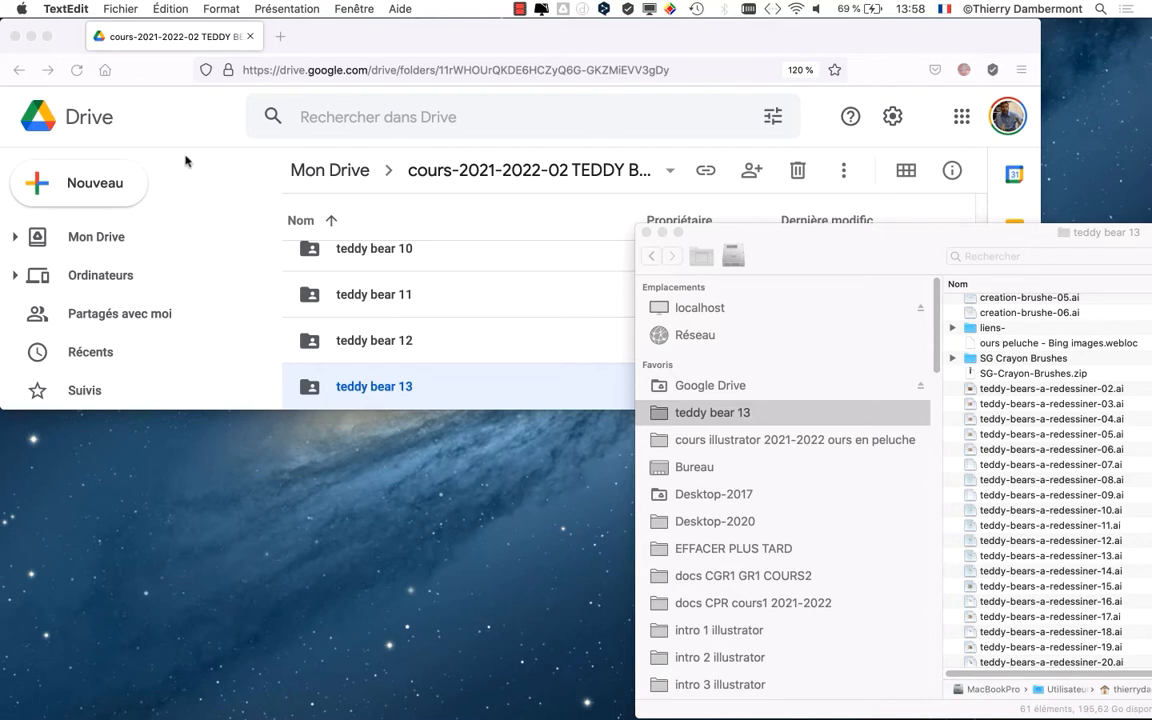
Step: Bring the teddy bear 13 folder window forward on the desktop and make it narrower and taller, showing the first files
click(30, 36)
double_click(777, 230)
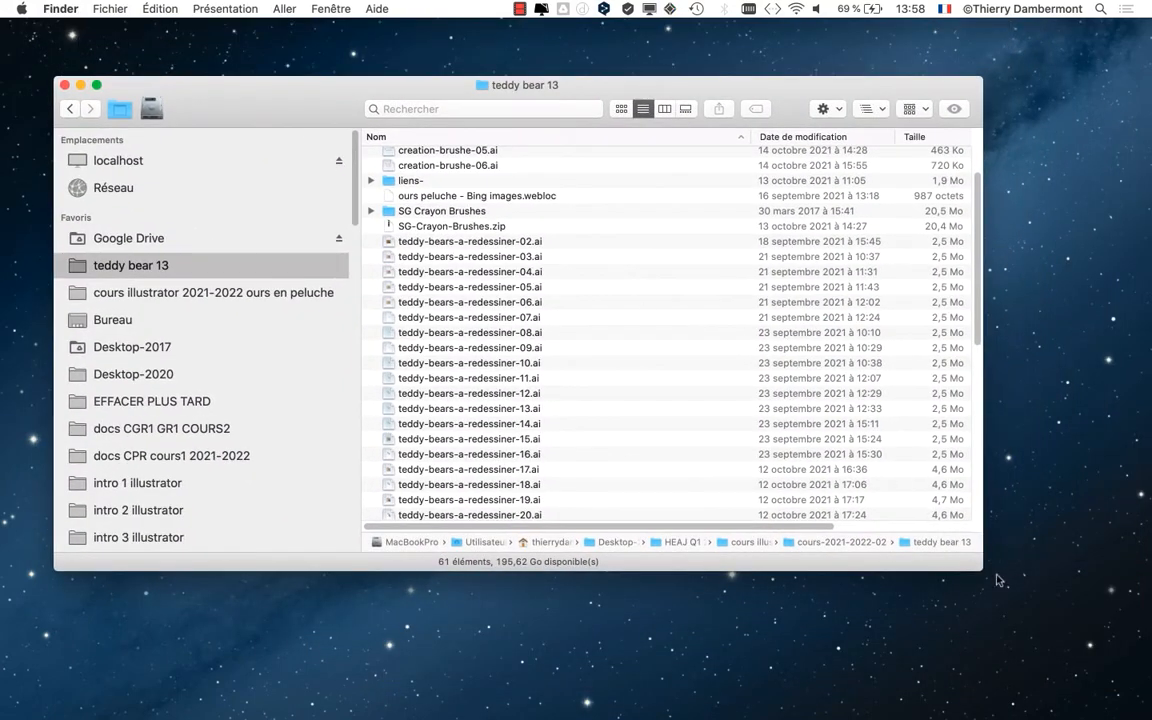
drag(997, 580, 703, 598)
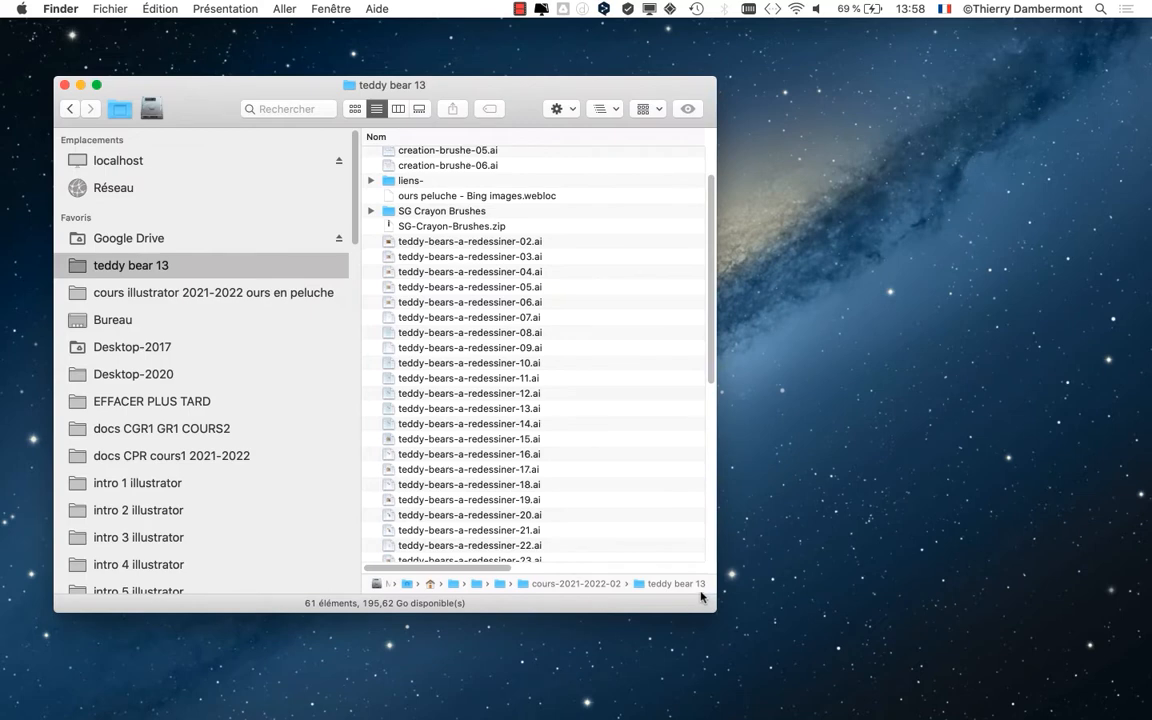
scroll(589, 260, up, 2)
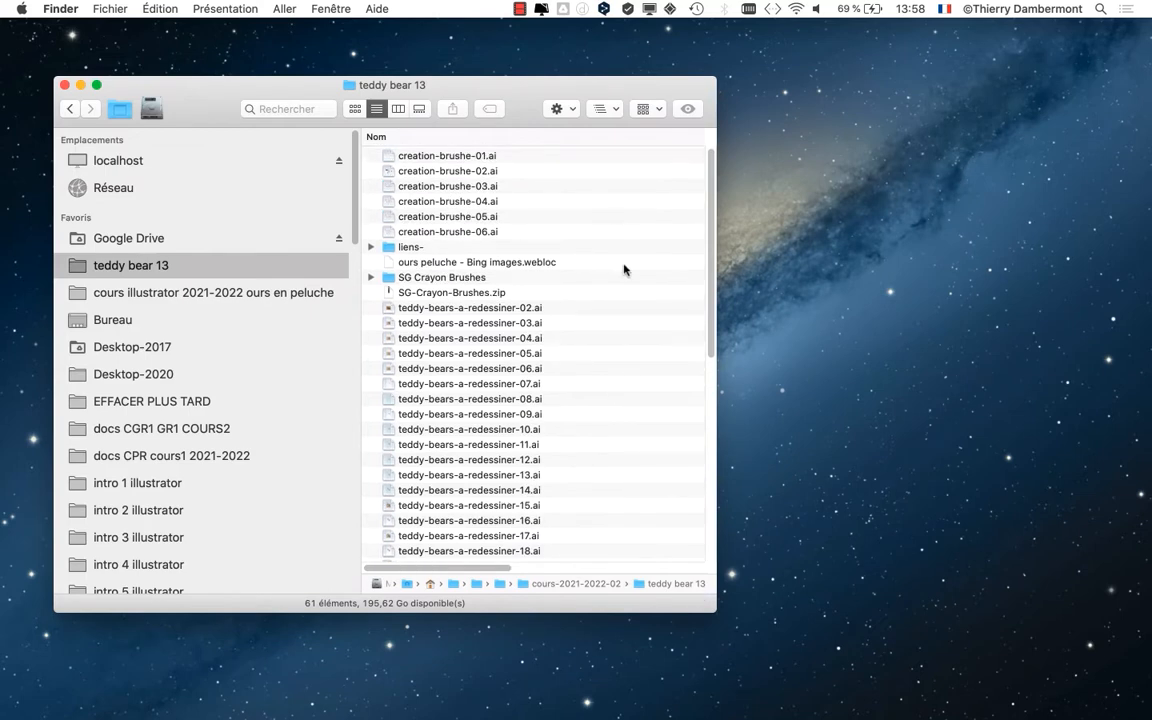
key(super+Tab)
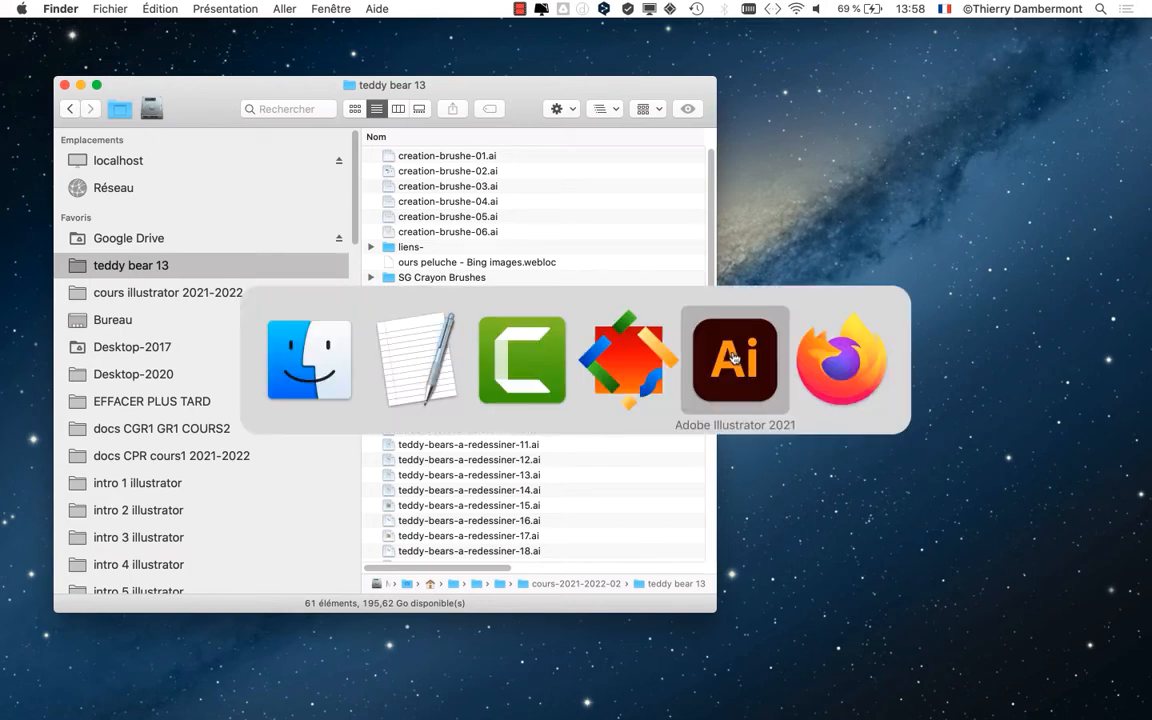
click(748, 389)
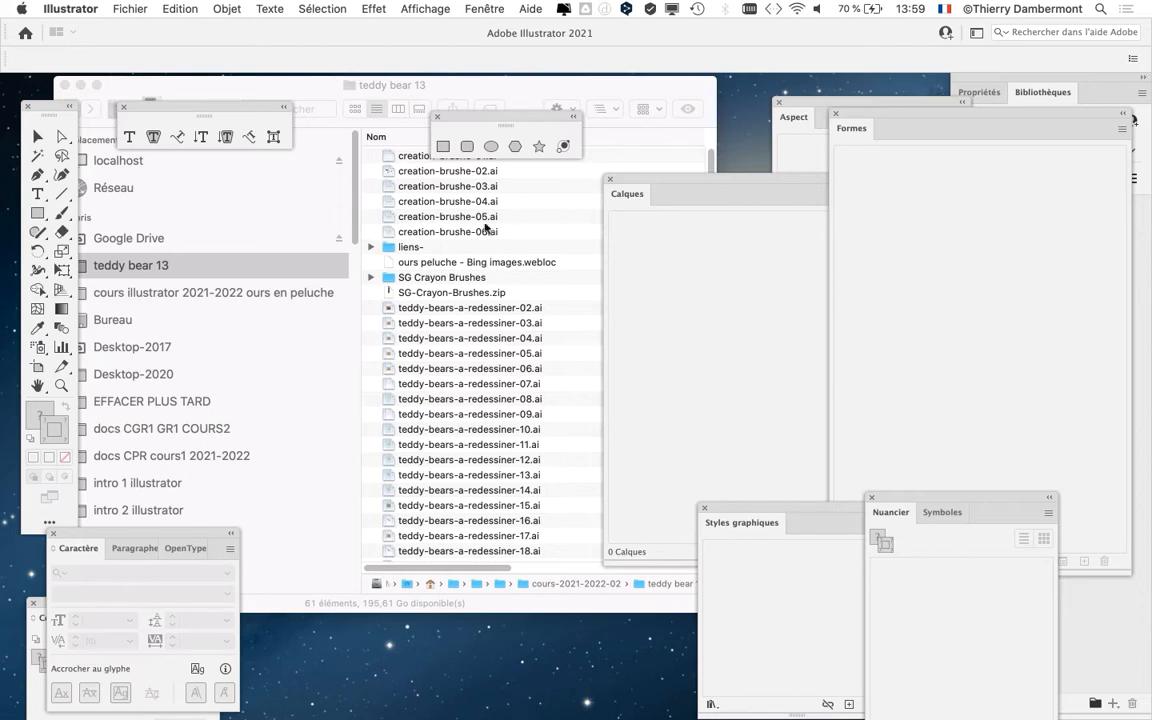
click(138, 12)
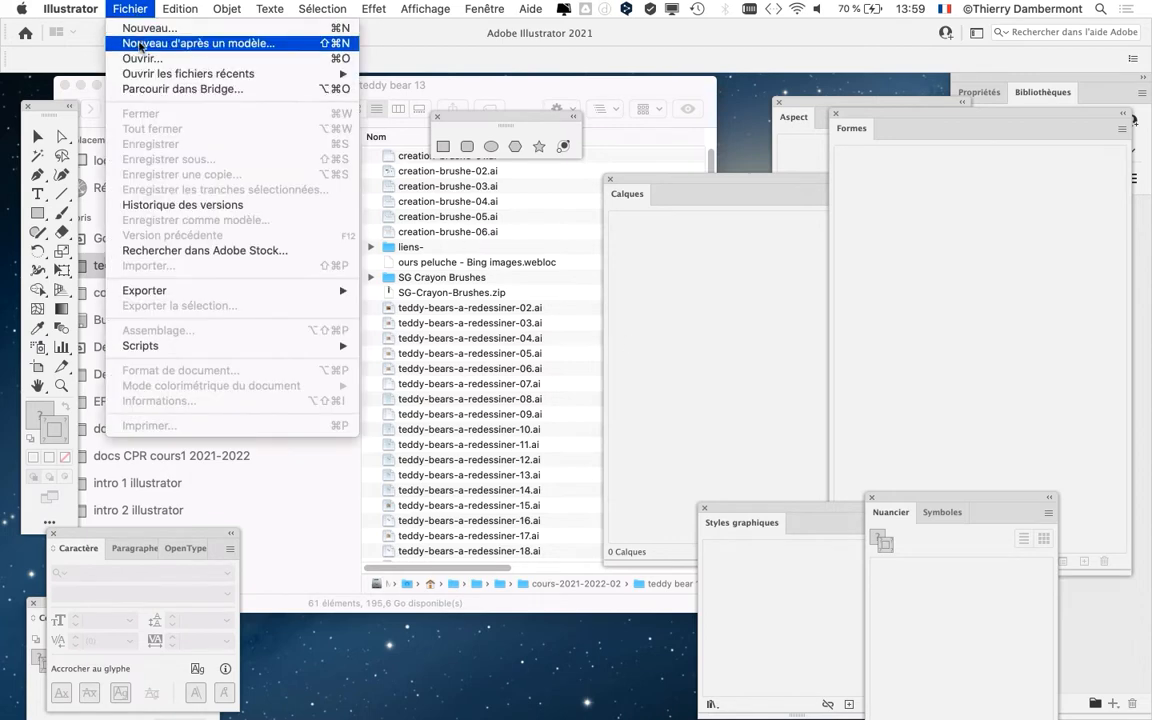
click(472, 84)
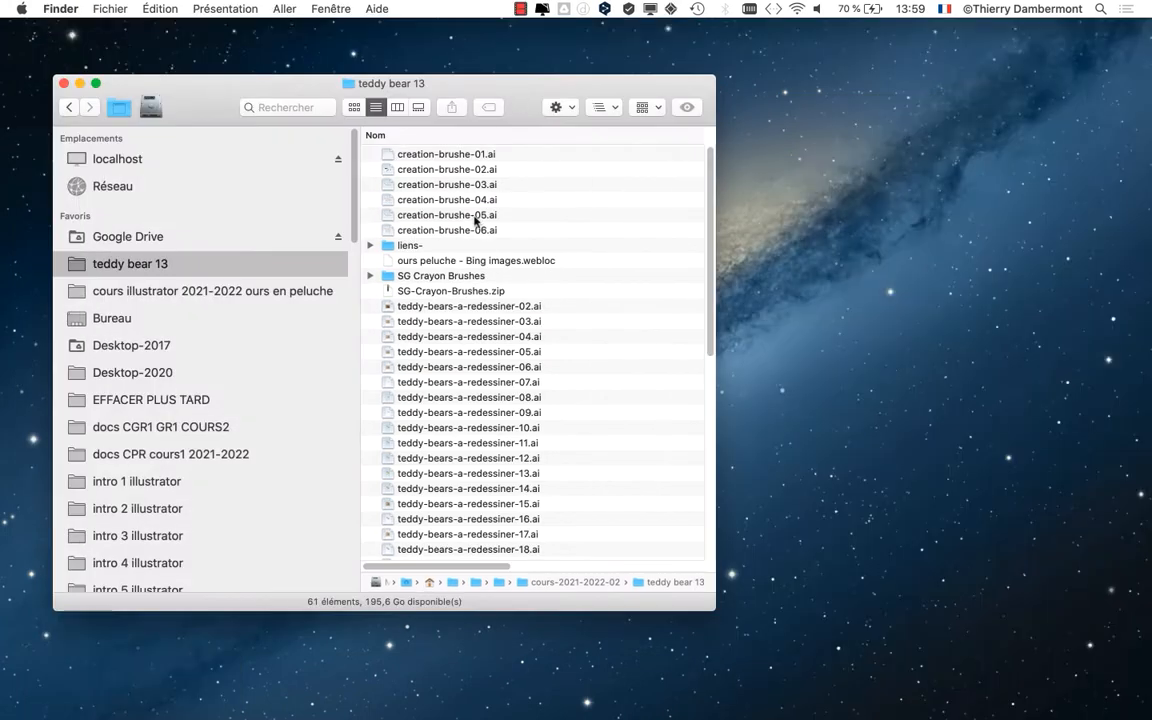
Step: Open creation-brushe-06.ai and teddy-bears-a-redessiner-49.ai in Illustrator from the teddy bear 13 folder
click(447, 231)
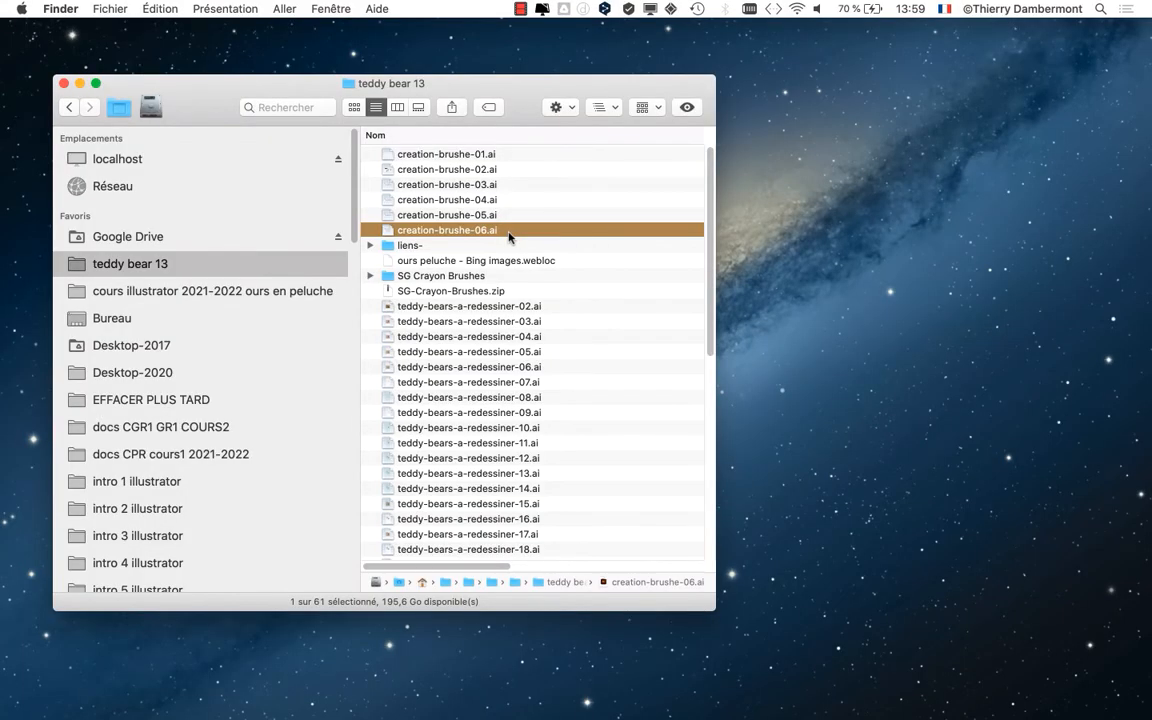
double_click(509, 236)
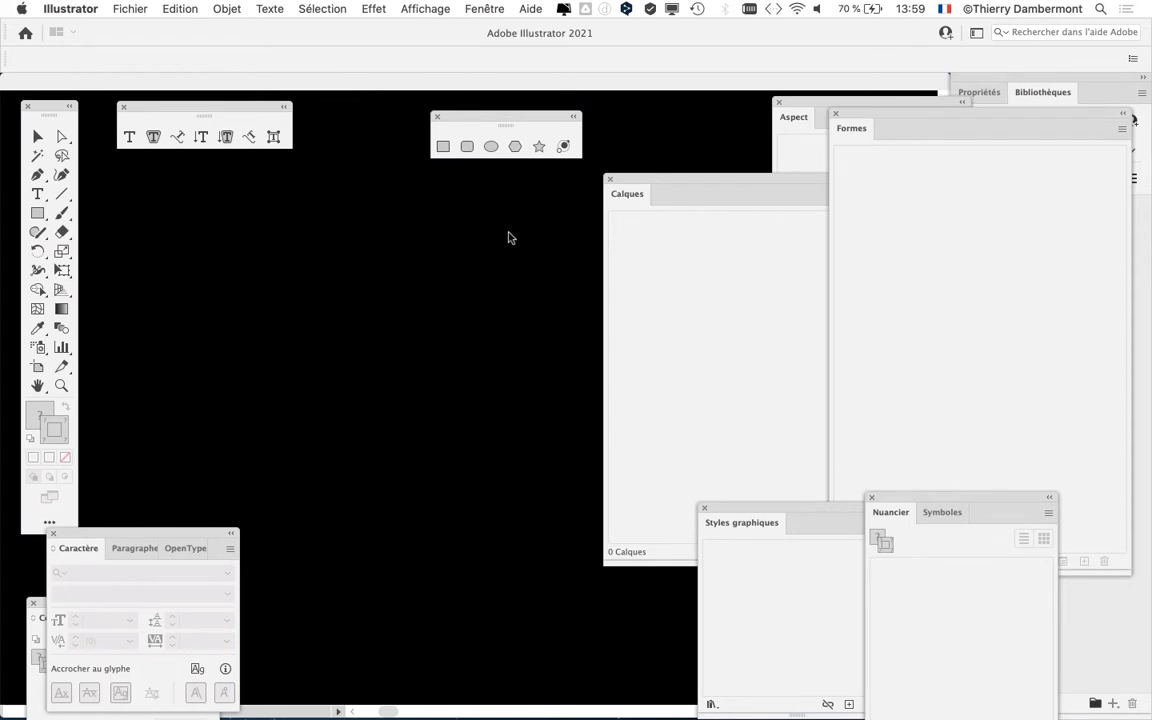
key(super+Tab)
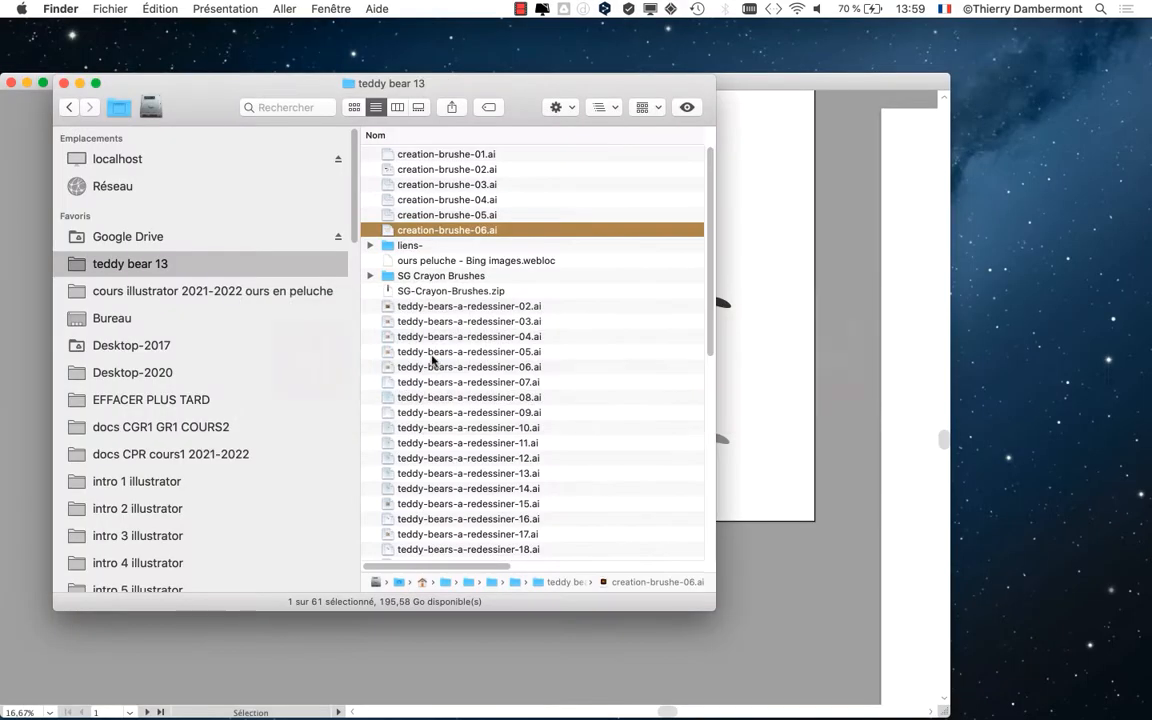
scroll(460, 380, down, 10)
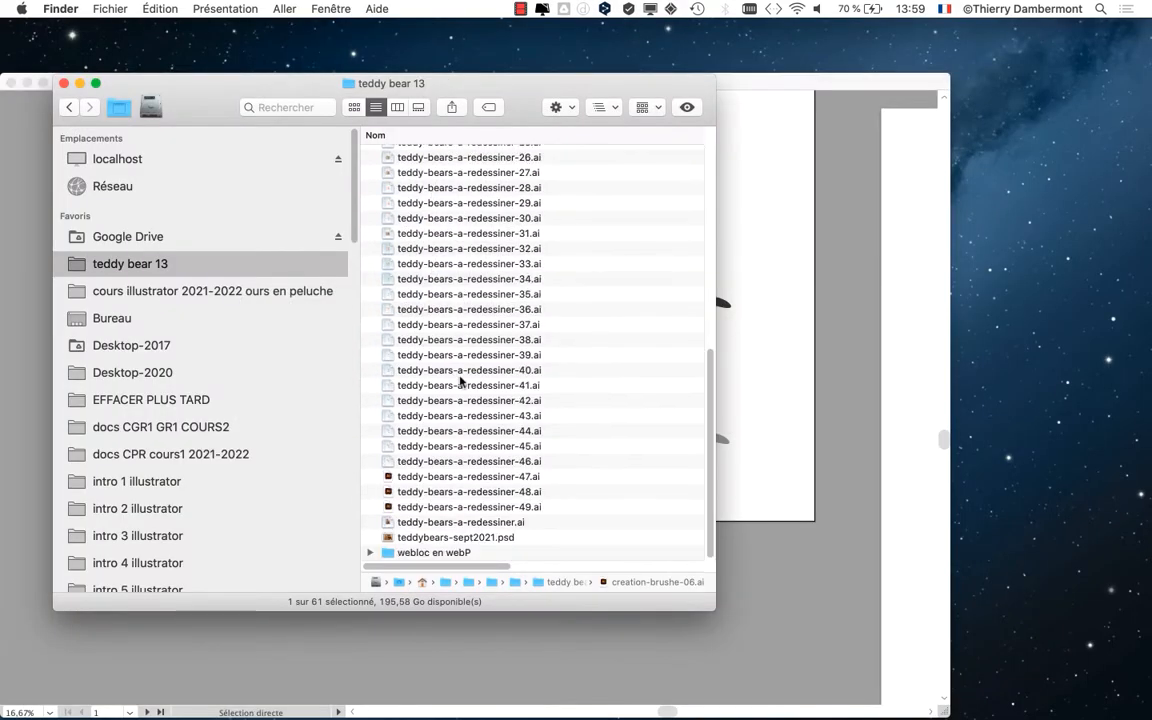
click(467, 508)
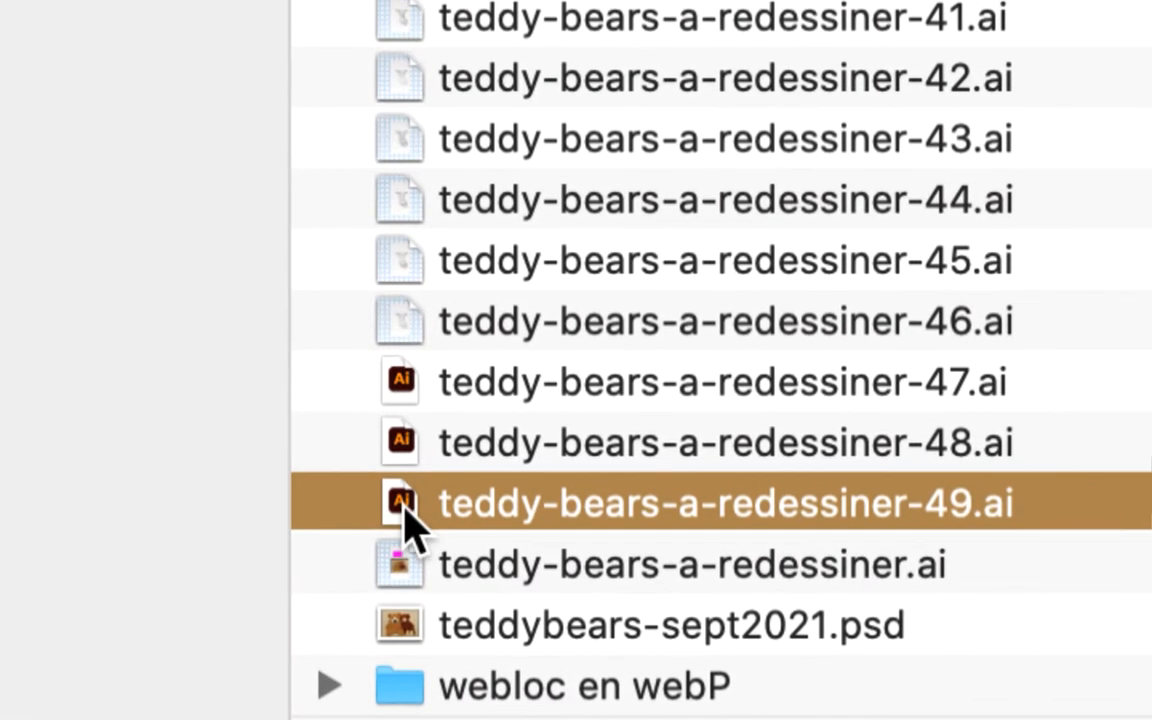
drag(404, 503, 404, 527)
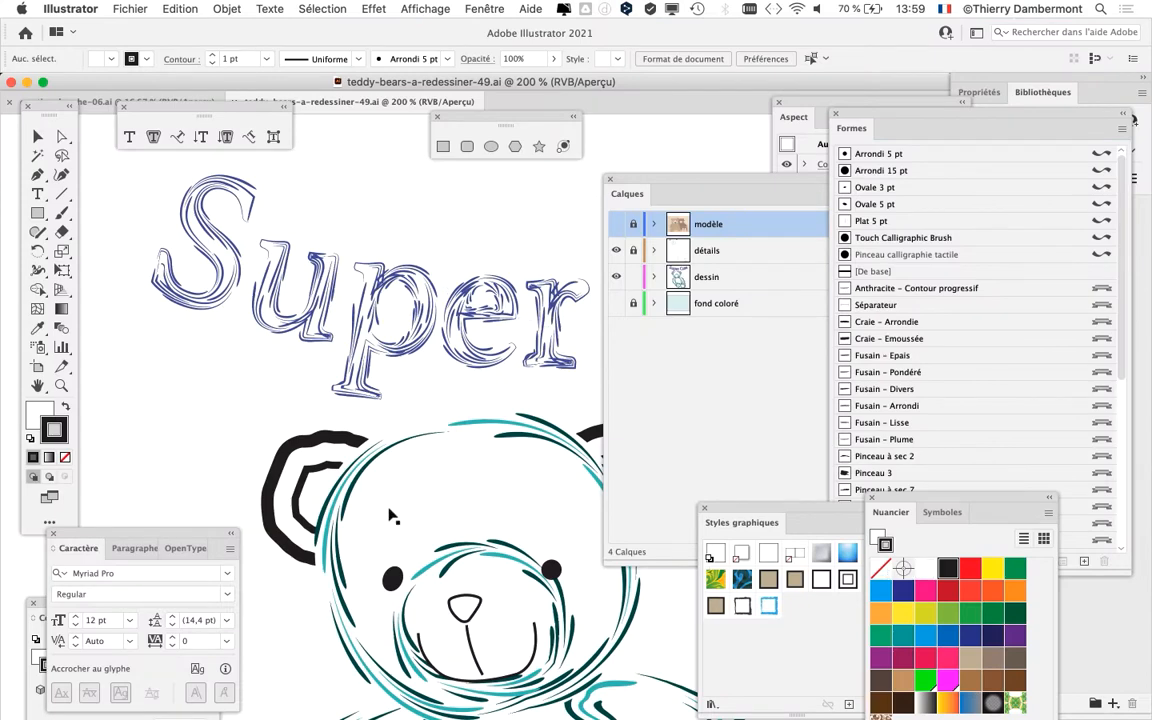
Step: View the whole Super Cute teddy bear illustration, then the brush artwork in creation-brushe-06.ai
scroll(455, 472, down, 3)
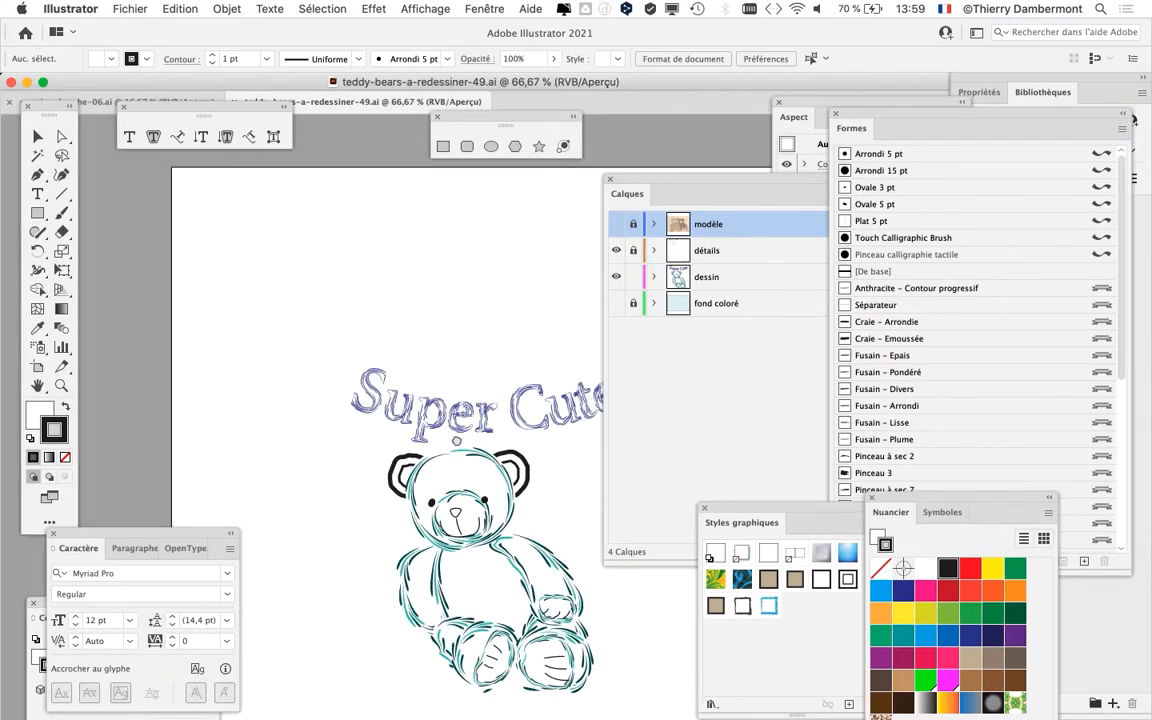
drag(454, 444, 291, 245)
scroll(343, 236, up, 1)
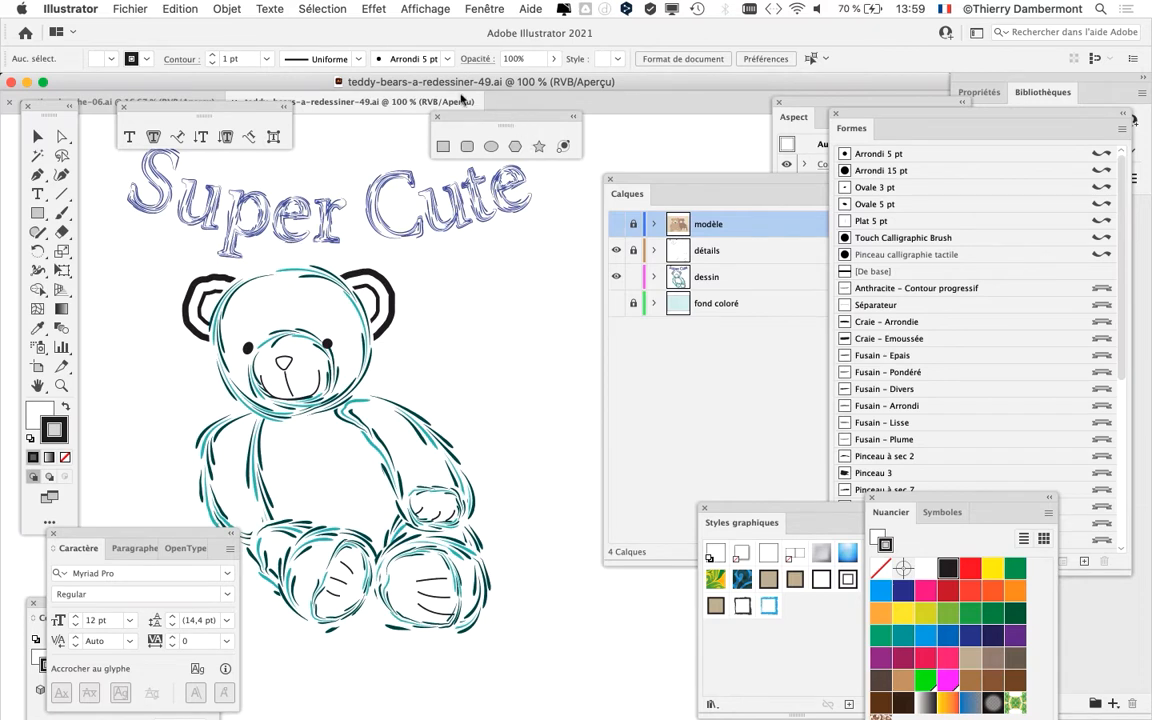
click(97, 96)
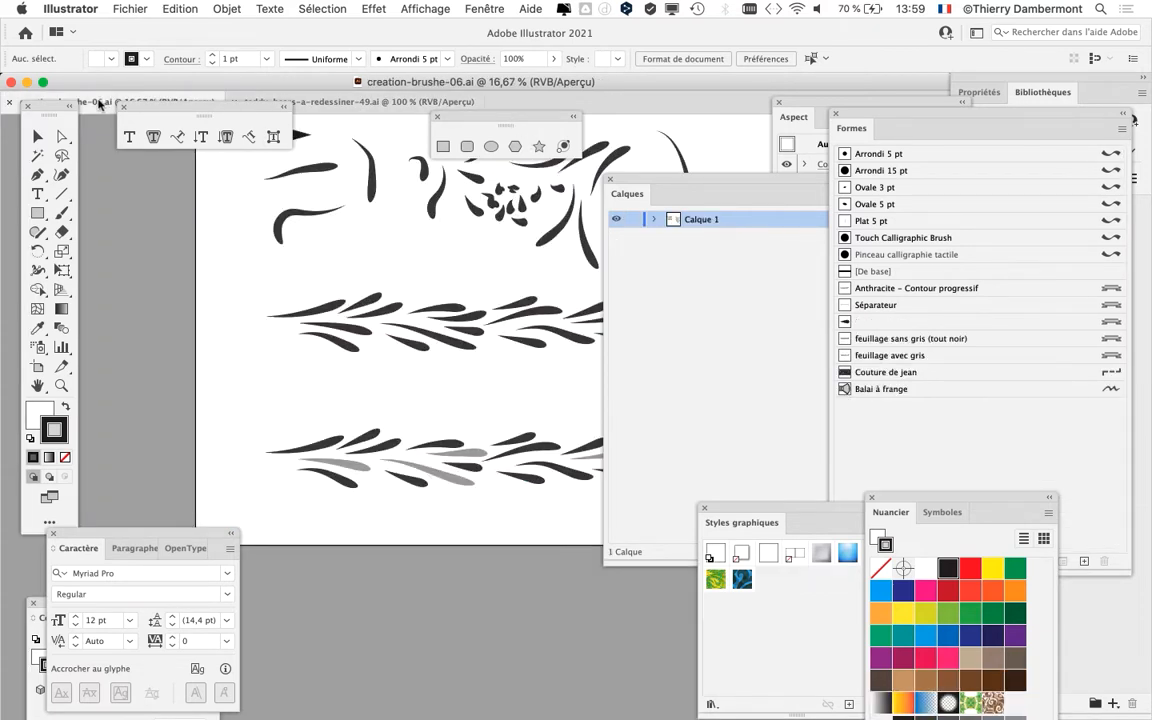
Step: Move the floating type and shape tool palettes off the document titles to the empty area below the artwork
drag(153, 116, 115, 274)
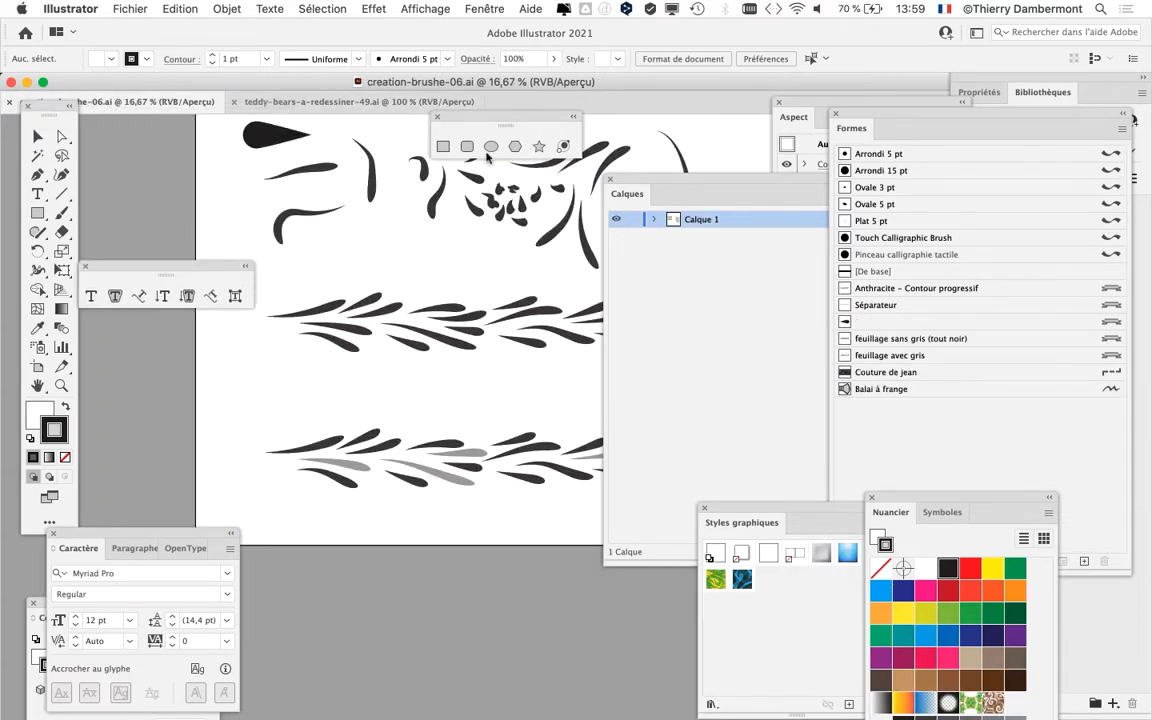
drag(440, 117, 427, 580)
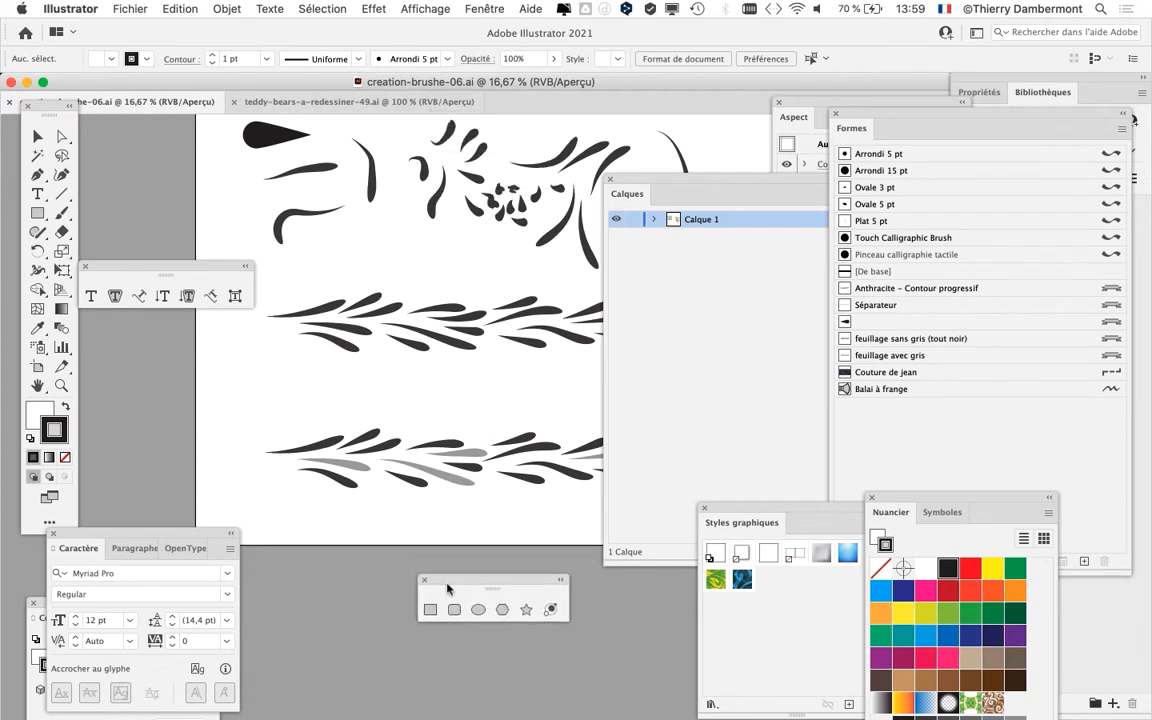
drag(166, 267, 541, 657)
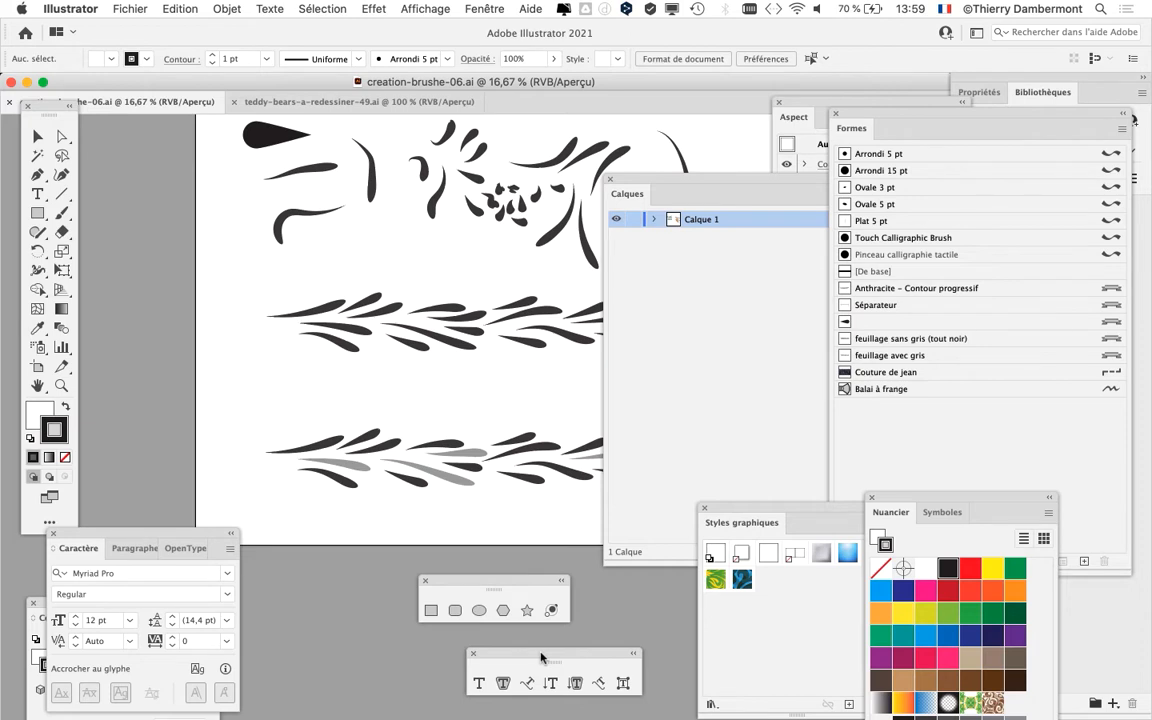
Step: Move the main tool palette below the document titles and place creation-brushe-06.ai after the teddy bear document
click(284, 104)
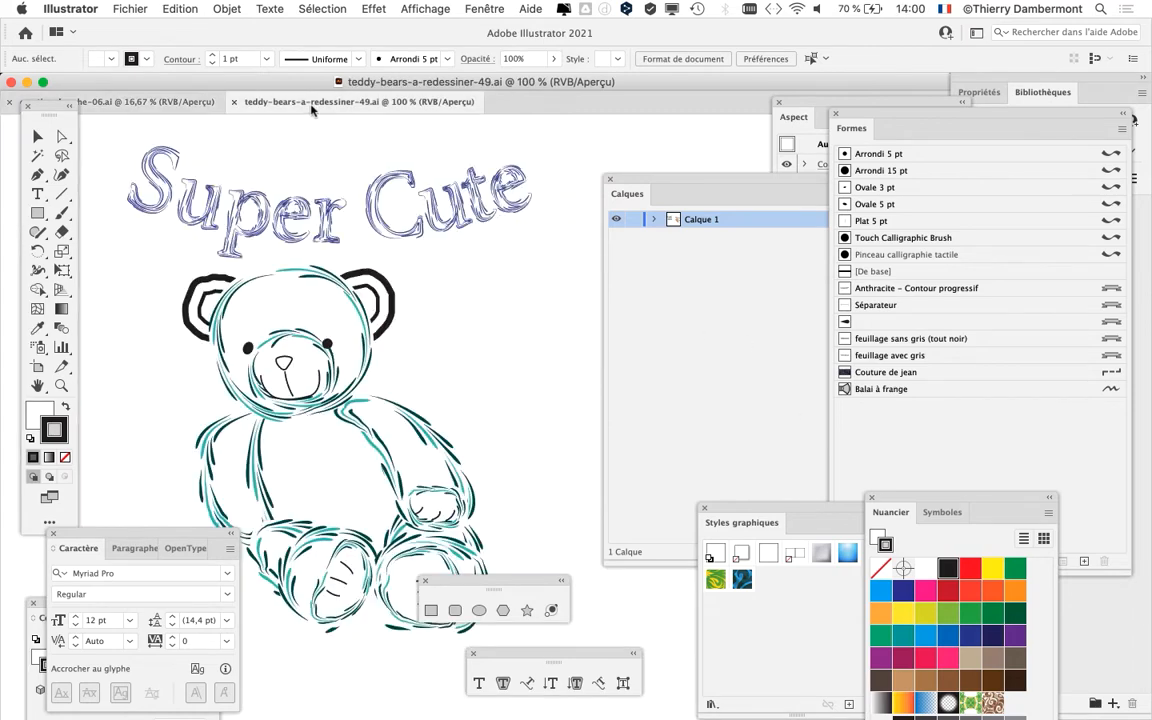
drag(34, 110, 41, 174)
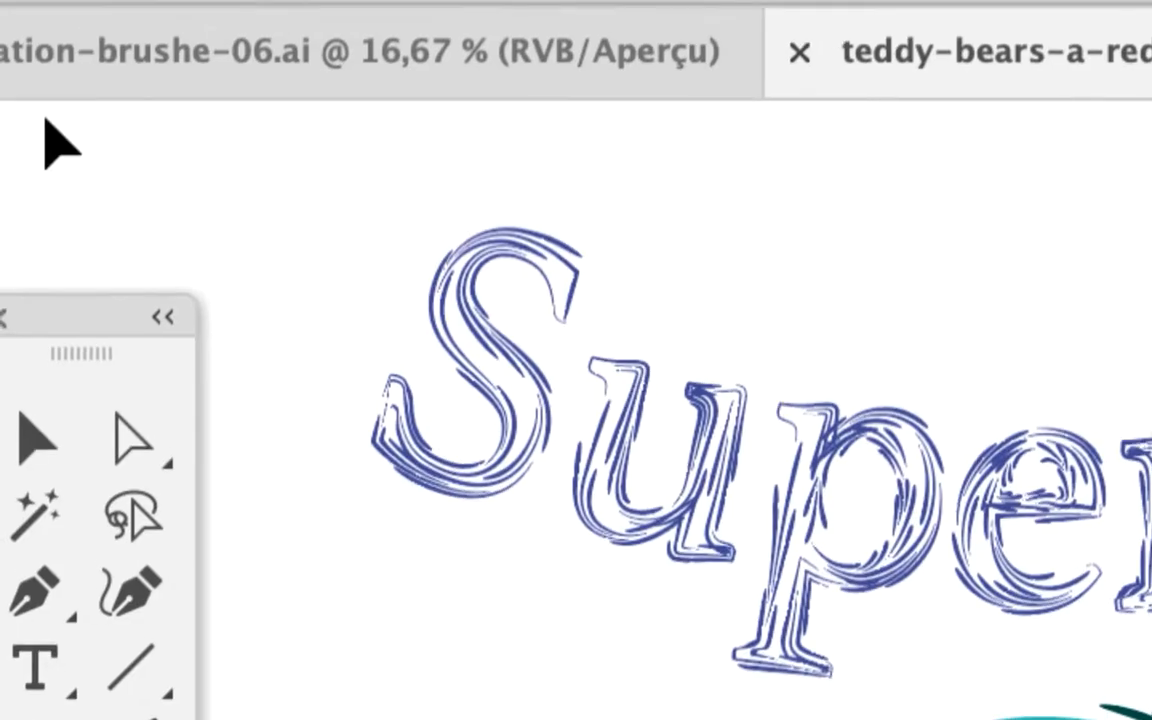
click(52, 110)
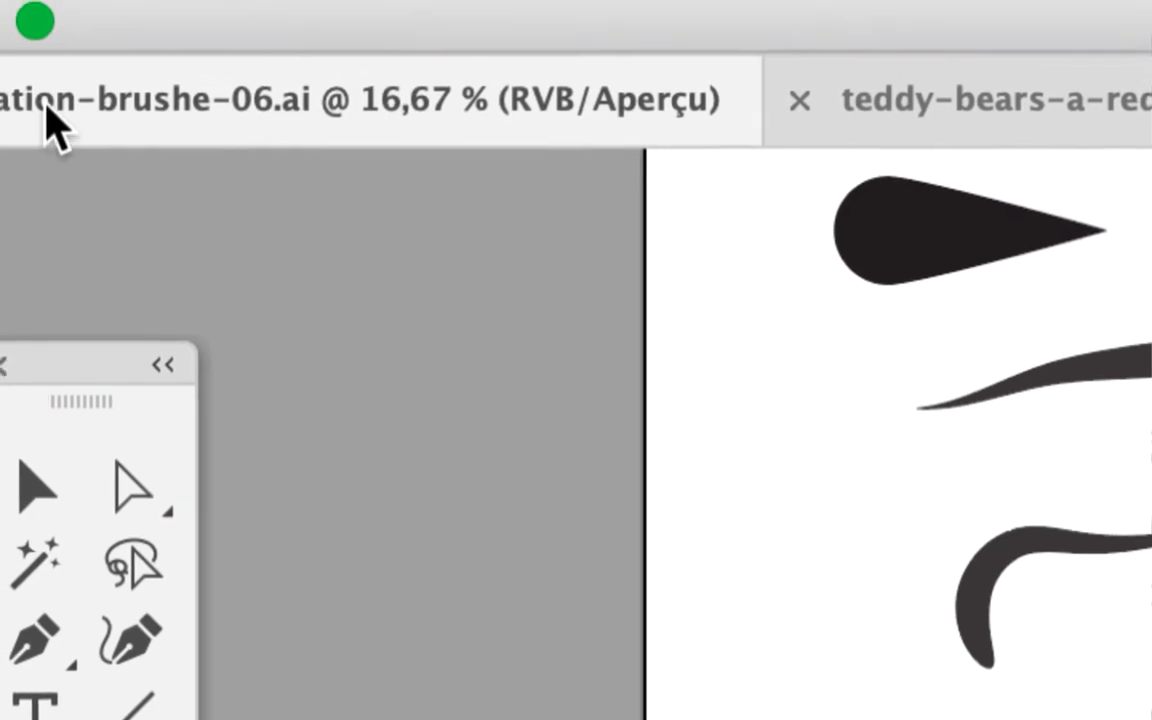
mouse_move(46, 105)
mouse_down()
mouse_move(397, 105)
mouse_move(488, 123)
mouse_up()
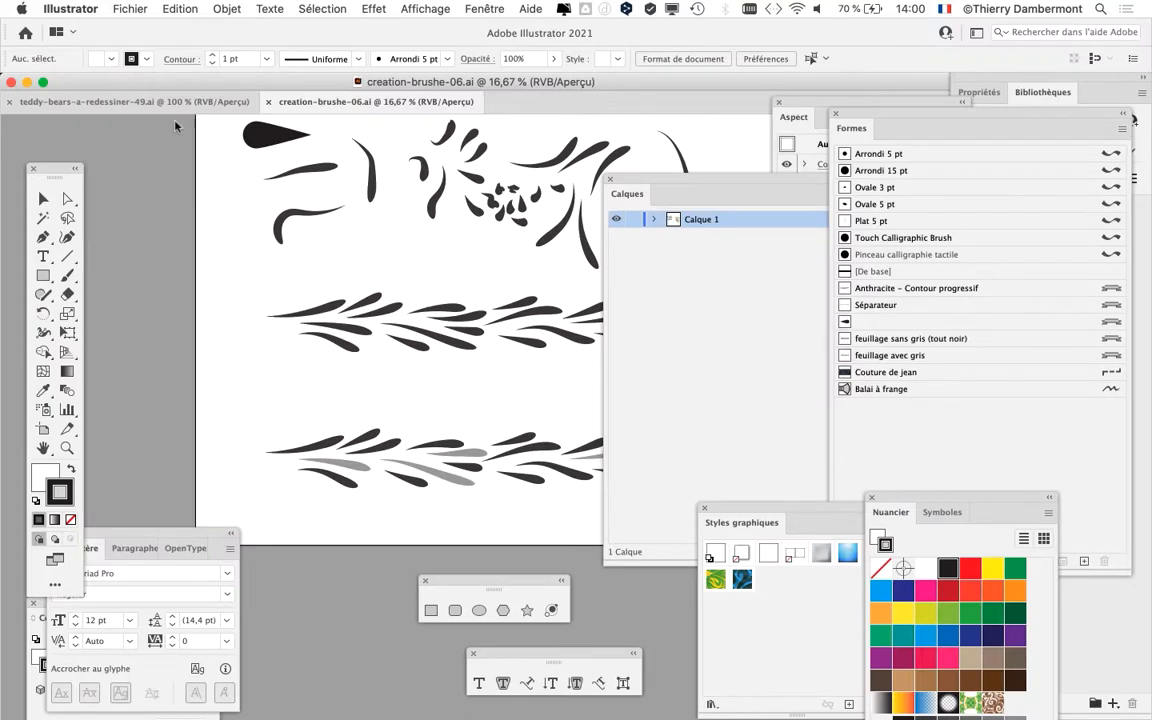
Step: Examine the full teddy bear drawing and the leaf-shaped brush artwork in creation-brushe-06.ai
click(112, 102)
key(super+minus)
scroll(368, 381, right, 3)
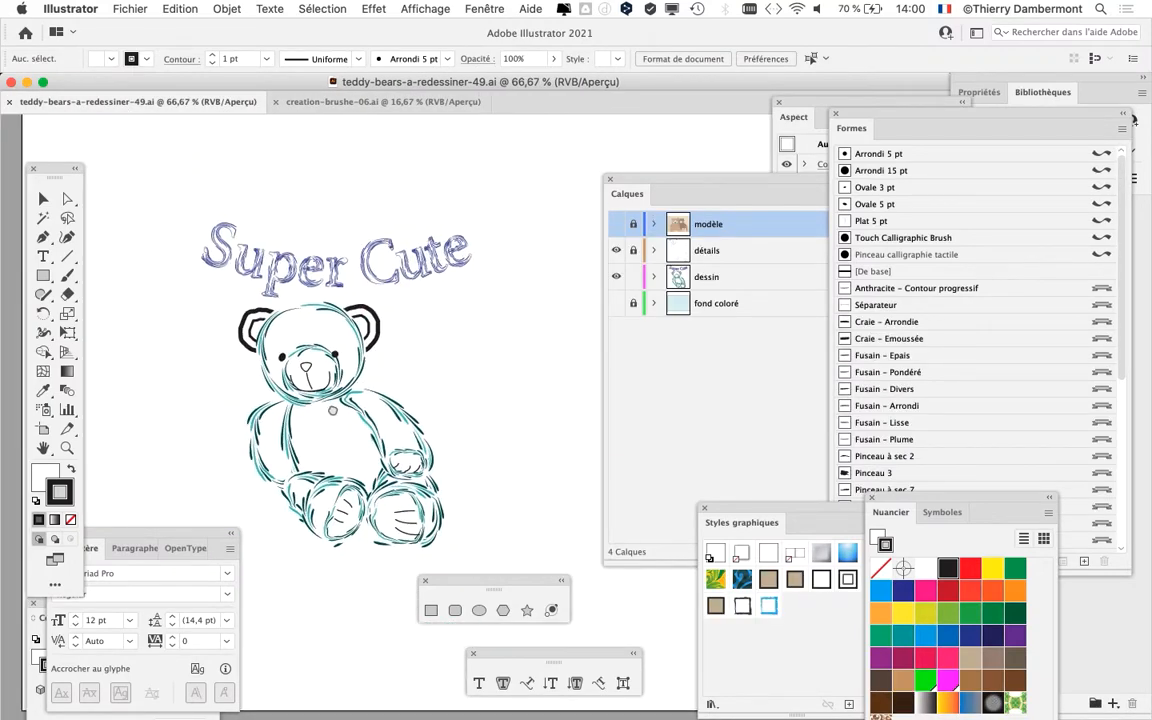
click(397, 108)
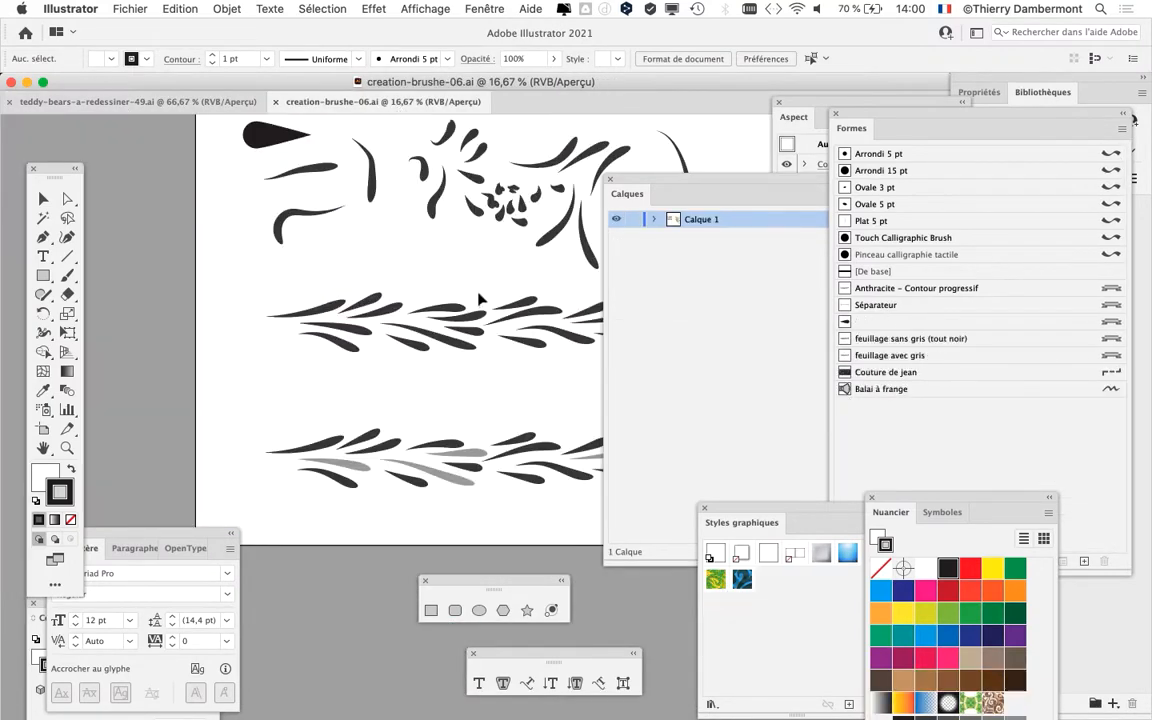
alt+super+click(480, 298)
drag(512, 326, 371, 367)
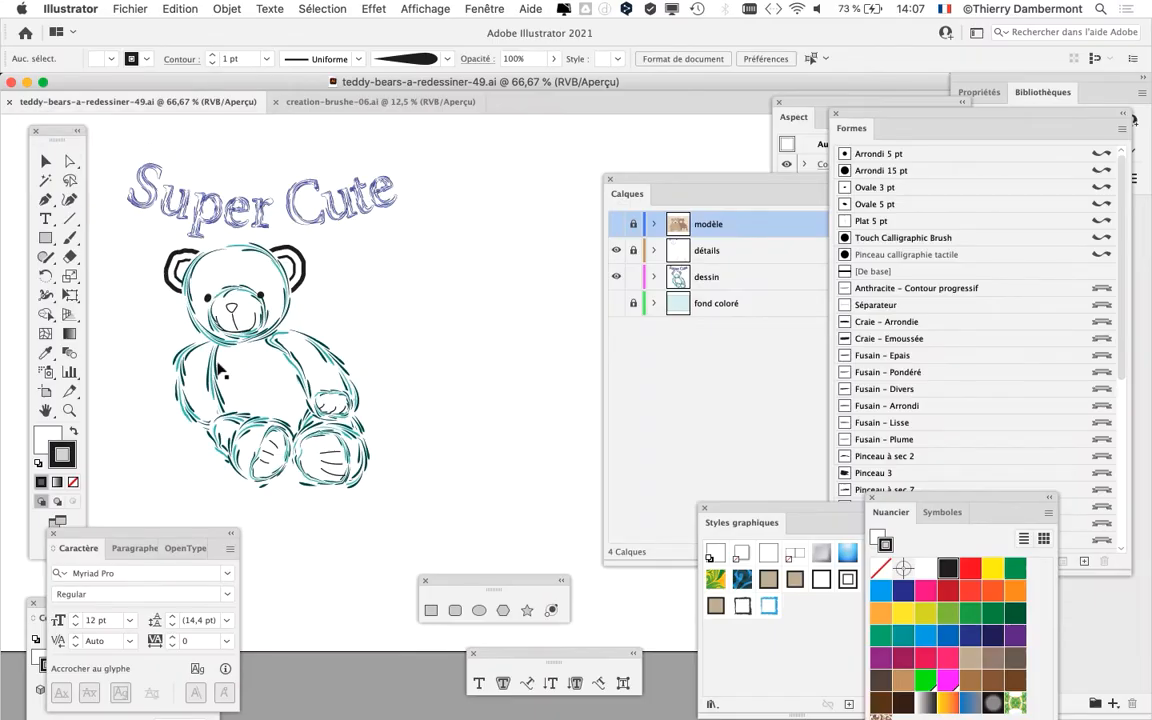
Step: Compare the teddy bear drawing in Tracés (outline) and Aperçu display modes, ending in Aperçu
scroll(218, 367, up, 1)
drag(369, 387, 446, 395)
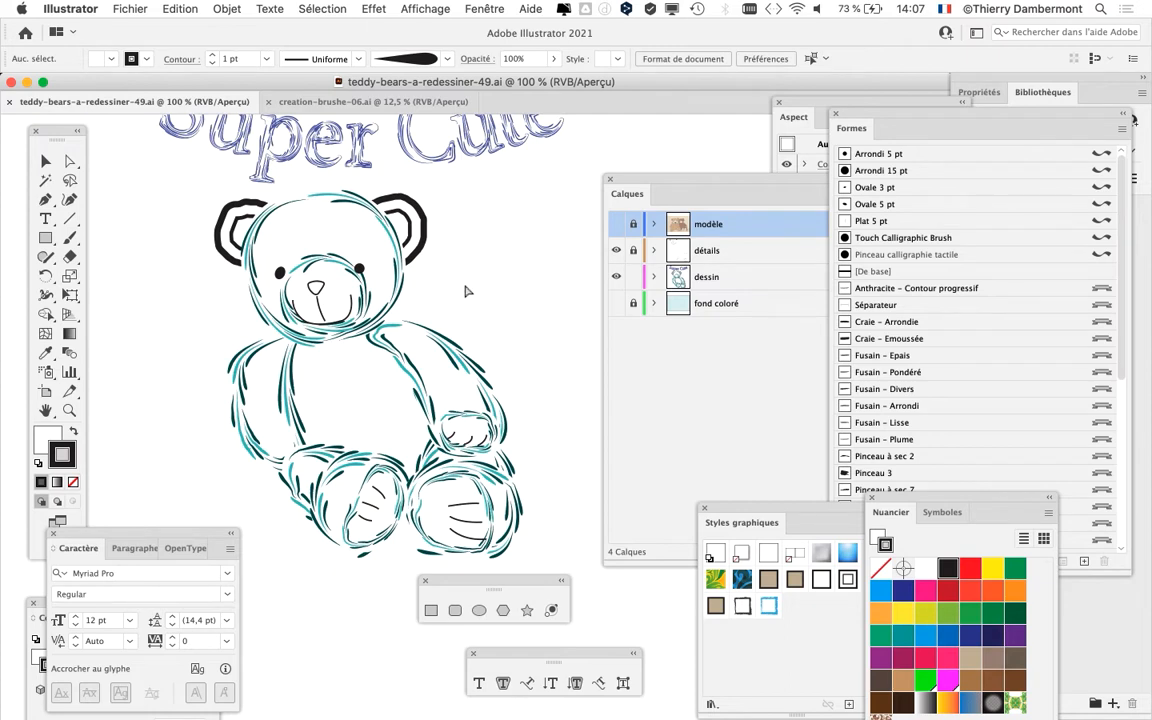
key(cmd+y)
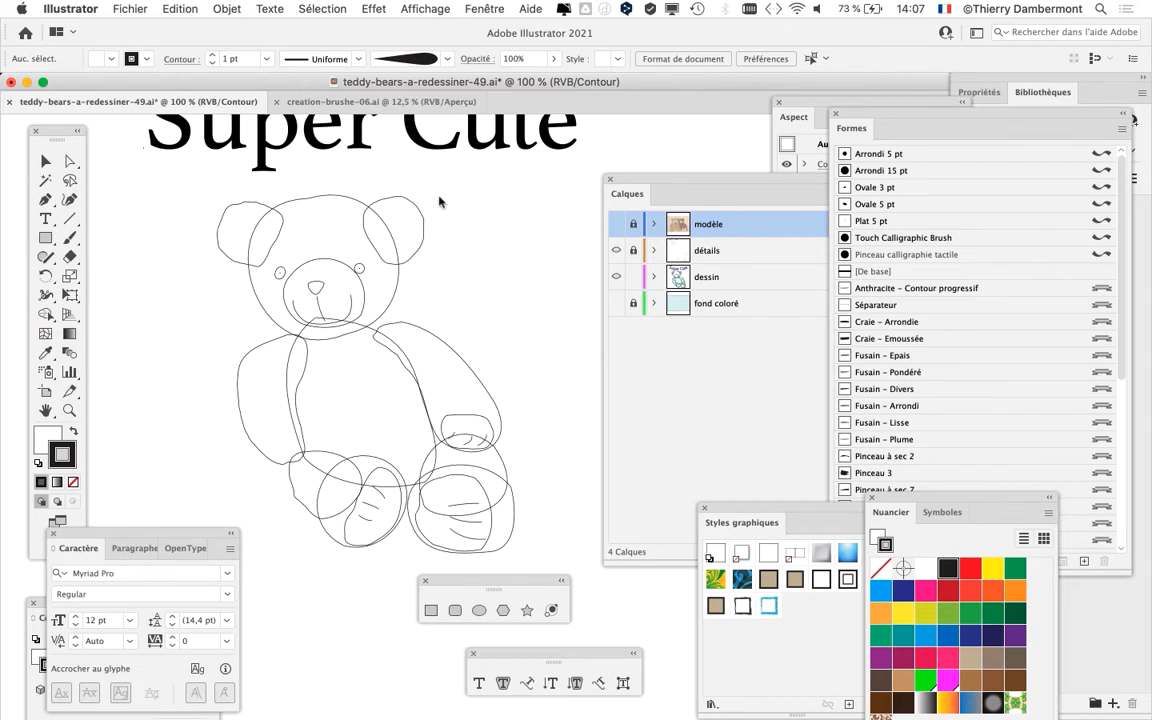
click(408, 6)
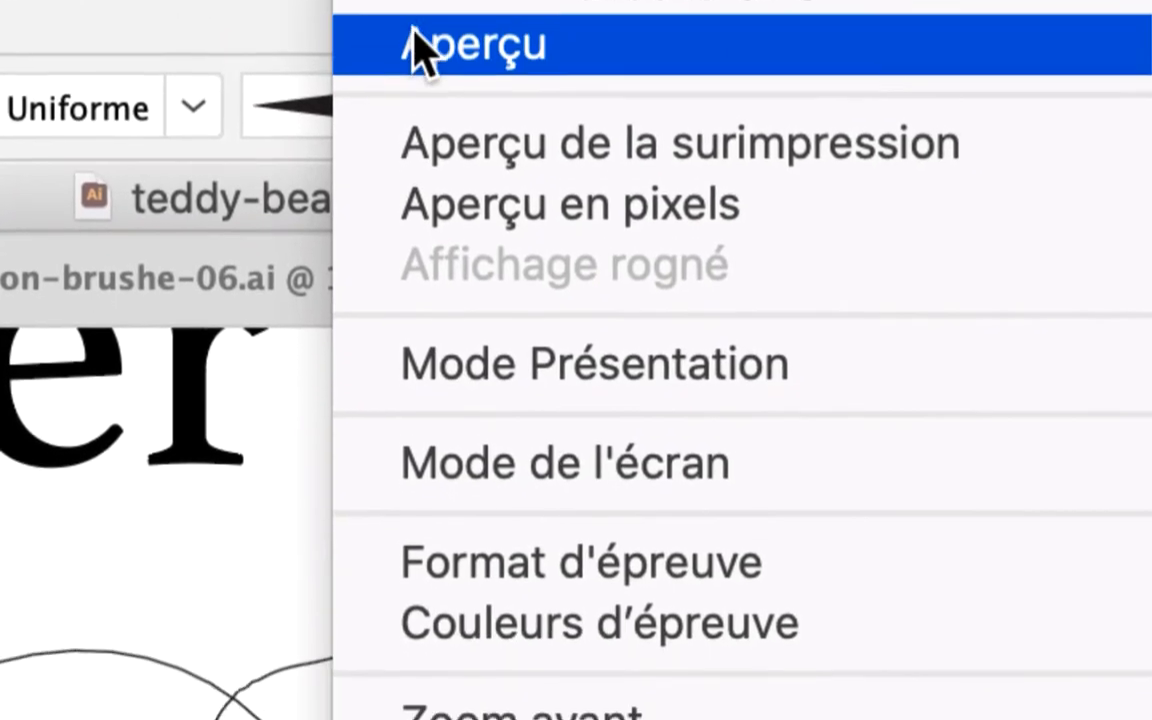
click(420, 172)
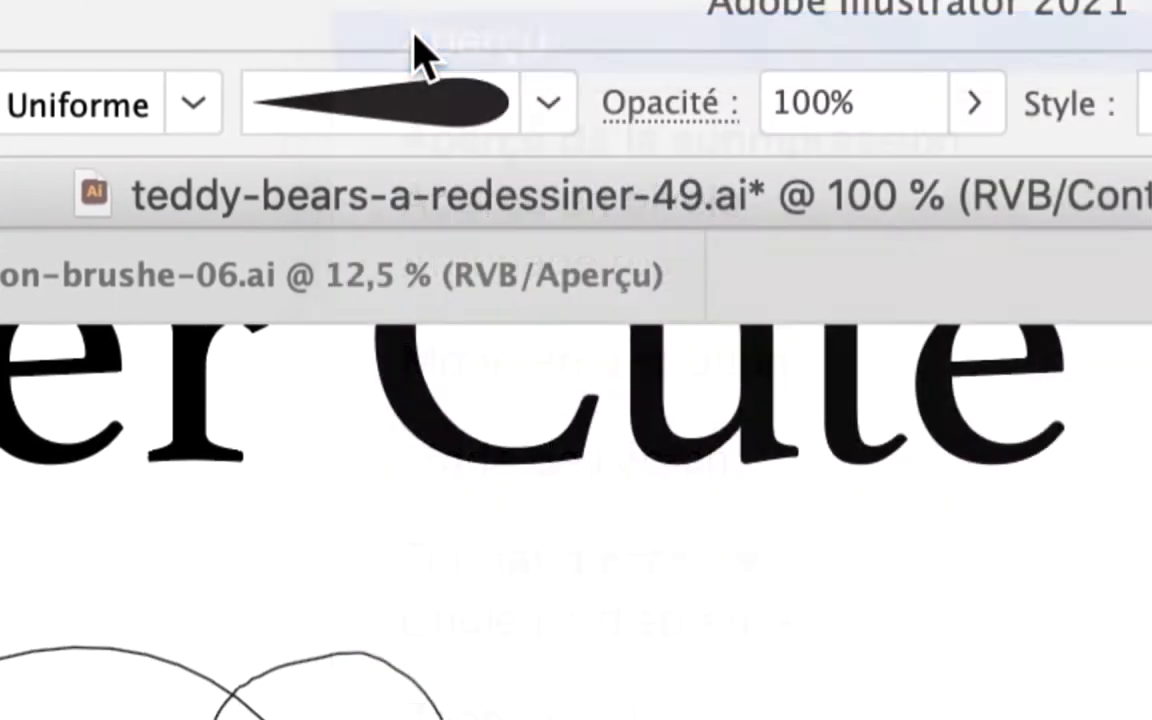
click(408, 12)
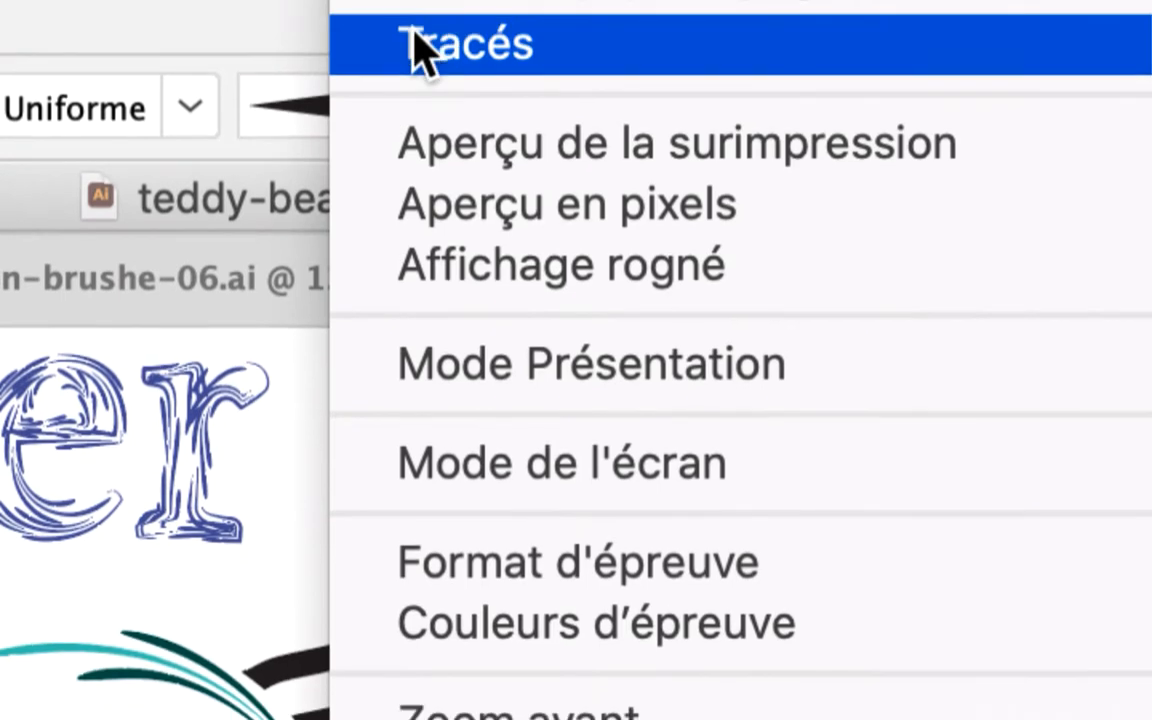
click(440, 145)
click(416, 26)
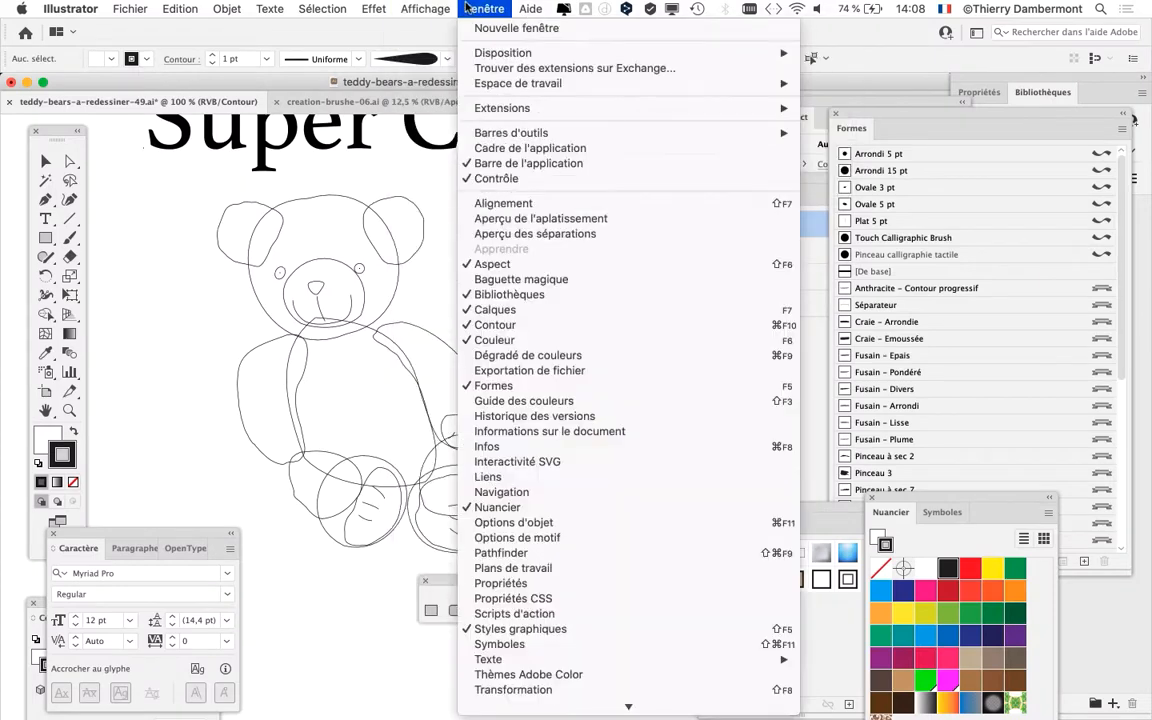
click(423, 6)
key(super+y)
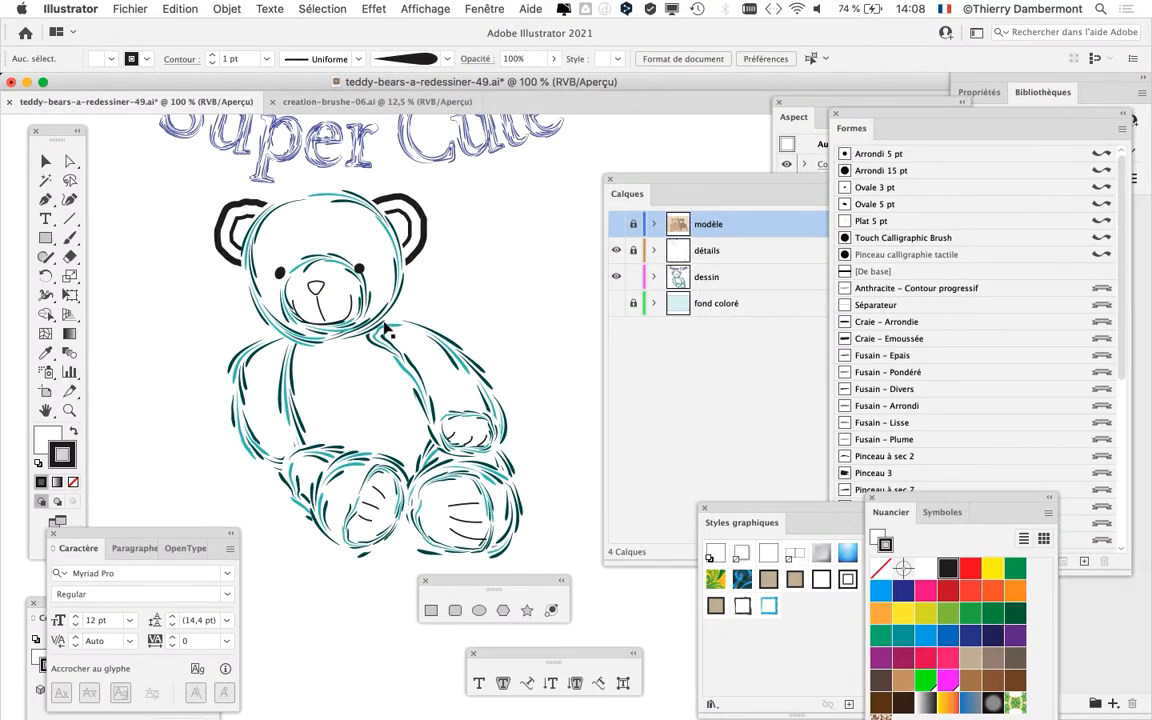
Step: Select the bear's arm, head and muzzle paths in turn to examine them, and check the Afficher le cadre de sélection display option
click(433, 340)
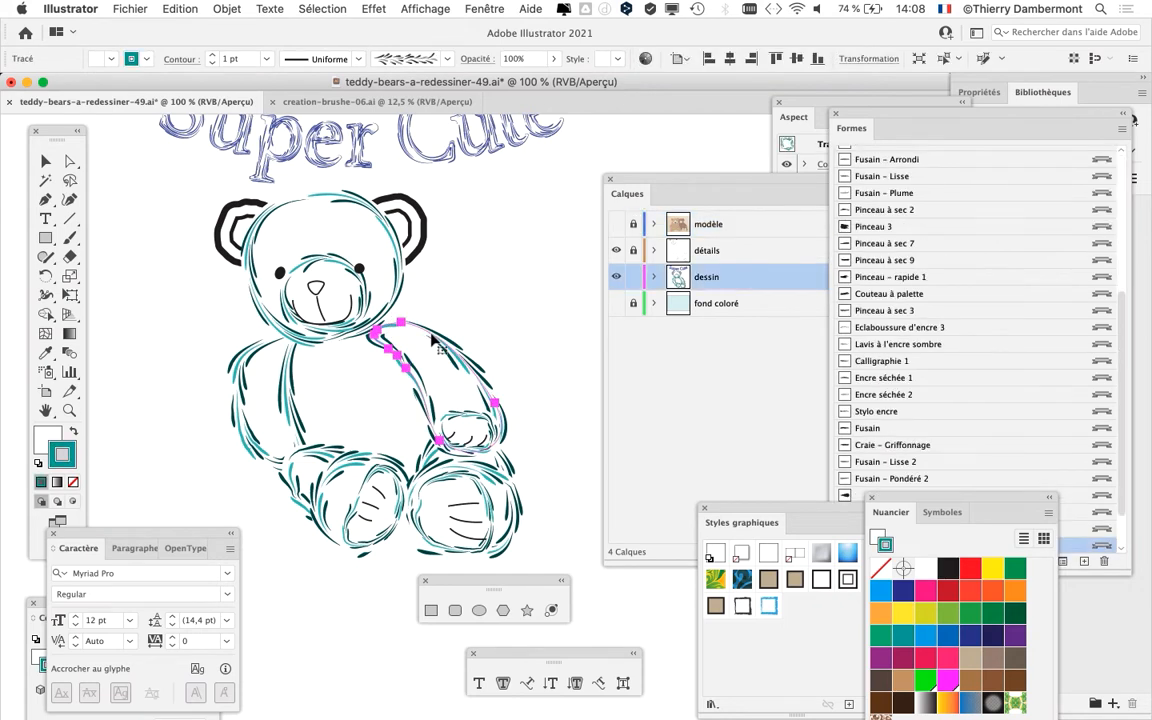
click(45, 164)
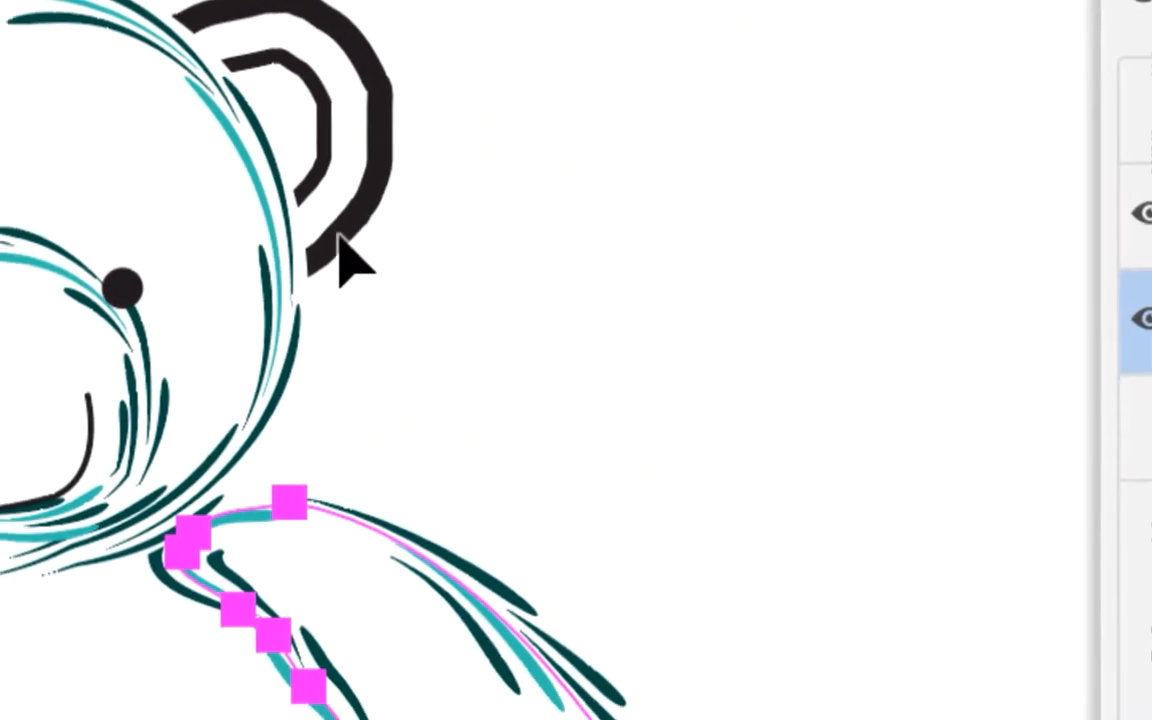
click(277, 328)
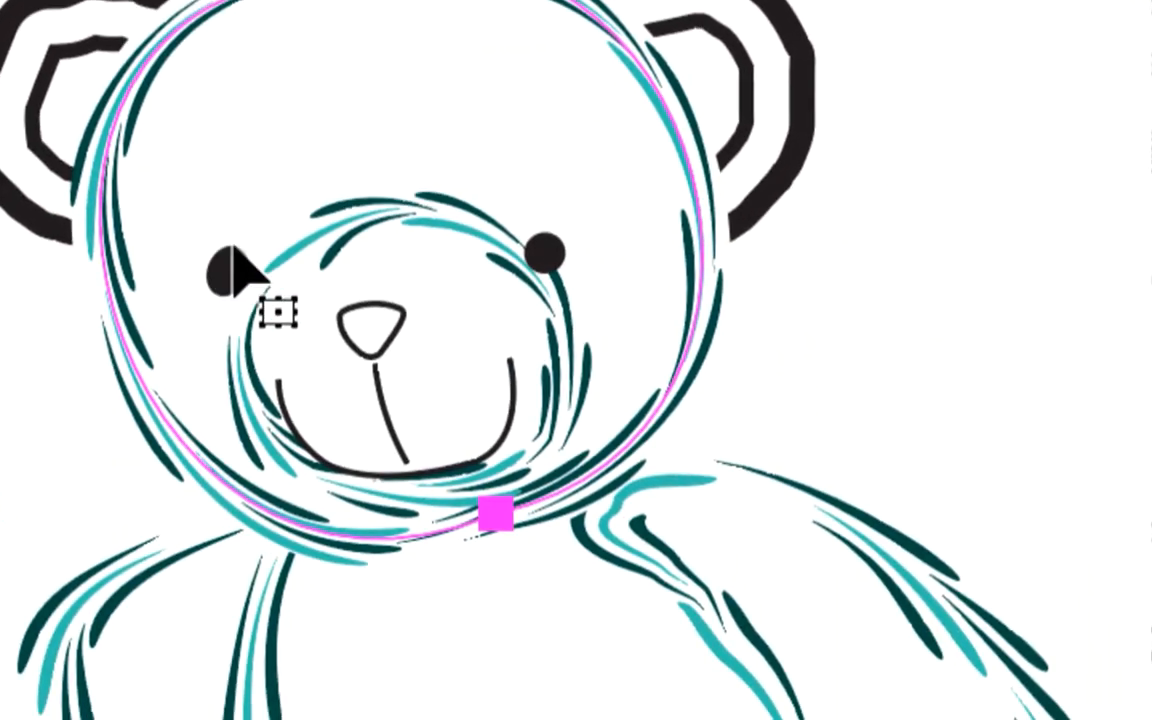
click(287, 260)
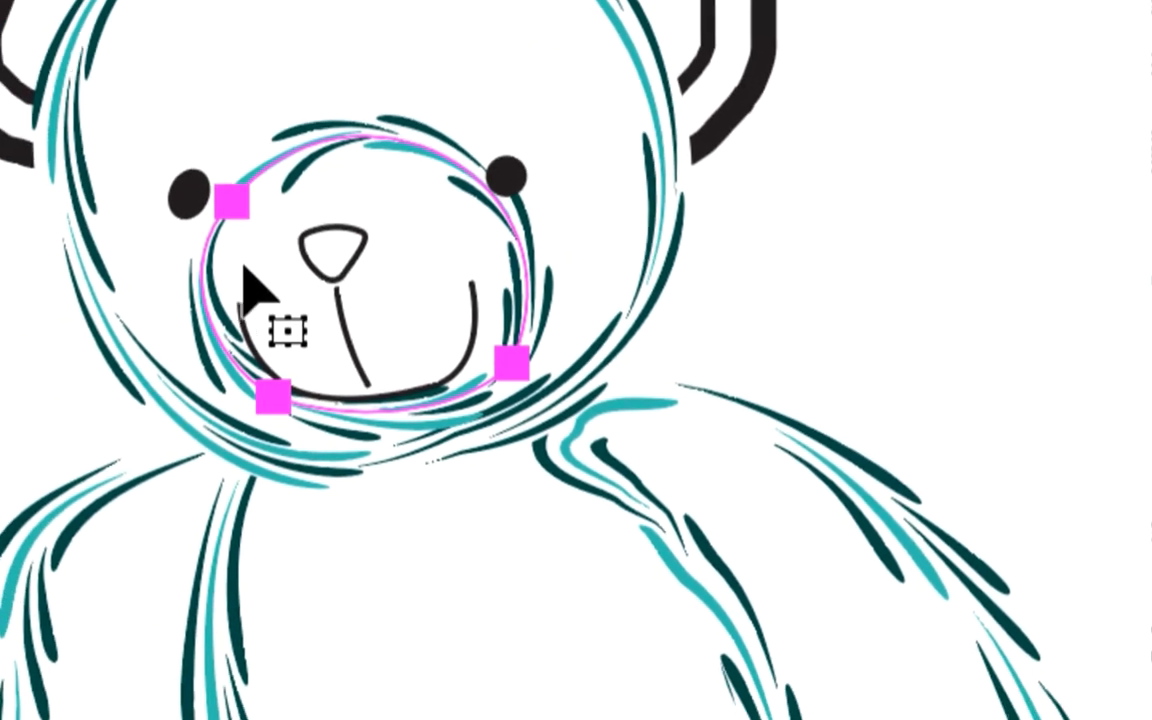
click(210, 224)
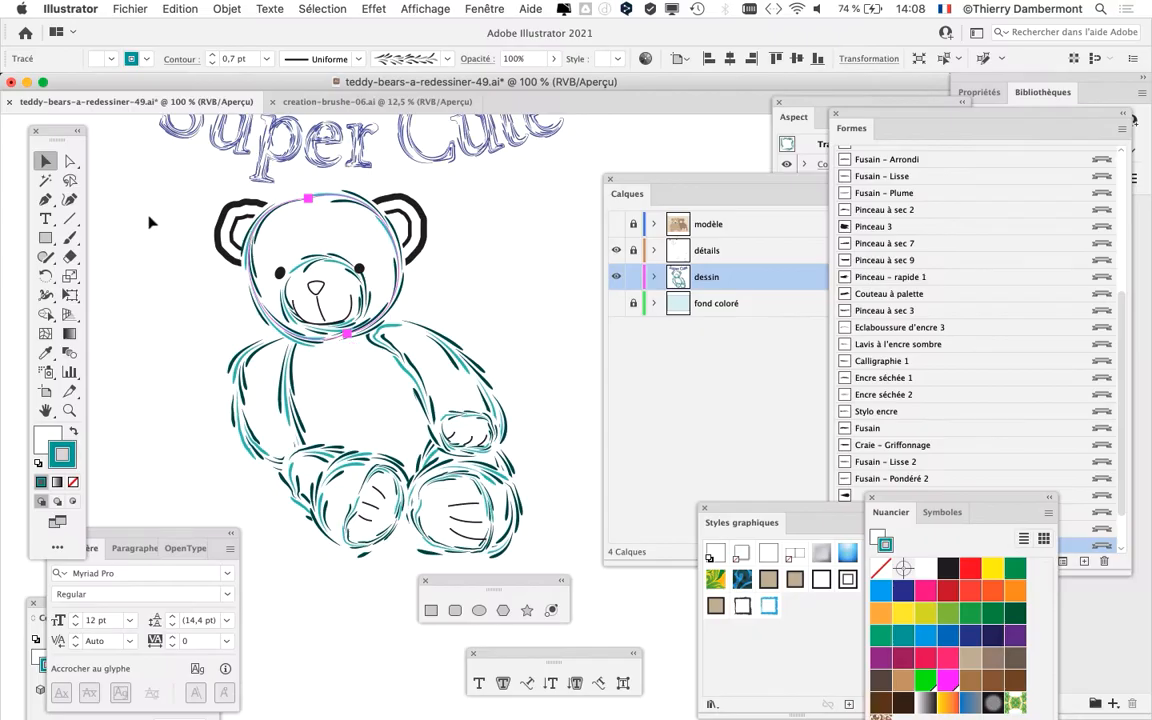
click(424, 8)
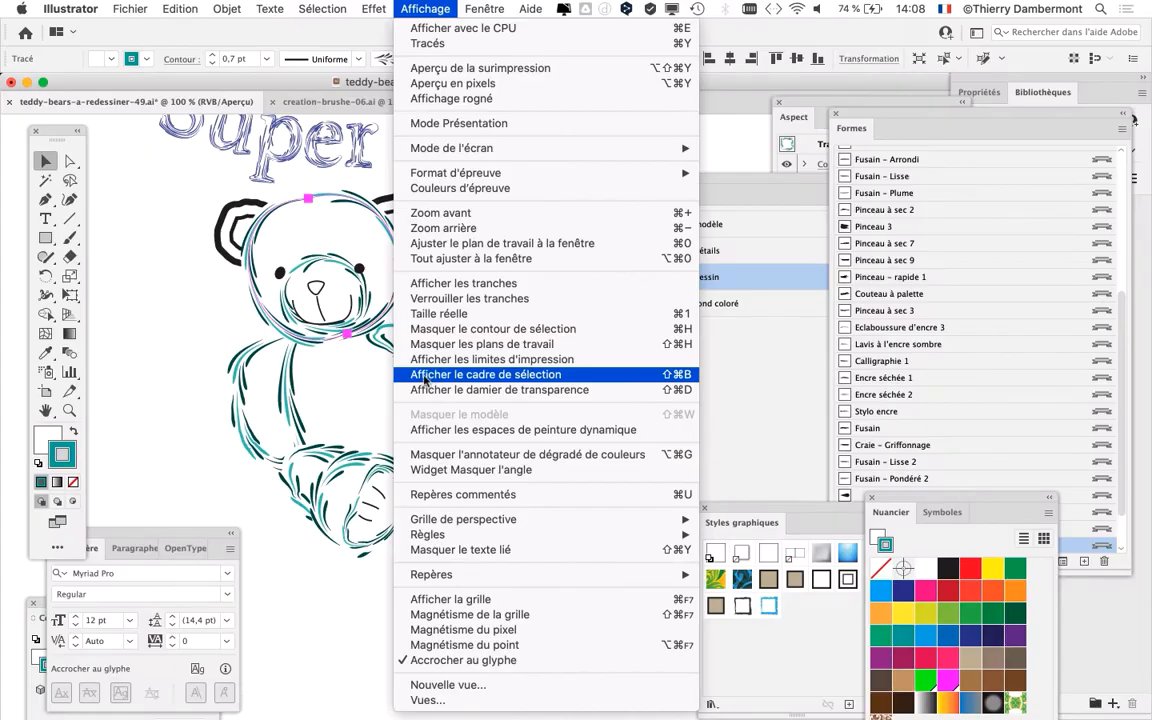
click(430, 378)
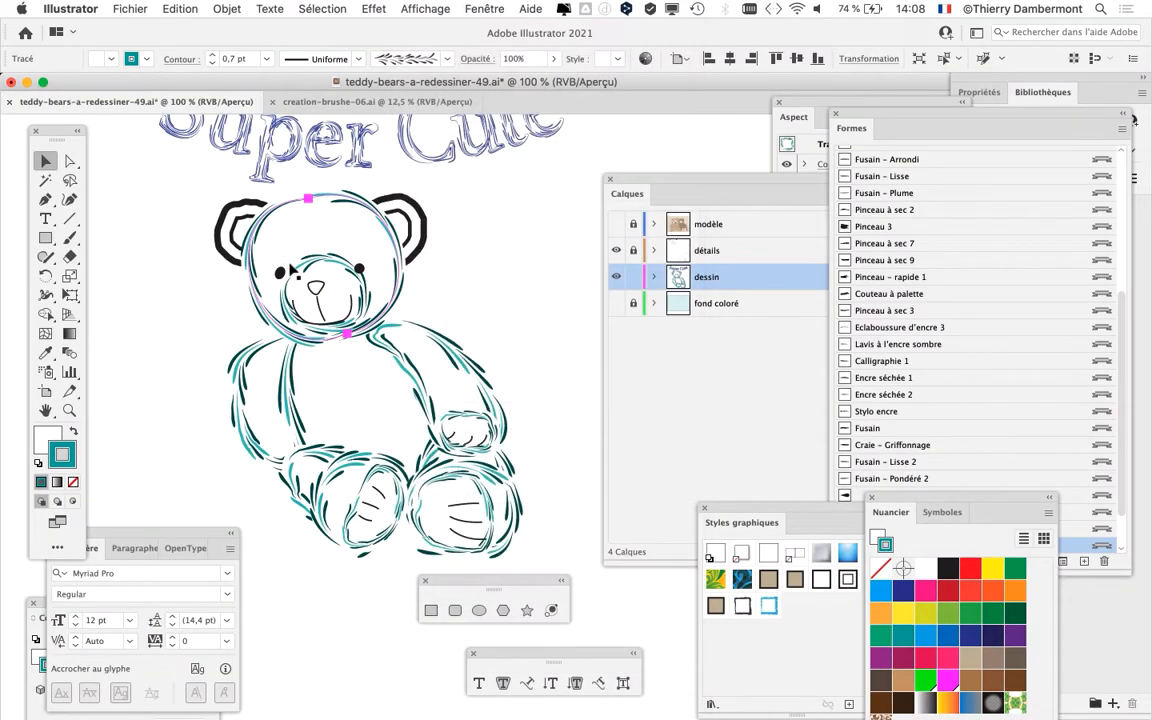
Step: Select the paw and foot paths in turn to examine their anchor points, and clear the selection
click(406, 312)
click(468, 424)
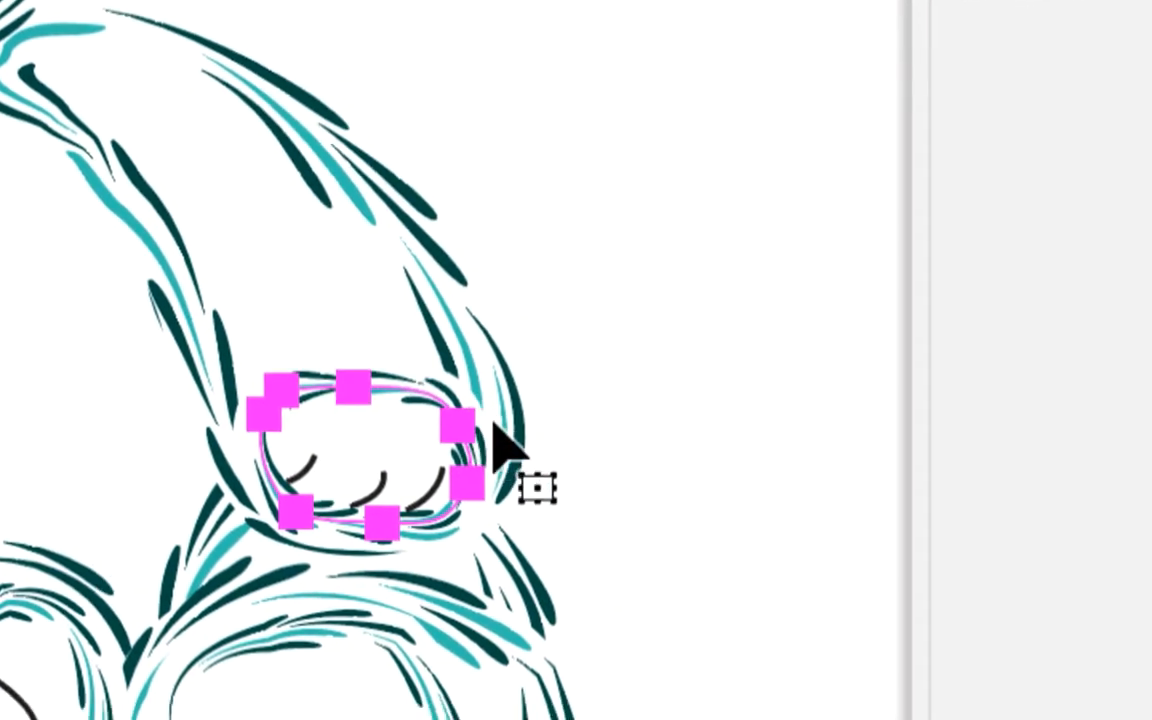
key(a)
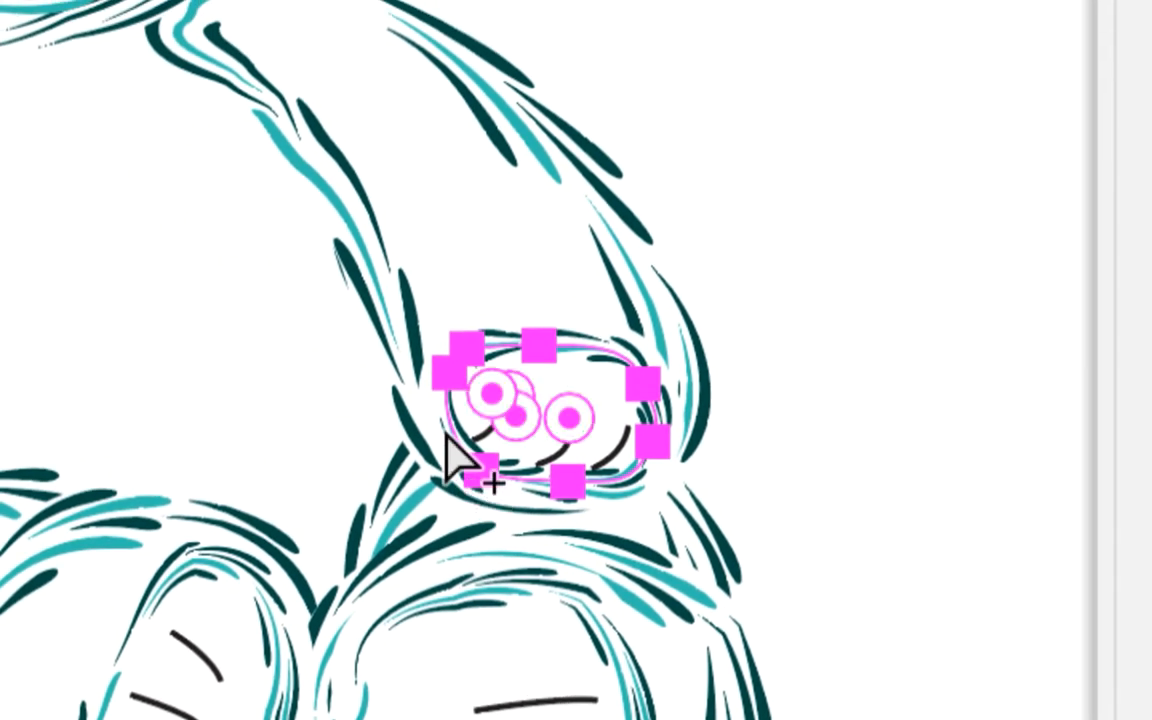
click(438, 480)
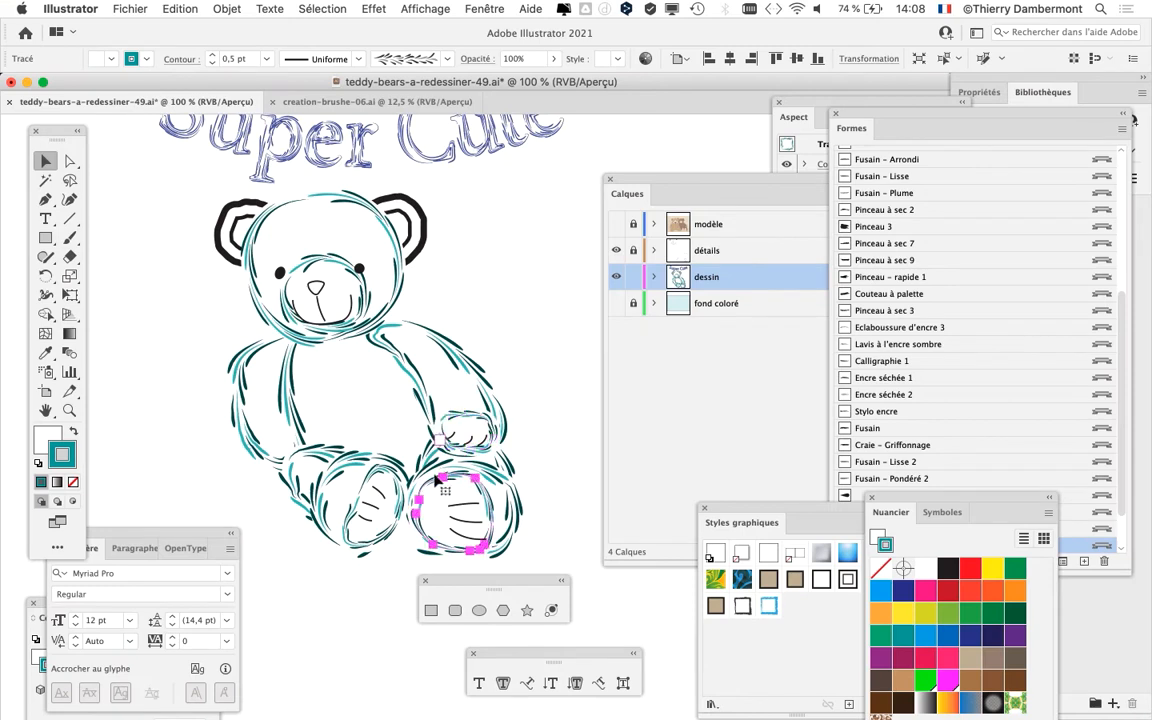
click(197, 430)
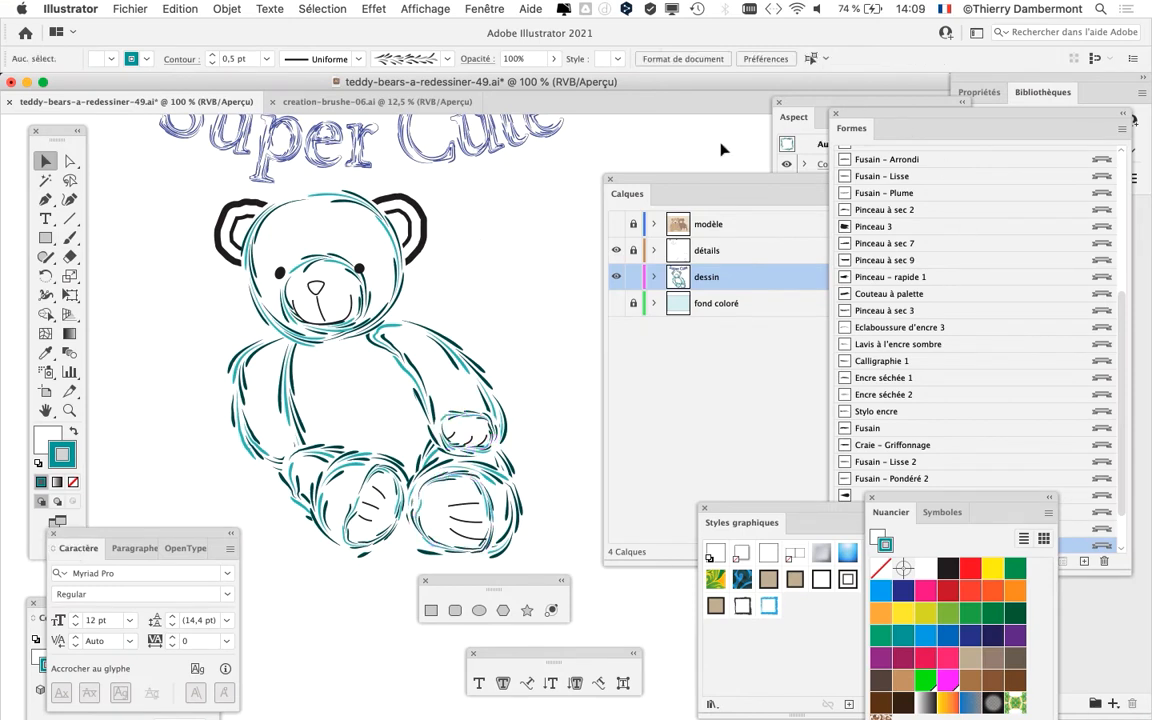
Step: Hide all panels except the tool palettes, and close the floating shape and type palettes
drag(683, 183, 712, 167)
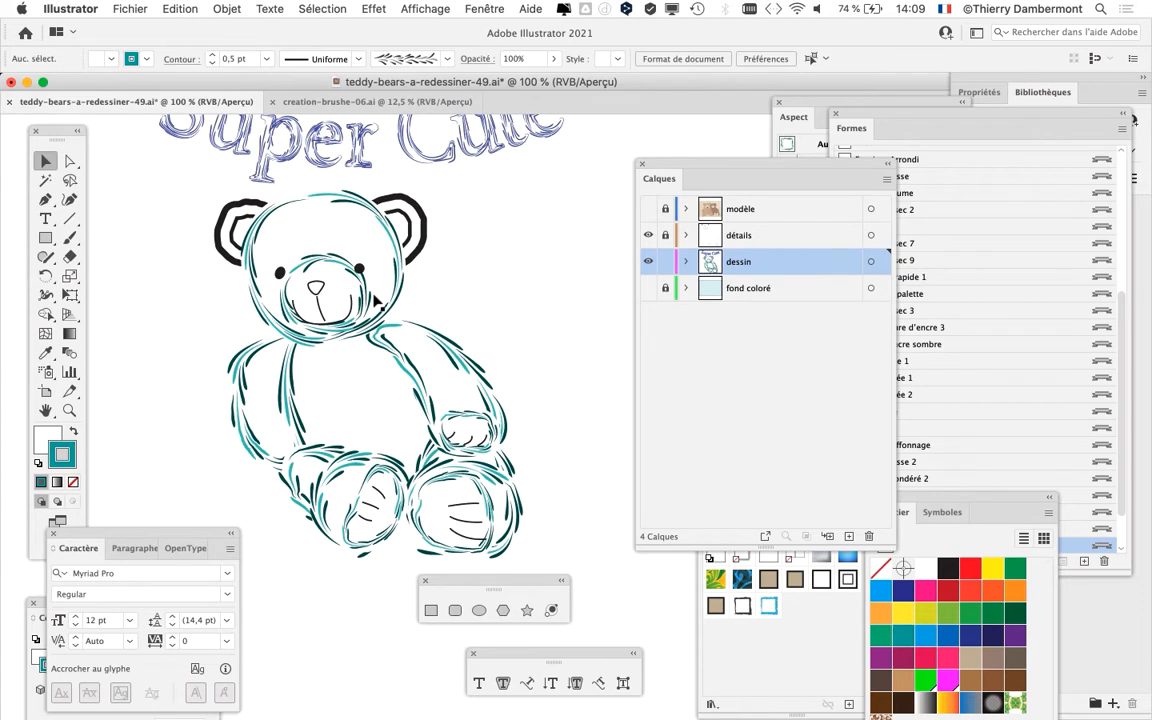
key(shift+Tab)
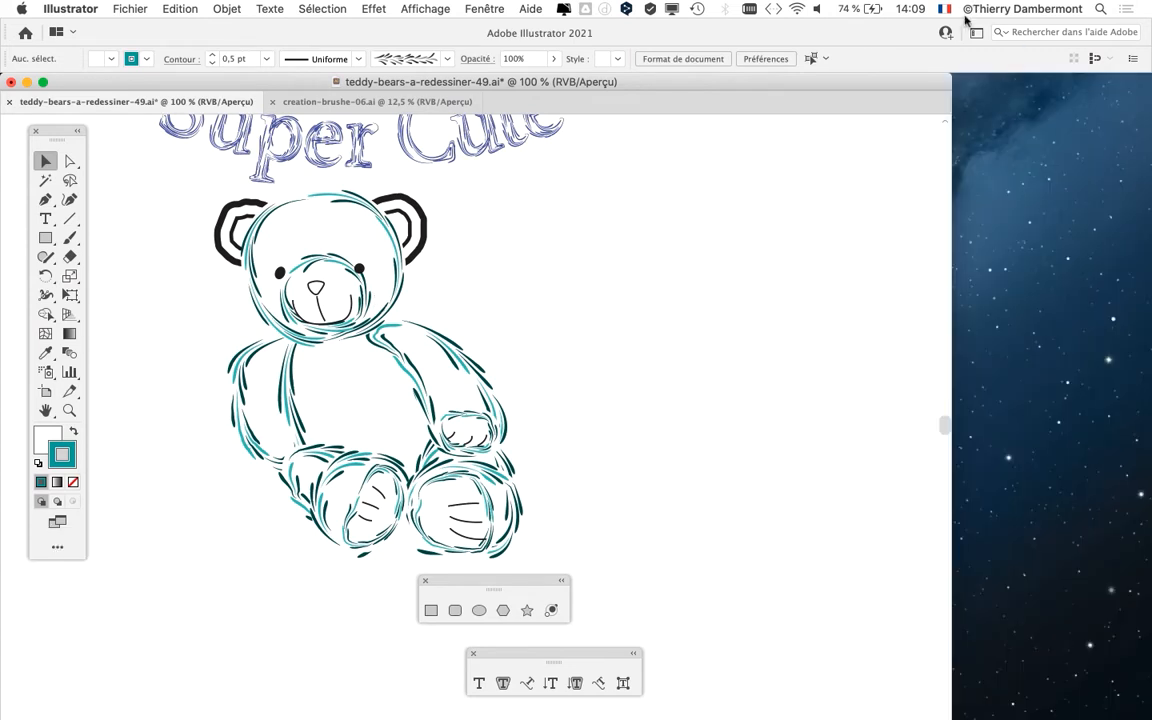
drag(425, 585, 626, 226)
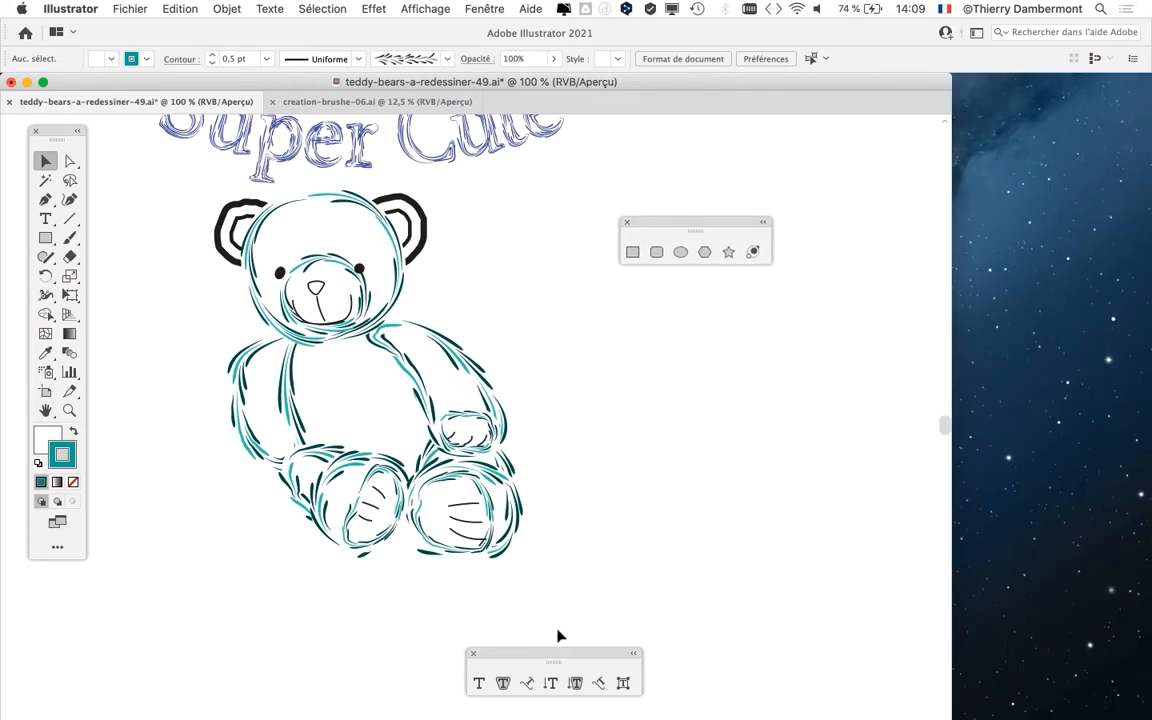
drag(556, 659, 876, 232)
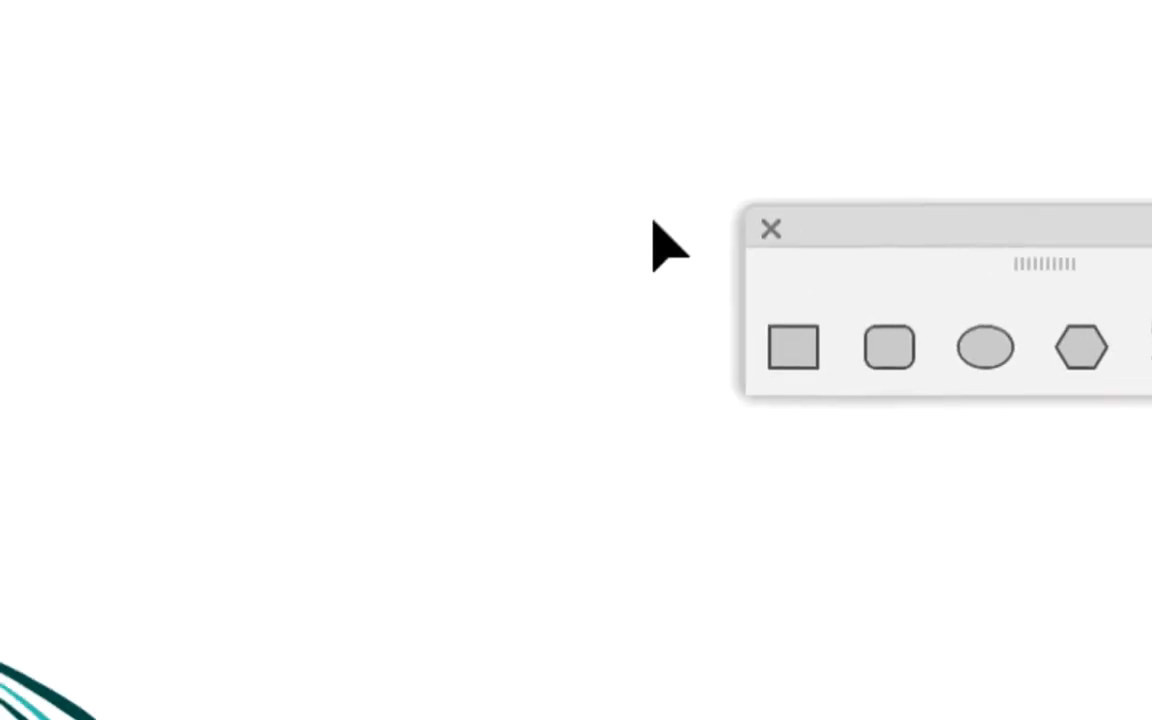
click(771, 229)
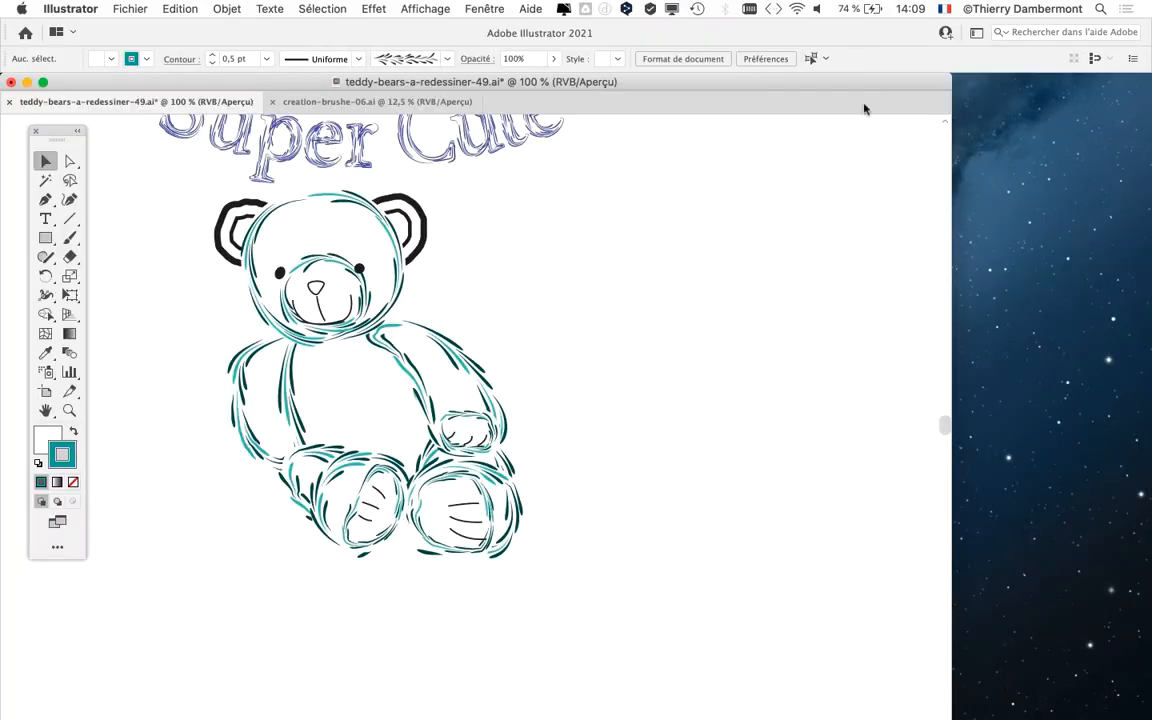
Step: Display the on-screen keyboard viewer, examine its Shift and Tab keys, and return to the teddy bear drawing in Illustrator
click(912, 8)
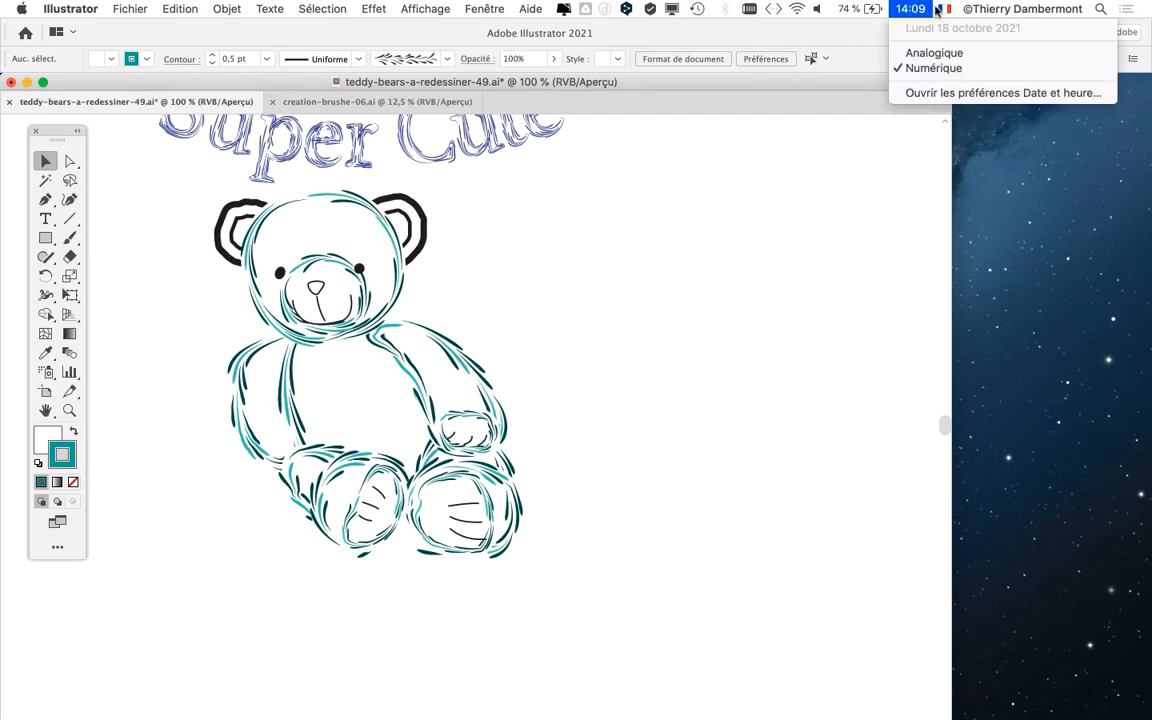
click(946, 9)
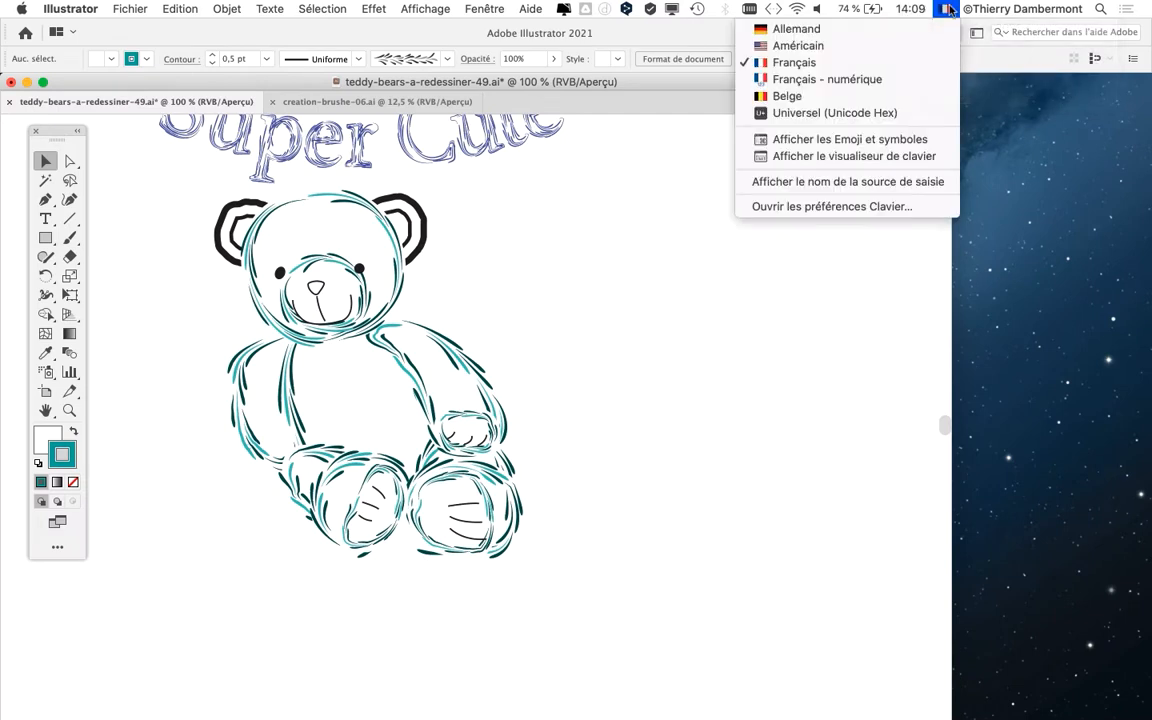
click(910, 158)
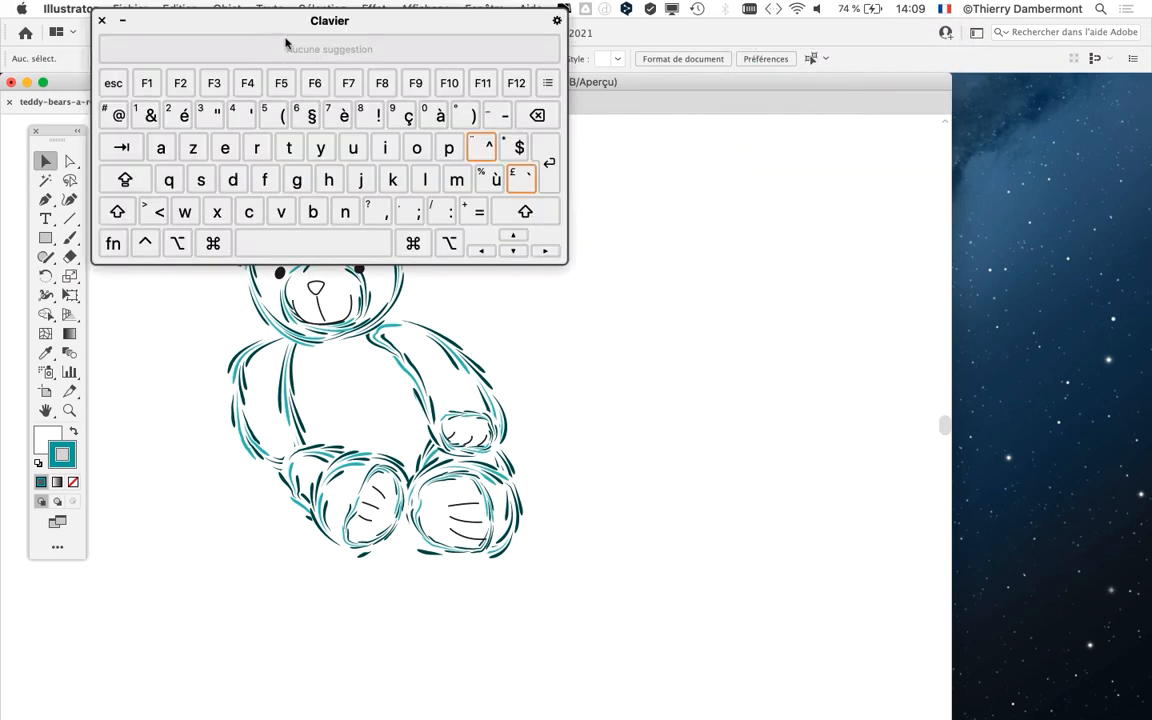
drag(258, 24, 549, 200)
click(452, 405)
key(alt+super+8)
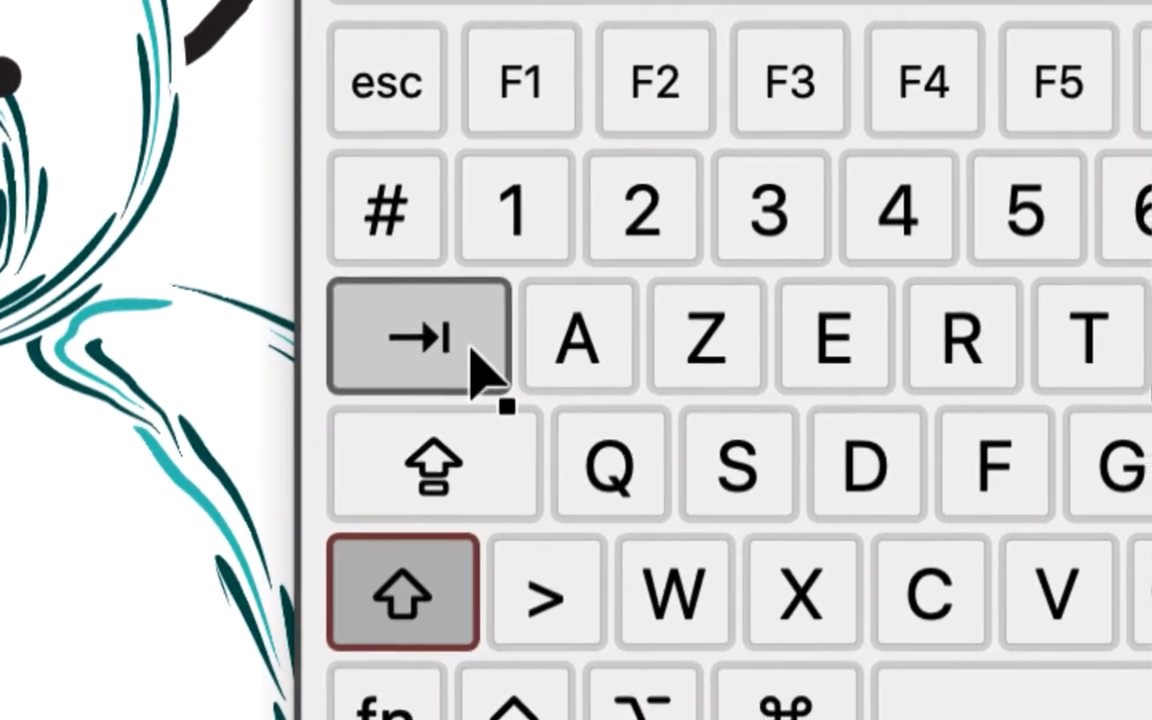
click(472, 352)
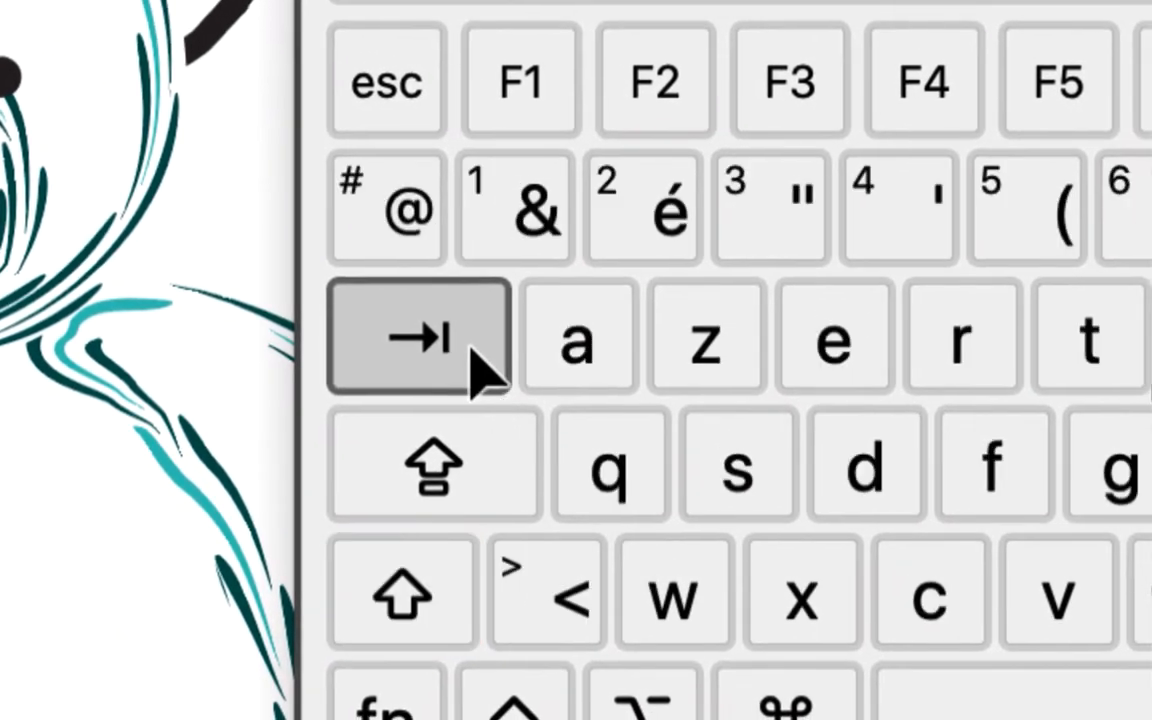
key(alt+super+8)
click(444, 207)
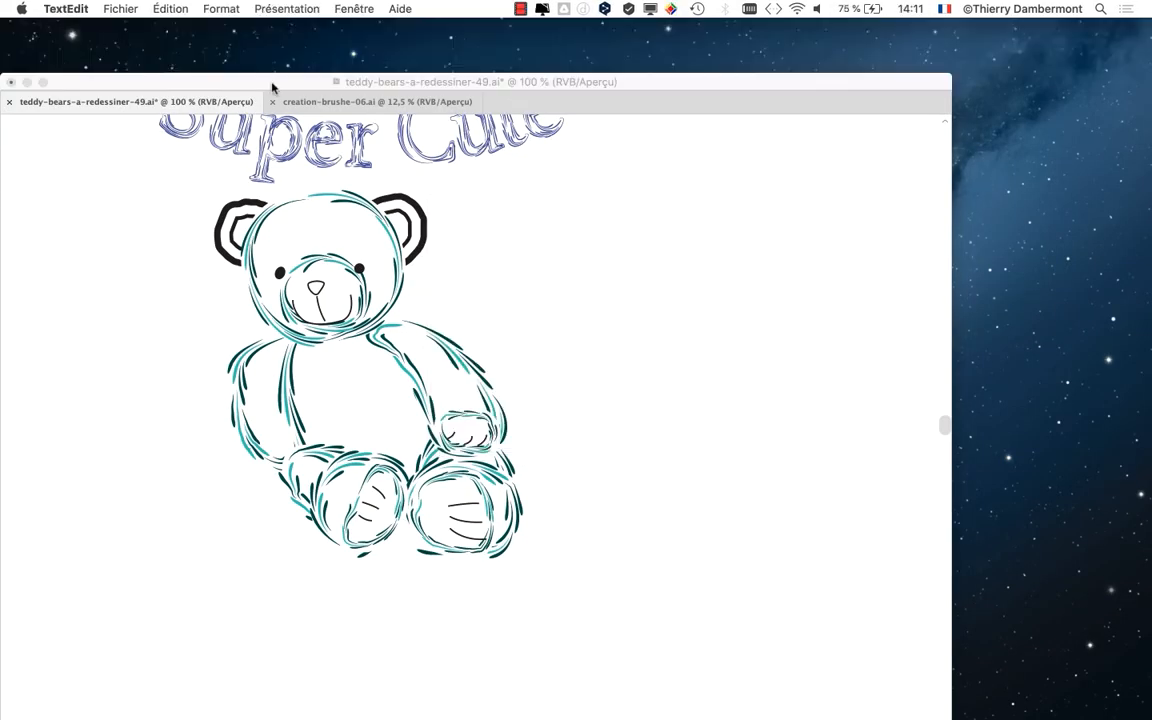
click(267, 86)
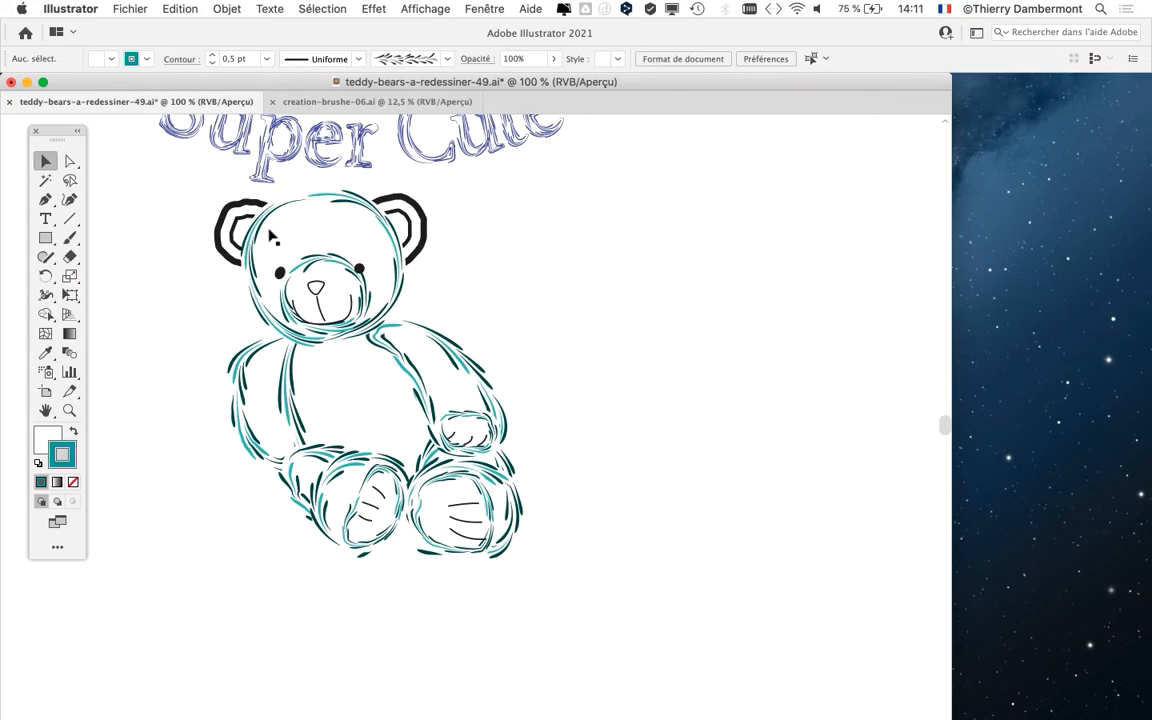
Step: Select the path of the bear's arm with the small paw and place the main tool palette closer to the bear
key(alt+super+8)
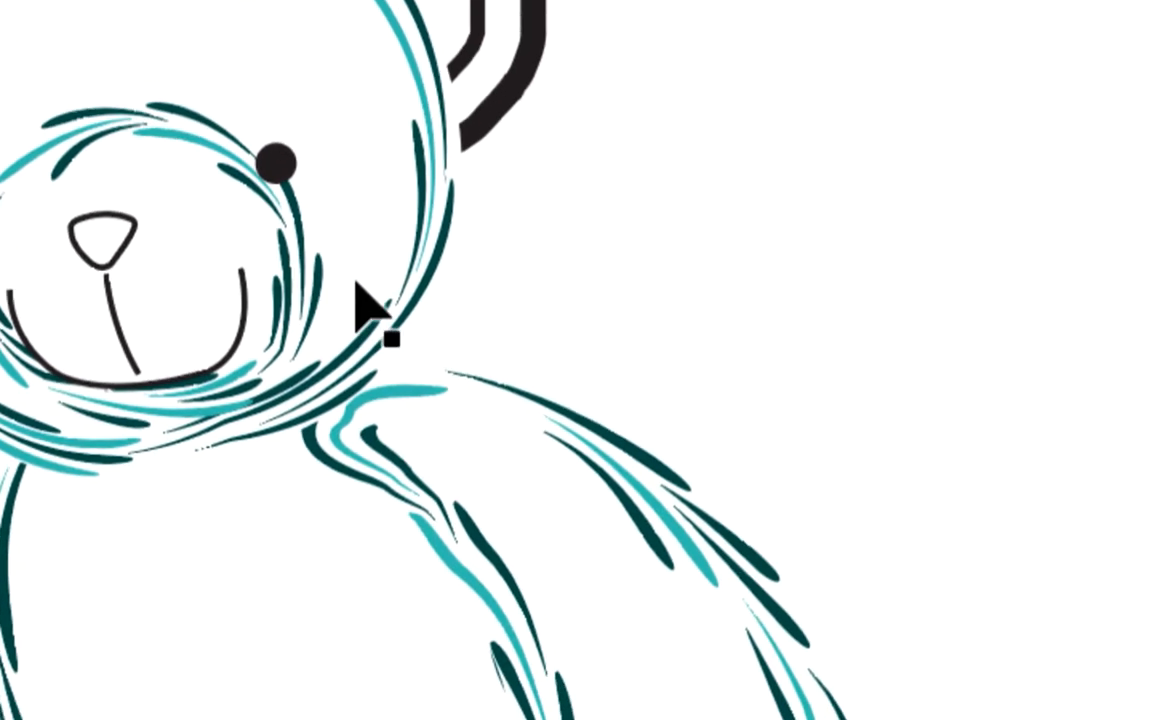
click(397, 320)
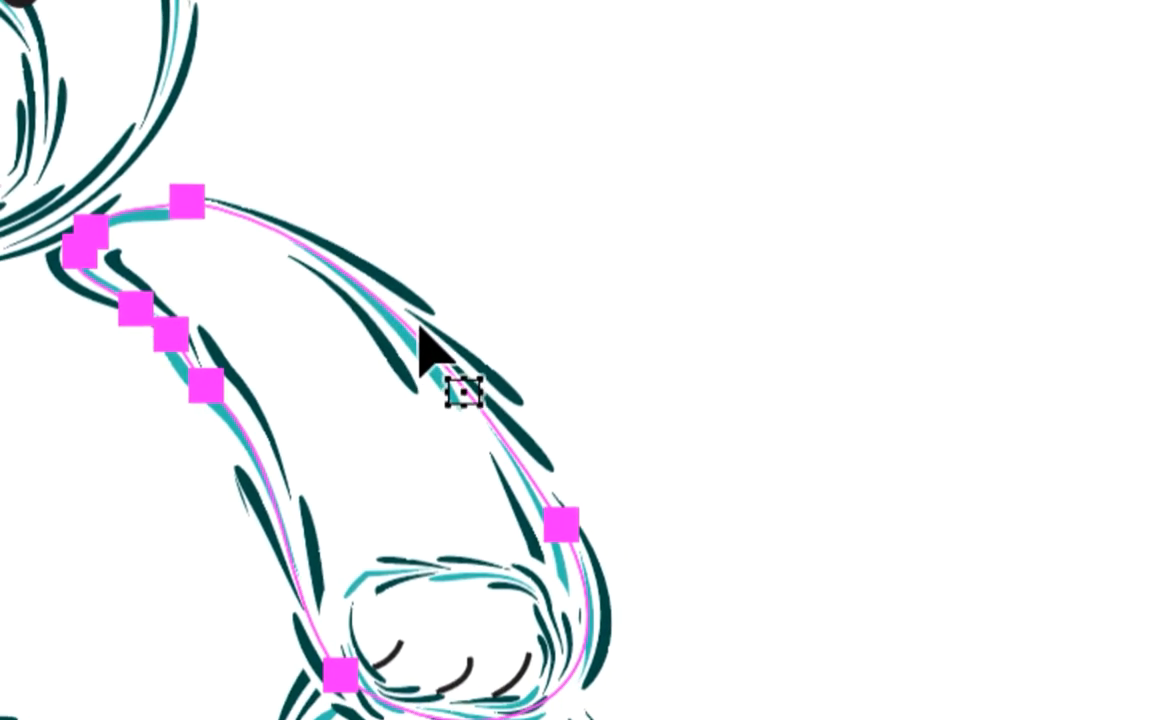
key(alt+super+8)
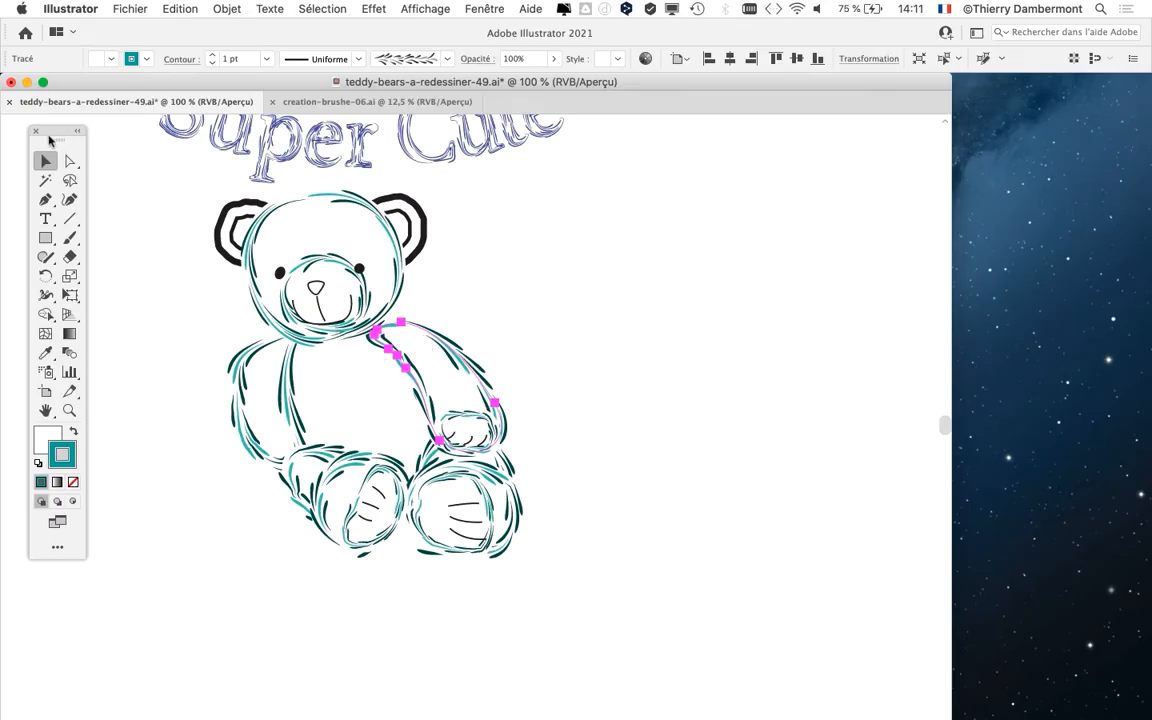
drag(48, 140, 145, 140)
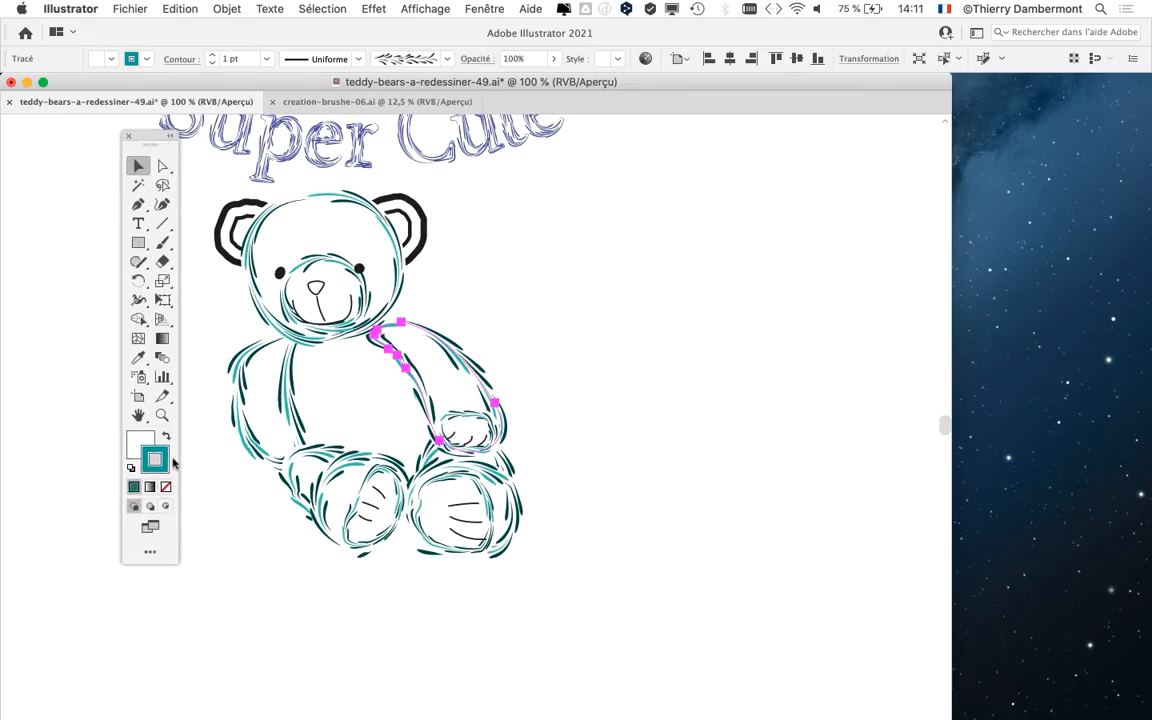
key(alt+super+8)
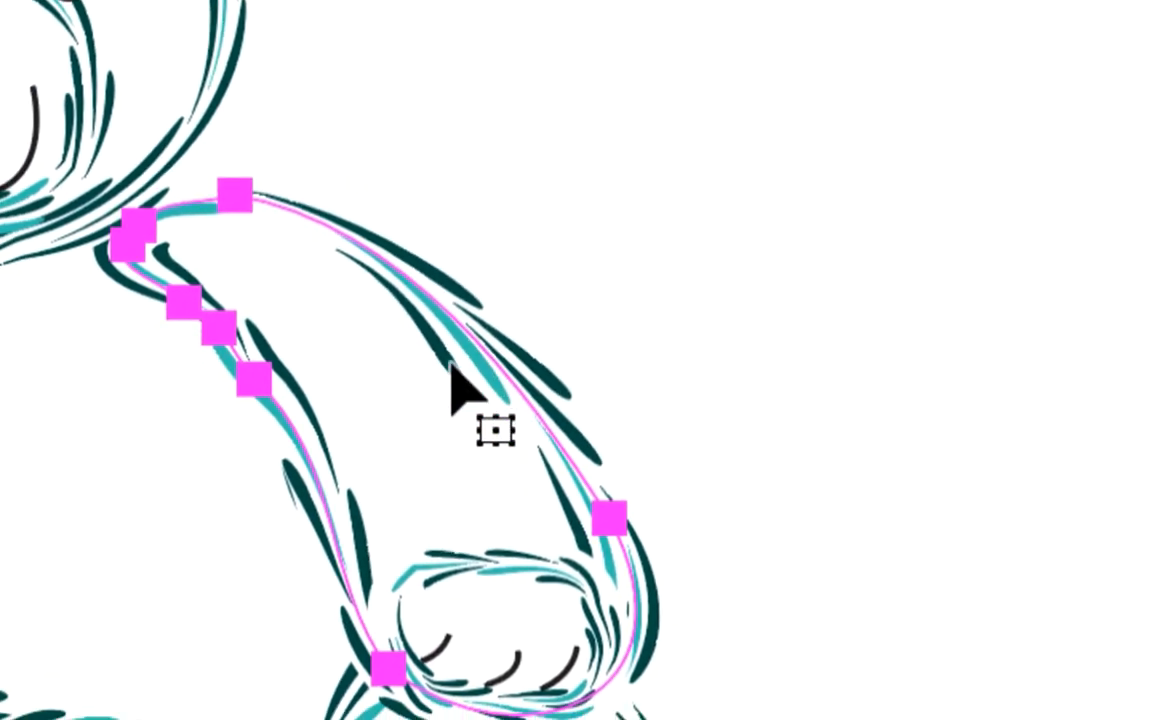
key(a)
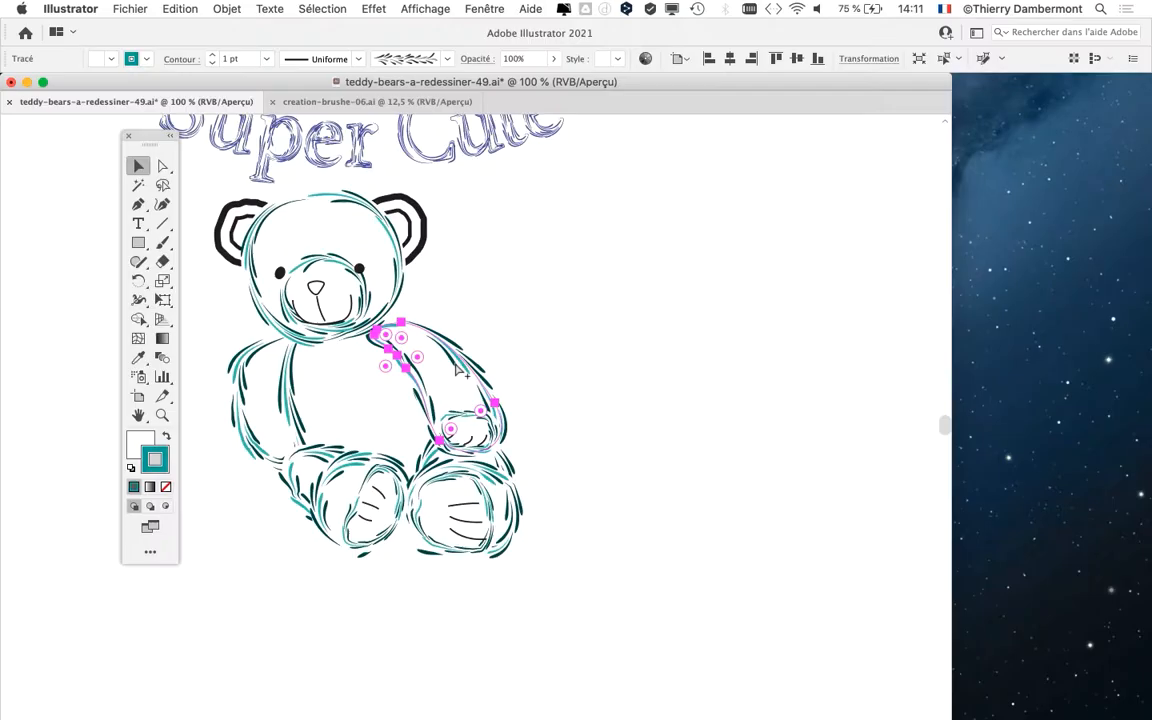
drag(156, 143, 112, 128)
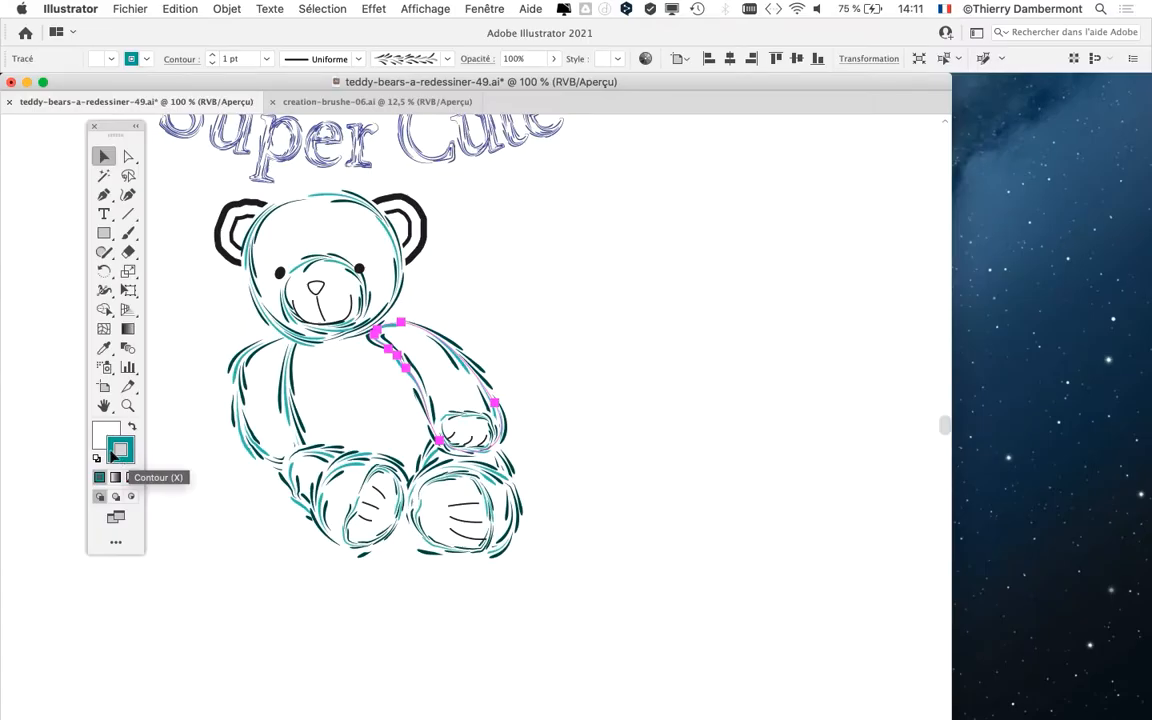
Step: Show the Nuancier swatches panel, place it in the empty area beside the bear and widen it
click(483, 8)
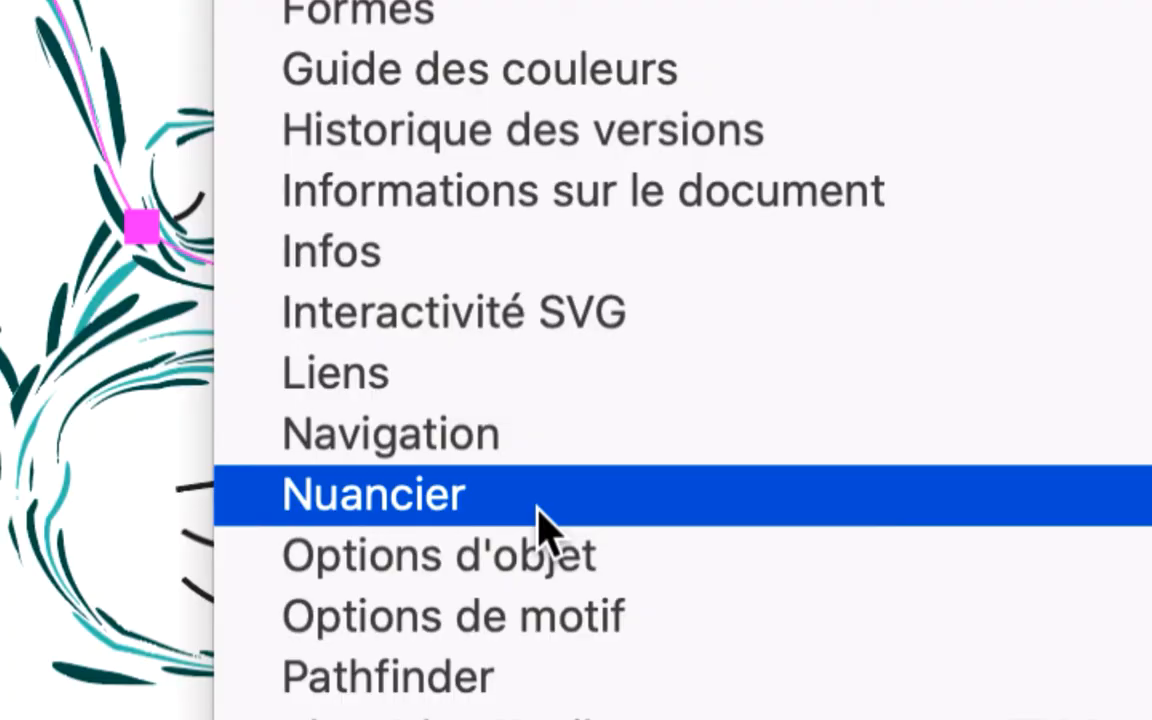
click(540, 520)
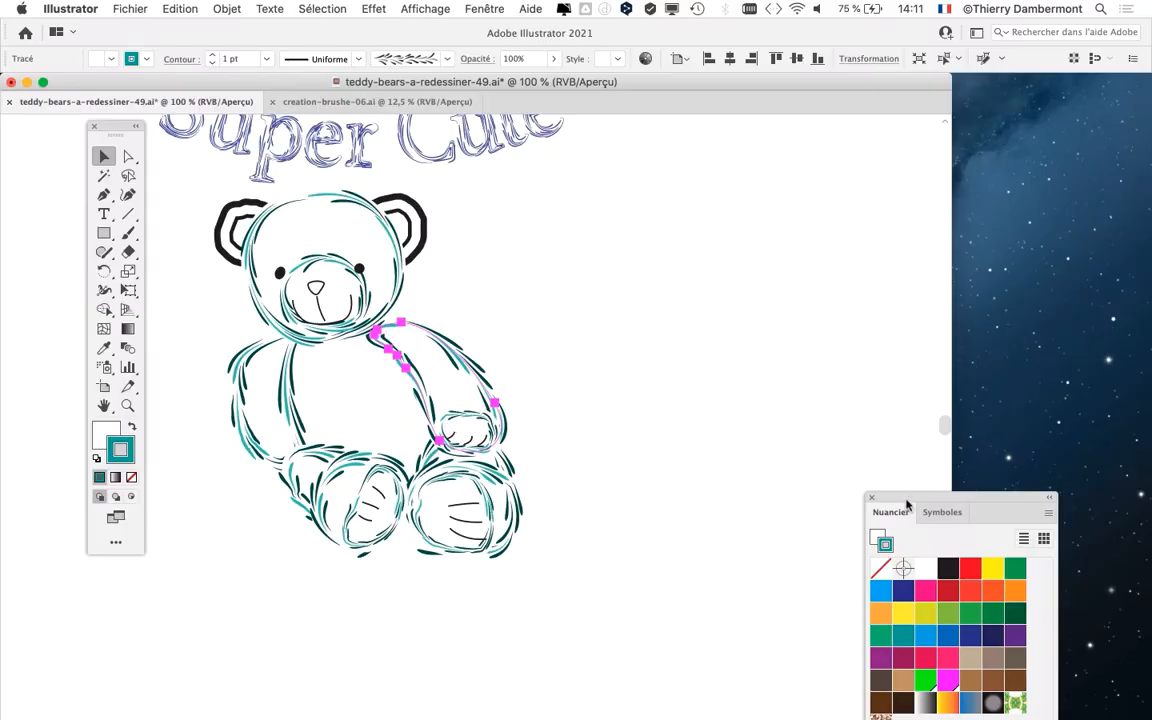
drag(907, 505, 682, 168)
drag(827, 538, 916, 483)
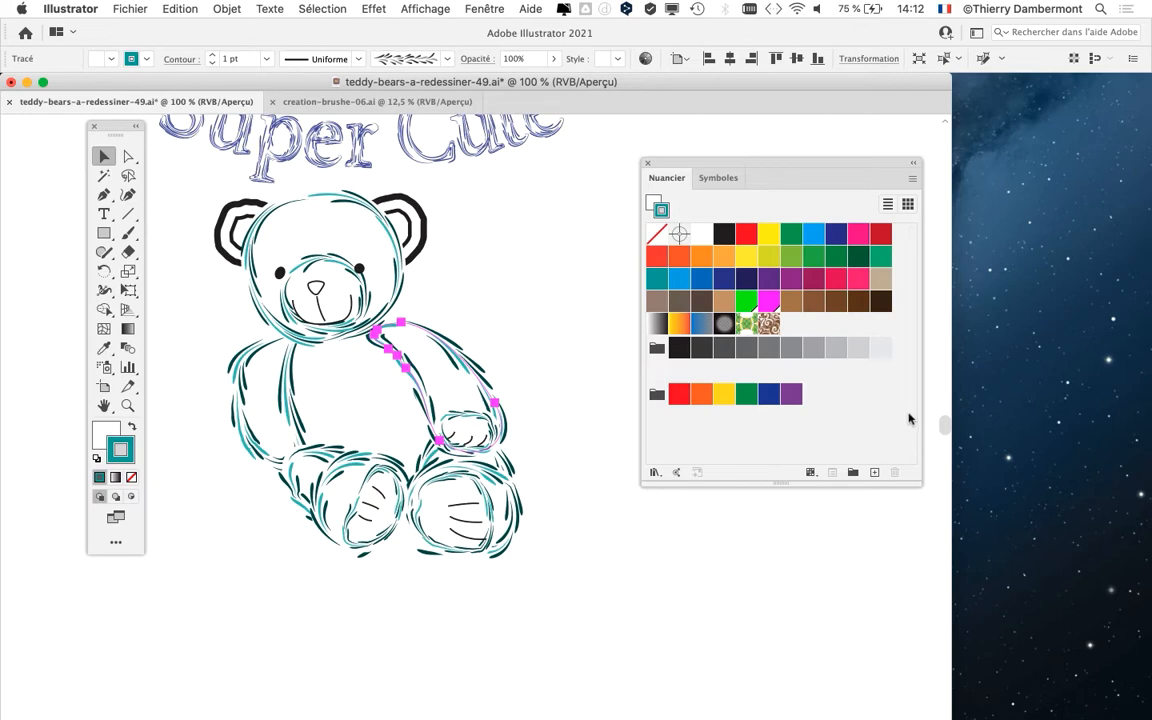
Step: Apply the light orange swatch to the stroke of the bear's selected arm path
click(724, 256)
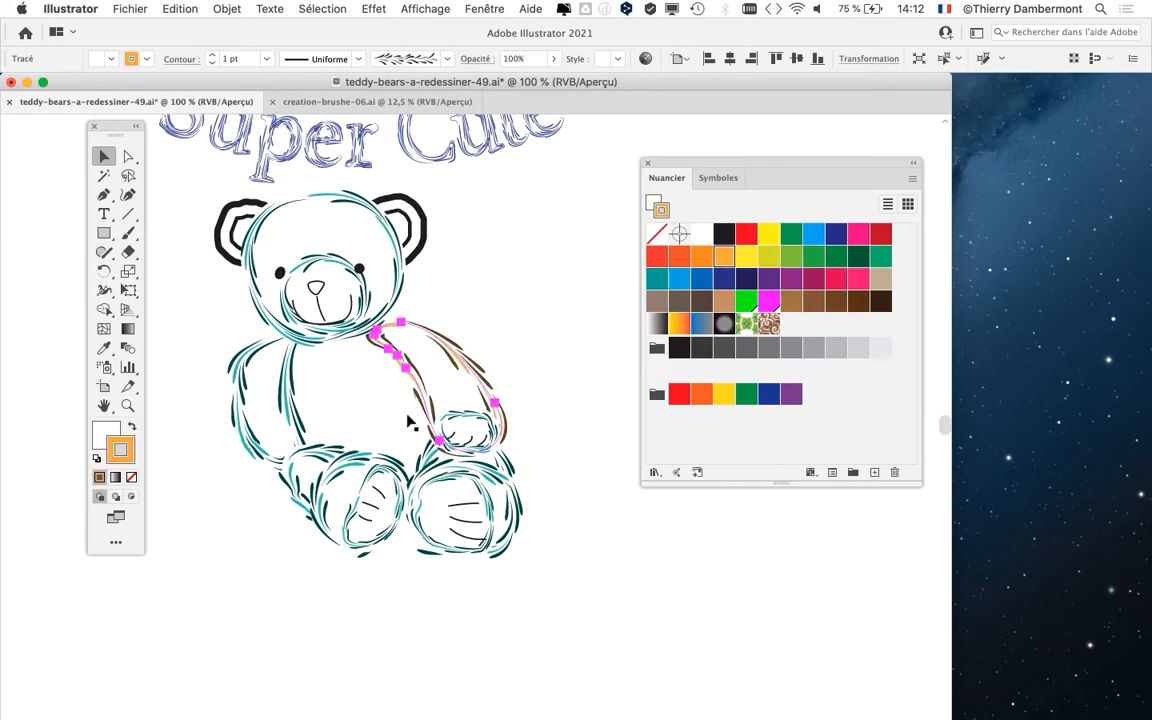
scroll(415, 408, up, 2)
scroll(427, 379, up, 3)
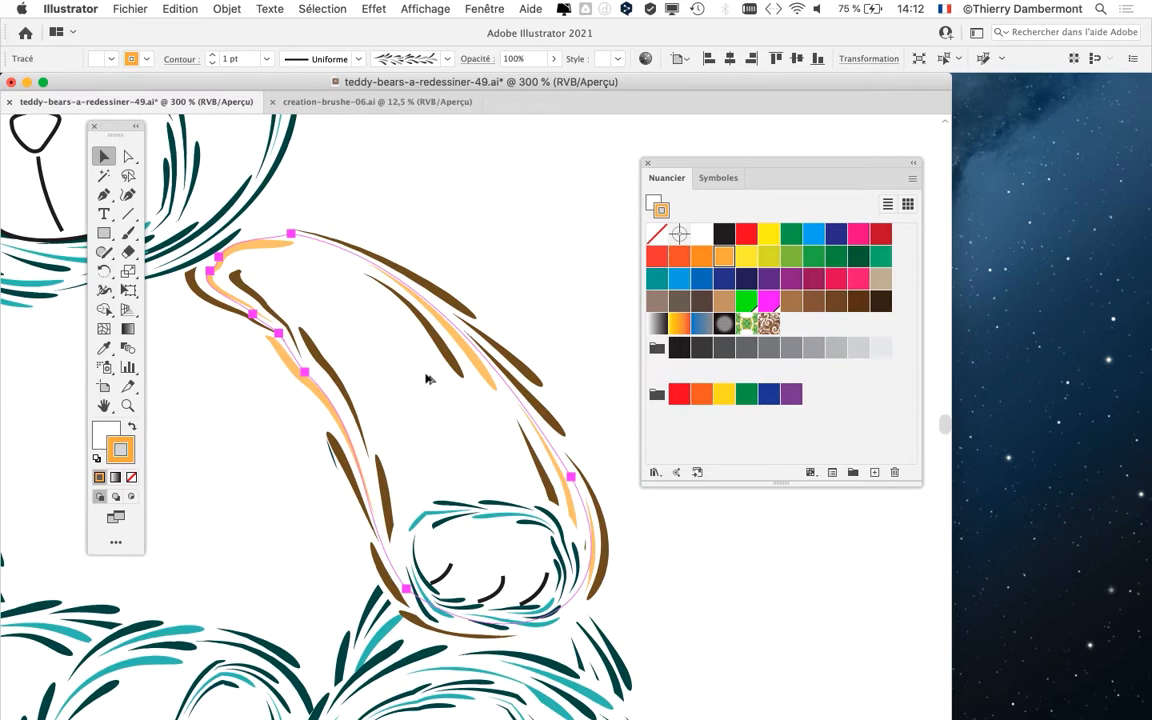
Step: Recolour the selected arm path's stroke with the light blue swatch, and replace it with the bright pink swatch
click(814, 238)
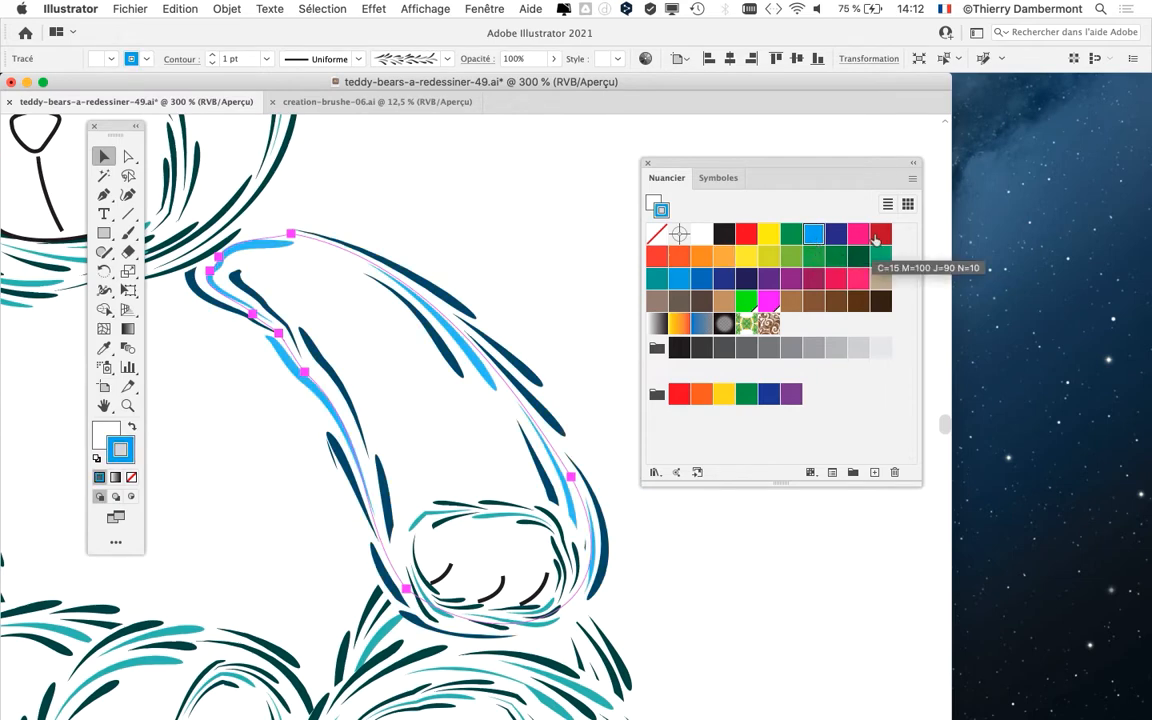
click(859, 238)
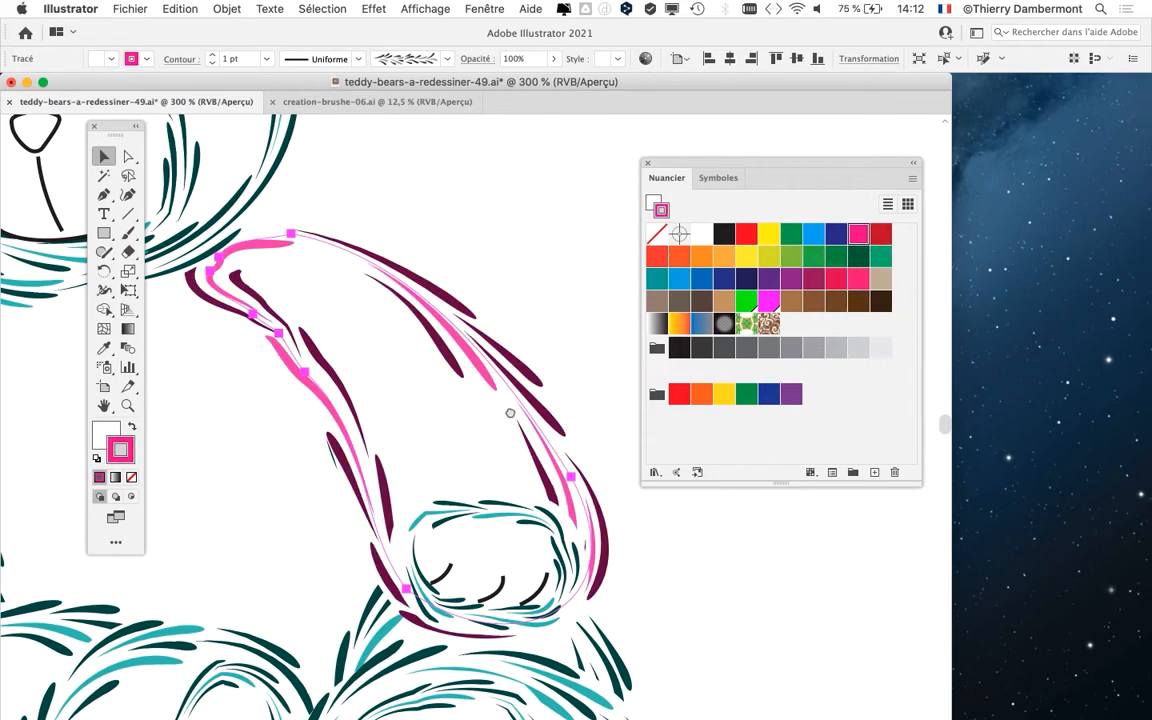
Step: Colour the sole outline of the foot below the pink arm light blue and that foot's outer contour orange-red
drag(506, 411, 504, 200)
click(478, 478)
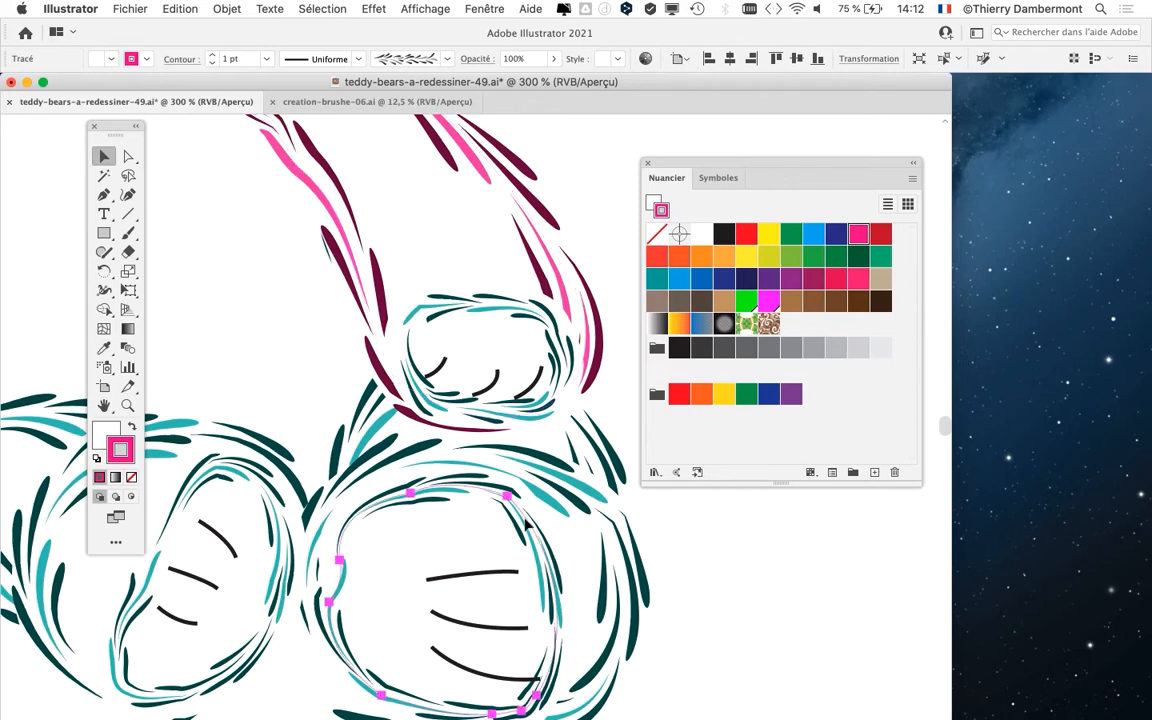
scroll(497, 522, down, 3)
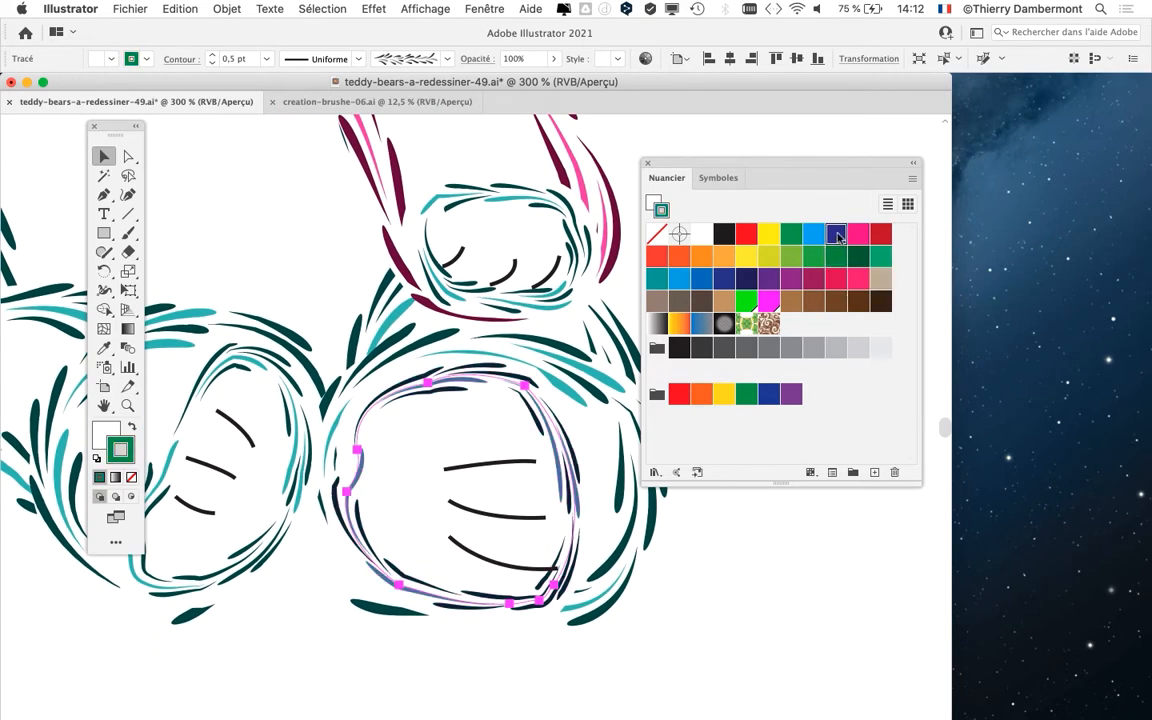
click(814, 234)
click(600, 390)
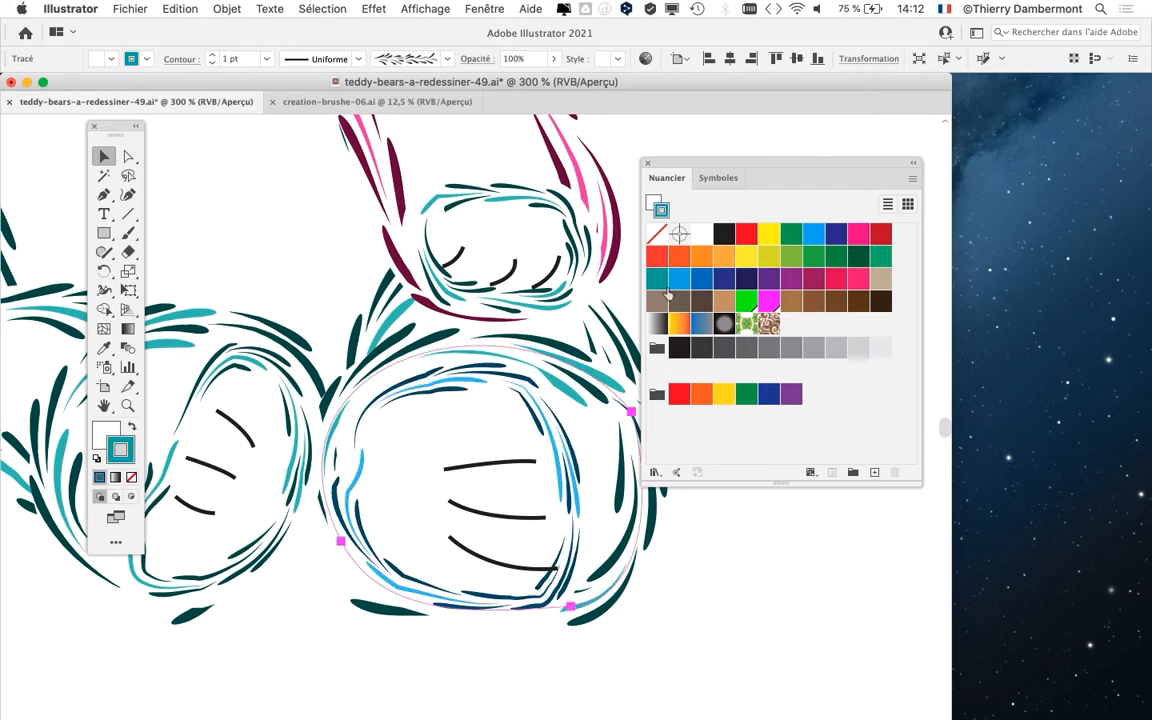
click(657, 256)
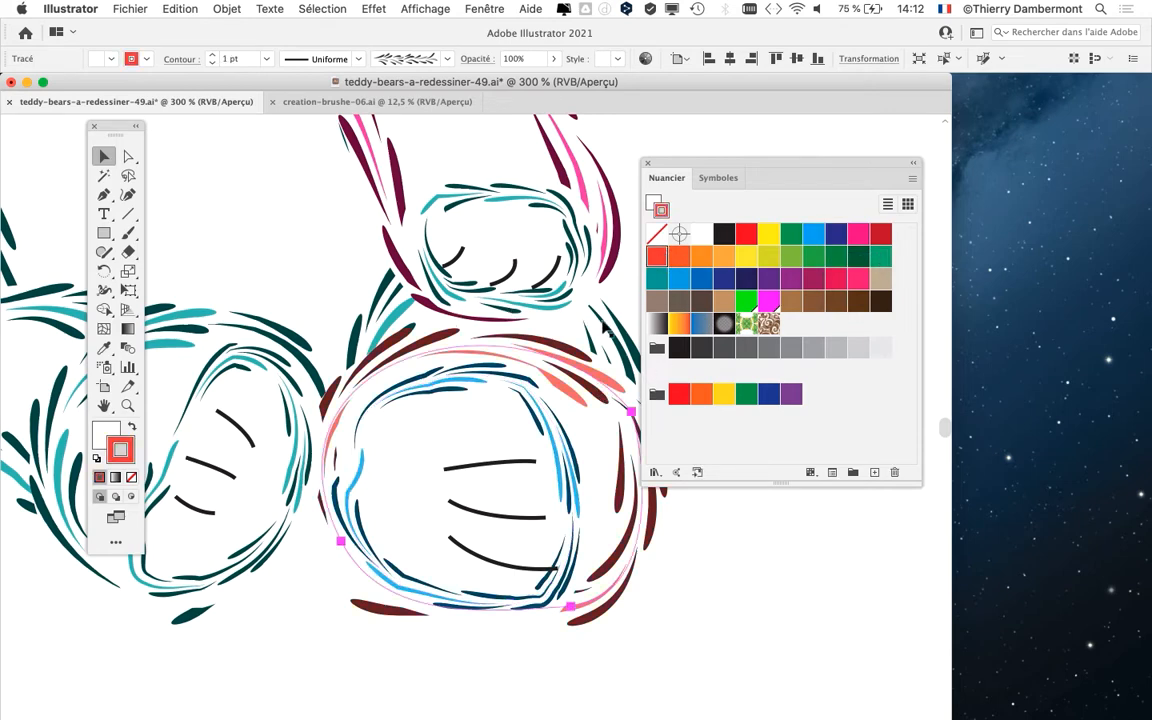
Step: Apply a medium brown swatch to the leg path behind the orange-red foot and place the Nuancier panel farther from the drawing
click(390, 370)
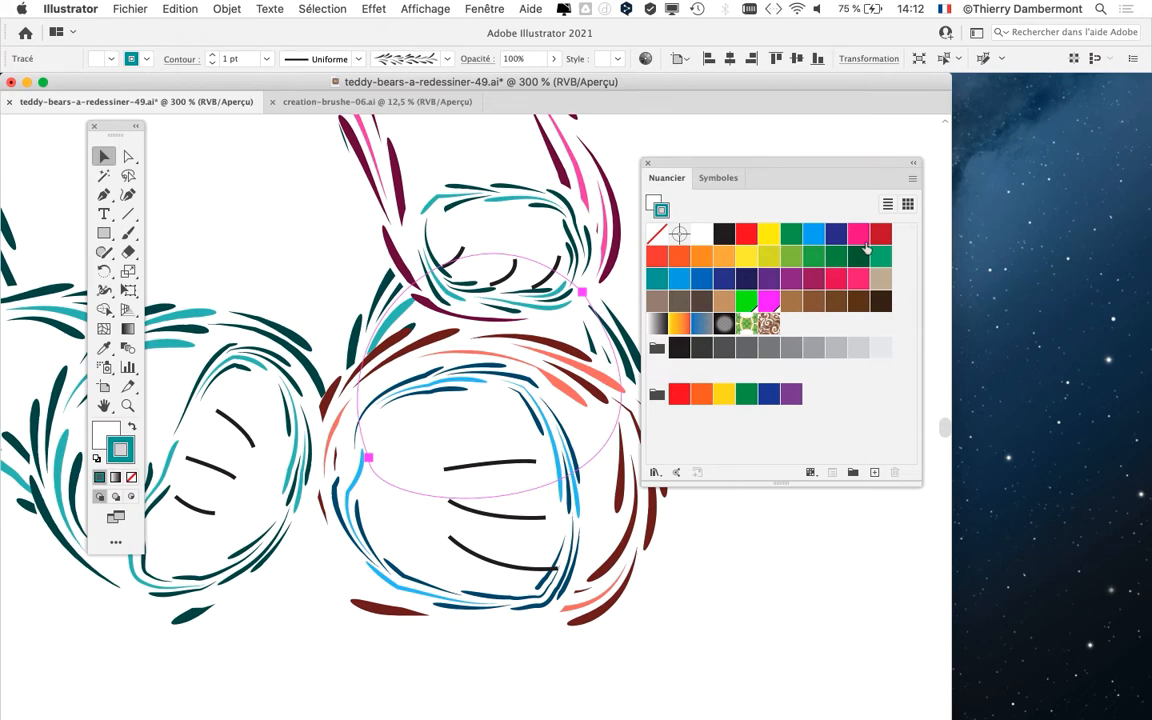
click(813, 301)
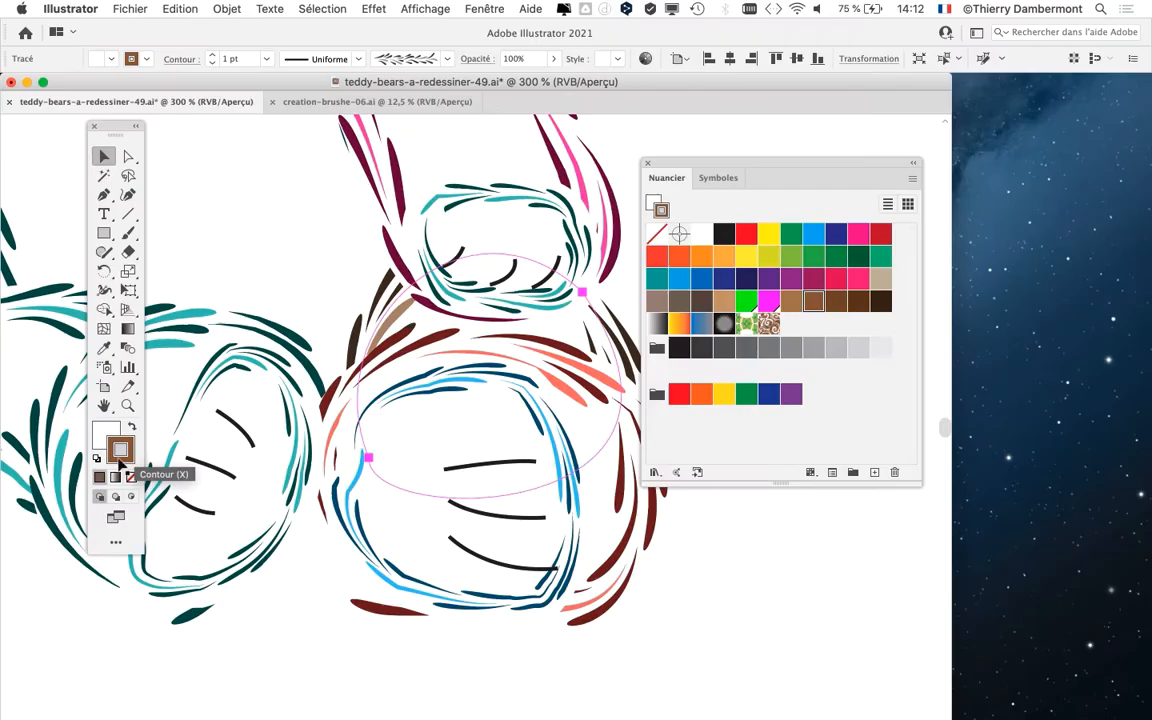
drag(702, 162, 866, 160)
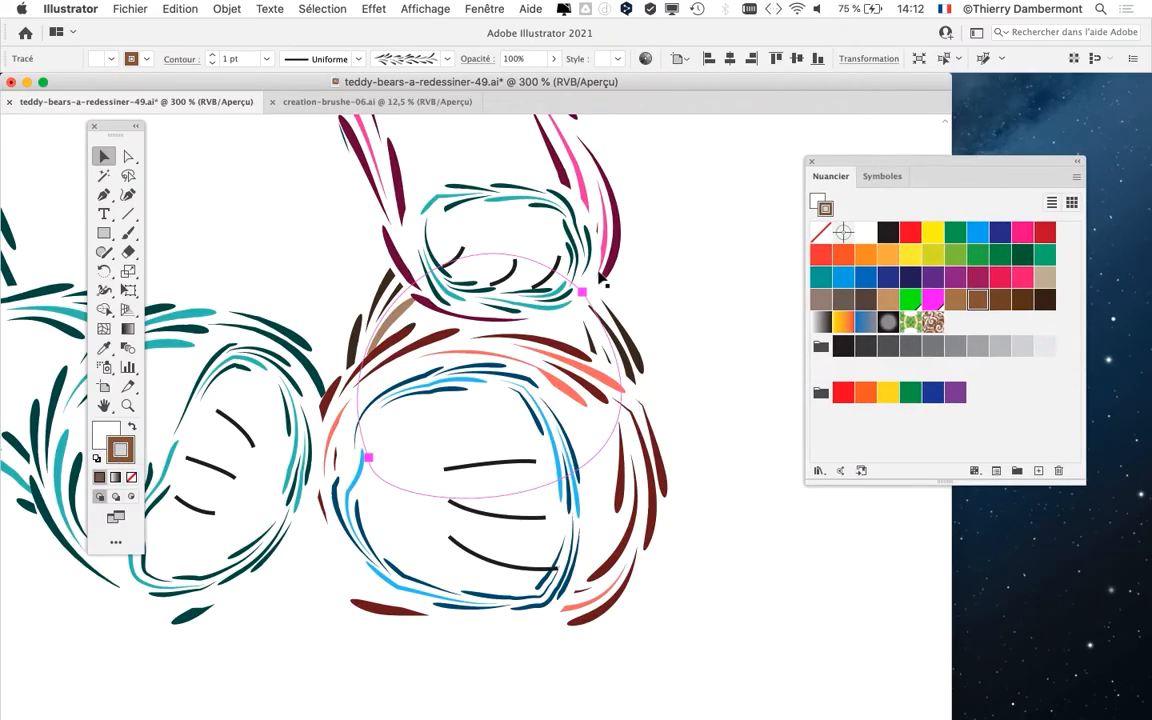
Step: Colour the sole outline of the bear's other foot yellow and that foot's outer contour dark brown
scroll(603, 284, down, 1)
click(355, 338)
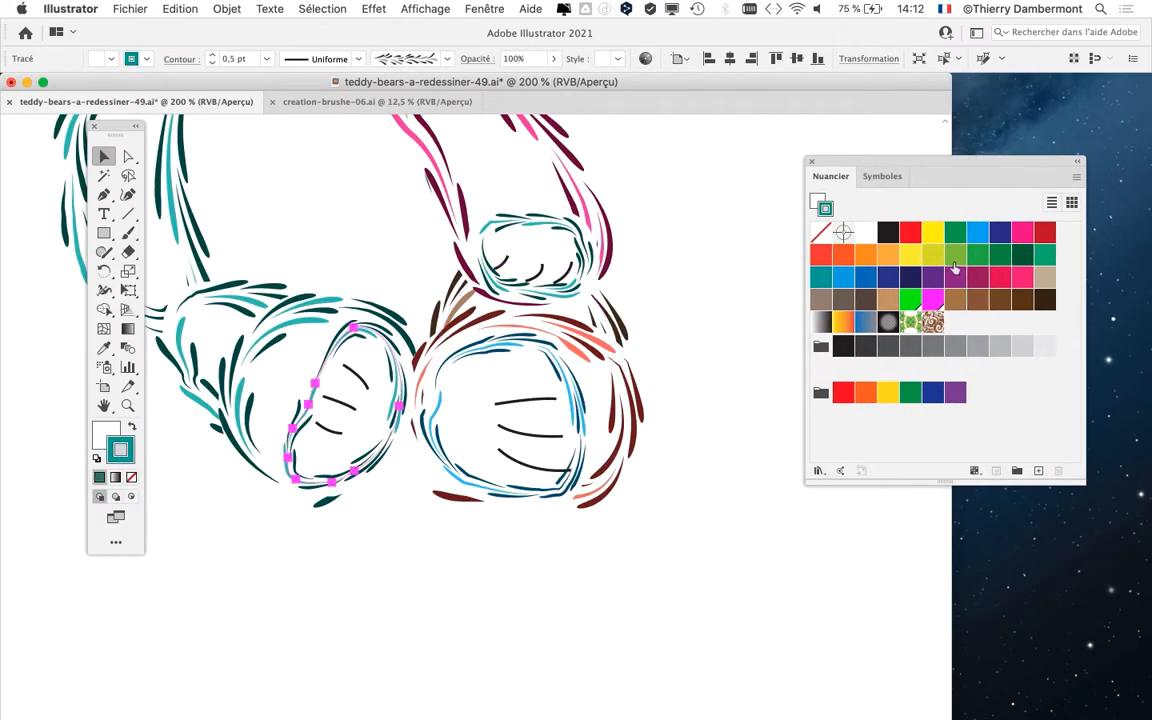
click(909, 257)
scroll(415, 345, left, 5)
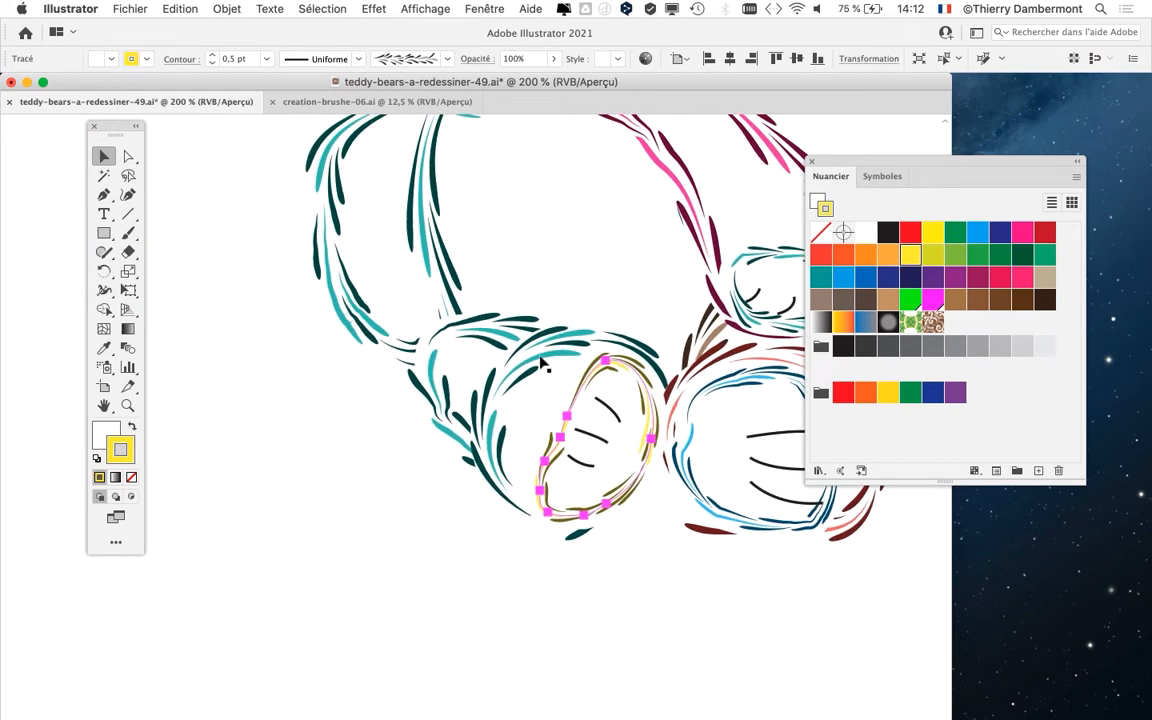
click(547, 367)
click(848, 302)
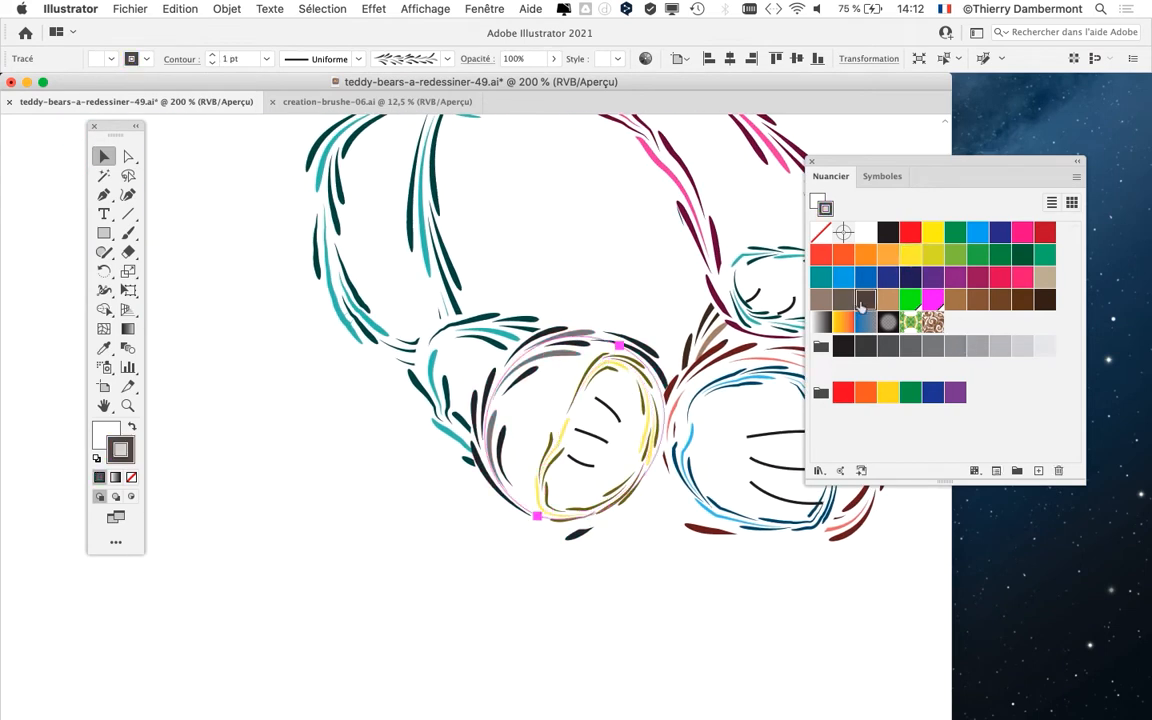
Step: Apply the tan swatch to the leg behind the yellow-soled foot and the crimson-pink swatch to the bear's body path
click(423, 298)
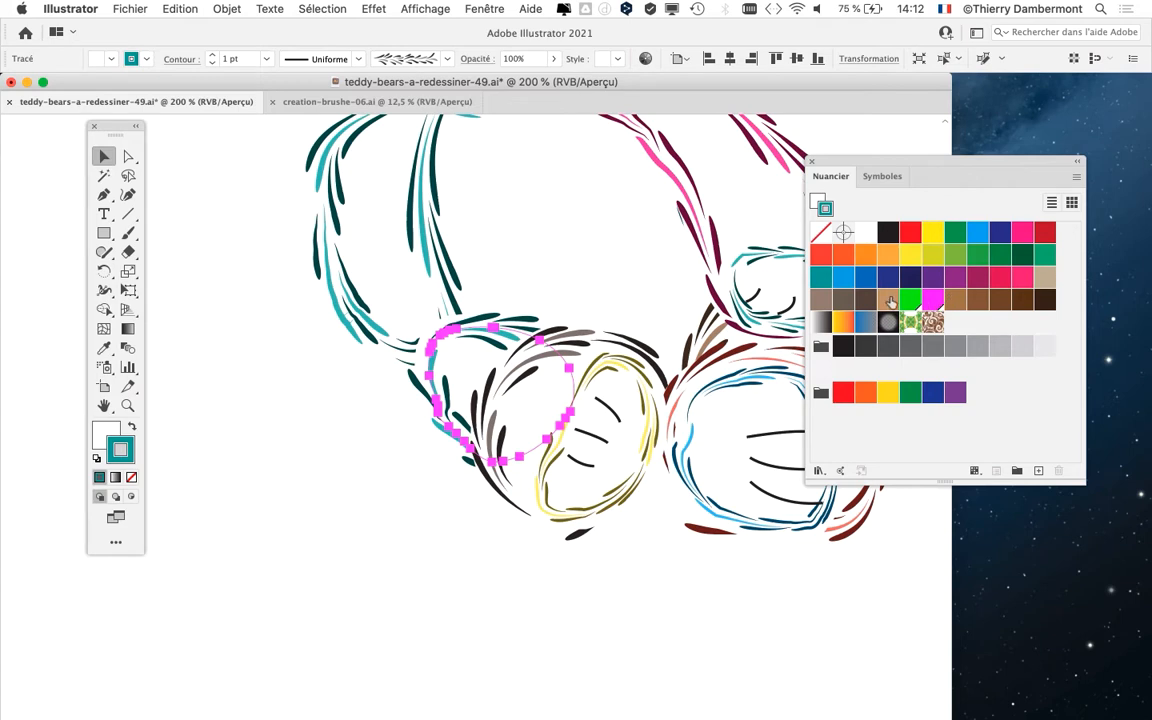
click(888, 300)
click(451, 270)
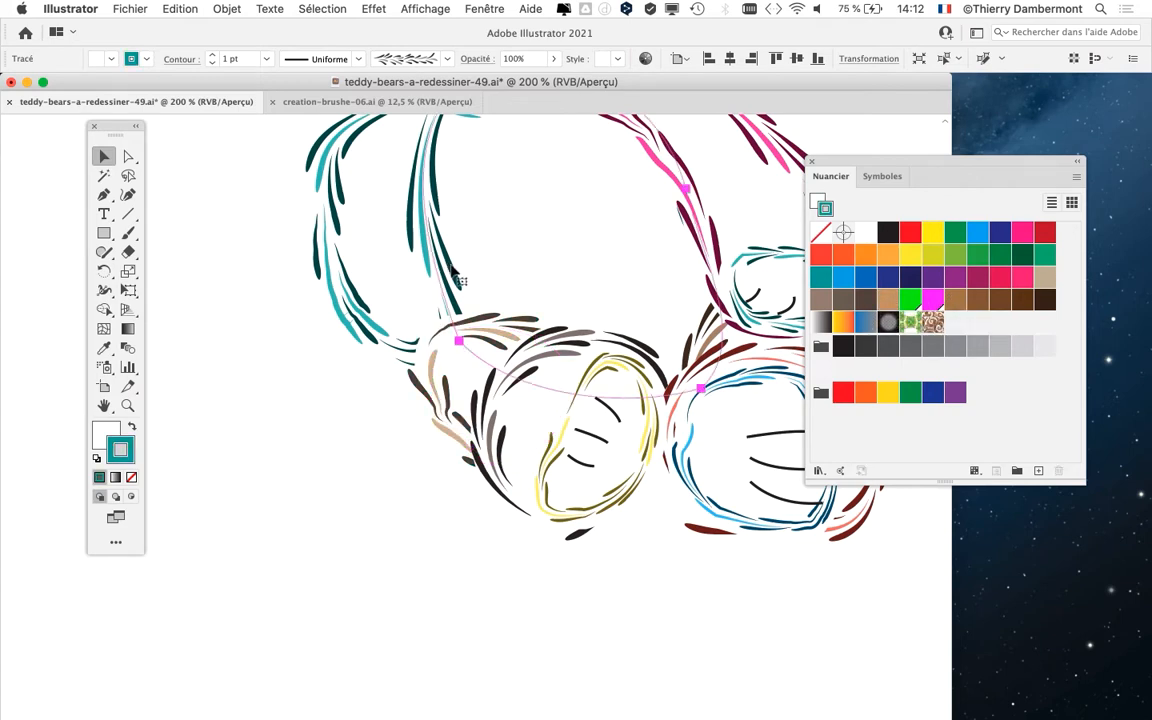
click(1007, 282)
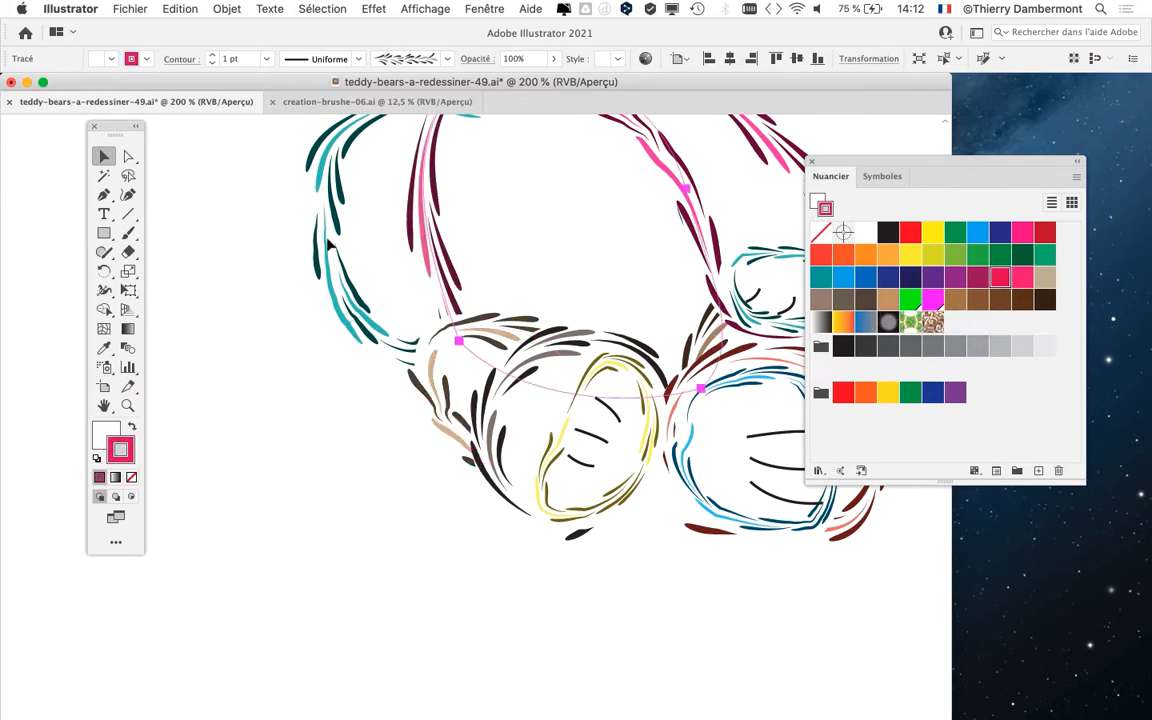
click(305, 228)
click(605, 345)
scroll(605, 345, down, 1)
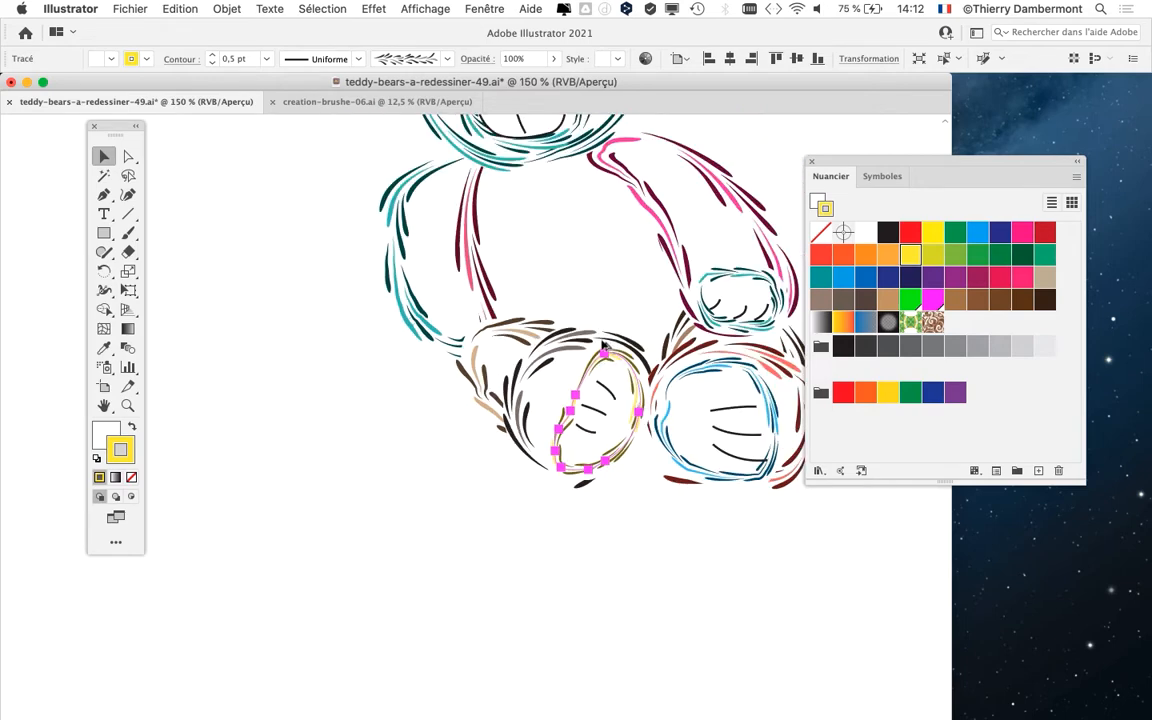
scroll(605, 345, down, 1)
click(584, 405)
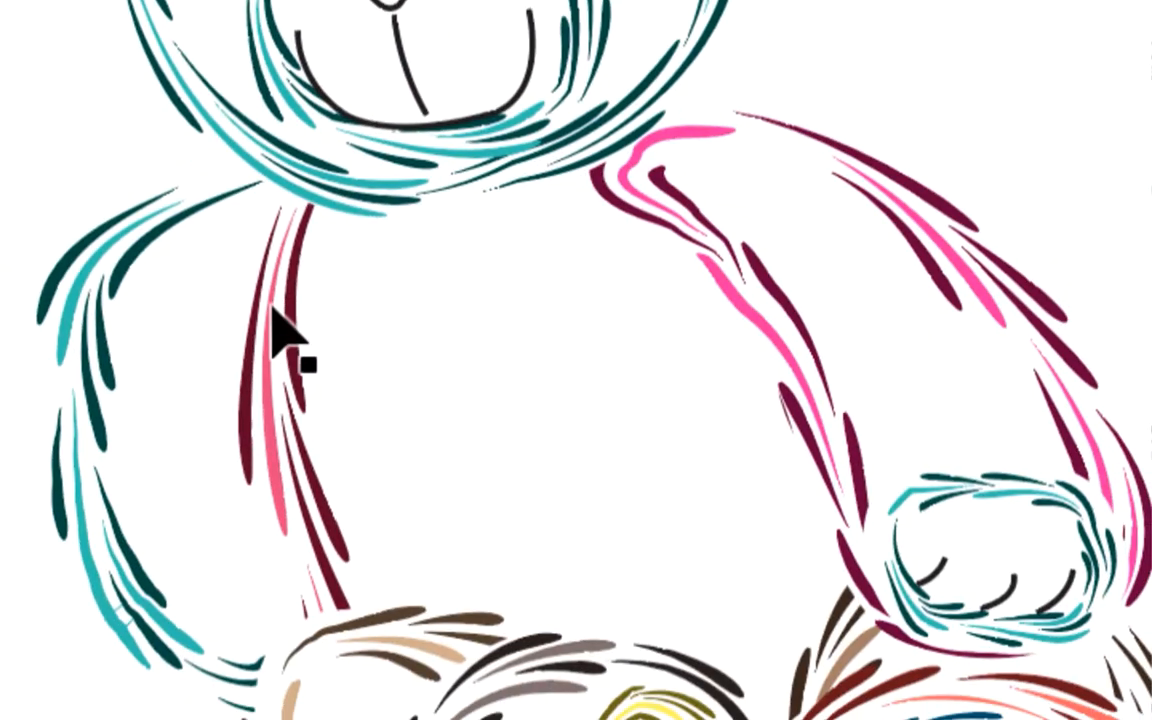
click(273, 310)
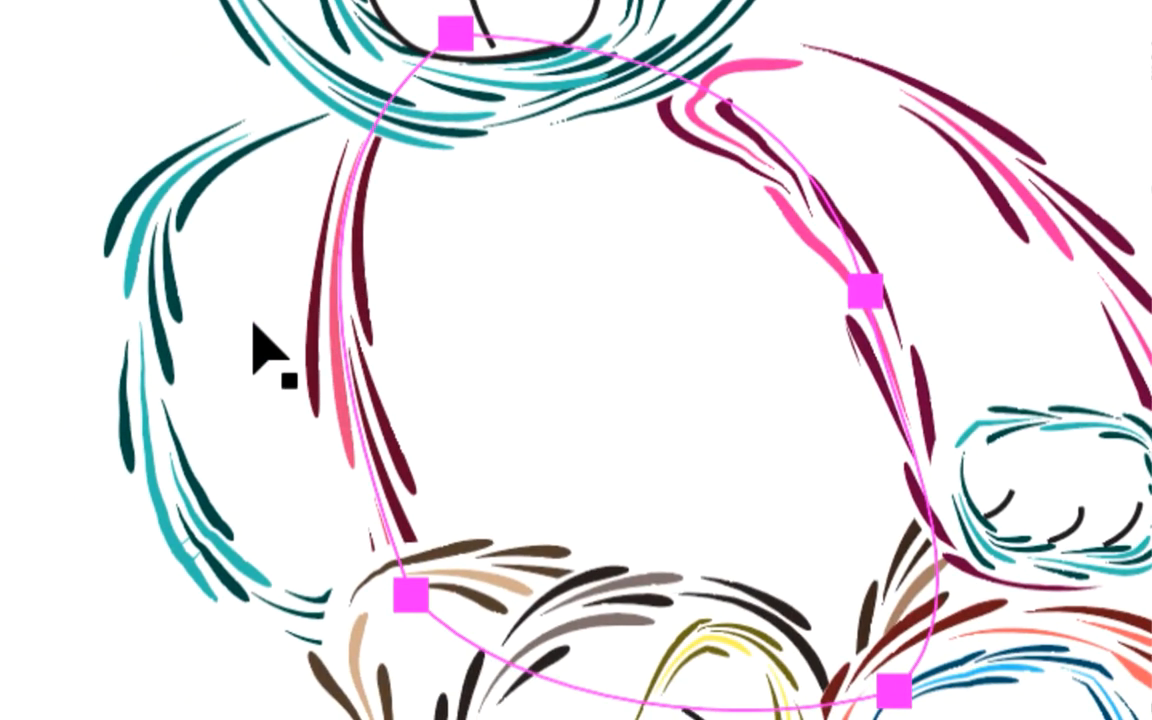
Step: Show the drawing in outline mode, select the path of the remaining teal arm, and return to preview mode
key(a)
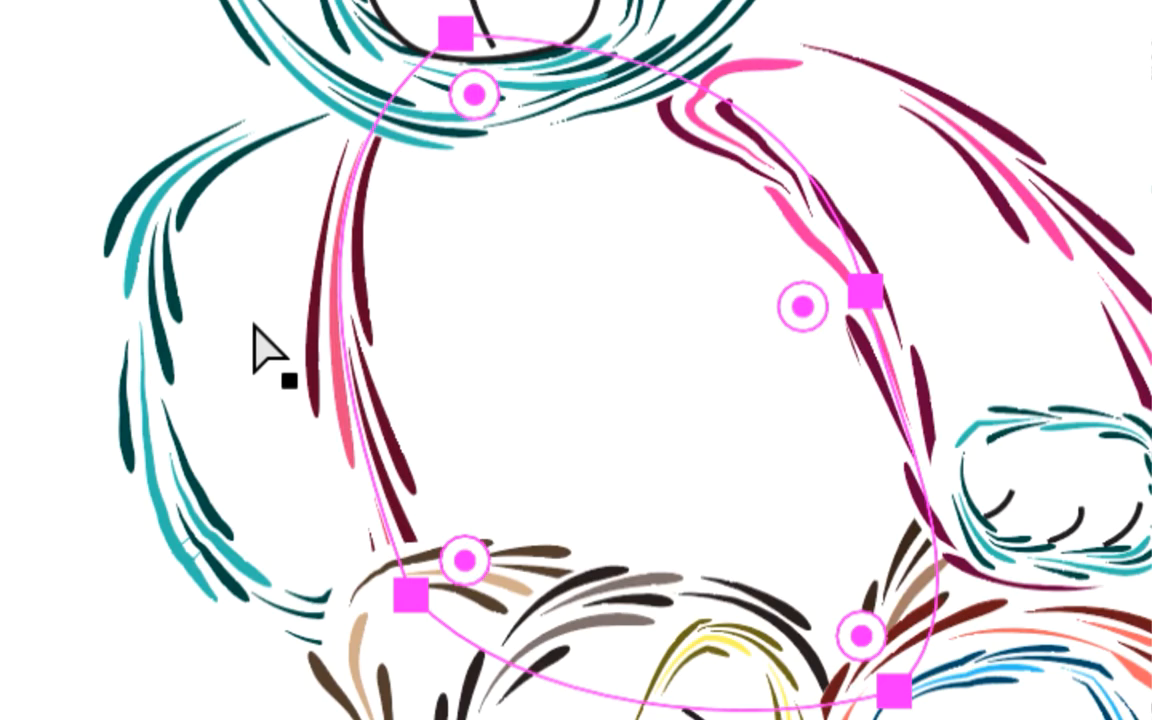
key(ctrl+y)
key(v)
key(a)
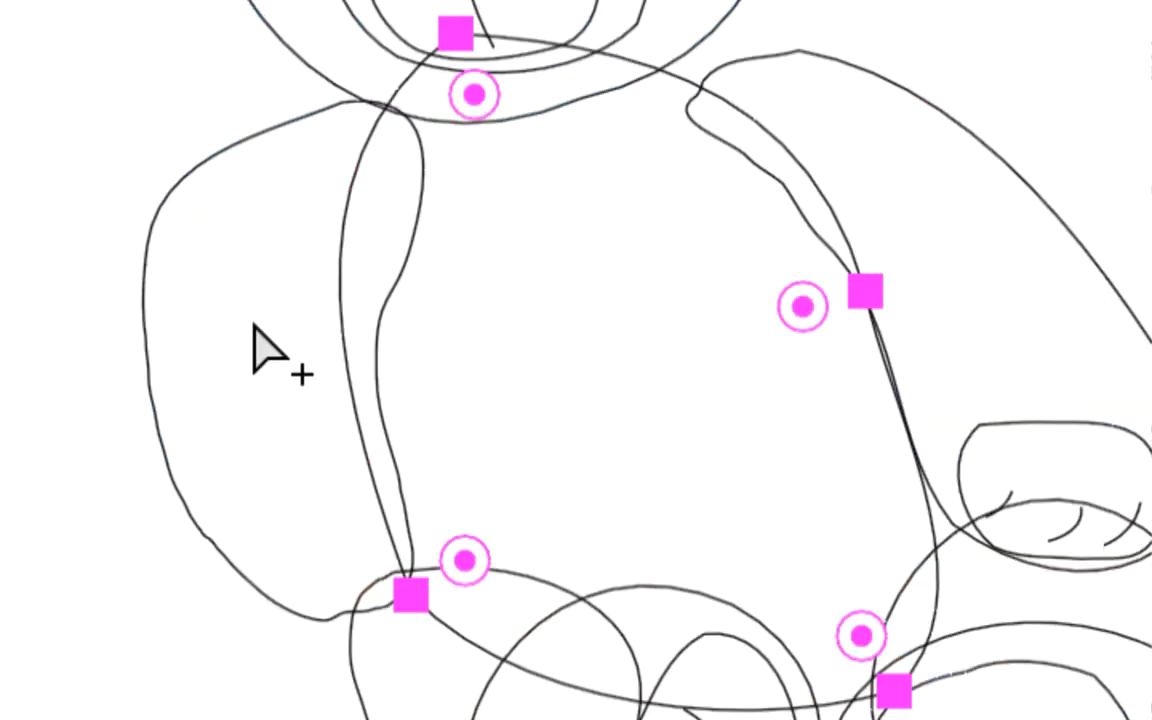
key(v)
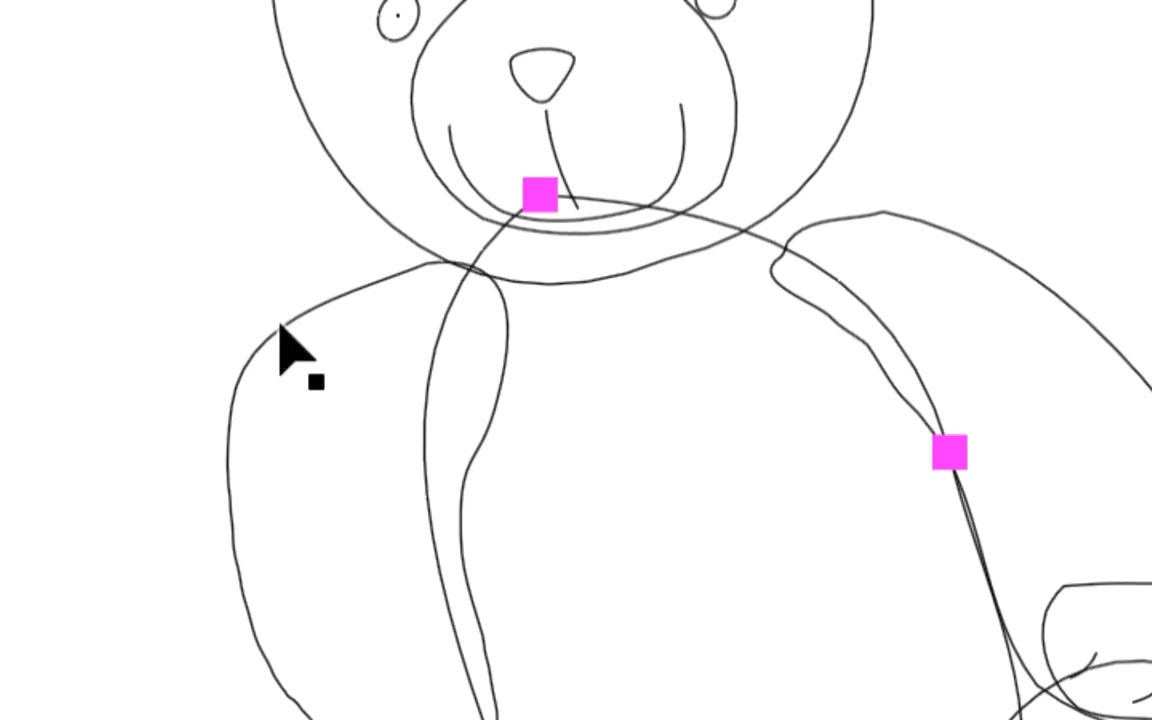
key(a)
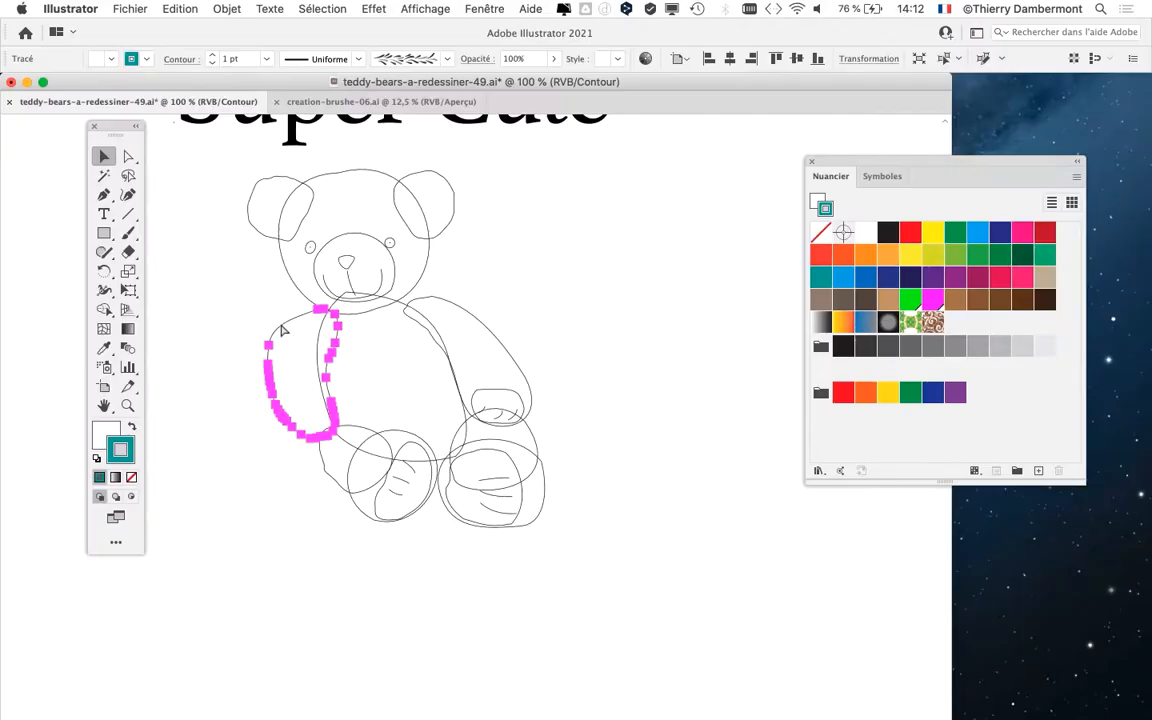
key(a)
key(super+y)
Step: Apply the global magenta swatch to the selected arm's stroke and deselect the path
scroll(307, 356, up, 3)
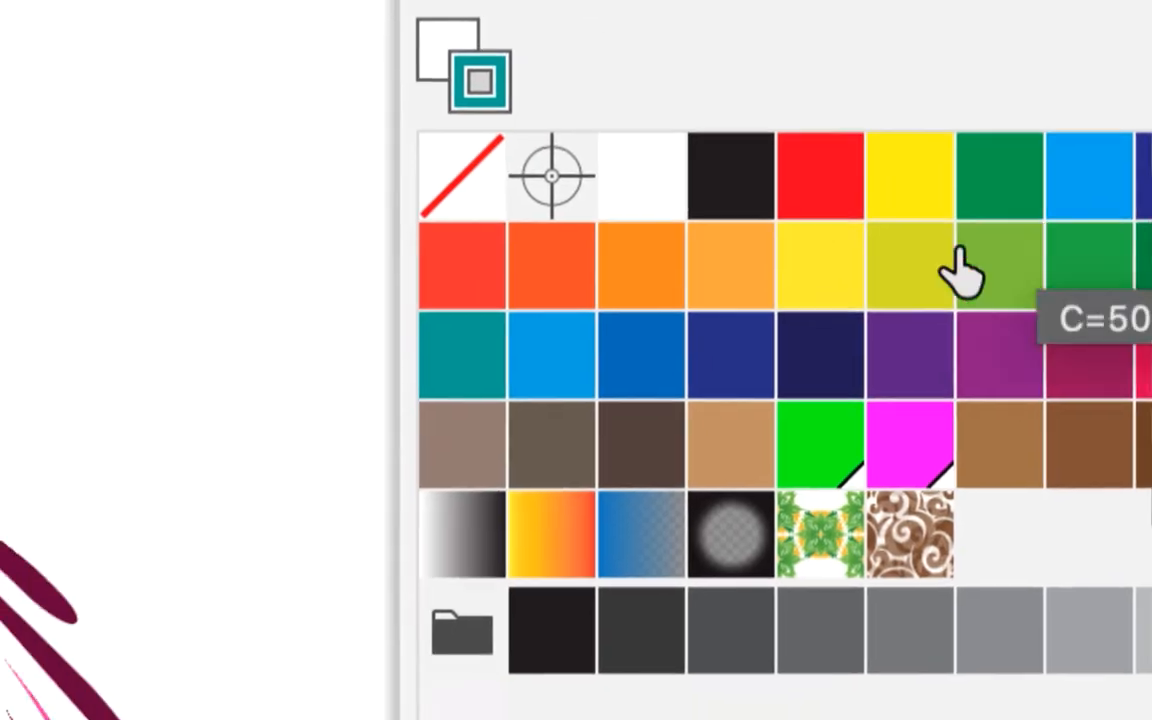
click(932, 255)
click(962, 305)
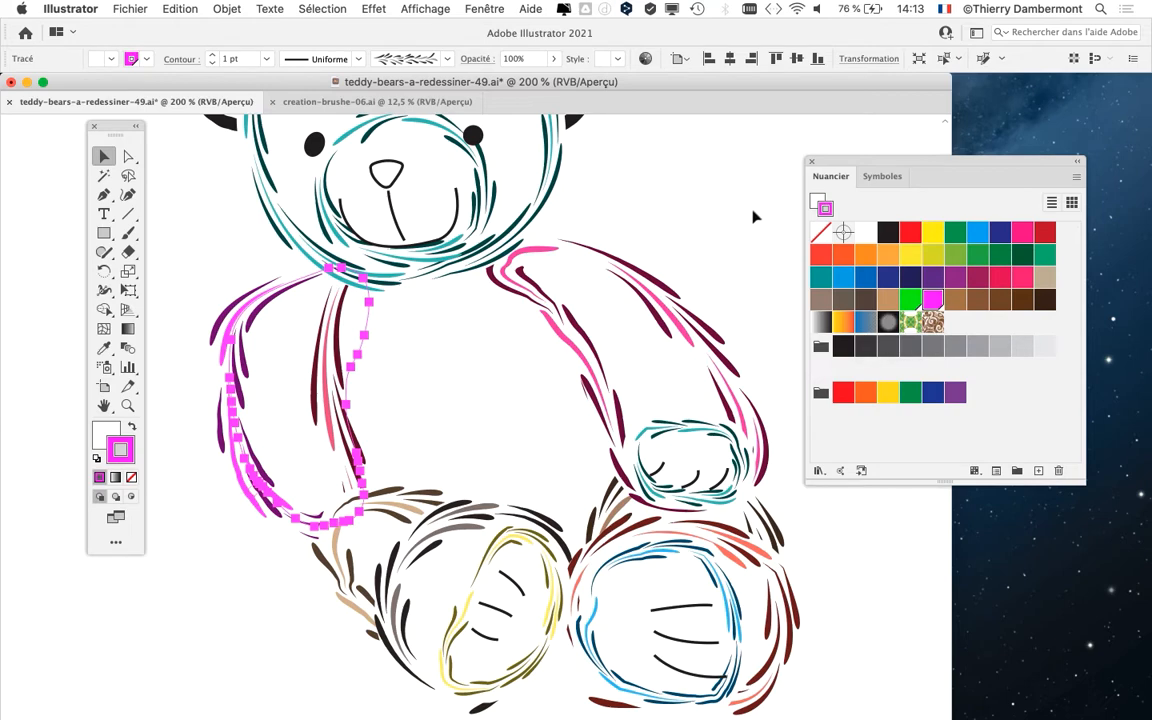
click(730, 245)
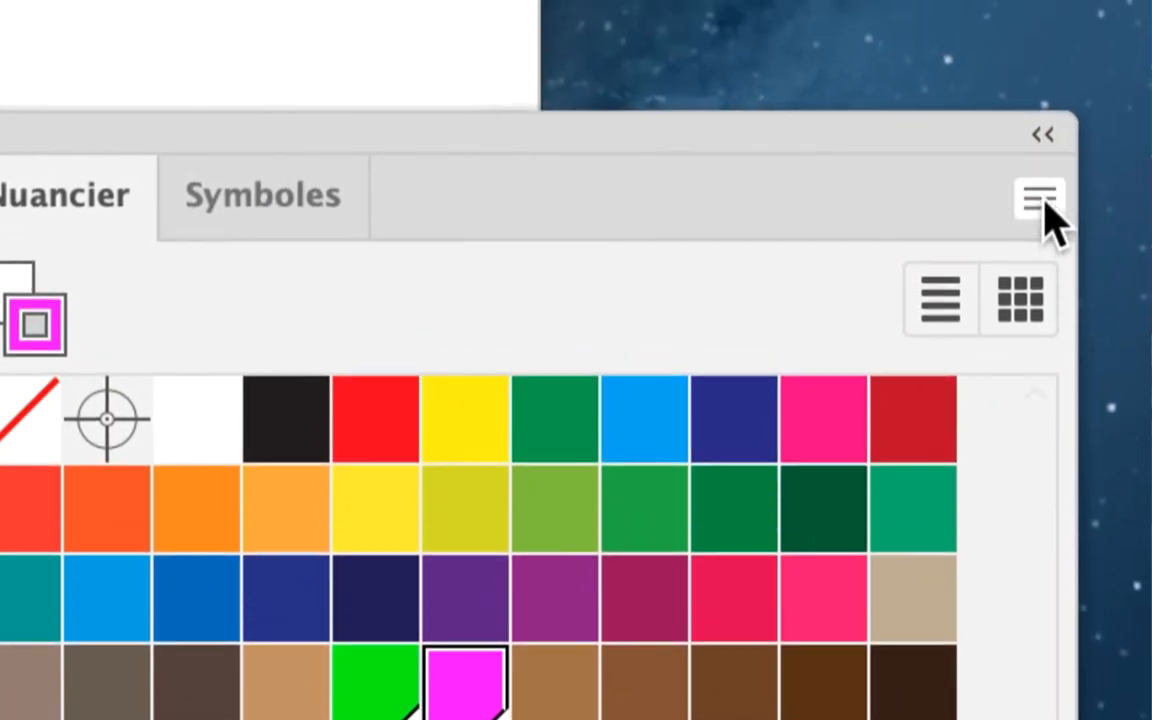
Step: Create a new global process-colour swatch (Couleur quadri) in RVB mode with R=233, V=42 and B=71
click(1040, 198)
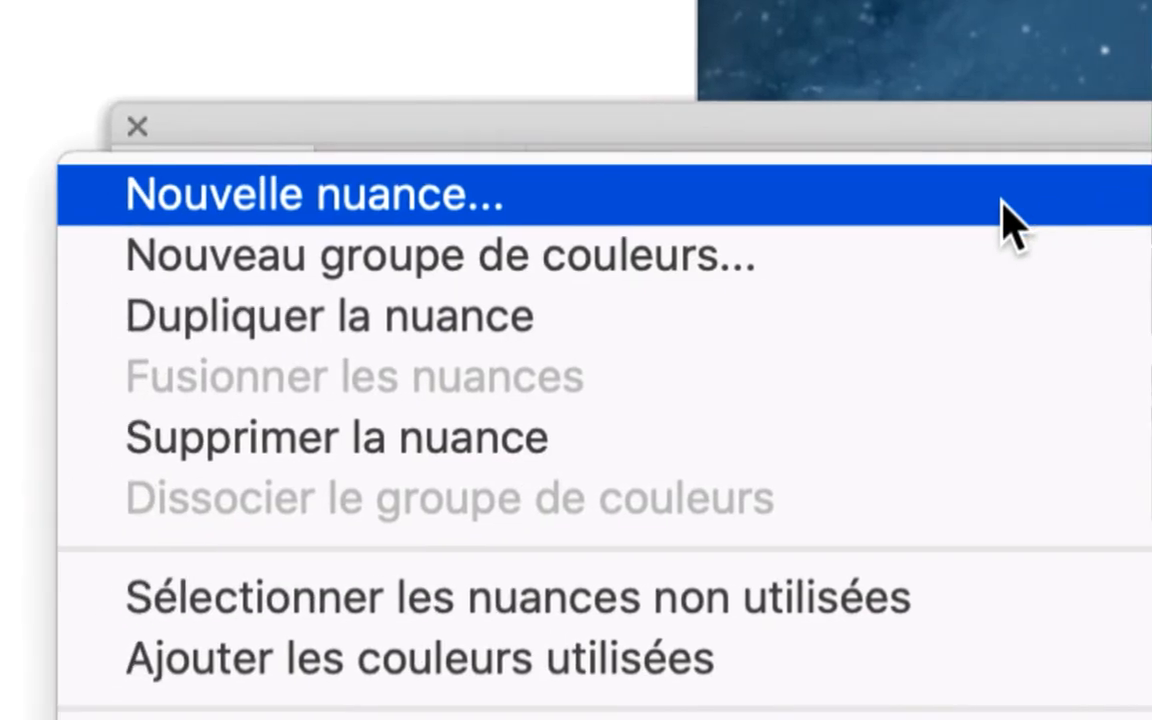
click(1041, 206)
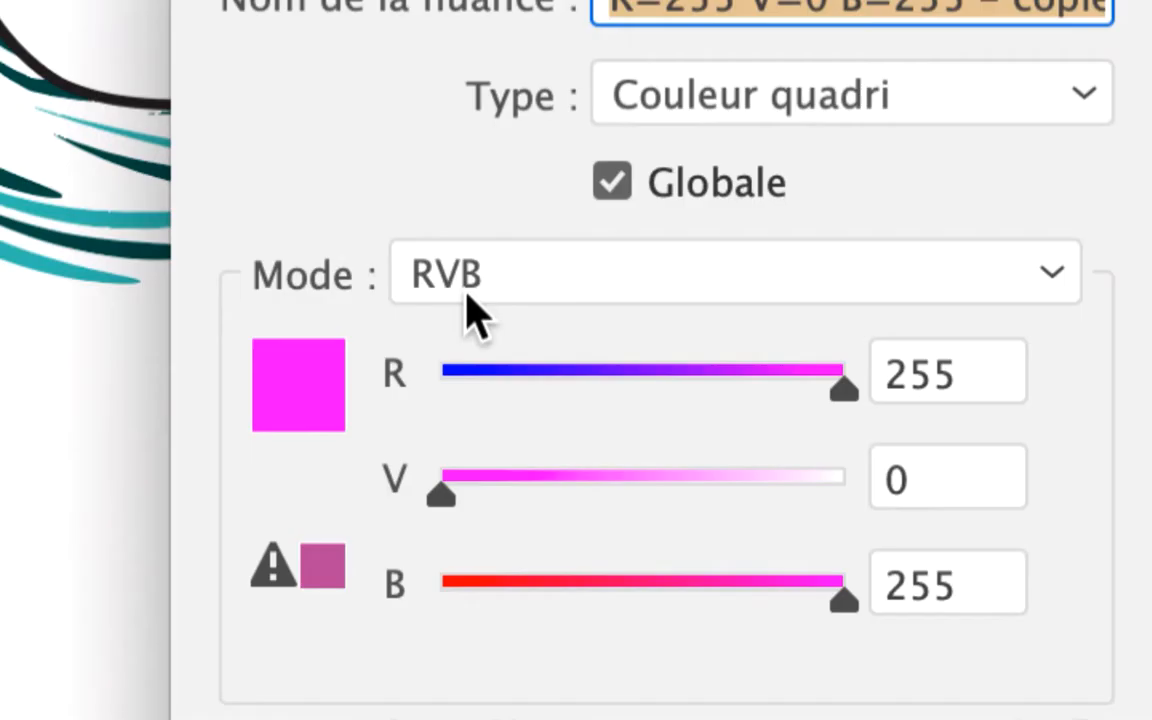
click(466, 293)
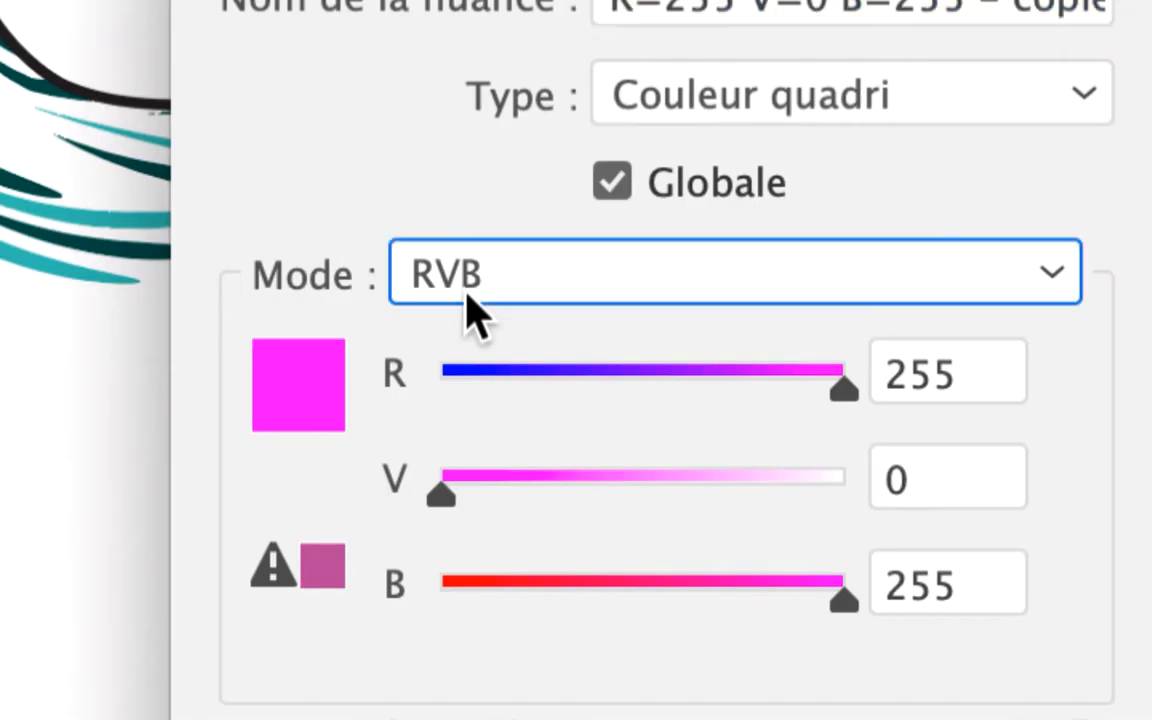
click(469, 325)
click(590, 288)
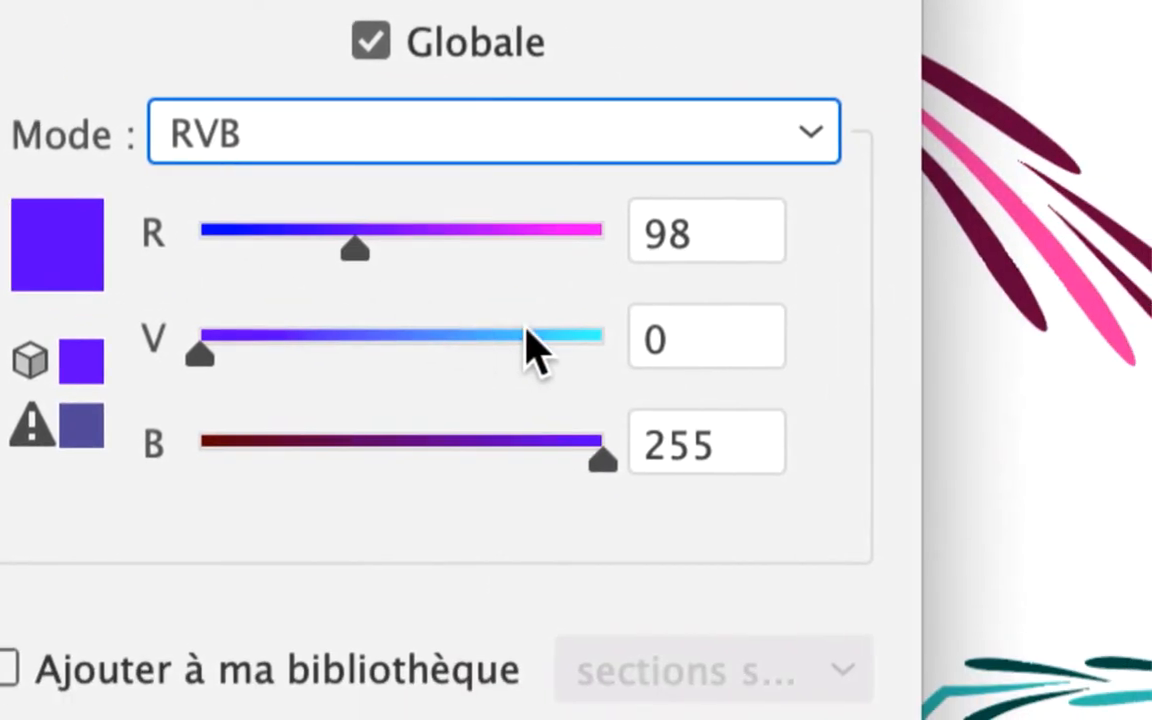
click(805, 394)
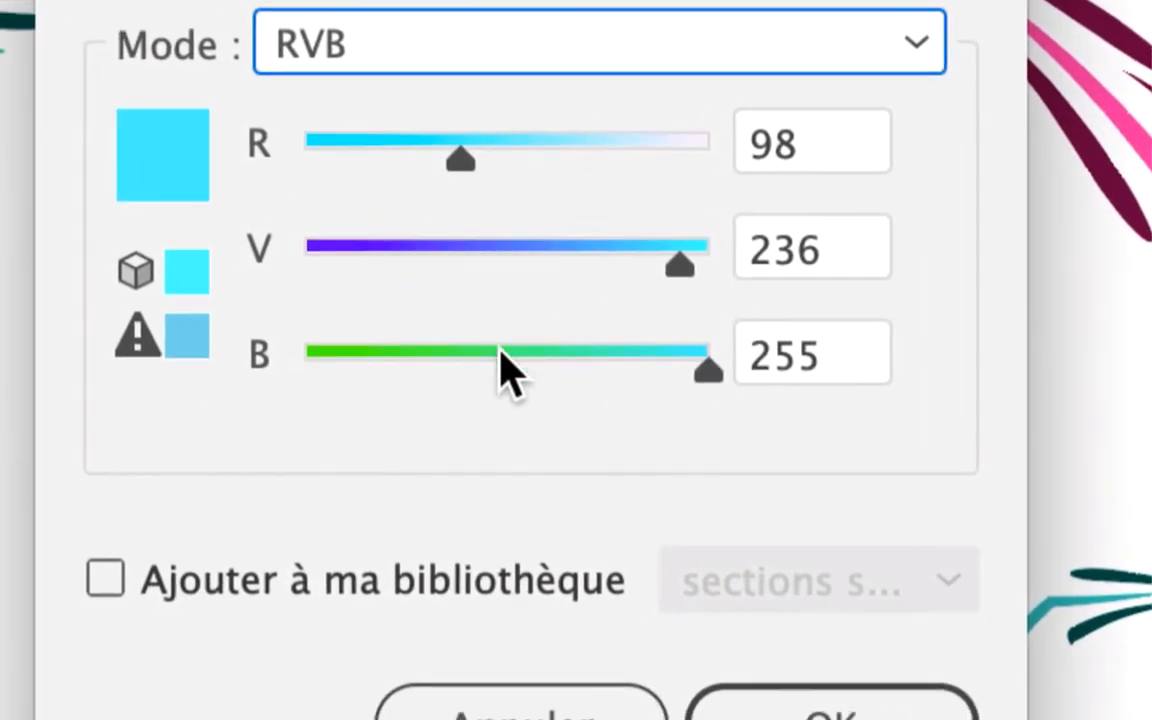
click(500, 360)
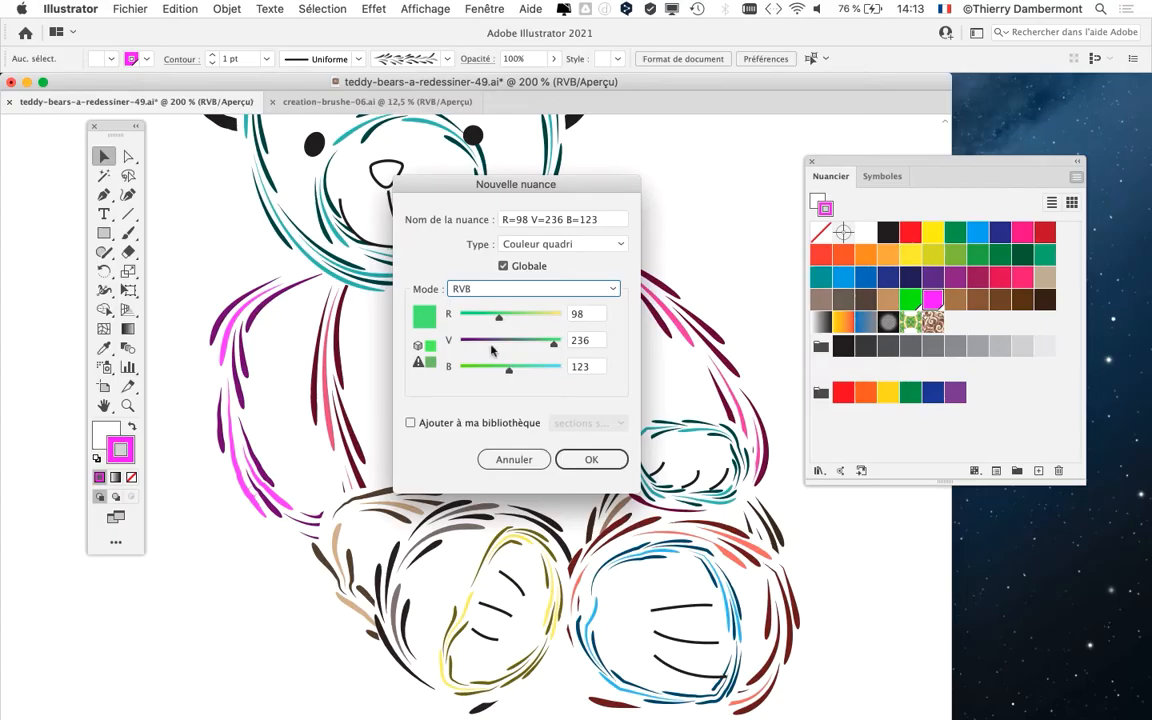
click(477, 344)
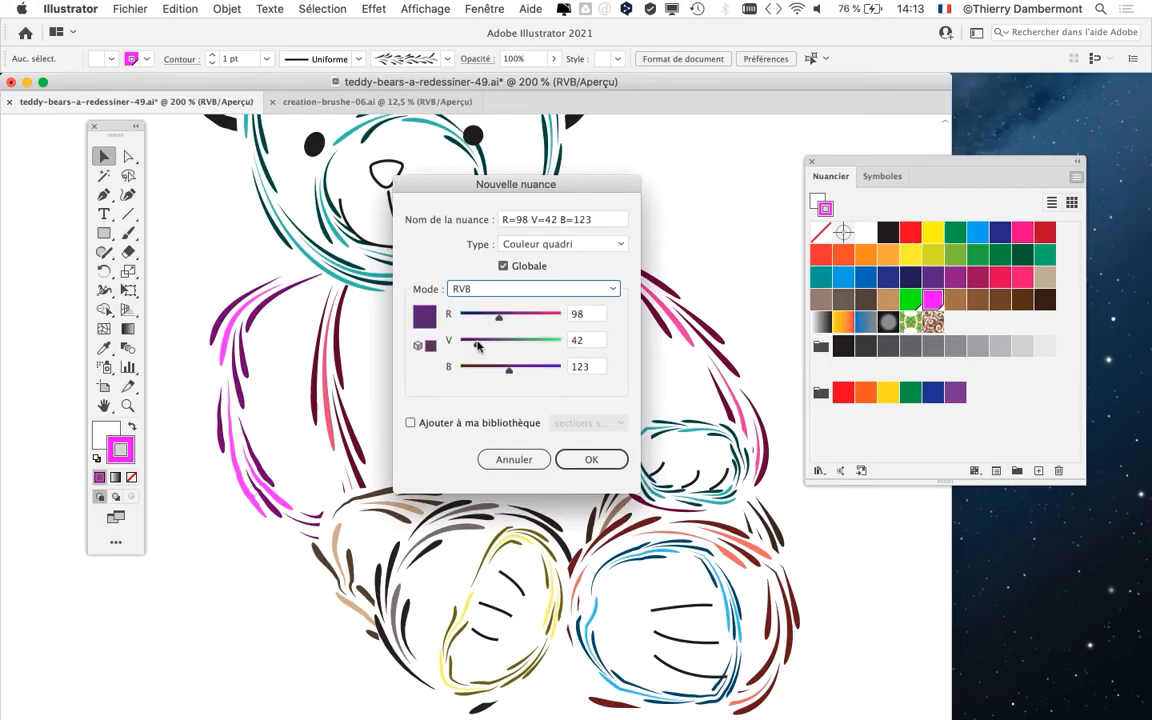
click(553, 318)
drag(559, 367, 487, 370)
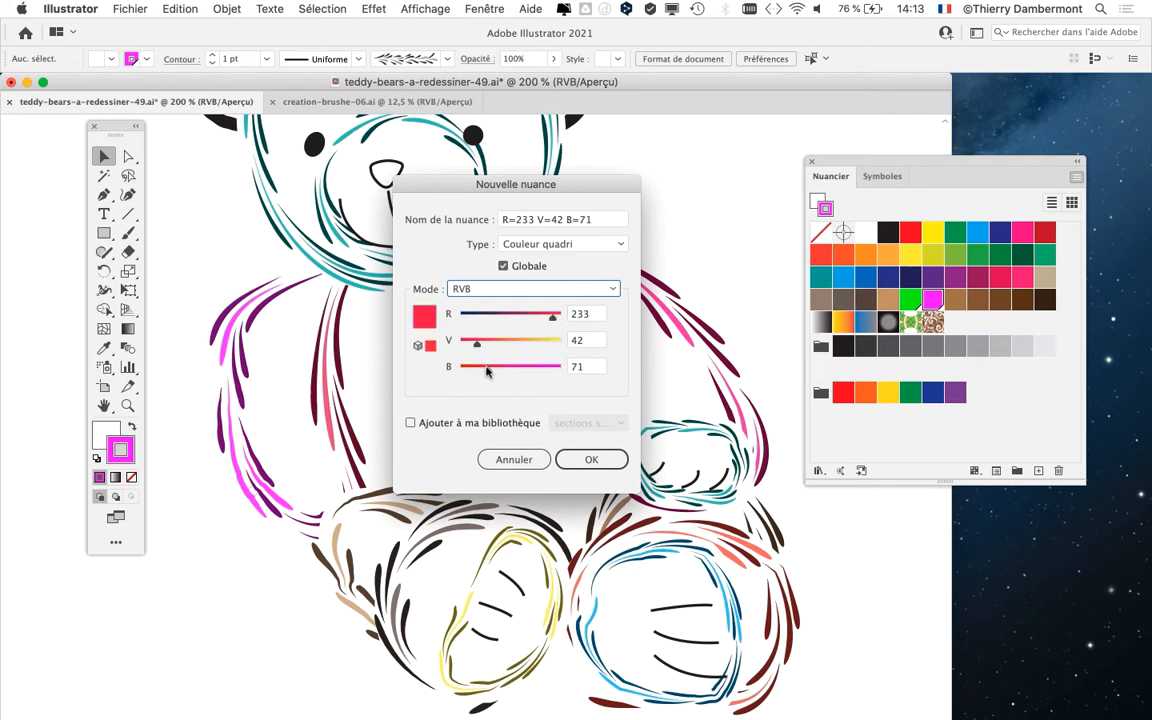
click(580, 458)
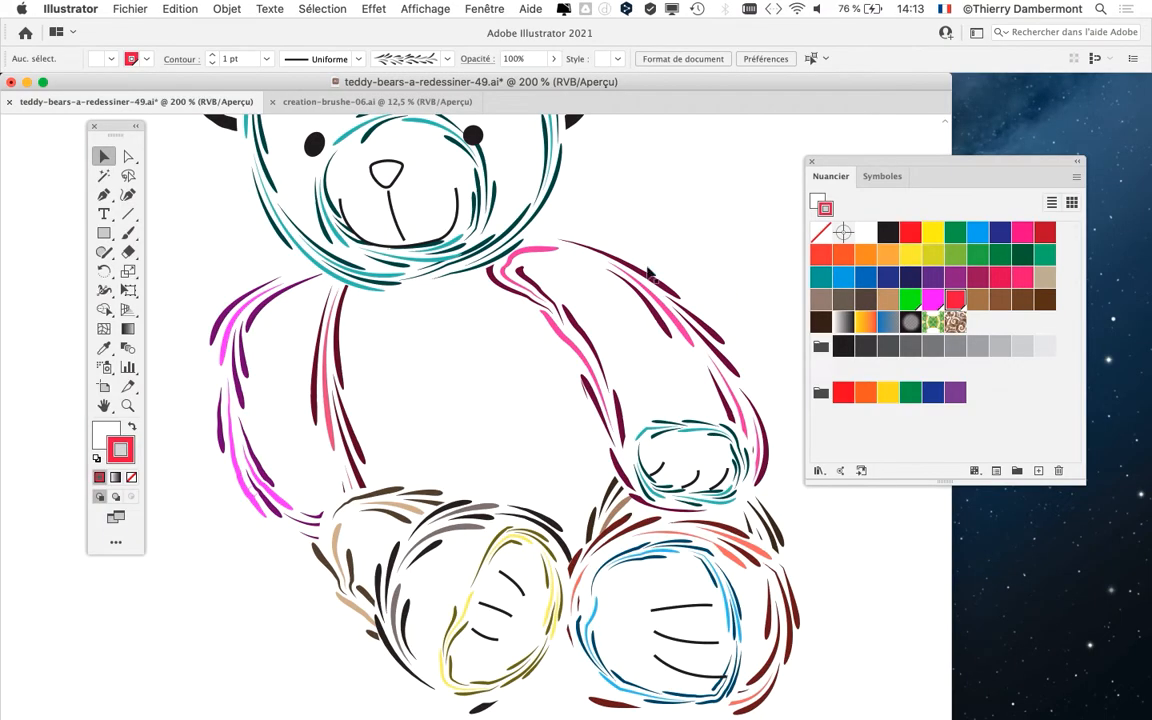
scroll(650, 272, up, 3)
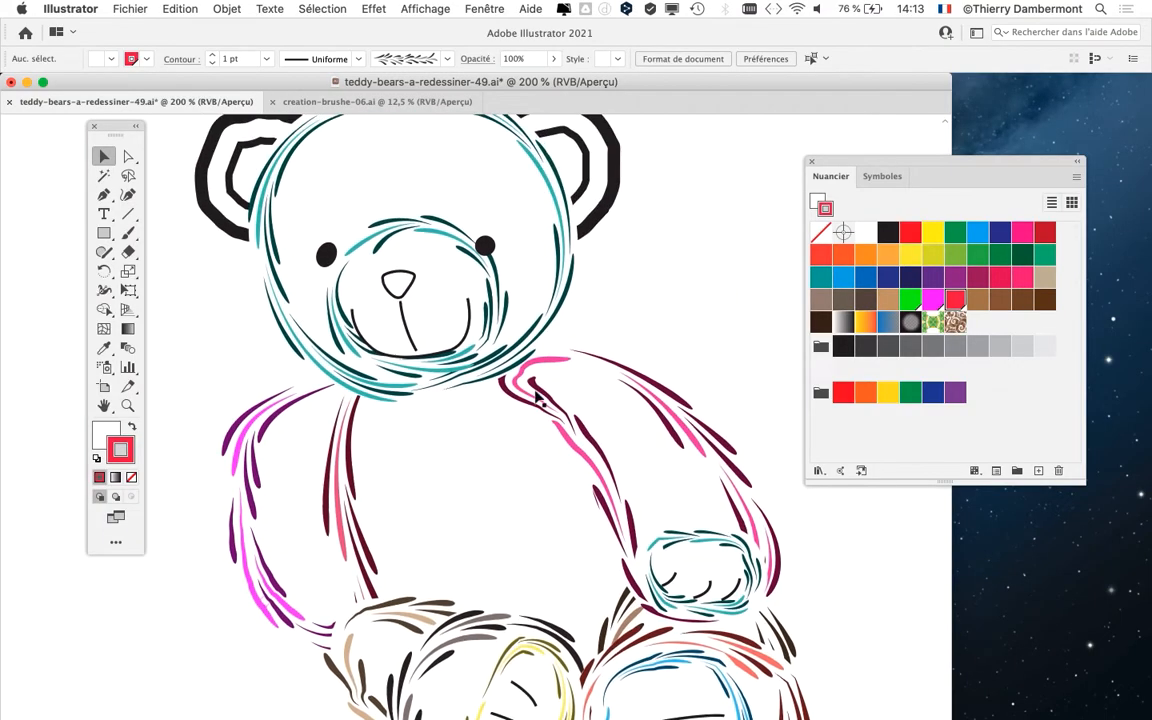
Step: Apply the new global red swatch to the stroke of the bear's muzzle outline and deselect the path
click(372, 222)
click(955, 299)
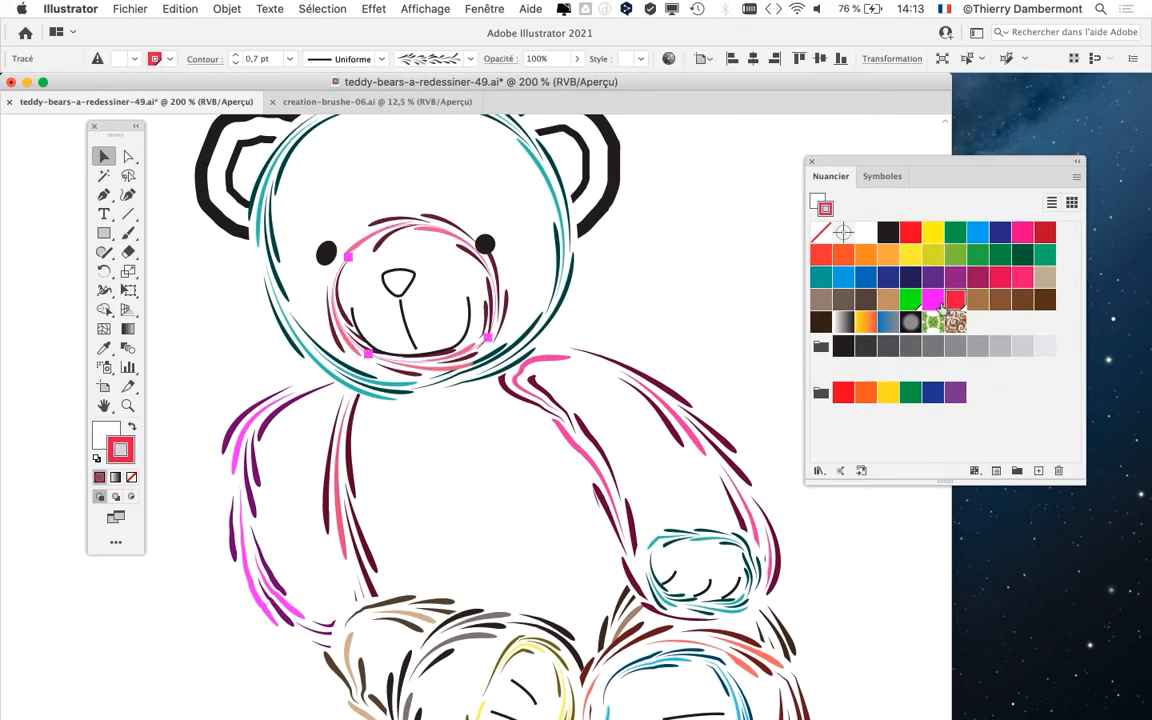
click(640, 316)
key(super+minus)
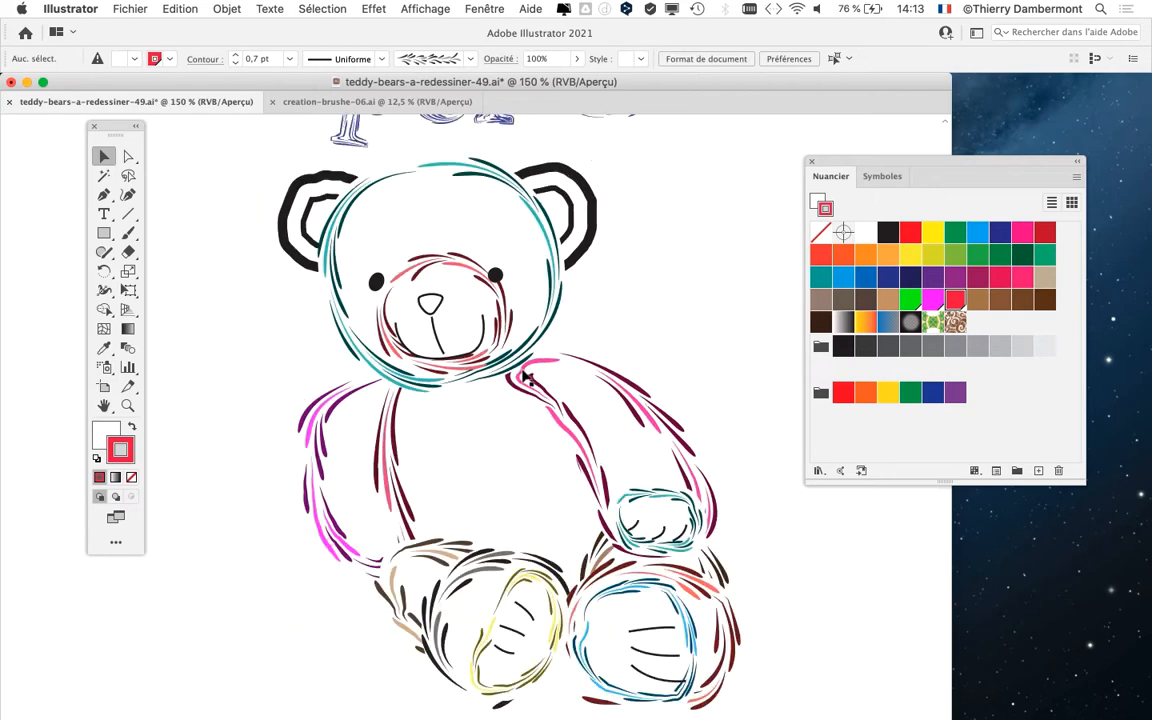
Step: Save the document as teddy-bears-a-redessiner-50.ai in the teddy bear 13 folder, in Adobe Illustrator format with the default options
click(180, 8)
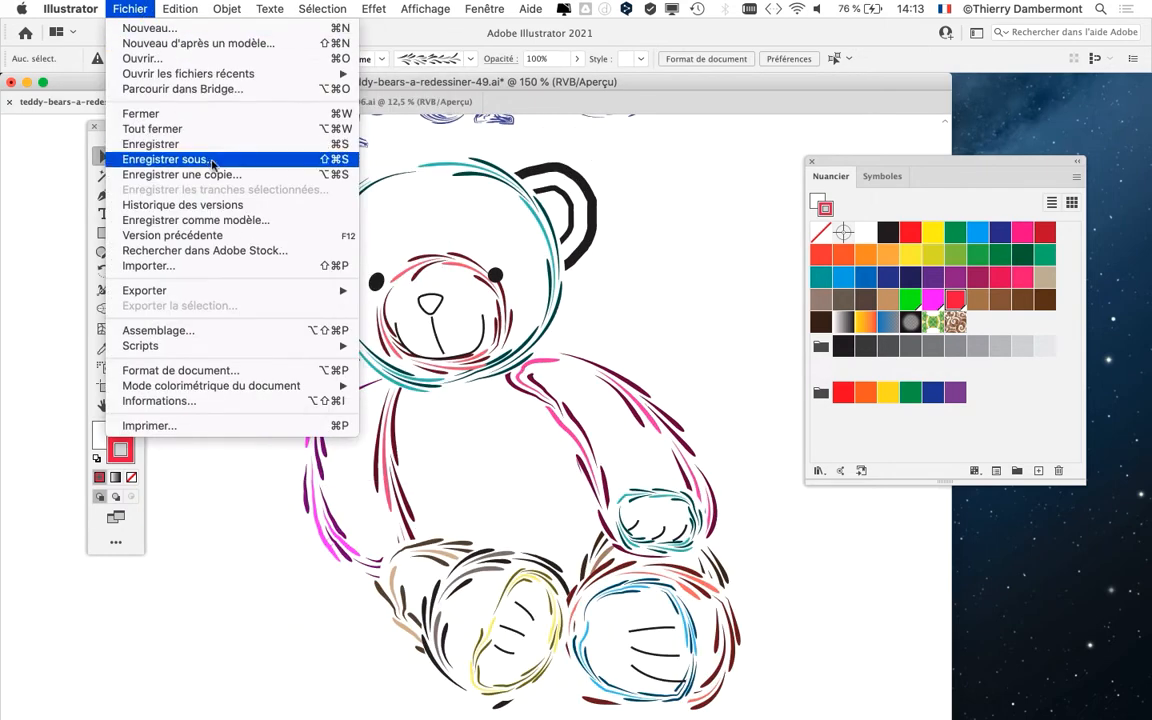
click(190, 156)
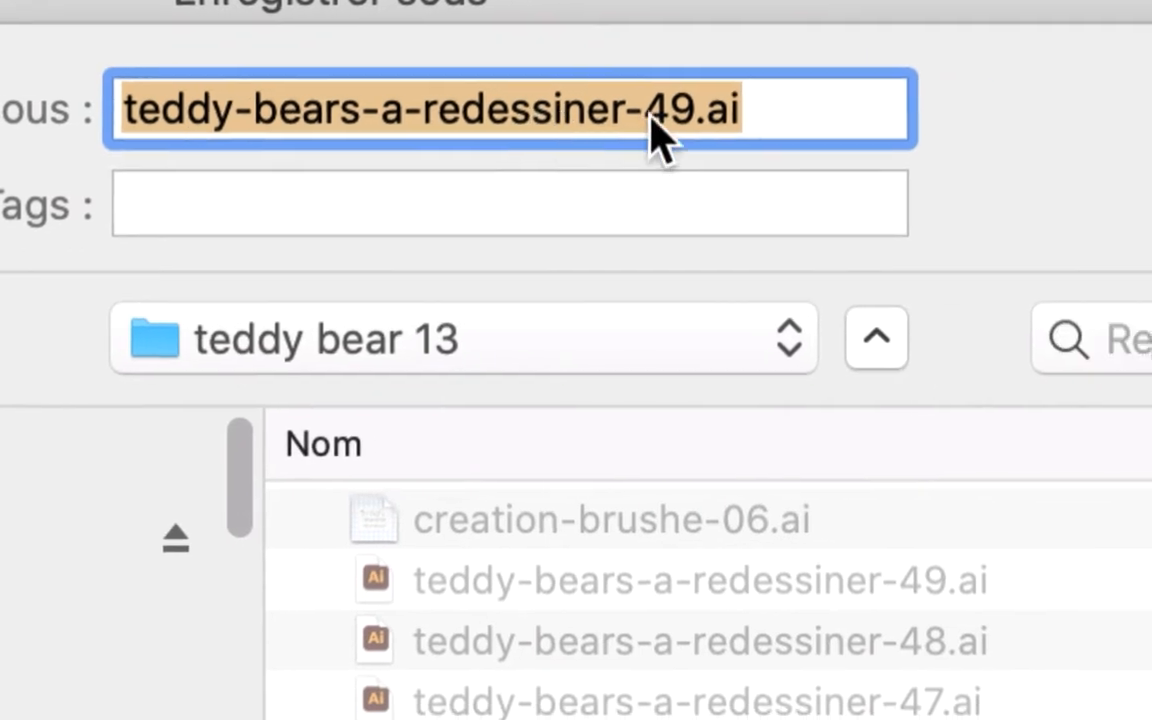
click(652, 117)
double_click(657, 118)
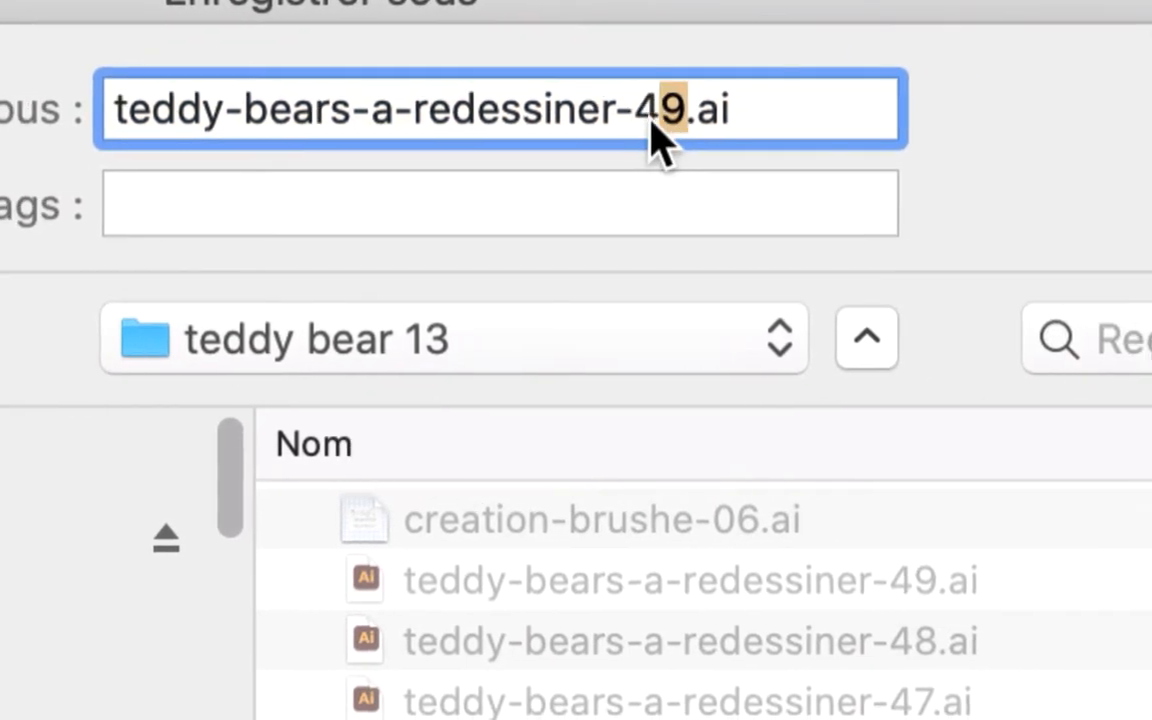
text(50)
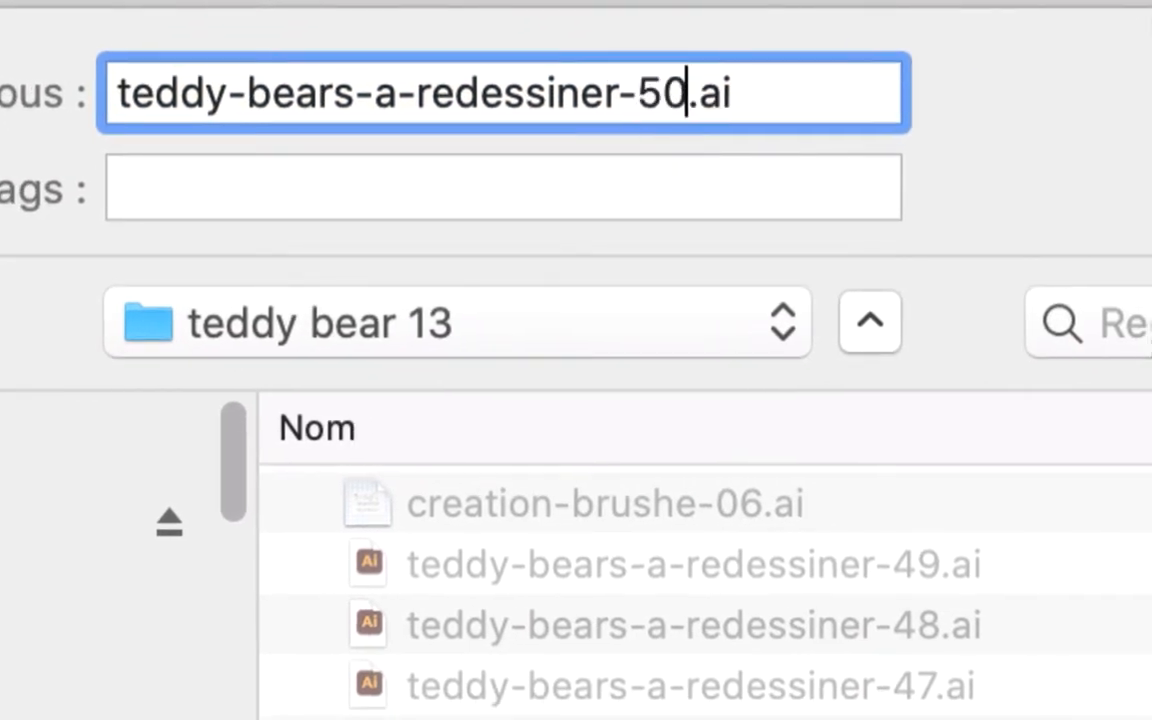
key(Return)
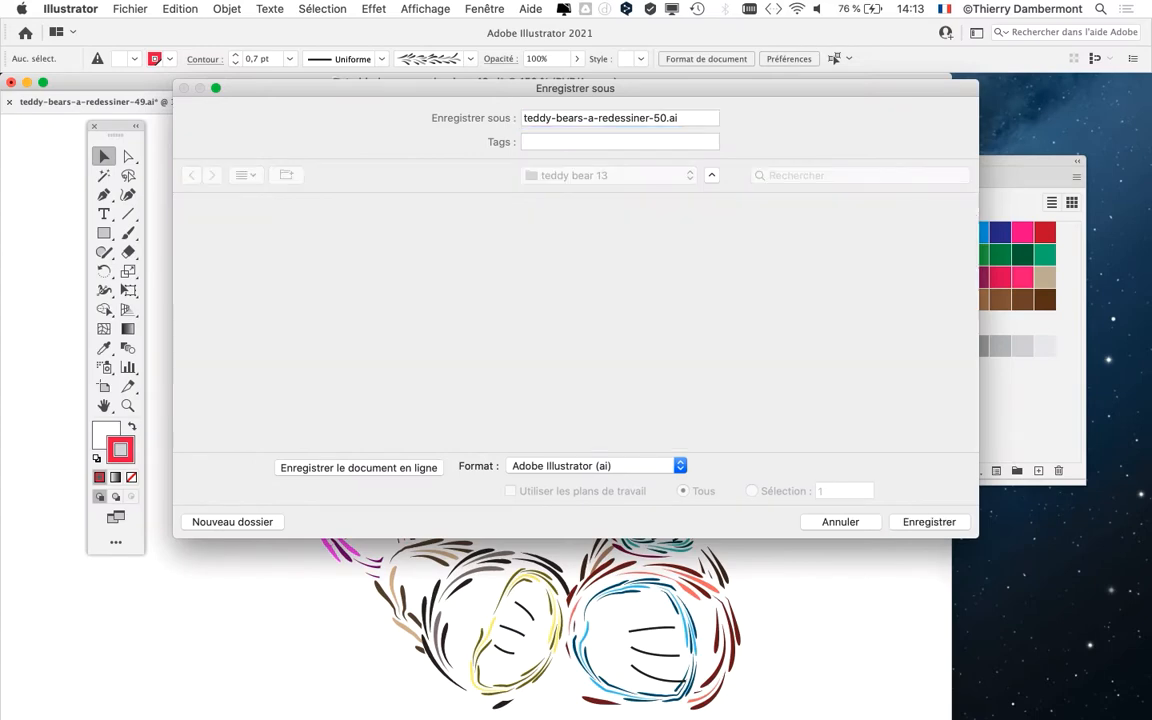
key(Return)
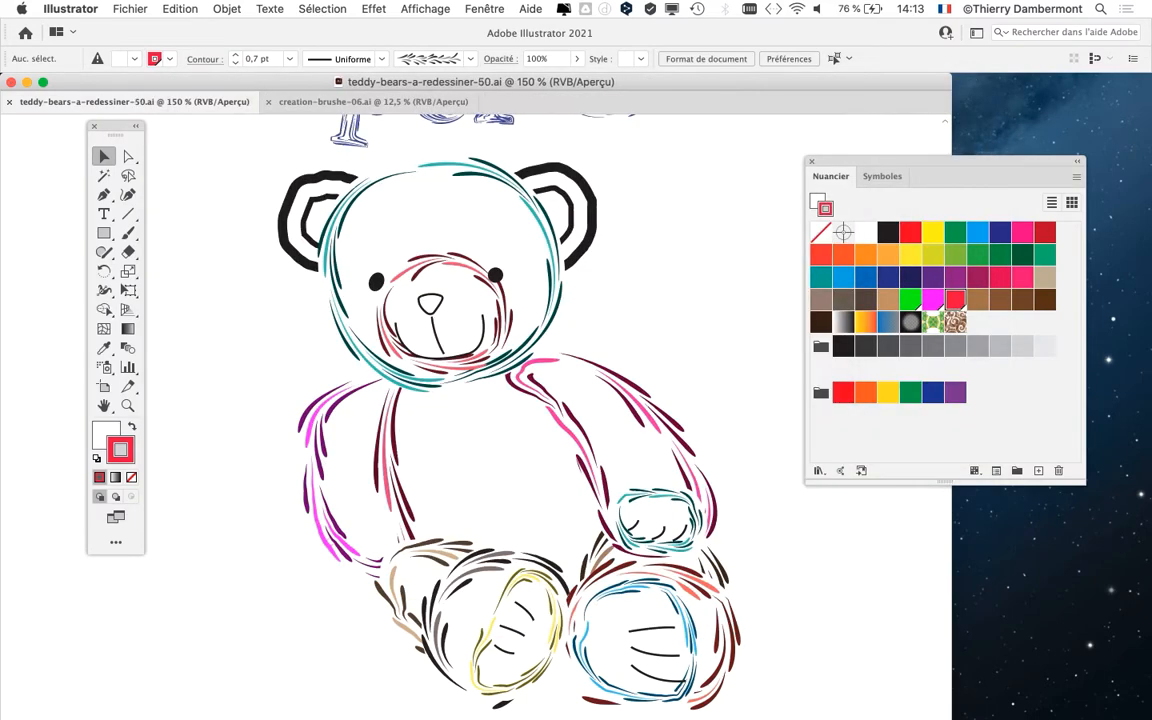
Step: Display the brush list (Formes) and arrange it at a compact size between the bear drawing and the swatches
scroll(757, 288, down, 1)
drag(595, 139, 388, 156)
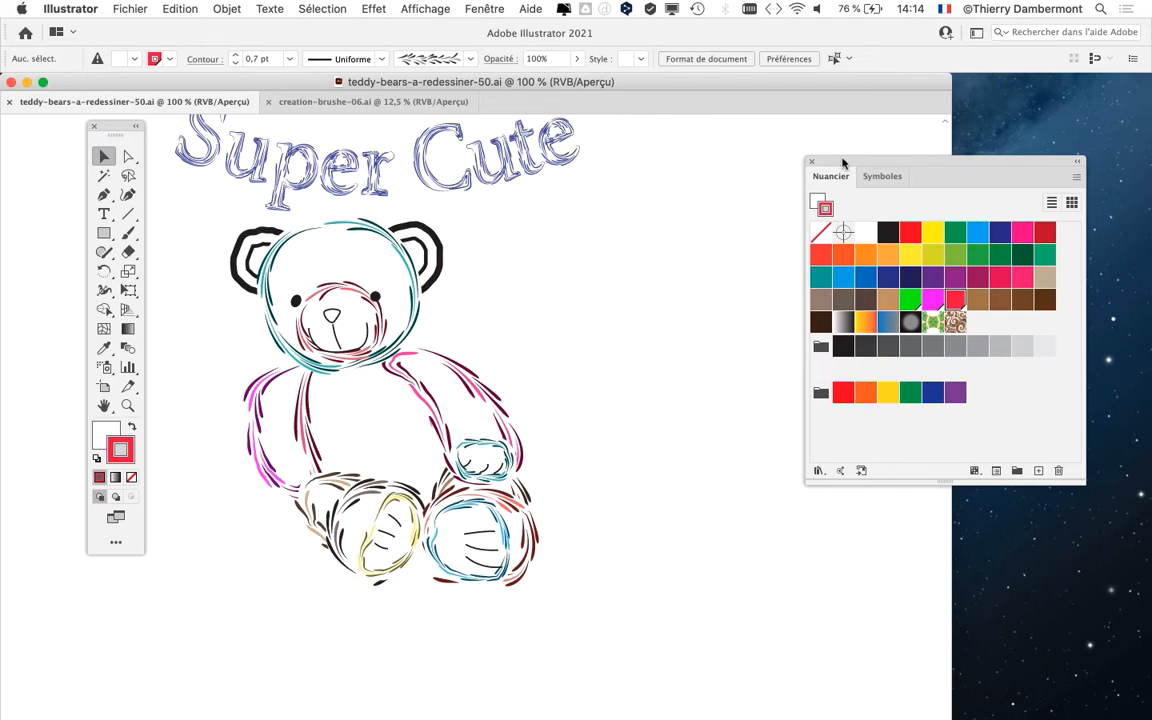
drag(843, 162, 934, 136)
click(484, 8)
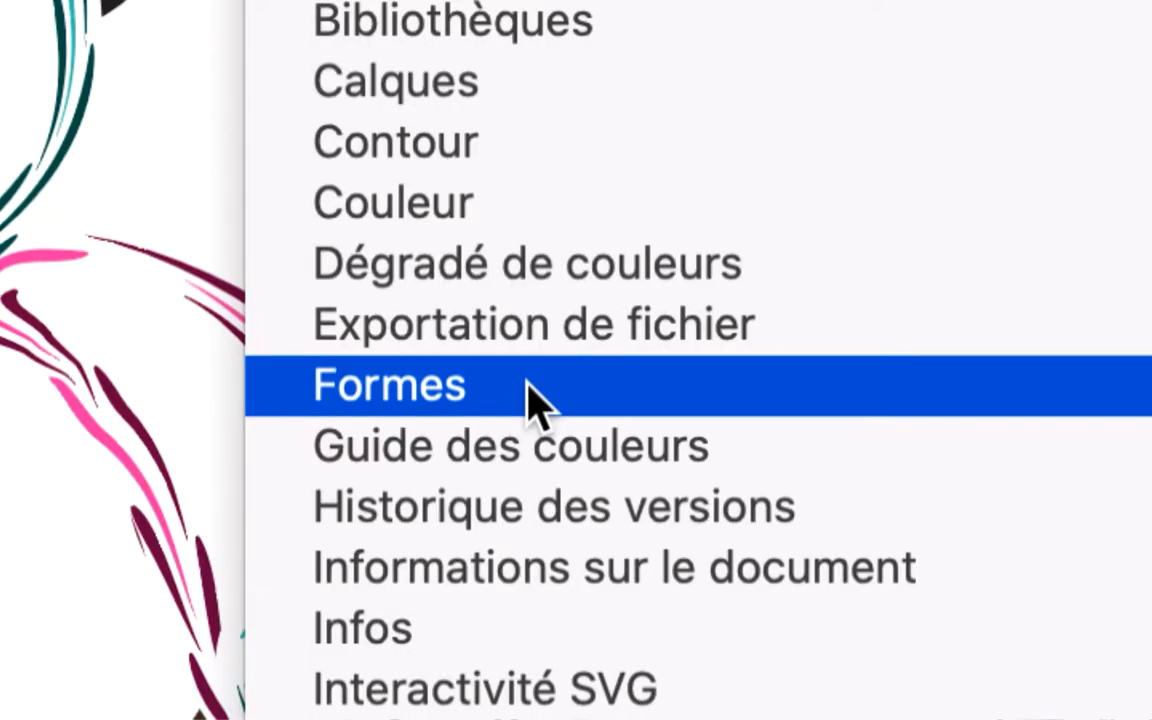
click(528, 385)
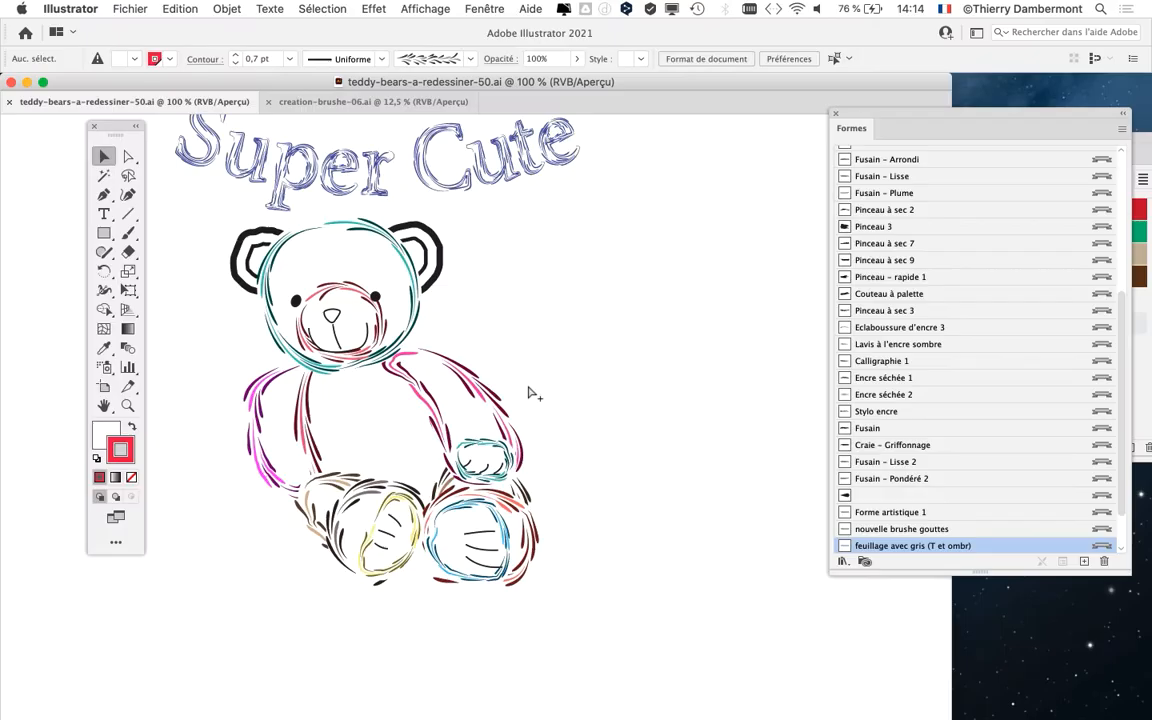
drag(866, 118, 637, 66)
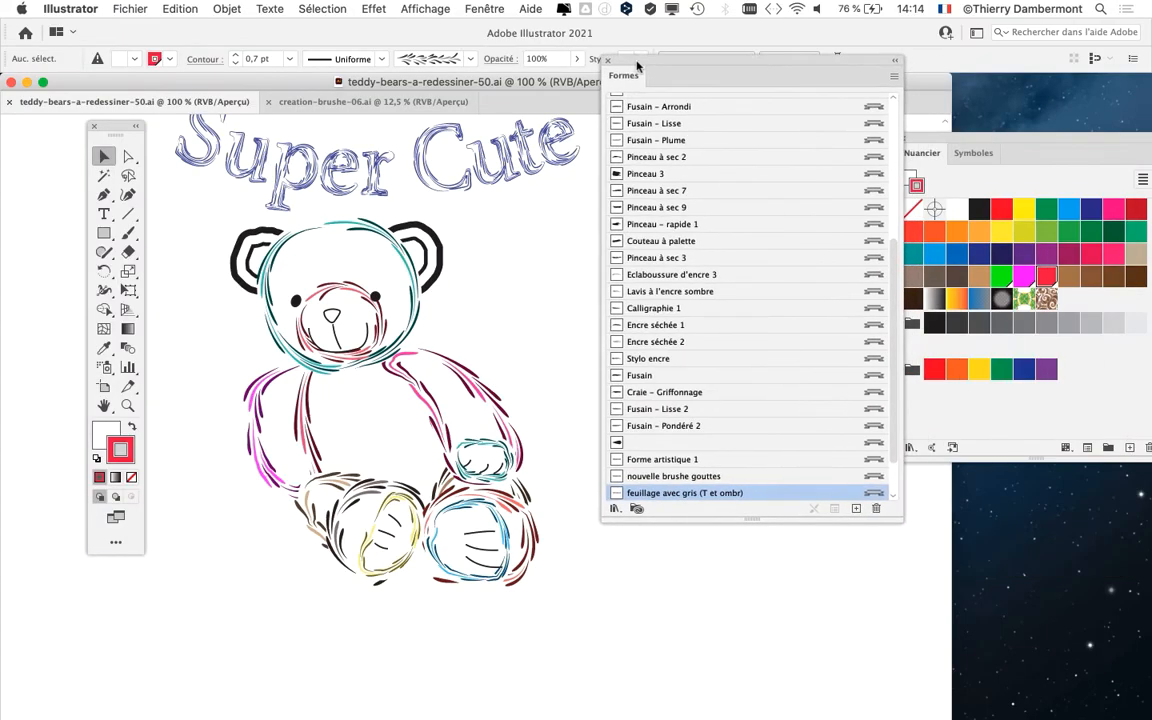
drag(900, 519, 921, 633)
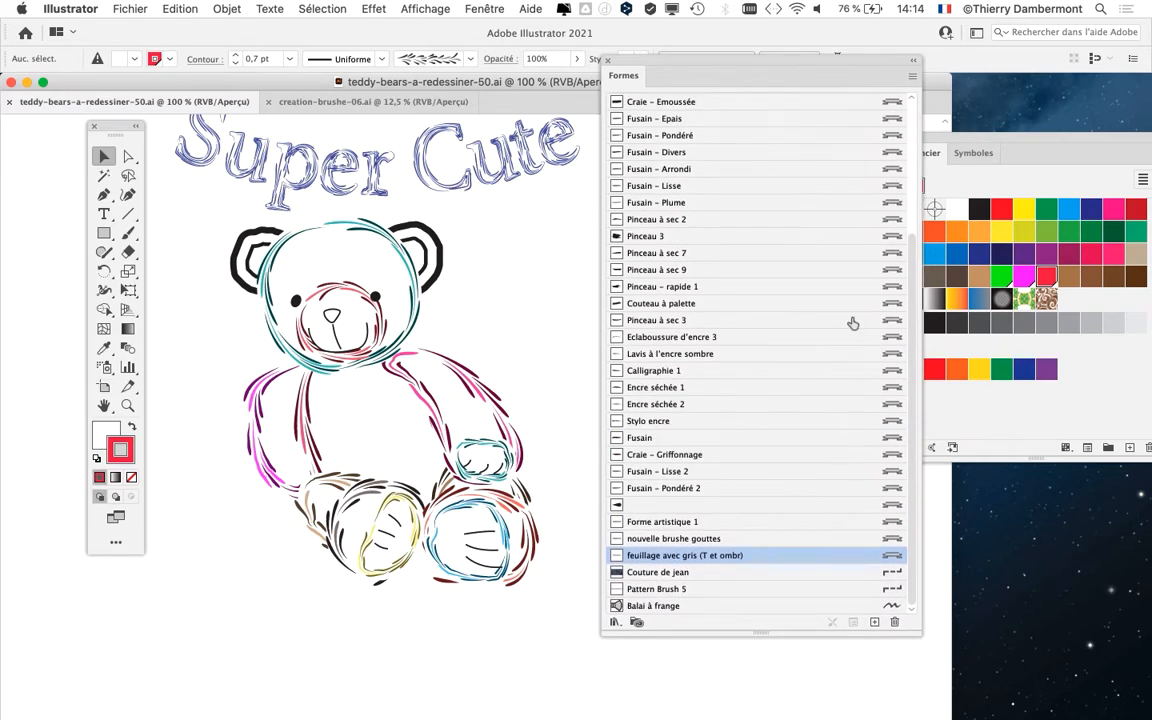
drag(871, 69, 787, 119)
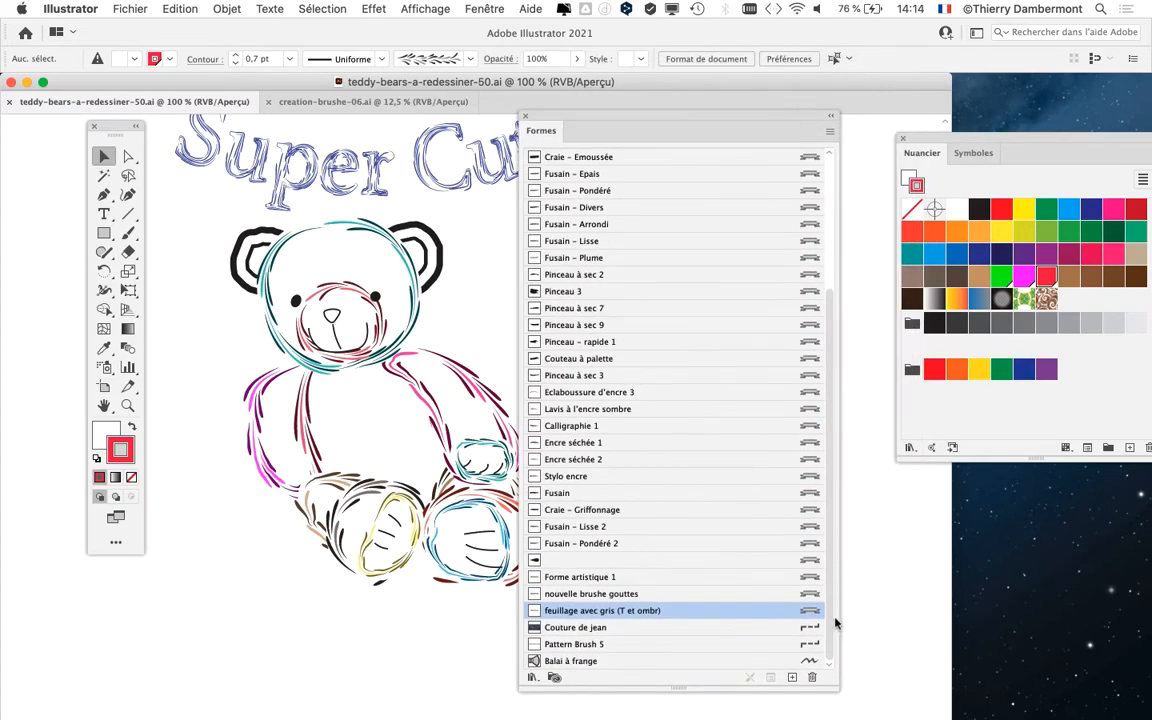
drag(838, 691, 788, 448)
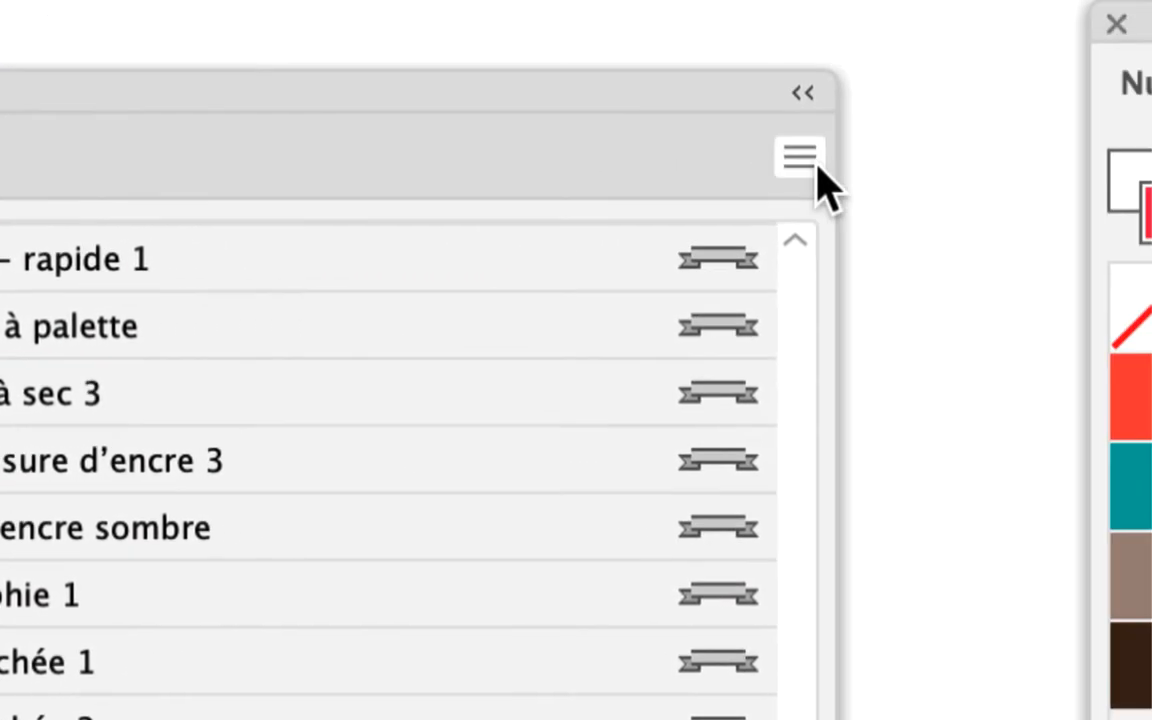
Step: Review the brush display options and bring the brush feuillage avec gris (T et ombr) into view beside the drawing
click(816, 170)
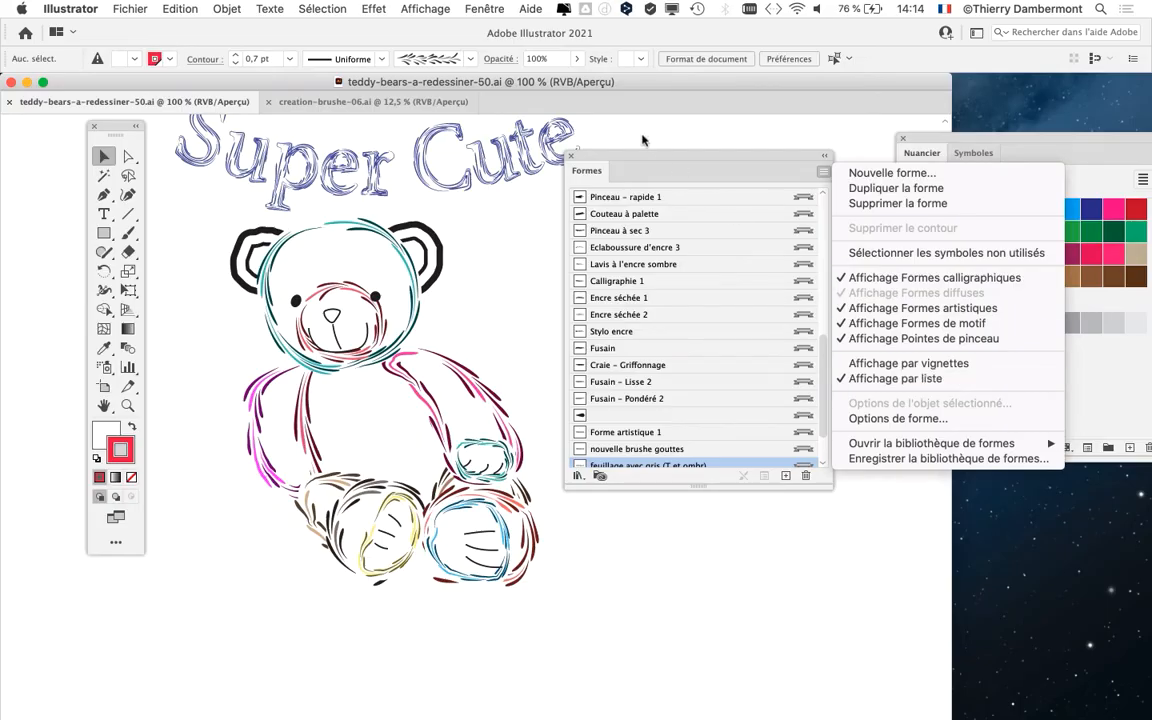
click(640, 157)
drag(638, 159, 733, 106)
scroll(605, 355, down, 2)
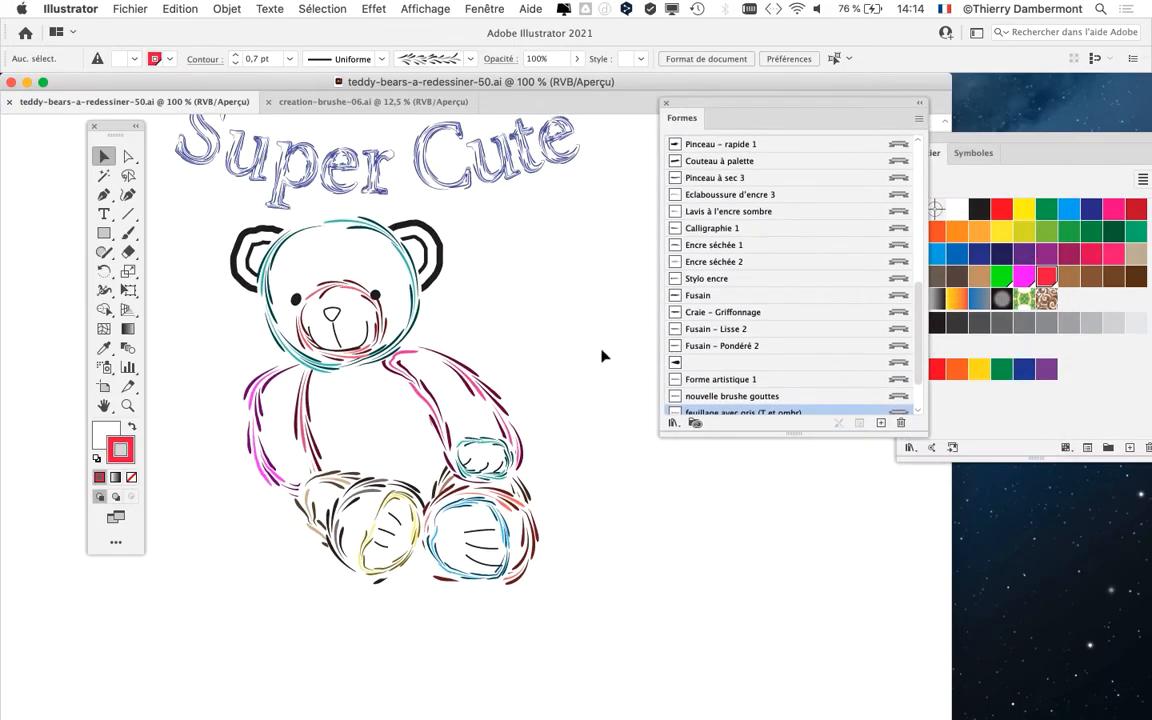
scroll(770, 340, down, 2)
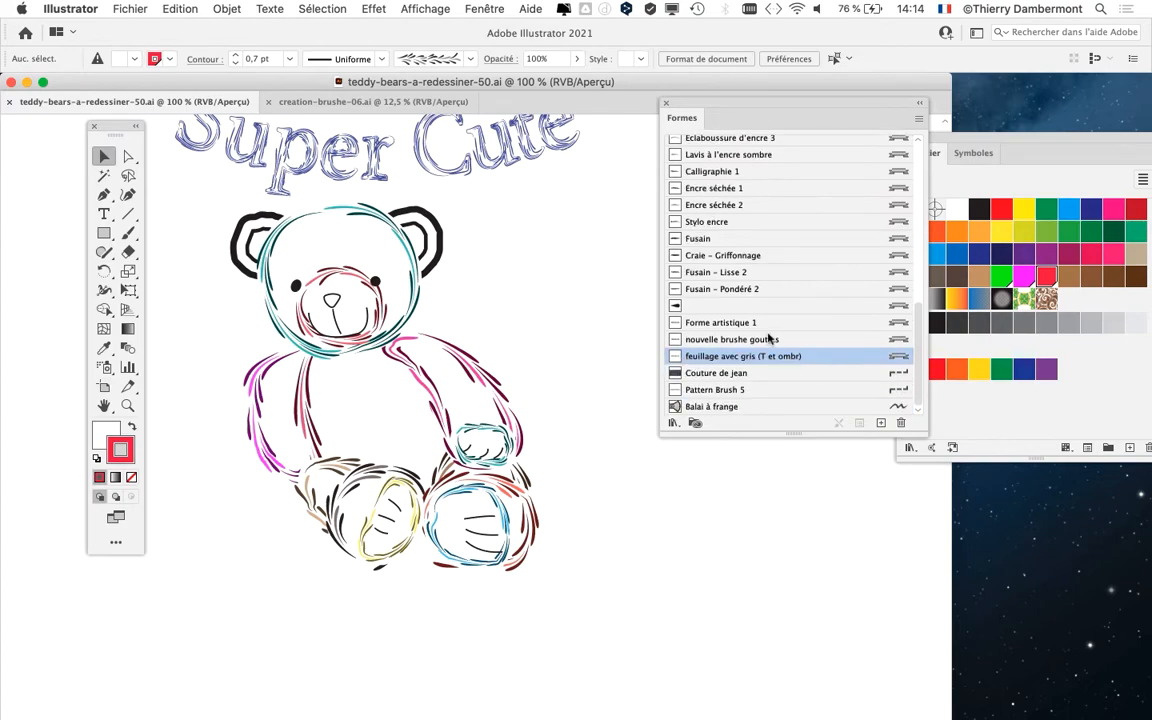
Step: Select the bear's arms, muzzle, foot soles, leg and body paths in turn to check each one's brush and stroke colour
click(490, 377)
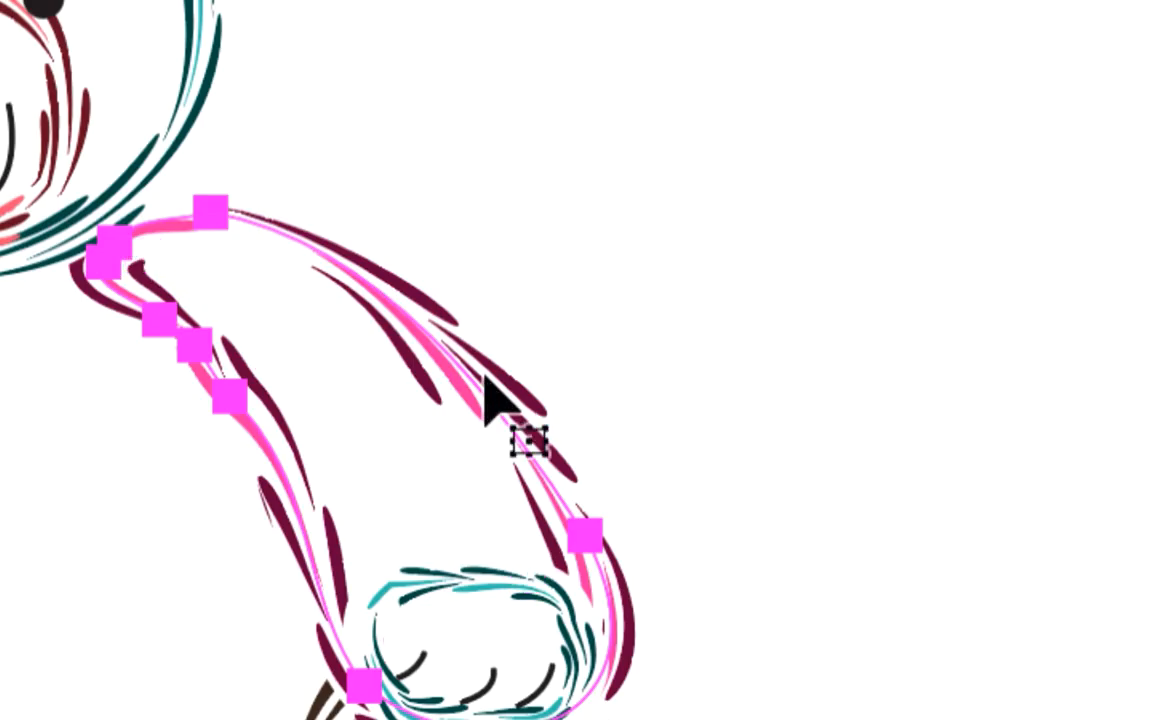
click(423, 315)
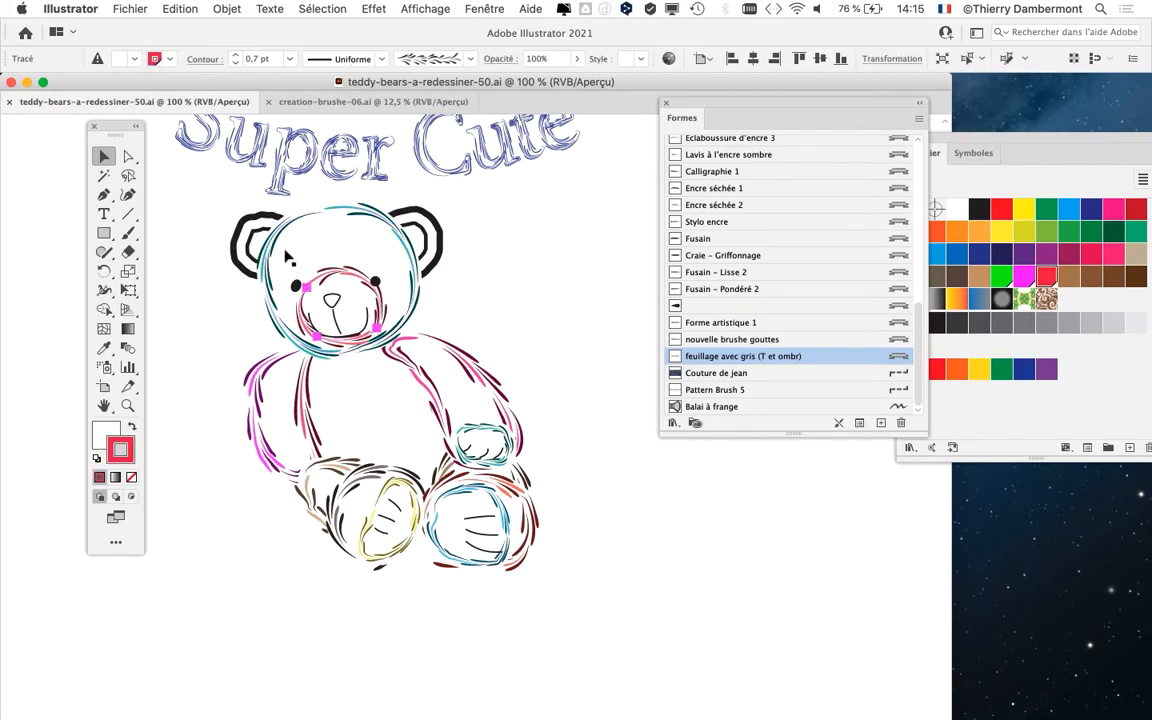
click(252, 414)
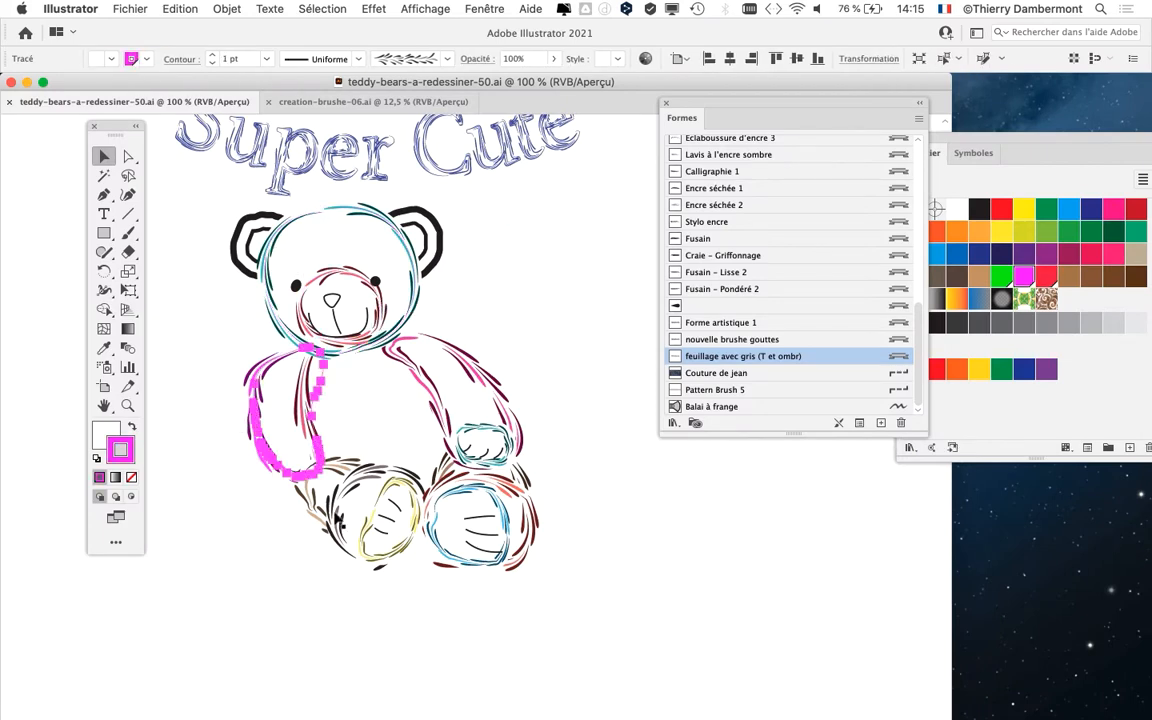
click(408, 523)
click(378, 501)
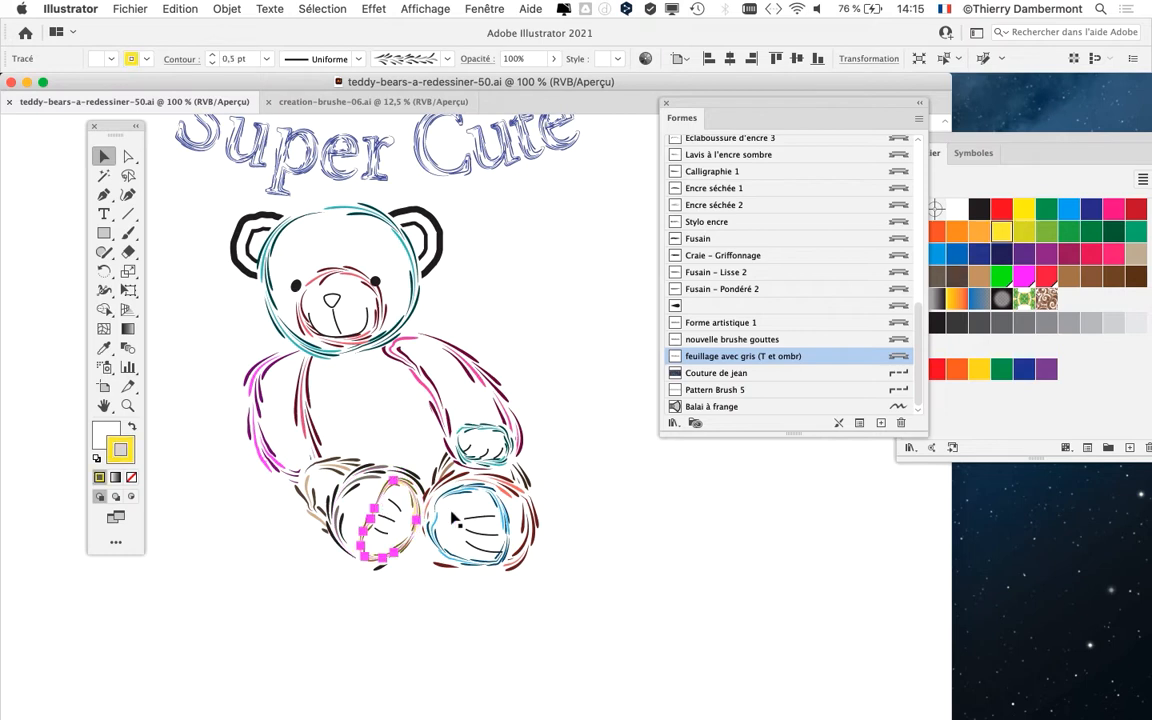
click(460, 494)
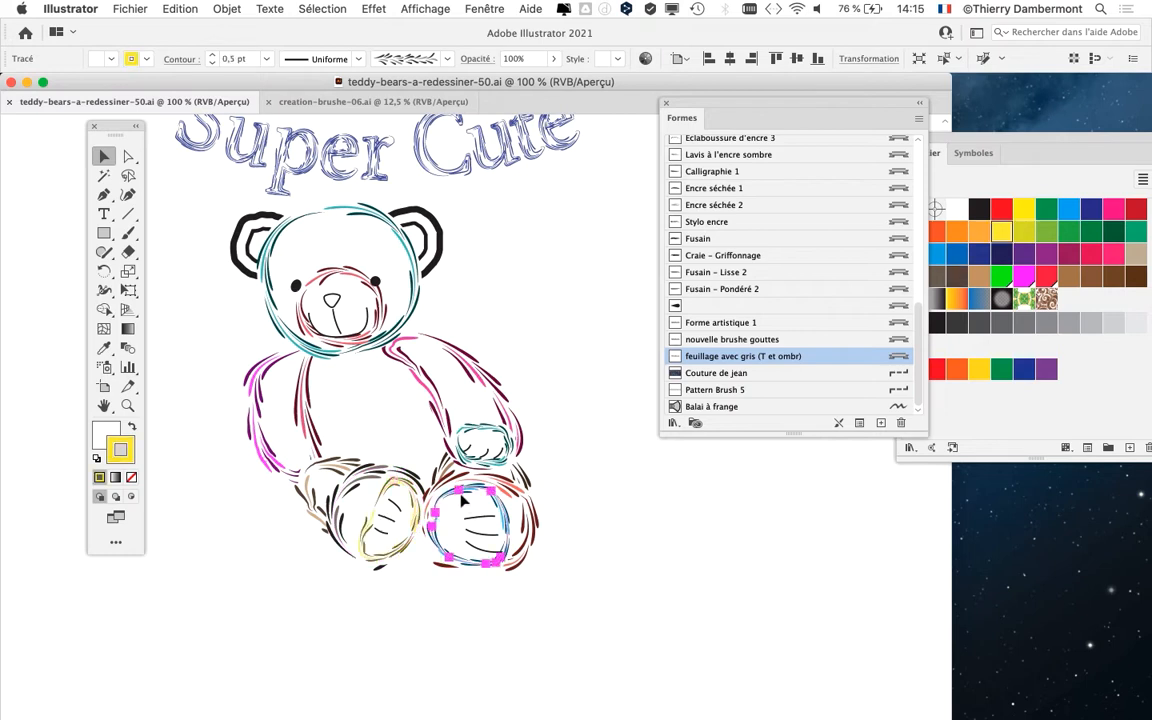
click(517, 500)
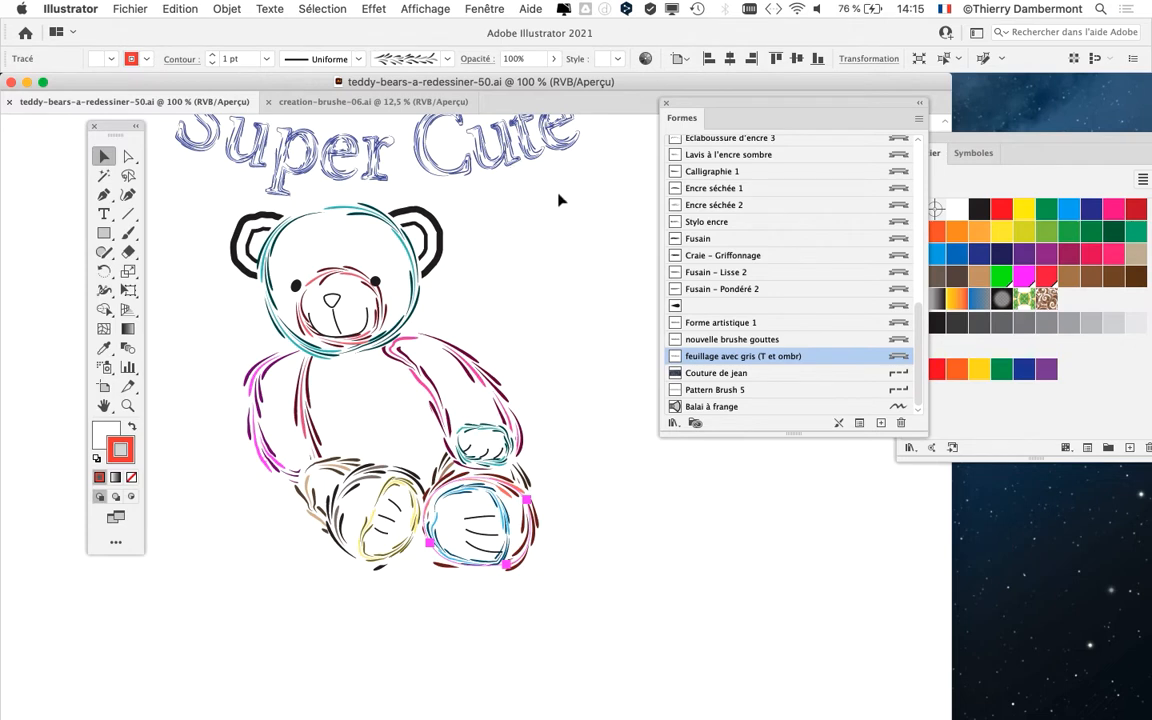
click(441, 398)
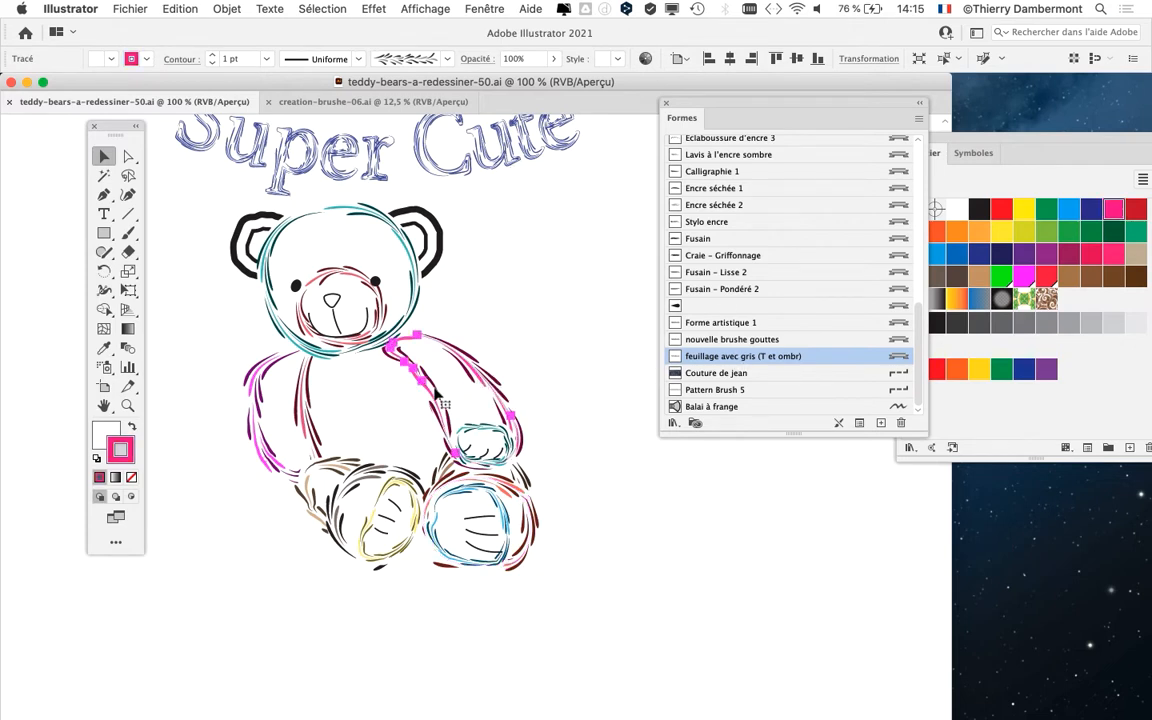
click(309, 394)
click(267, 385)
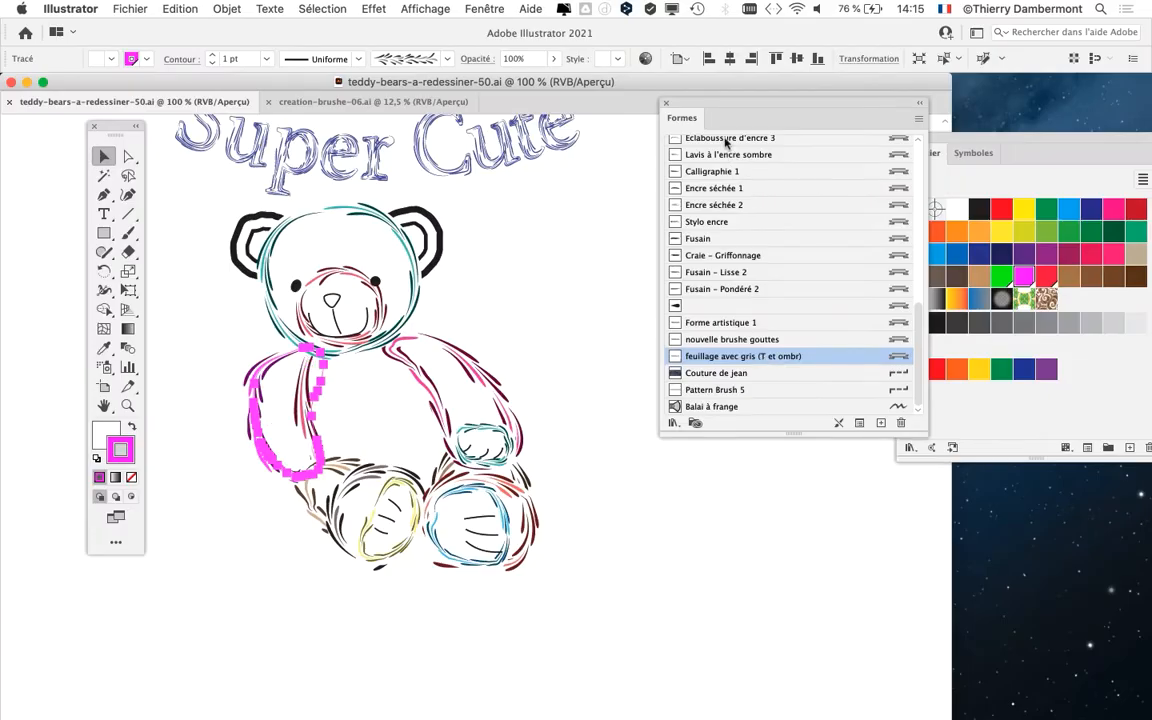
Step: Move the brush list clear of the drawing and inspect the pink arm, tan leg and teal paw paths, leaving nothing selected
drag(726, 108, 861, 92)
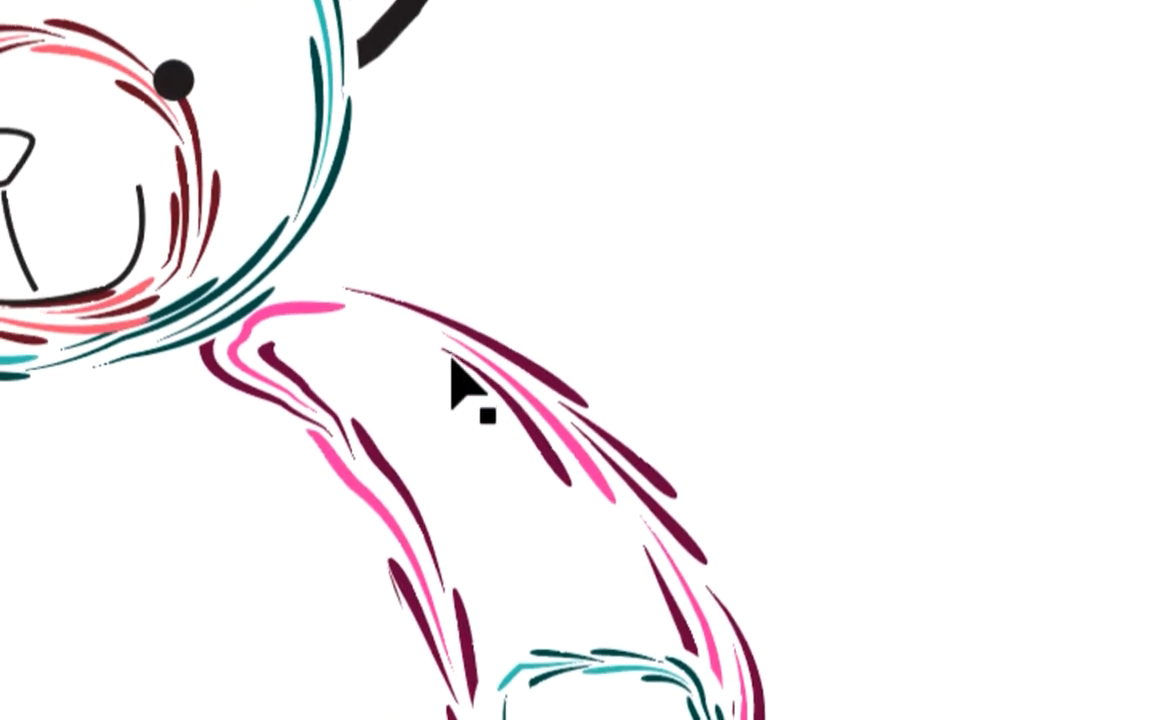
click(451, 358)
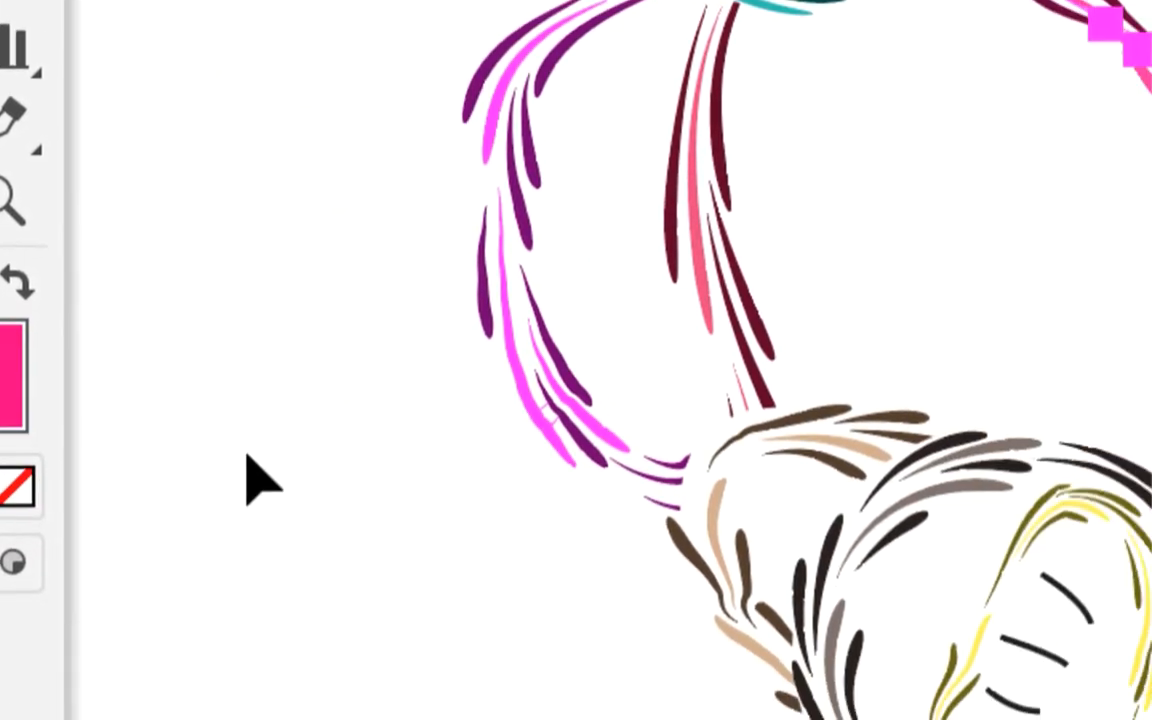
click(711, 556)
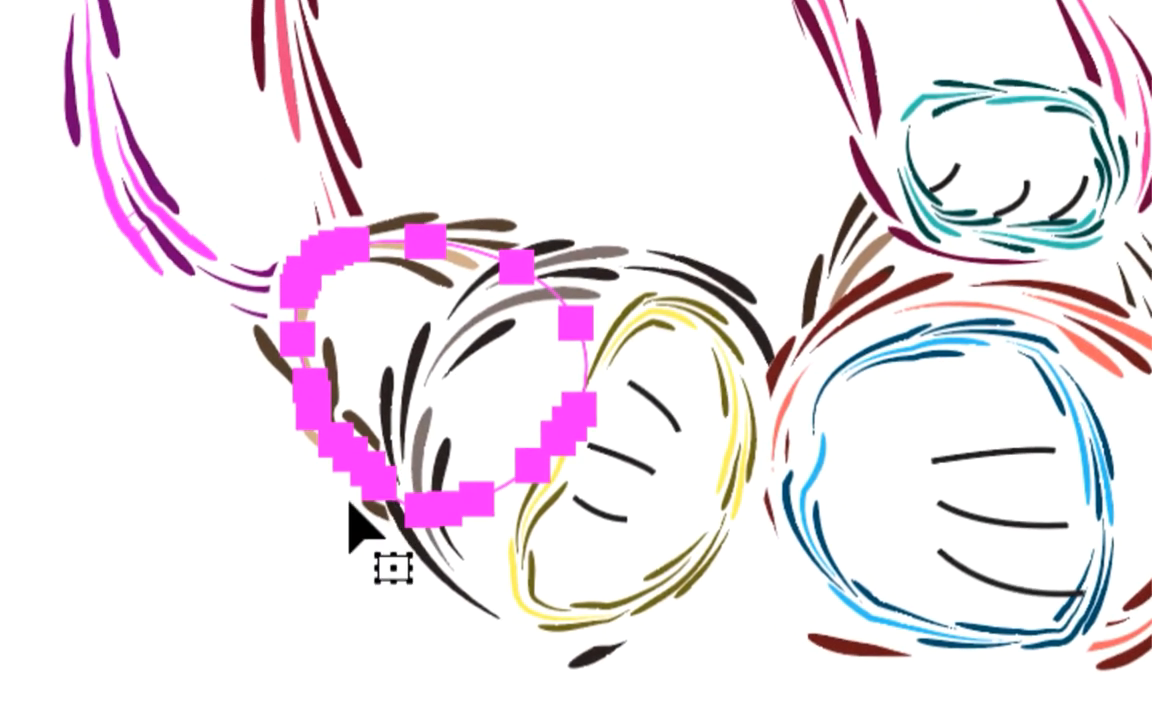
click(936, 702)
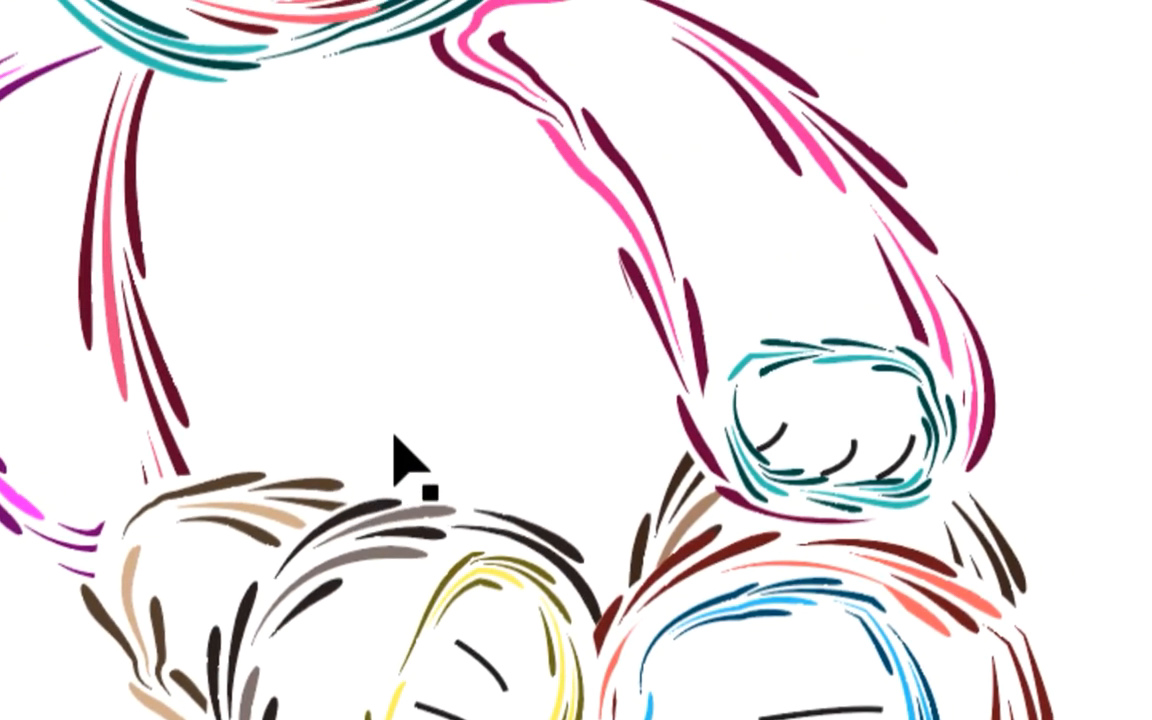
click(491, 420)
click(657, 417)
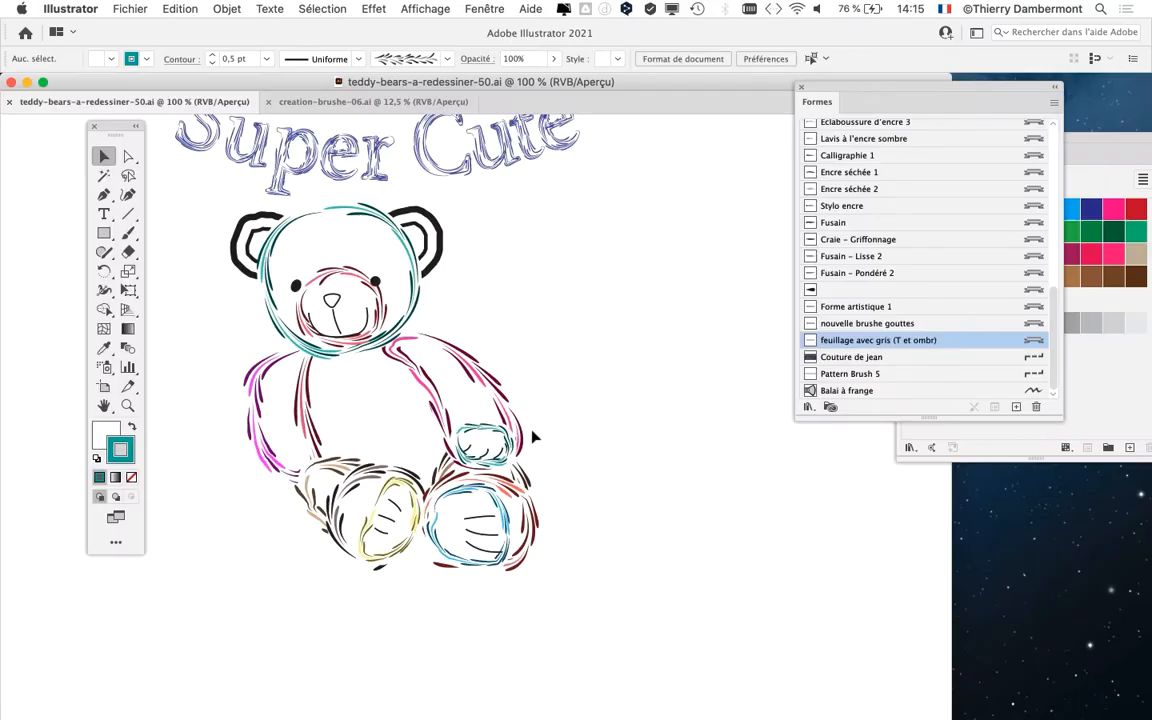
Step: Place the artwork of the brush feuillage avec gris (T et ombr) on the empty artboard area beside the bear
scroll(534, 435, down, 1)
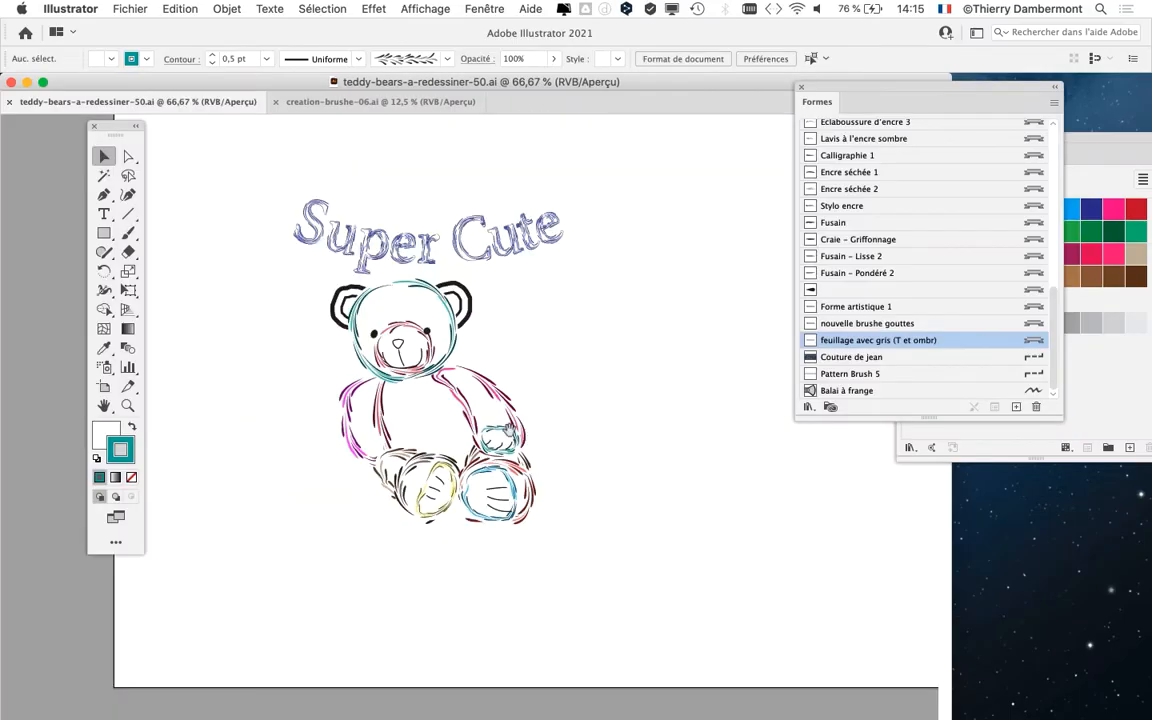
drag(510, 430, 415, 415)
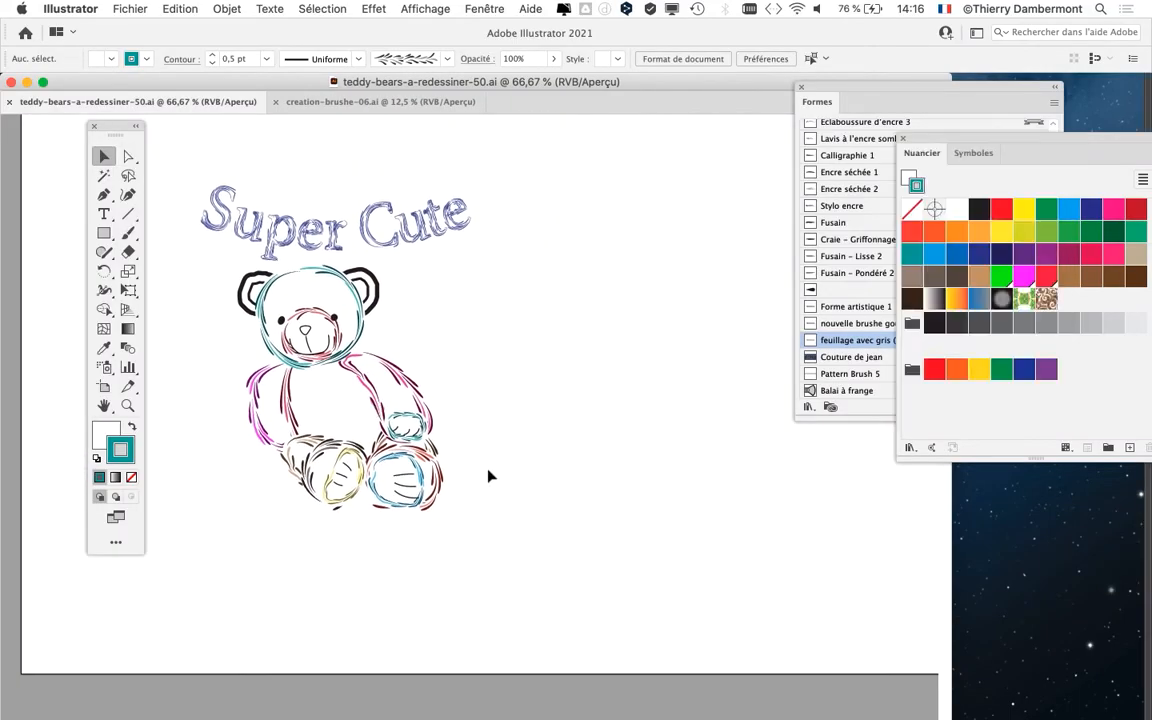
scroll(519, 461, down, 2)
drag(560, 486, 368, 491)
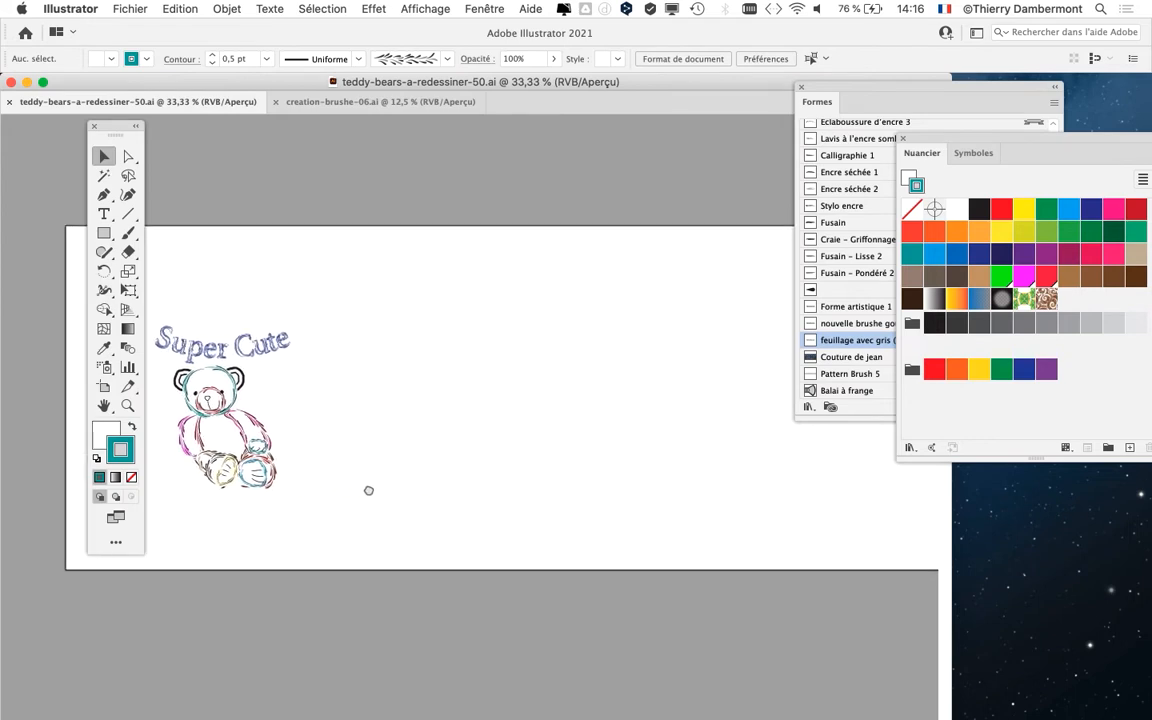
scroll(368, 491, right, 2)
scroll(363, 504, down, 1)
drag(504, 486, 420, 465)
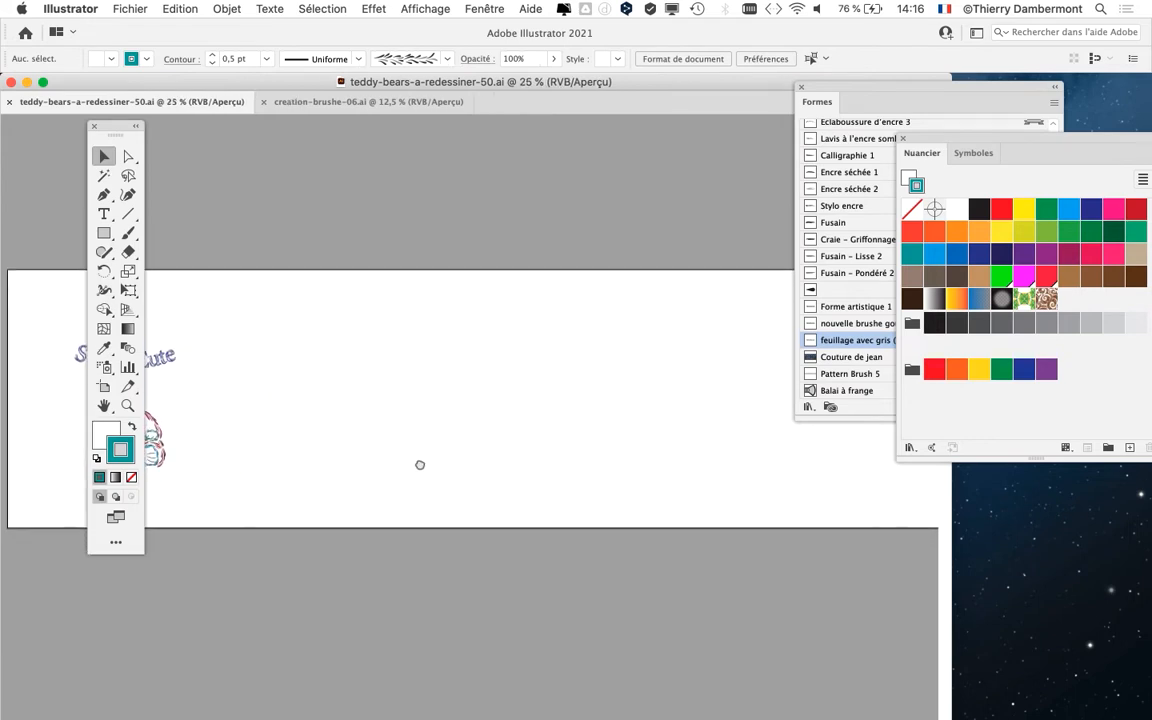
scroll(438, 478, down, 1)
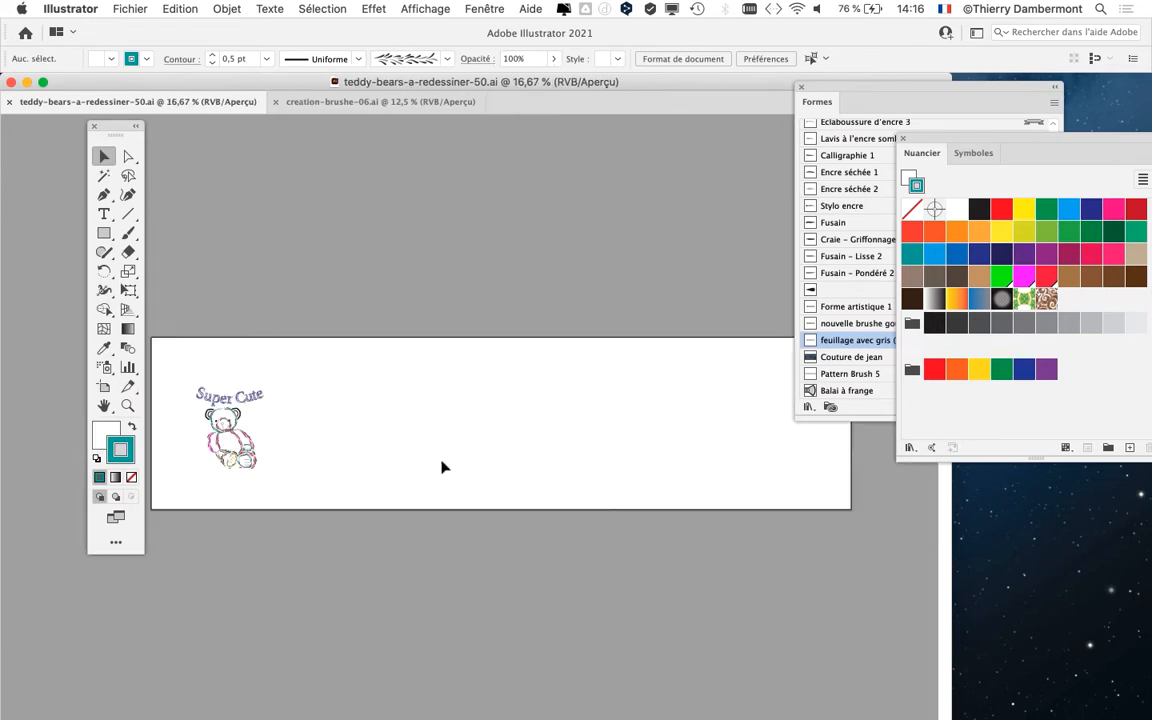
scroll(444, 467, up, 2)
scroll(545, 455, down, 1)
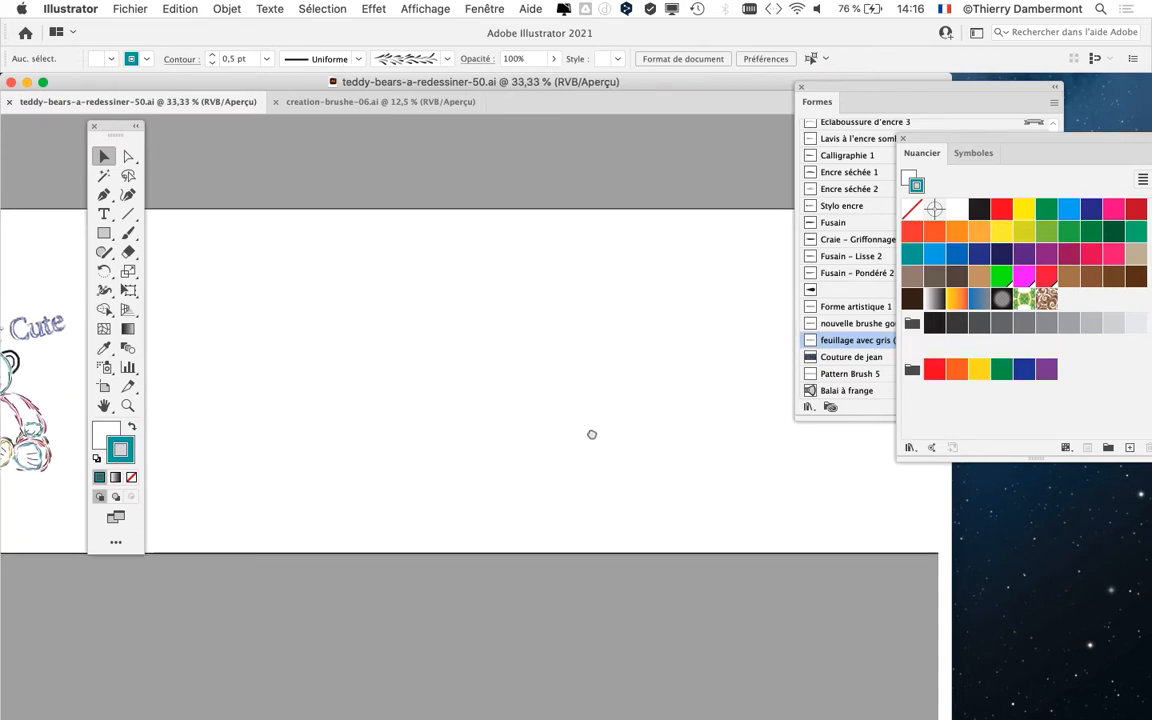
scroll(555, 430, right, 2)
mouse_move(554, 435)
mouse_down()
mouse_move(458, 427)
mouse_move(823, 439)
mouse_move(499, 417)
mouse_move(746, 442)
mouse_move(437, 445)
mouse_move(570, 446)
mouse_up()
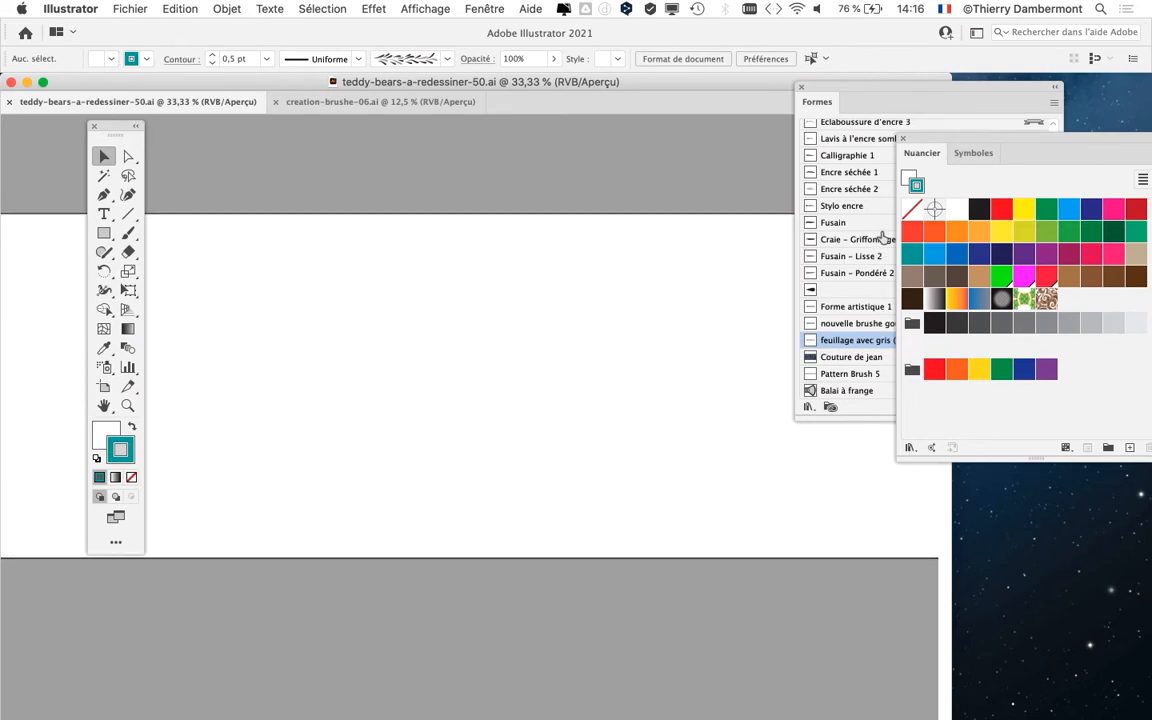
drag(860, 97, 634, 144)
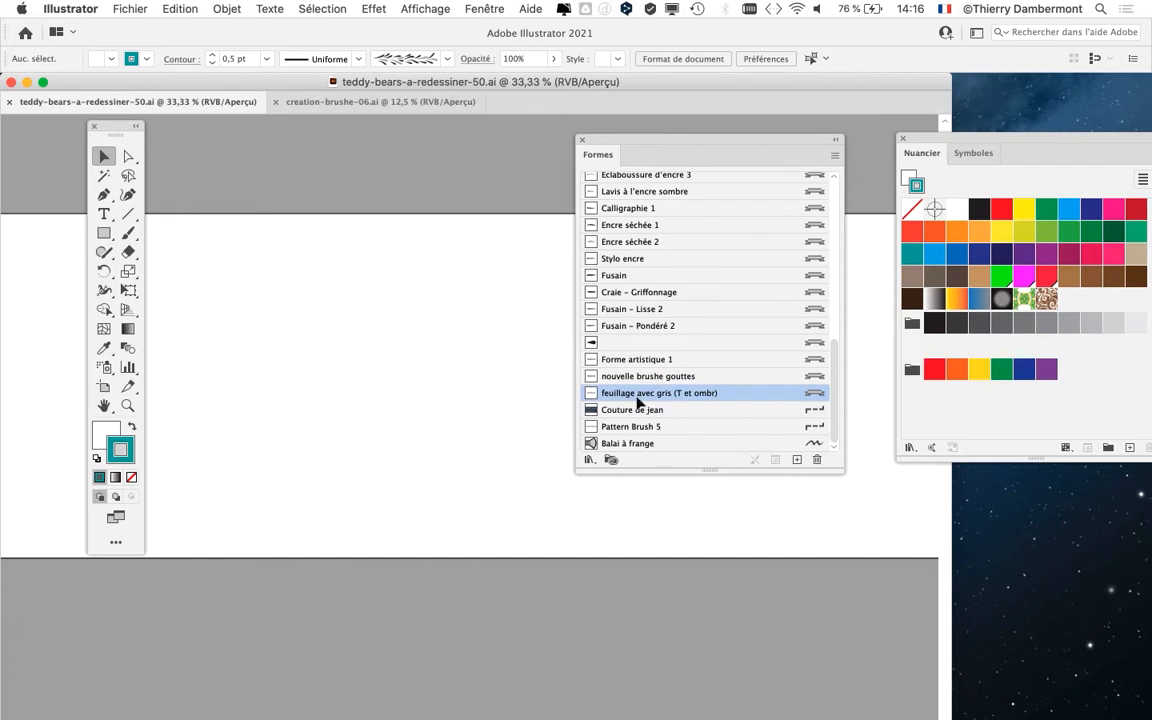
drag(634, 141, 727, 22)
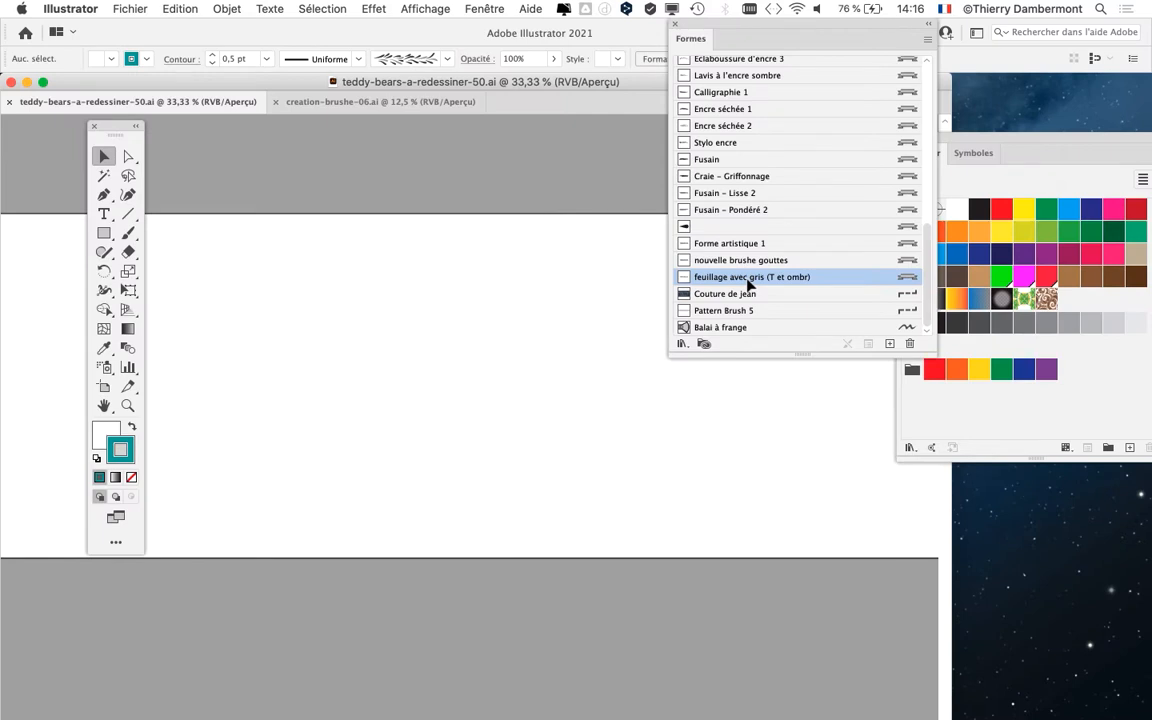
mouse_move(748, 284)
mouse_down()
mouse_move(640, 286)
mouse_move(482, 343)
mouse_move(437, 410)
mouse_up()
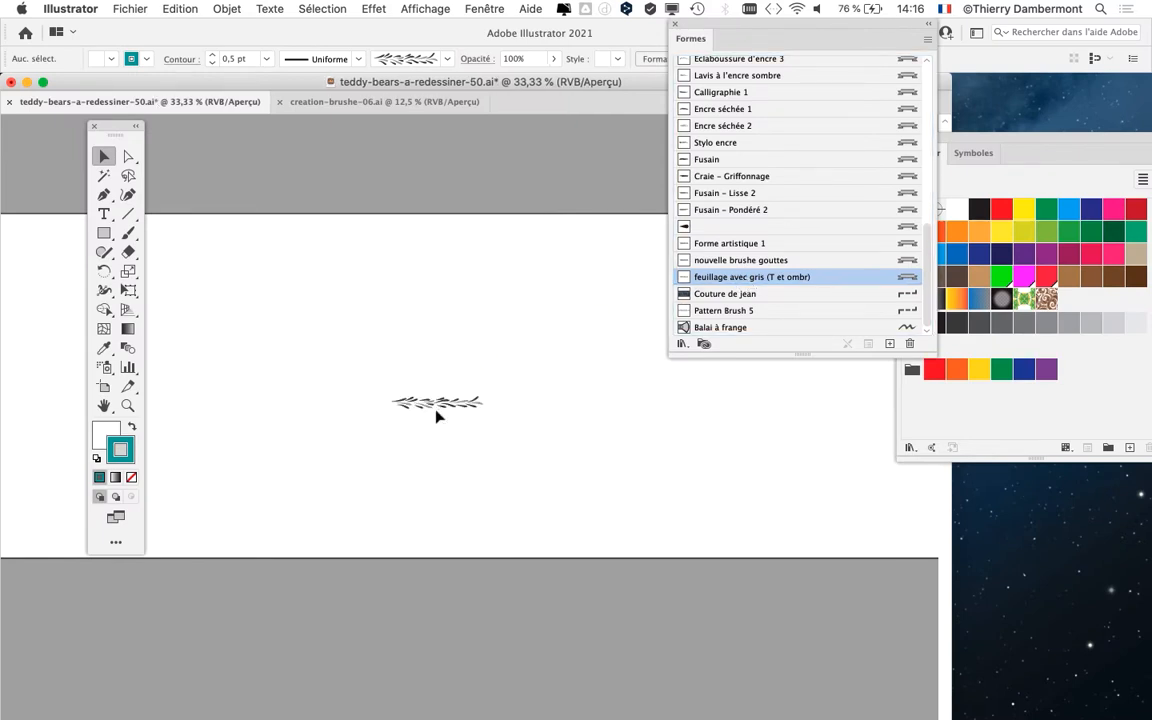
Step: Arrange the brush list, swatches and tools around the enlarged foliage artwork so all its leaves are accessible
scroll(433, 420, up, 5)
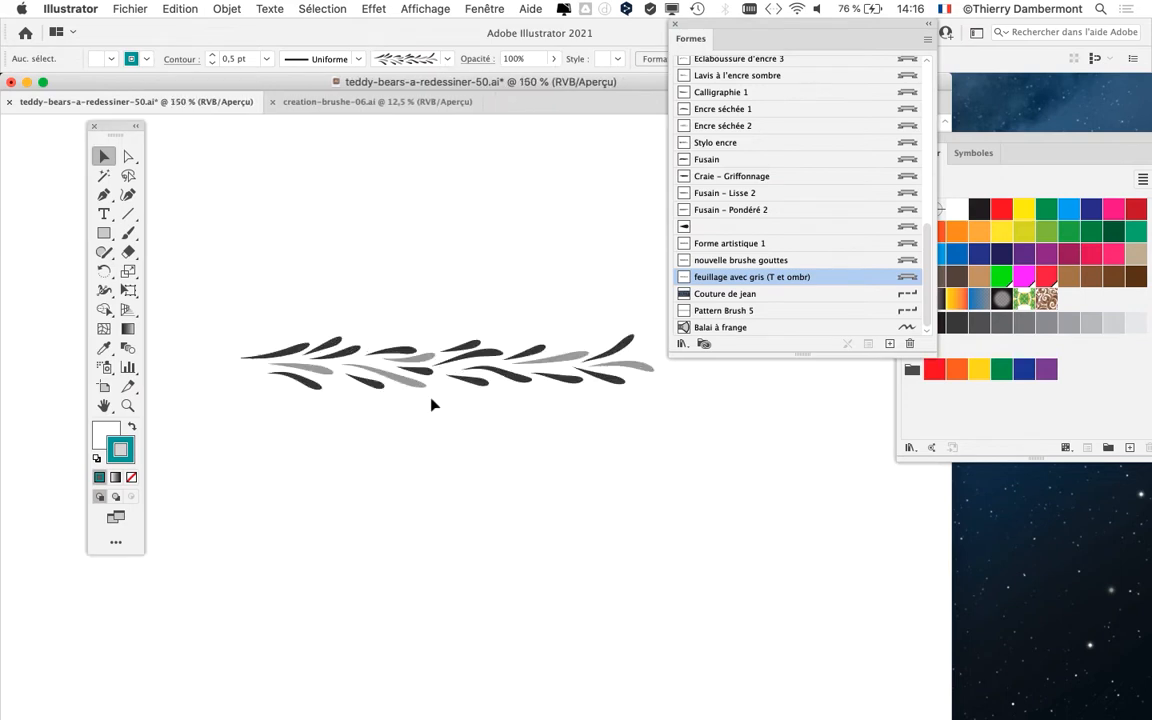
drag(715, 29, 930, 32)
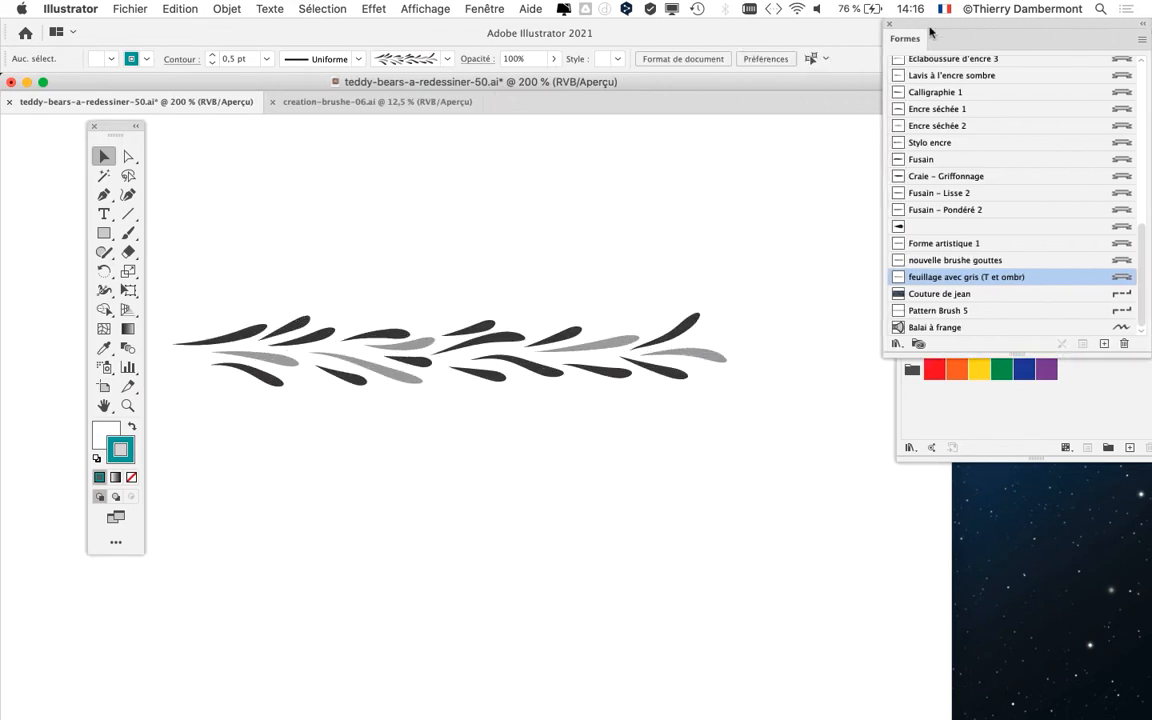
click(1115, 370)
scroll(295, 368, up, 1)
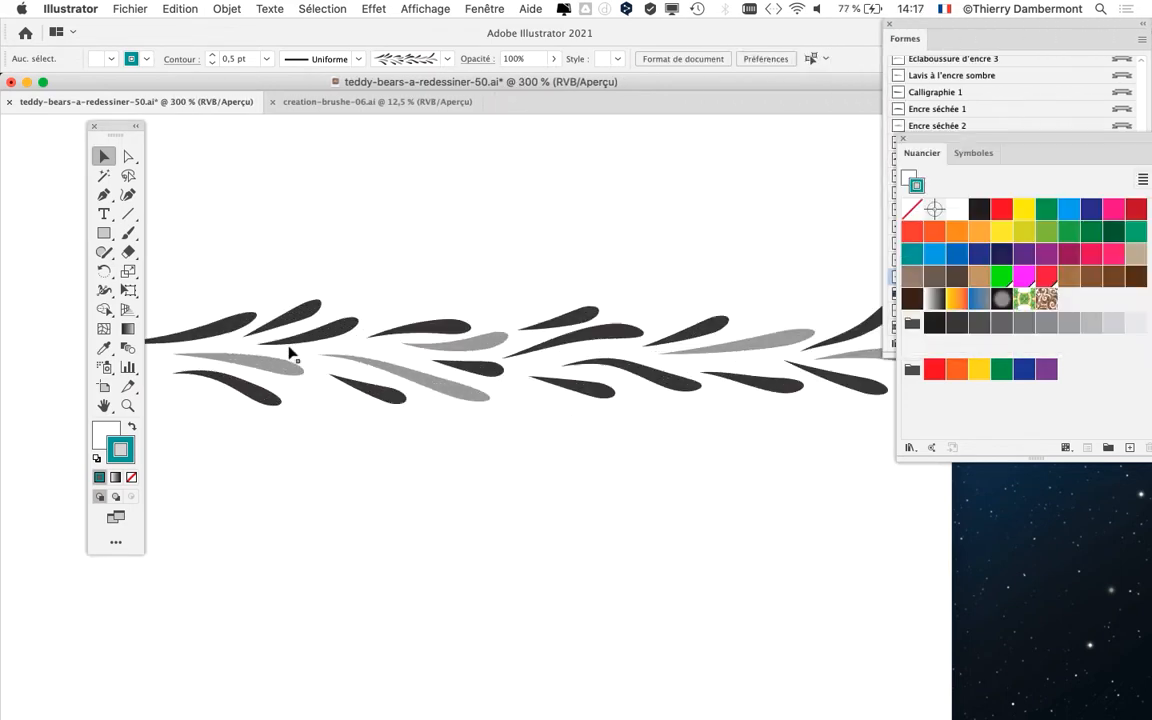
drag(95, 118, 48, 120)
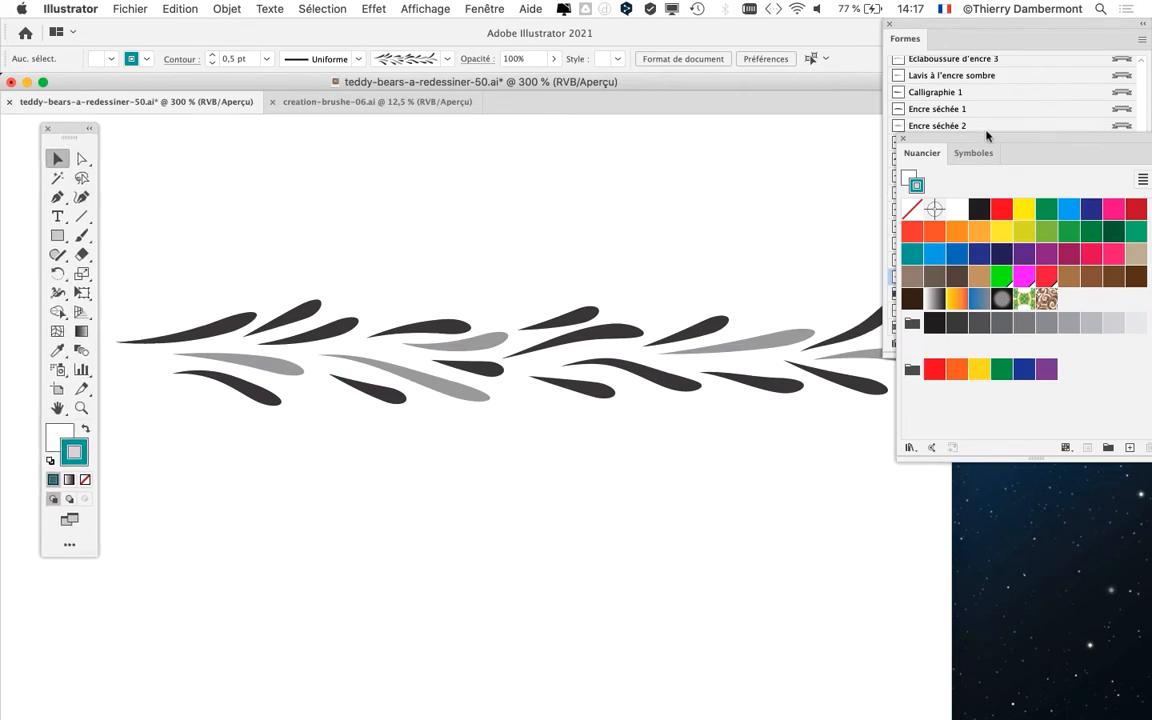
mouse_move(986, 135)
mouse_down()
mouse_move(699, 432)
mouse_move(699, 455)
mouse_up()
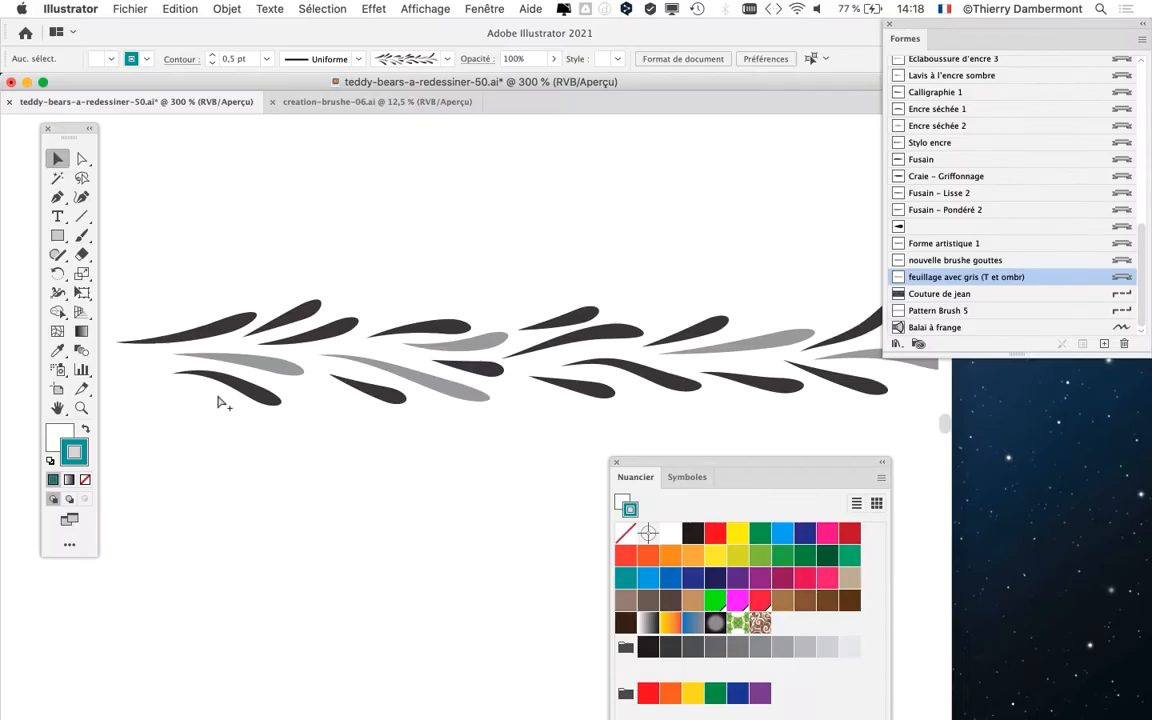
drag(921, 32, 1039, 57)
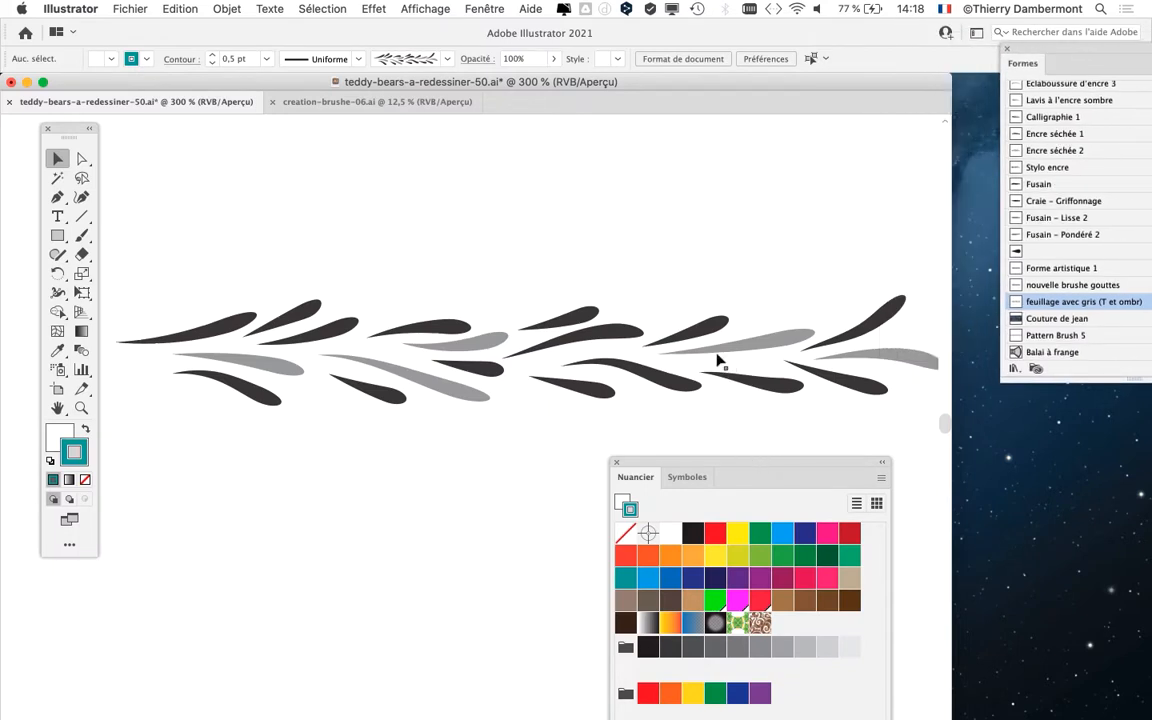
drag(636, 463, 939, 144)
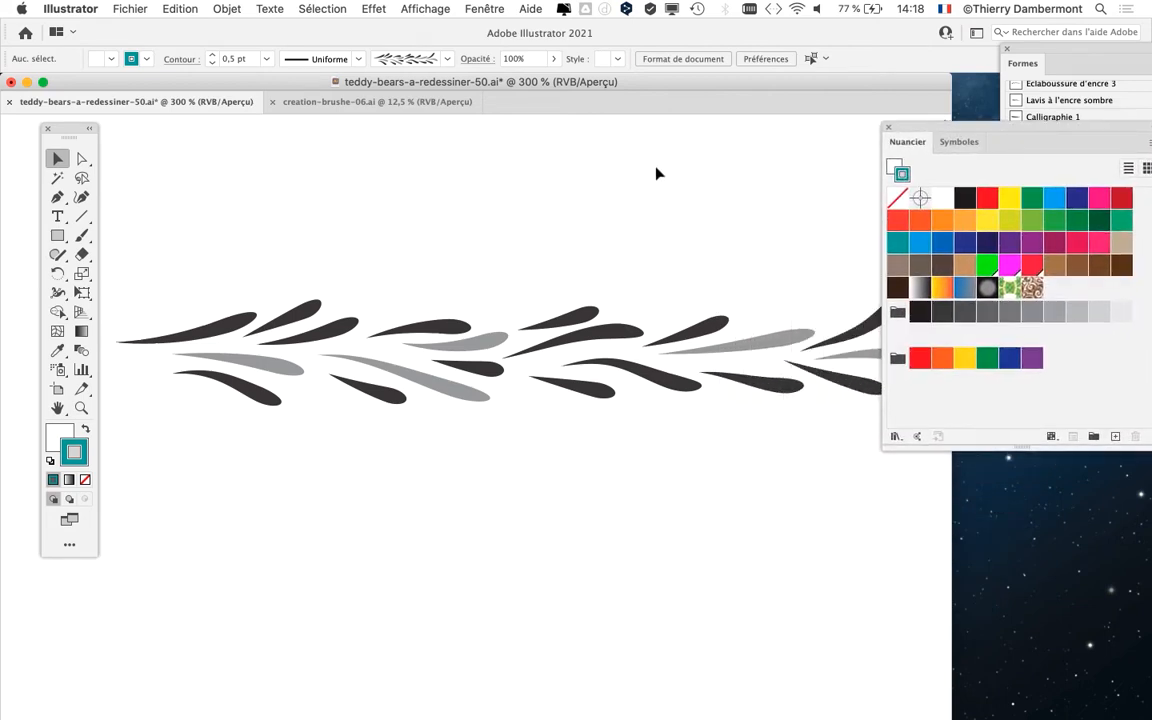
drag(74, 144, 80, 125)
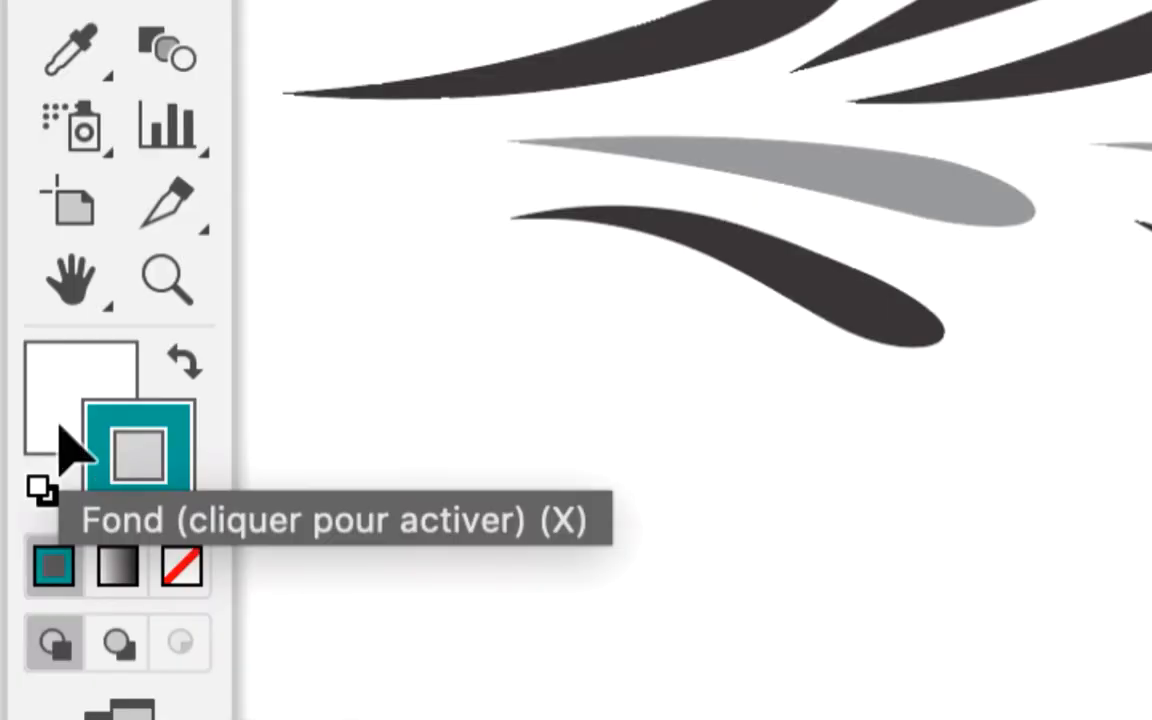
Step: Make the fill active, then recolour the upper grey leaf near the tip orange and the long dark leaf in the upper middle blue
click(62, 428)
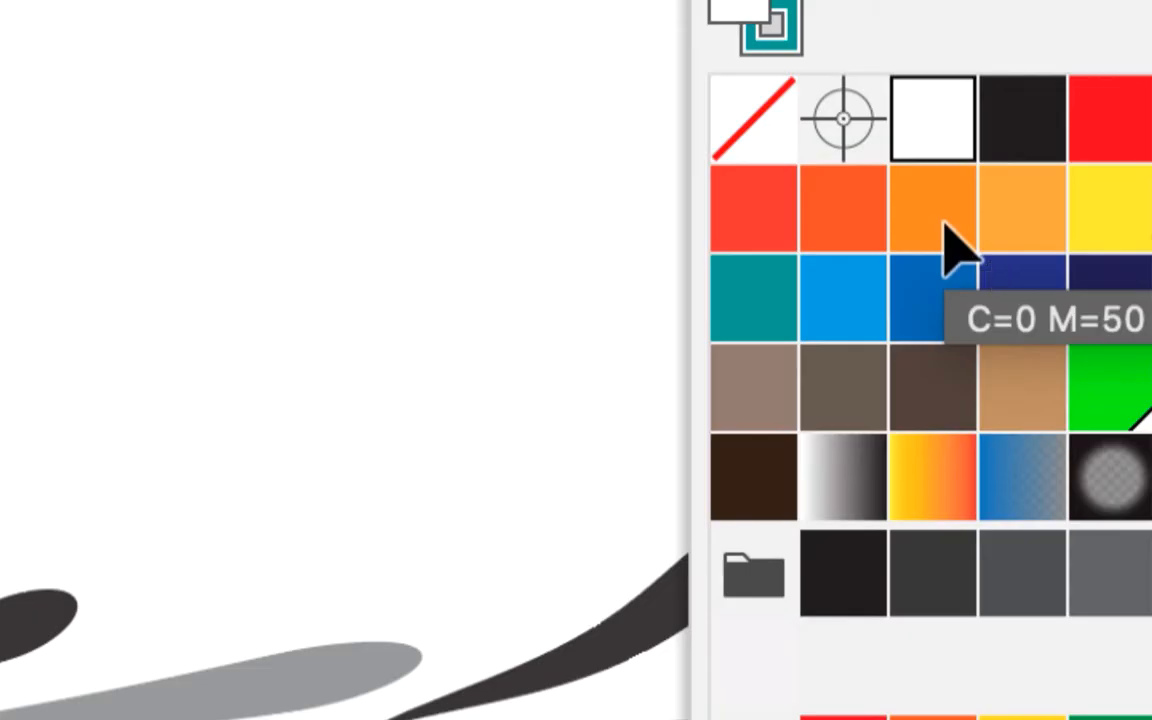
drag(946, 228, 810, 314)
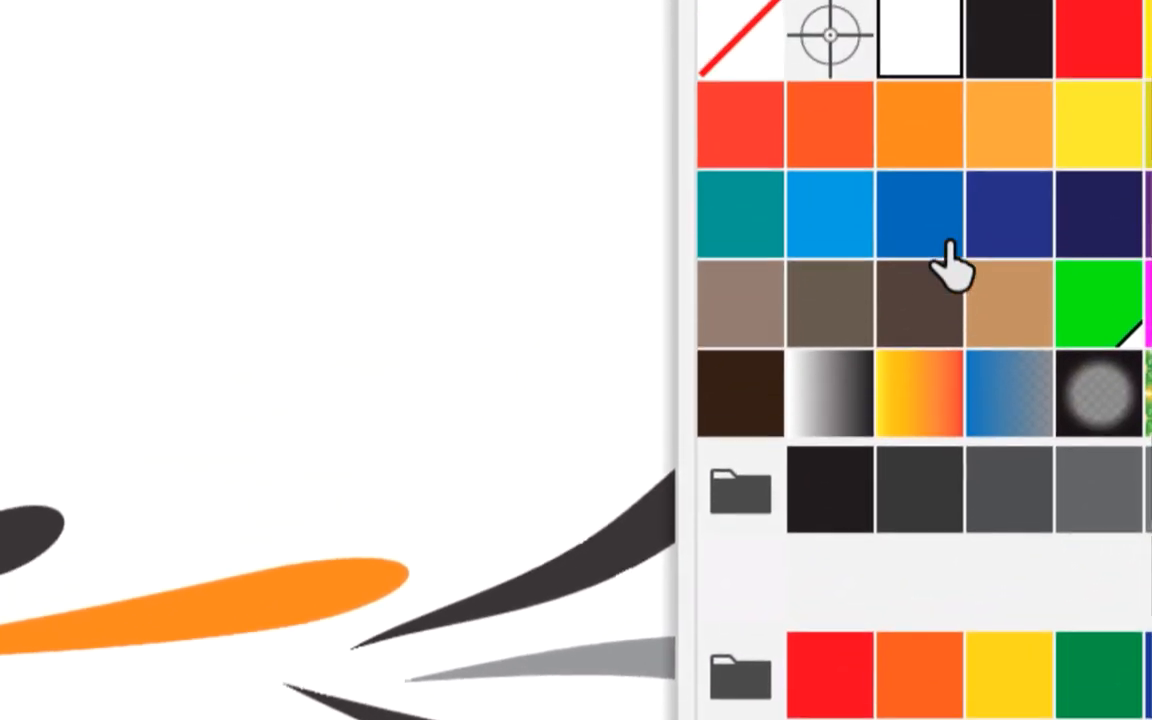
drag(1000, 140, 656, 316)
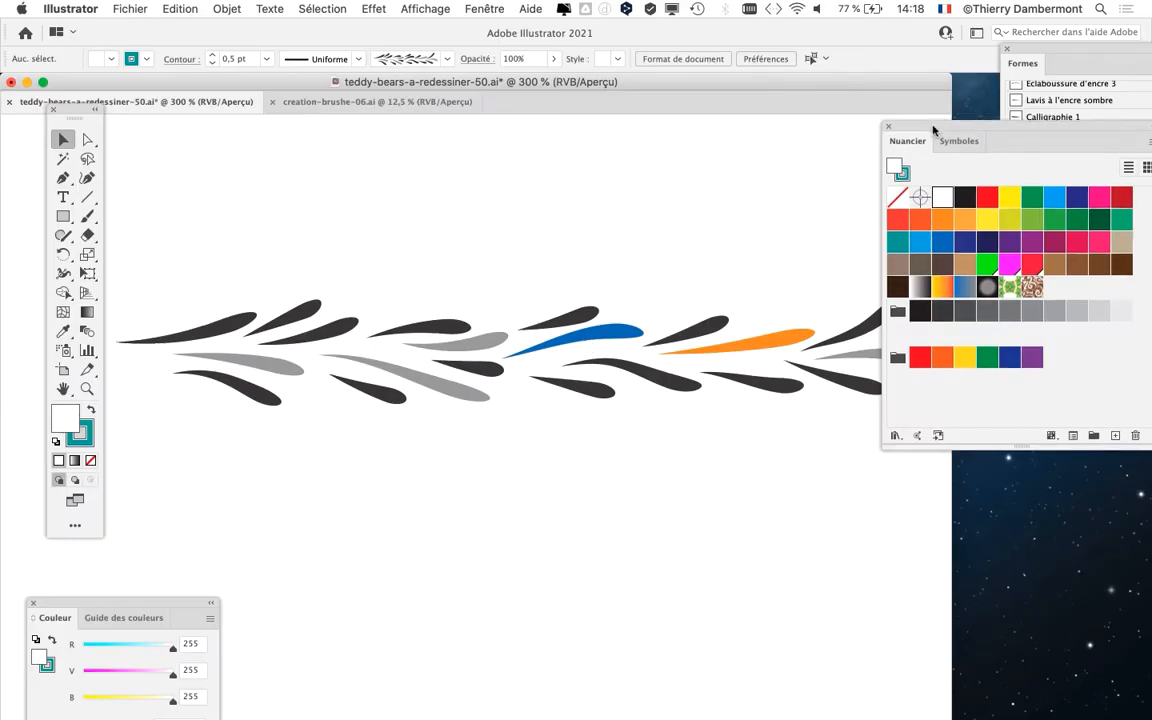
Step: Check the grouped foliage with the swatches close by, deselect it, and recolour the lower-middle dark leaf purple
drag(933, 130, 890, 62)
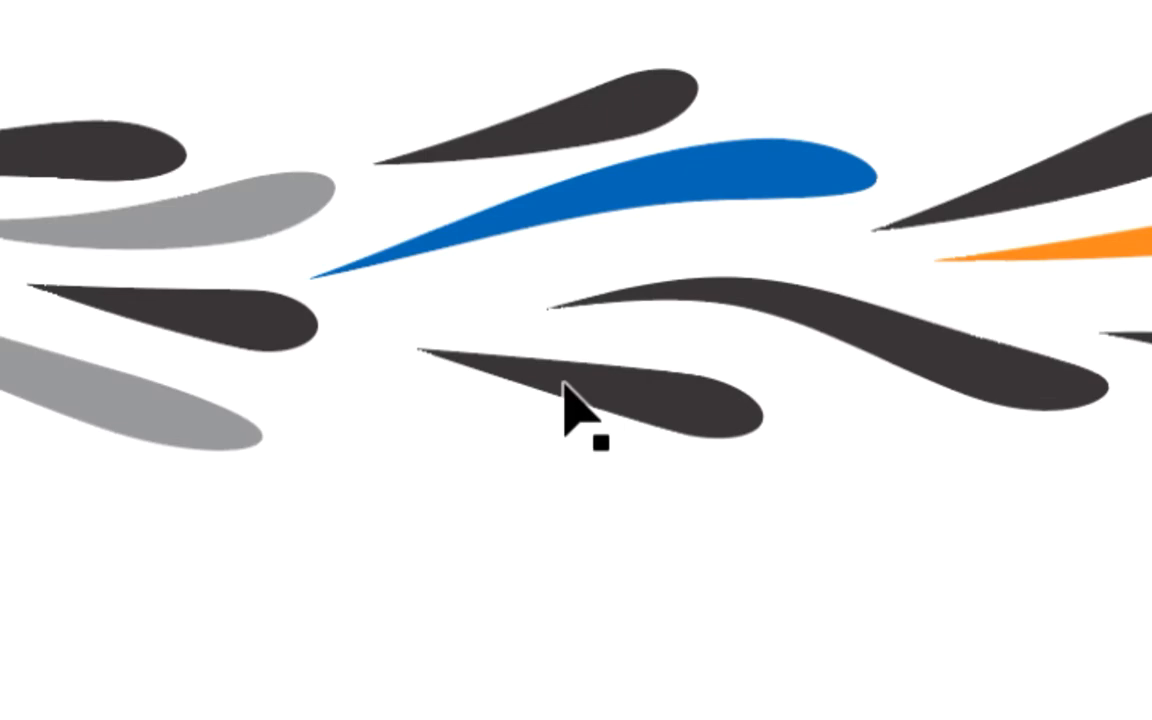
click(565, 392)
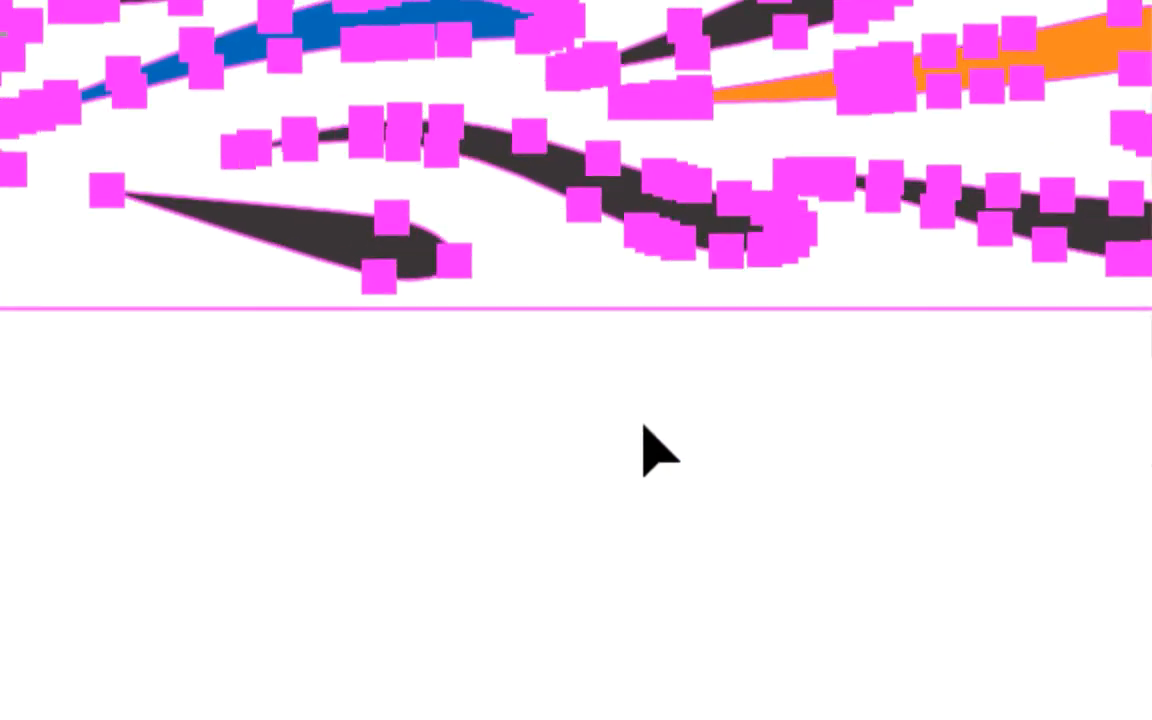
click(911, 549)
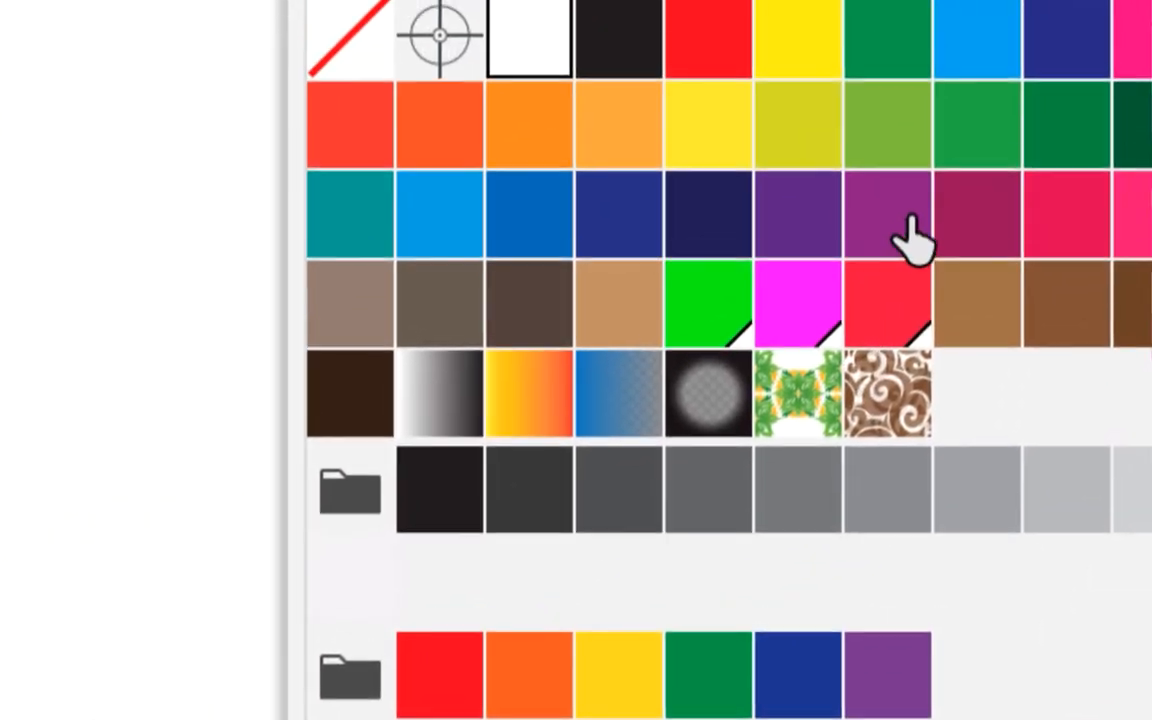
drag(903, 219, 502, 556)
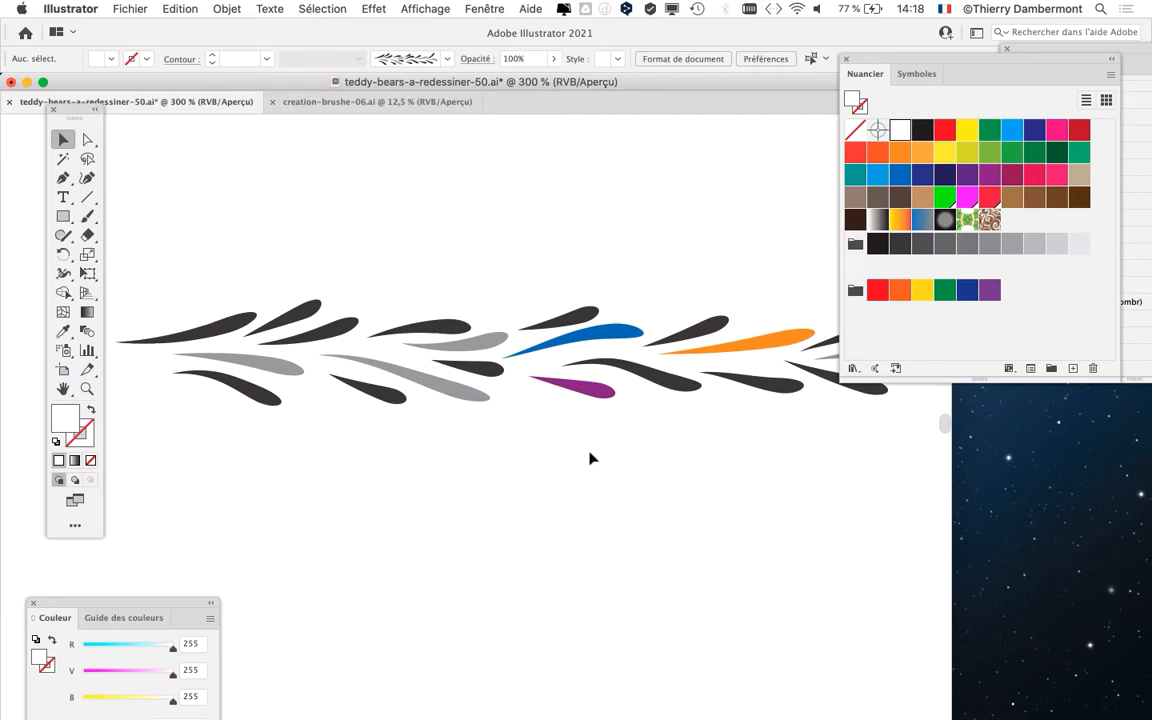
drag(590, 459, 491, 408)
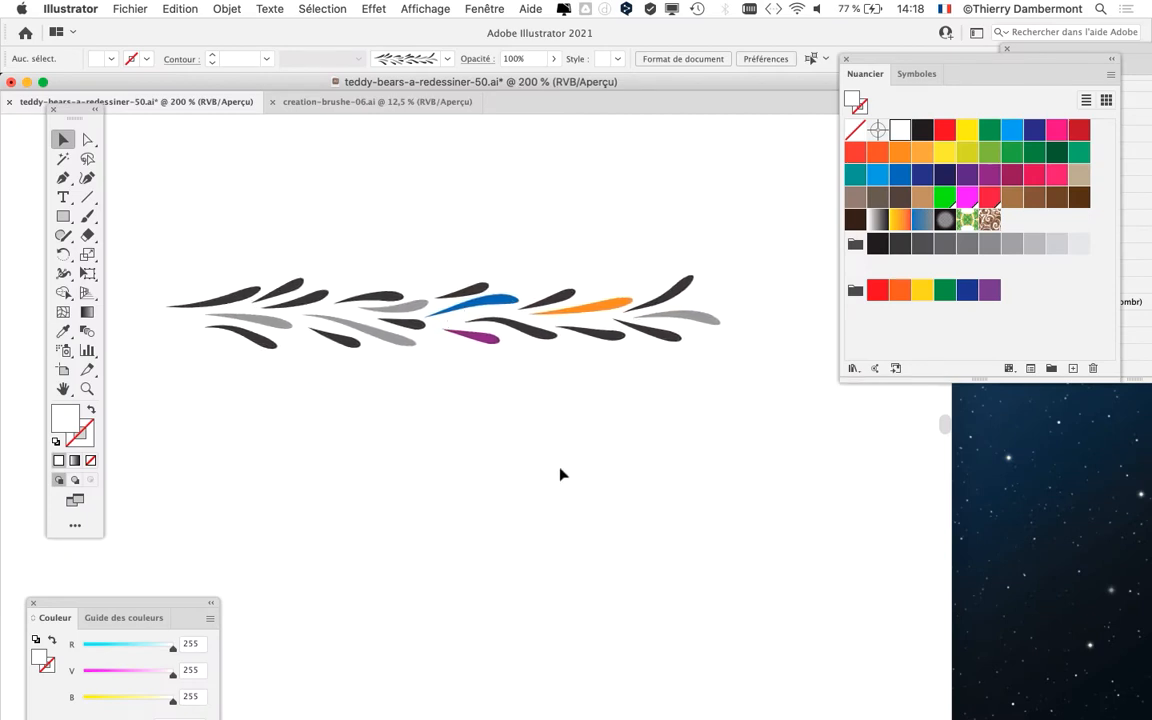
Step: Display the layers (Calques) beside the foliage artwork, with the swatches below, and expand the dessin layer
drag(973, 66, 859, 448)
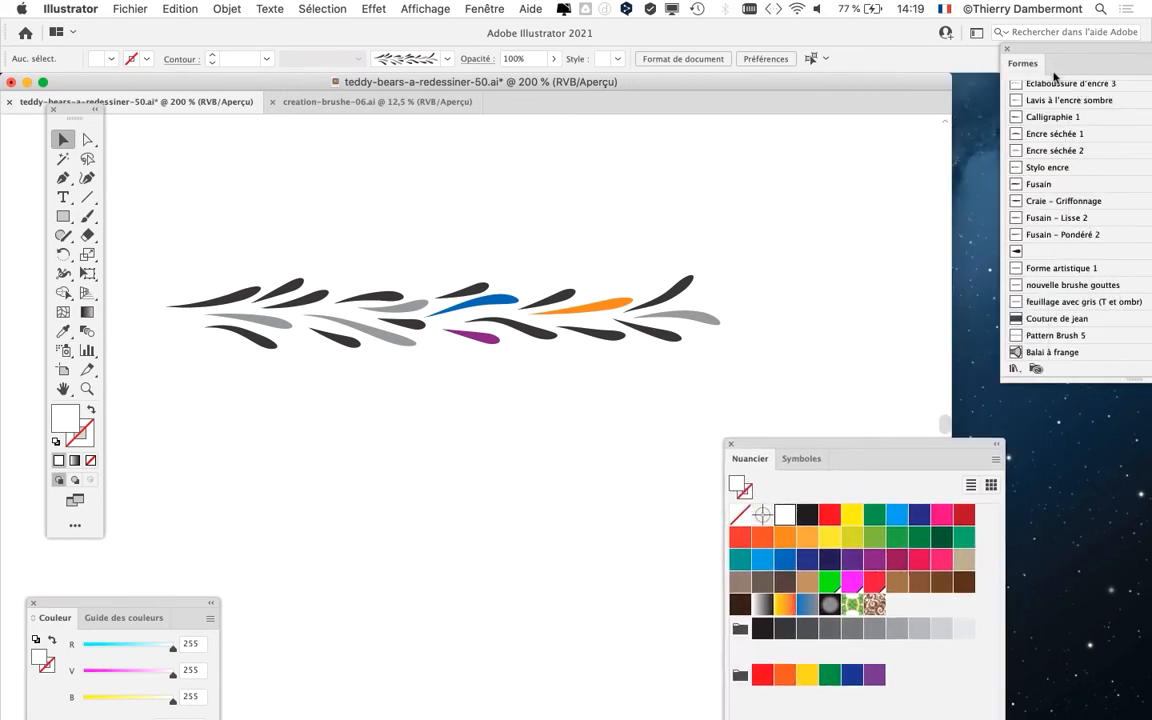
drag(800, 447, 817, 446)
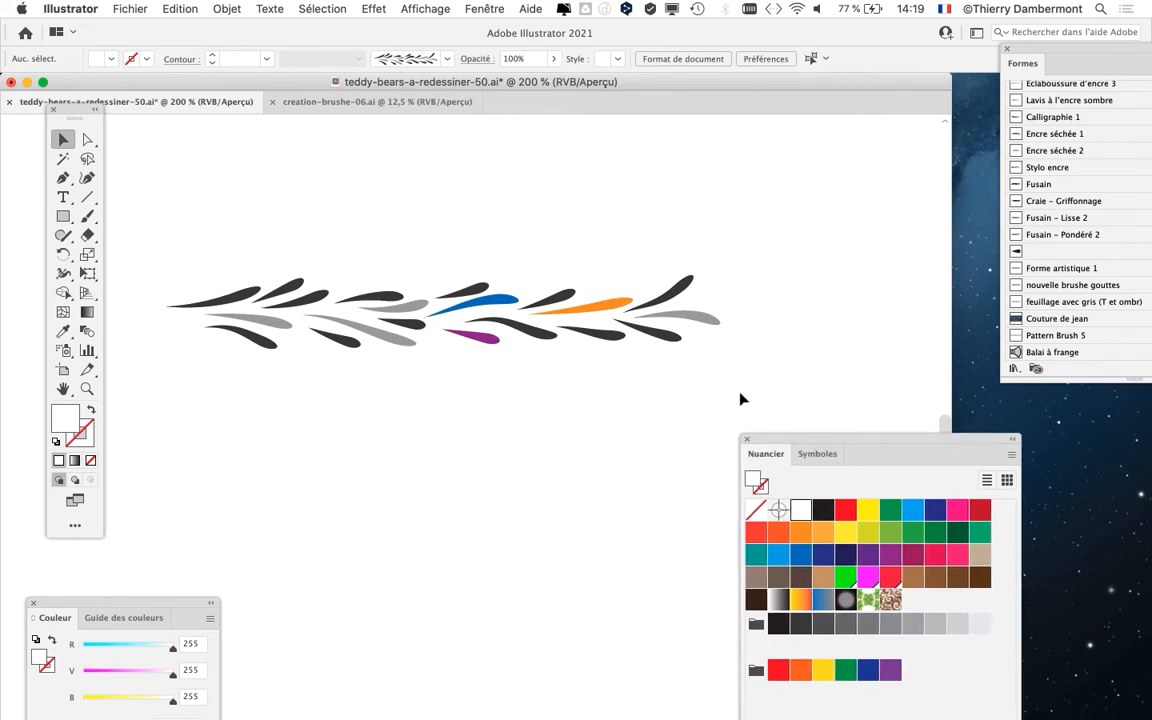
click(486, 9)
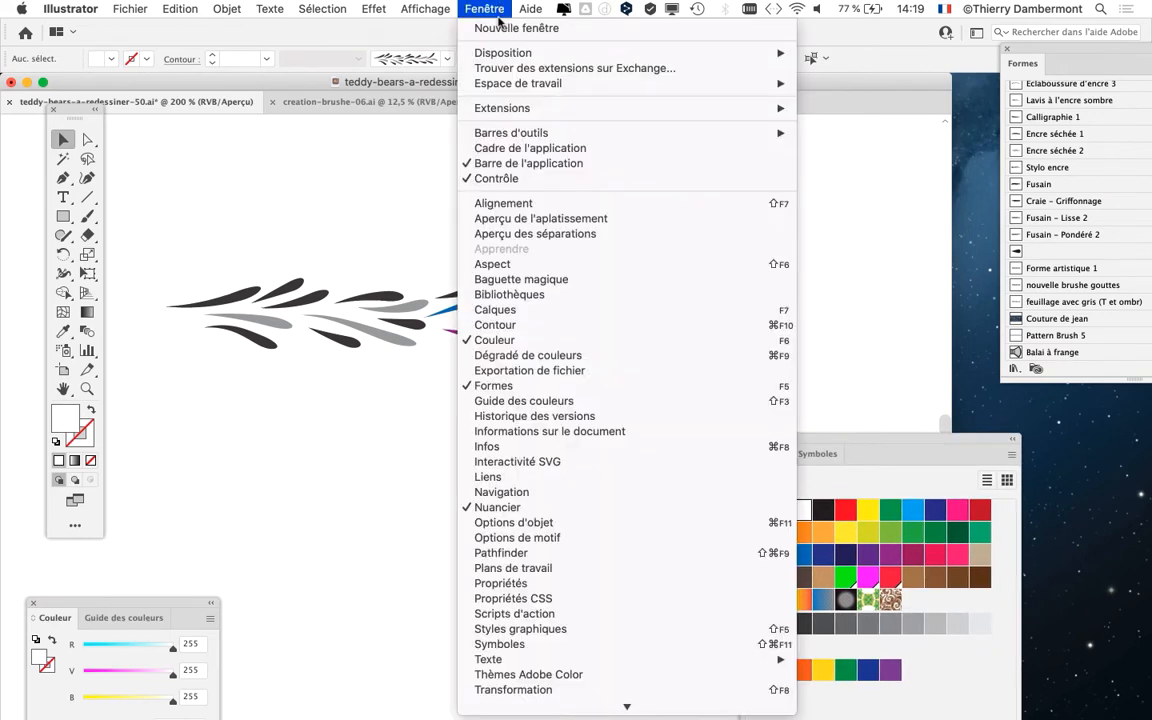
click(545, 312)
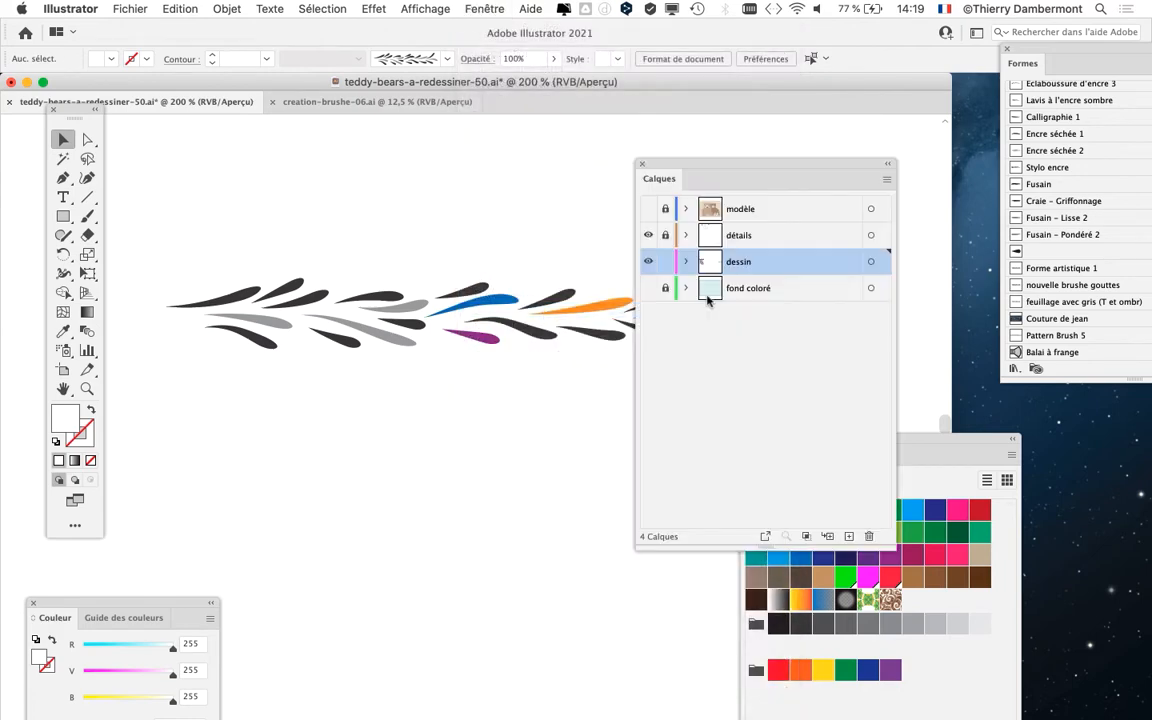
drag(727, 172, 838, 123)
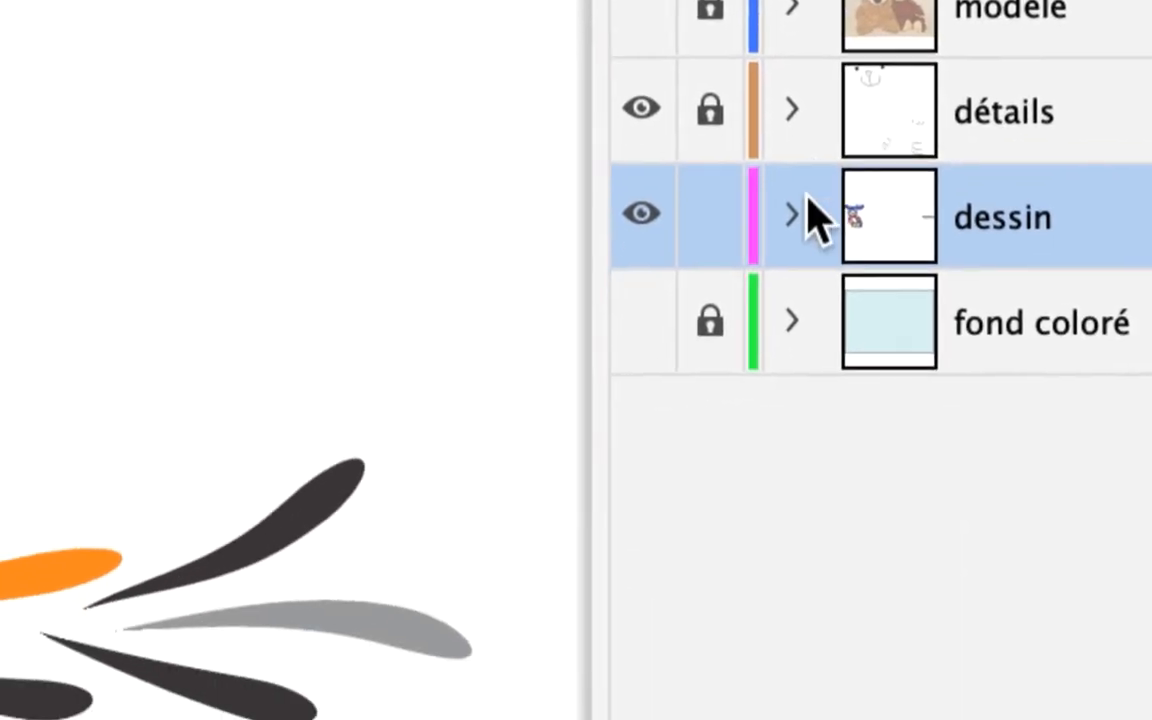
click(720, 420)
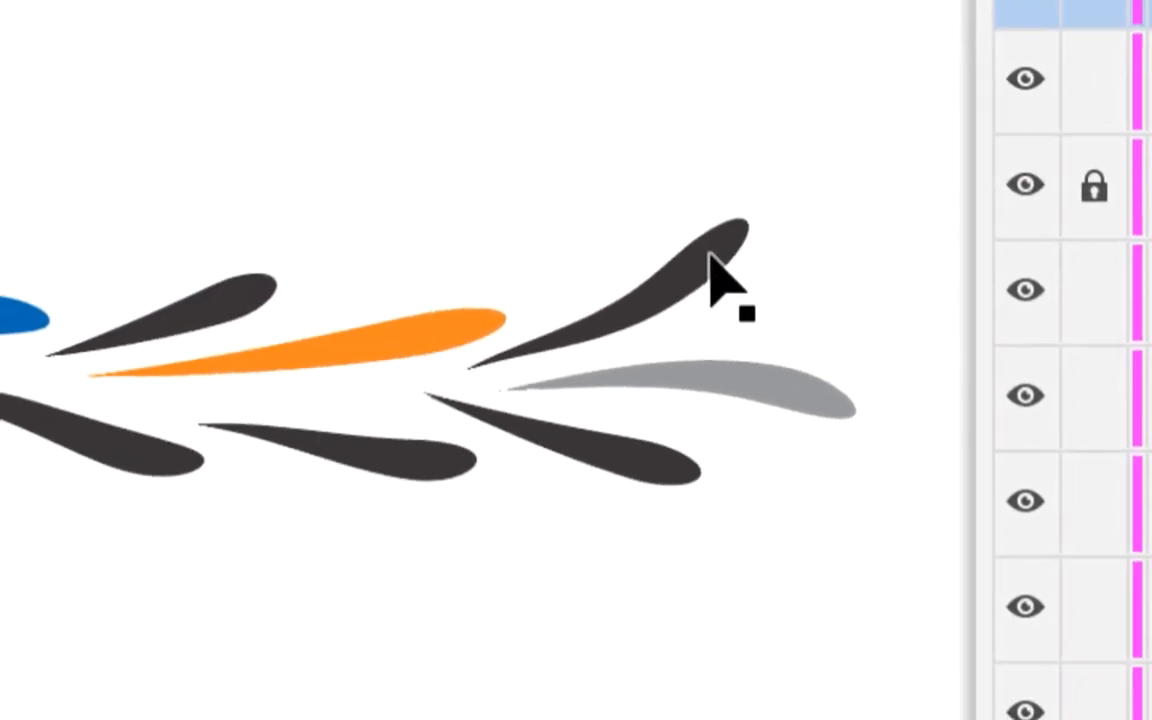
Step: Select the foliage group to inspect its paths, deselect it, and bring the swatches alongside the layers
click(712, 260)
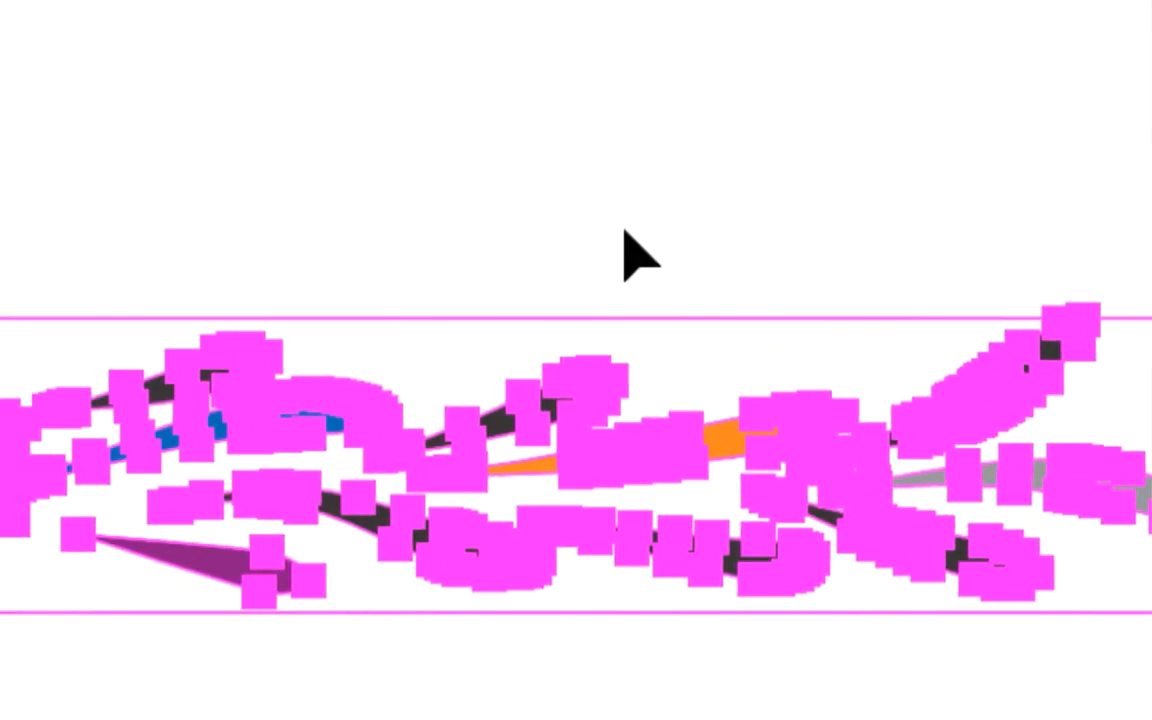
click(626, 234)
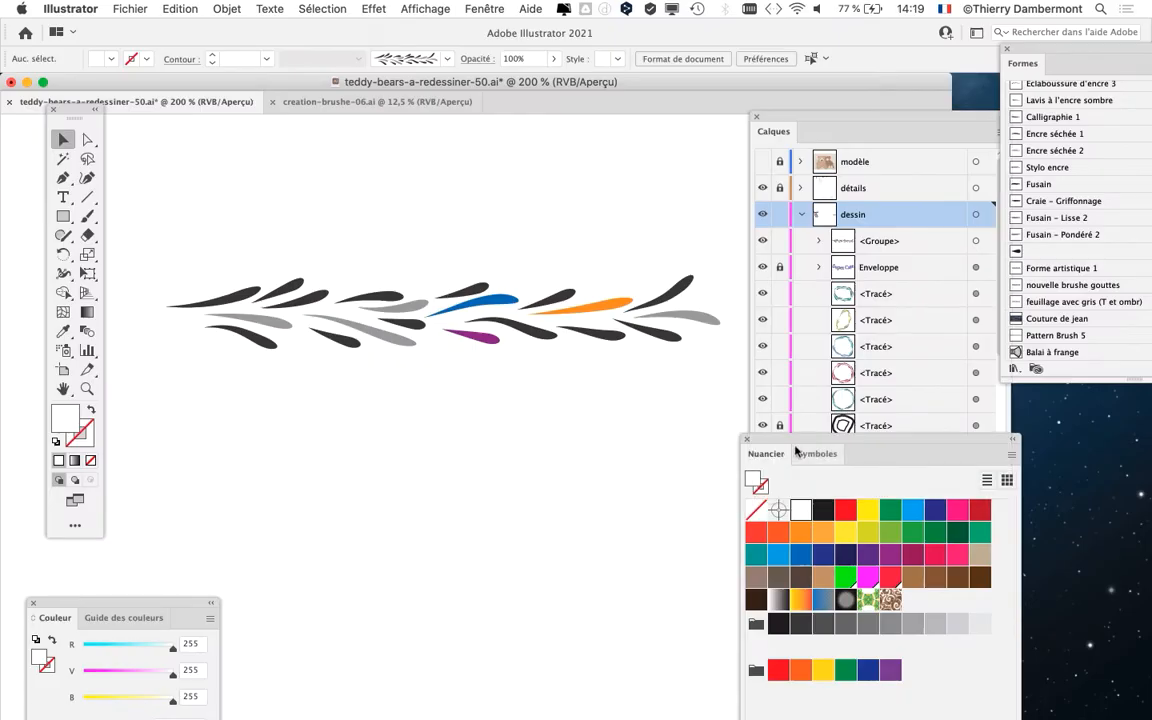
drag(795, 452, 682, 160)
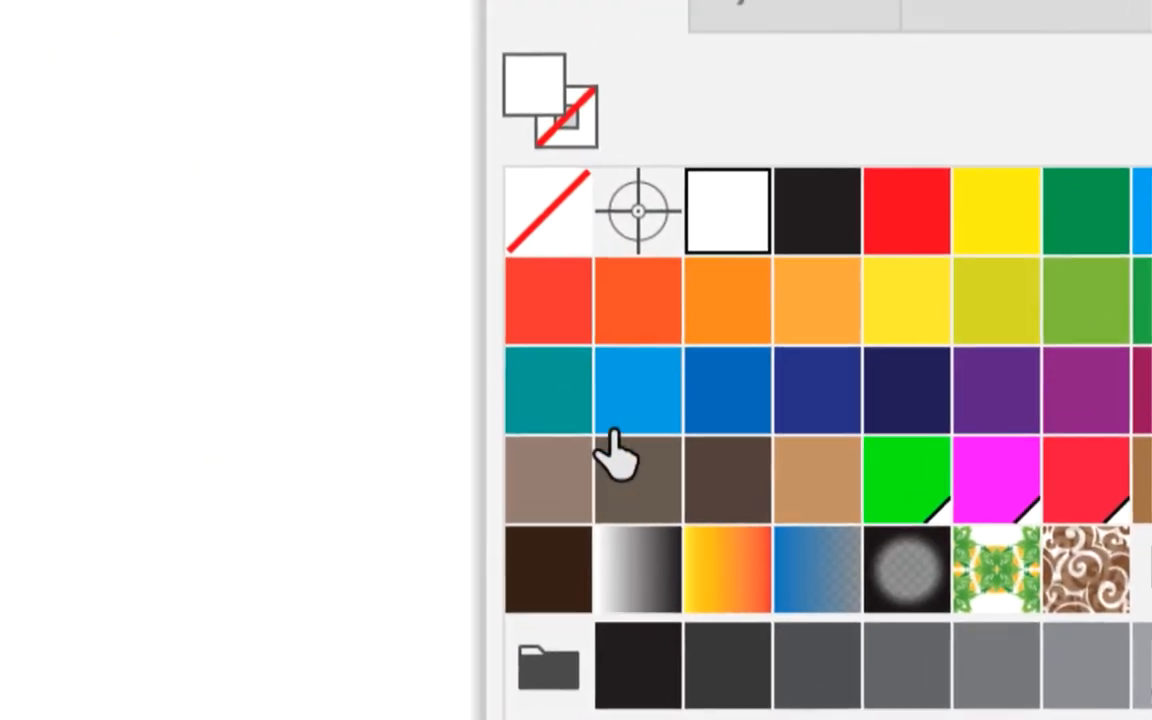
Step: Select the far-left dark leaf with the Direct Selection tool, and switch to the Group Selection tool (Sélection directe progressive)
mouse_move(605, 445)
mouse_down()
mouse_move(453, 381)
mouse_move(363, 290)
mouse_move(385, 318)
mouse_up()
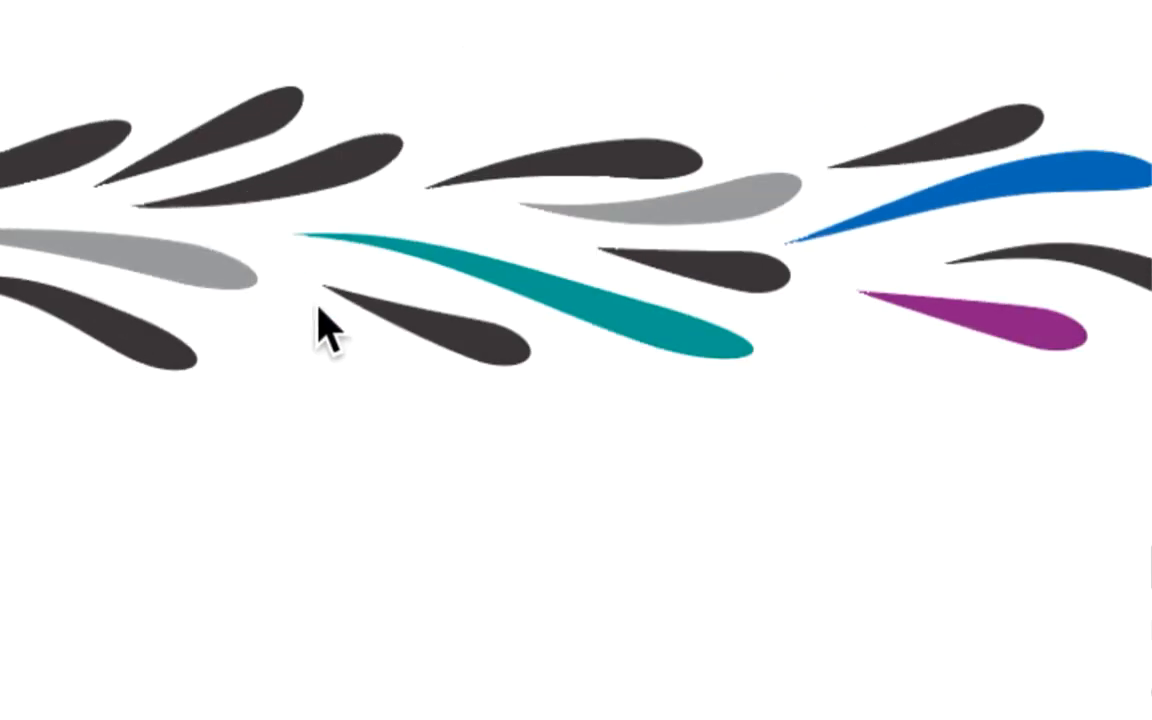
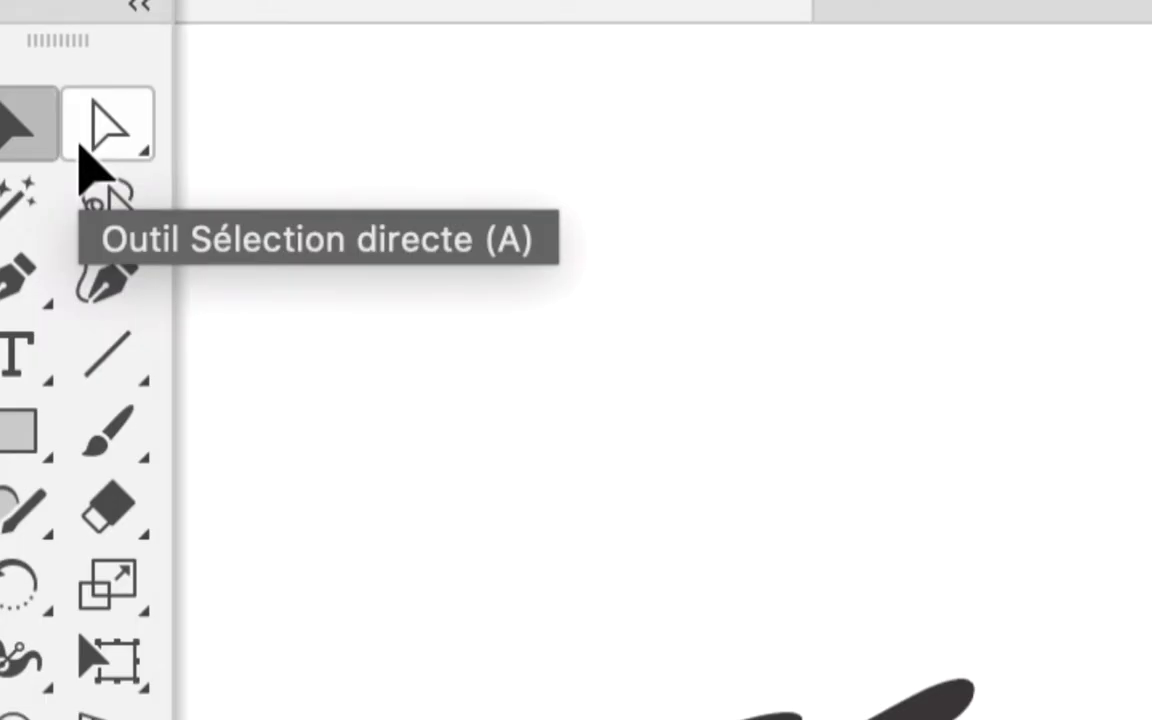
click(82, 145)
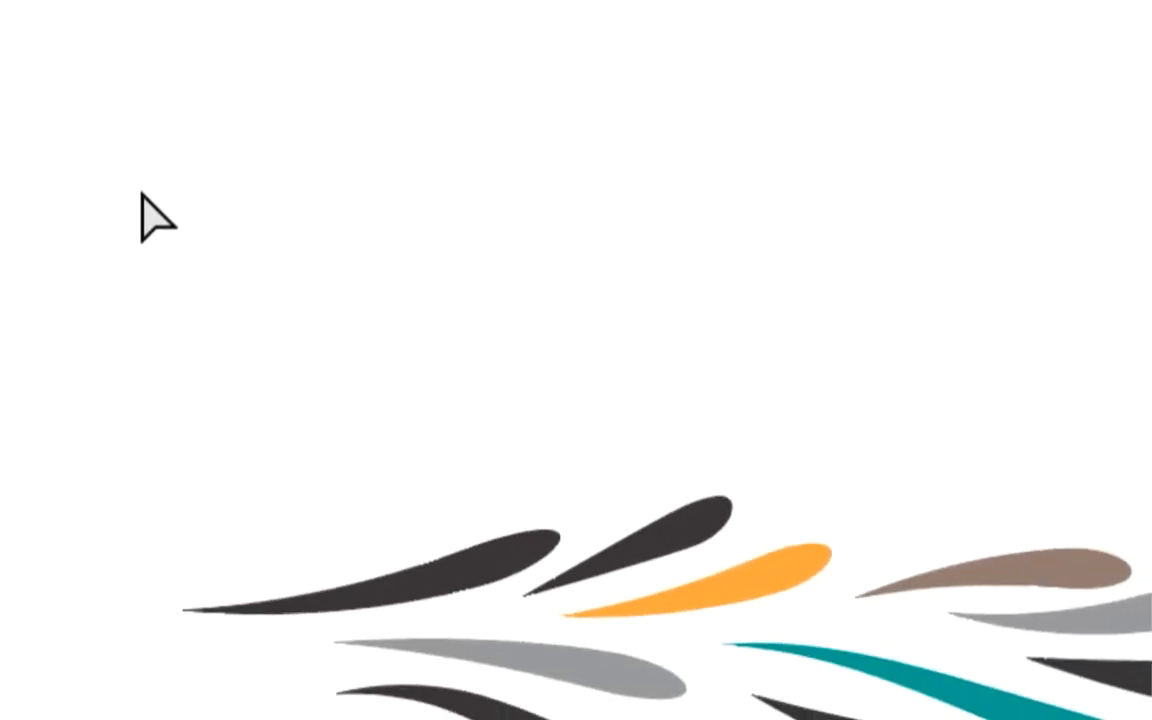
click(207, 275)
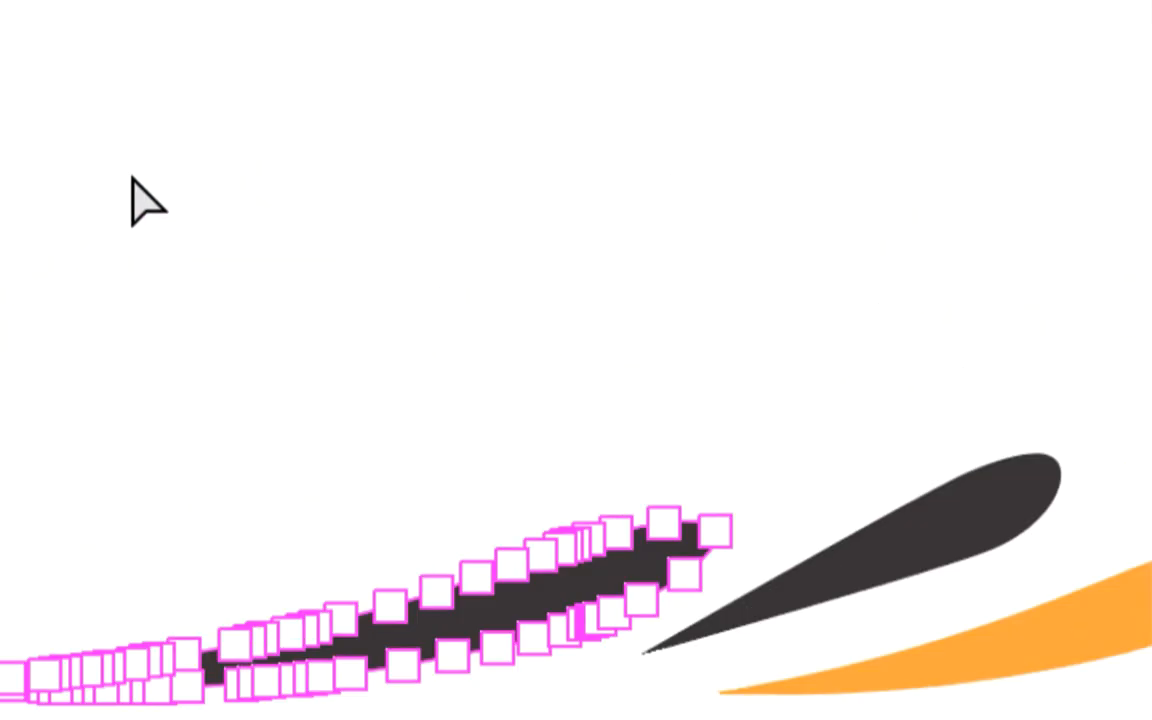
click(88, 156)
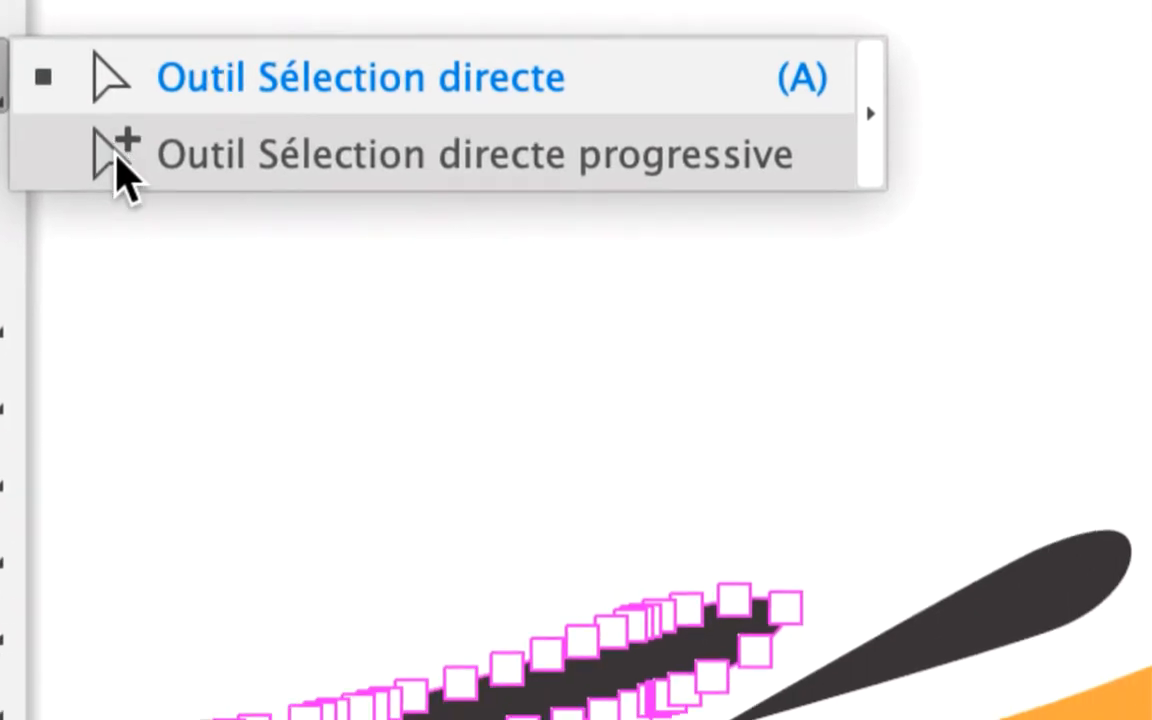
click(118, 178)
click(90, 155)
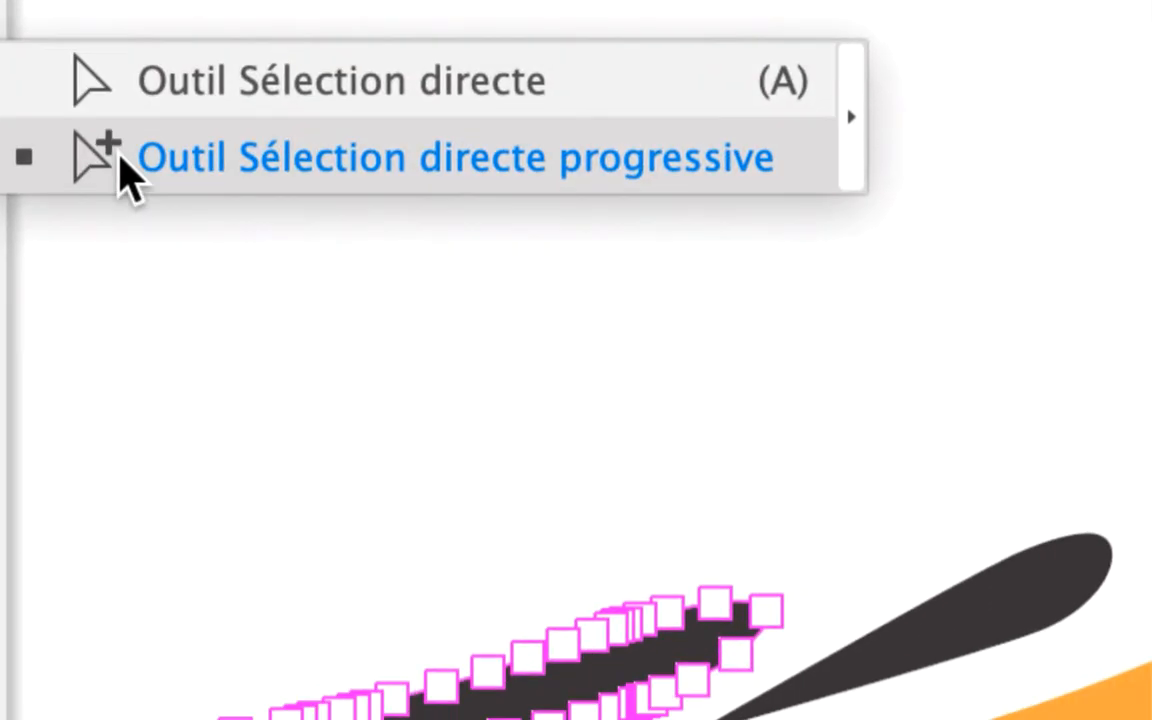
click(150, 212)
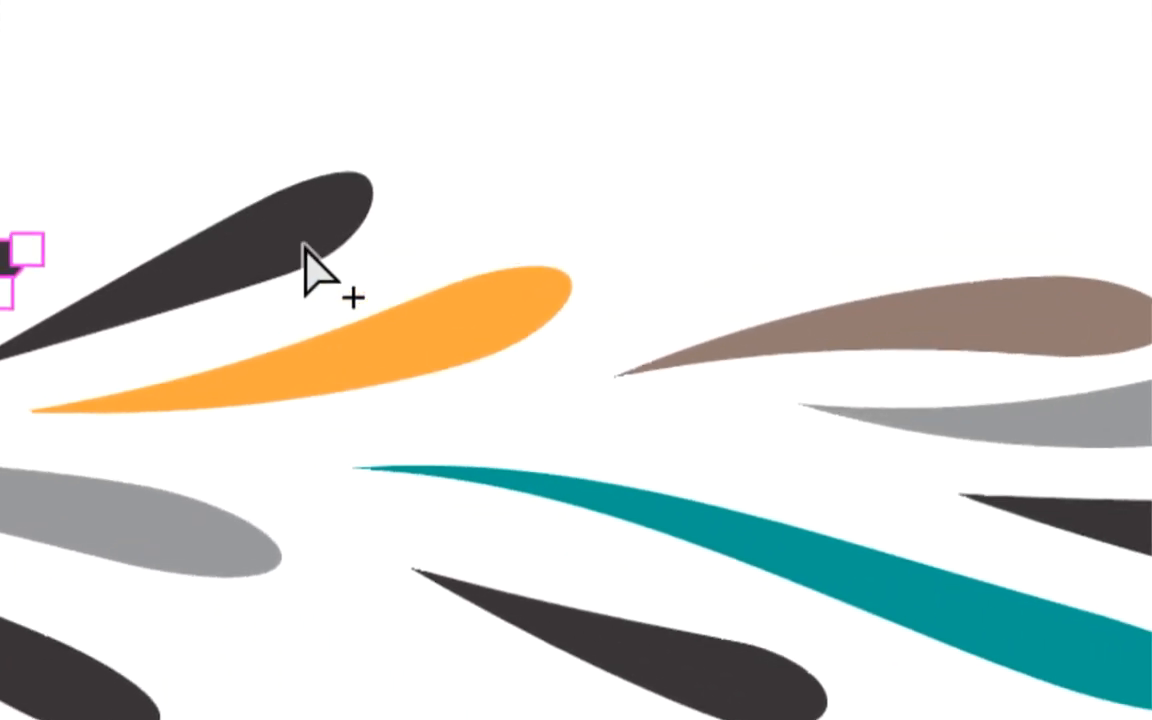
Step: Try selecting individual leaves with the Group Selection tool, and recolour the dark leaf just above the blue one hot pink
click(305, 249)
click(360, 335)
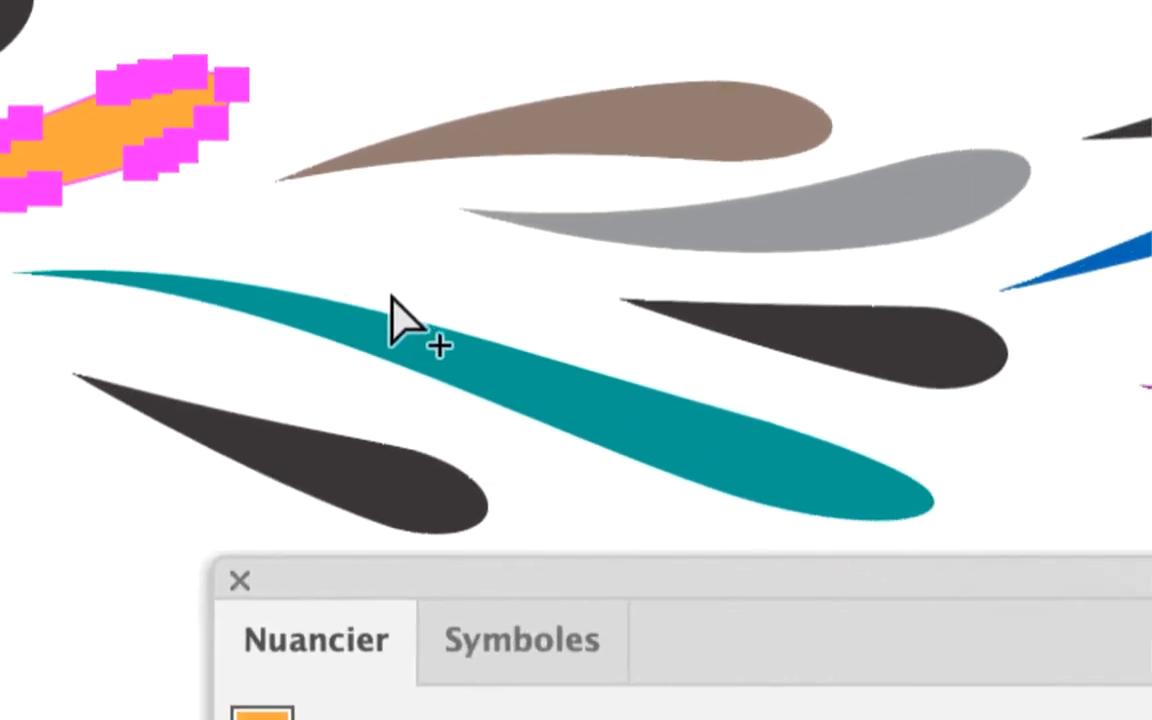
click(393, 306)
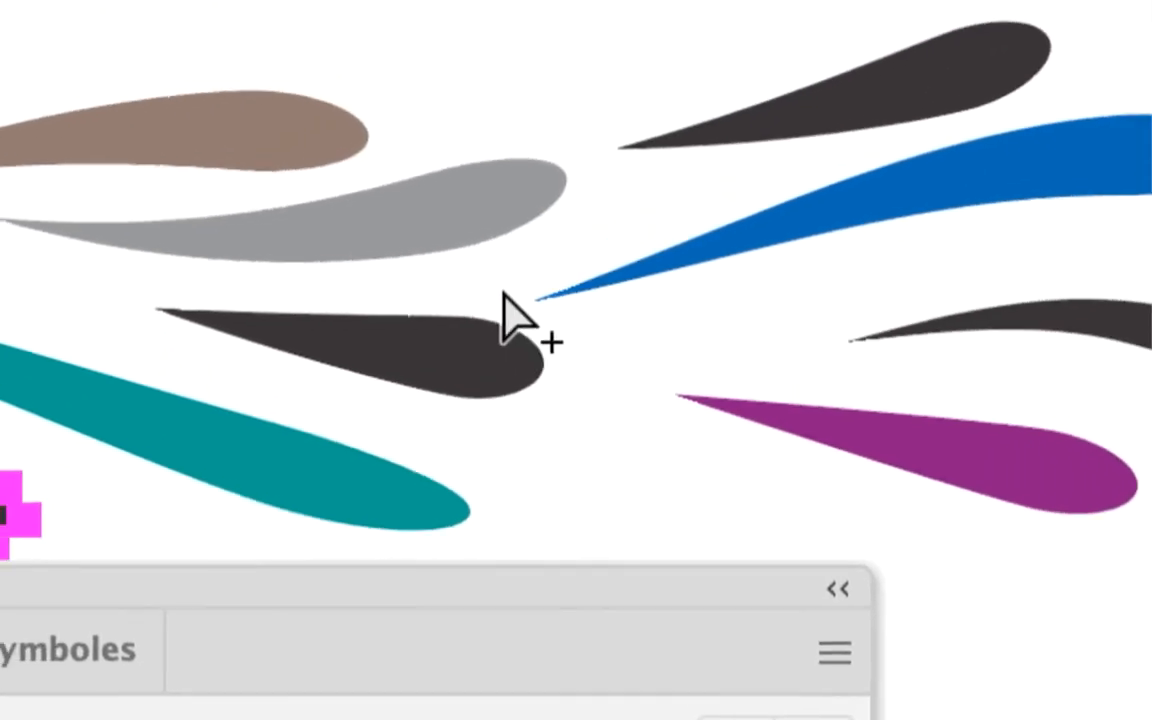
click(484, 223)
click(905, 95)
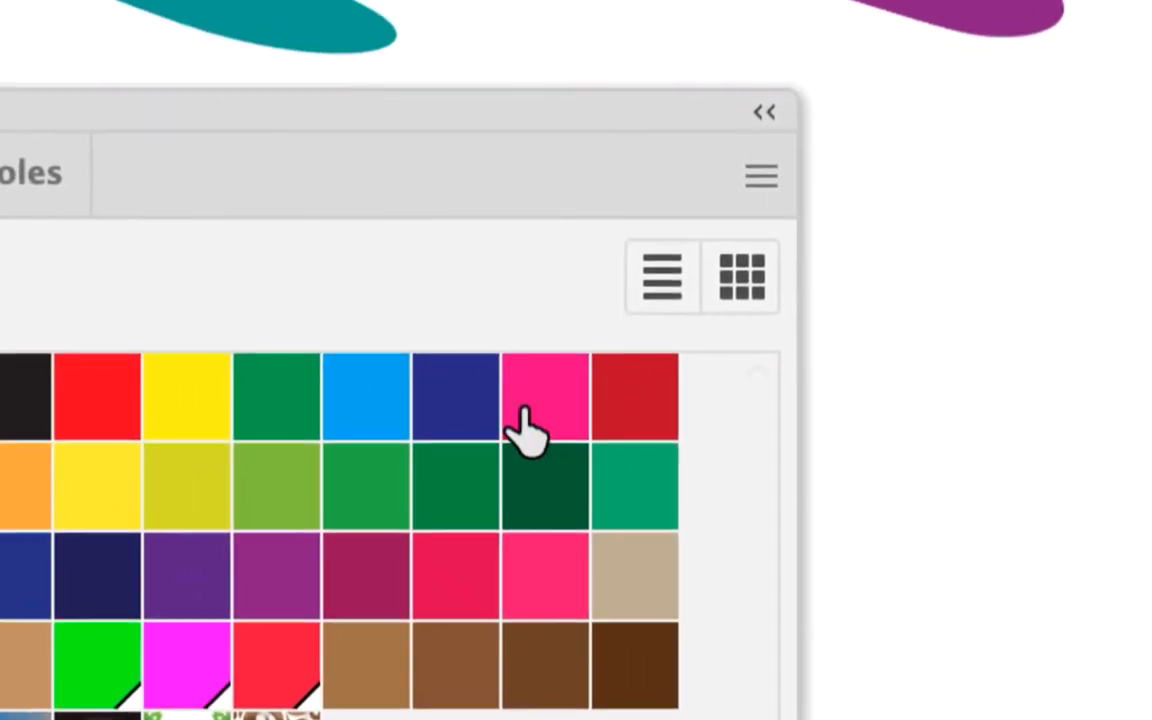
click(522, 410)
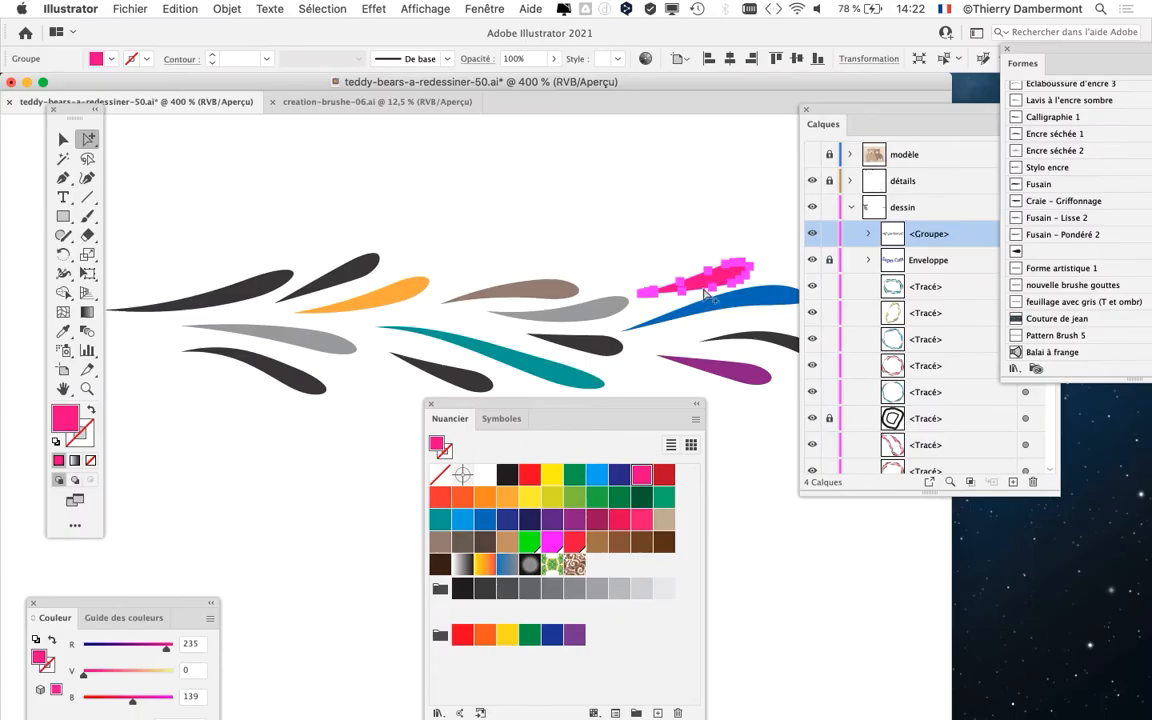
Step: Recolour the curved dark leaf beside the purple one yellow-green and the next lower dark leaf bright green
drag(556, 292, 362, 161)
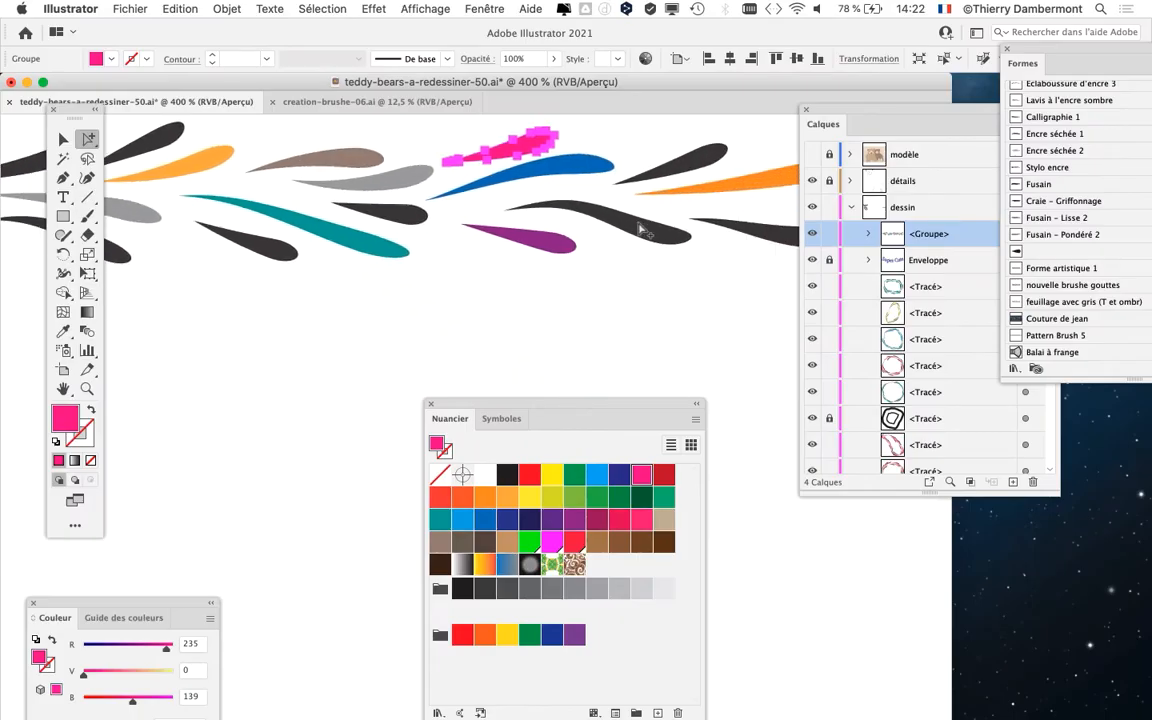
click(641, 228)
click(552, 497)
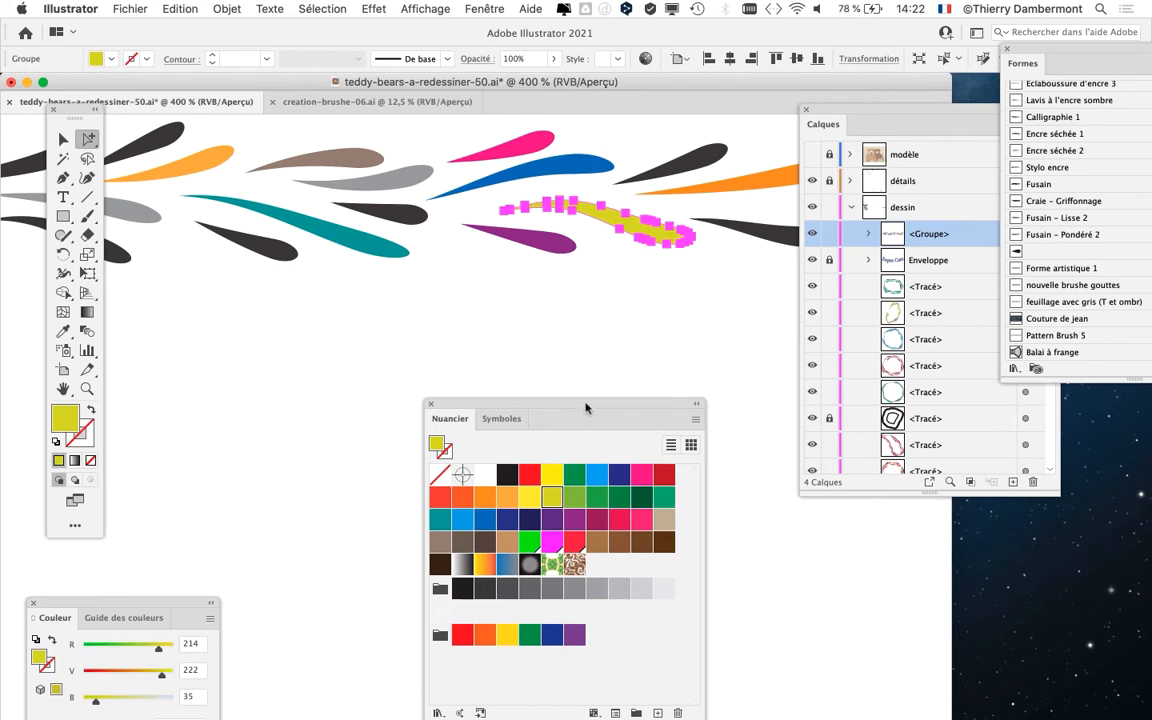
drag(586, 407, 518, 298)
click(692, 218)
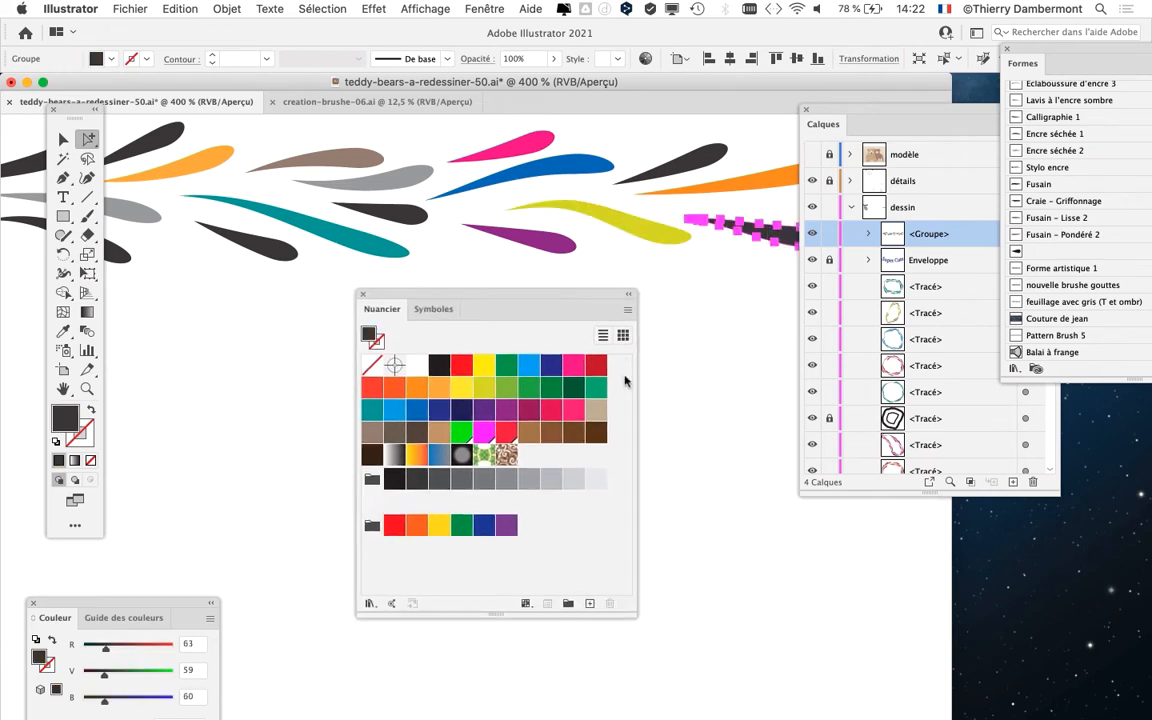
click(461, 433)
Step: Recolour the tip leaves of the foliage: the grey one magenta, the upper dark one red and the lower dark one tan
drag(715, 338, 453, 353)
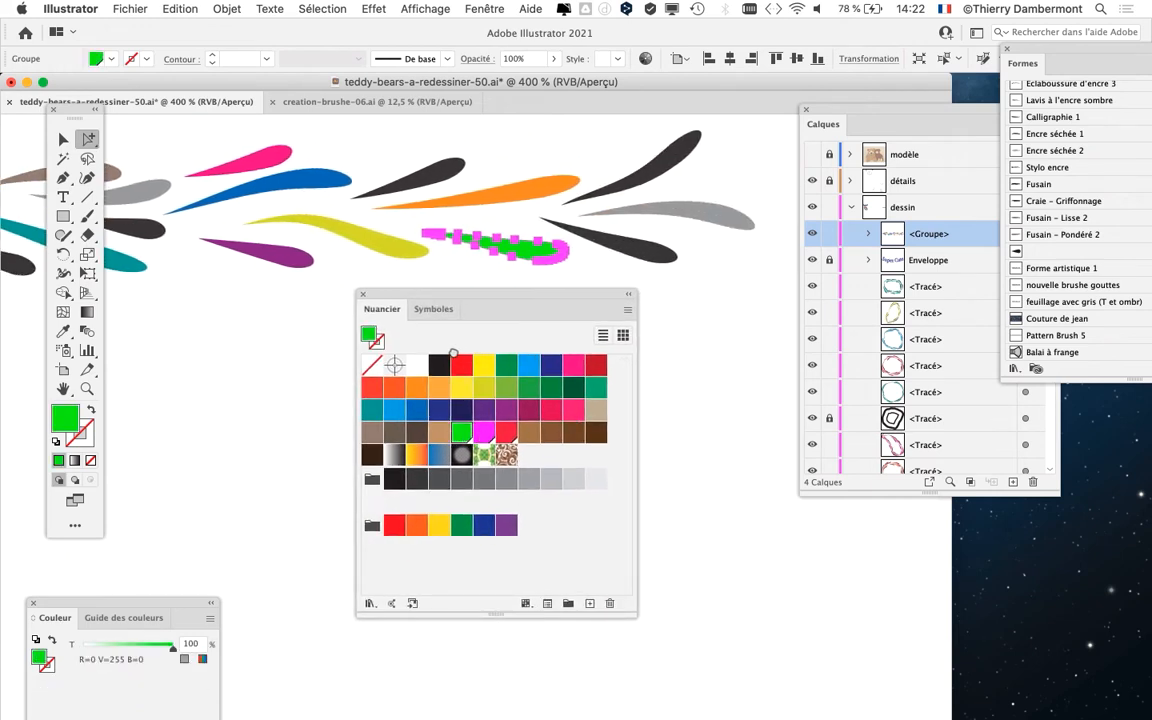
click(650, 213)
click(483, 432)
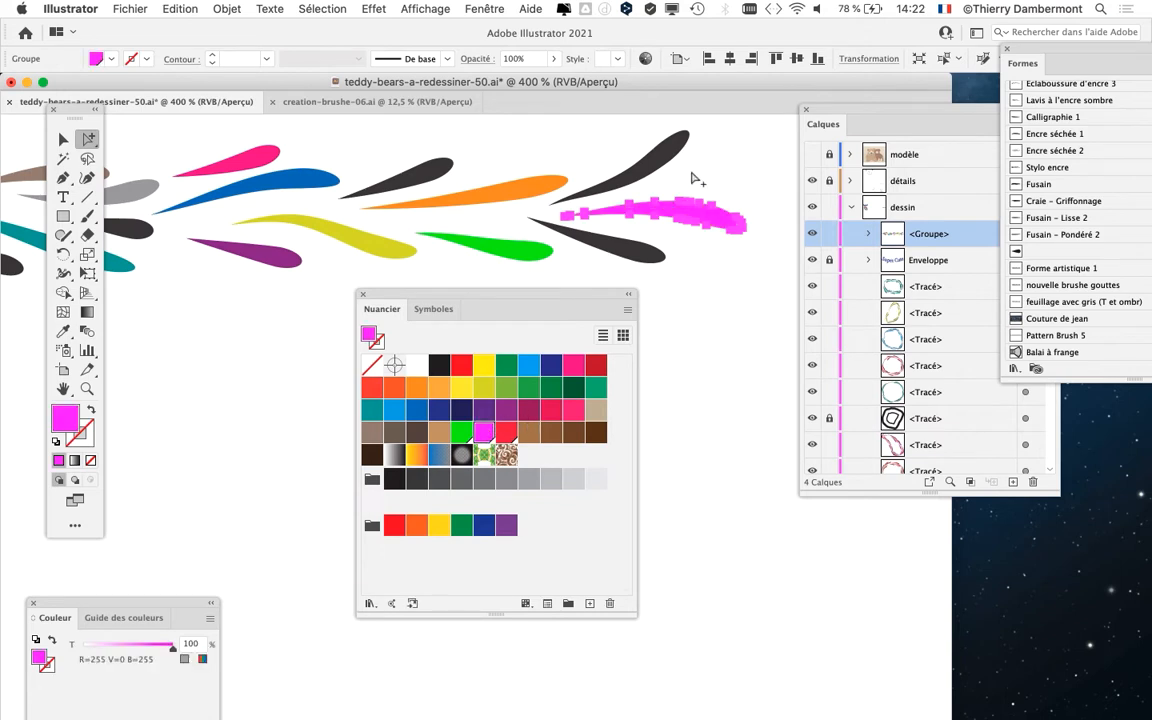
click(640, 158)
click(506, 432)
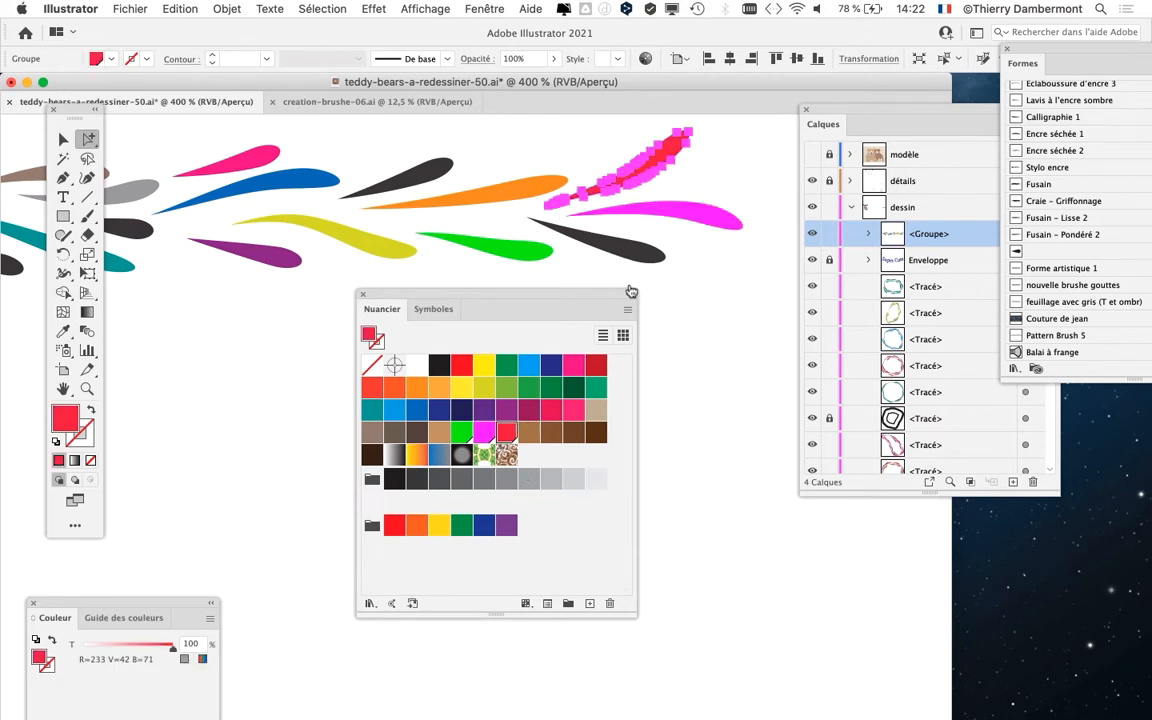
click(605, 243)
click(440, 432)
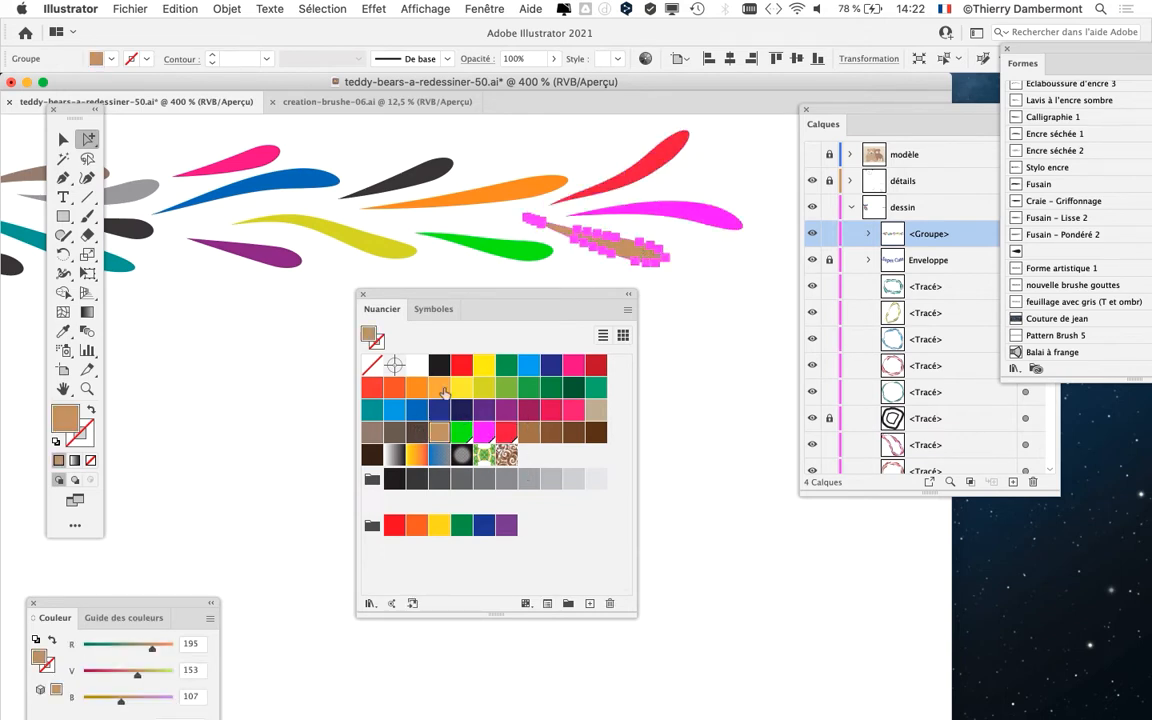
Step: At the foliage's opposite end, recolour the upper outermost dark leaf tan and the lower dark leaf dark blue
scroll(553, 200, left, 10)
click(258, 153)
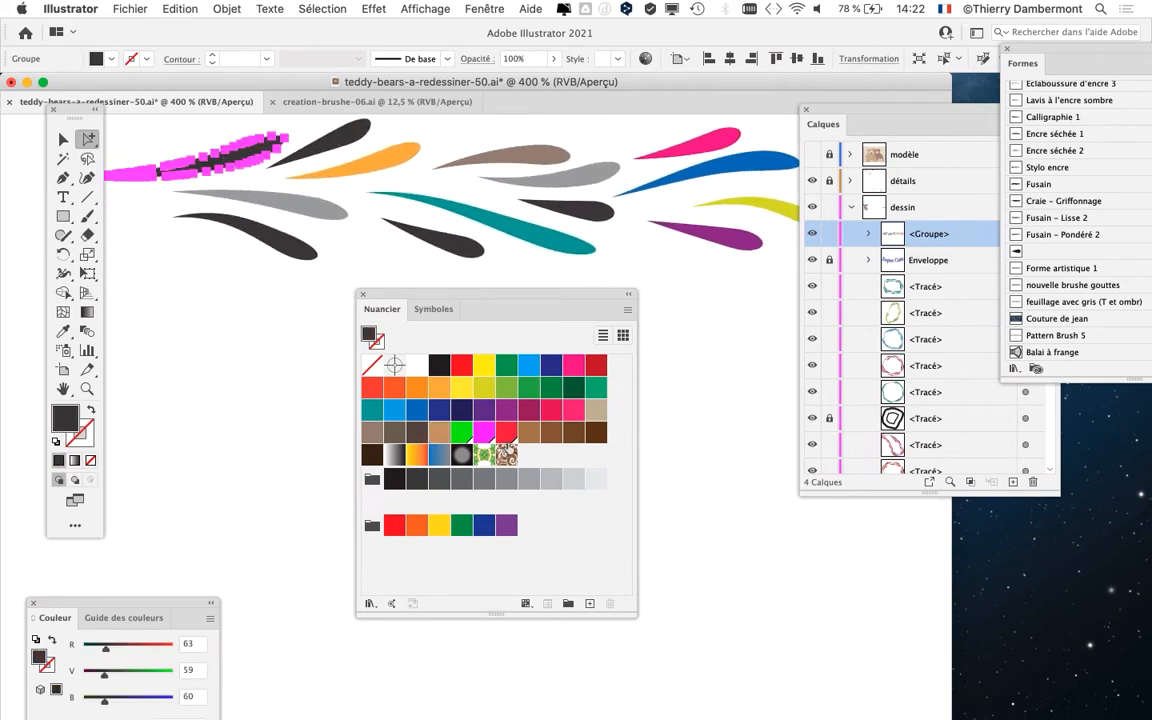
click(440, 432)
click(286, 253)
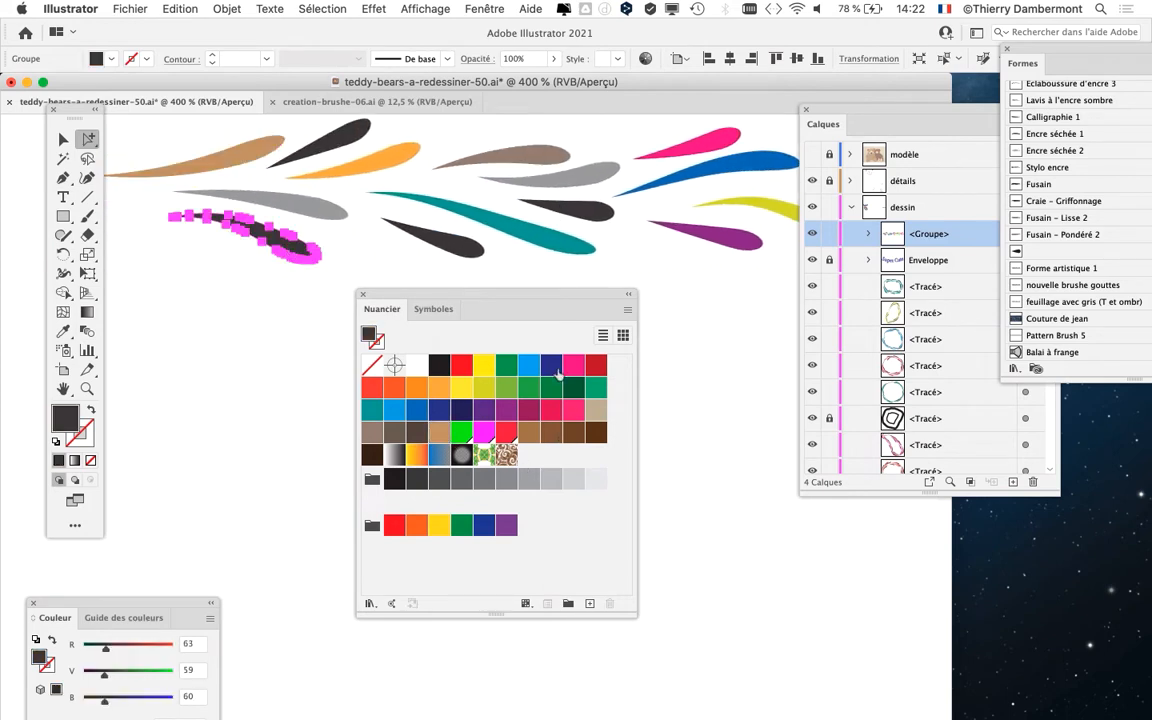
click(461, 410)
Step: Recolour the dark leaf above the light orange one and the dark leaf below the teal one light blue, then deselect
click(340, 160)
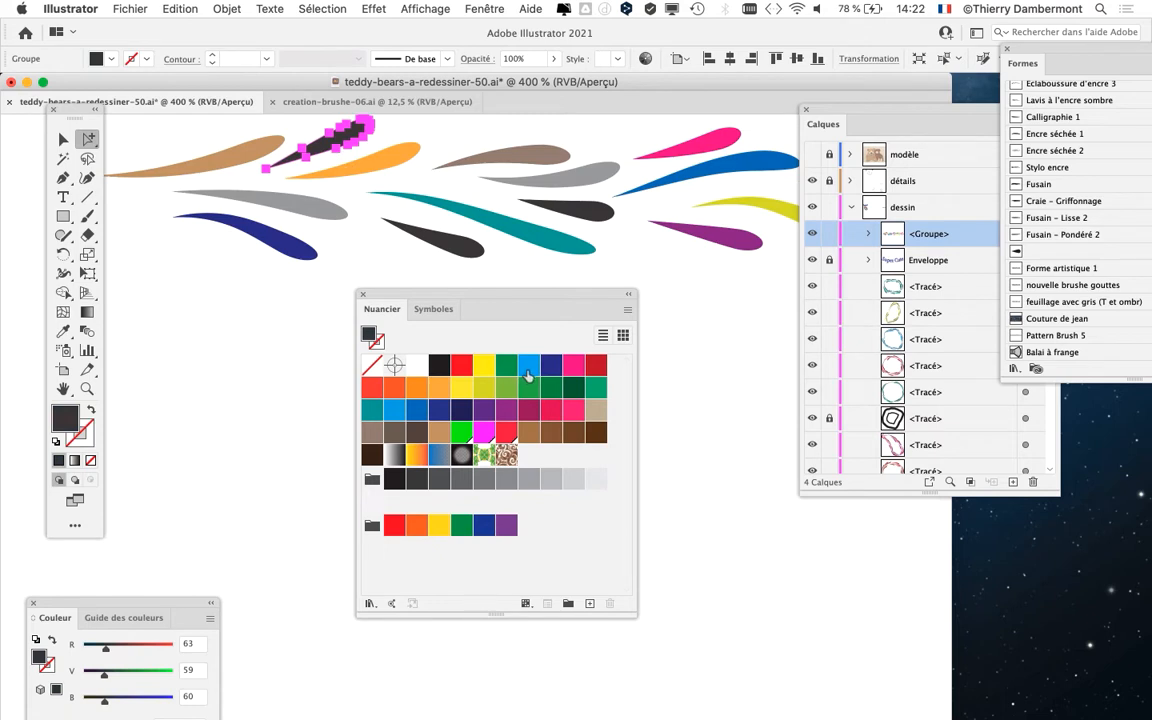
click(528, 365)
click(265, 325)
click(476, 250)
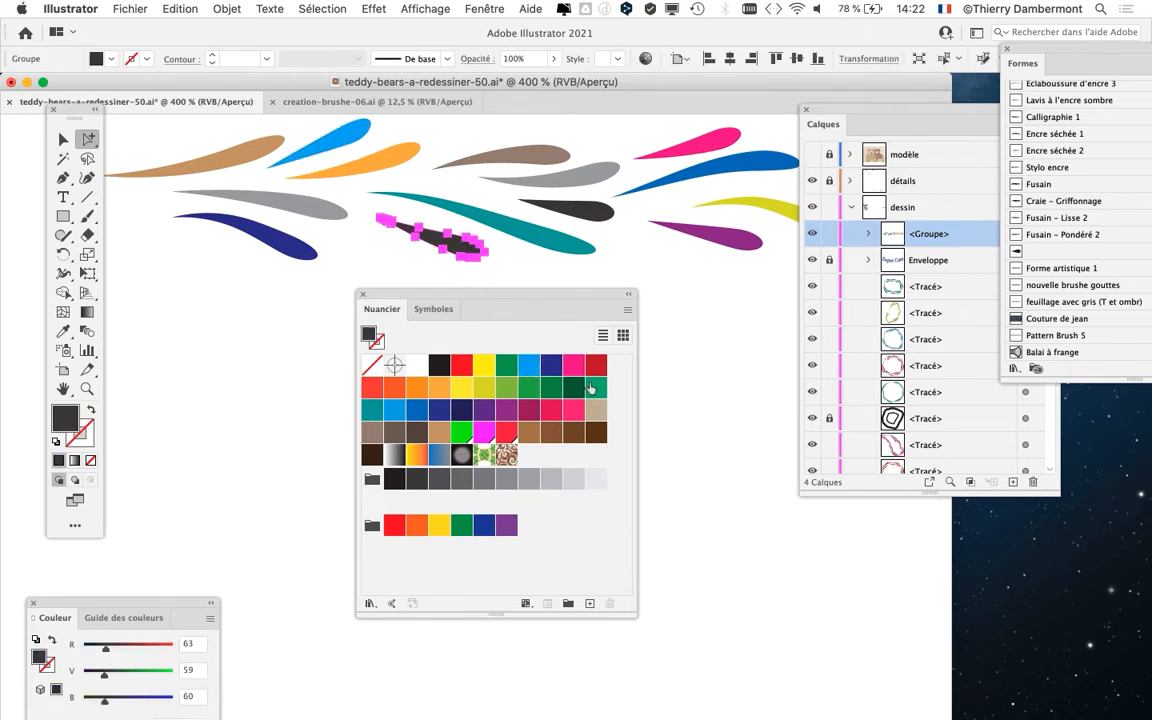
click(528, 365)
click(650, 358)
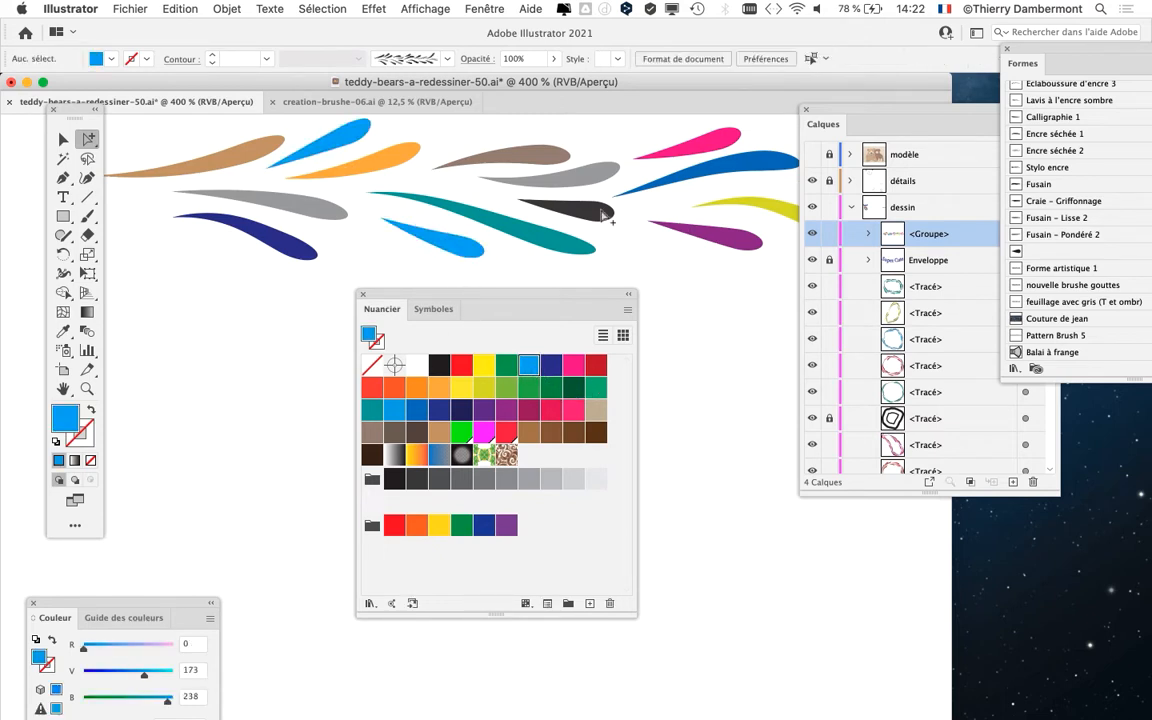
Step: Save the document as teddy-bears-a-redessiner-51.ai in the teddy bear 13 folder, in Illustrator 2020 format
scroll(692, 334, down, 2)
drag(710, 240, 460, 181)
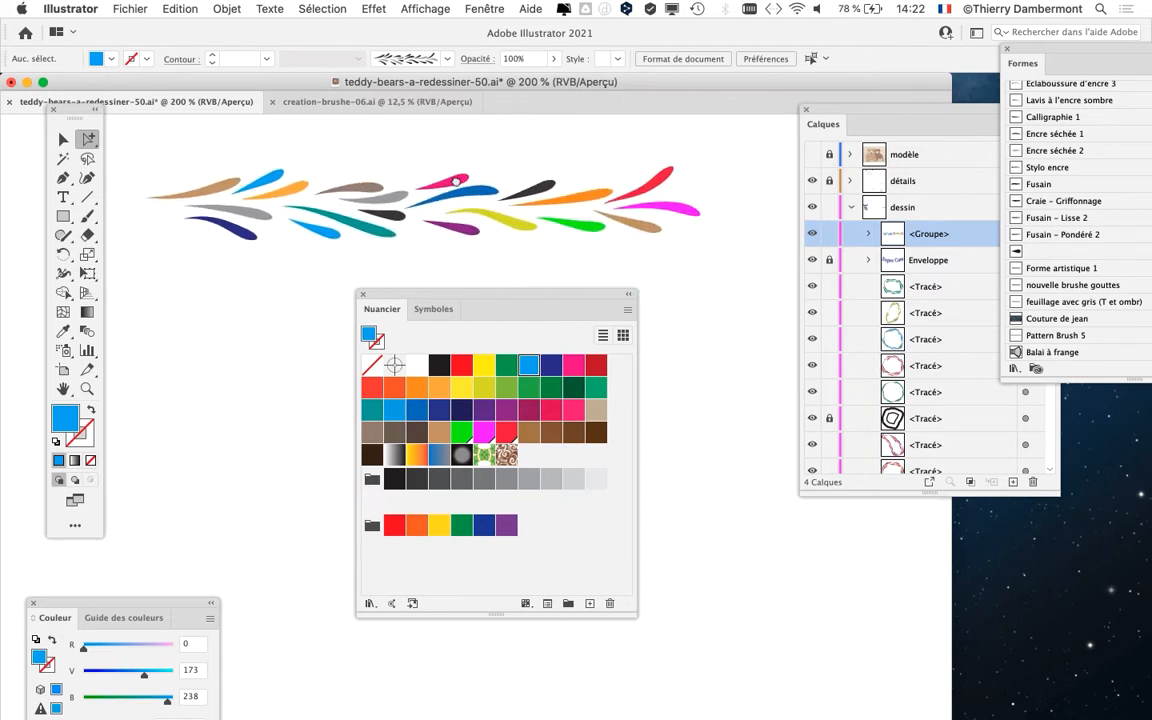
drag(472, 297, 578, 316)
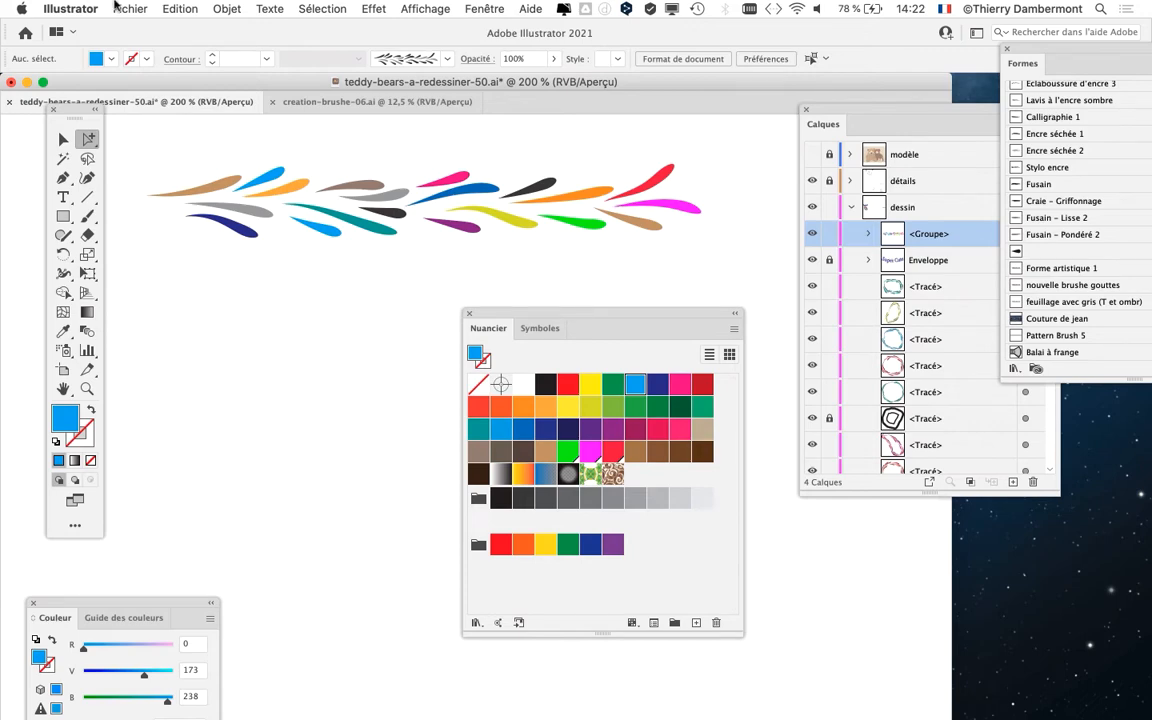
click(115, 8)
click(150, 159)
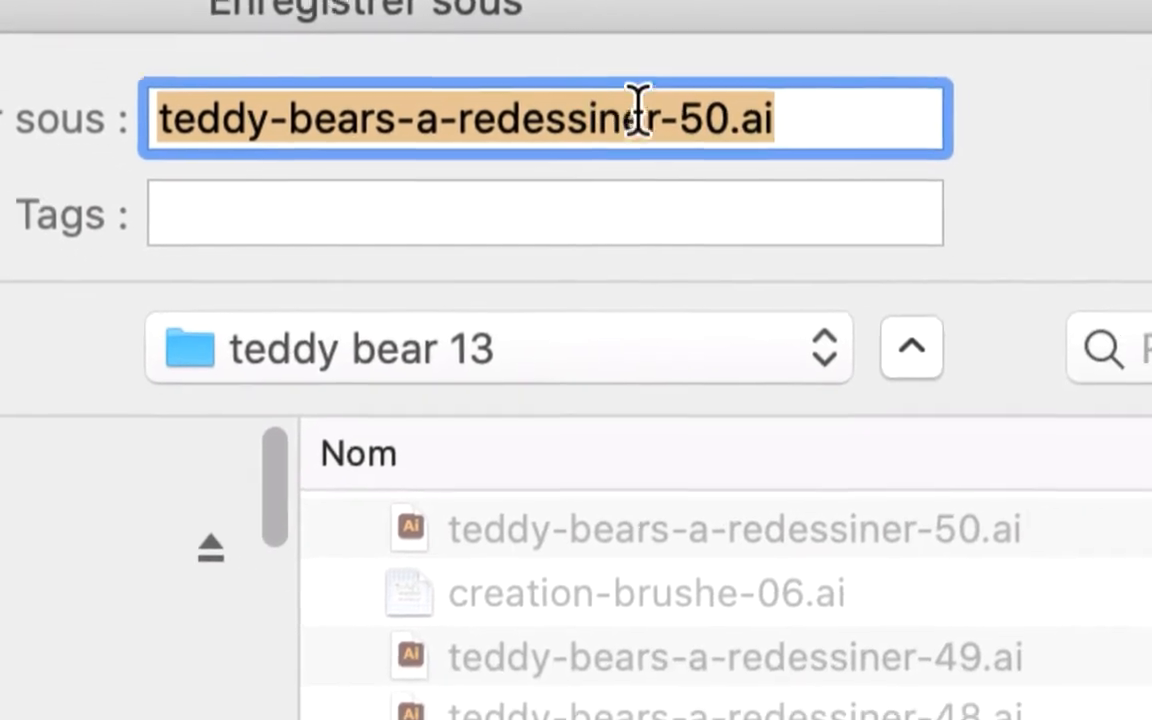
click(796, 208)
drag(806, 211, 810, 232)
drag(652, 120, 653, 116)
text(1)
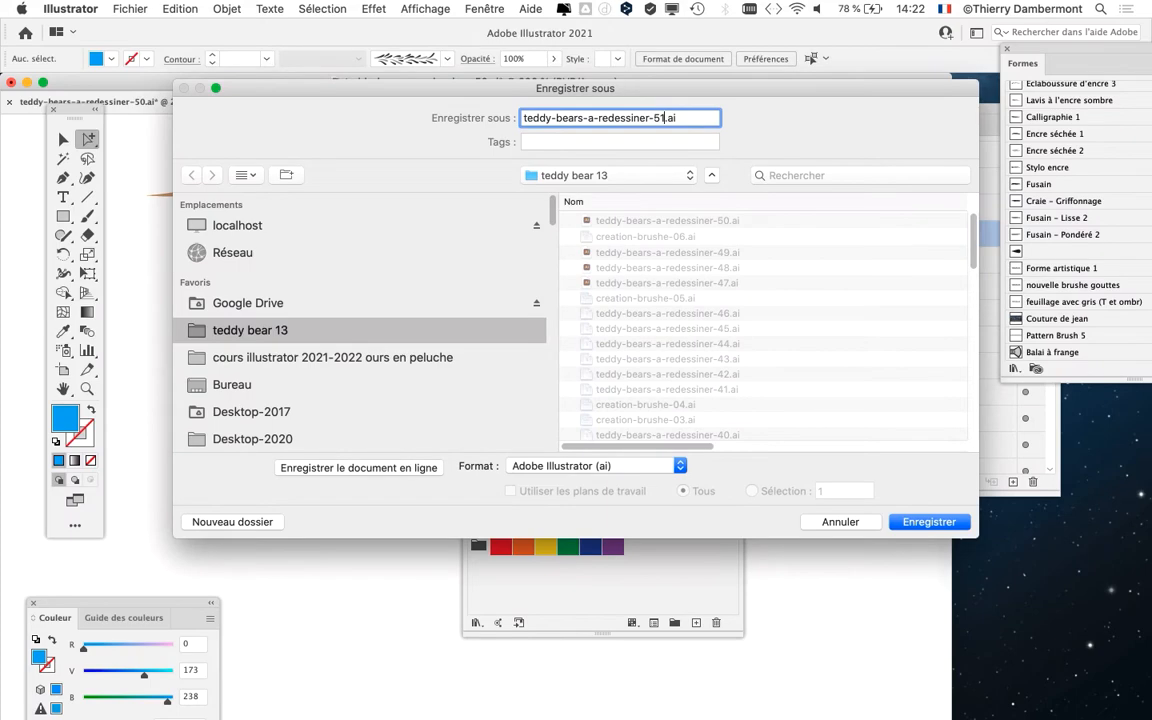
key(Return)
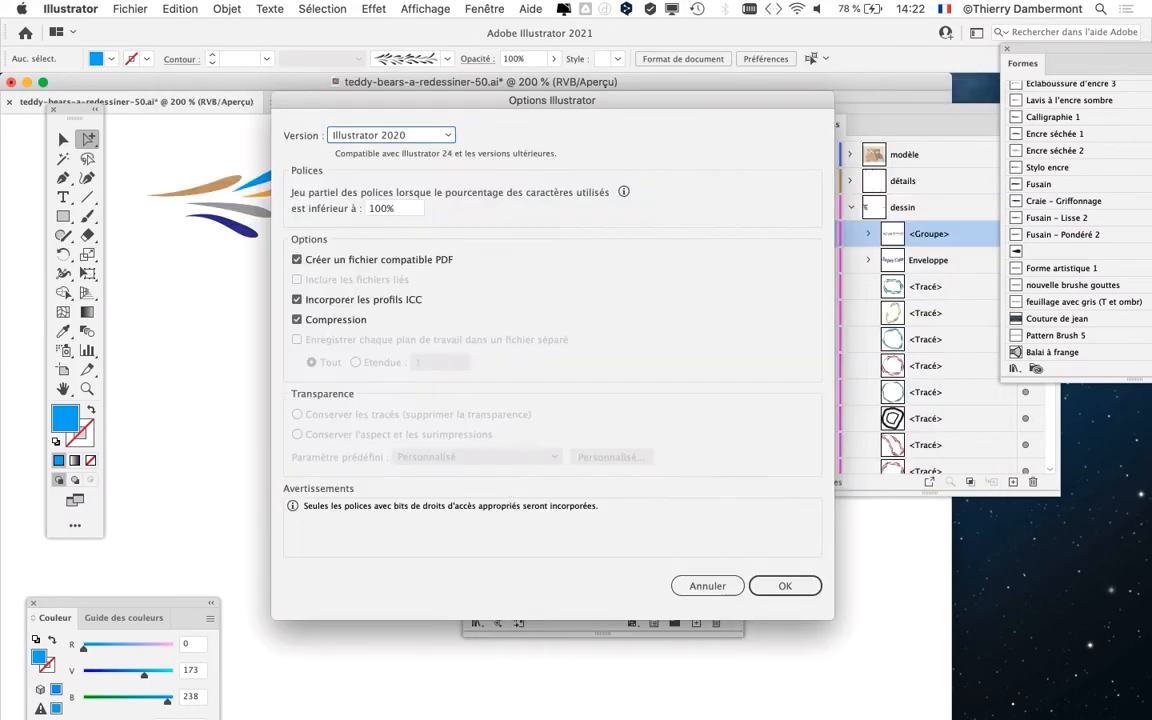
key(Return)
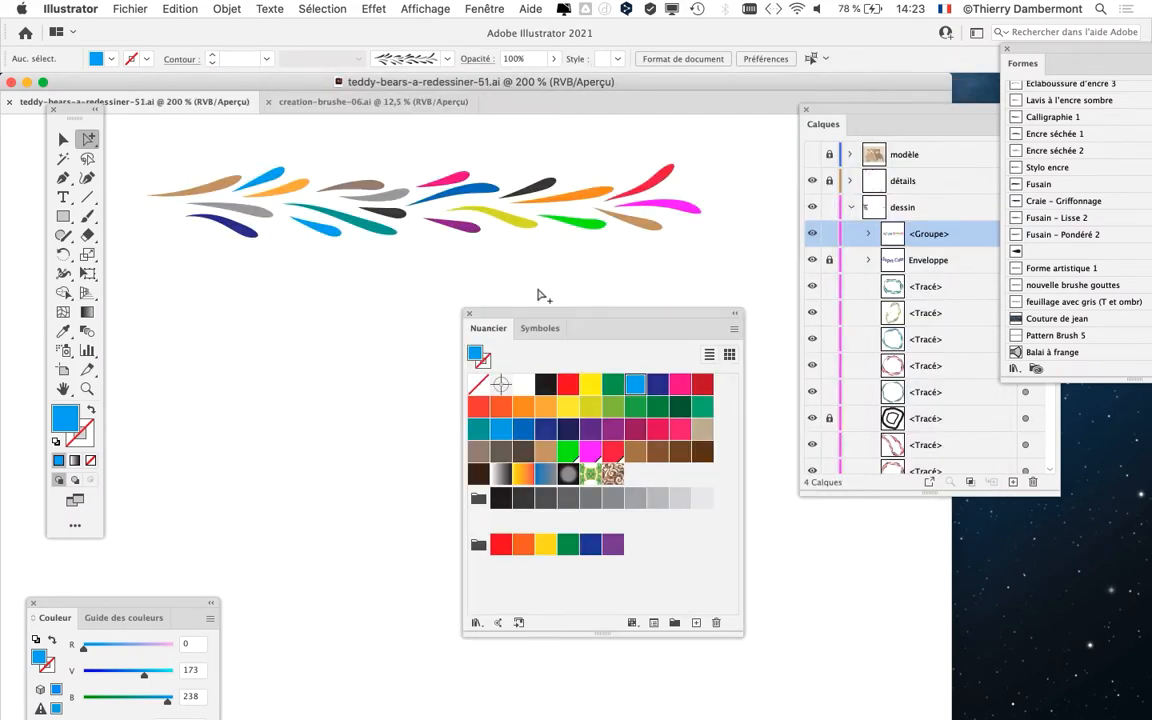
Step: Arrange the Brushes and Layers panels clear of the artwork and check that the foliage selects as one group
drag(829, 118, 884, 508)
drag(1037, 52, 837, 120)
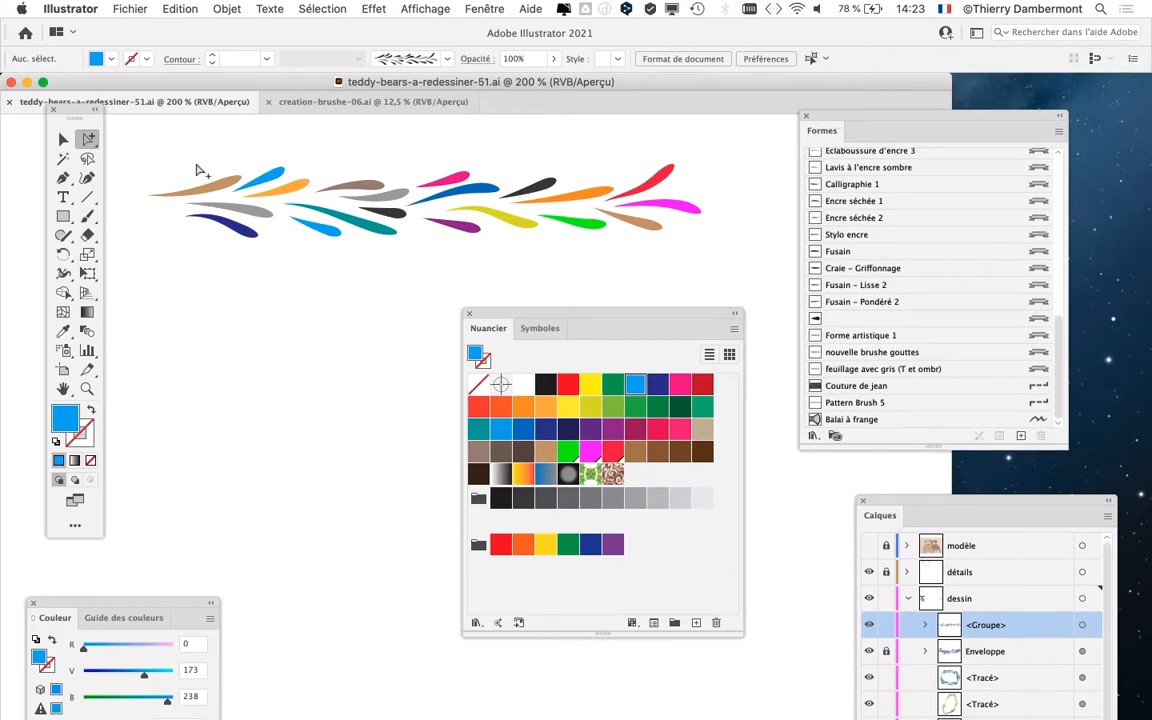
click(62, 143)
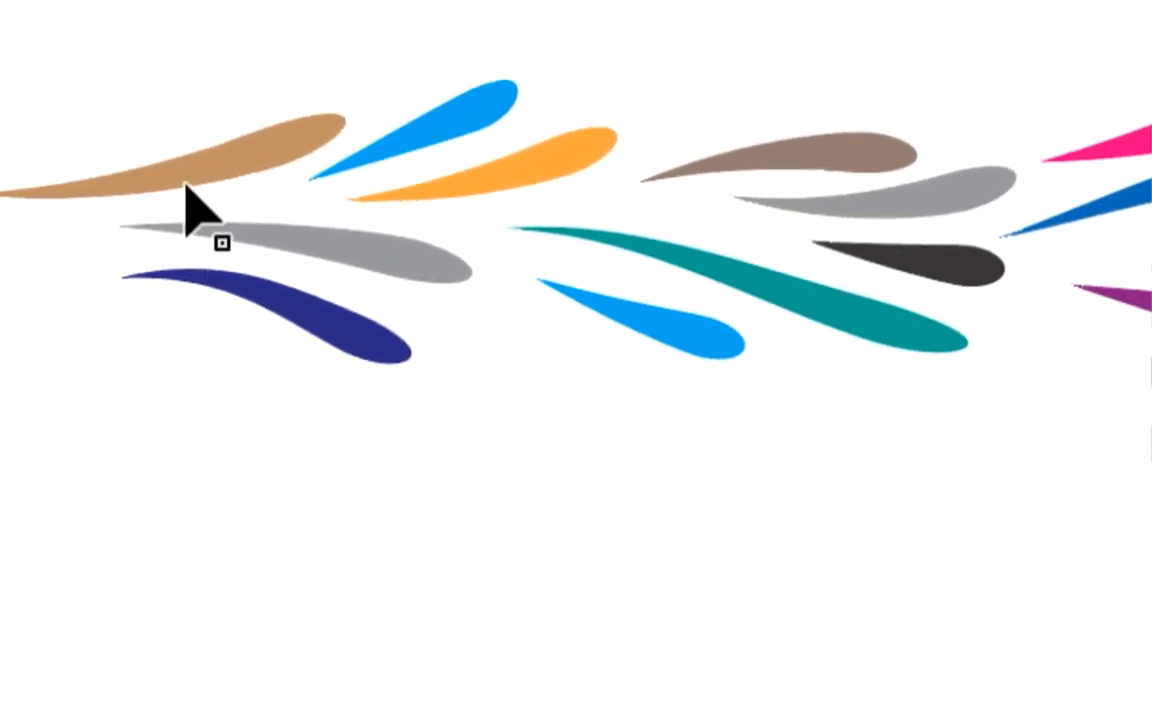
click(633, 351)
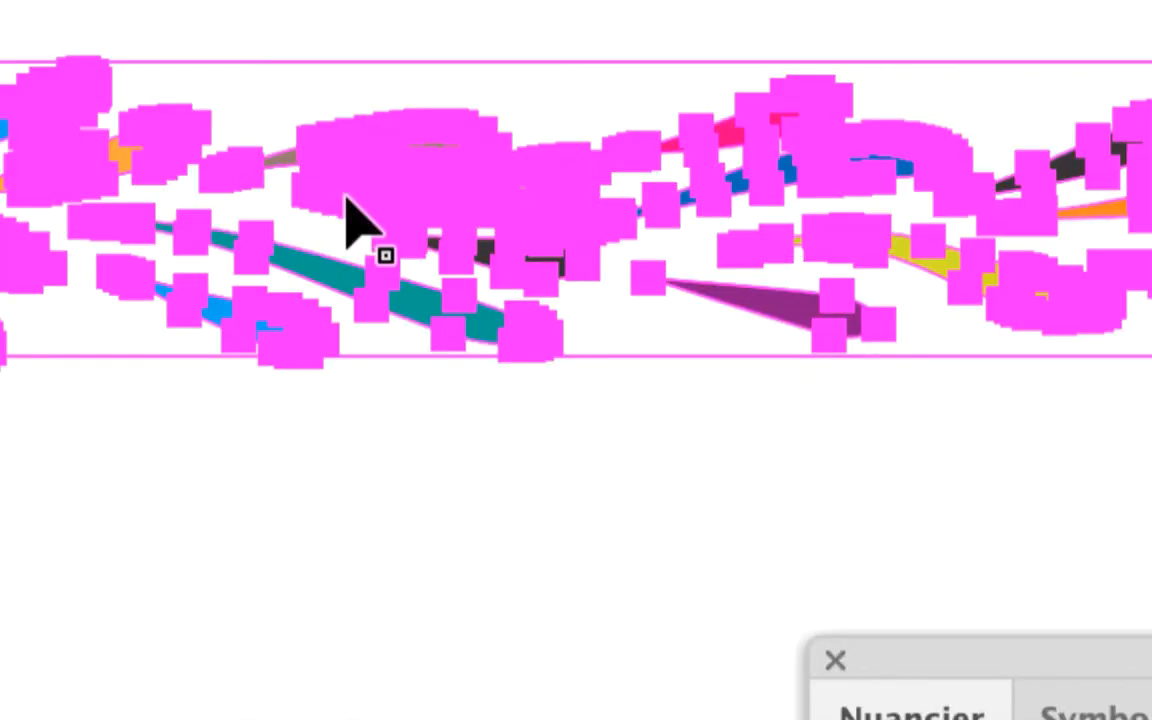
key(ctrl+shift+a)
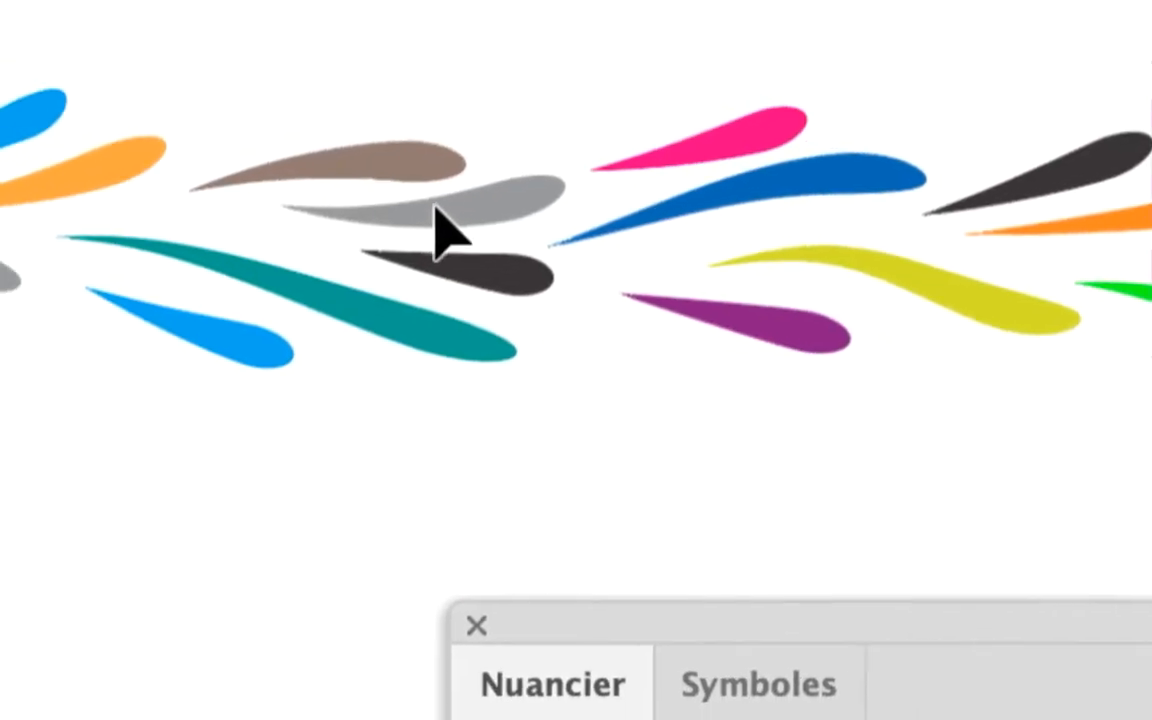
Step: Create an art brush (Forme artistique) from the multicoloured foliage group, with the colorization mode set to Sans
mouse_move(435, 205)
mouse_down()
mouse_move(769, 296)
mouse_move(793, 334)
mouse_move(835, 347)
mouse_move(802, 337)
mouse_move(802, 301)
mouse_move(800, 337)
mouse_up()
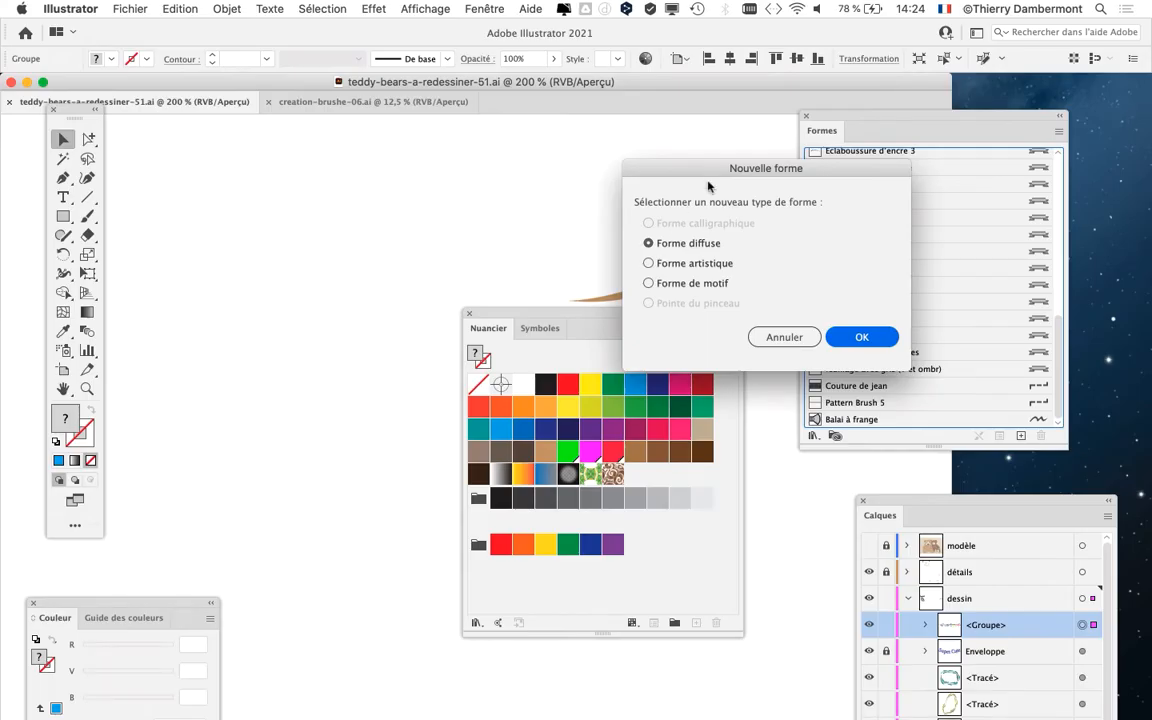
drag(636, 161, 268, 33)
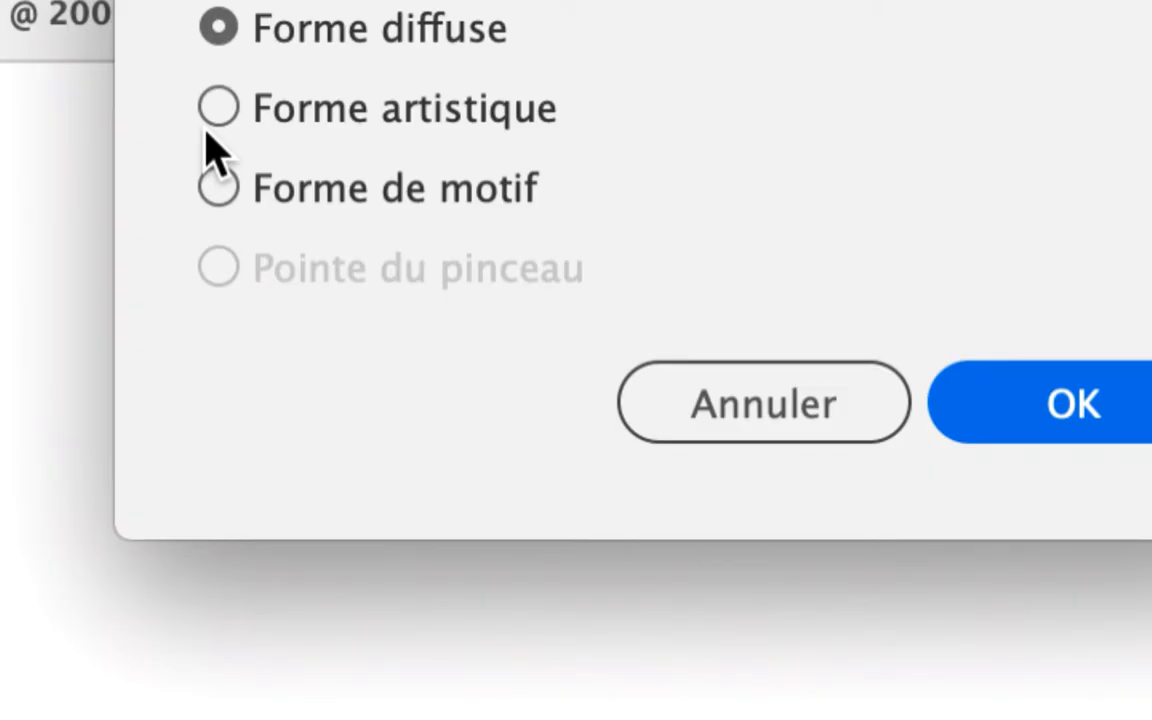
click(218, 110)
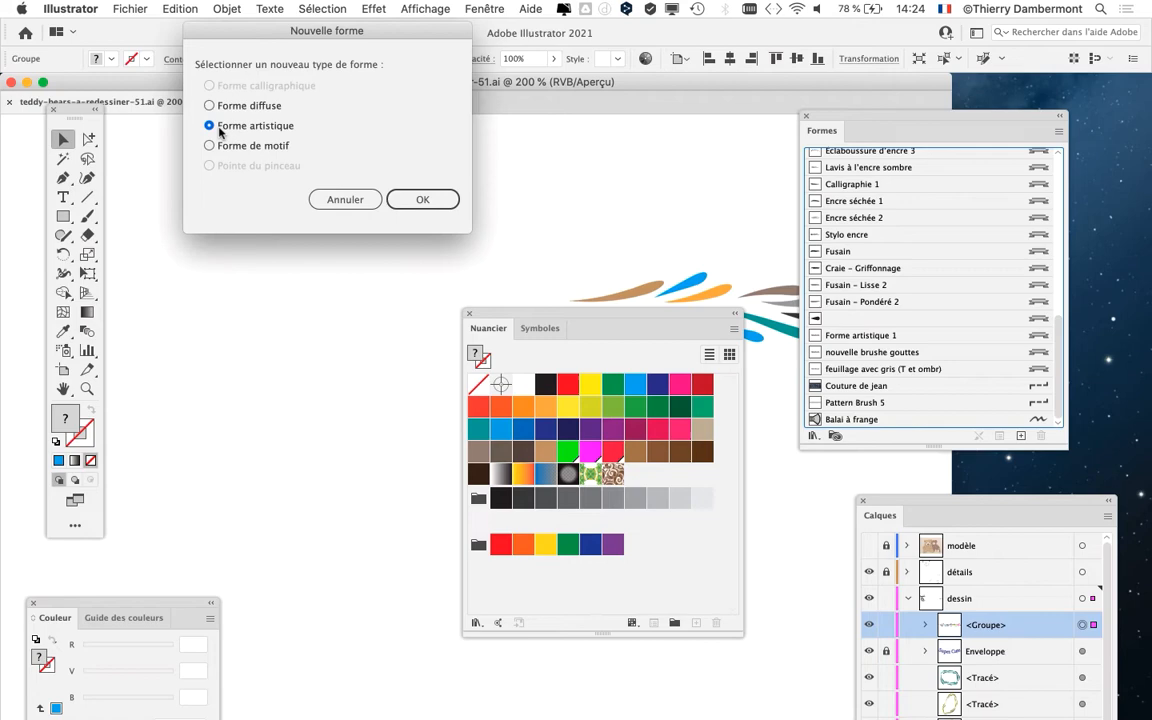
click(446, 205)
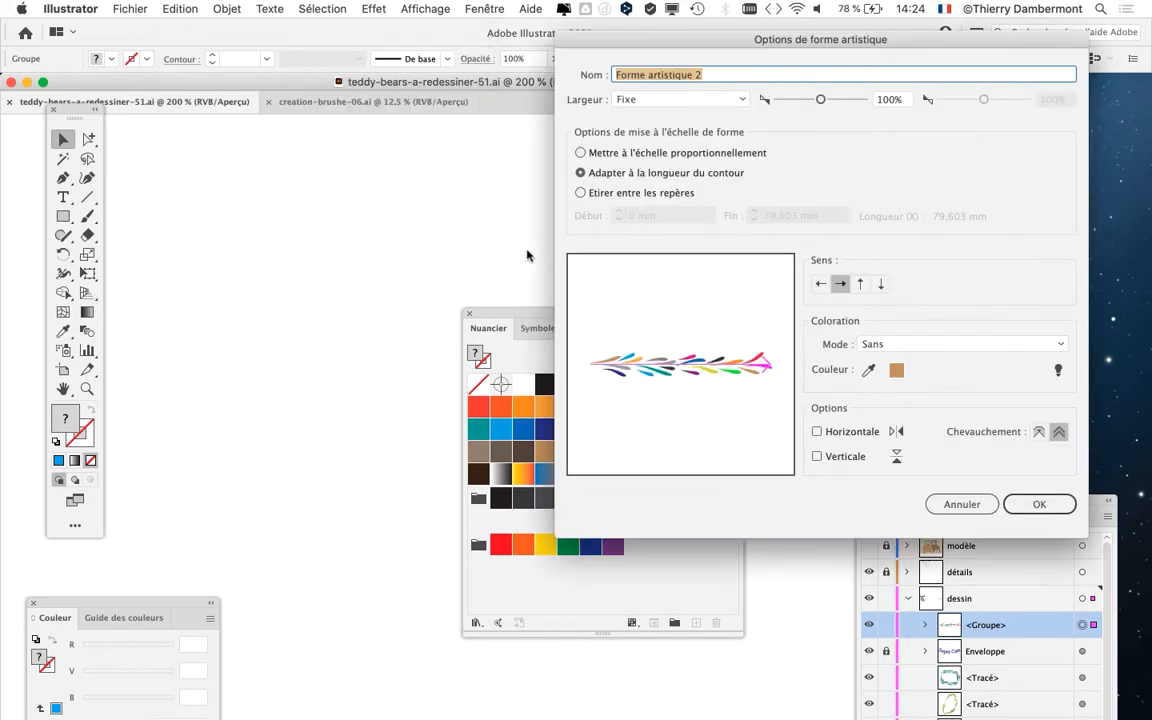
drag(796, 47, 673, 28)
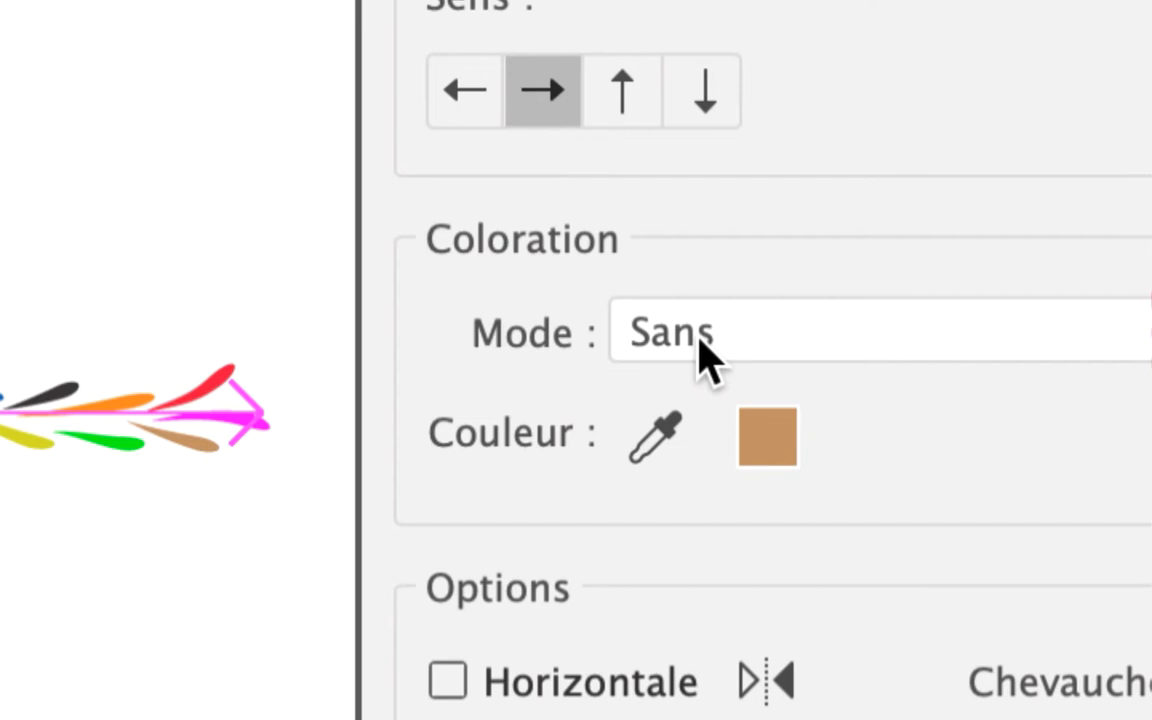
click(703, 355)
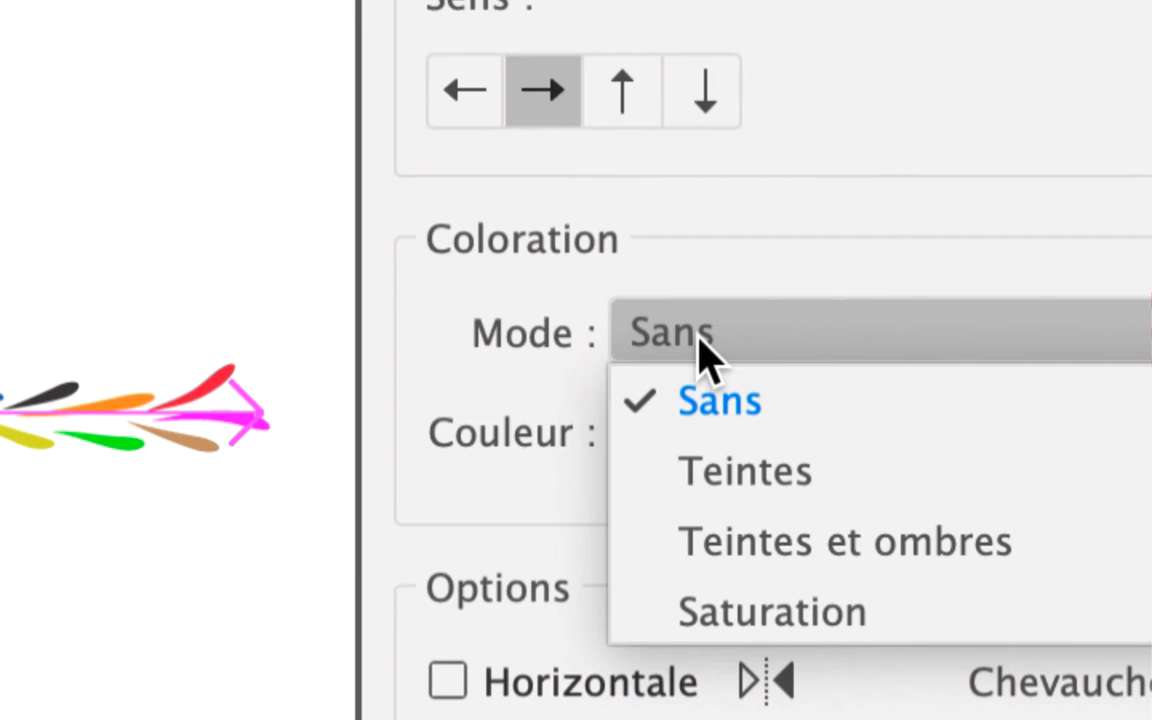
click(700, 350)
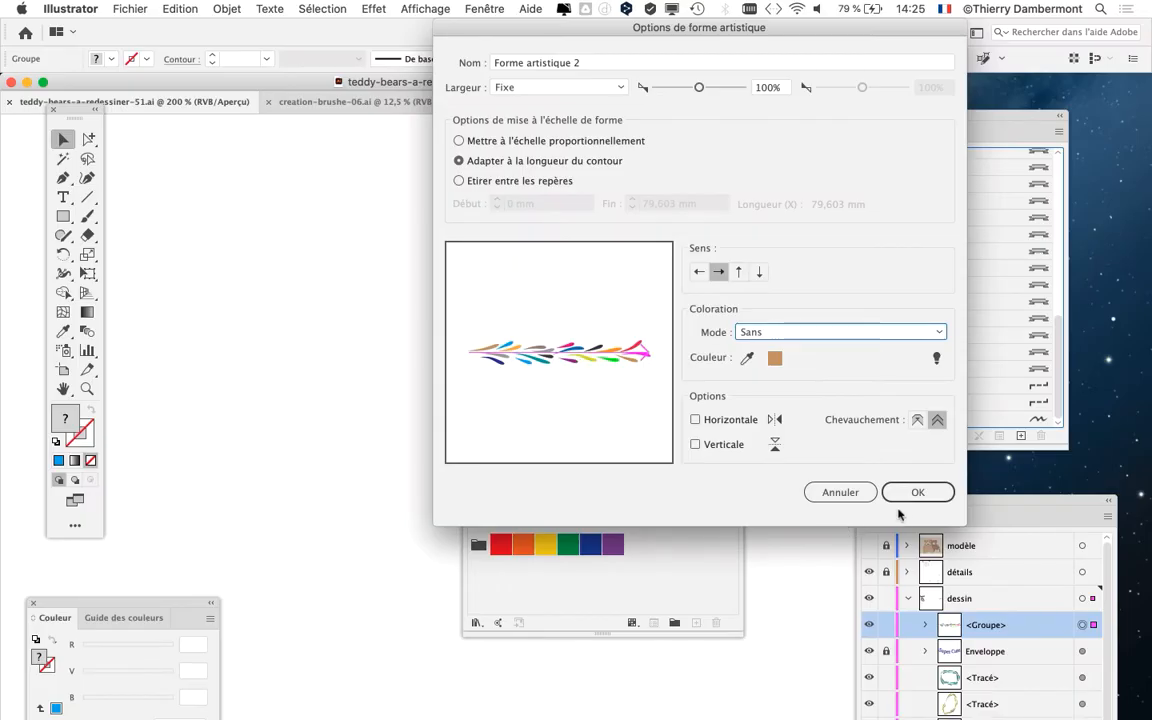
click(900, 490)
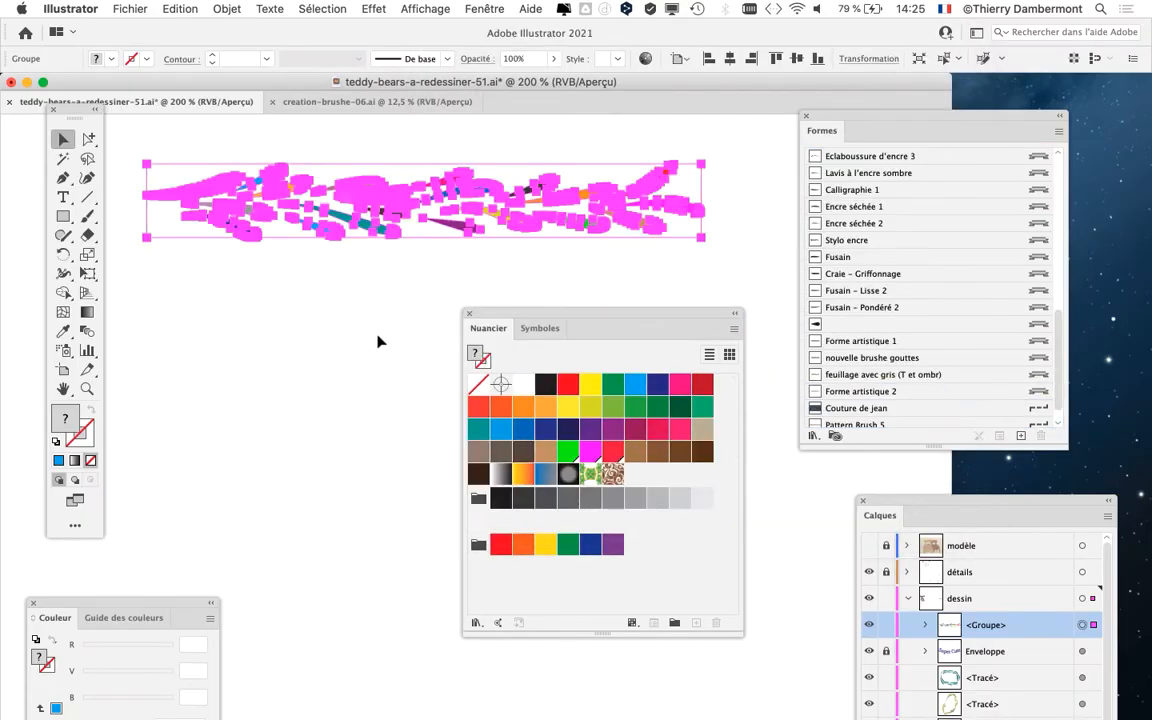
Step: Try applying the Forme artistique 2 brush to the selected foliage group, and undo it
drag(869, 138, 837, 100)
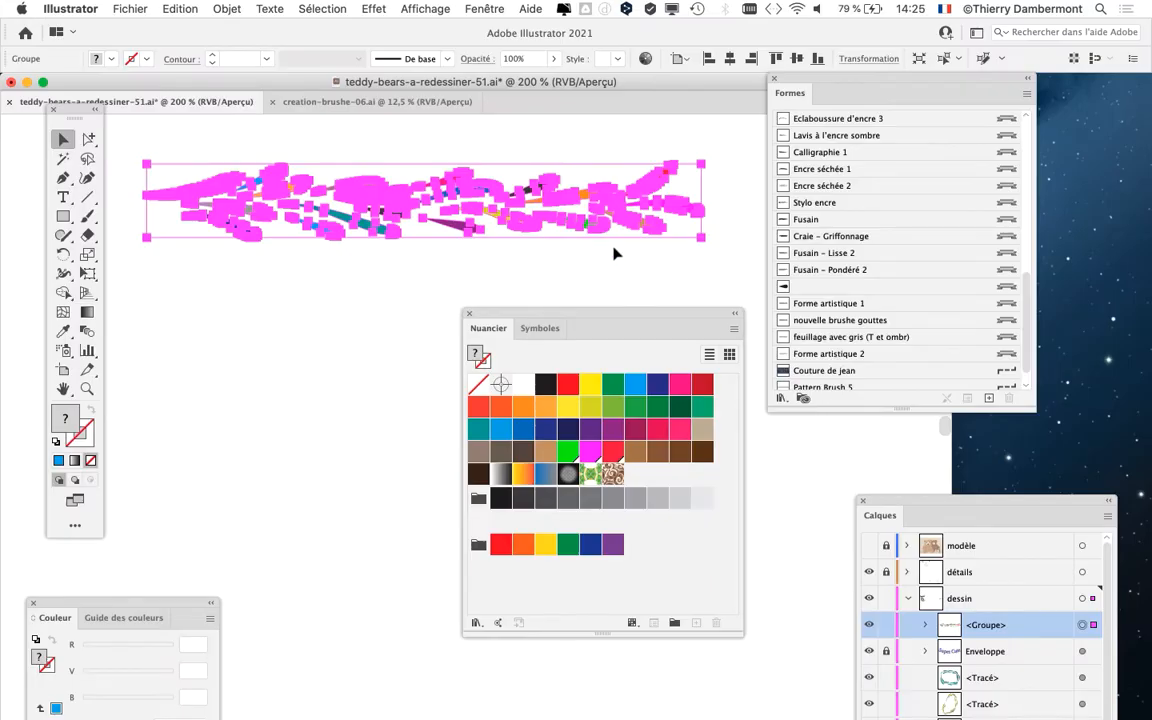
click(840, 354)
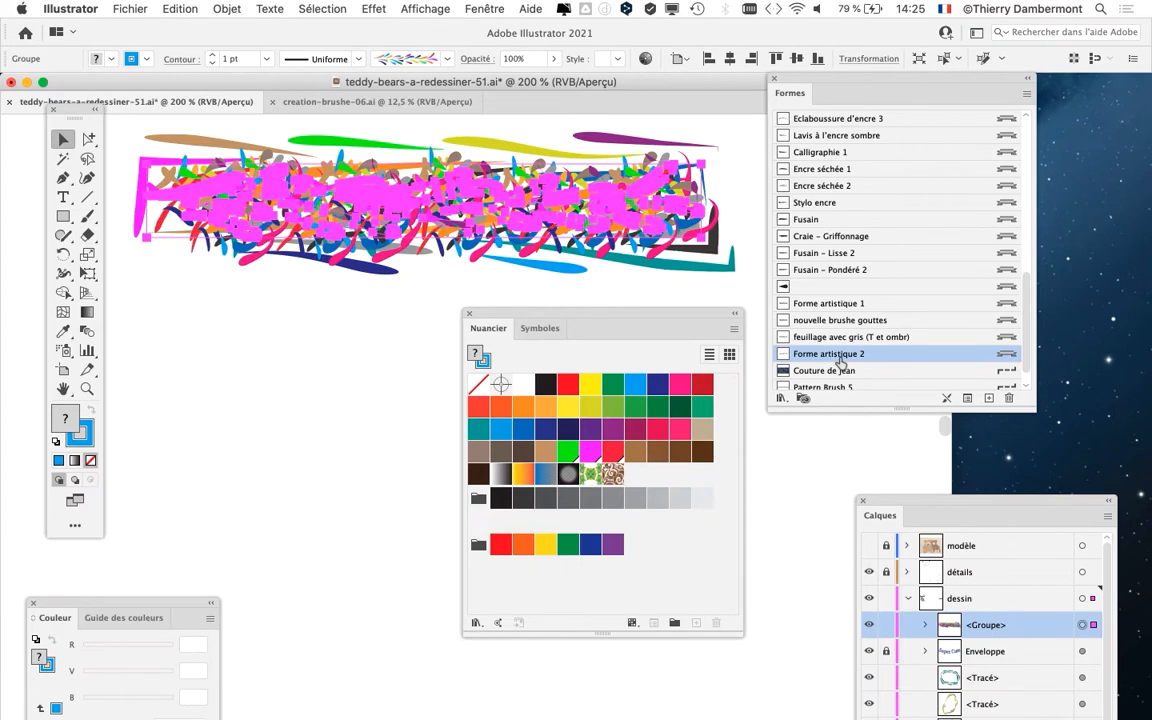
click(181, 9)
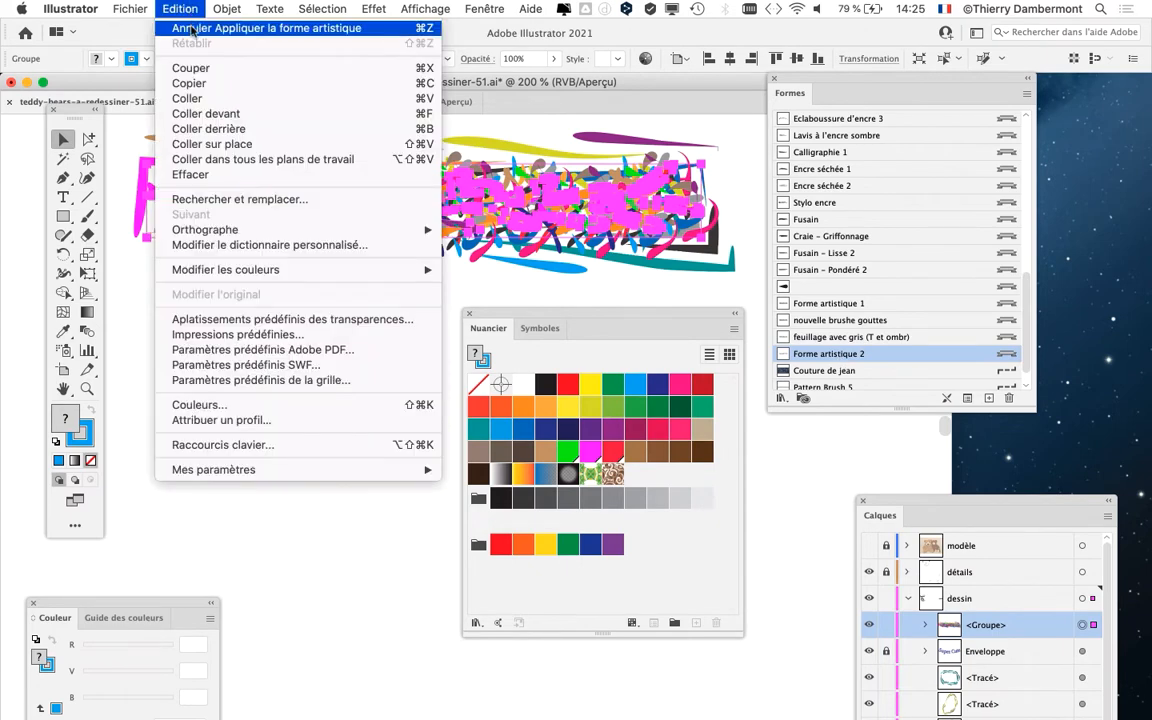
click(192, 28)
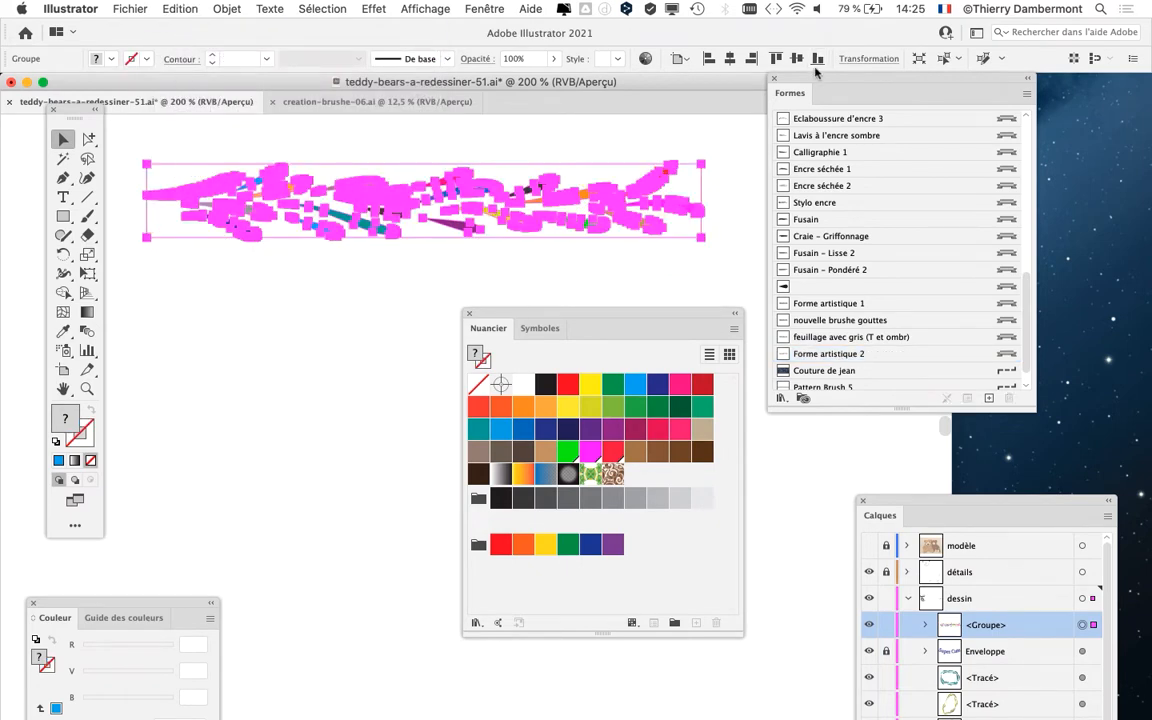
Step: Deselect the foliage artwork and rename the Forme artistique 2 brush as "feuillage multicolore"
drag(816, 74, 898, 110)
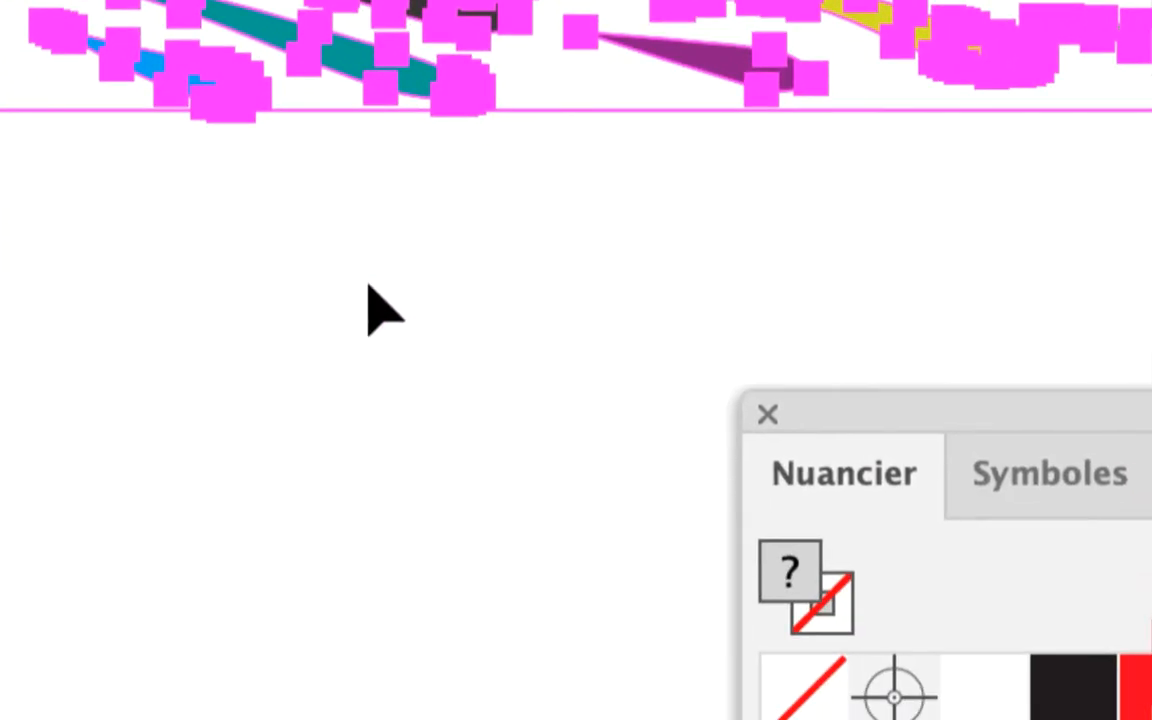
click(368, 285)
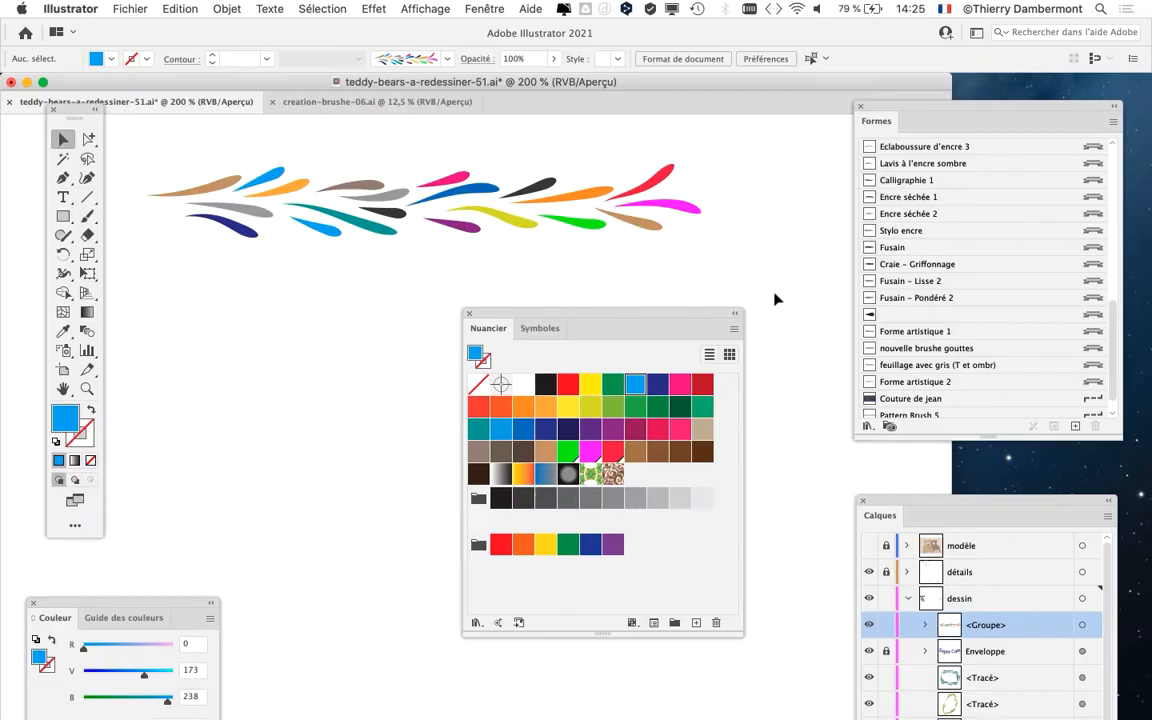
click(972, 385)
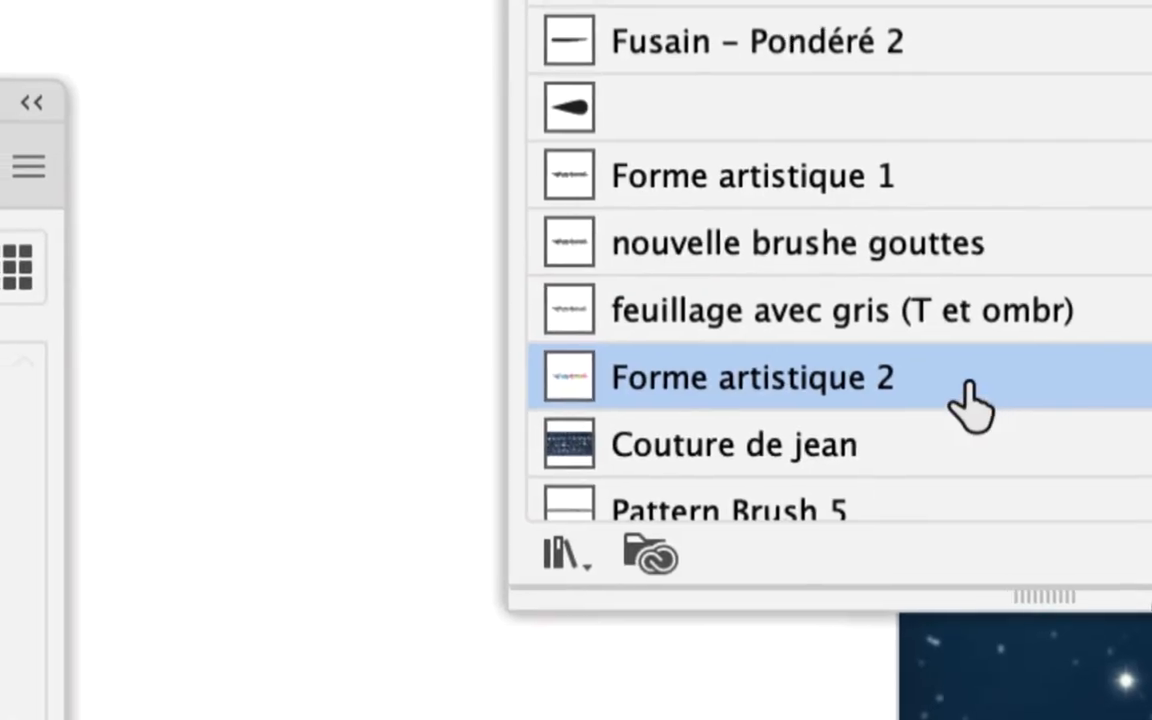
double_click(972, 405)
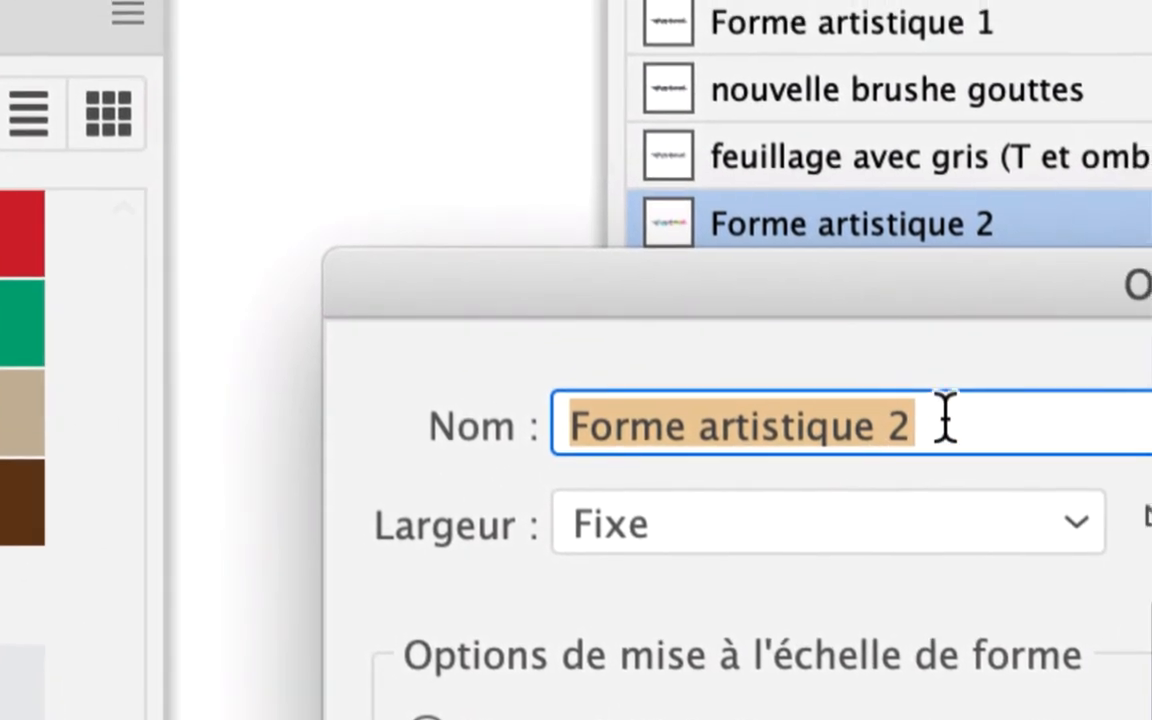
text(feuillage mi)
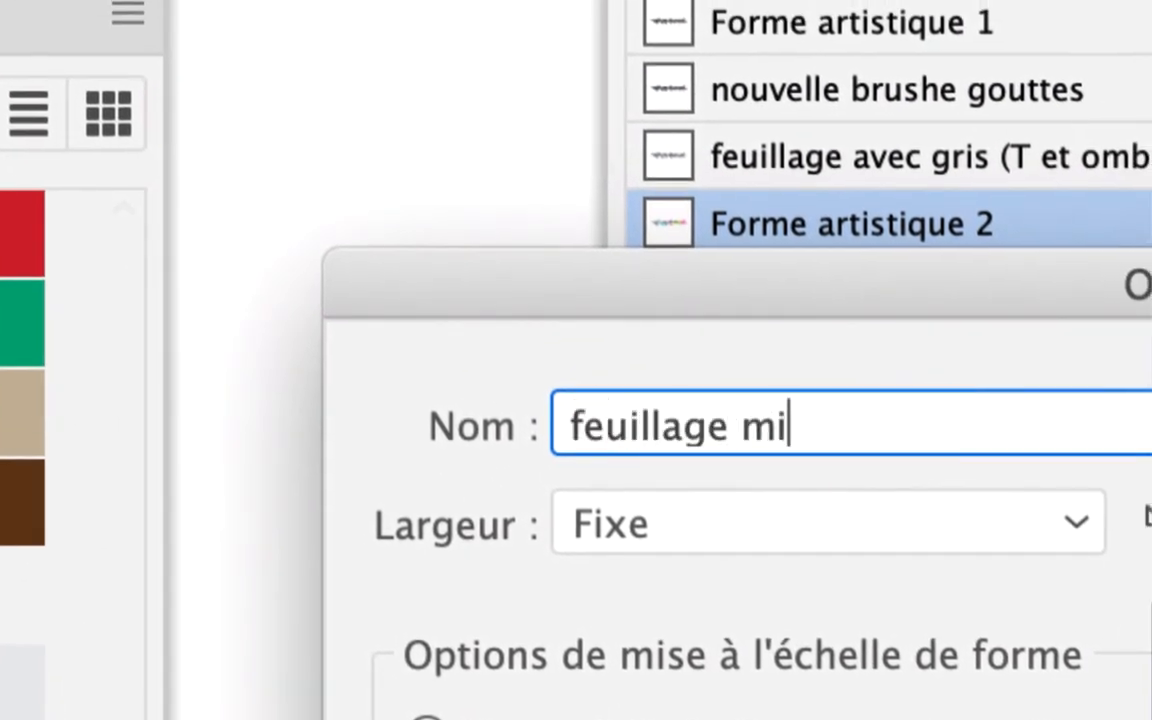
key(BackSpace)
text(ulticolore)
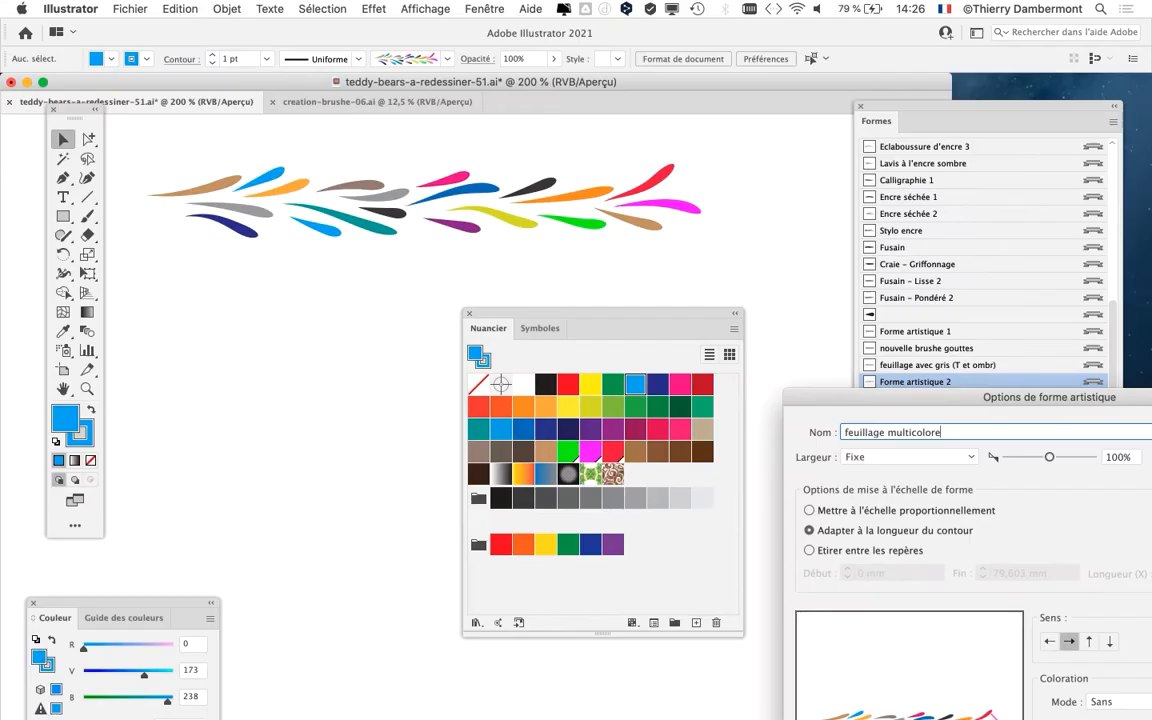
key(Return)
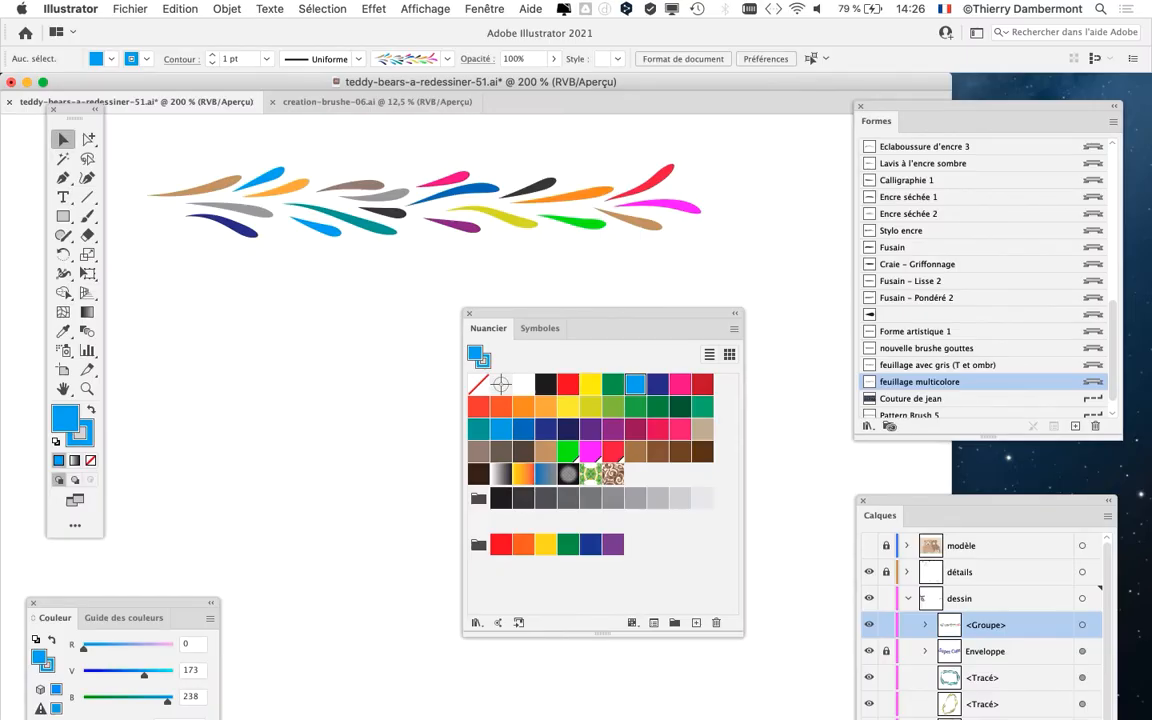
Step: Save the document as teddy-bears-a-redessiner-52.ai in the teddy bear 13 folder, in Illustrator 2020 format
key(super+minus)
key(super+minus)
key(super+minus)
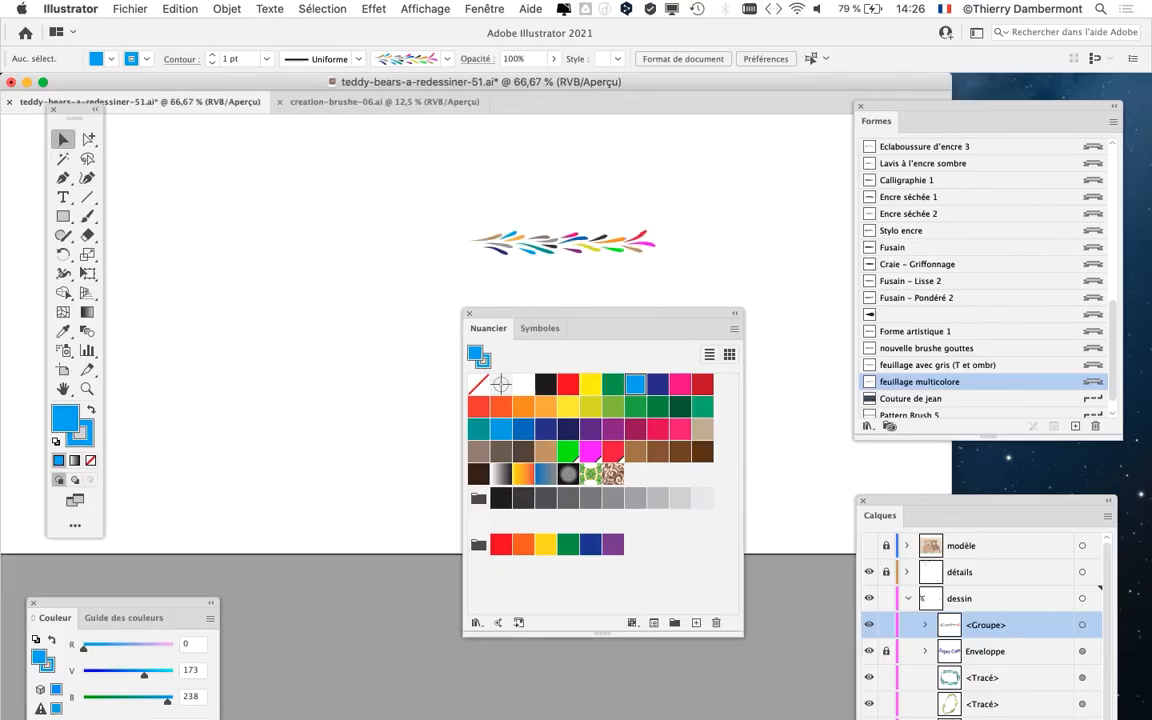
click(130, 8)
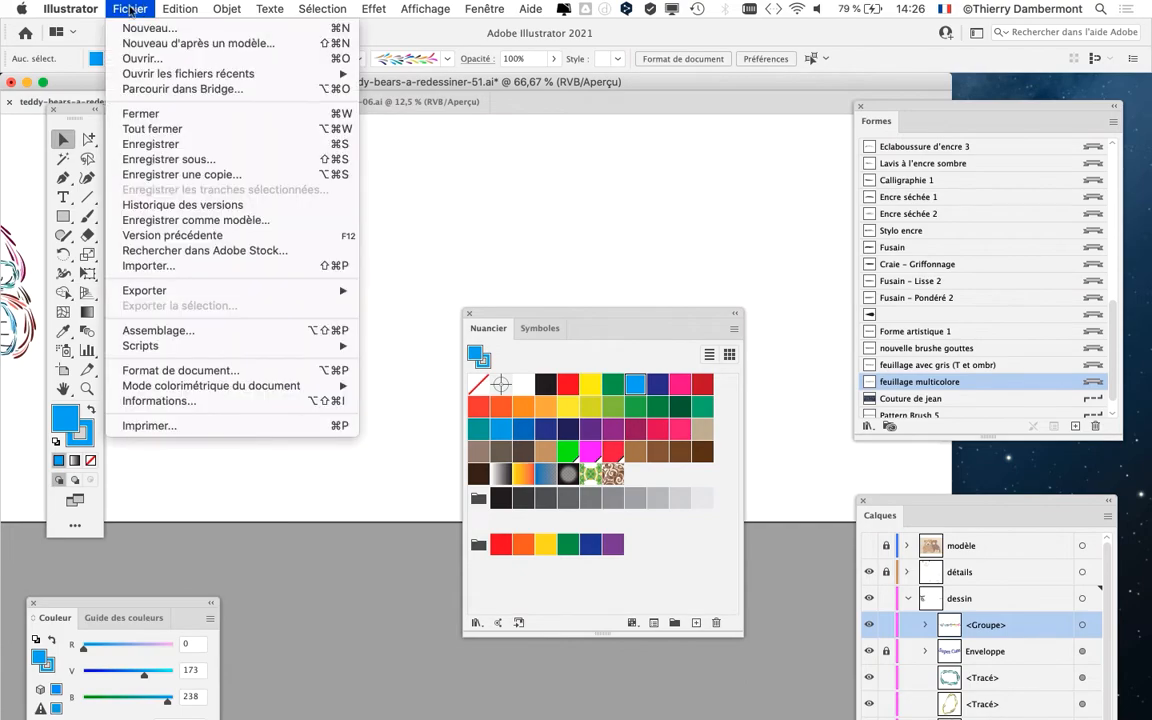
click(168, 159)
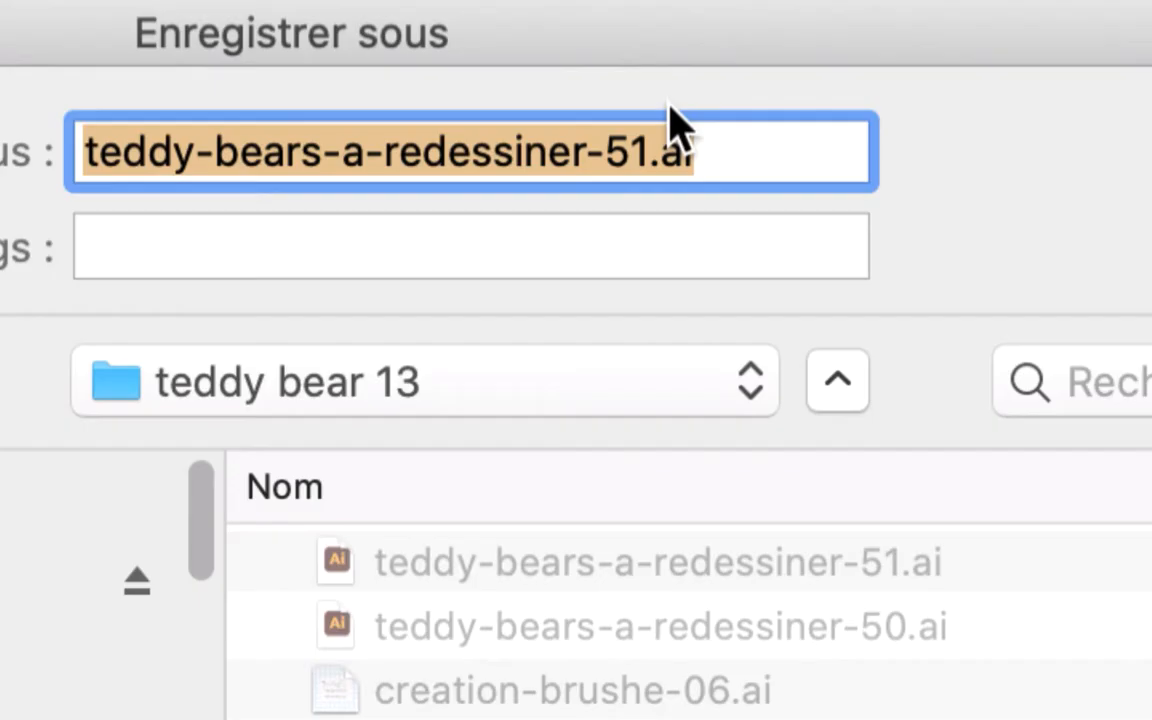
click(635, 157)
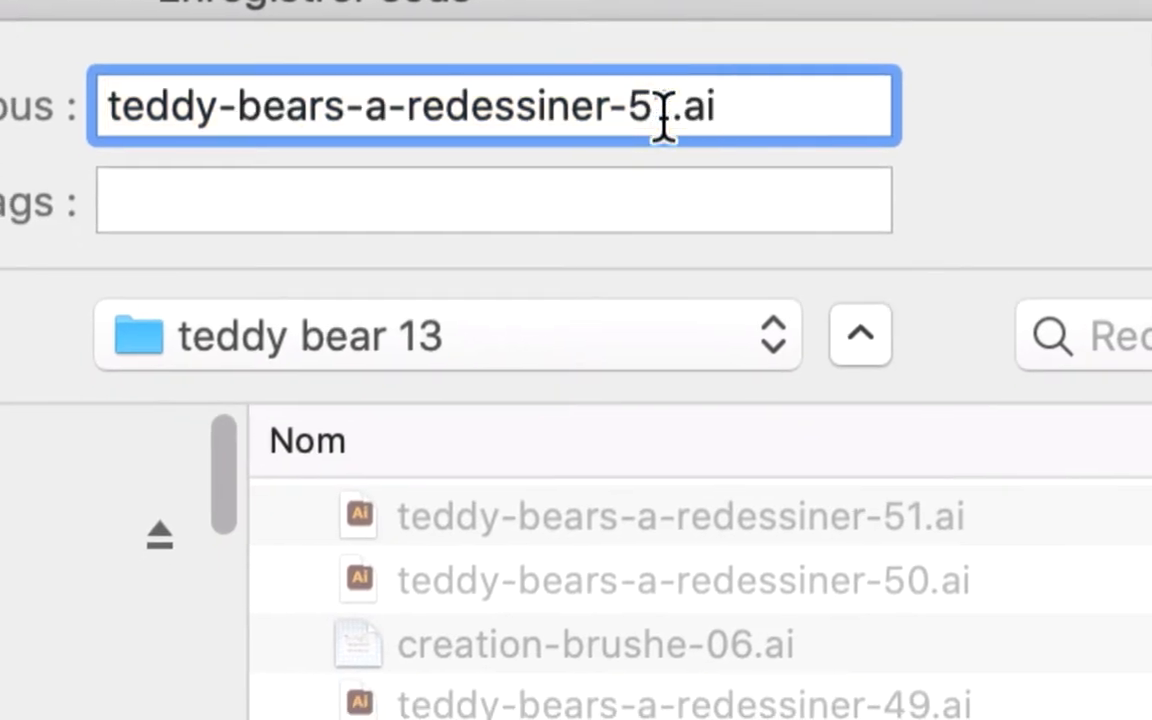
drag(637, 160, 646, 165)
text(2)
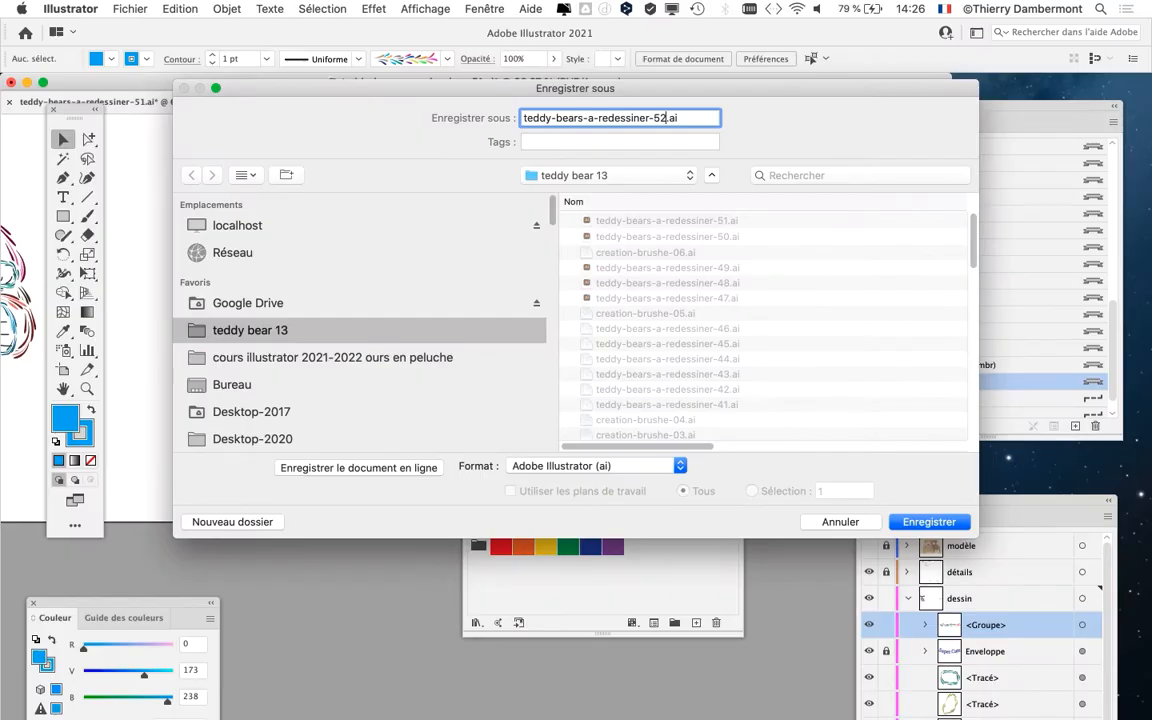
key(Return)
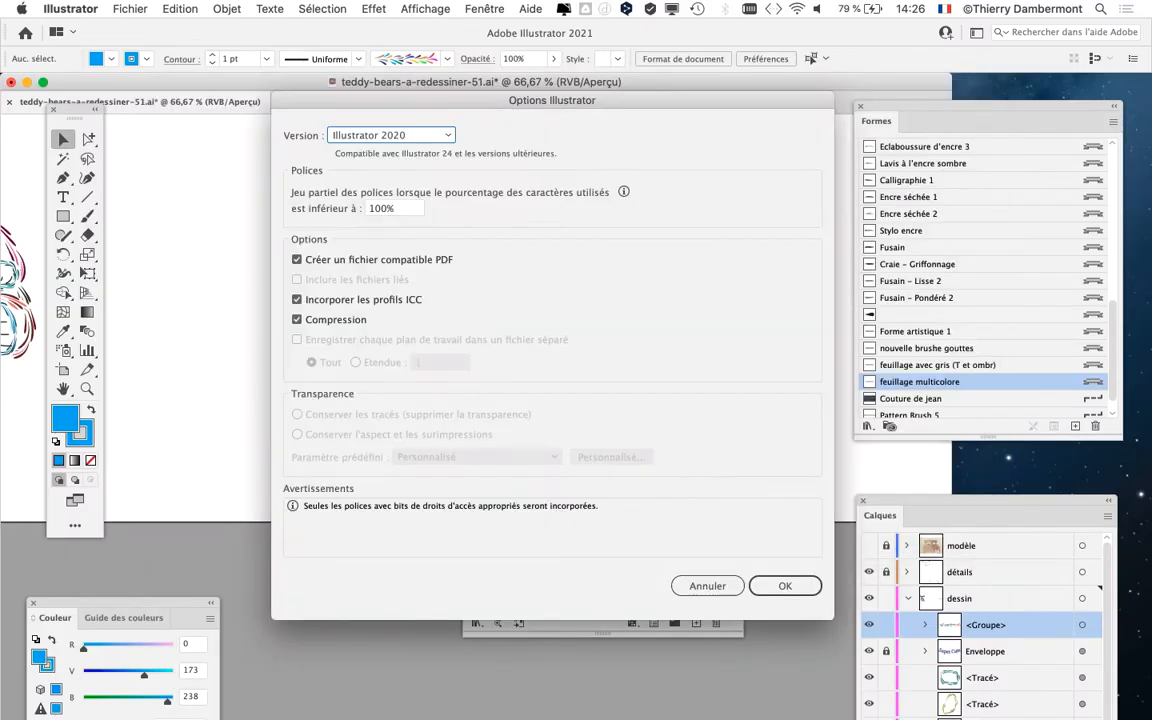
key(Return)
Step: Move the Nuancier panel off the teddy bear and select all of the bear's unlocked outlines
scroll(437, 338, down, 1)
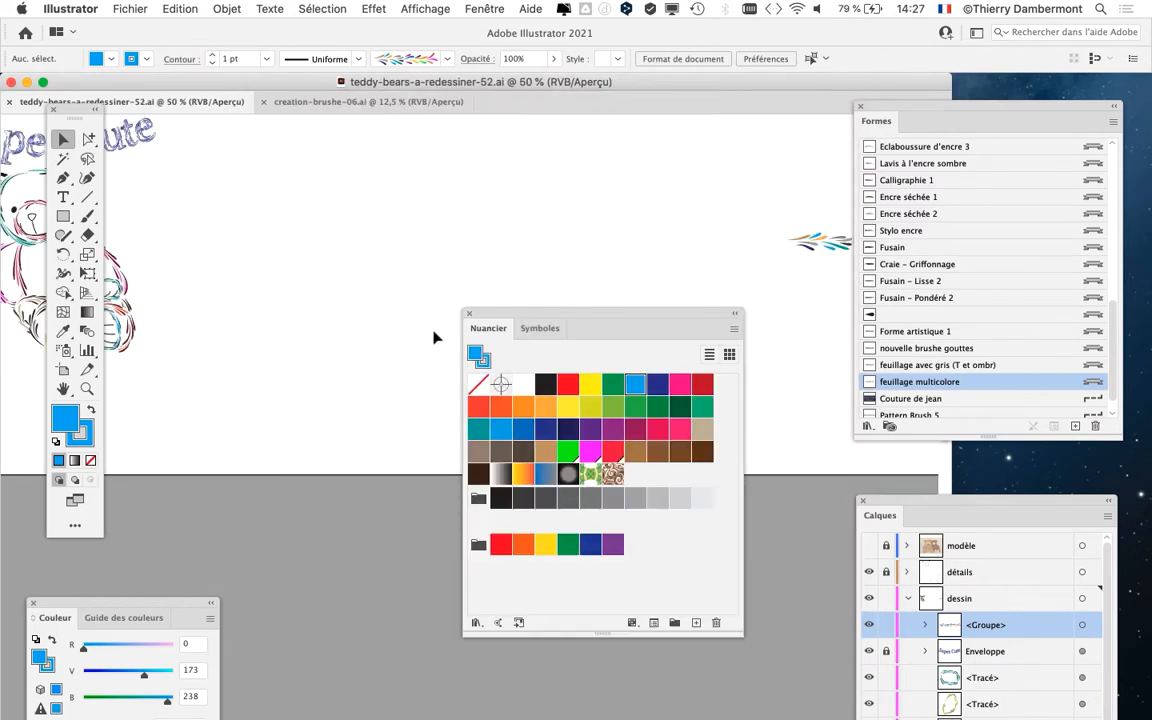
drag(293, 284, 684, 277)
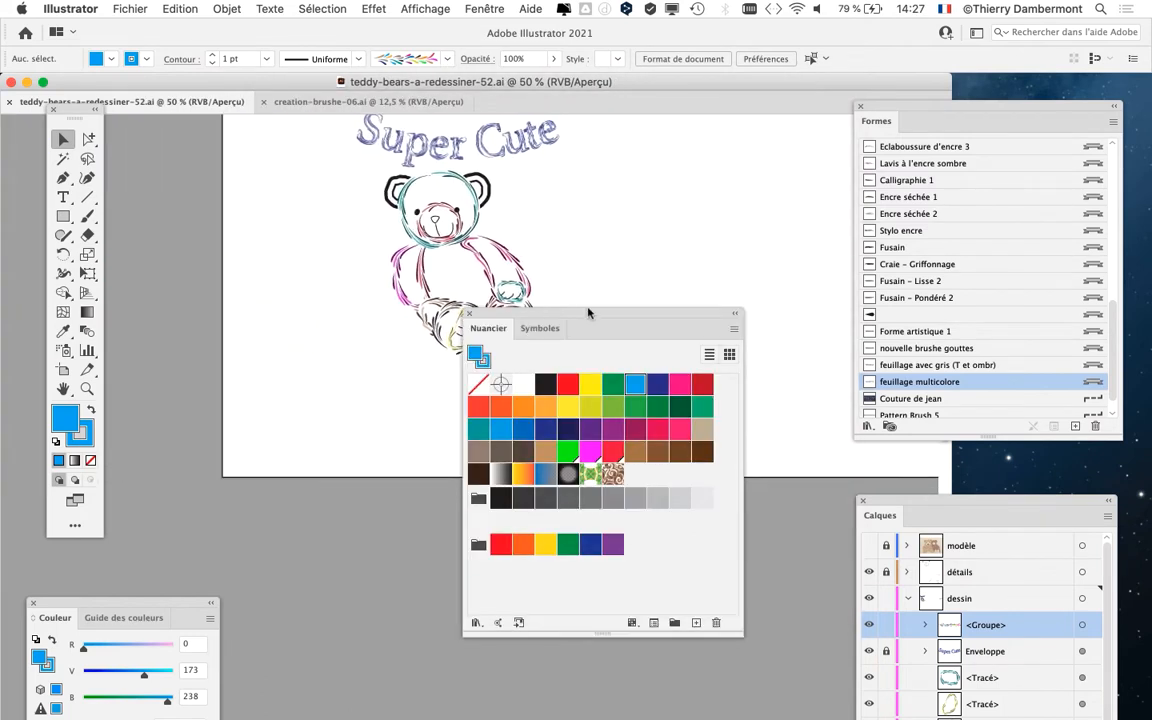
drag(581, 321, 463, 503)
scroll(452, 254, up, 2)
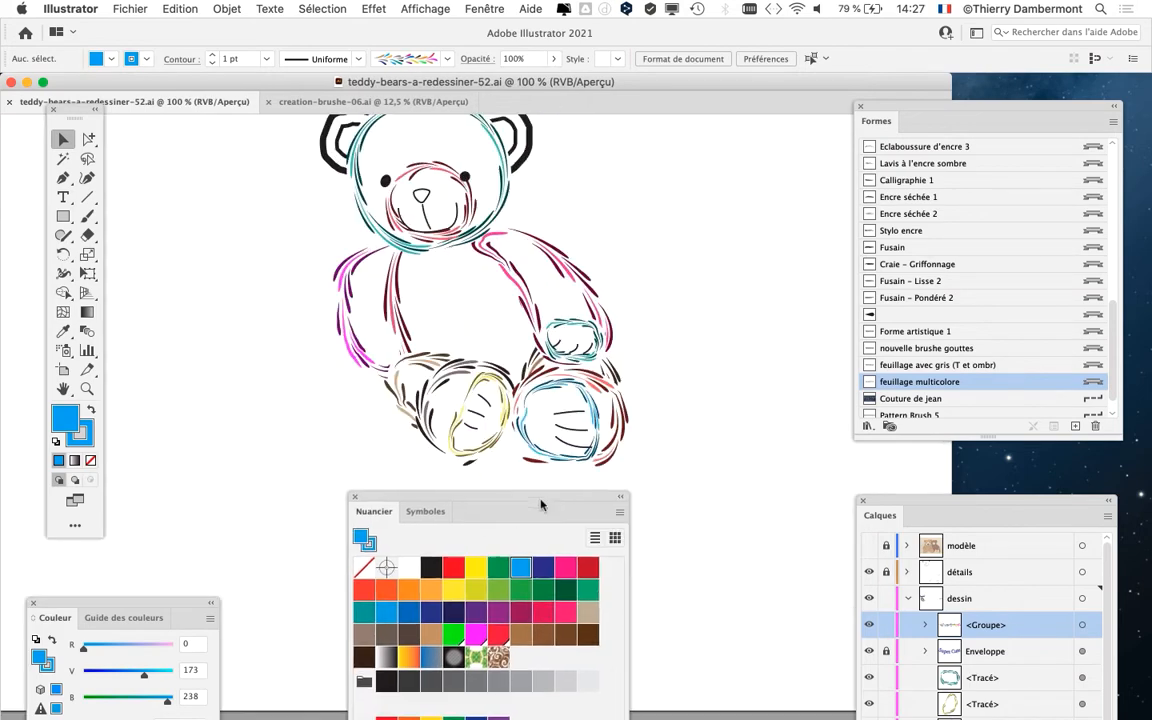
drag(540, 497, 900, 587)
scroll(437, 317, up, 2)
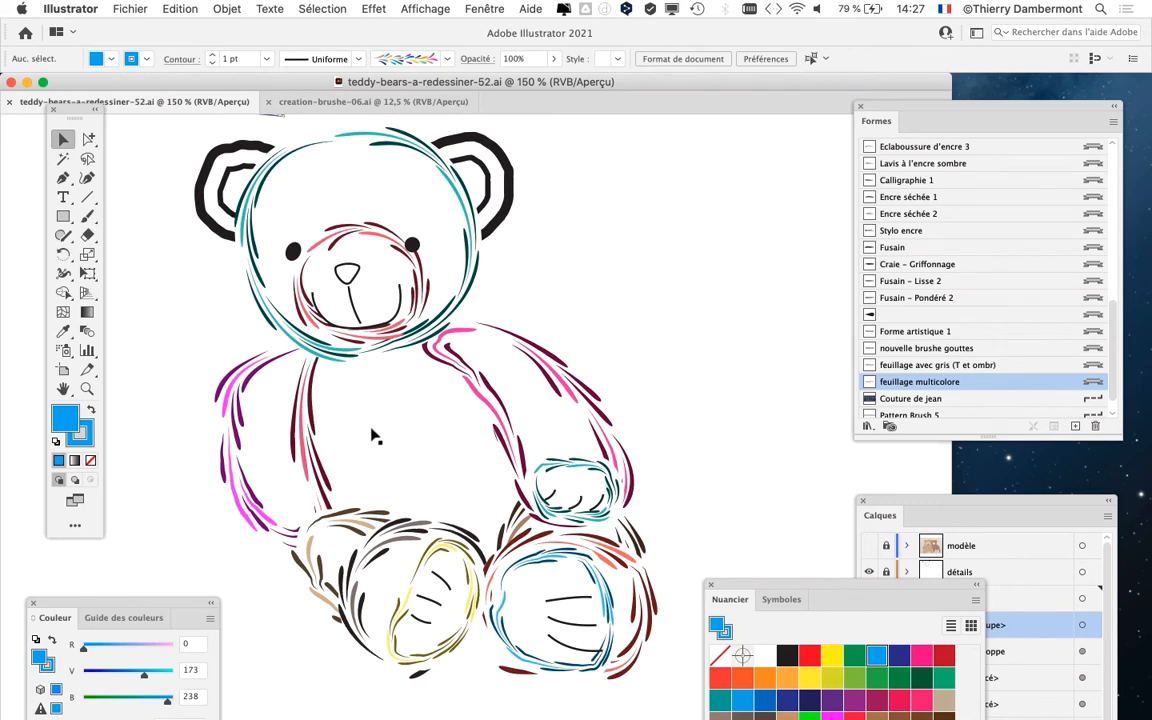
scroll(372, 436, down, 2)
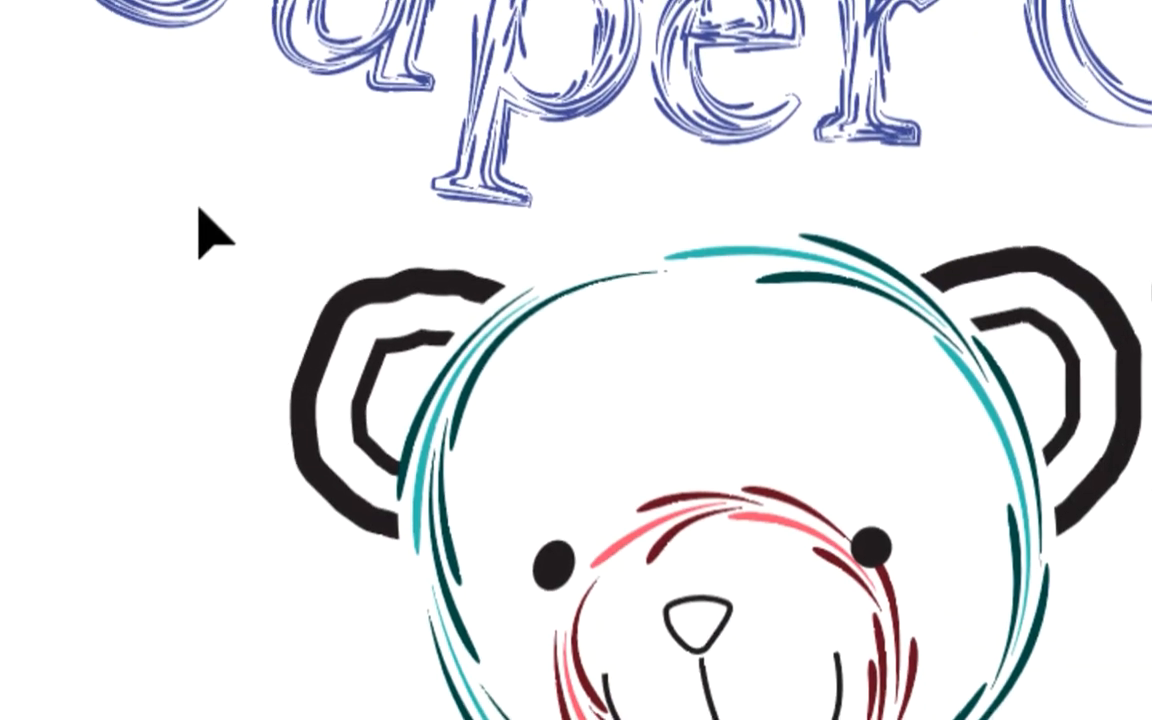
mouse_move(198, 206)
mouse_down()
mouse_move(419, 372)
mouse_move(674, 719)
mouse_up()
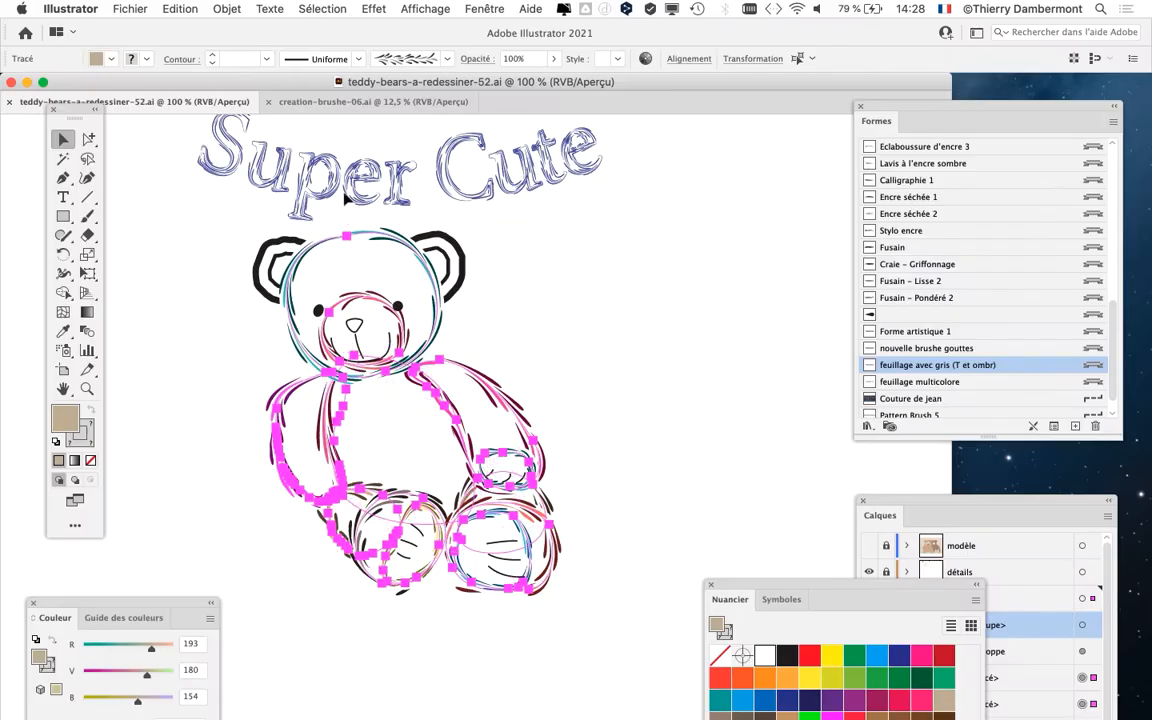
drag(150, 145, 586, 645)
Step: Examine the contents of the dessin layer to see which items, such as the text envelope and the ears, are locked
drag(927, 522, 636, 153)
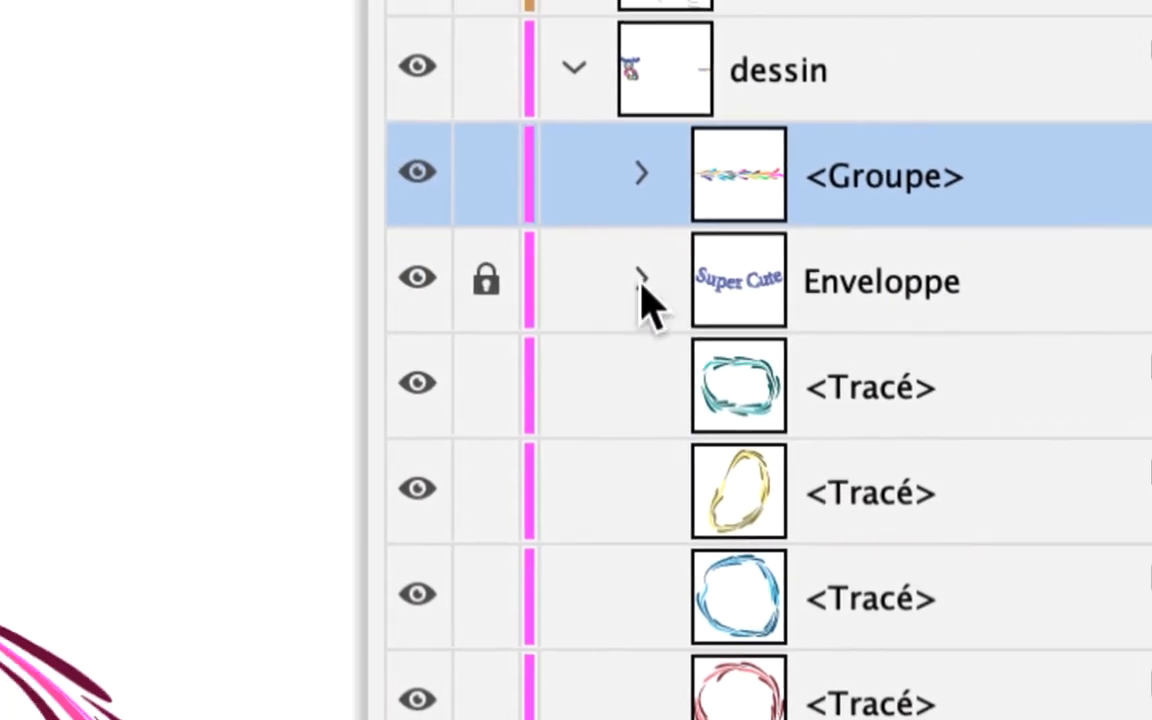
click(417, 266)
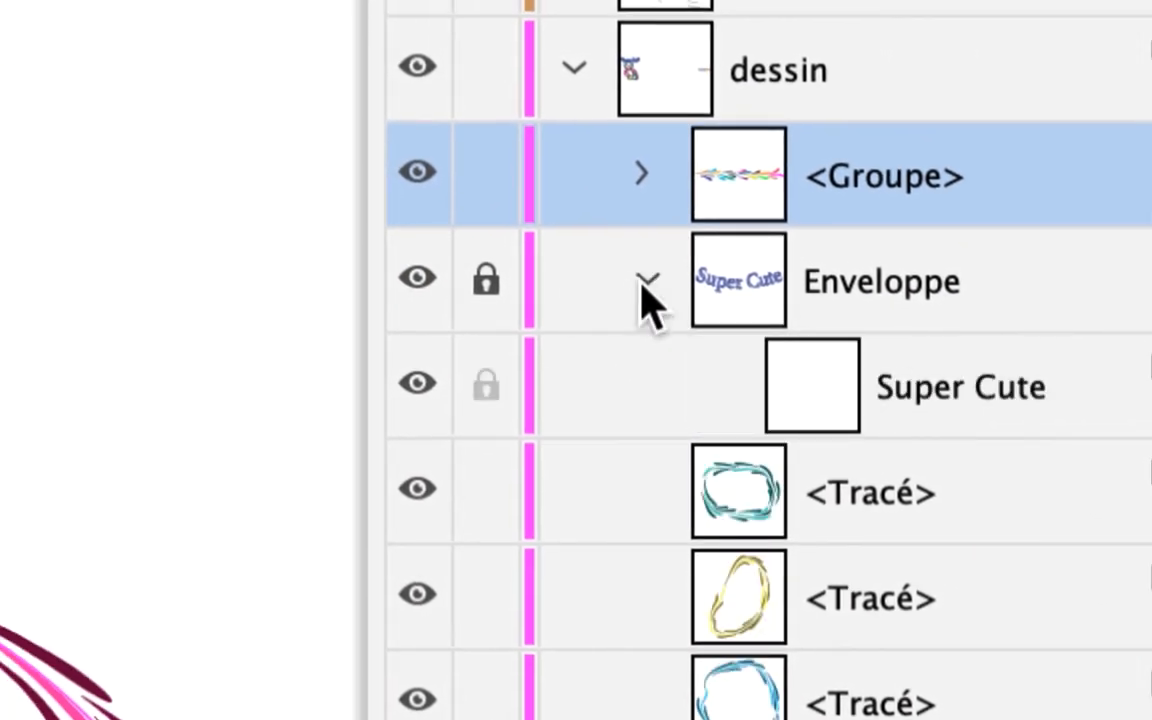
click(644, 283)
scroll(542, 445, down, 2)
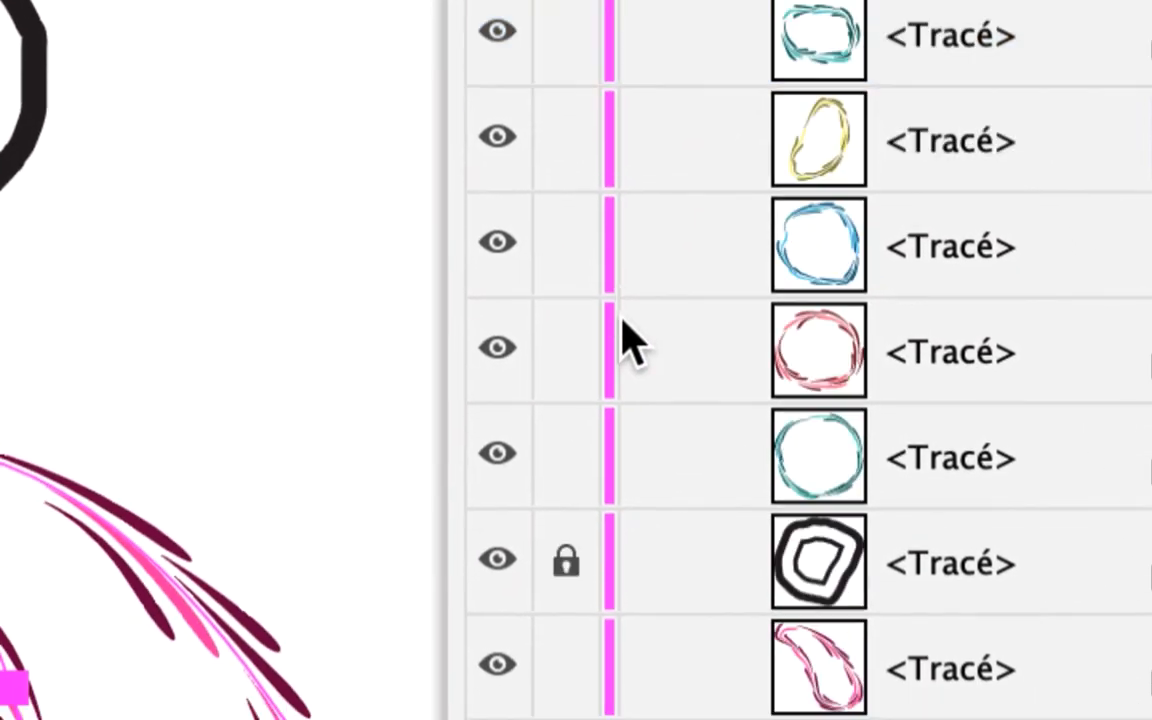
scroll(628, 343, down, 3)
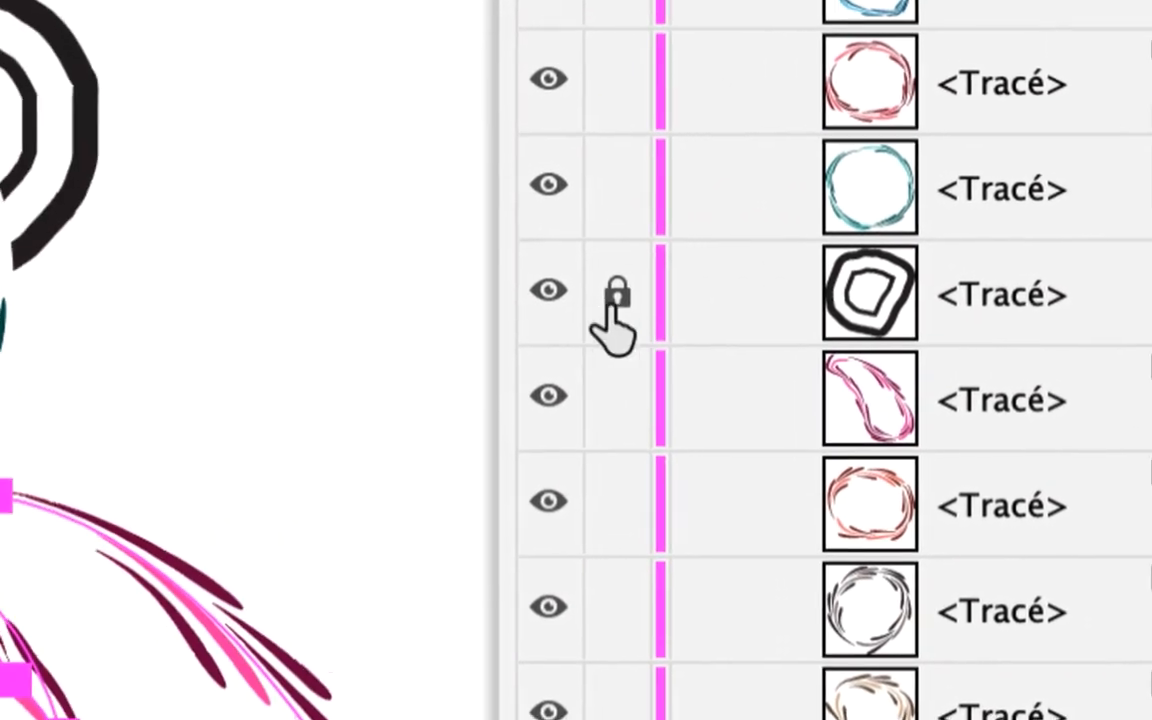
scroll(617, 318, down, 5)
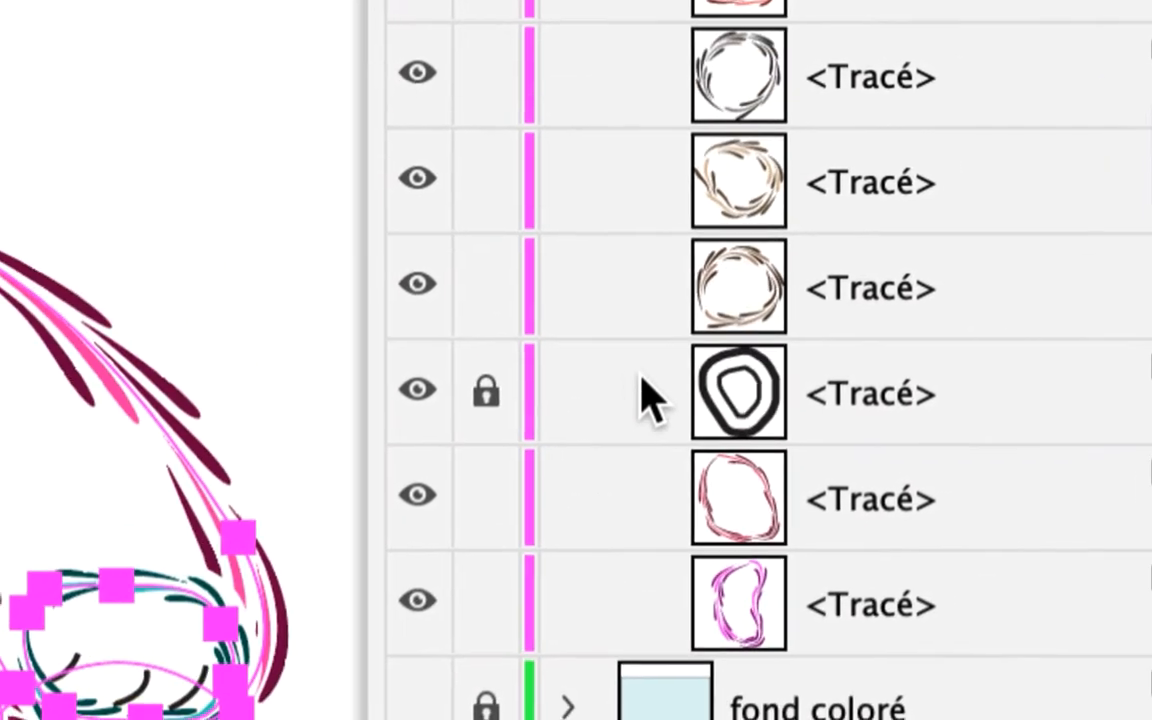
scroll(620, 375, up, 5)
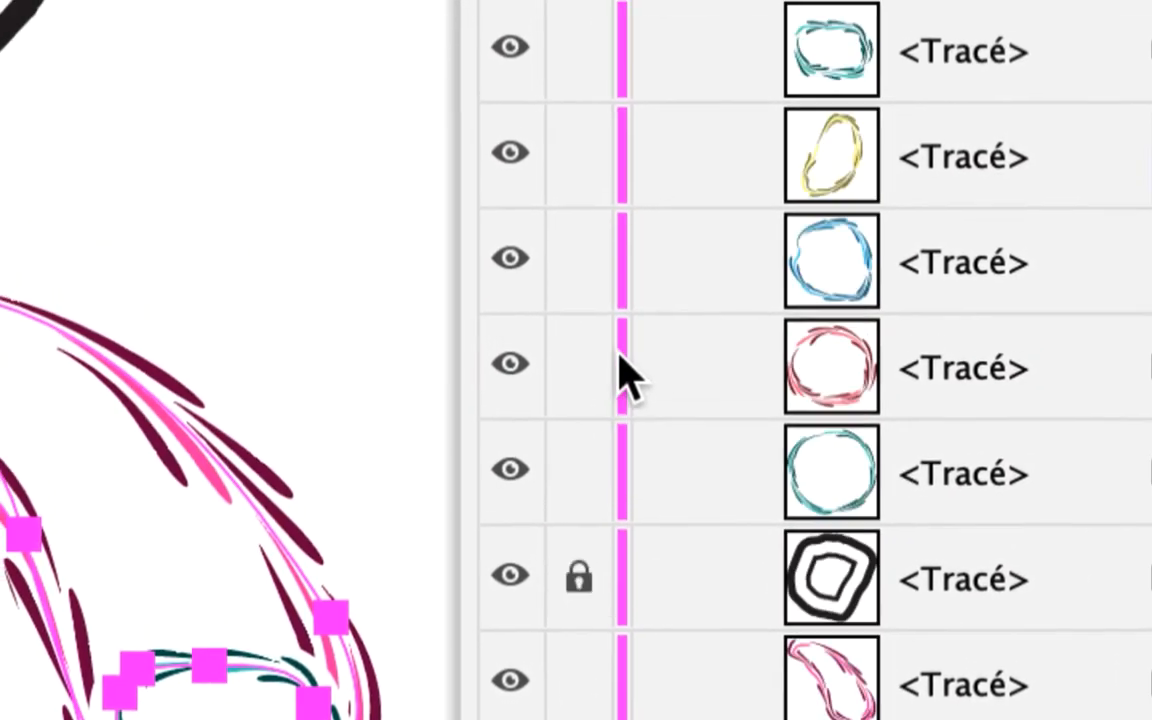
scroll(620, 370, up, 3)
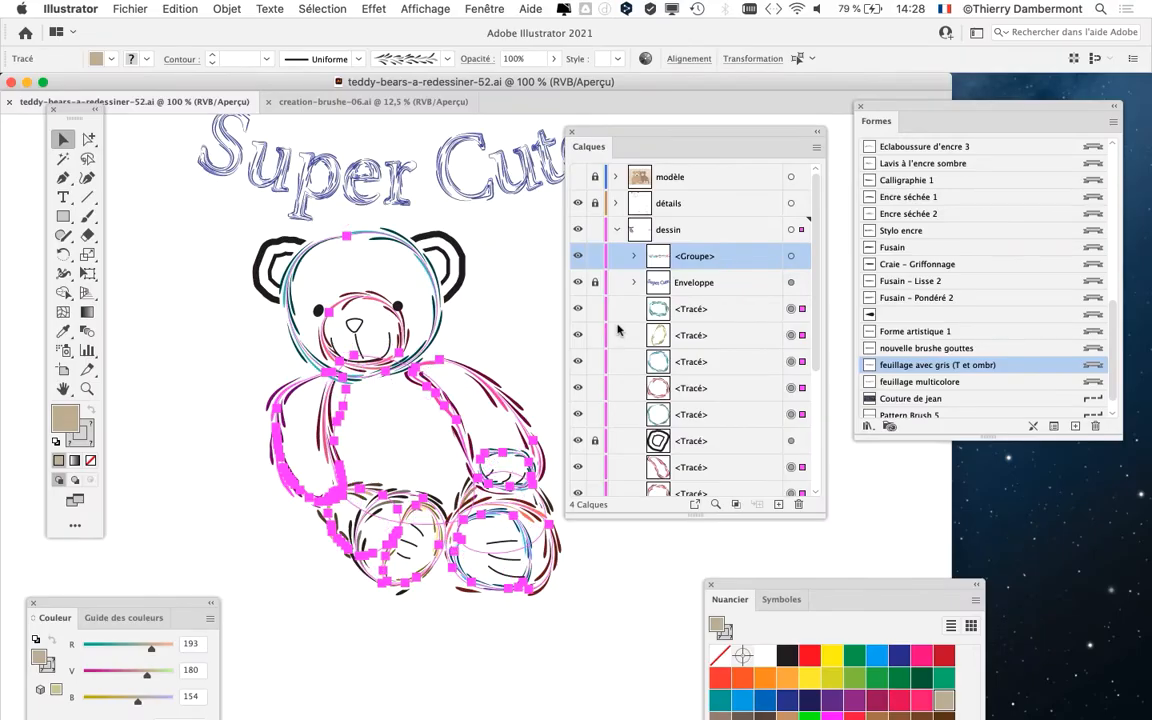
Step: Apply the feuillage multicolore brush to the selected teddy bear outlines, and deselect them
drag(580, 146, 320, 672)
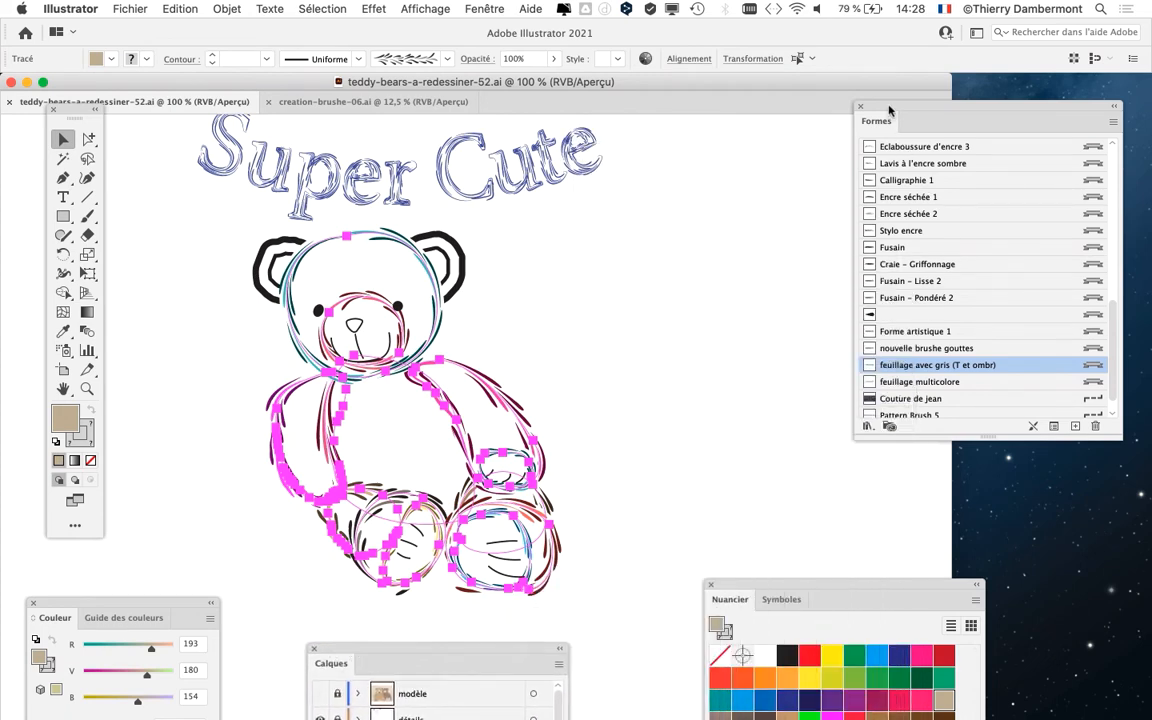
drag(889, 110, 654, 82)
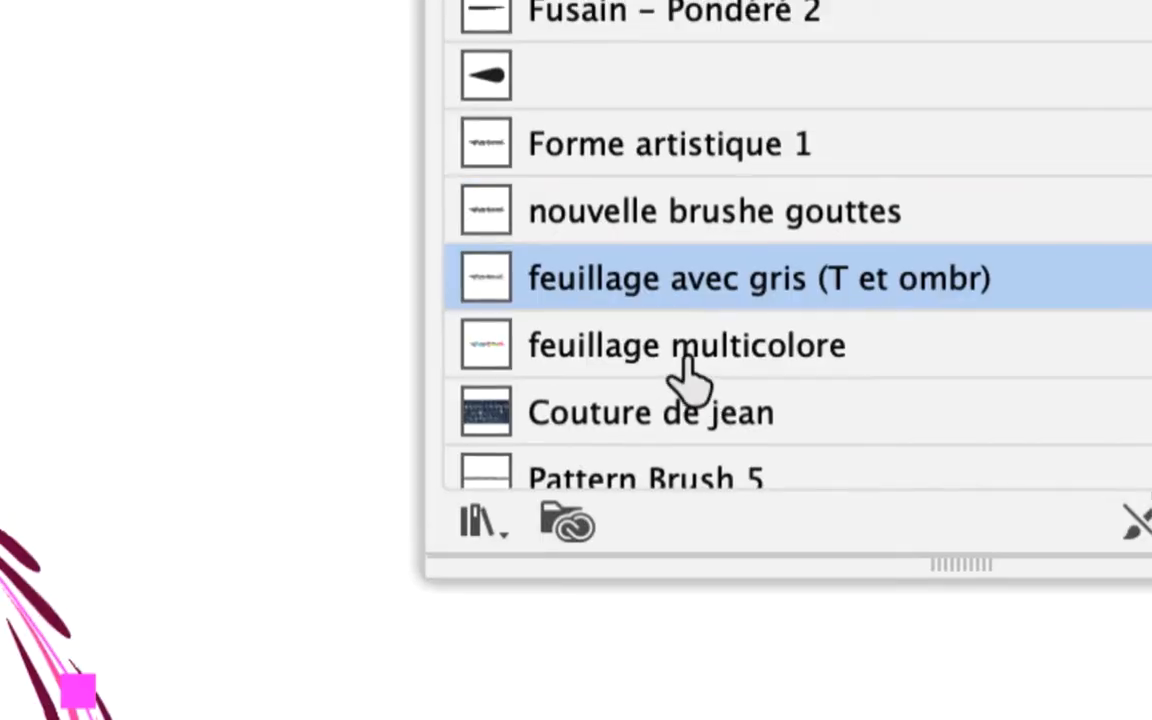
click(688, 372)
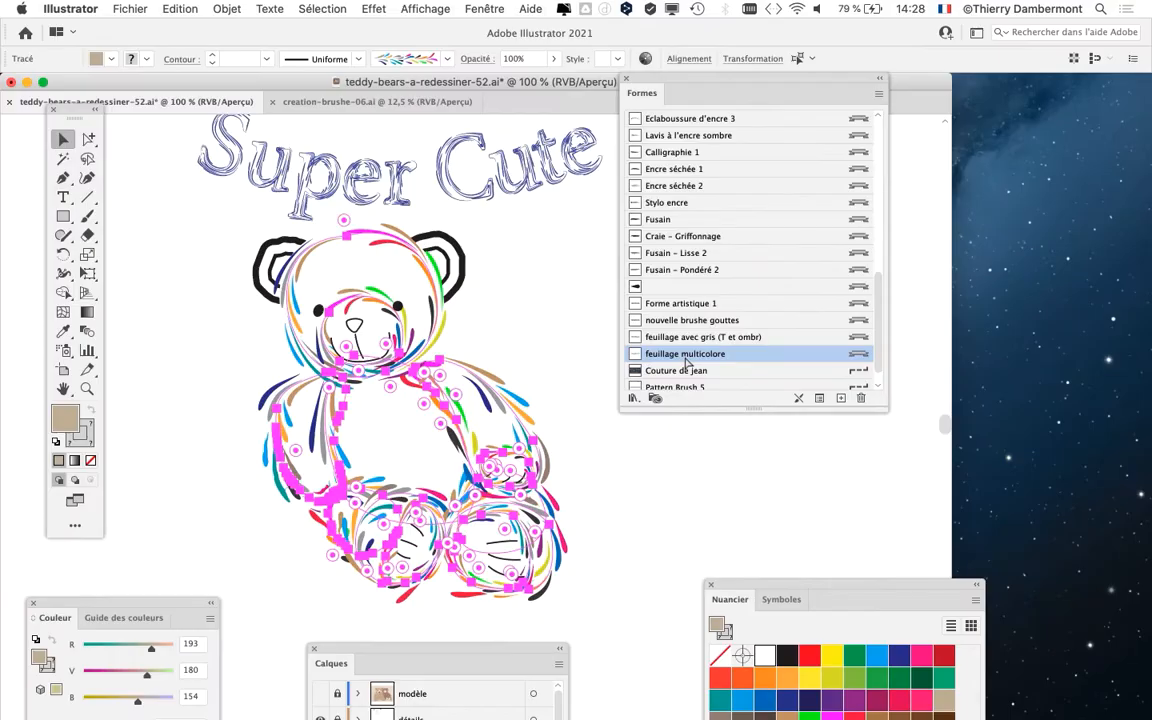
drag(665, 78, 920, 103)
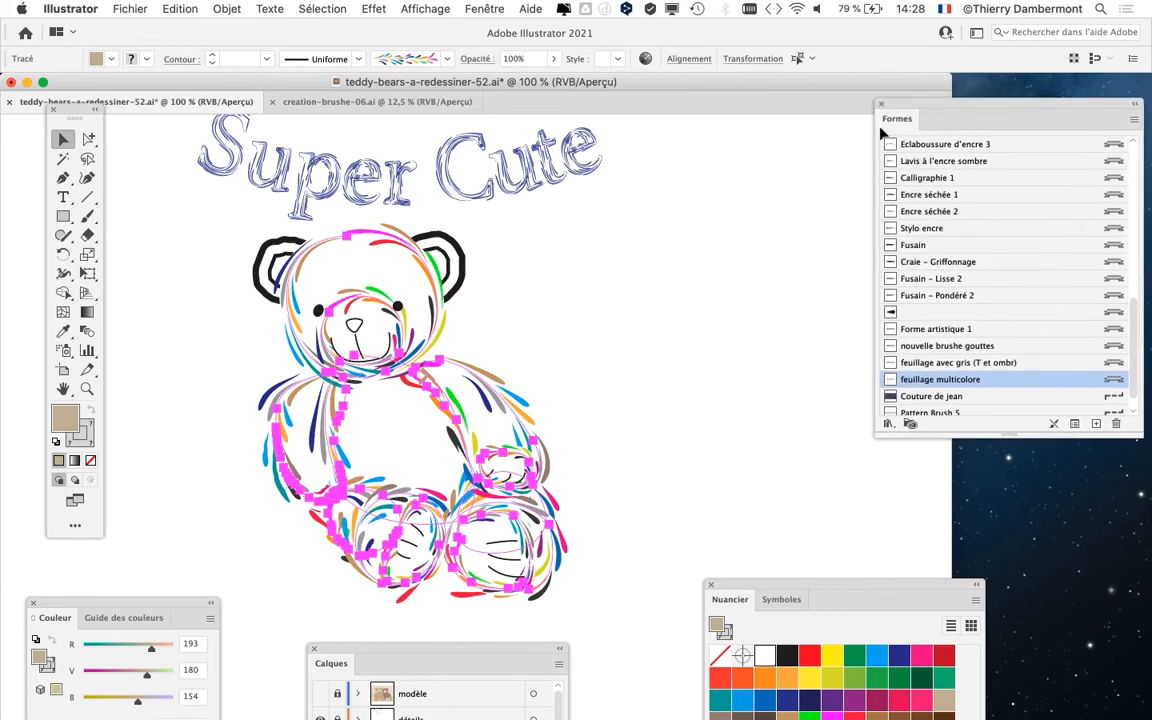
scroll(414, 454, up, 2)
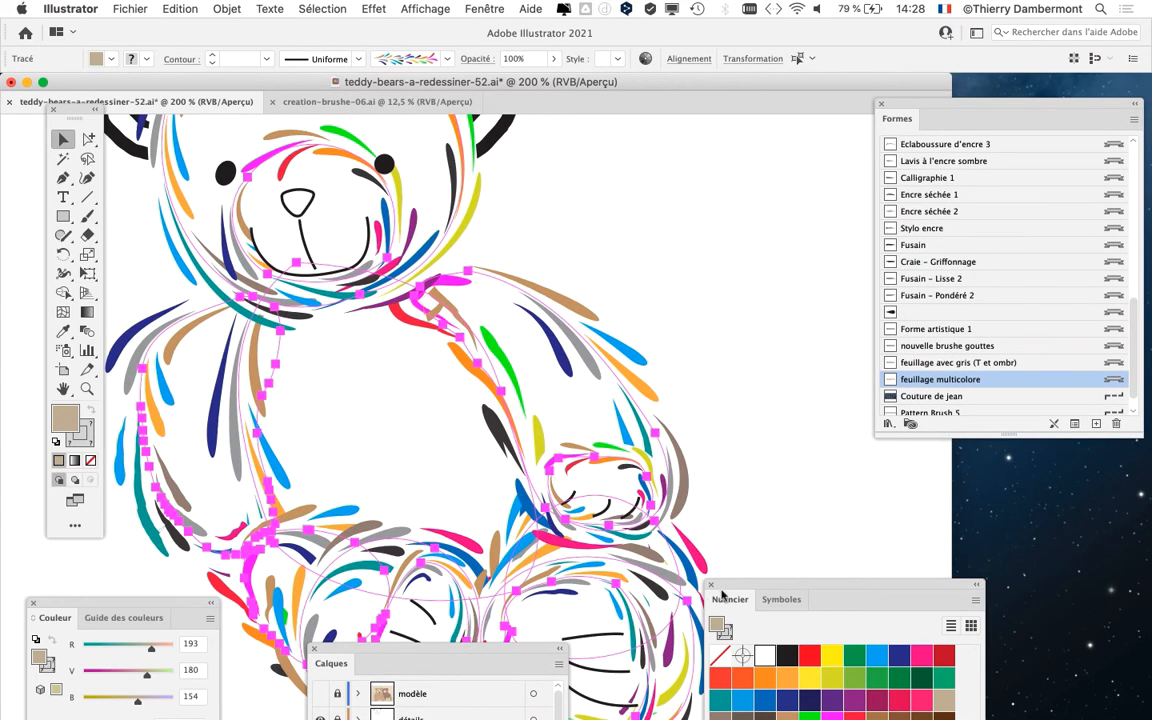
drag(722, 596, 1050, 594)
drag(477, 654, 923, 492)
click(722, 408)
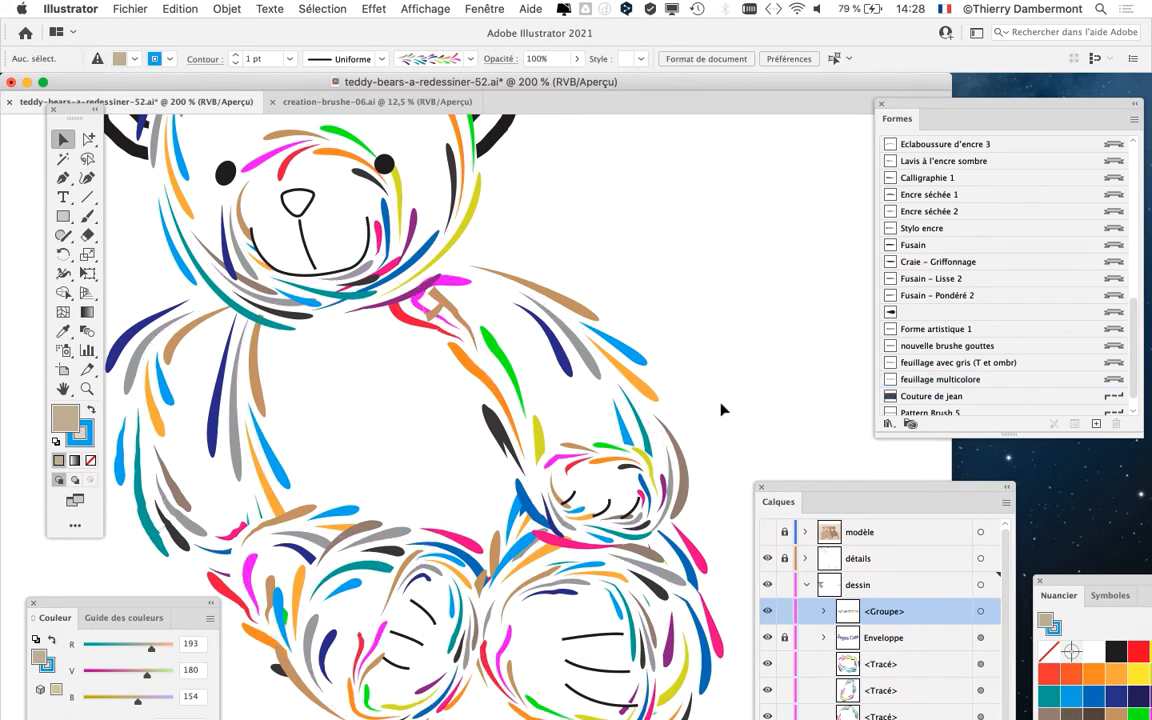
Step: Select the teddy bear's head outline and display the Contour panel beside the drawing
scroll(714, 431, down, 1)
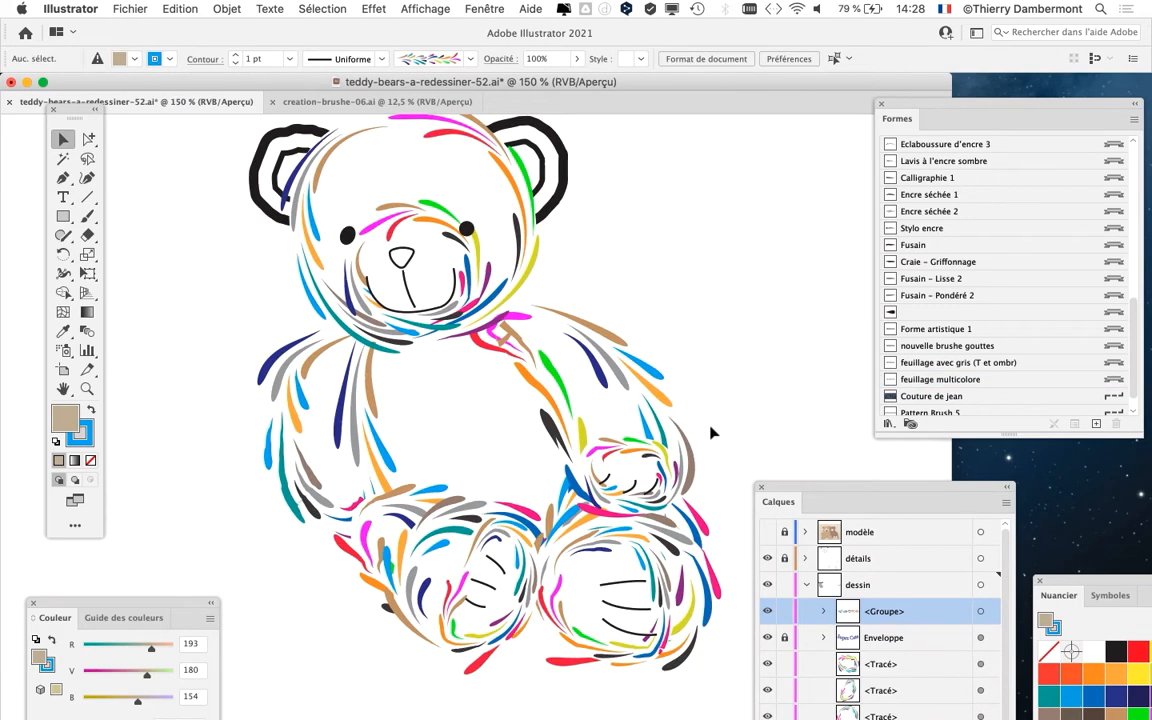
scroll(523, 385, down, 1)
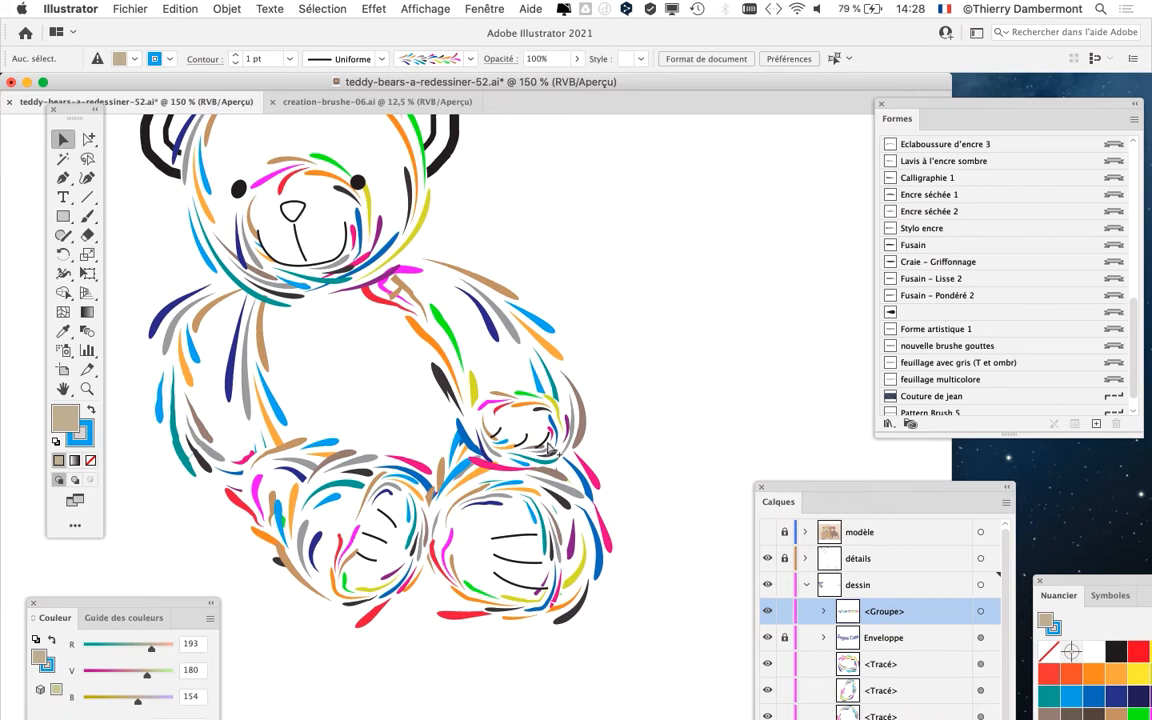
scroll(420, 250, up, 1)
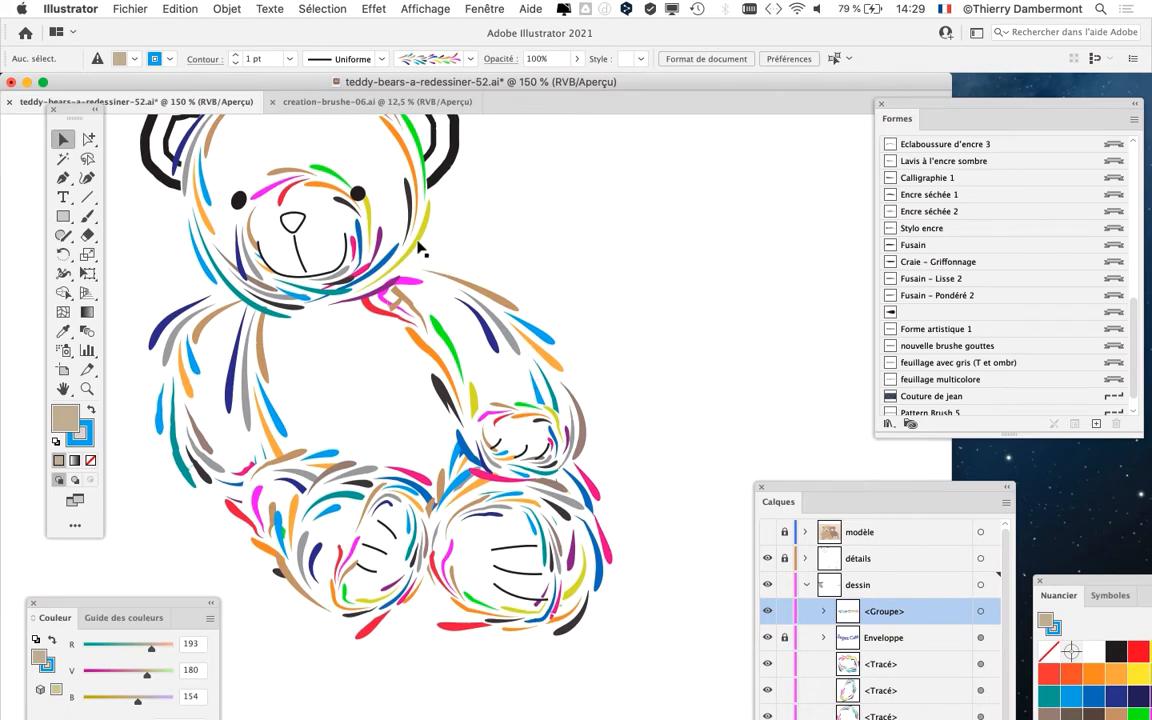
scroll(420, 250, up, 5)
click(424, 255)
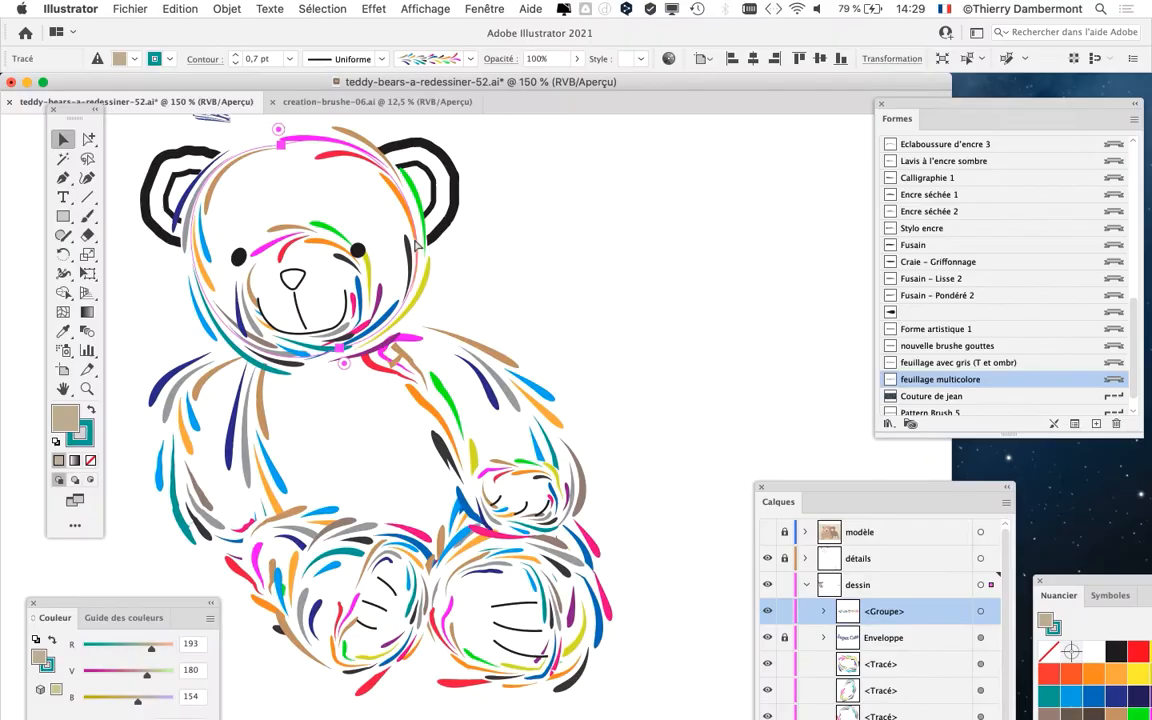
click(486, 8)
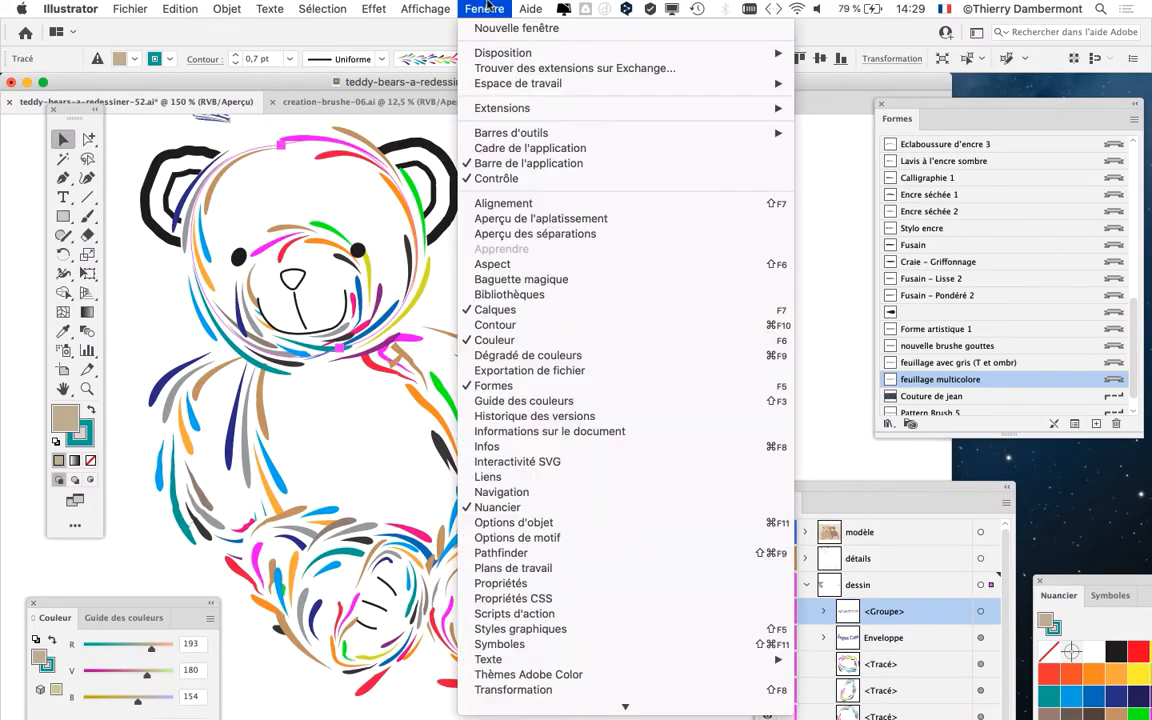
click(531, 326)
drag(928, 143, 544, 150)
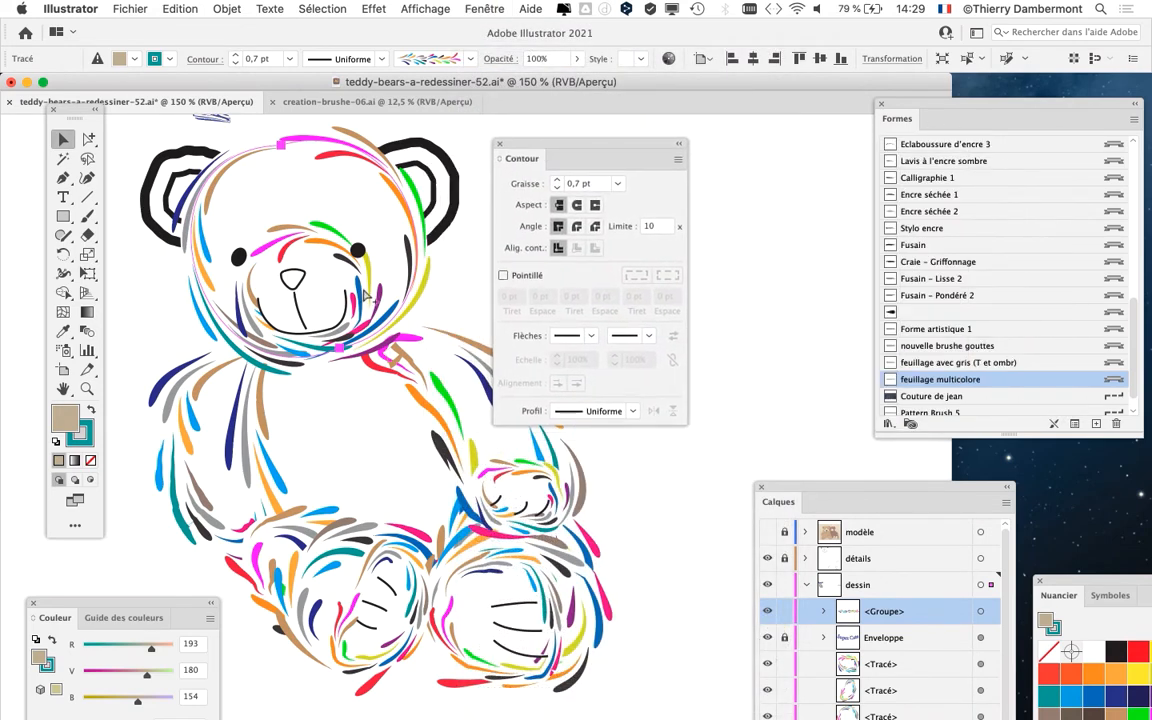
Step: Inspect the stroke weight of the bear's arm path in outline view, and return to preview with the Contour panel moved aside
key(ctrl+y)
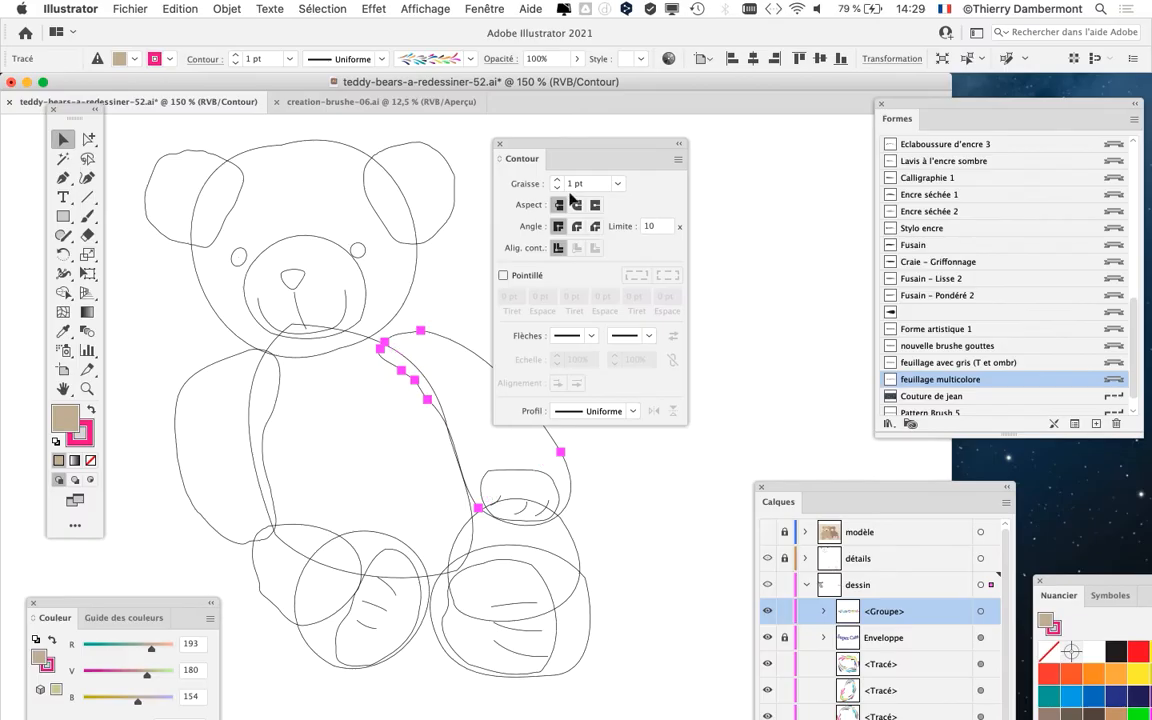
key(super+y)
drag(540, 158, 771, 142)
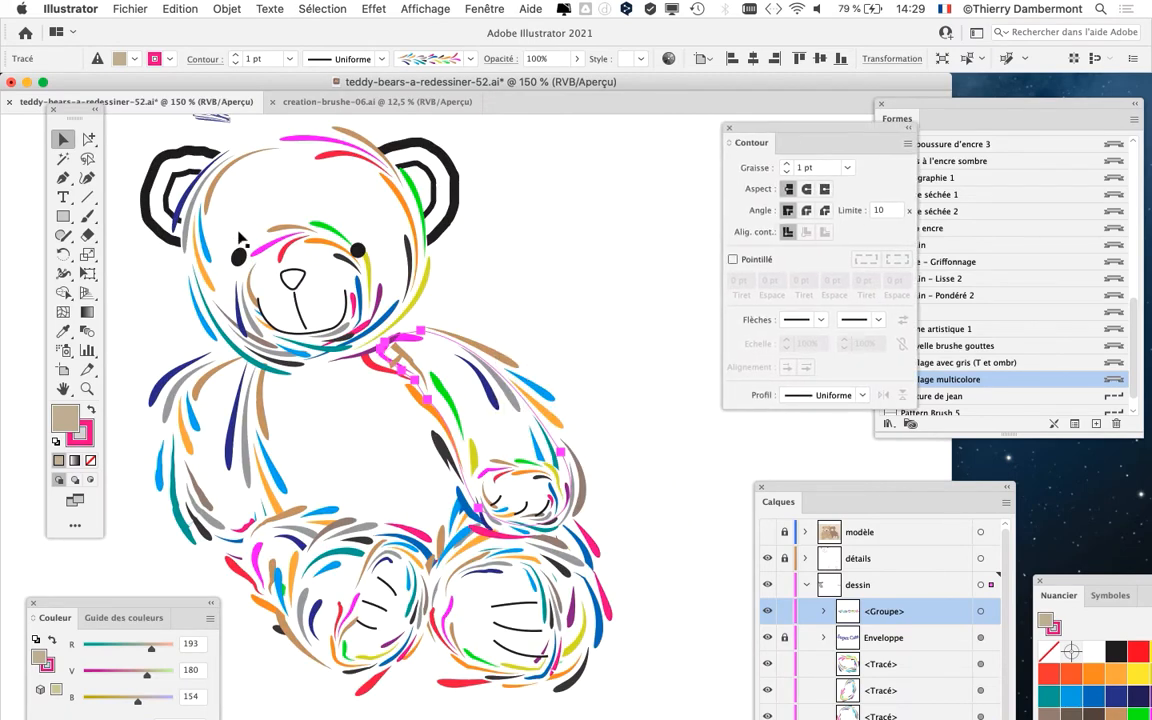
Step: Select all of the bear's unlocked outlines and set their stroke weight to 0,5 pt
scroll(240, 239, down, 1)
drag(131, 168, 612, 583)
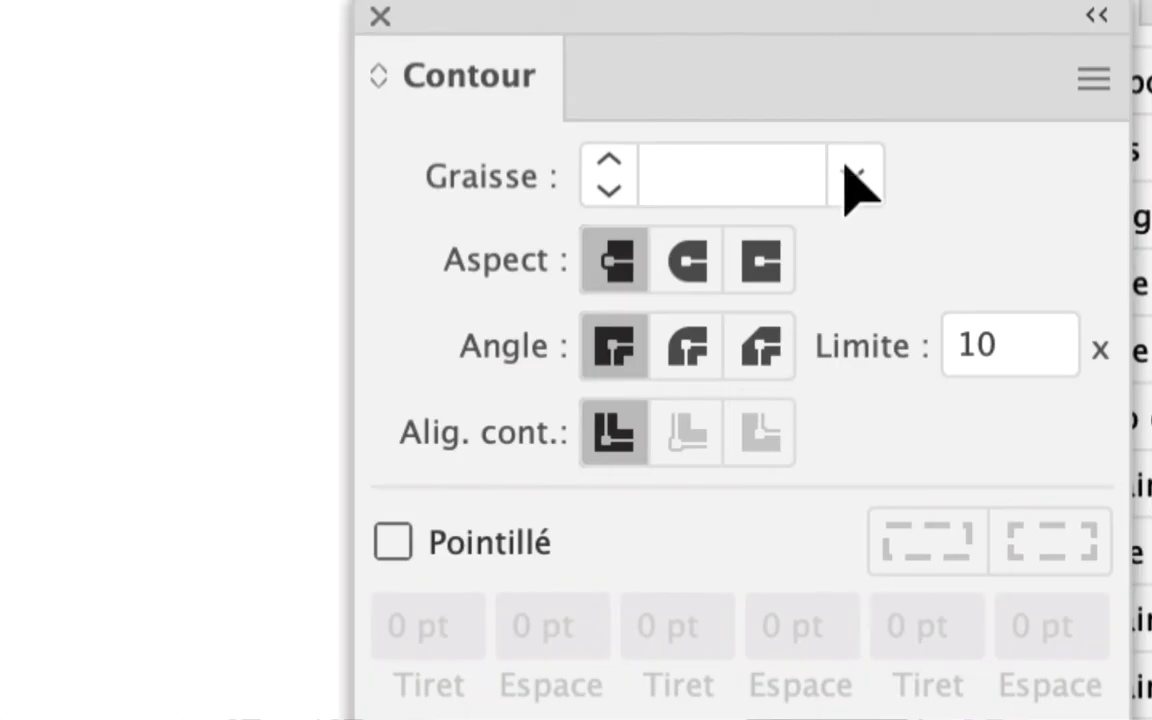
click(853, 180)
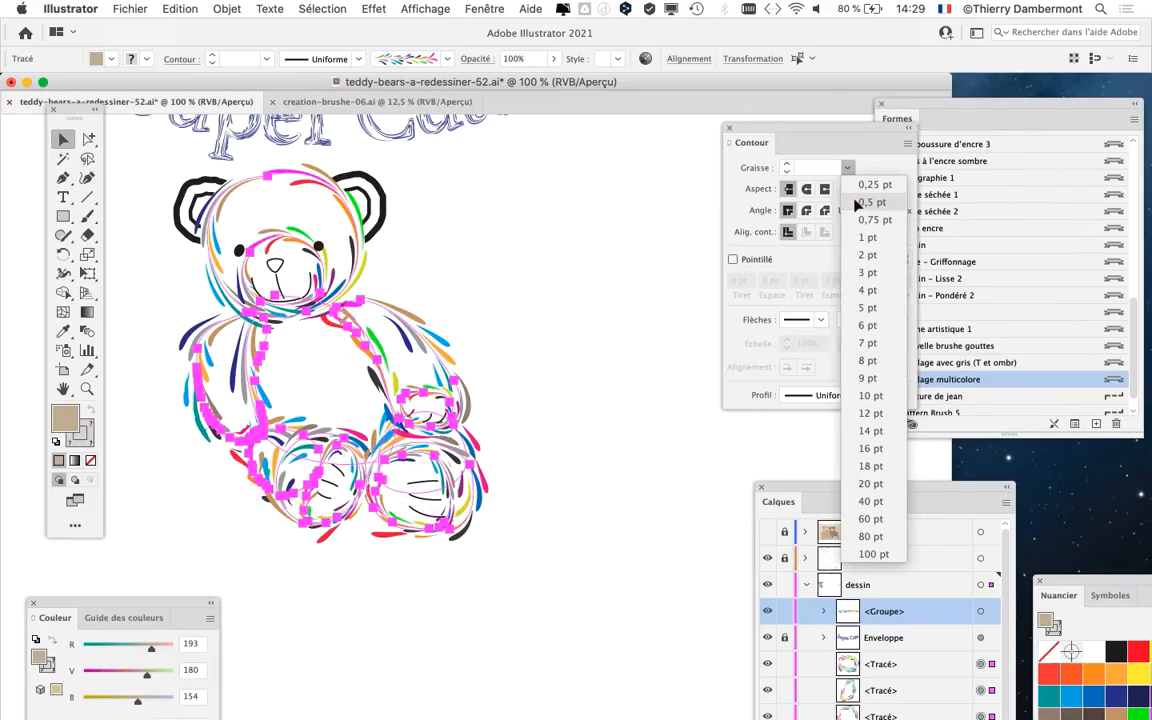
click(856, 203)
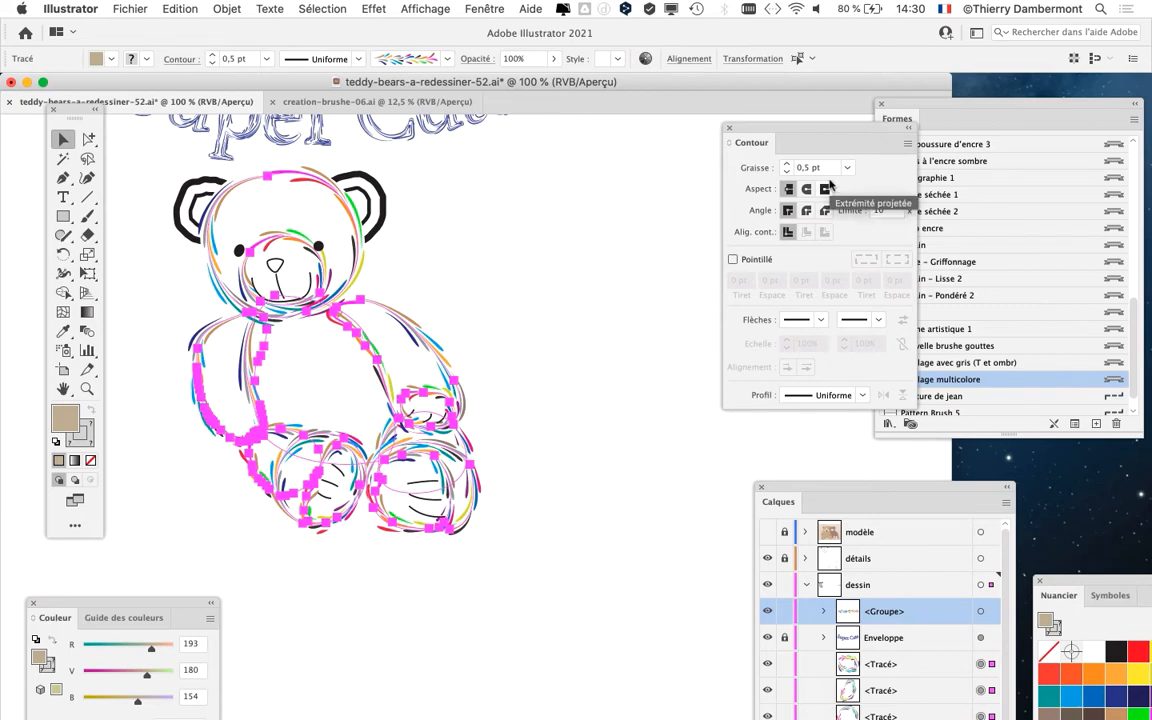
Step: Hide the selection edges on the bear's outlines while keeping the paths selected
super+click(296, 274)
drag(375, 342, 469, 344)
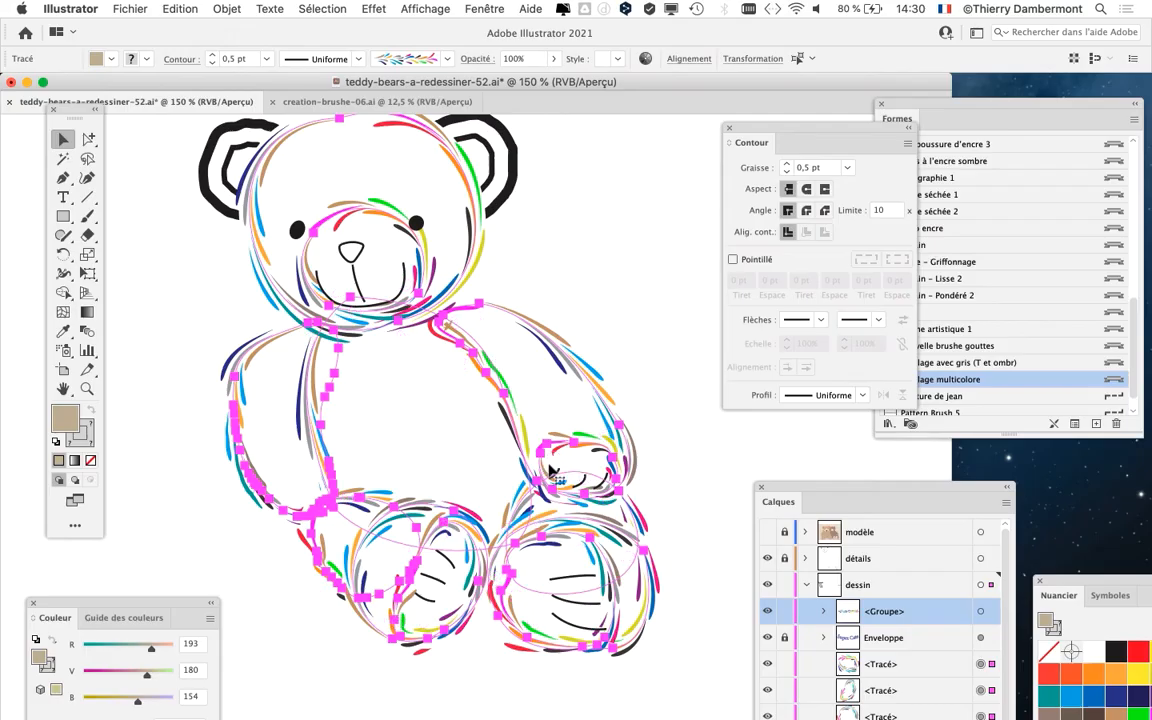
click(425, 9)
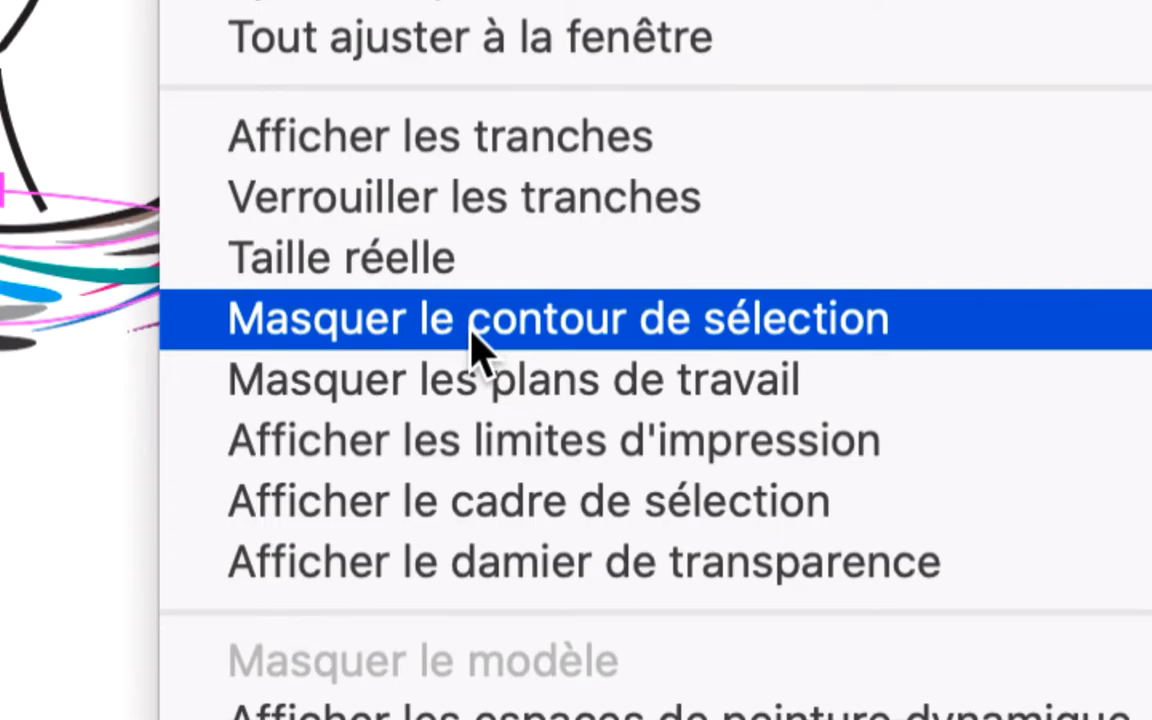
click(475, 340)
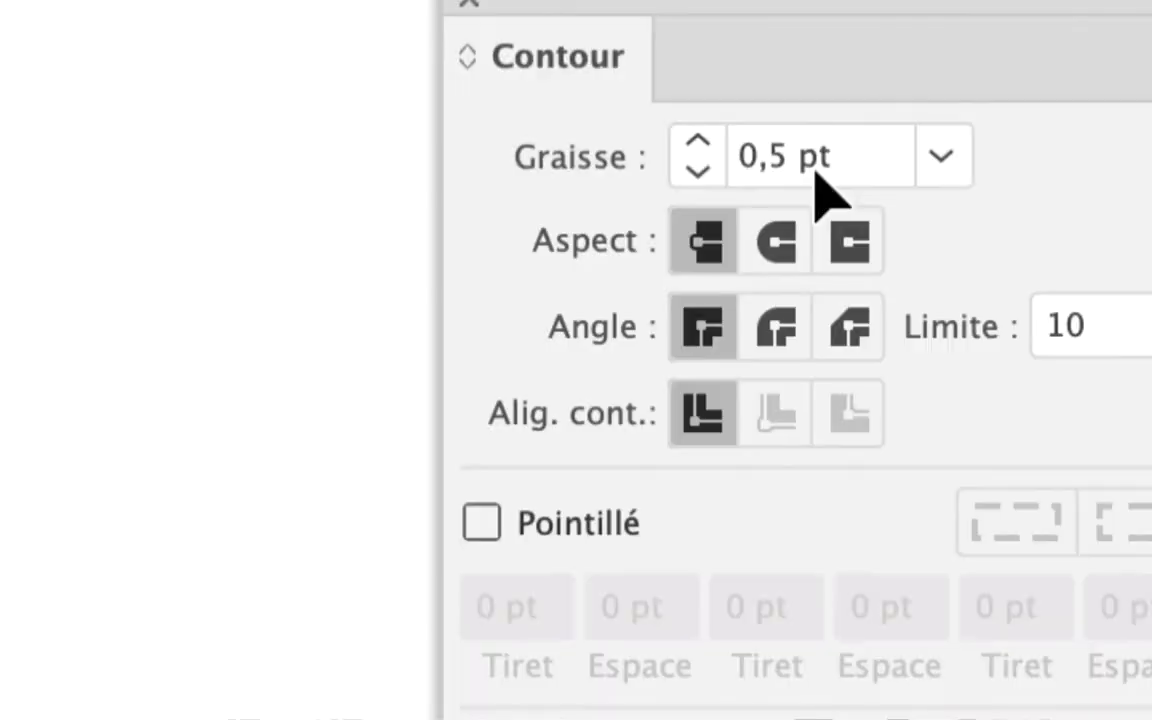
Step: Try stroke weights of 0,25 pt, 2 pt and 4 pt on the selected bear outlines, and restore 0,5 pt
click(935, 168)
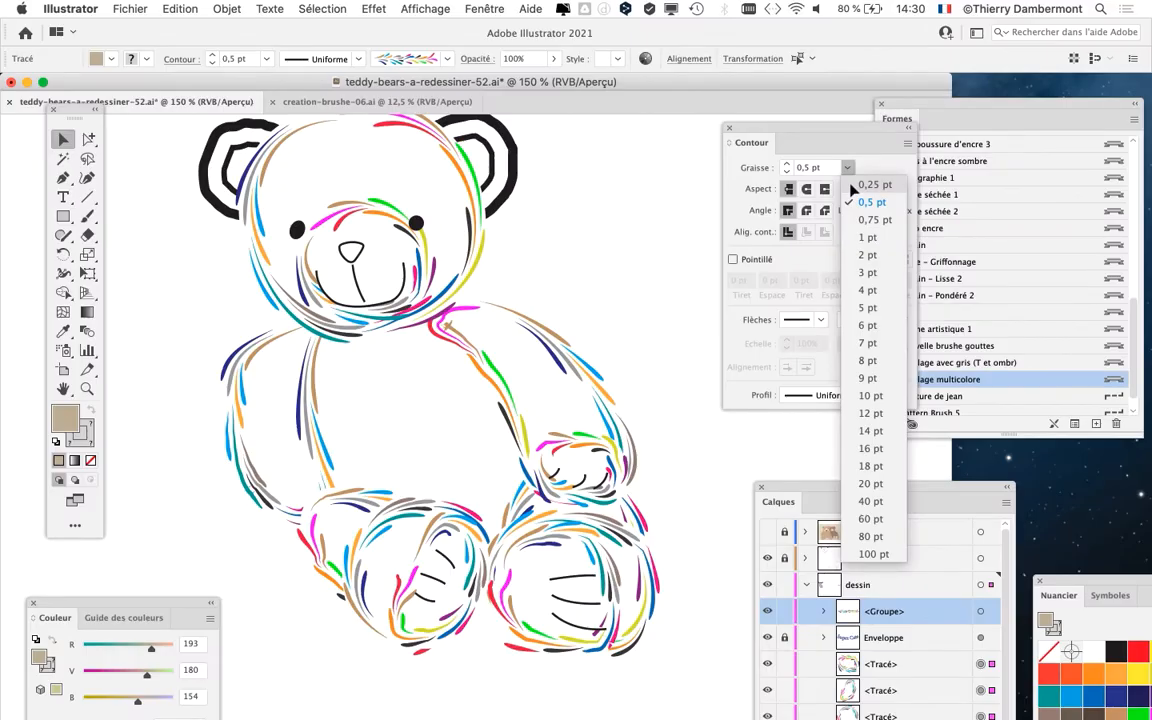
click(862, 185)
click(847, 168)
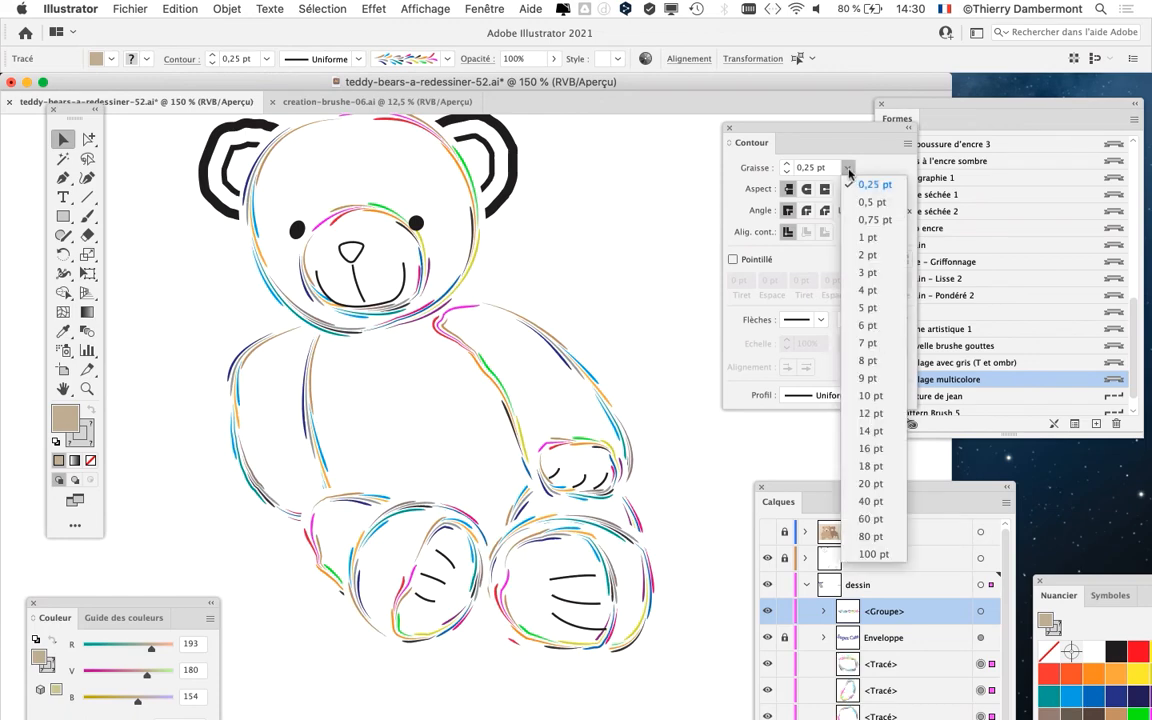
click(868, 255)
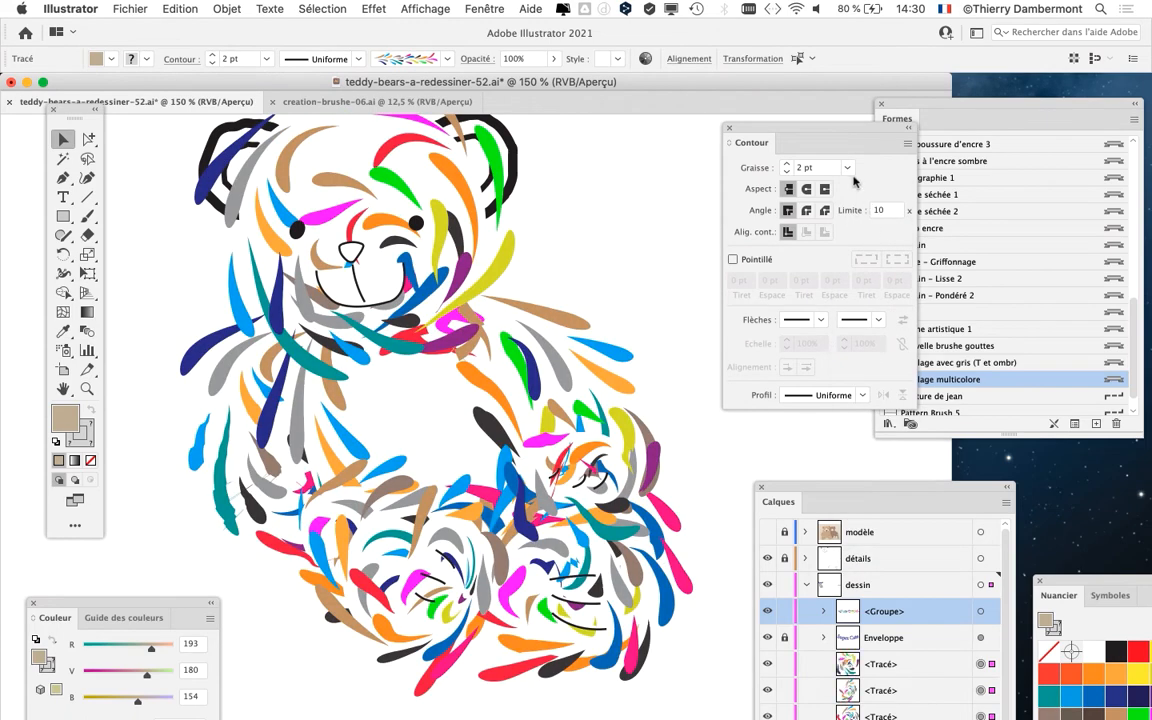
click(849, 170)
click(867, 290)
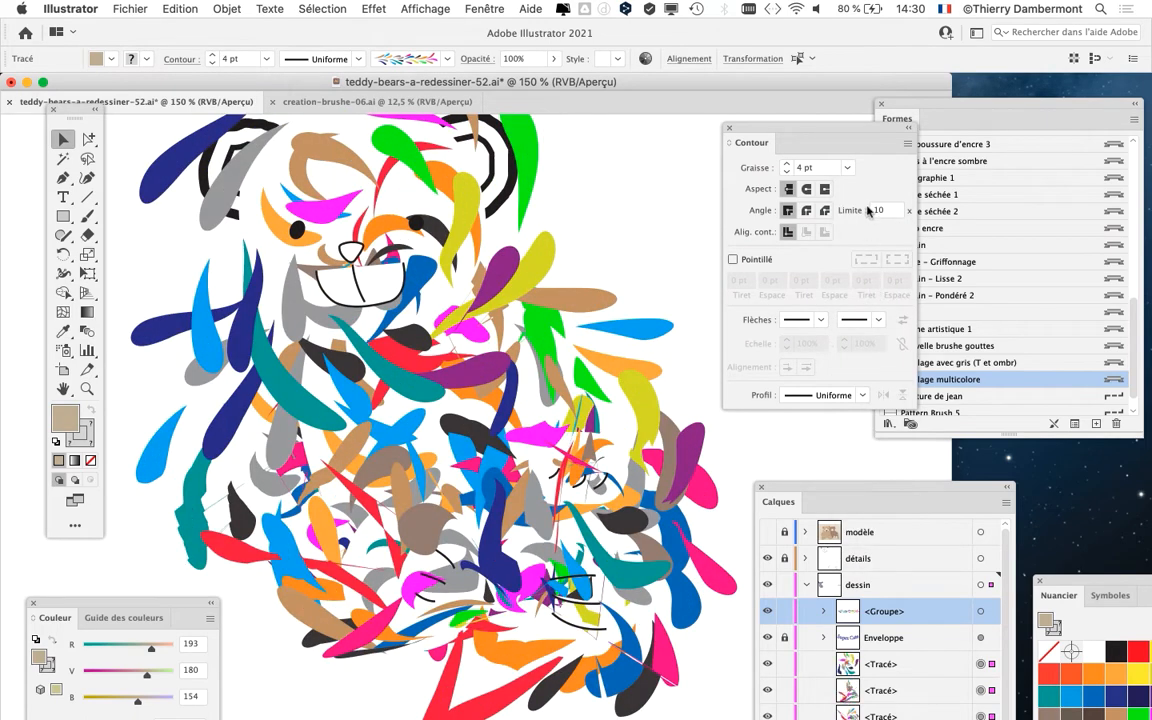
click(849, 171)
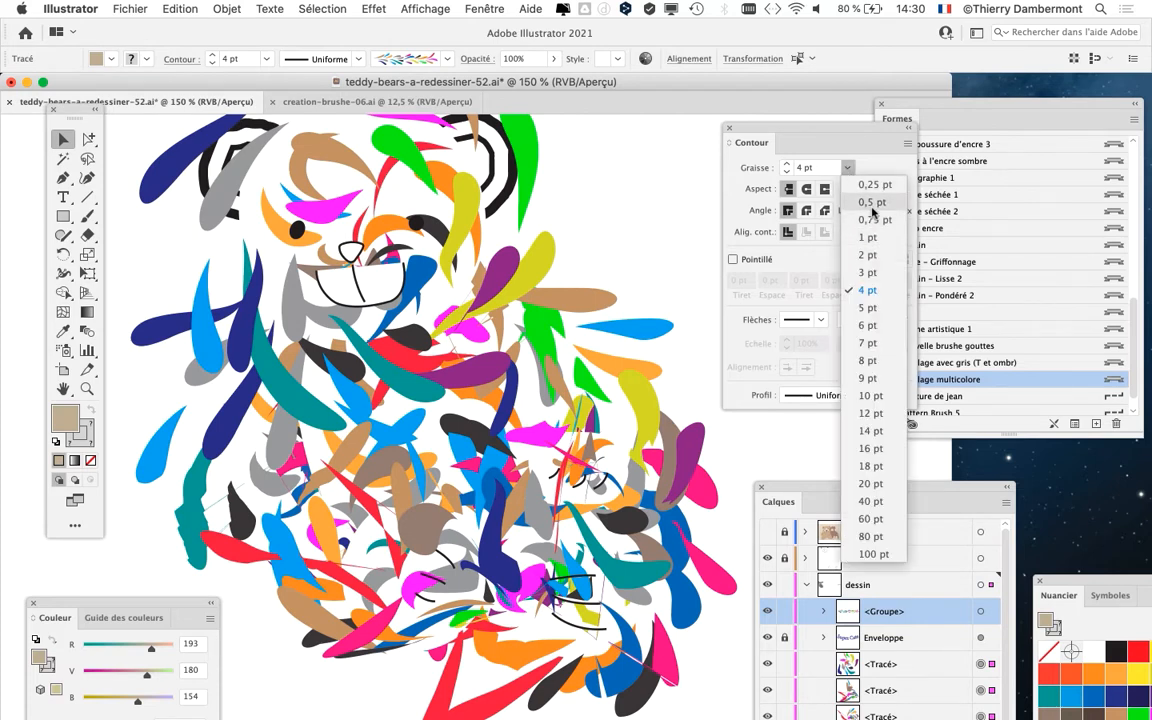
click(872, 205)
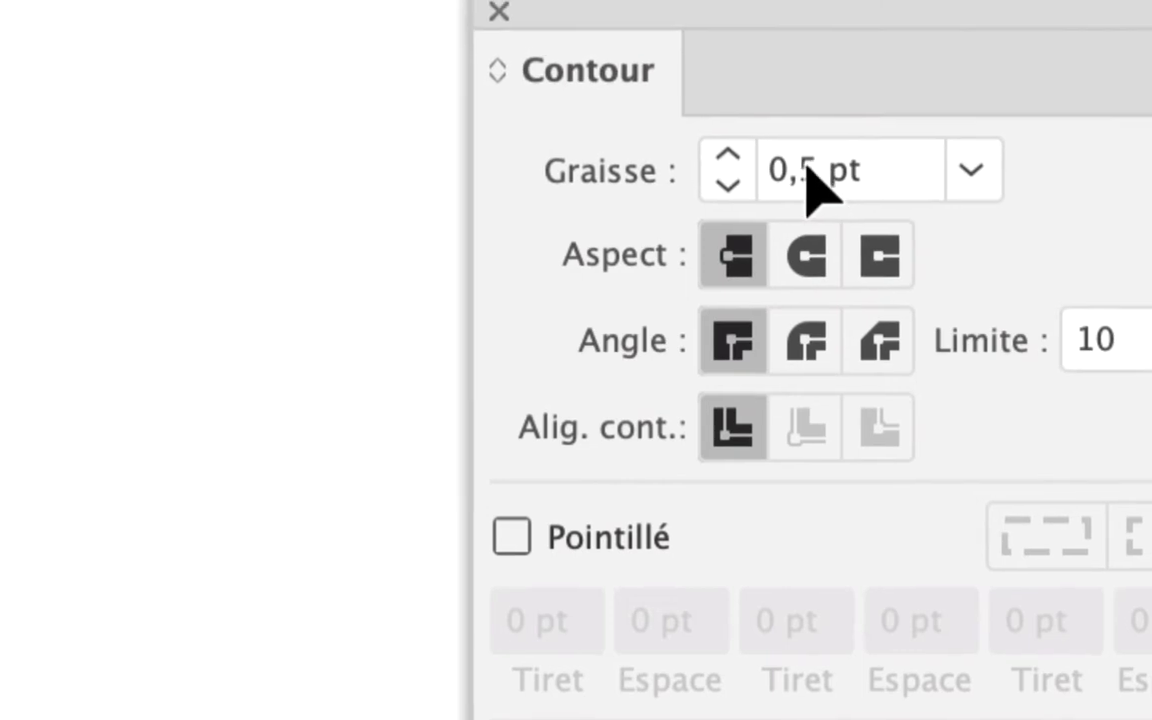
Step: Set the stroke weight of the bear's multicolour brush outlines to 0.65 pt
click(806, 168)
double_click(808, 168)
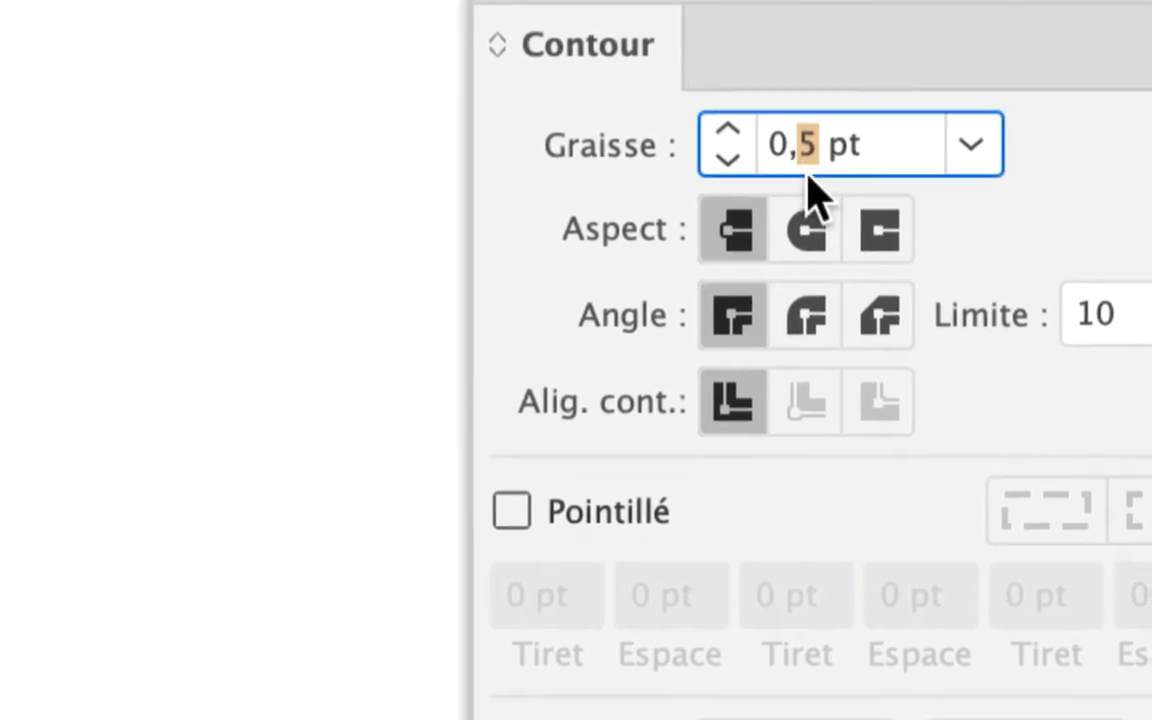
text(65)
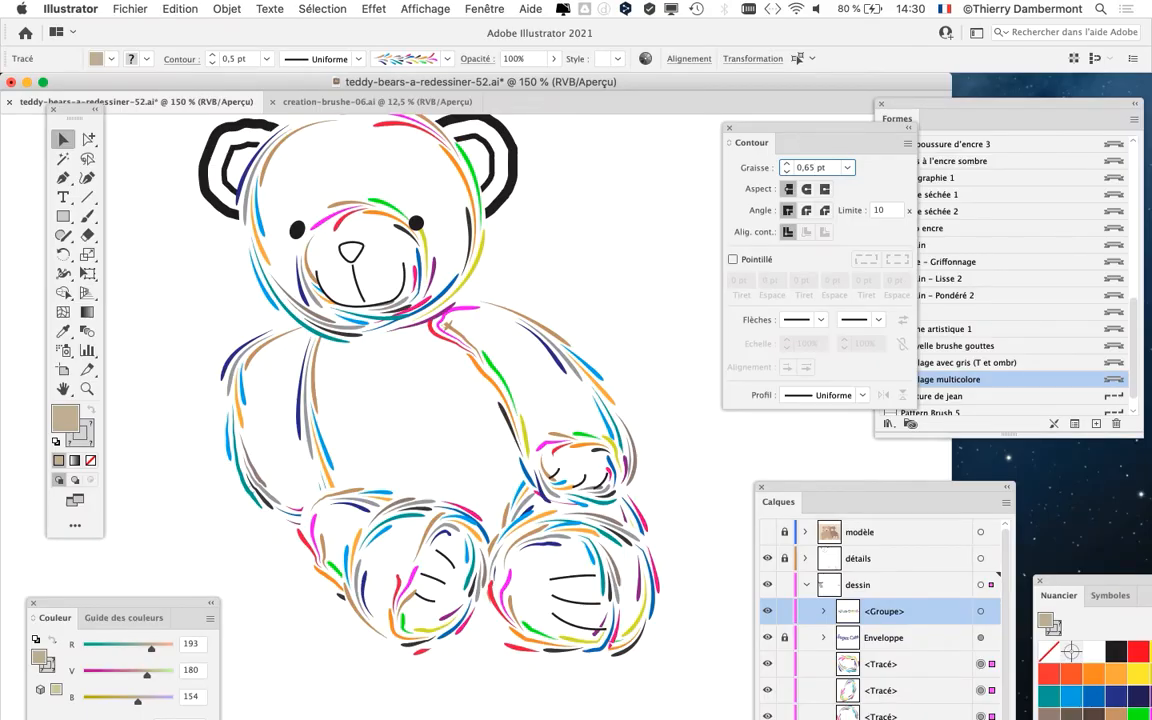
key(Tab)
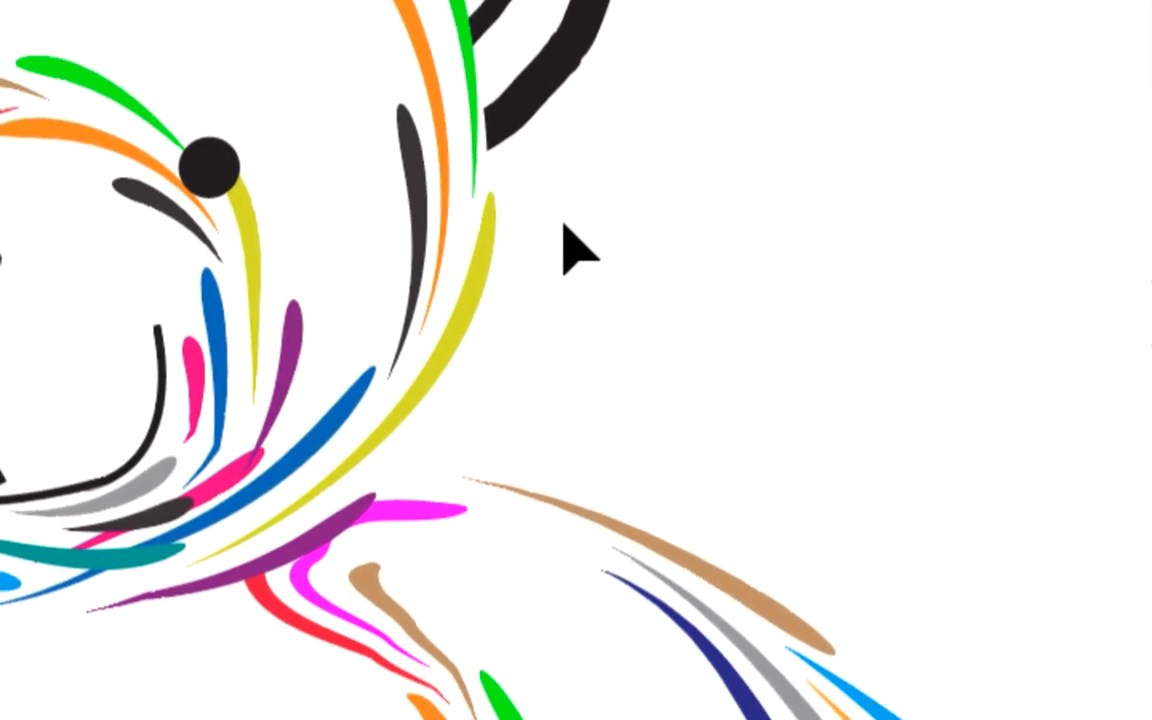
Step: Select only the brushed outlines of the bear's head and muzzle
drag(587, 322, 177, 272)
drag(497, 250, 497, 255)
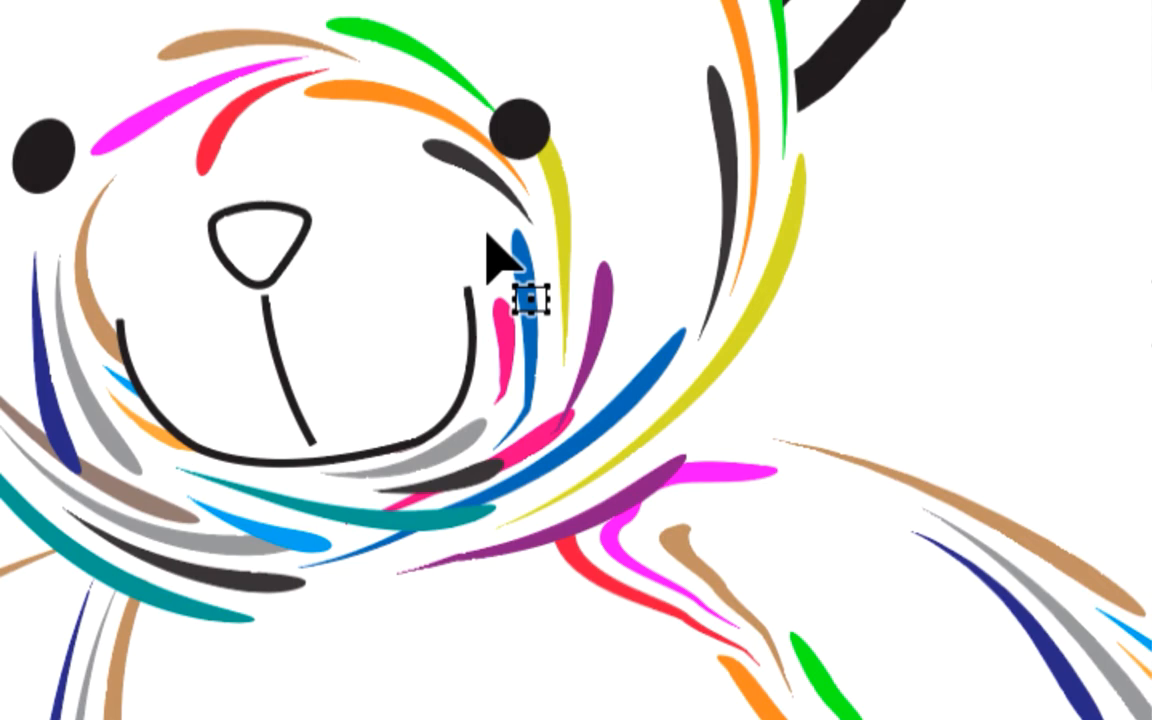
drag(1046, 347, 566, 265)
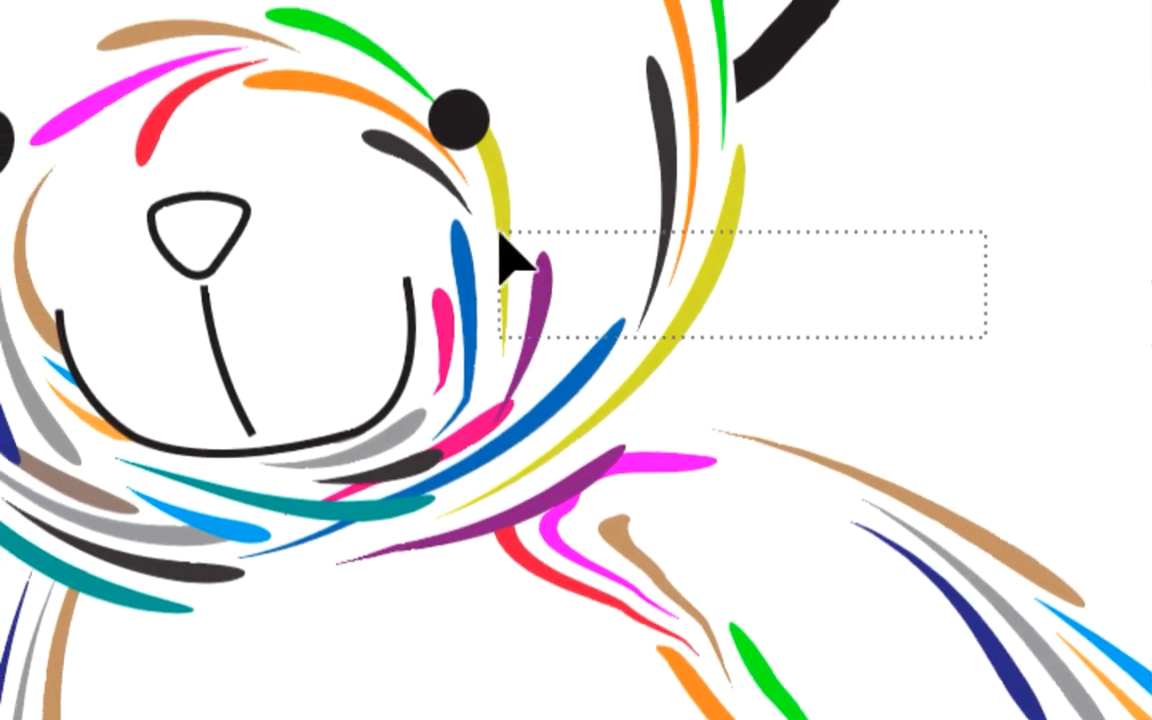
drag(500, 238, 496, 250)
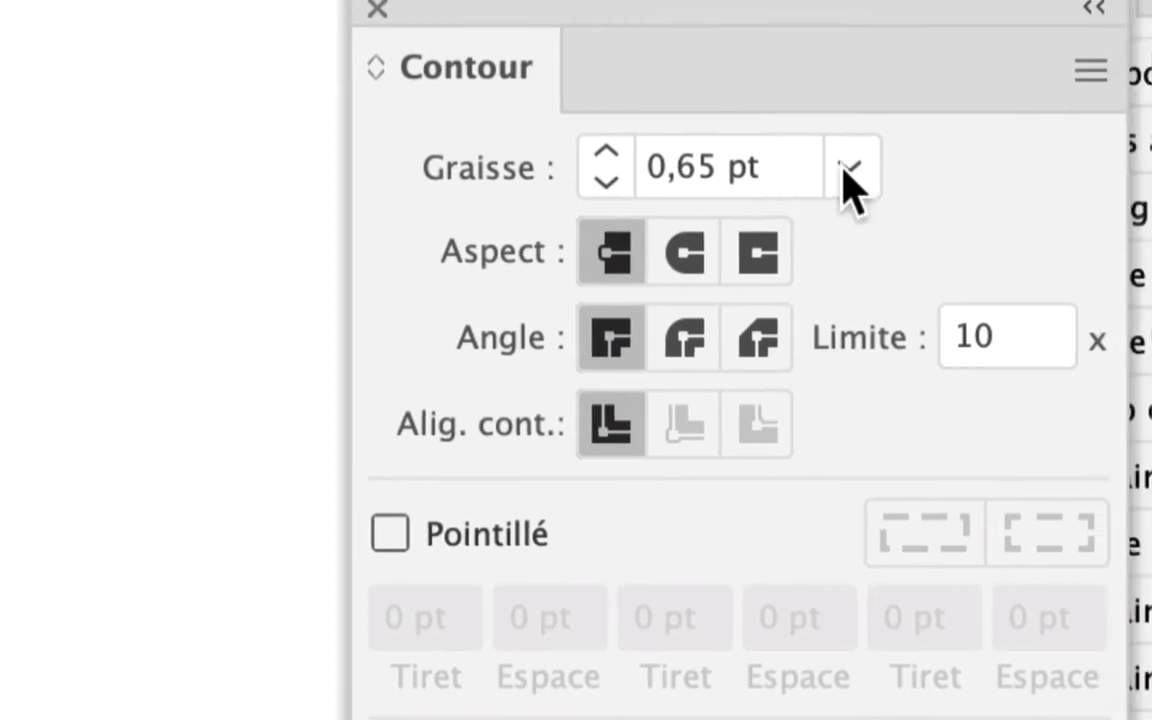
Step: Try stroke weights of 0.25 pt and 0.35 pt on the head and muzzle outlines
click(846, 167)
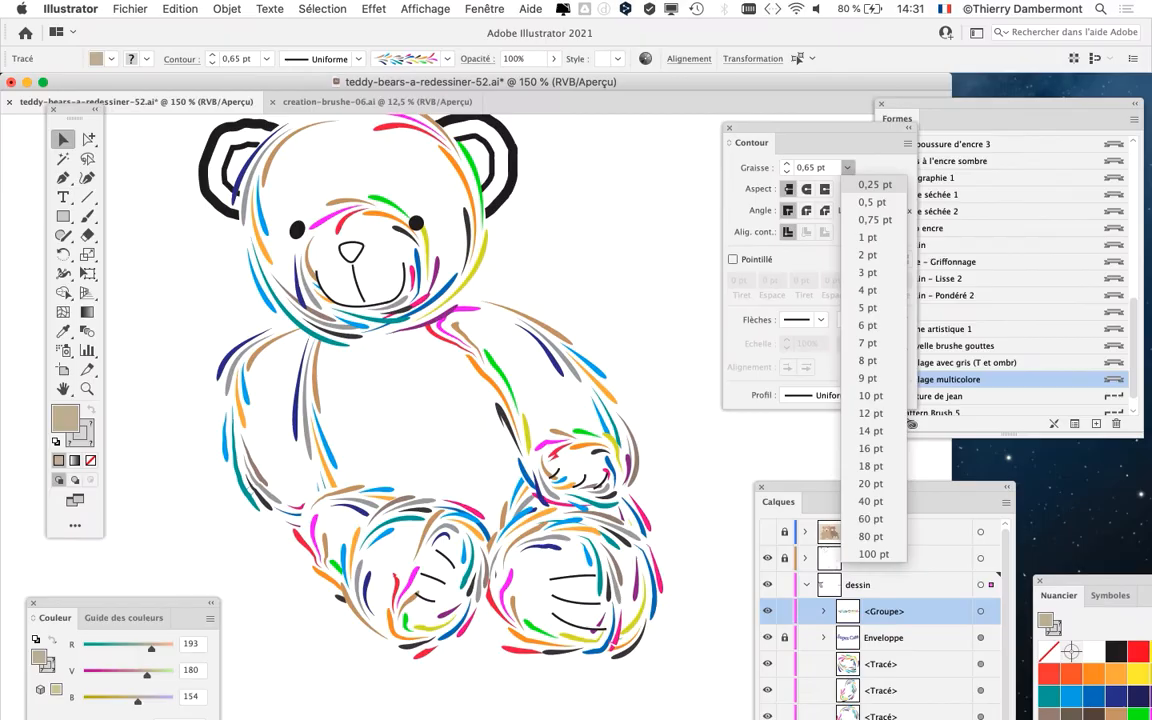
click(874, 184)
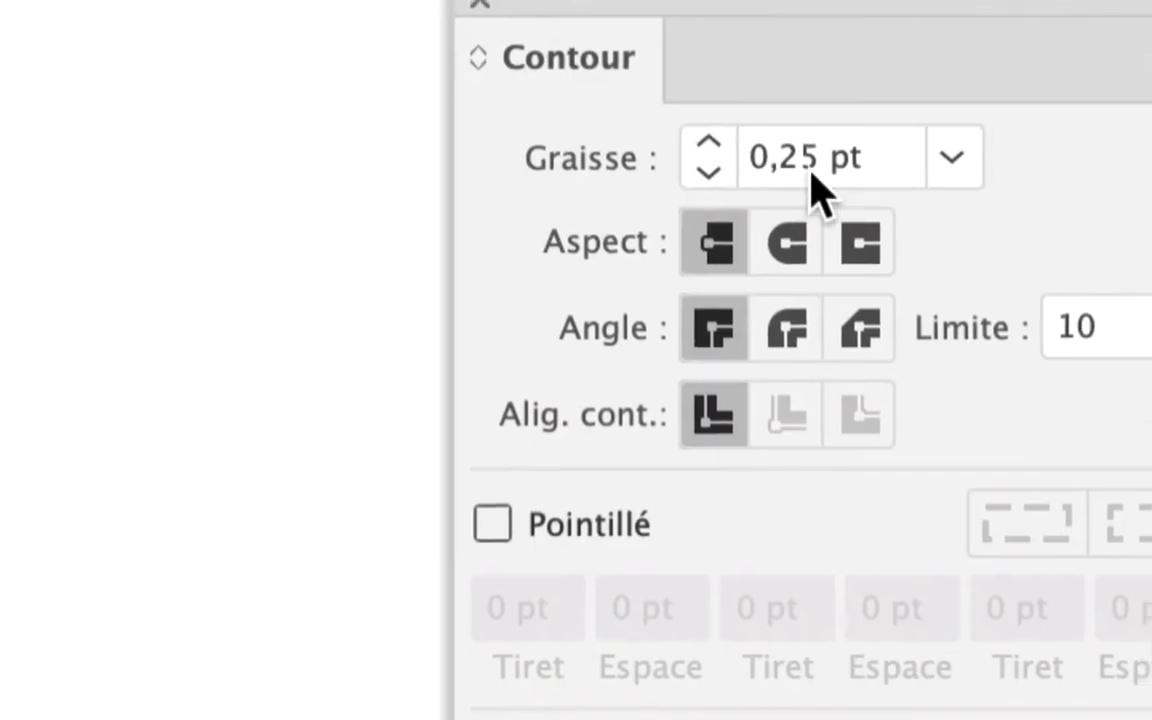
drag(815, 172, 805, 170)
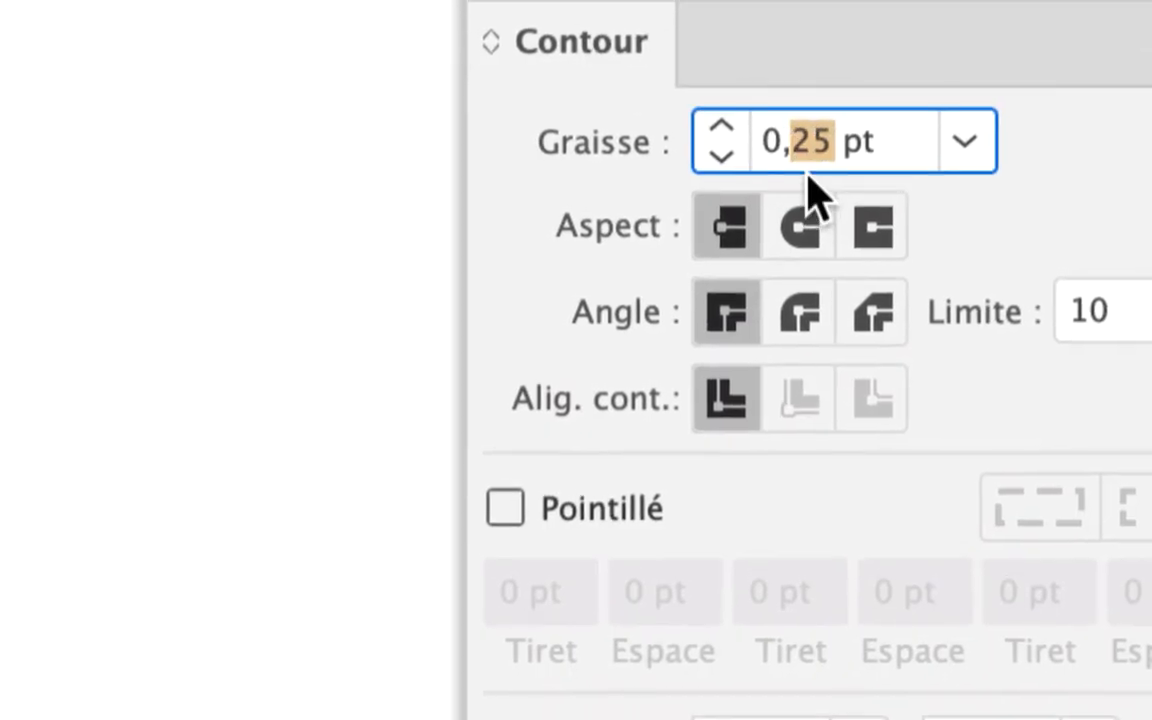
text(35)
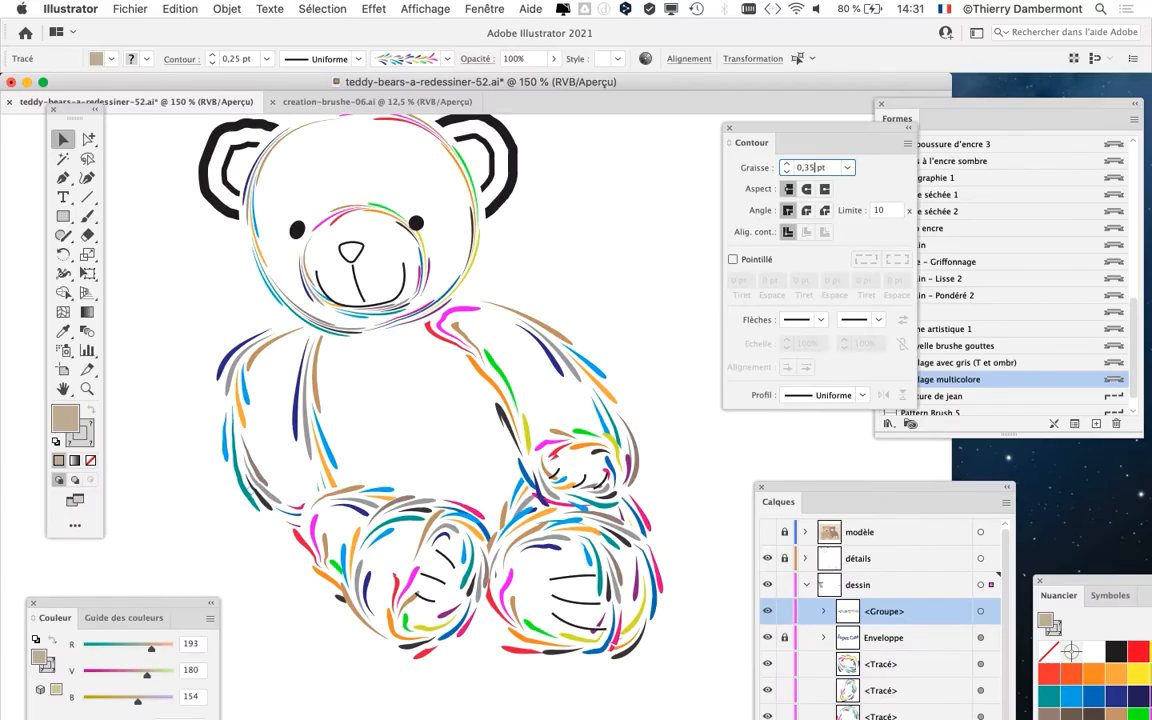
key(Tab)
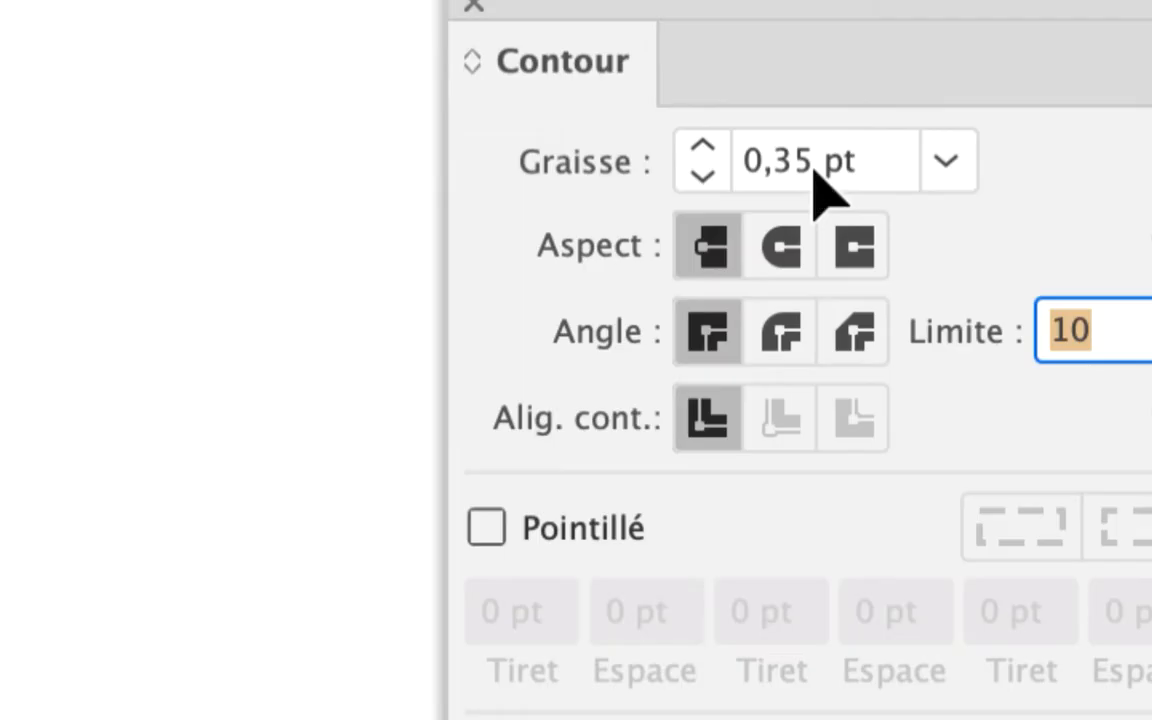
Step: Set the stroke weight of the head and muzzle outlines to 0.4 pt
drag(812, 164, 780, 164)
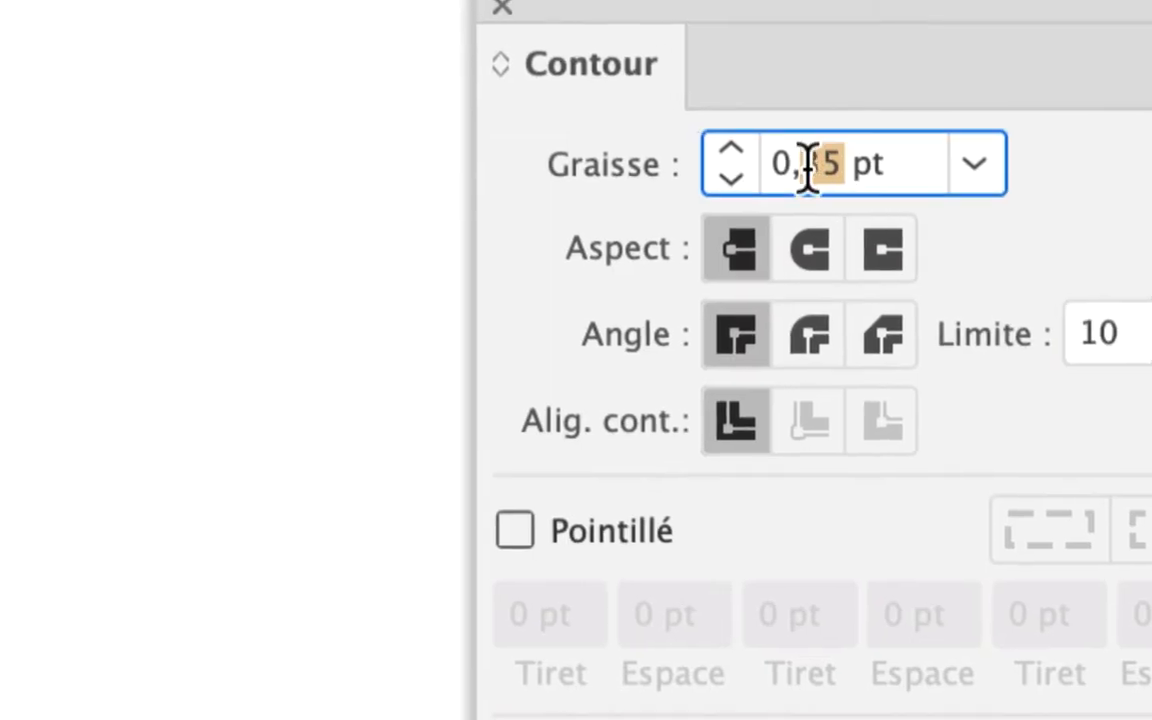
text(4)
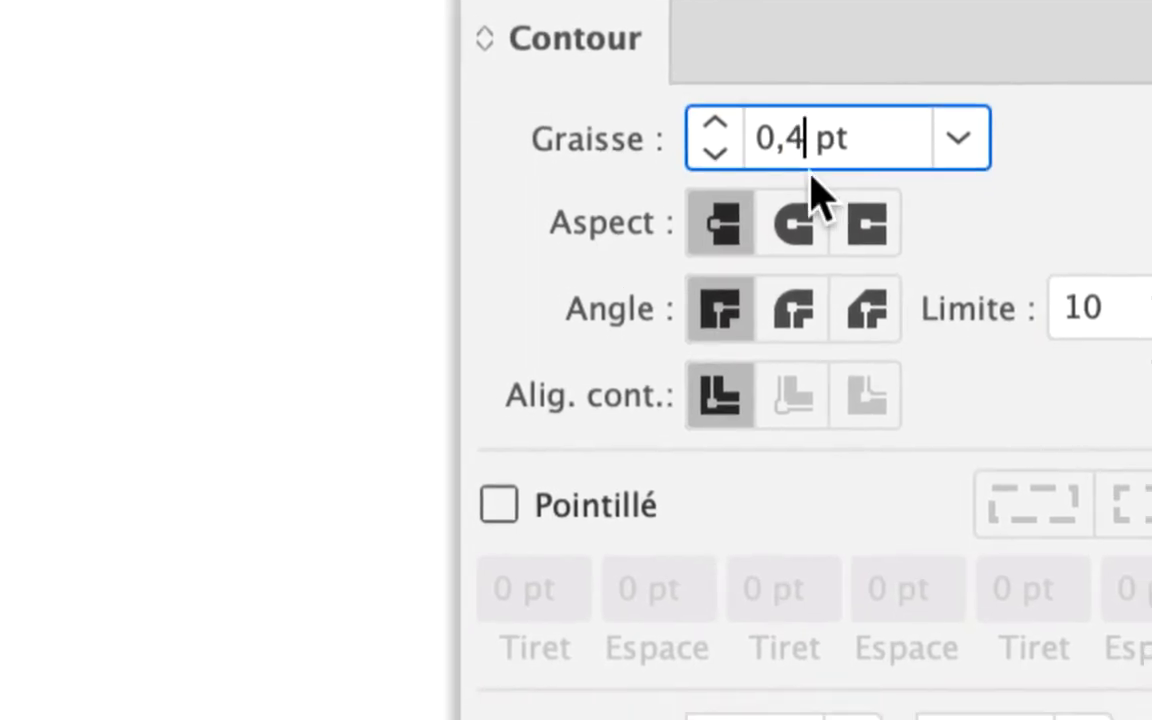
key(Tab)
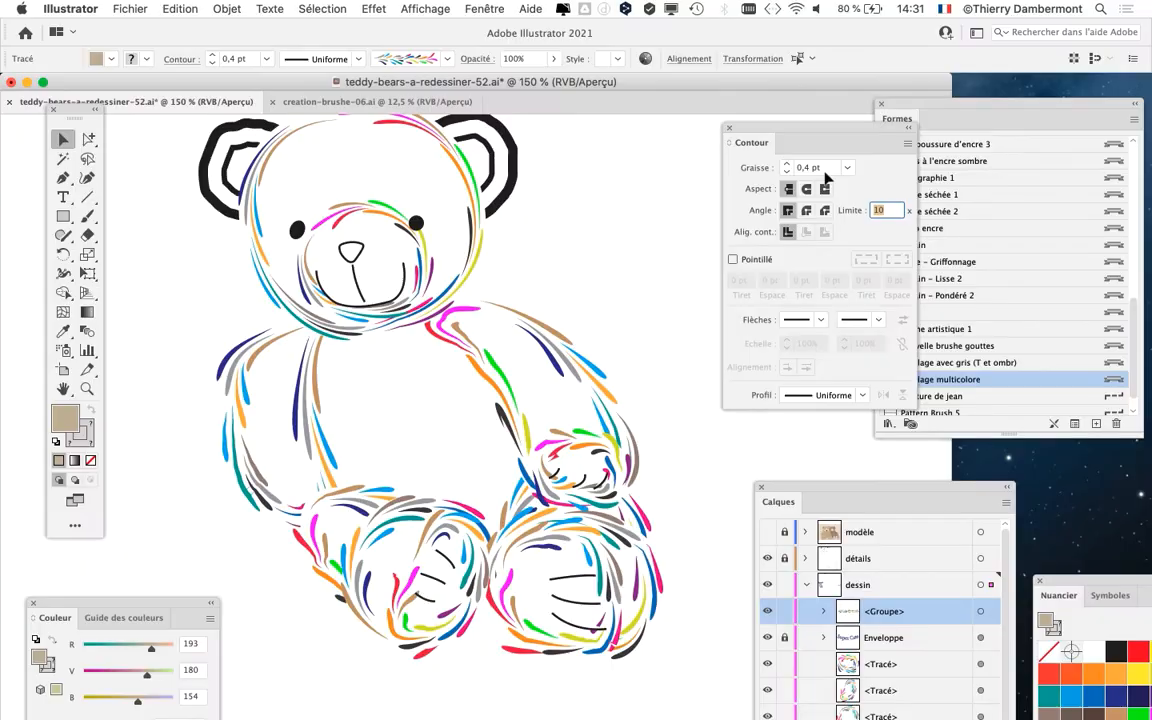
Step: Review the available stroke units in the Units preferences and keep Points as the stroke unit
click(80, 9)
mouse_move(89, 61)
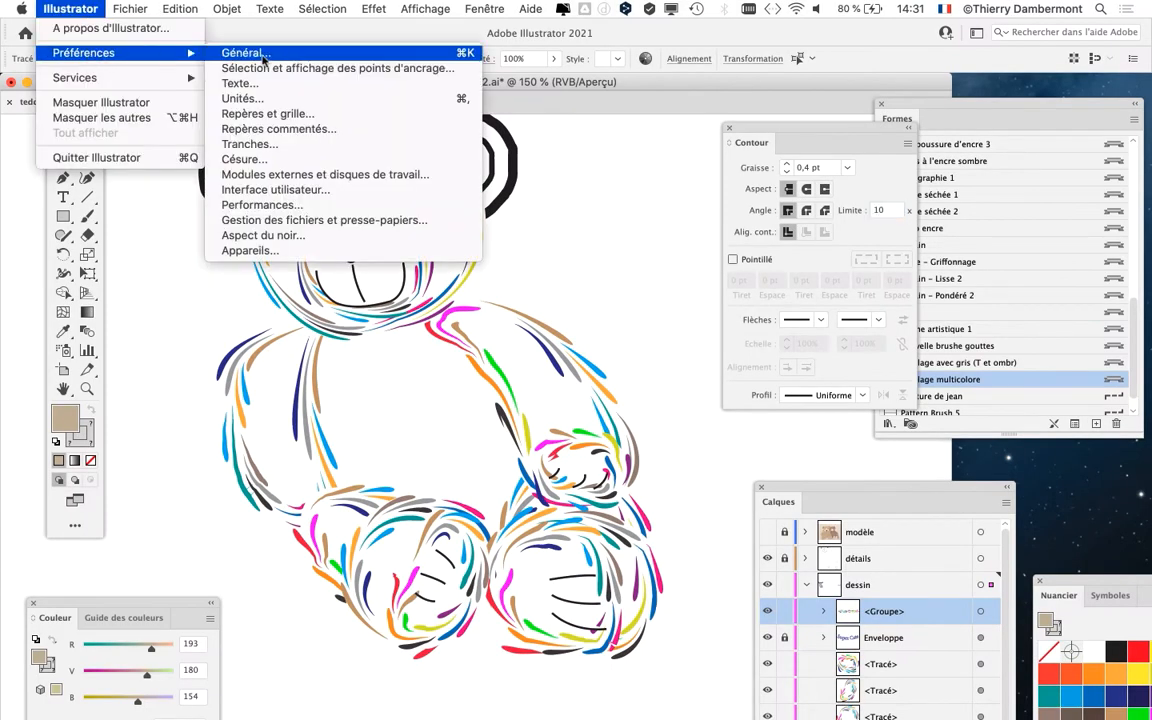
click(362, 100)
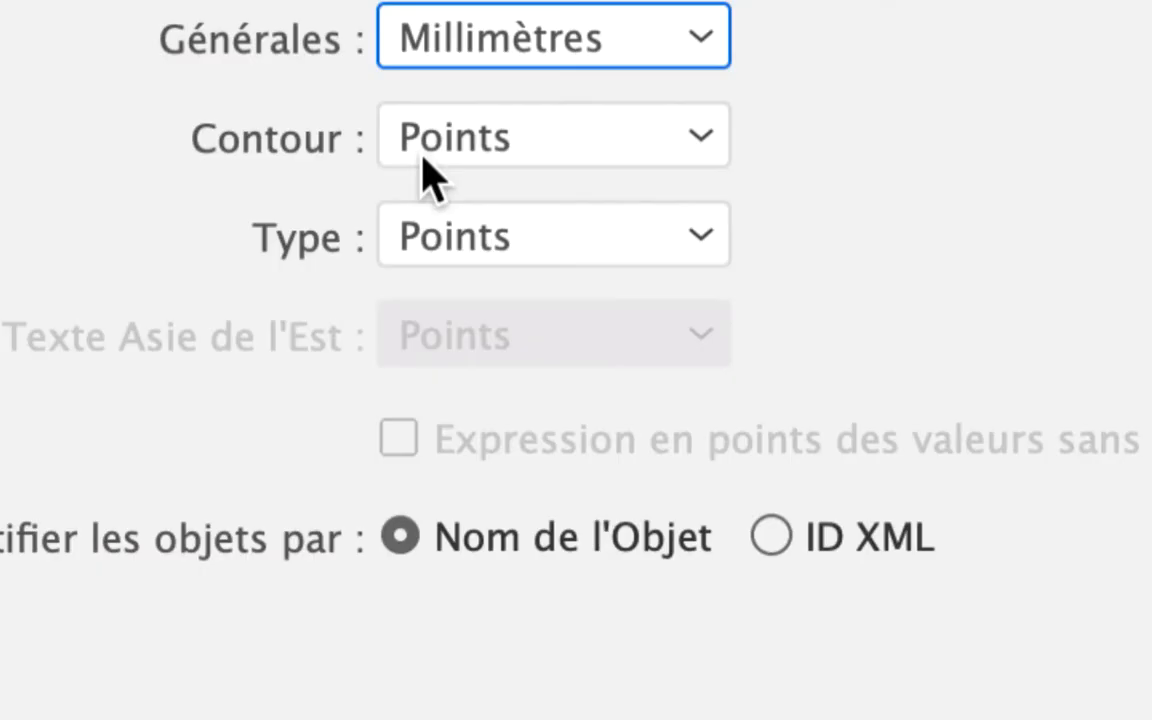
click(430, 140)
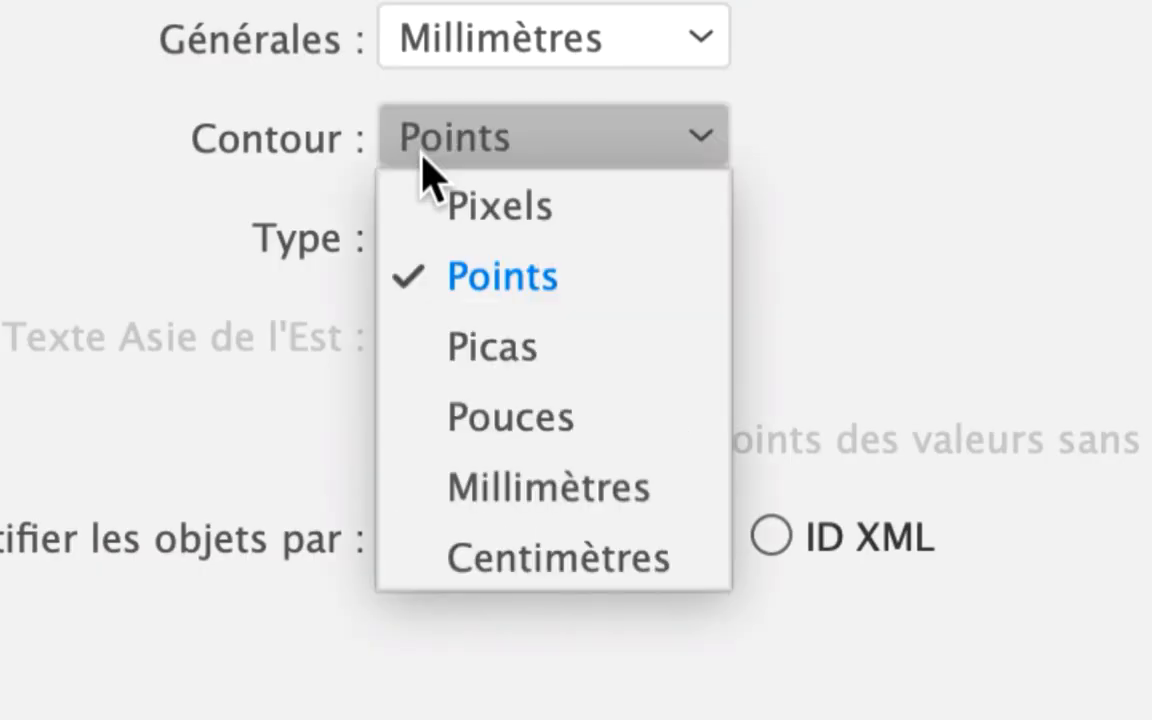
click(421, 155)
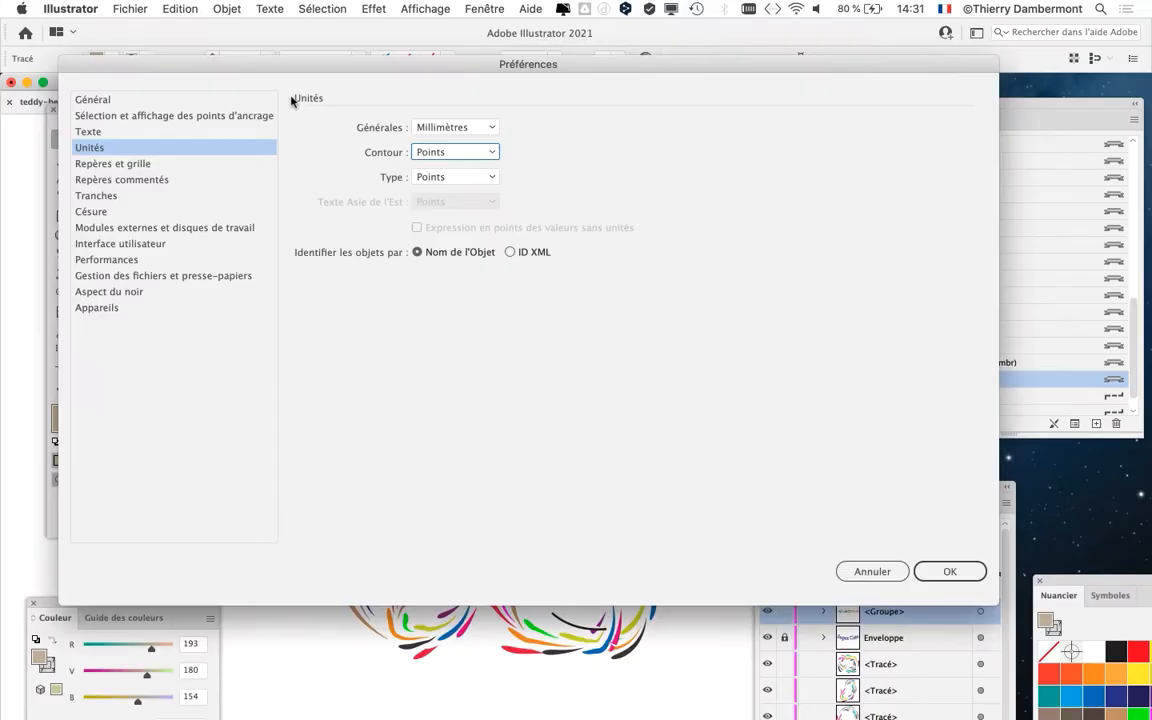
click(950, 572)
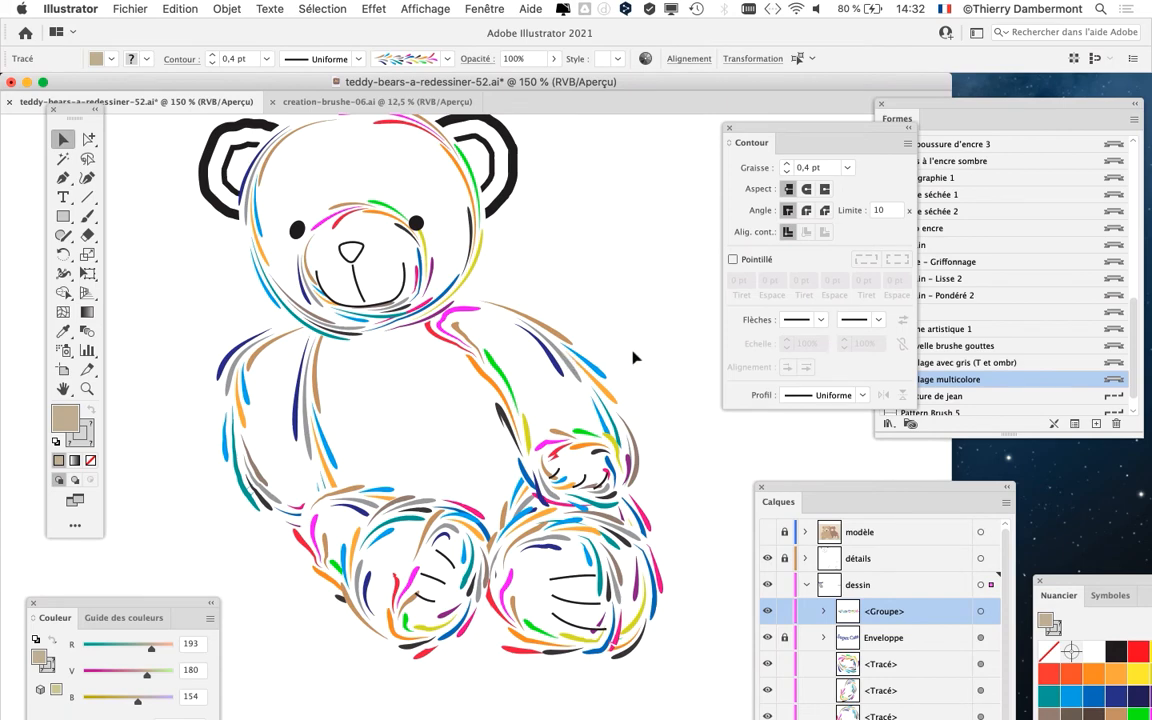
Step: Save a copy of the document as teddy-bears-a-redessiner-53.ai in the teddy bear 13 folder
key(super+minus)
drag(577, 367, 464, 390)
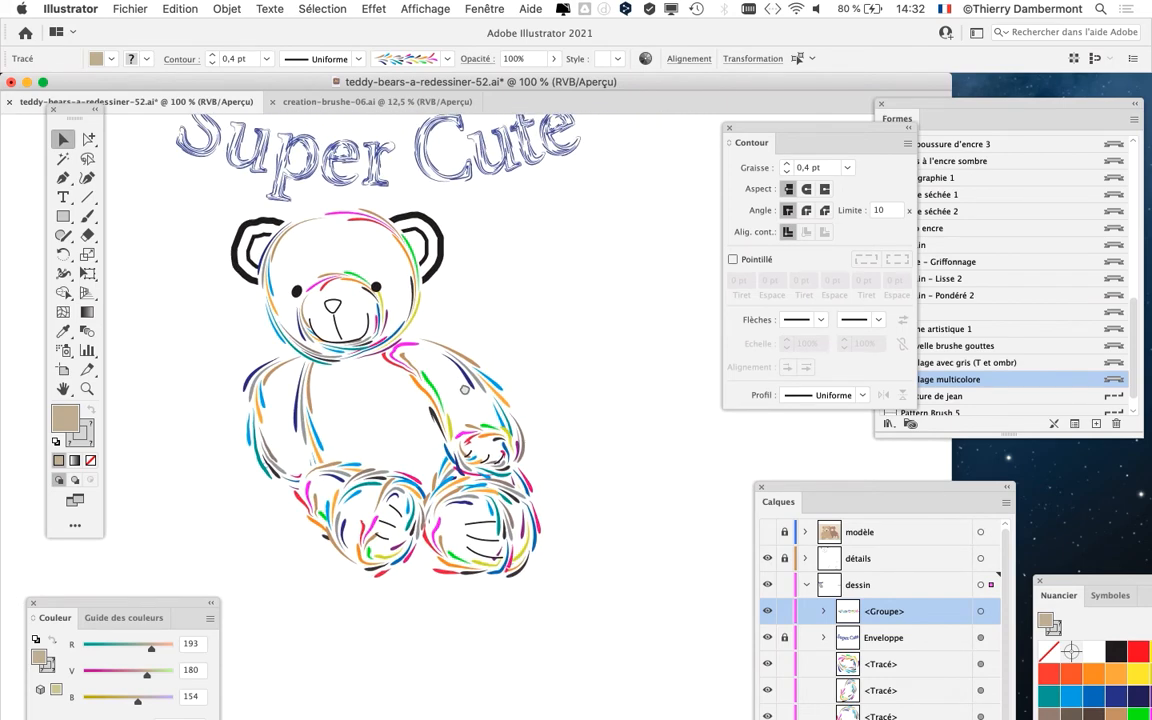
click(116, 8)
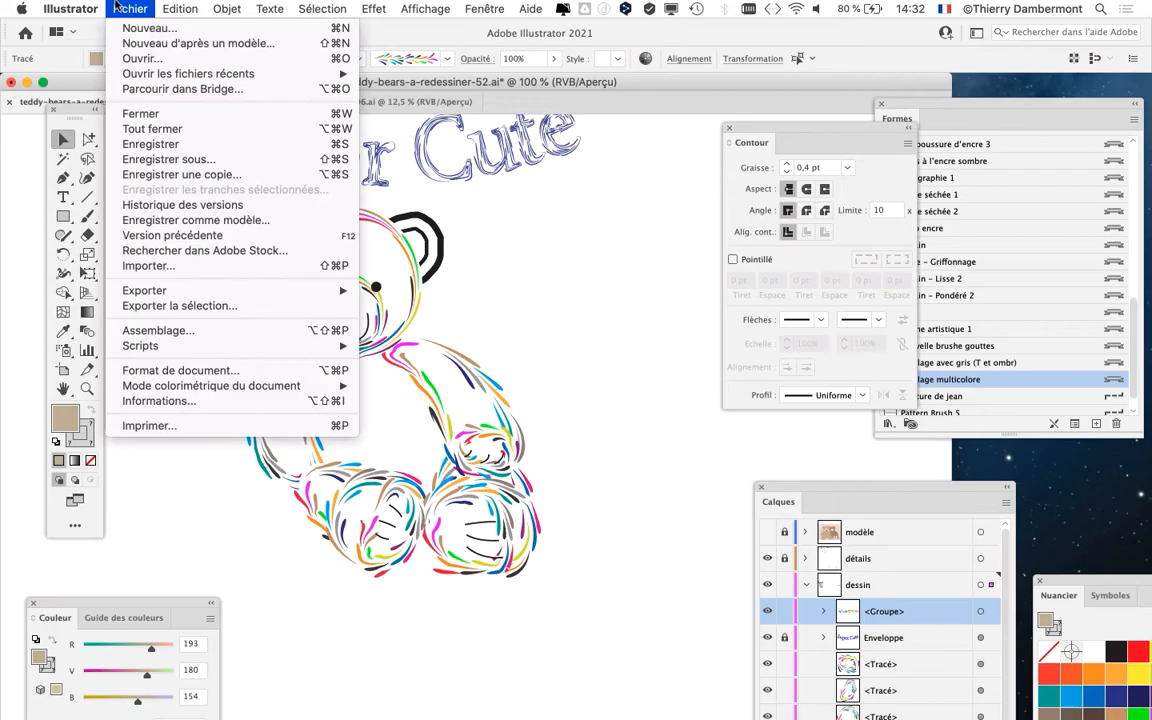
click(185, 159)
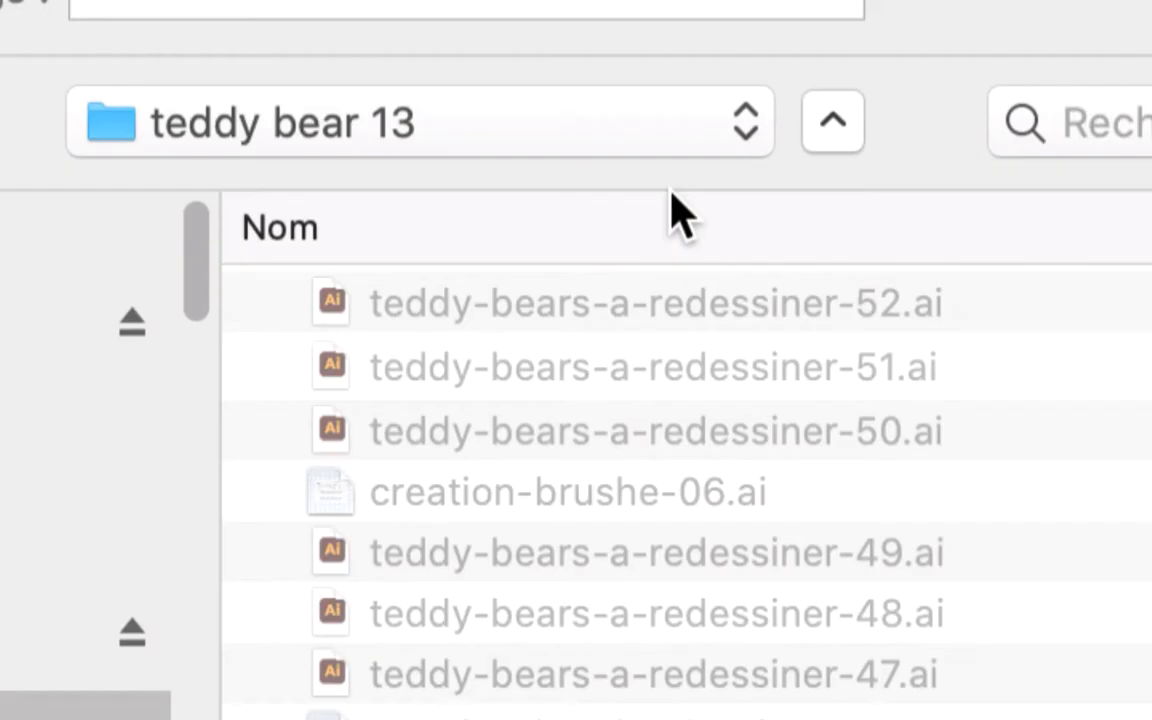
click(650, 131)
drag(658, 130, 667, 137)
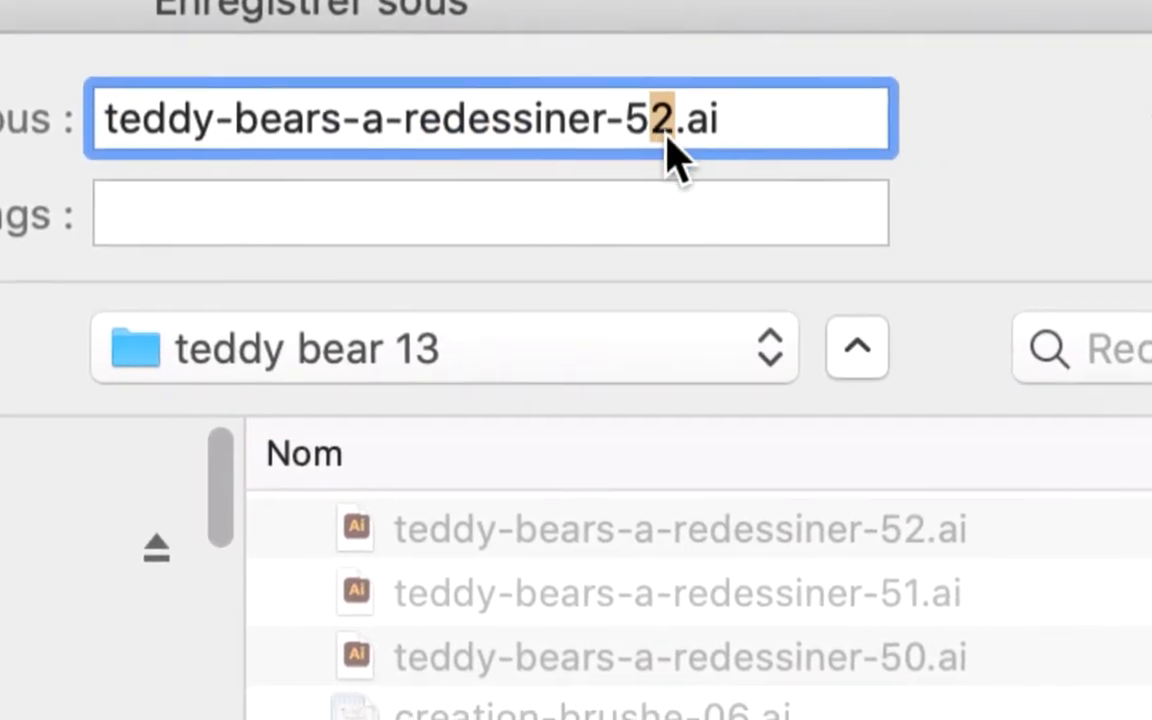
text(3)
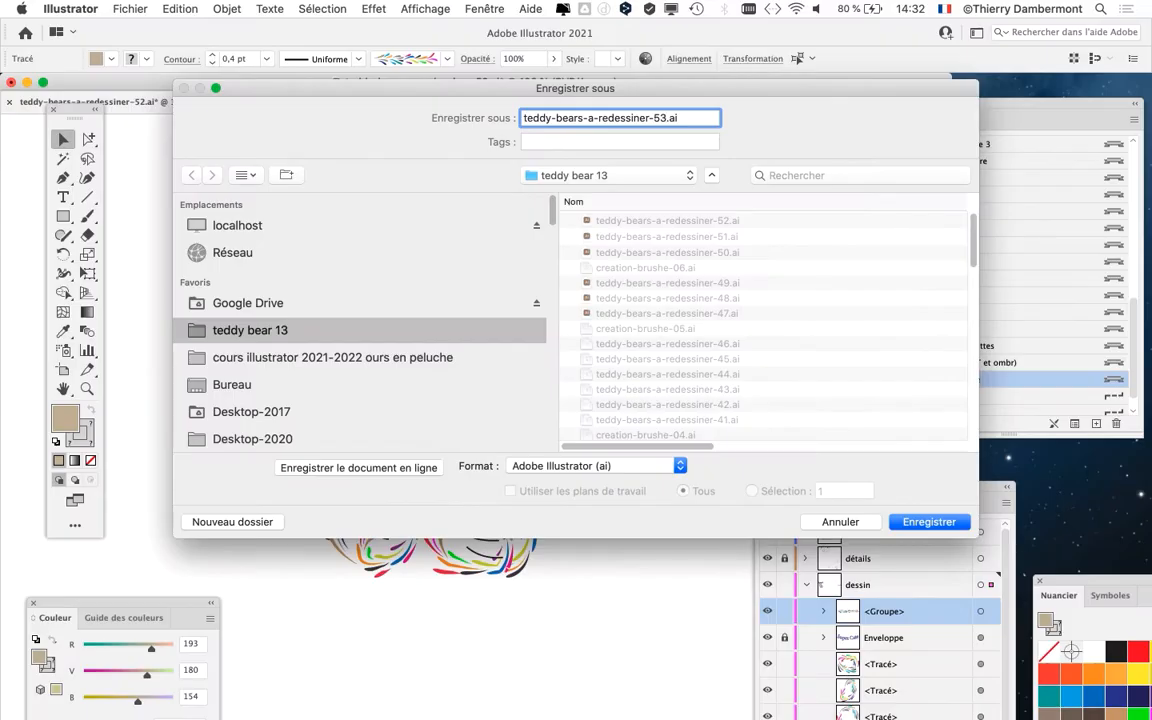
key(Return)
key(Return)
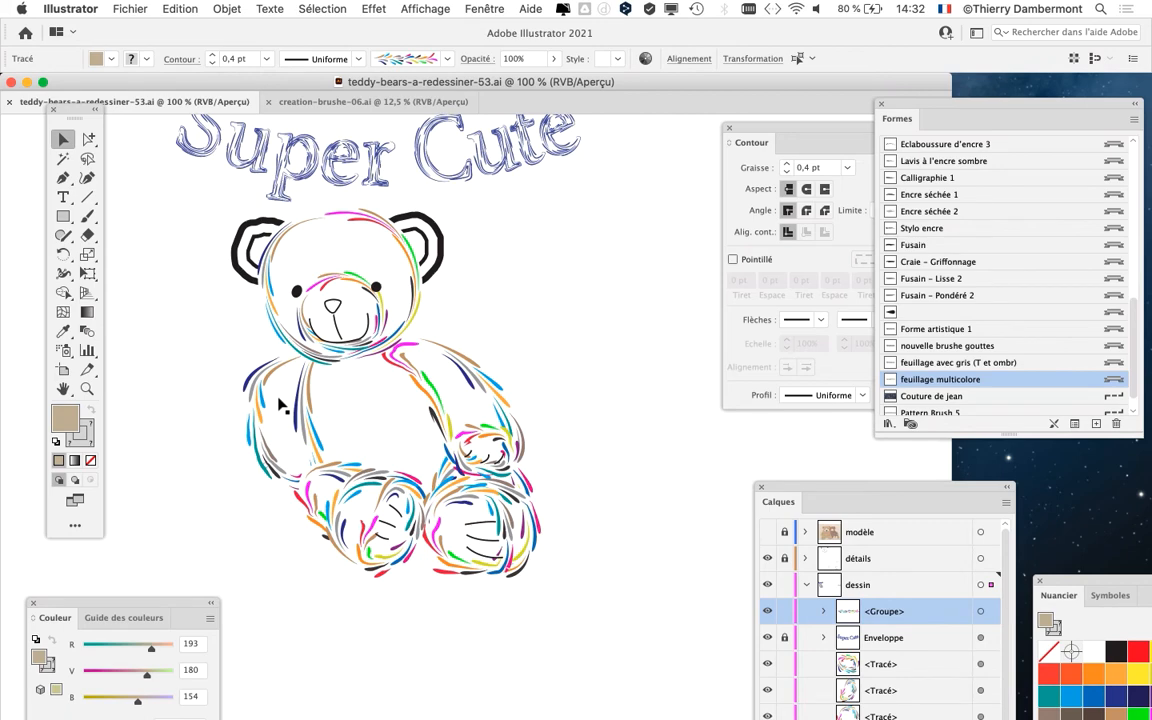
Step: Compare the bear drawing and the Super Cute text in outline and preview display modes
key(super+y)
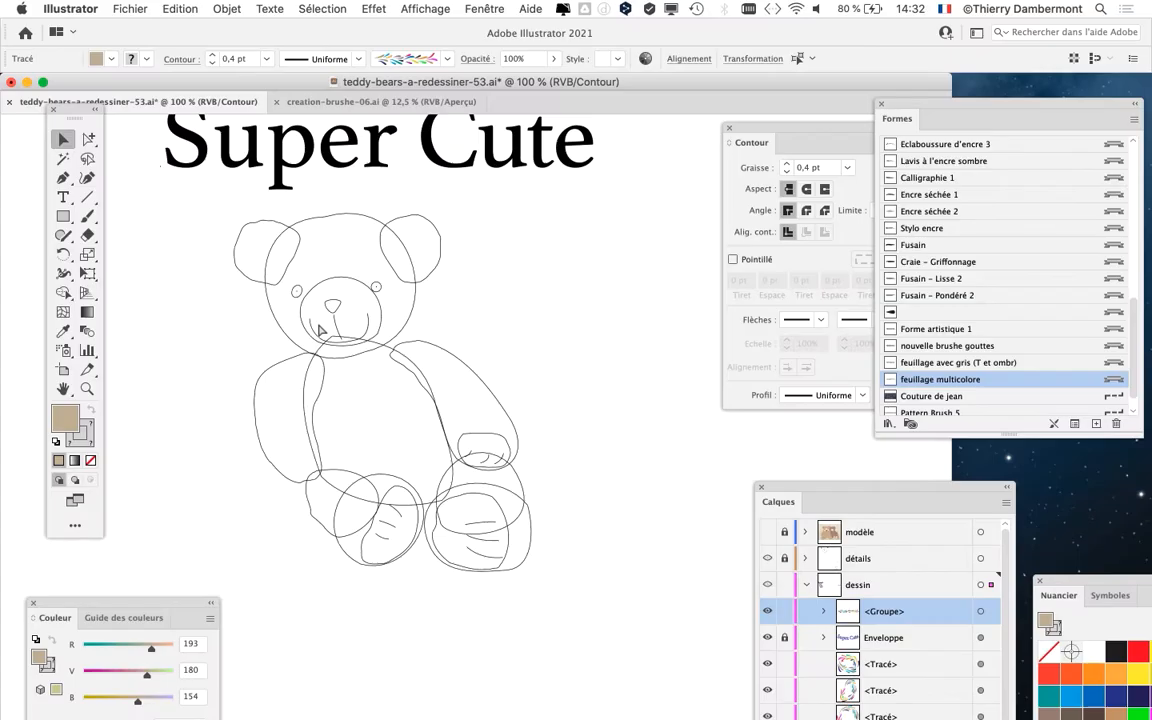
key(super+y)
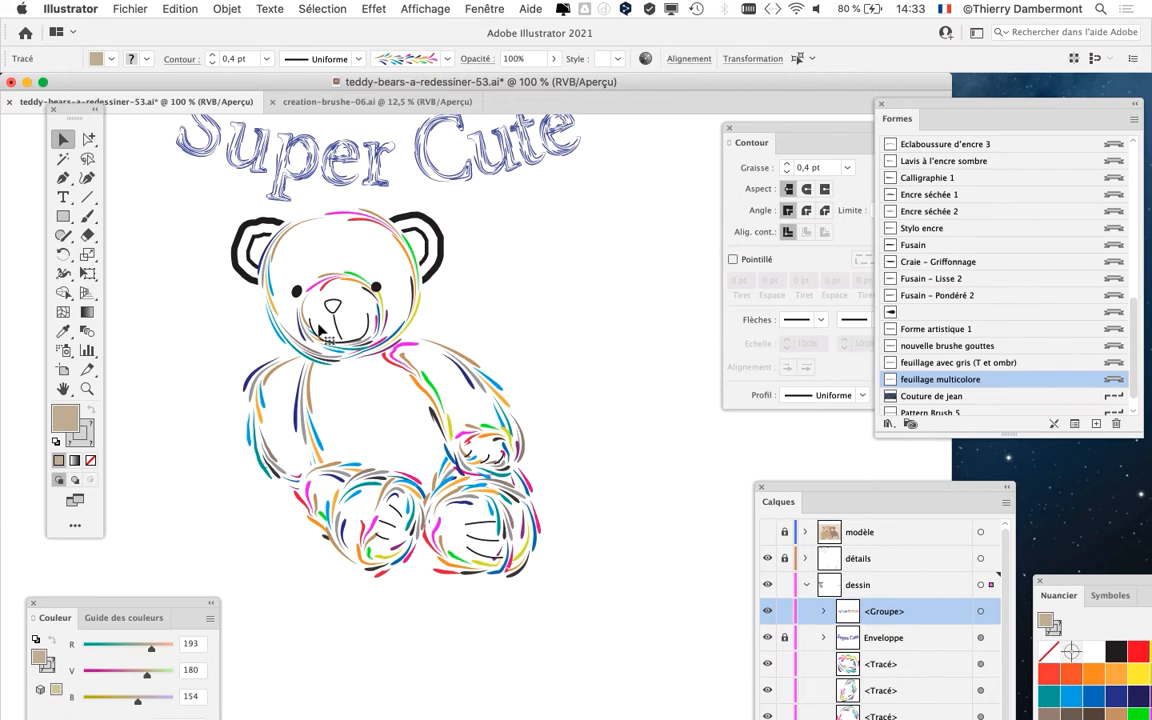
key(super+y)
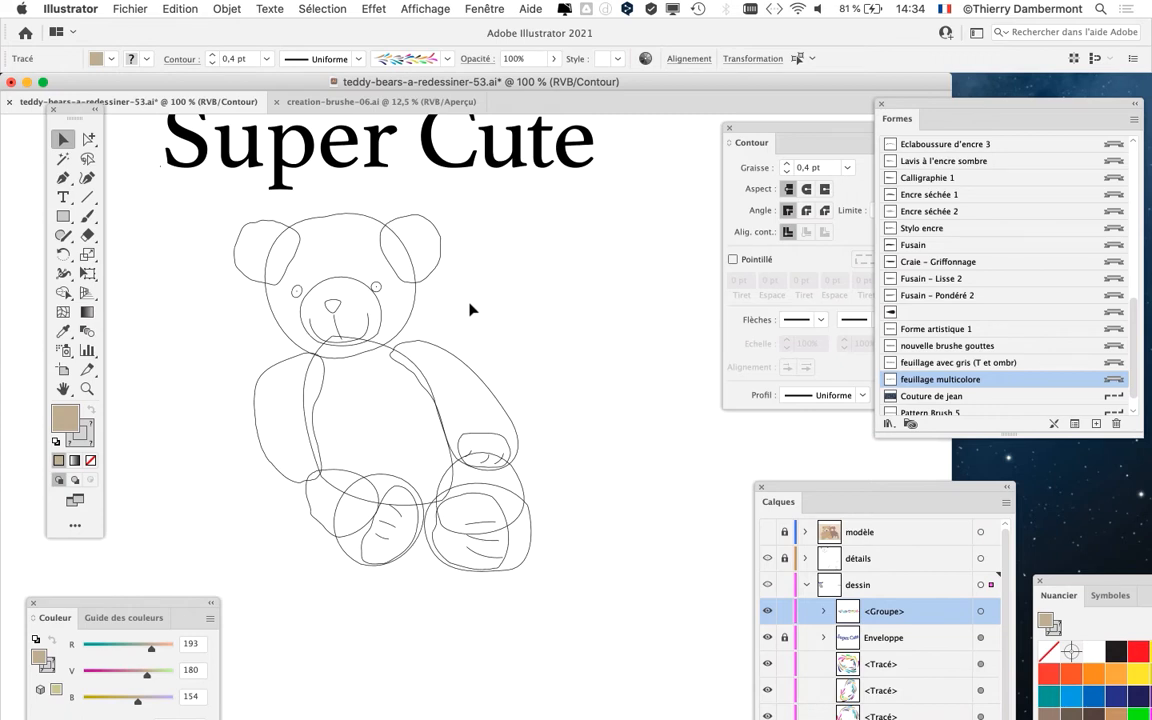
key(super+y)
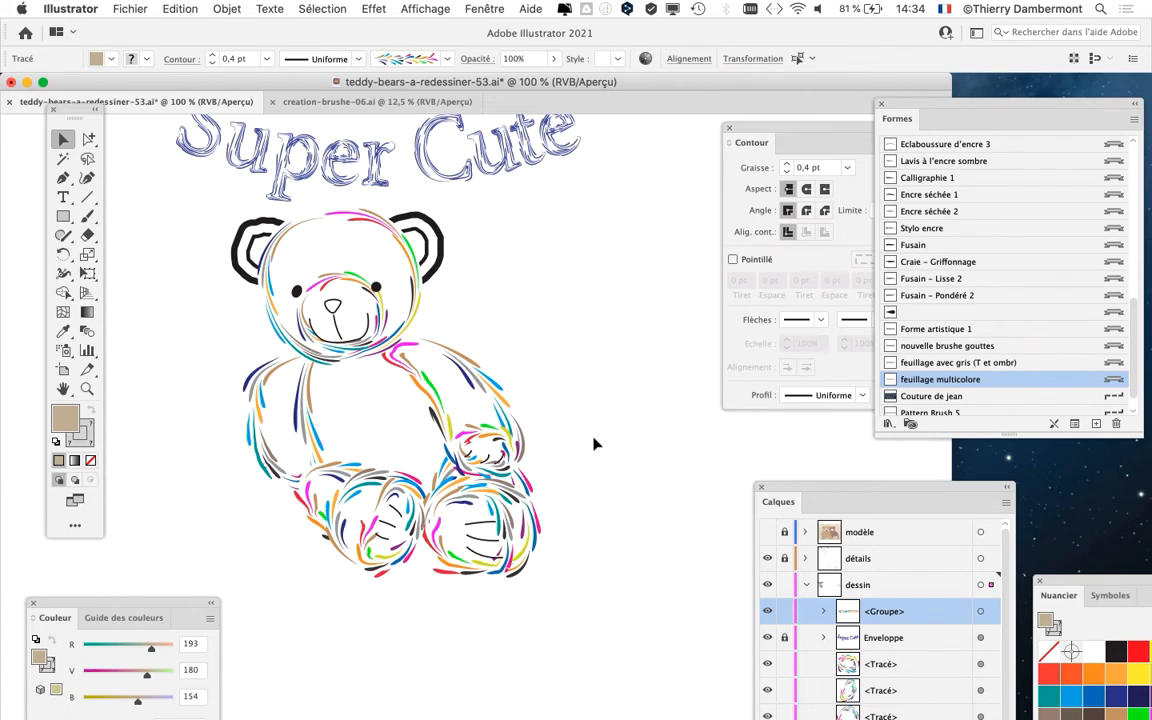
Step: Select the multicolour foliage motif group on the artboard and show the selection edges
scroll(594, 442, down, 2)
mouse_move(676, 468)
mouse_down()
mouse_move(180, 404)
mouse_move(216, 414)
mouse_up()
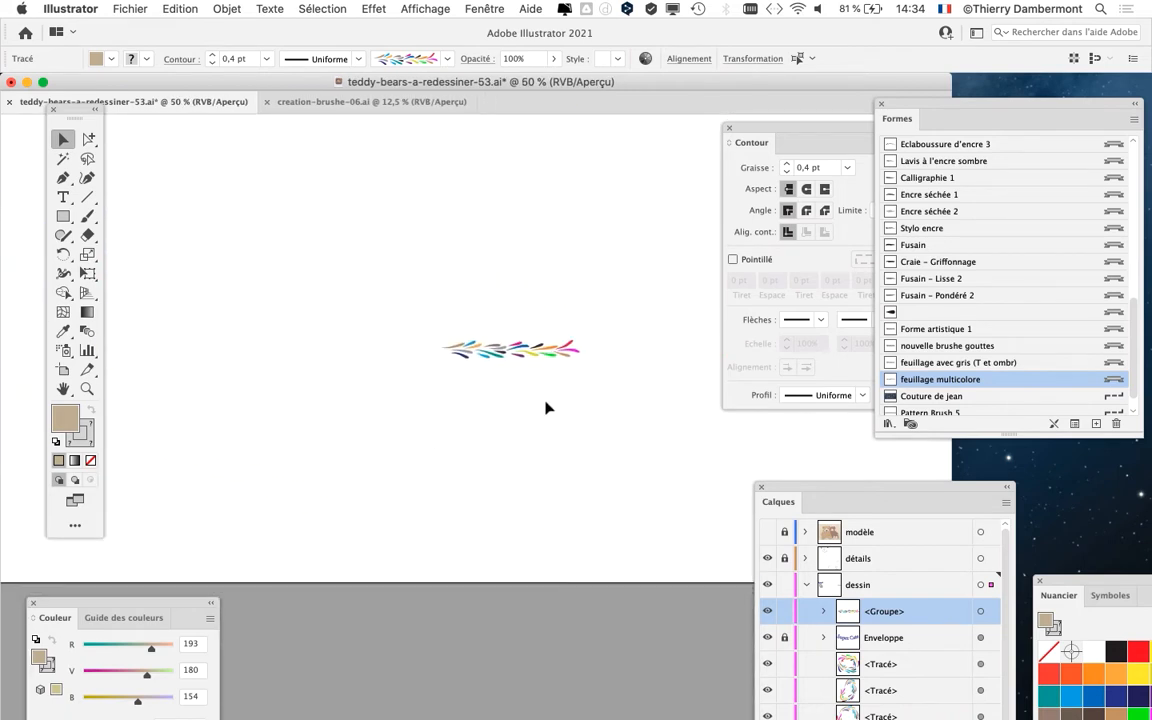
scroll(542, 400, up, 3)
mouse_move(220, 190)
mouse_down()
mouse_move(638, 321)
mouse_move(617, 324)
mouse_up()
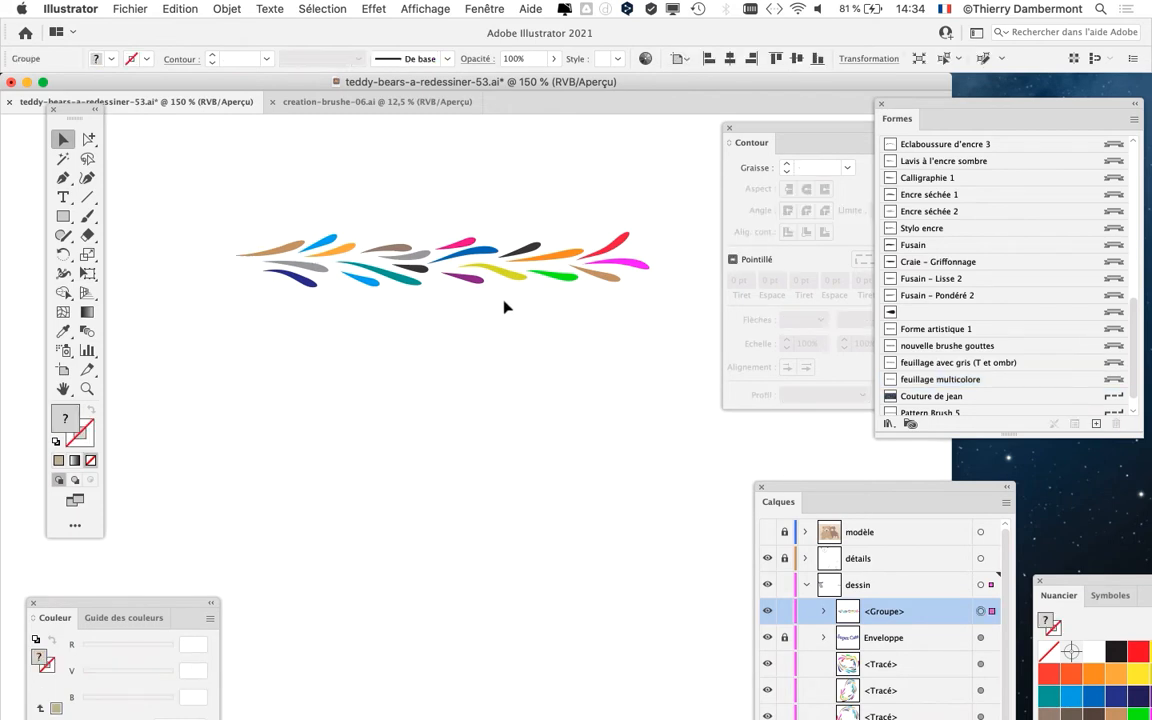
click(421, 10)
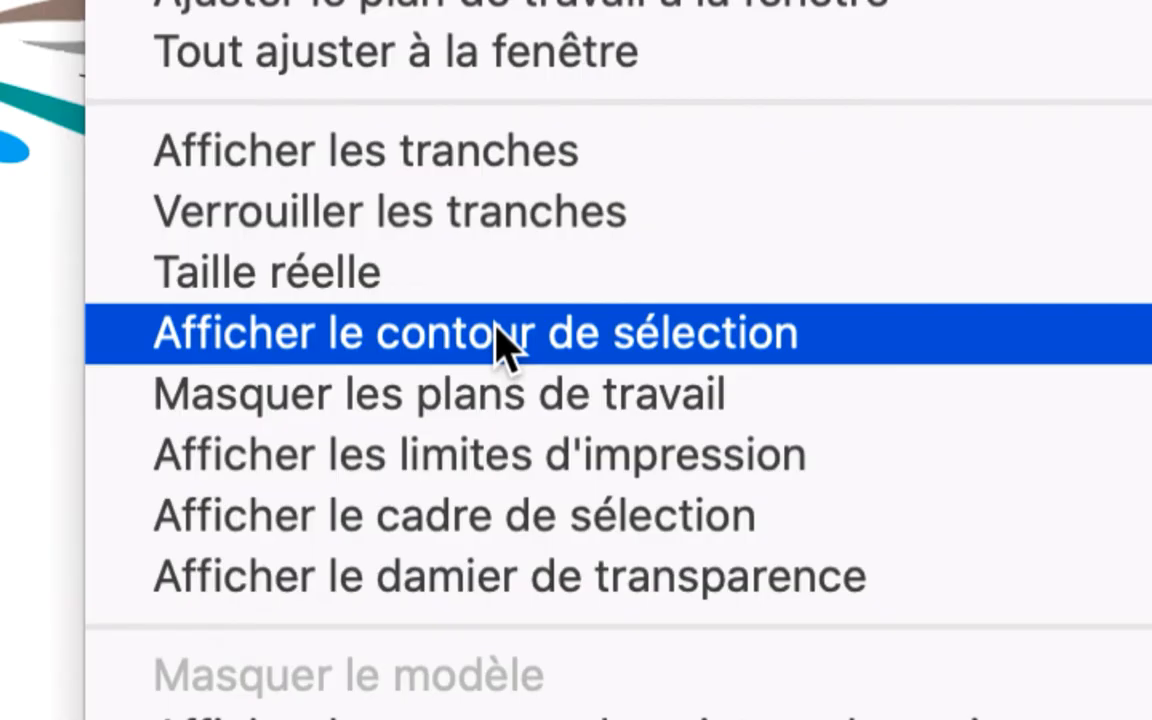
click(497, 335)
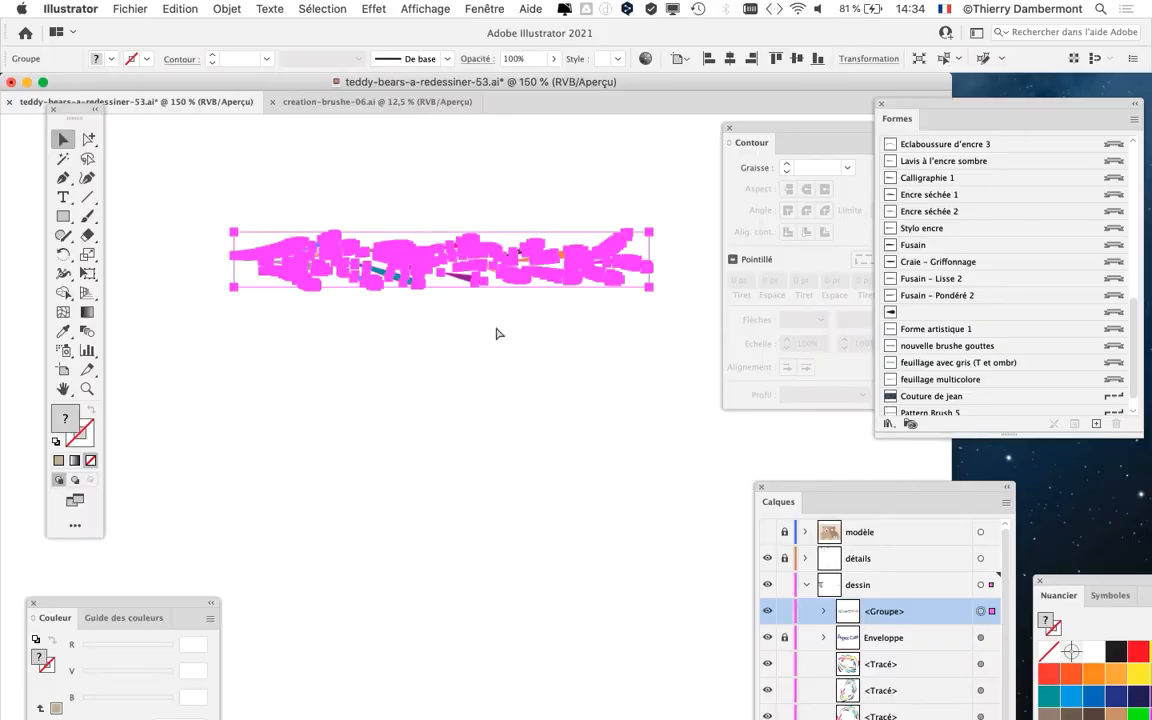
Step: Enlarge the view of the selected foliage motif and move the Contour and Formes panels clear of it
key(super+plus)
drag(738, 129, 410, 602)
key(super+plus)
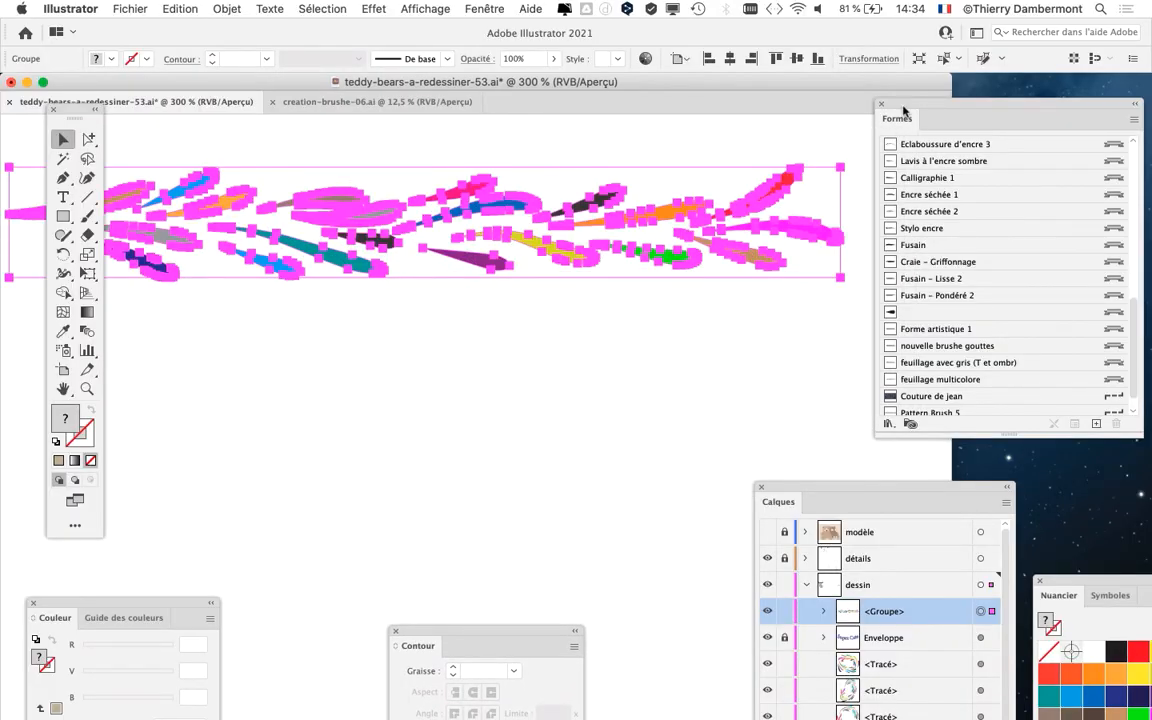
drag(901, 106, 1043, 115)
drag(610, 308, 717, 327)
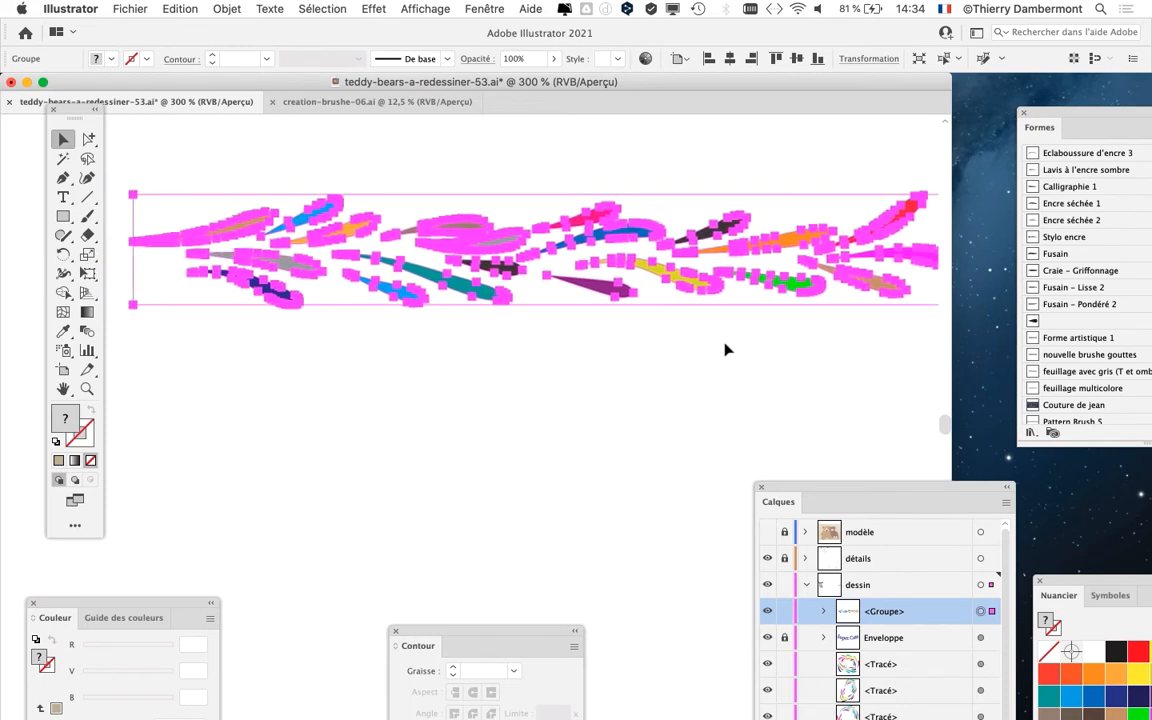
Step: Display the multicolour foliage motif in full-screen mode and clear the selection to view its colours
key(f)
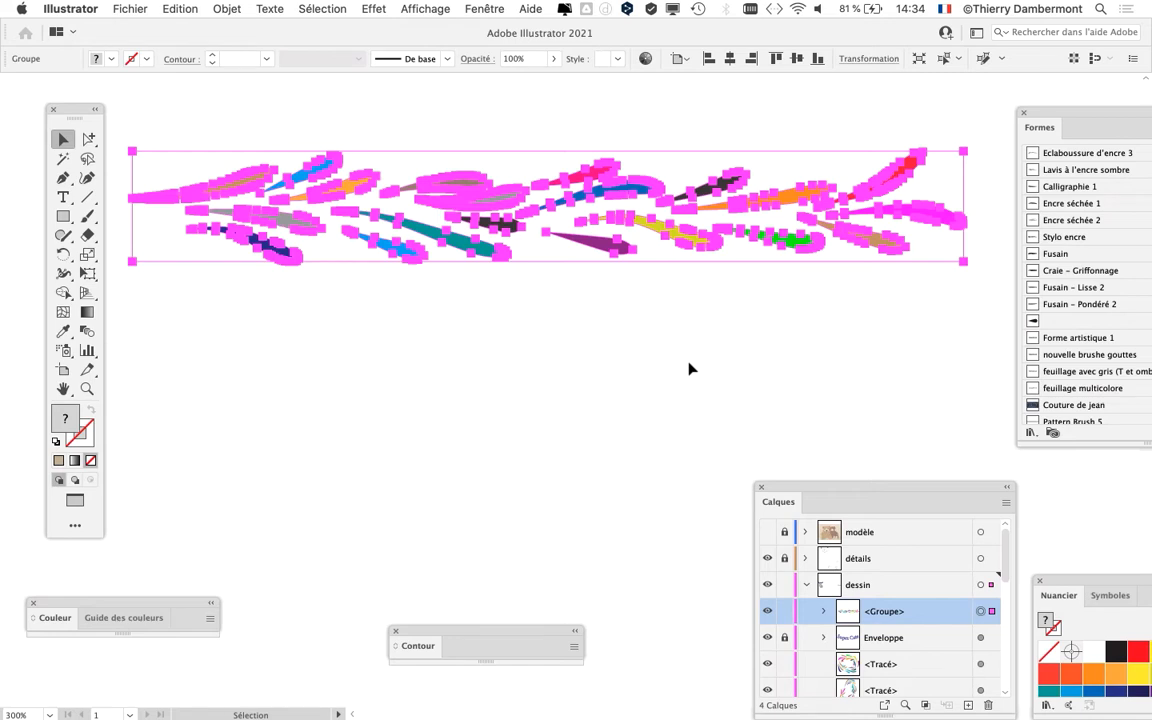
scroll(696, 360, down, 3)
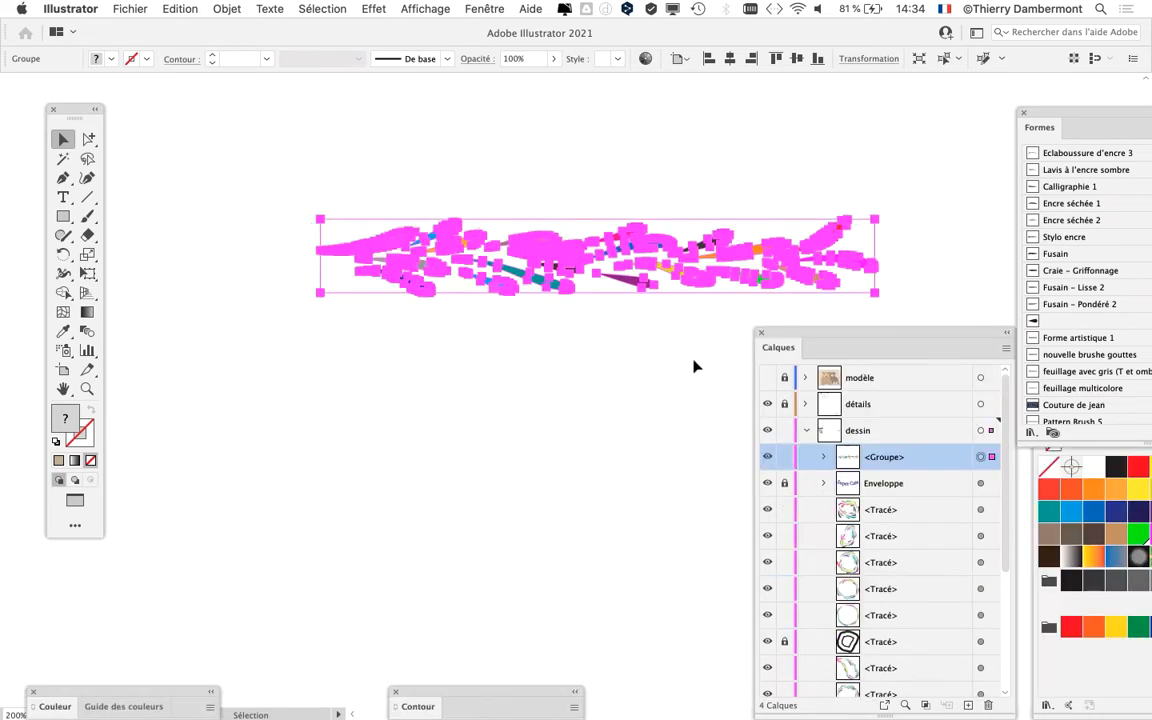
scroll(612, 393, up, 3)
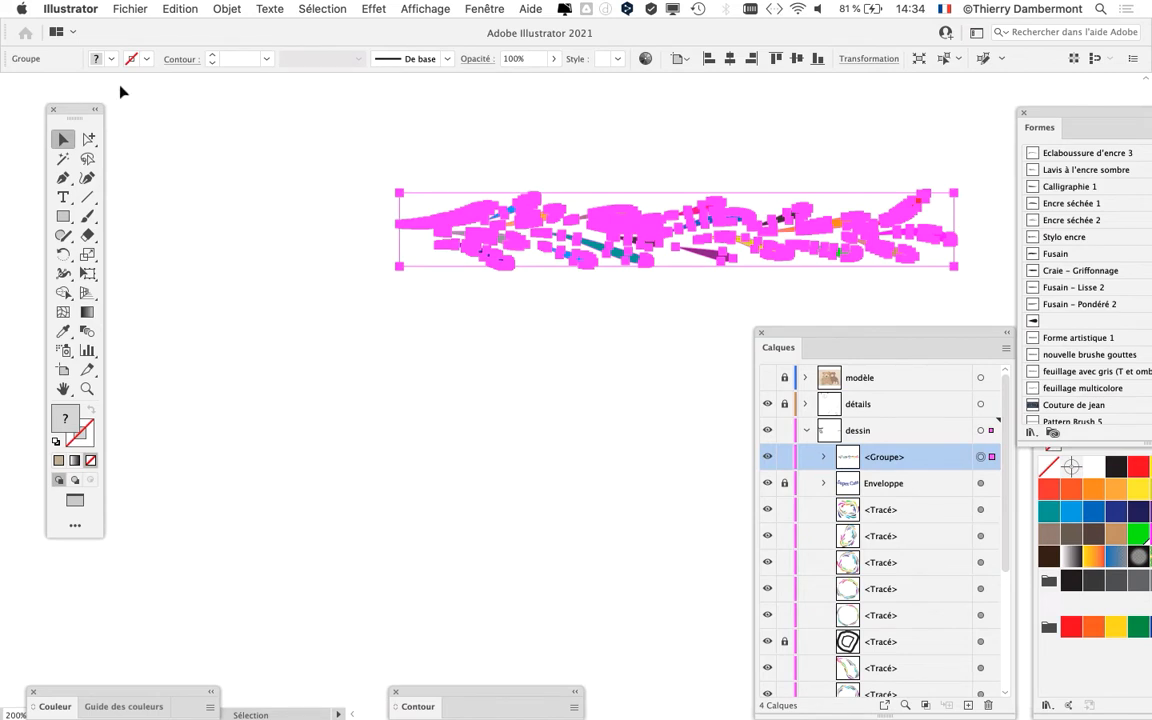
click(484, 8)
scroll(532, 330, down, 3)
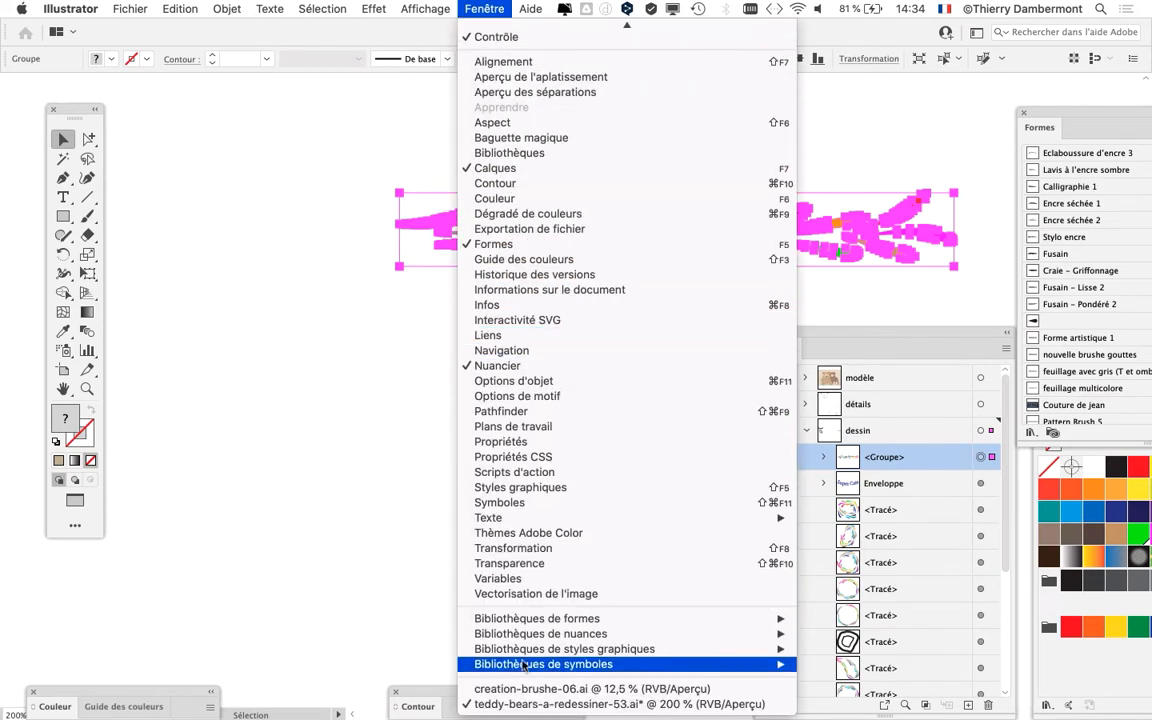
click(252, 240)
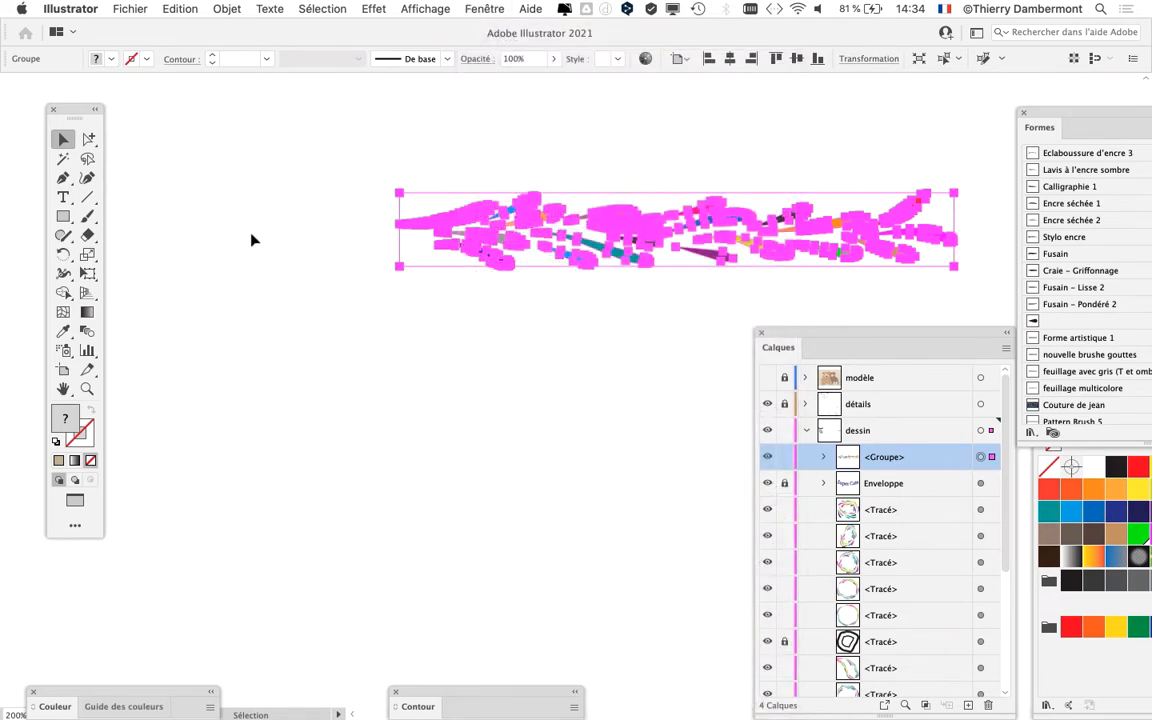
click(279, 237)
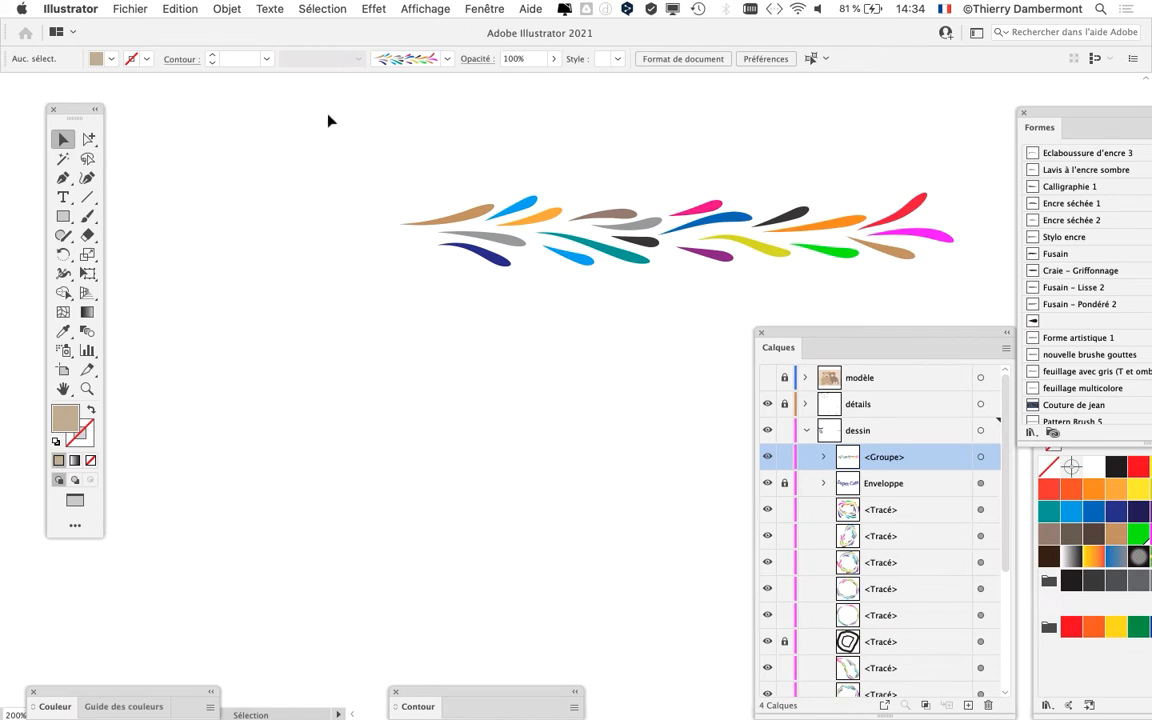
Step: Reselect the whole foliage motif group and frame it at 150% in full-screen mode
drag(332, 133, 970, 309)
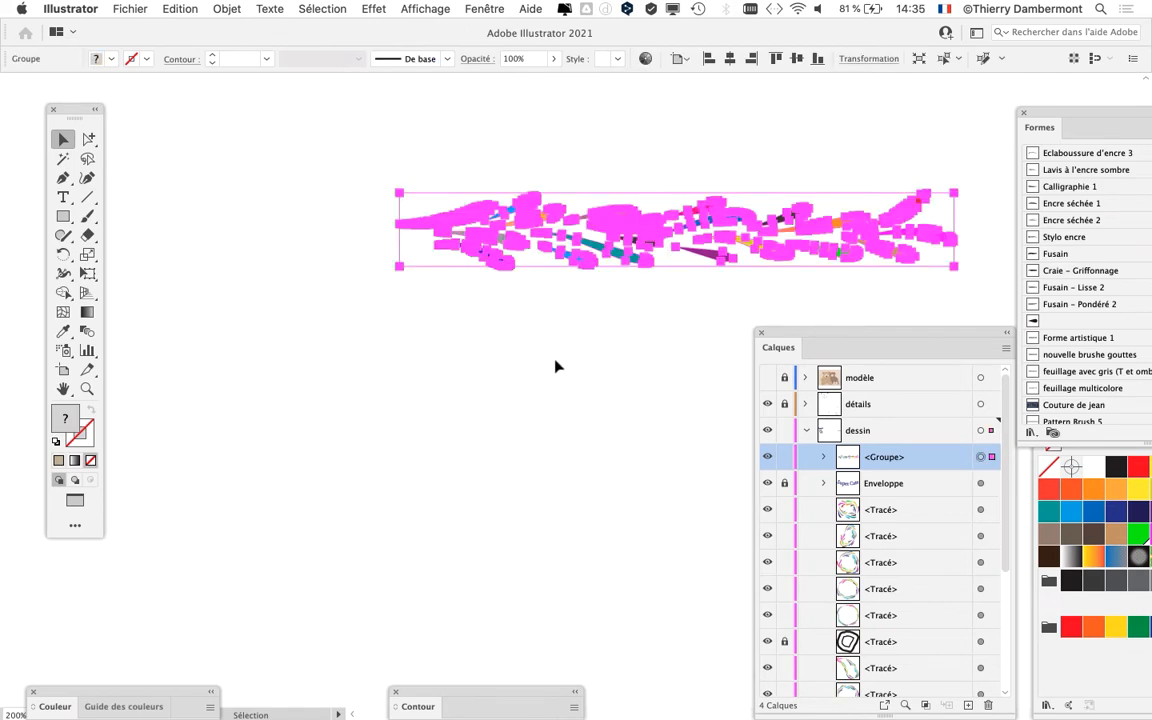
key(super+minus)
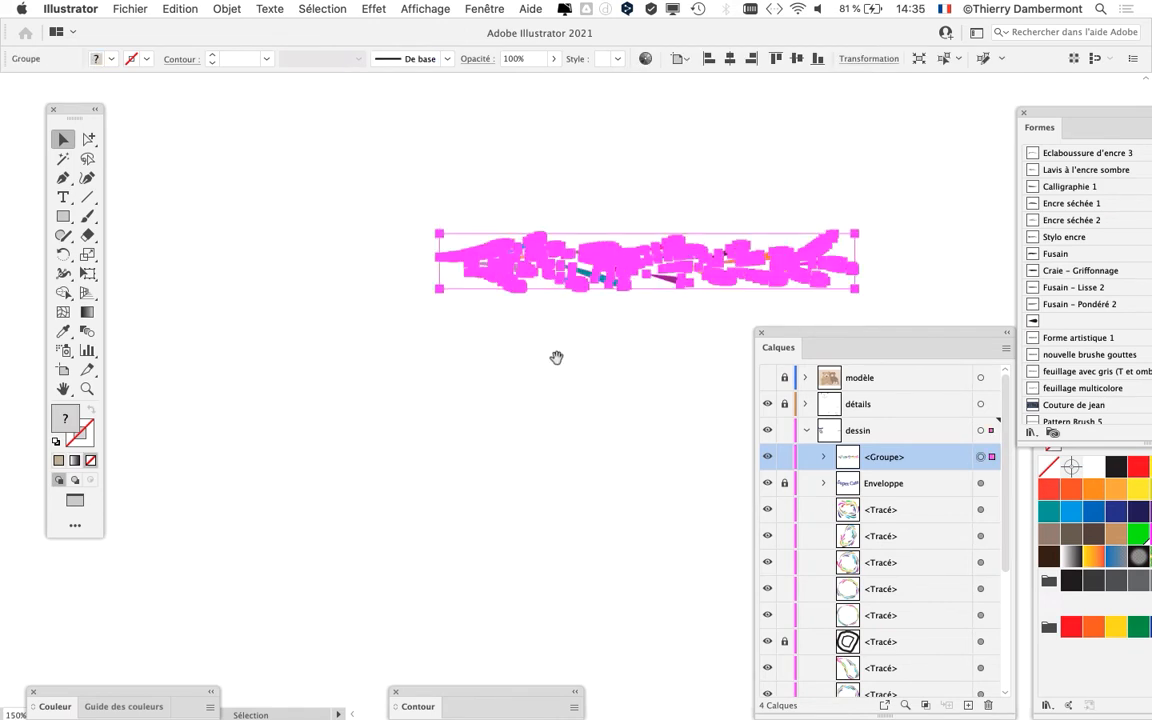
drag(558, 357, 371, 315)
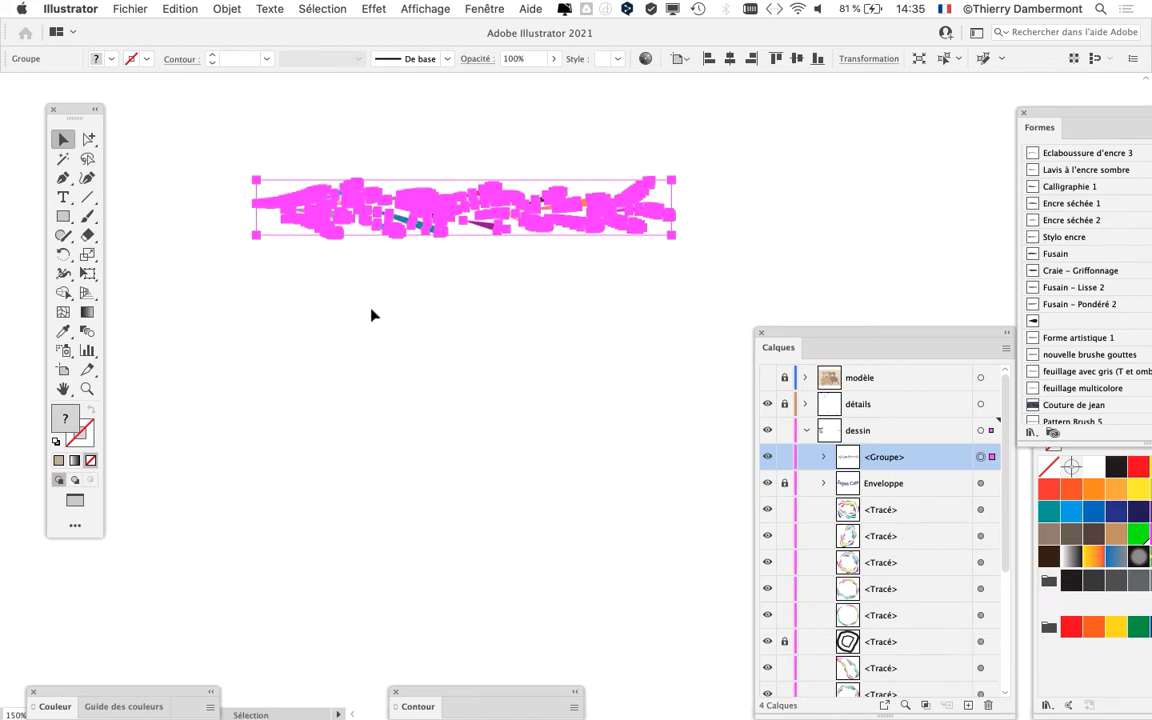
key(f)
key(f)
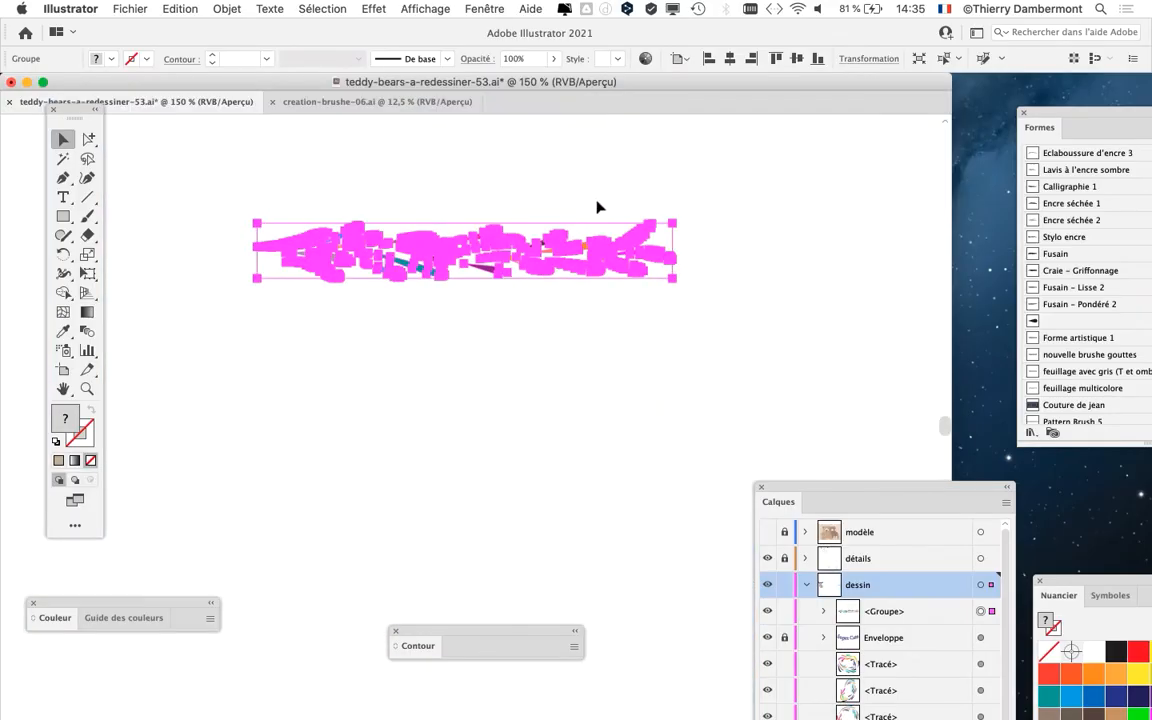
key(f)
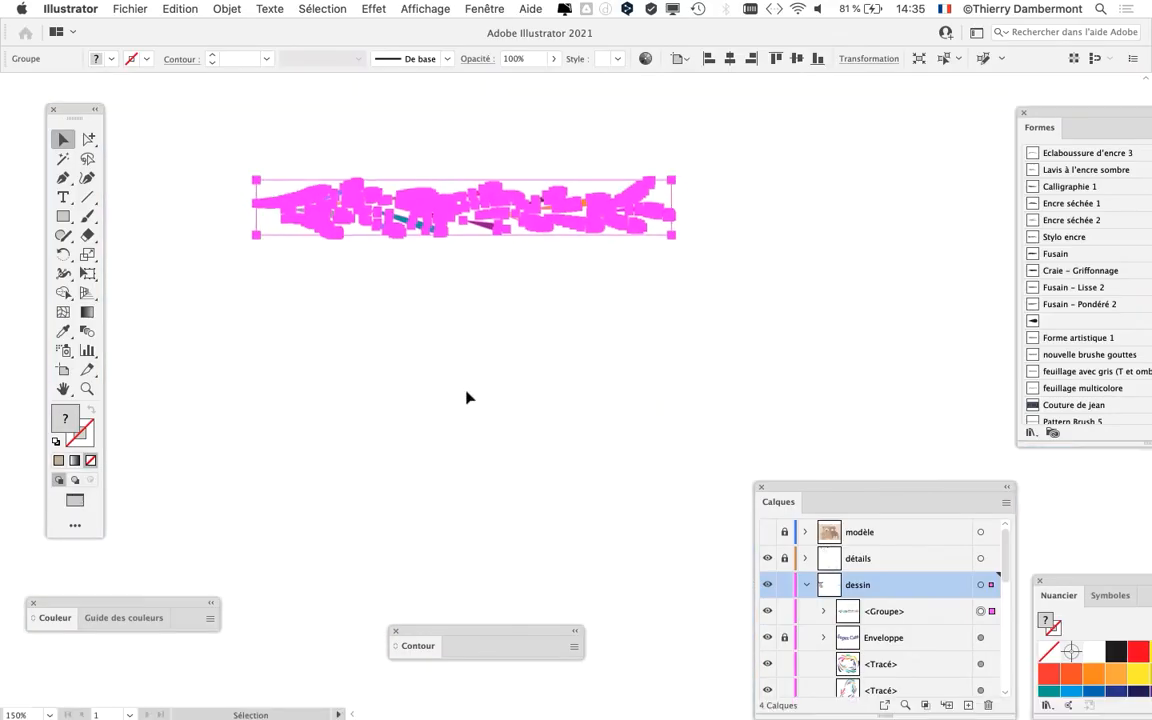
Step: Duplicate the foliage motif group and place the copy just below the original
click(441, 306)
click(288, 216)
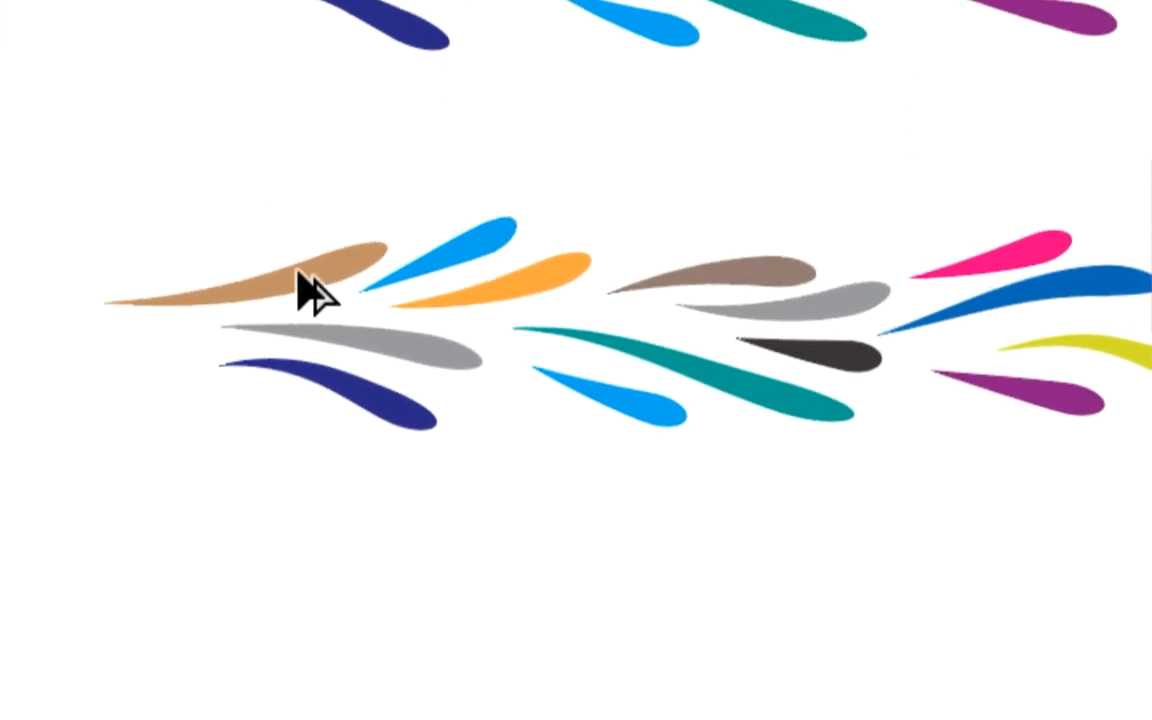
click(305, 313)
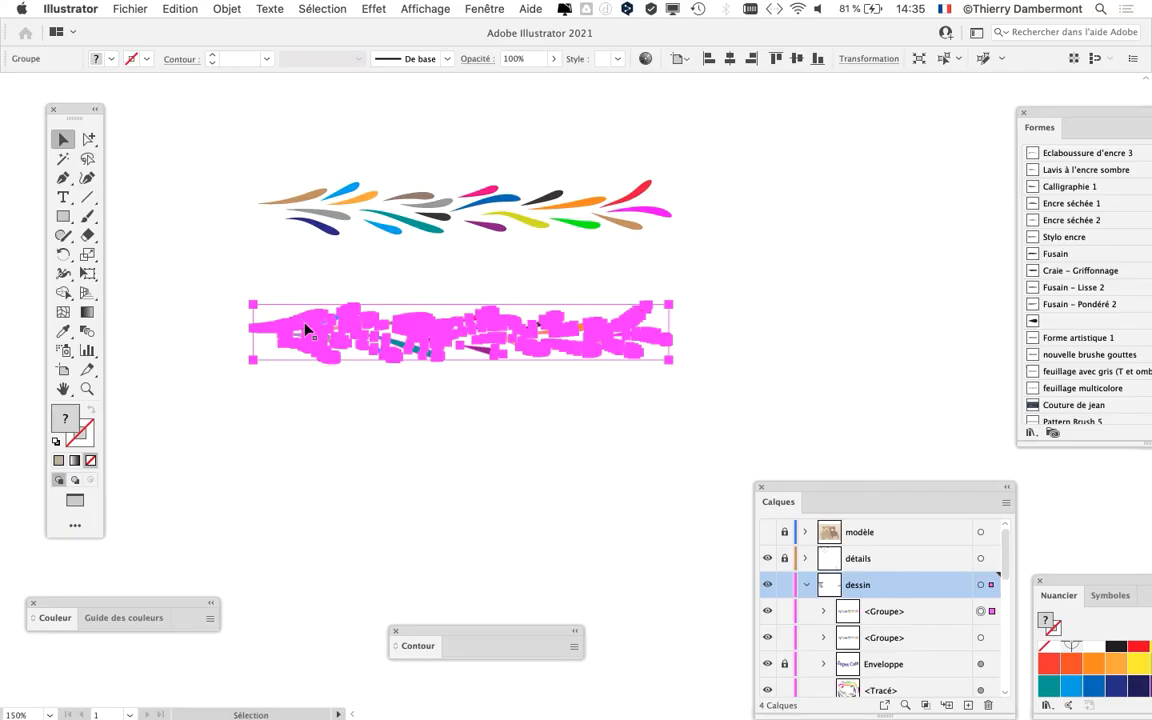
drag(315, 303, 364, 230)
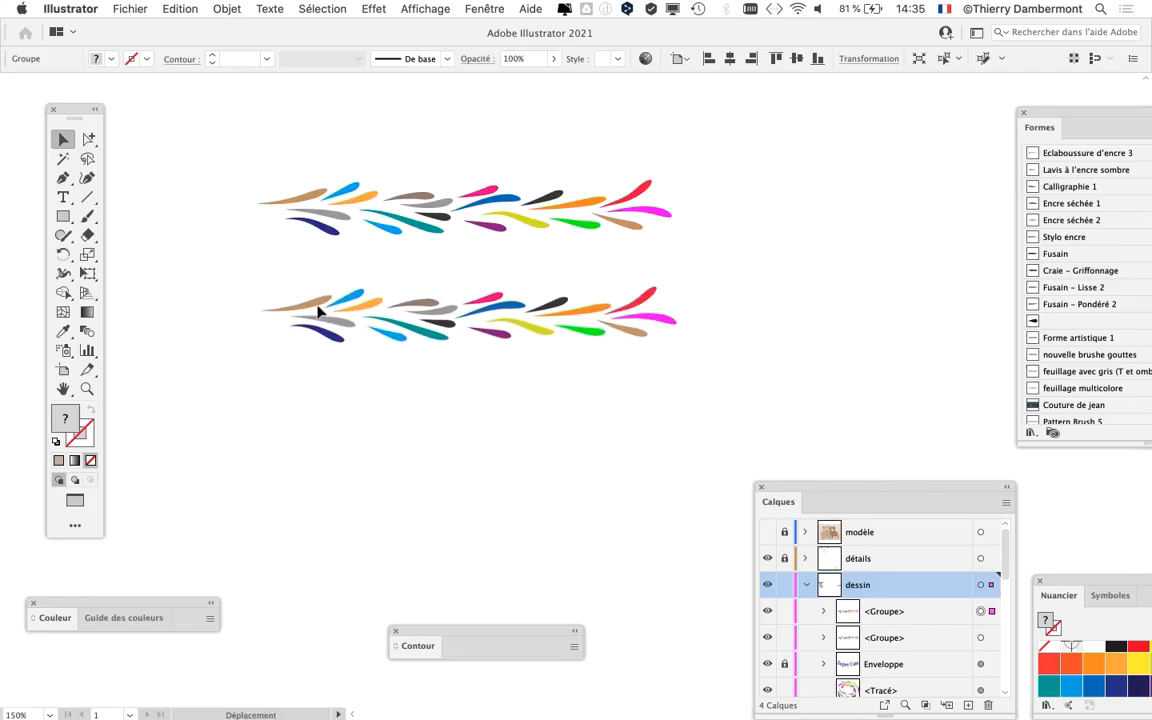
click(318, 313)
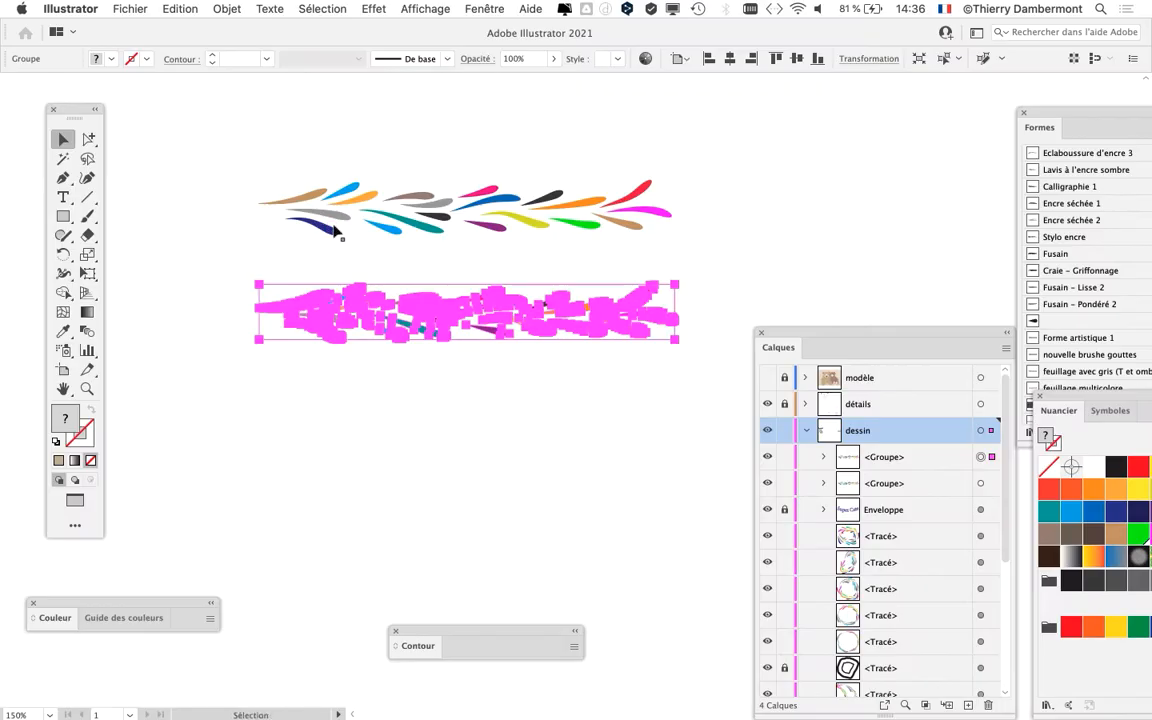
Step: Move the tools panel clear of the copied foliage motif and hide the selection edges
key(super+plus)
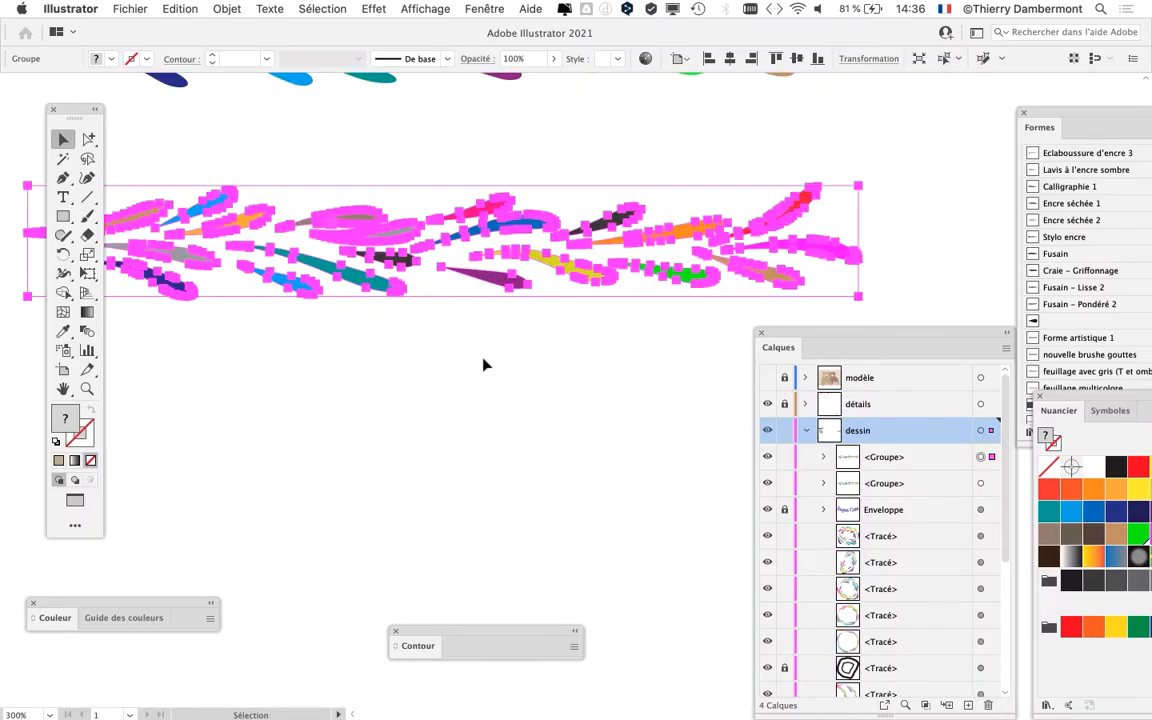
drag(484, 348, 609, 309)
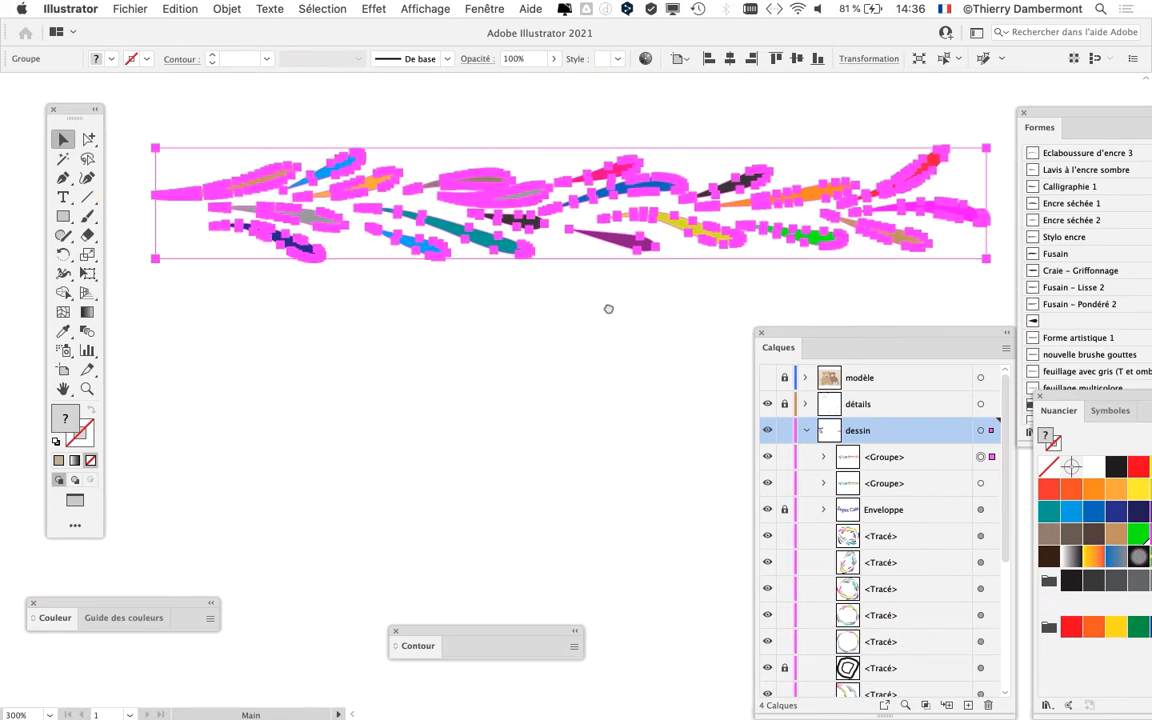
drag(57, 113, 45, 98)
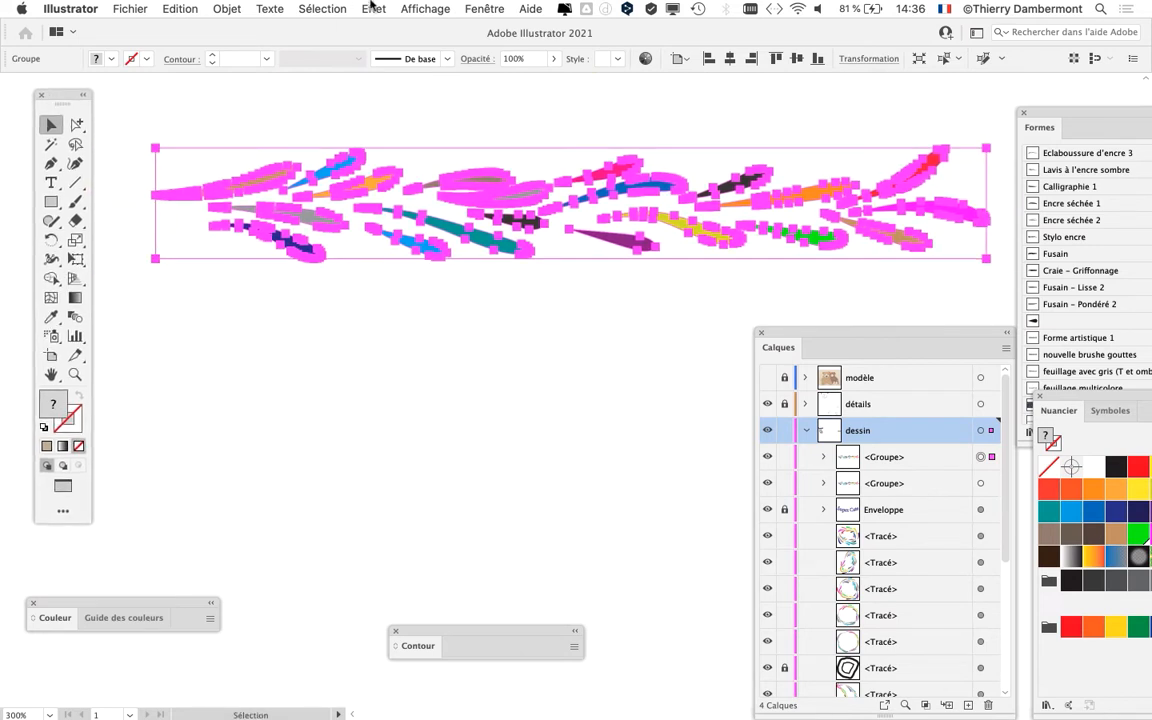
click(442, 8)
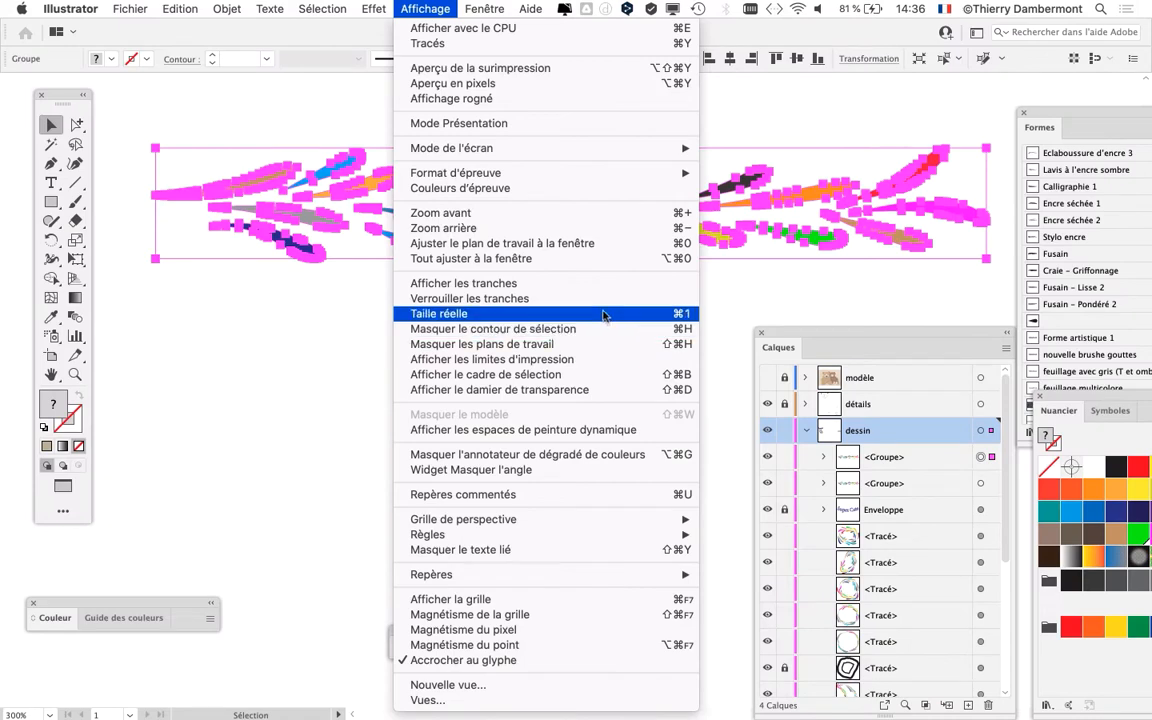
click(418, 8)
key(super+h)
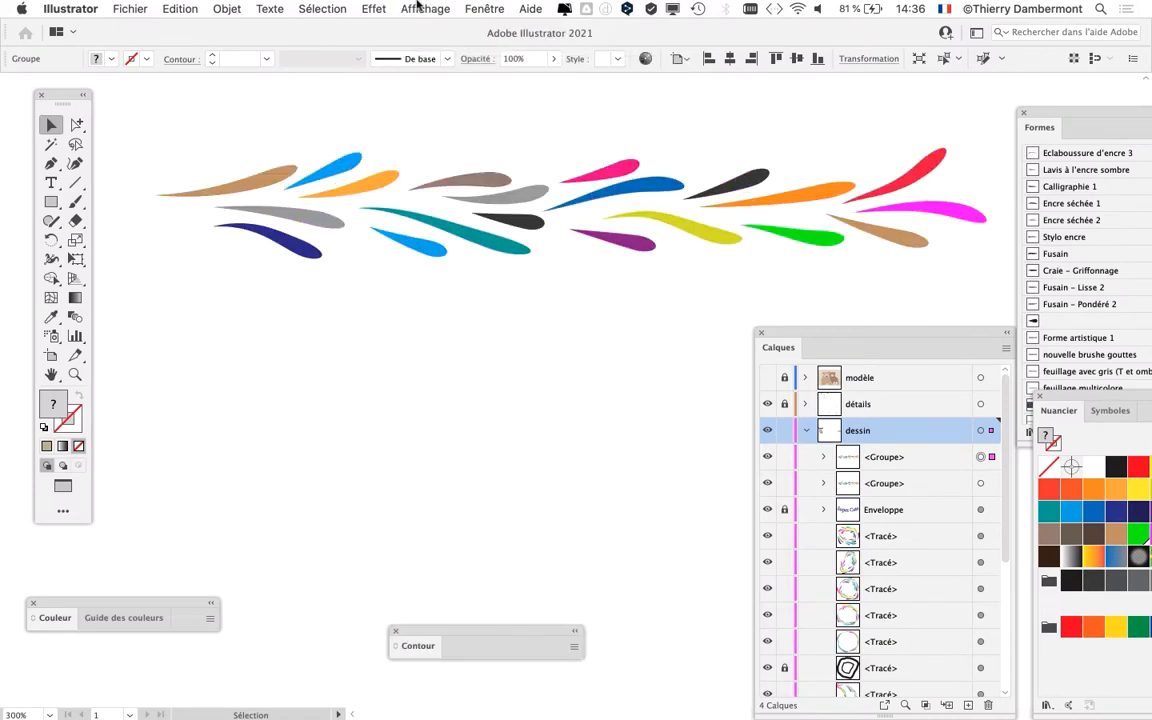
Step: Toggle the selection edges of the copied foliage motif repeatedly to compare it with and without them
key(super+h)
key(super+h)
key(super+h)
key(super+h)
key(super+h)
key(super+h)
key(super+h)
key(super+h)
key(super+h)
key(super+h)
key(super+h)
key(super+h)
key(super+h)
key(super+h)
Step: Apply the C=100 M=95 J=5 N=0 swatch as the copied motif's stroke colour and move the Nuancier panel below the artwork
drag(82, 93, 176, 90)
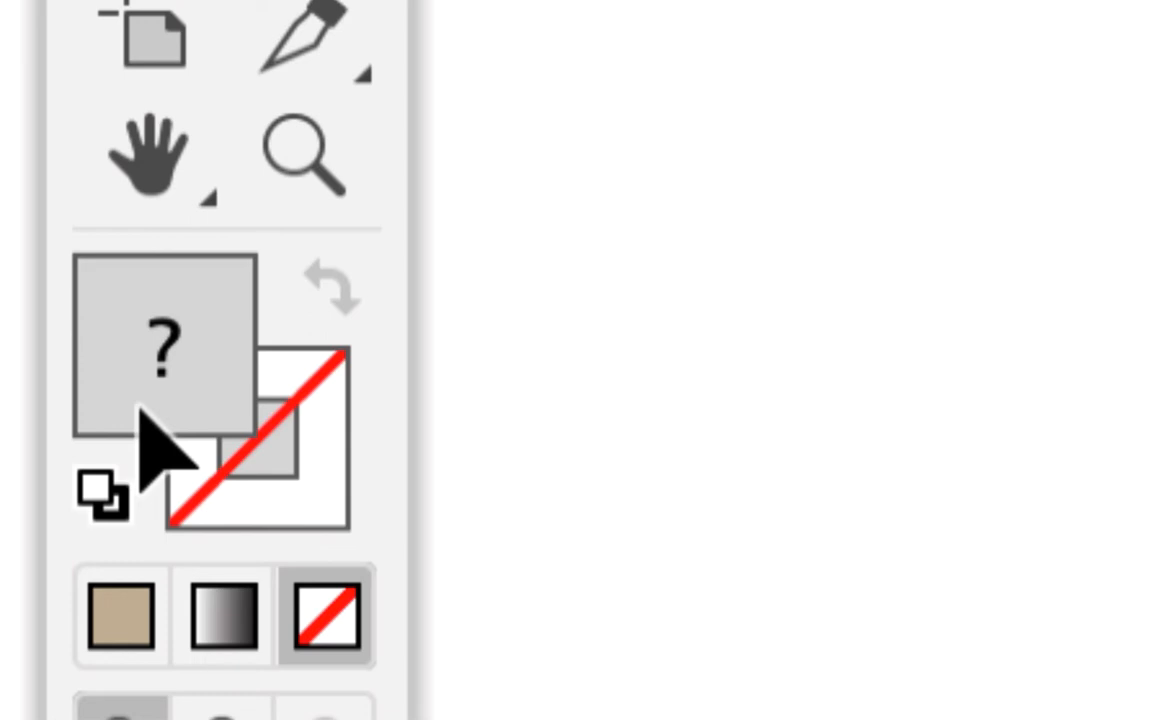
click(213, 510)
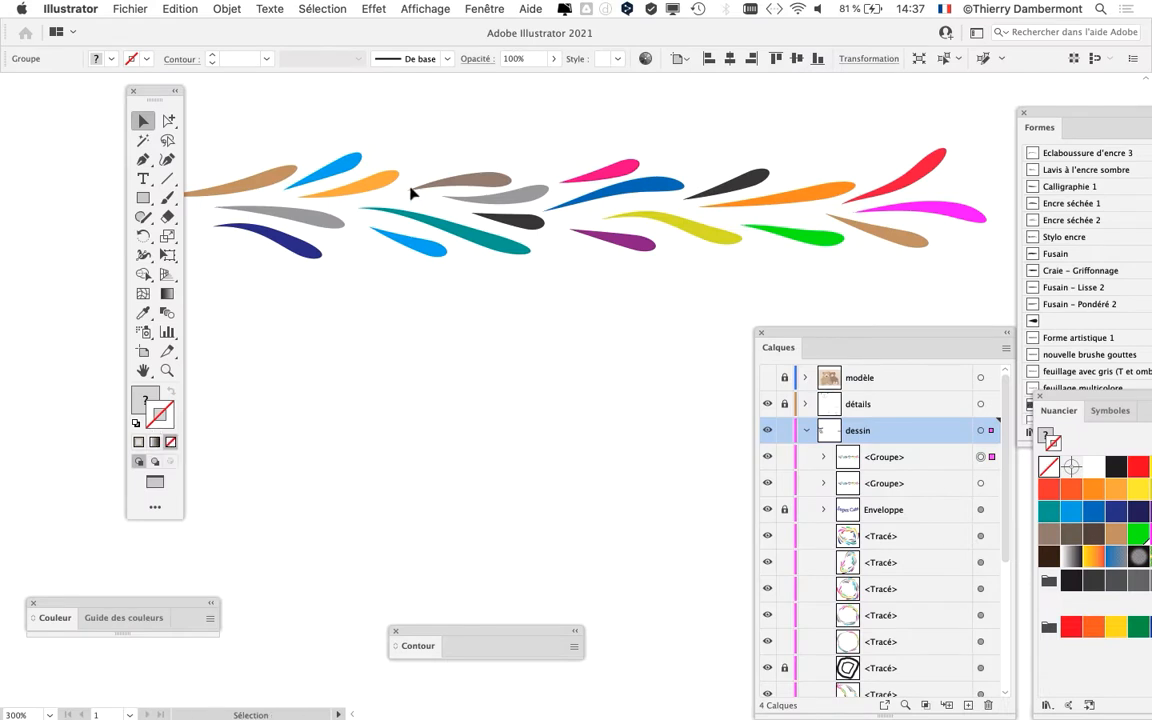
drag(1058, 410, 513, 92)
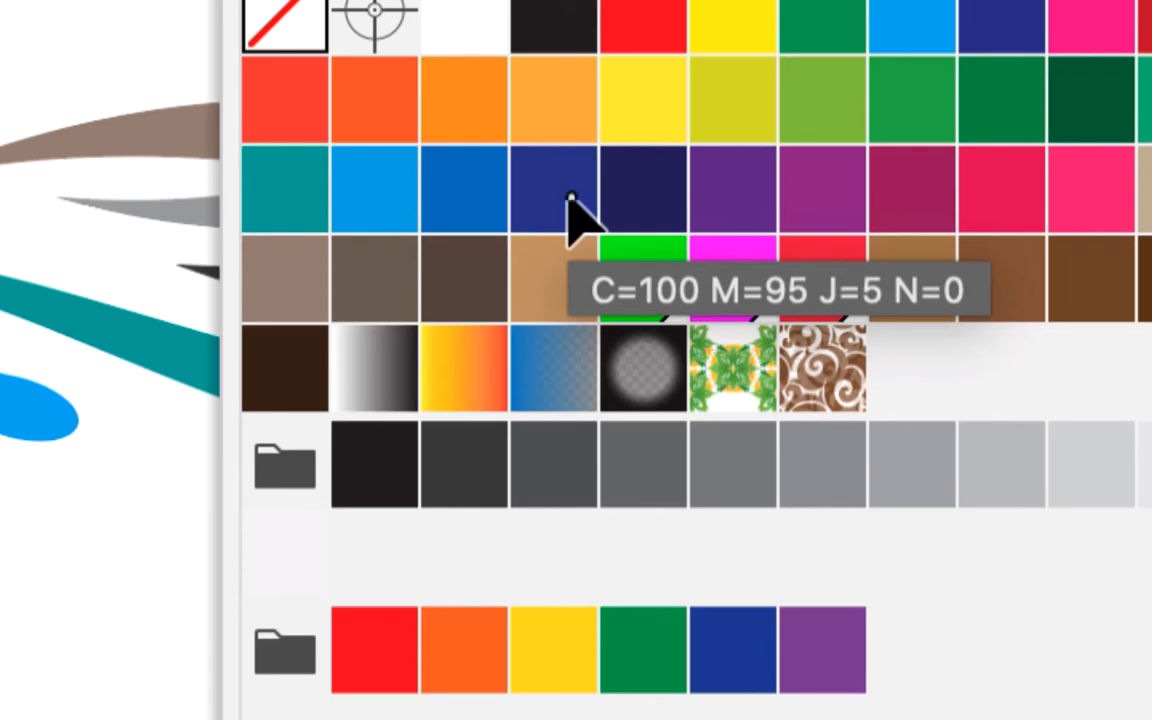
click(568, 200)
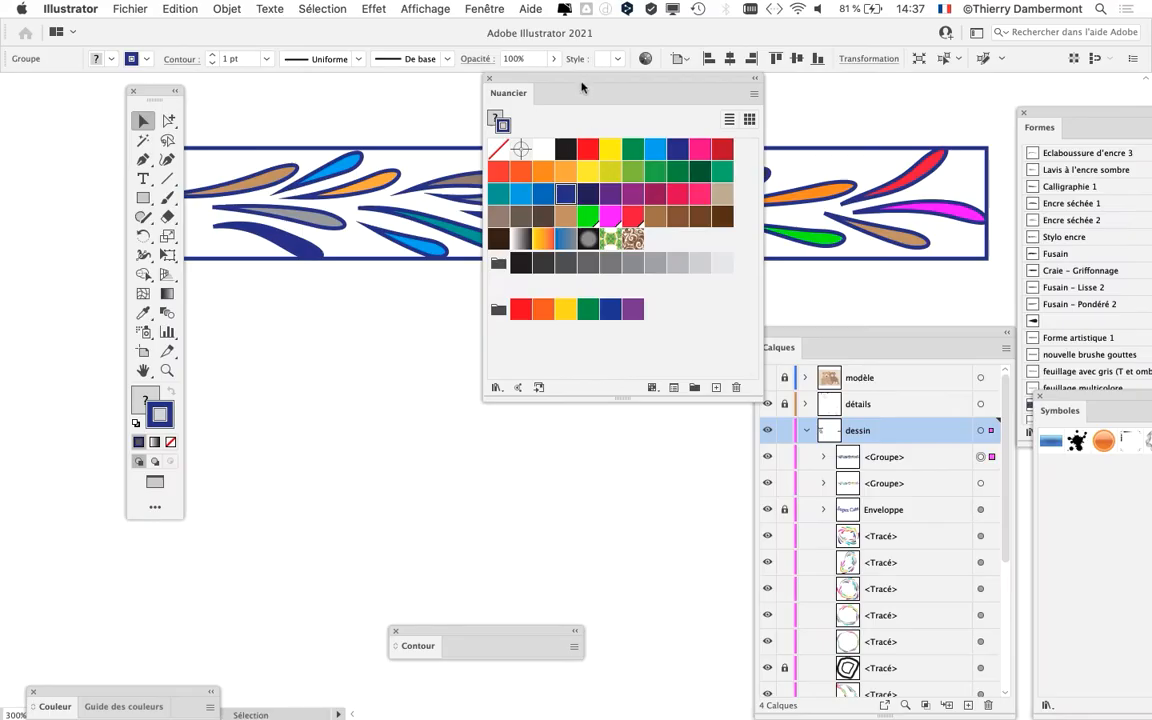
drag(581, 82, 377, 381)
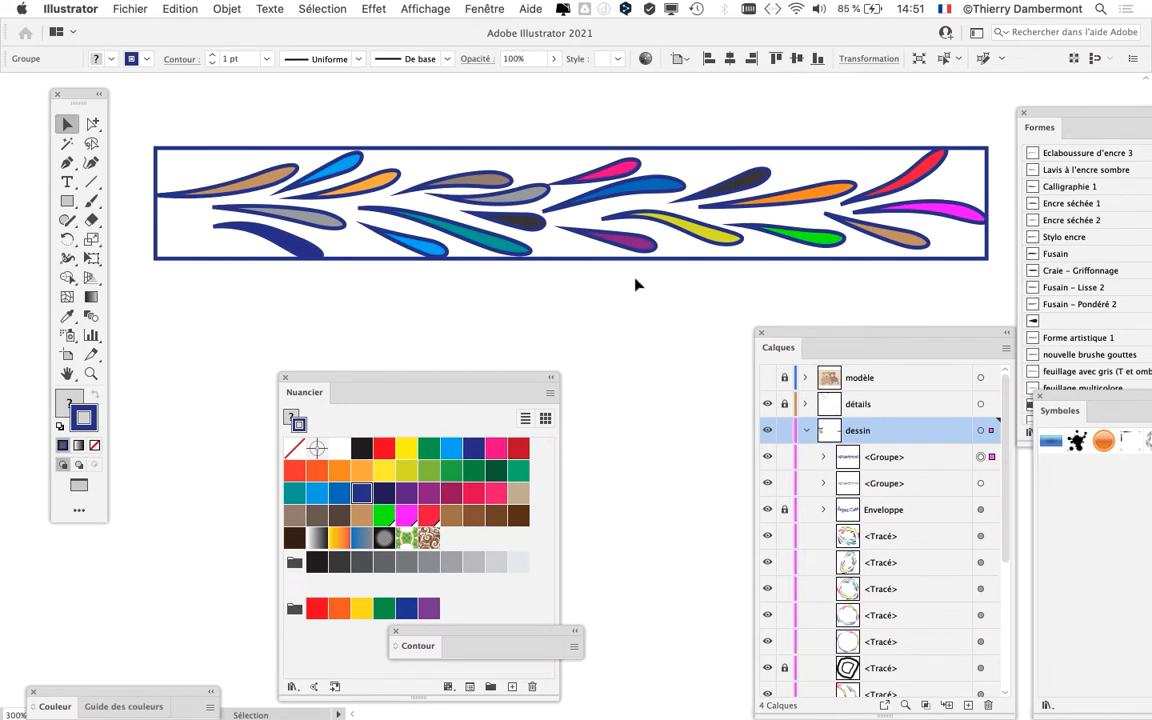
Step: Examine the blue stroke around the yellow leaf's tip up close, keeping the Nuancier panel clear of it
scroll(634, 279, down, 1)
drag(582, 238, 563, 285)
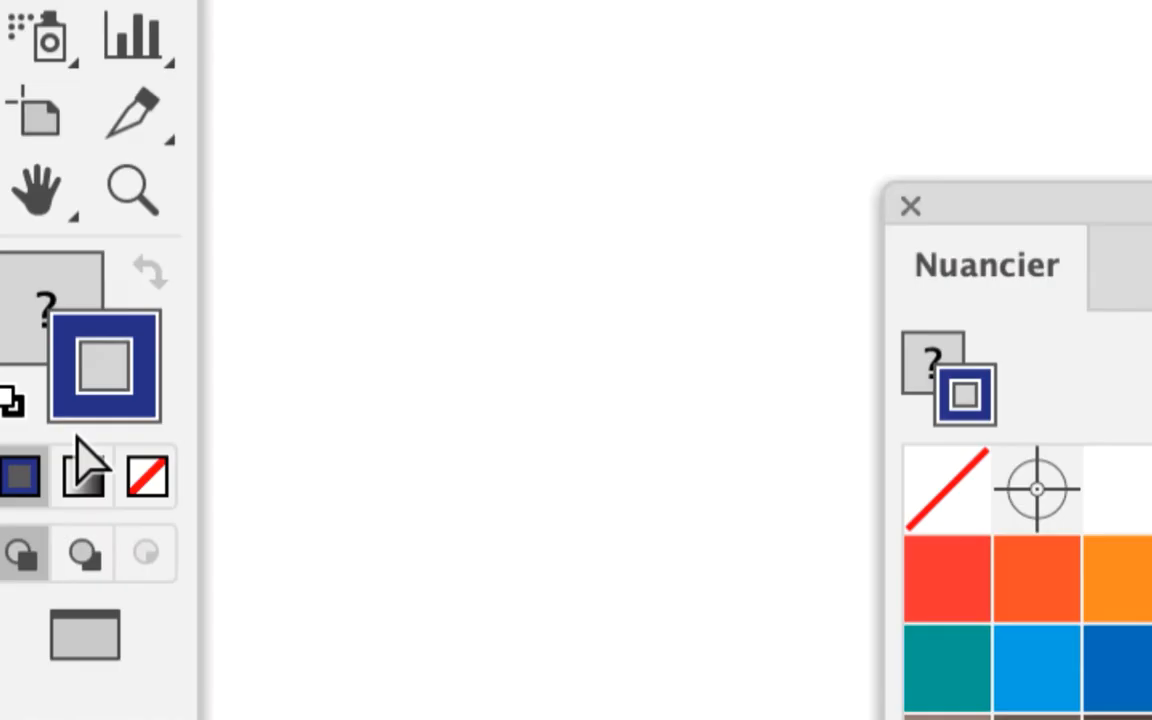
scroll(617, 285, up, 10)
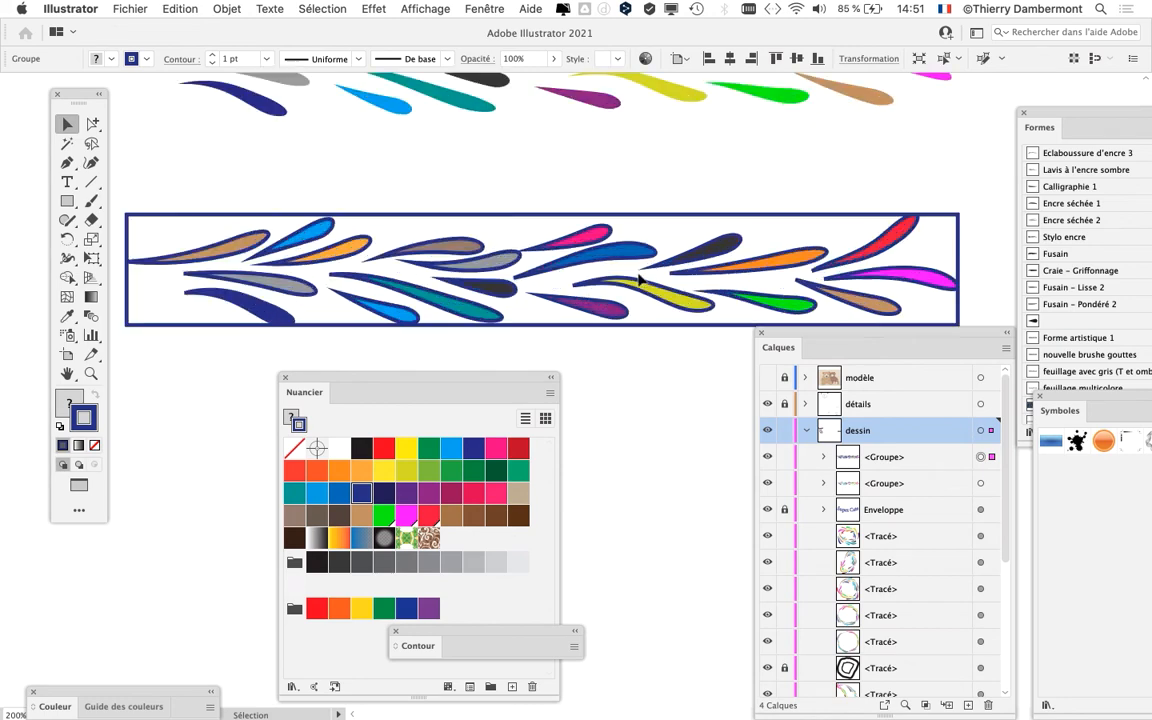
scroll(632, 318, up, 5)
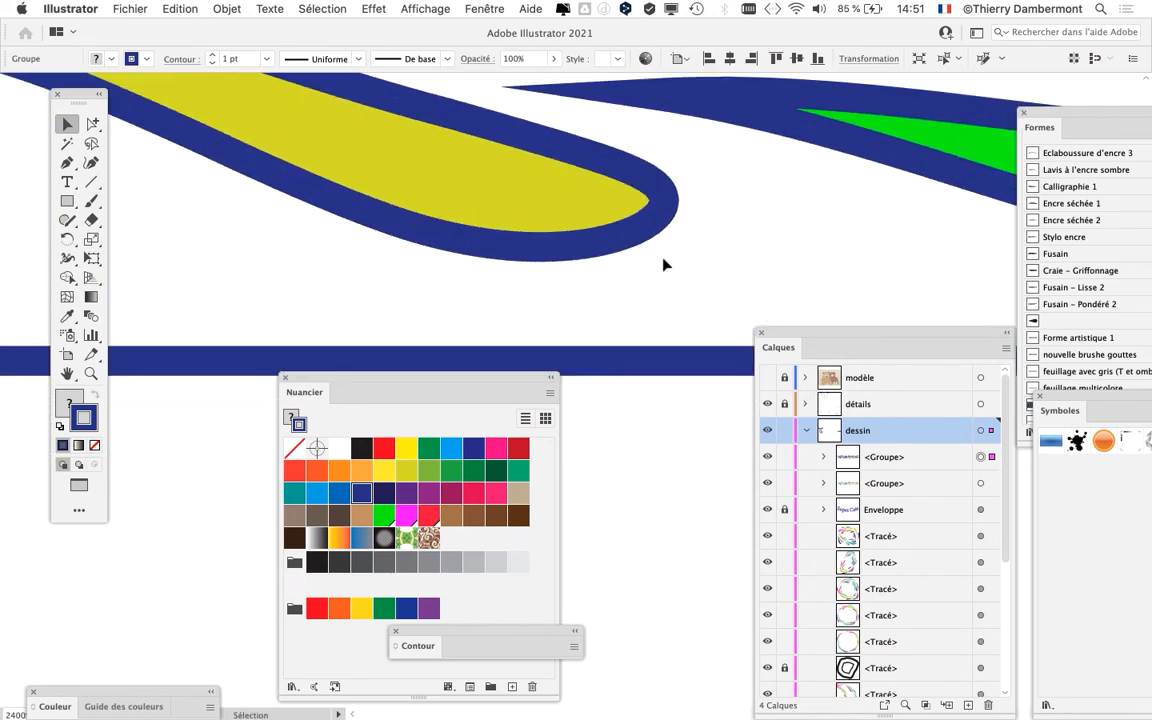
drag(497, 380, 381, 278)
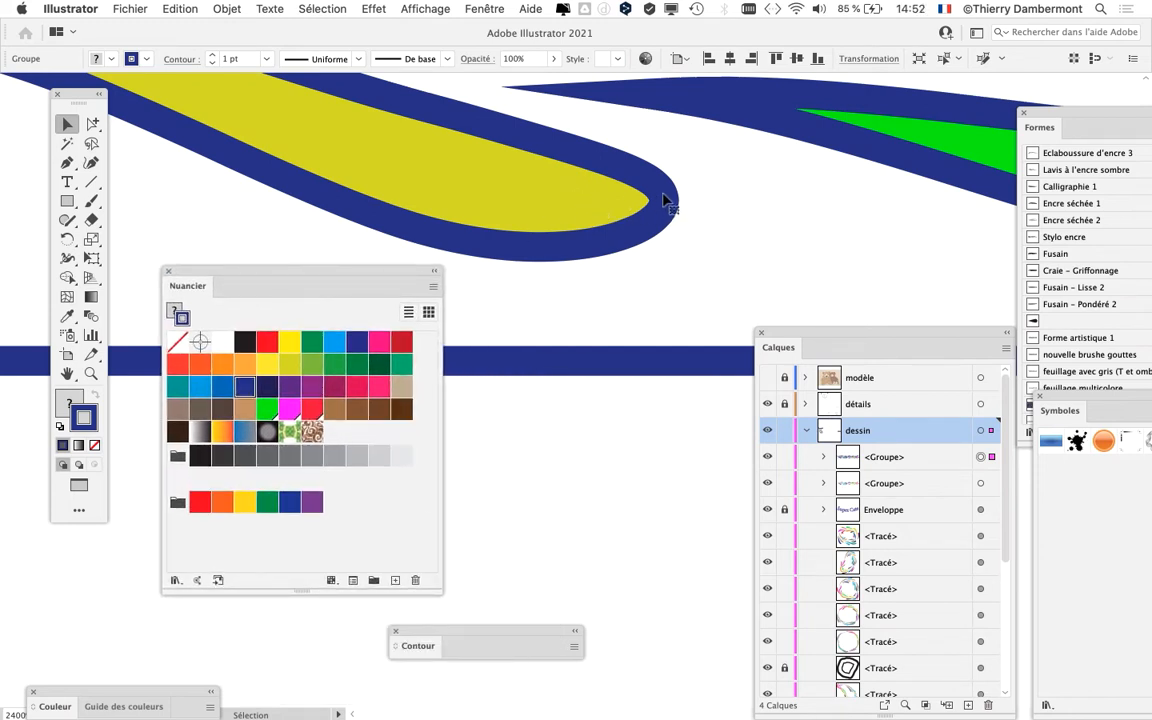
drag(376, 277, 355, 331)
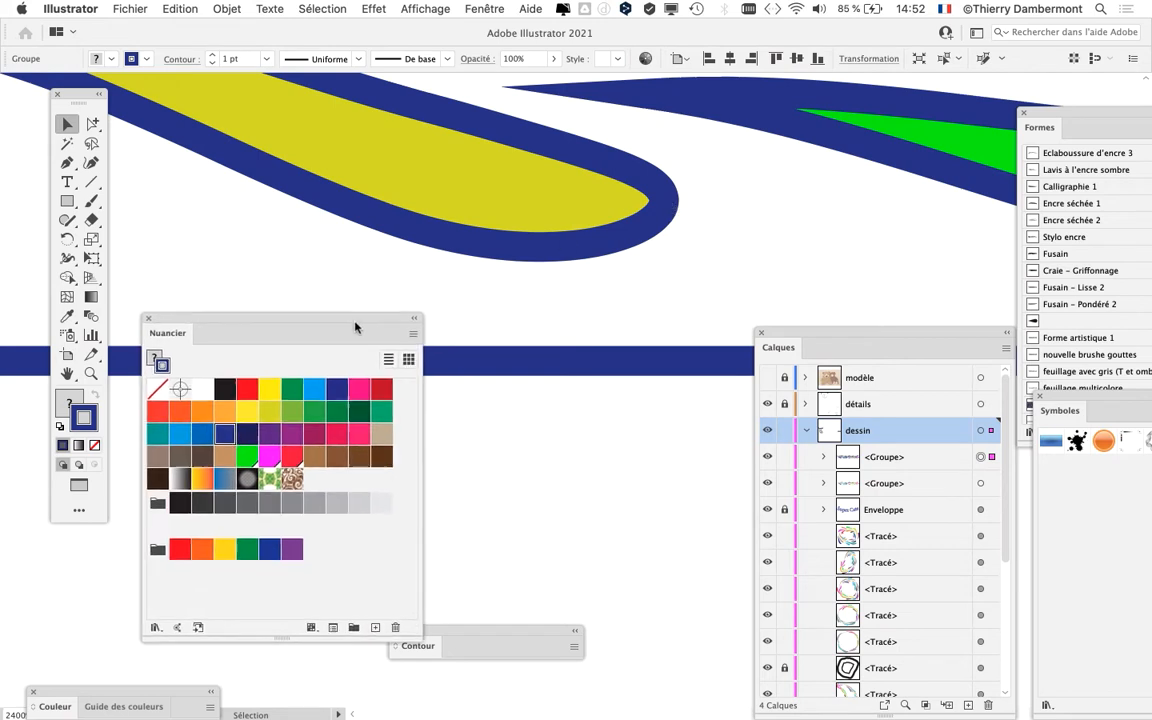
Step: Display the Contour panel's full options beside the yellow leaf and reduce the copied motif's stroke weight
click(484, 8)
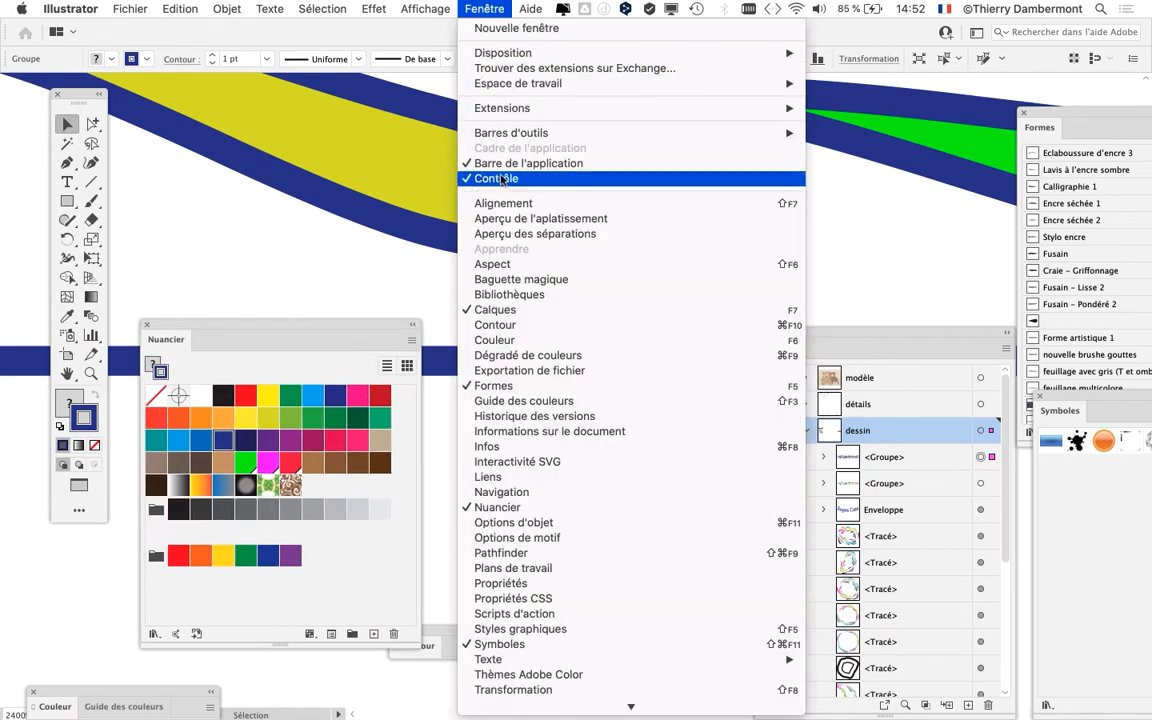
click(522, 325)
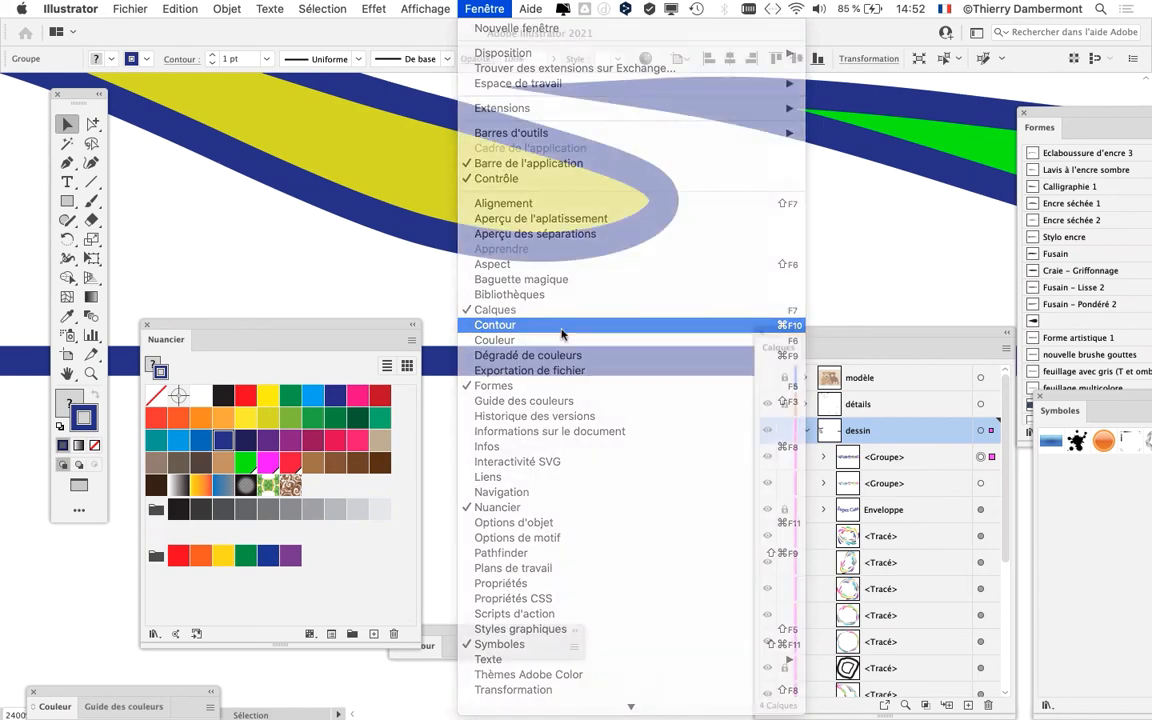
drag(446, 628, 729, 126)
drag(830, 132, 733, 231)
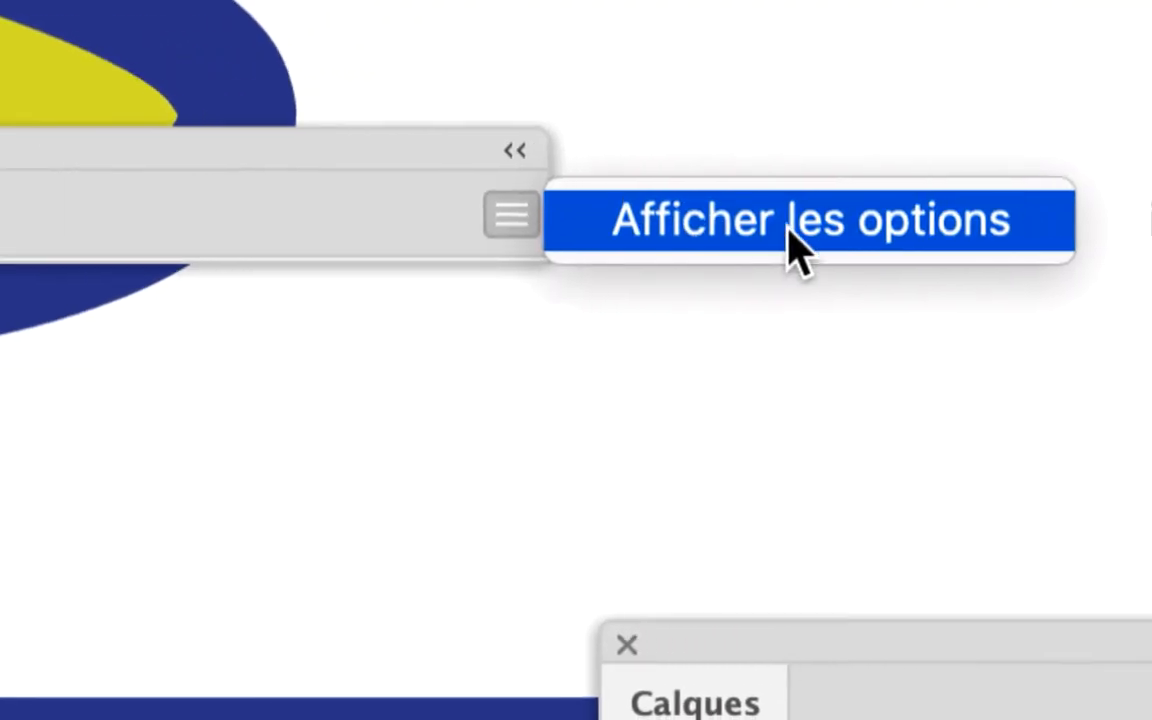
click(668, 228)
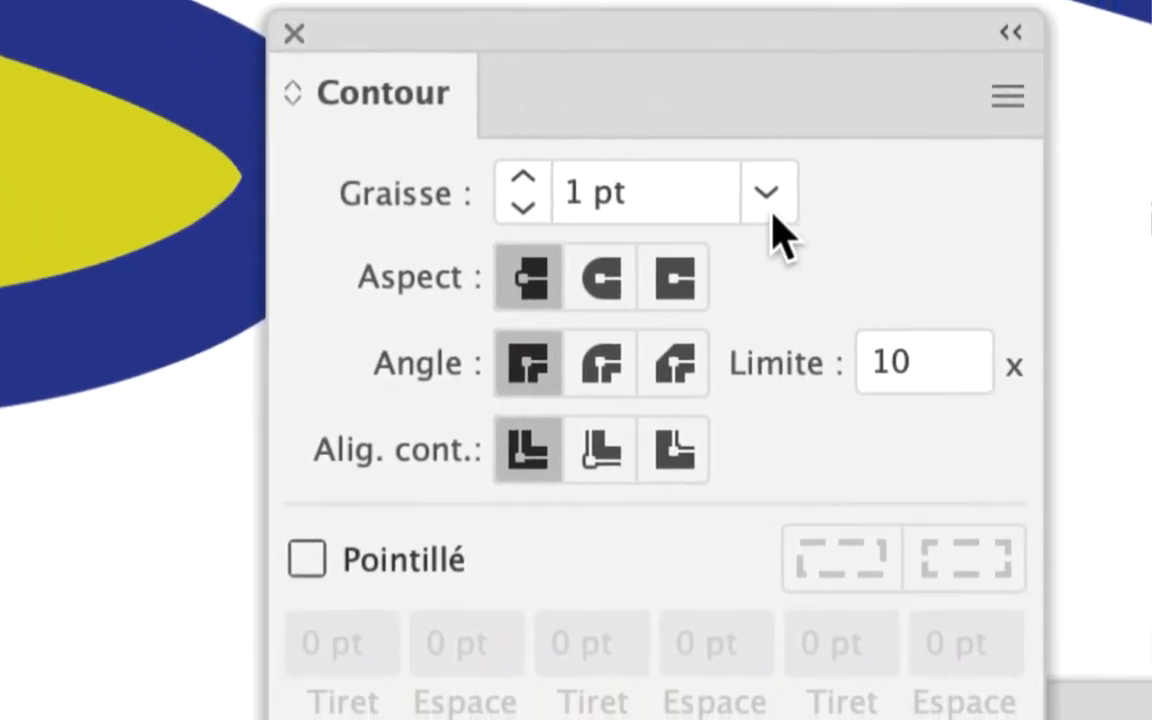
click(772, 214)
click(785, 320)
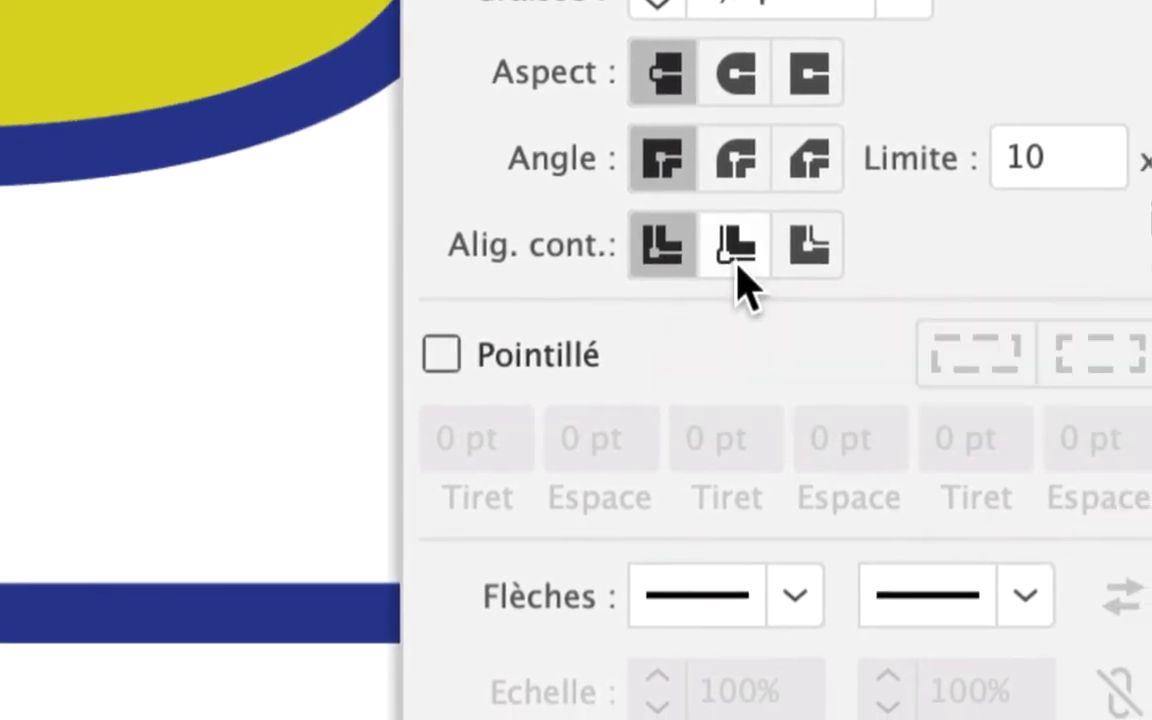
Step: Compare inside, outside and centred alignment of the copied motif's blue stroke, moving the Contour panel clear of the yellow leaf
click(739, 262)
click(806, 247)
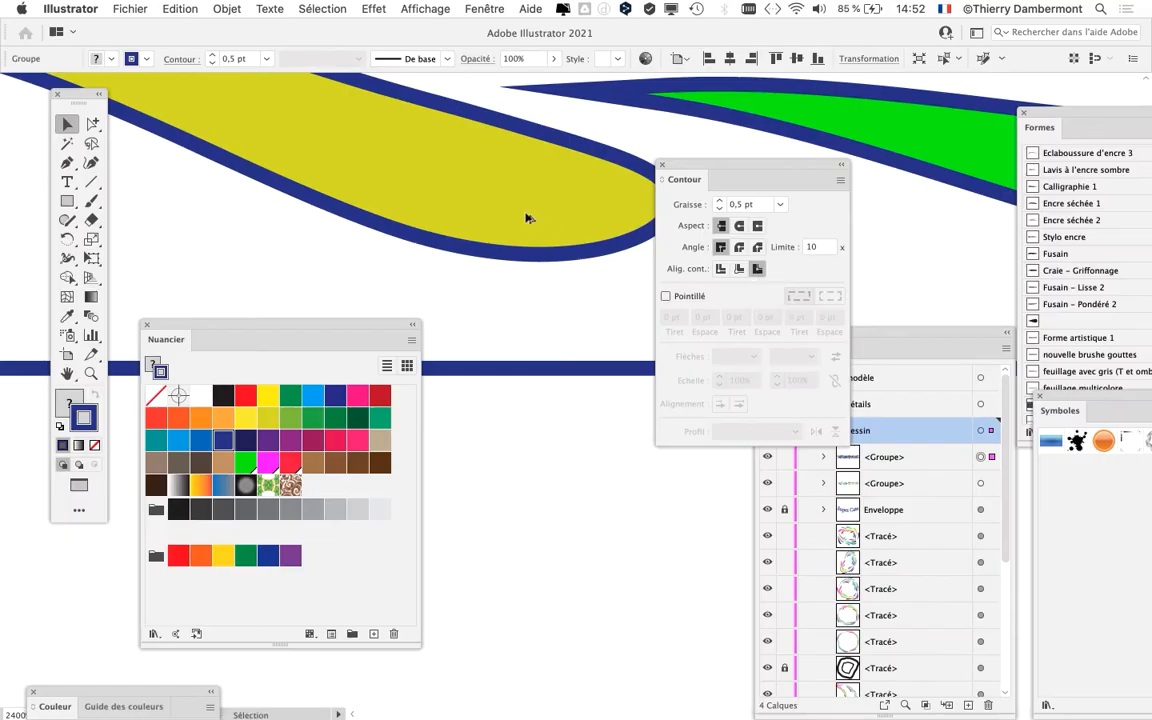
scroll(527, 219, down, 1)
drag(447, 185, 611, 193)
drag(729, 162, 649, 279)
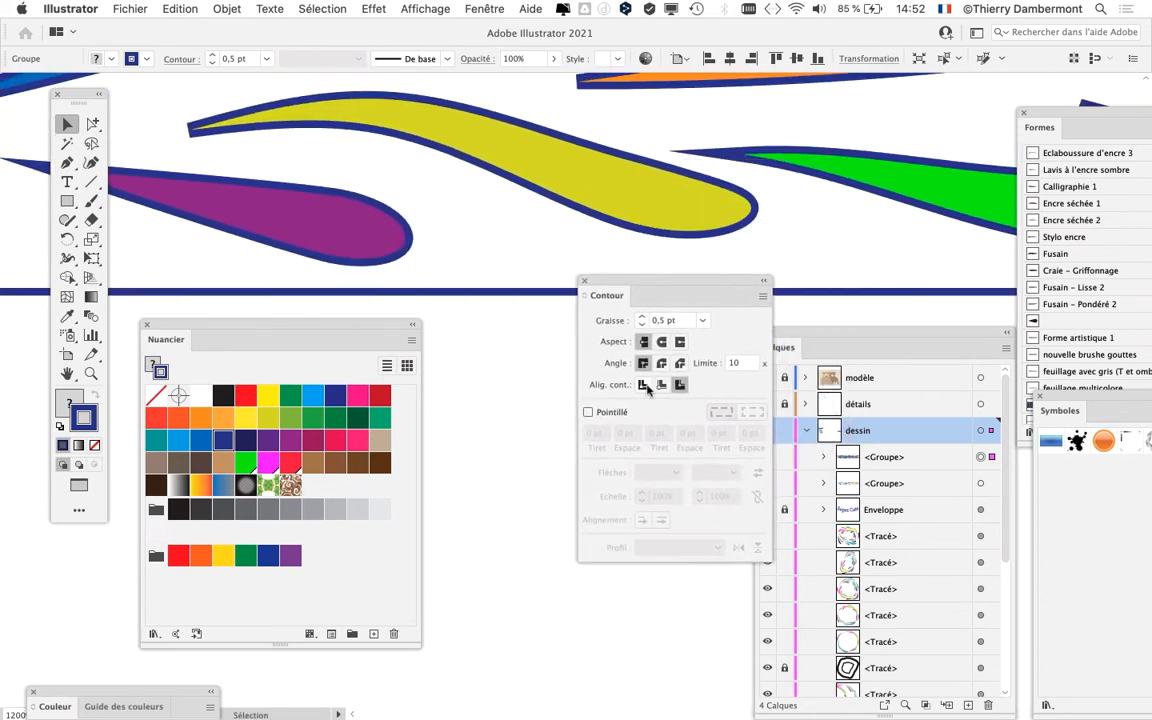
click(661, 385)
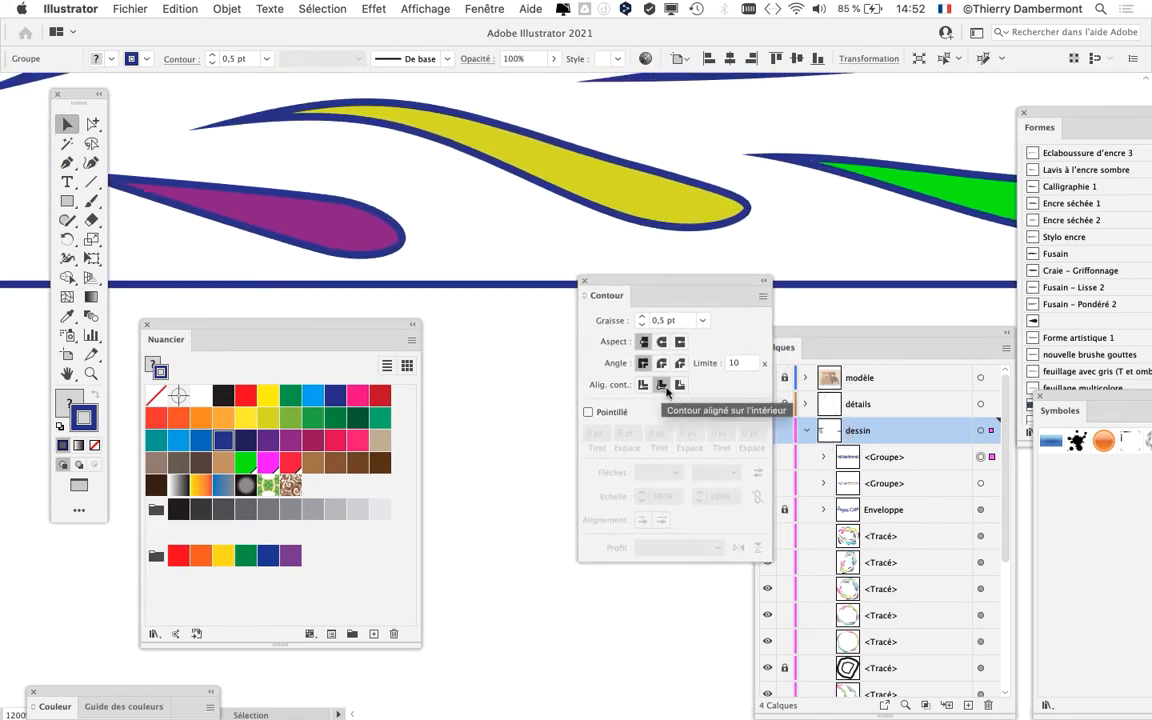
click(678, 385)
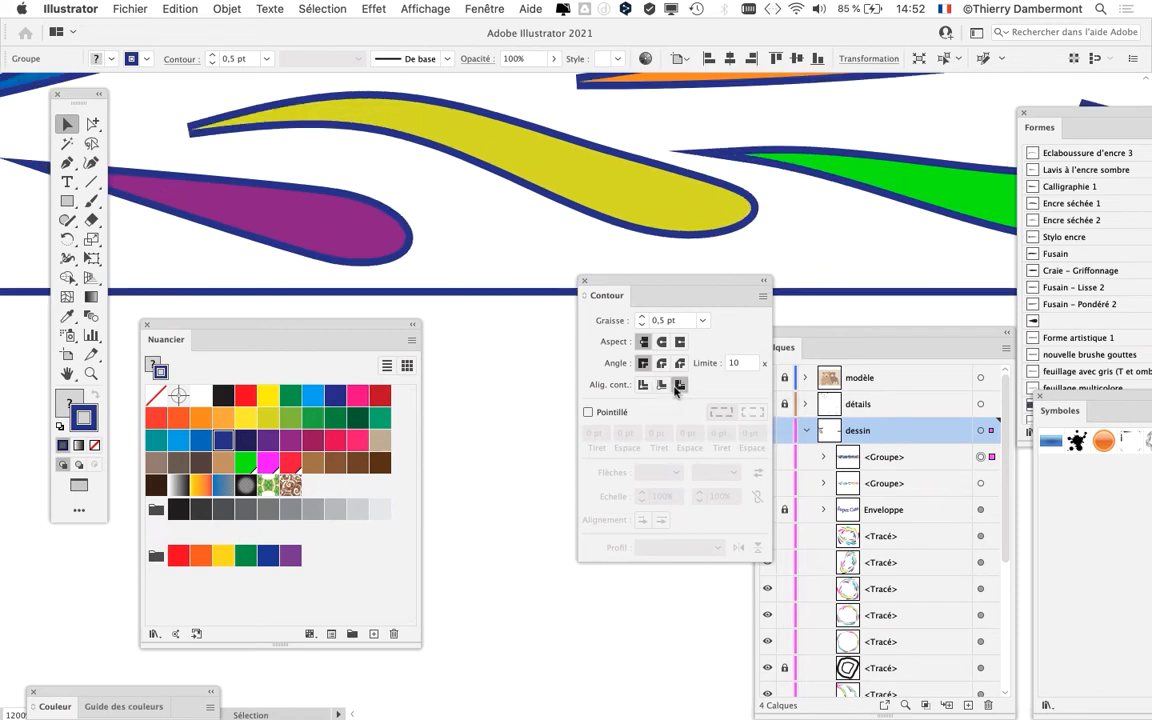
click(661, 385)
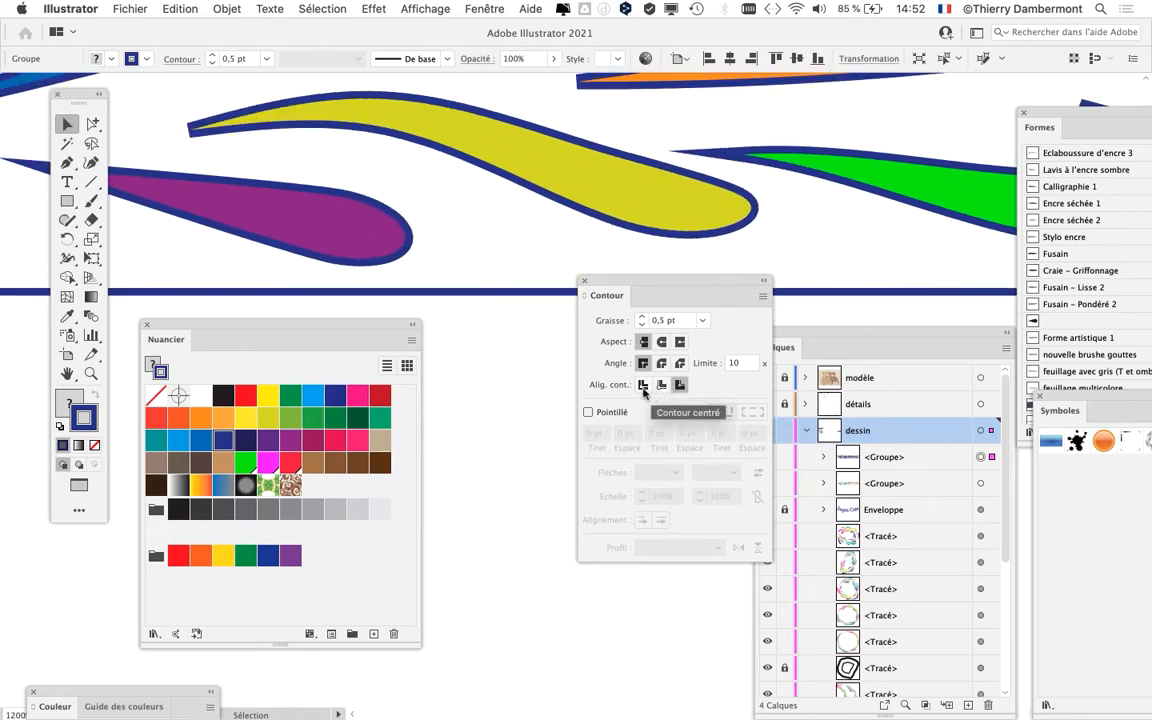
click(643, 387)
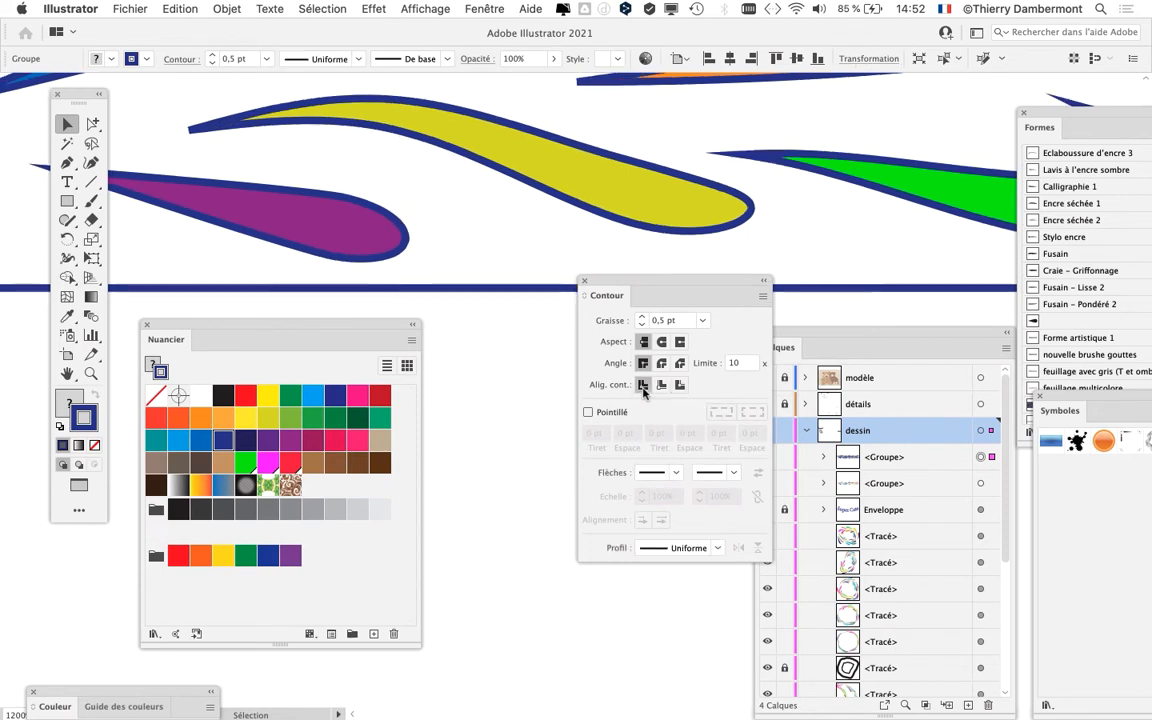
Step: Increase the copied motif's stroke weight to 2 pt and try the inside and outside alignments on it
click(643, 318)
click(643, 318)
click(643, 318)
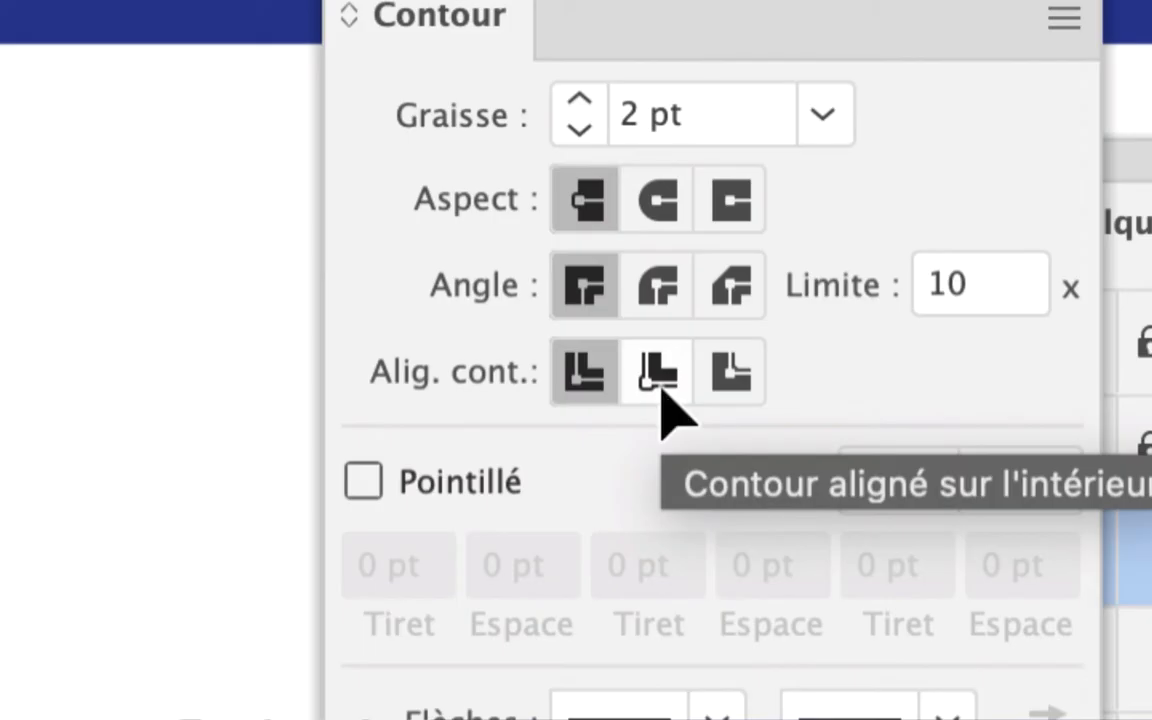
click(659, 378)
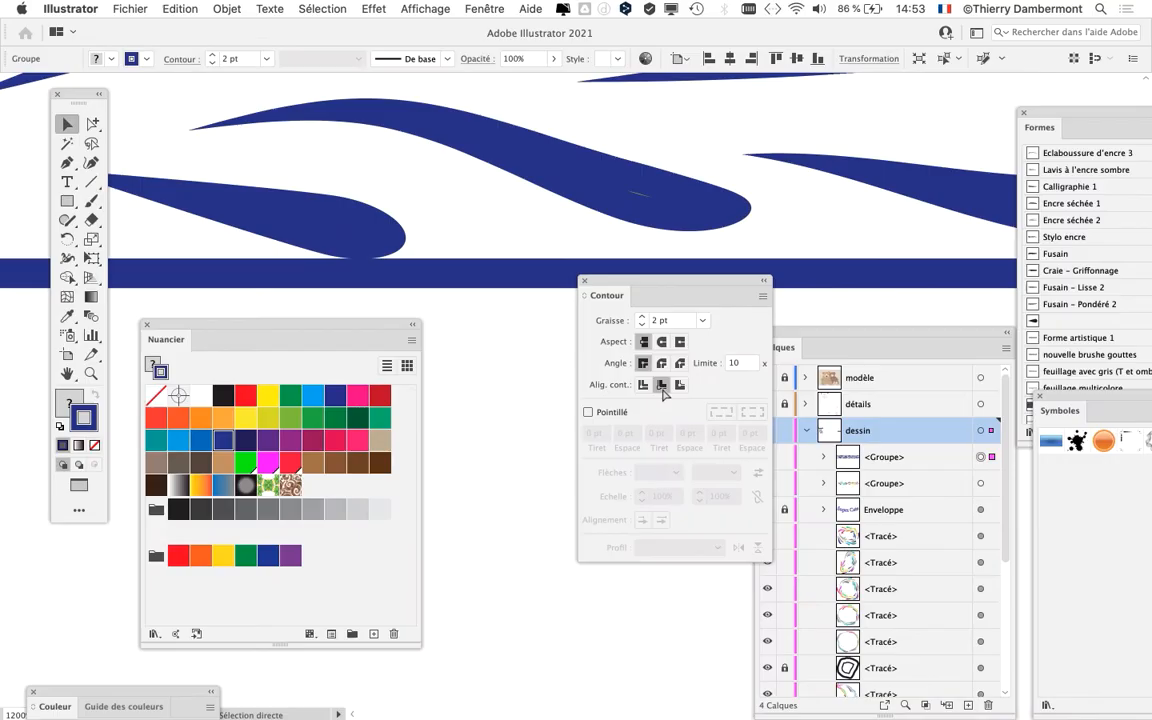
click(679, 387)
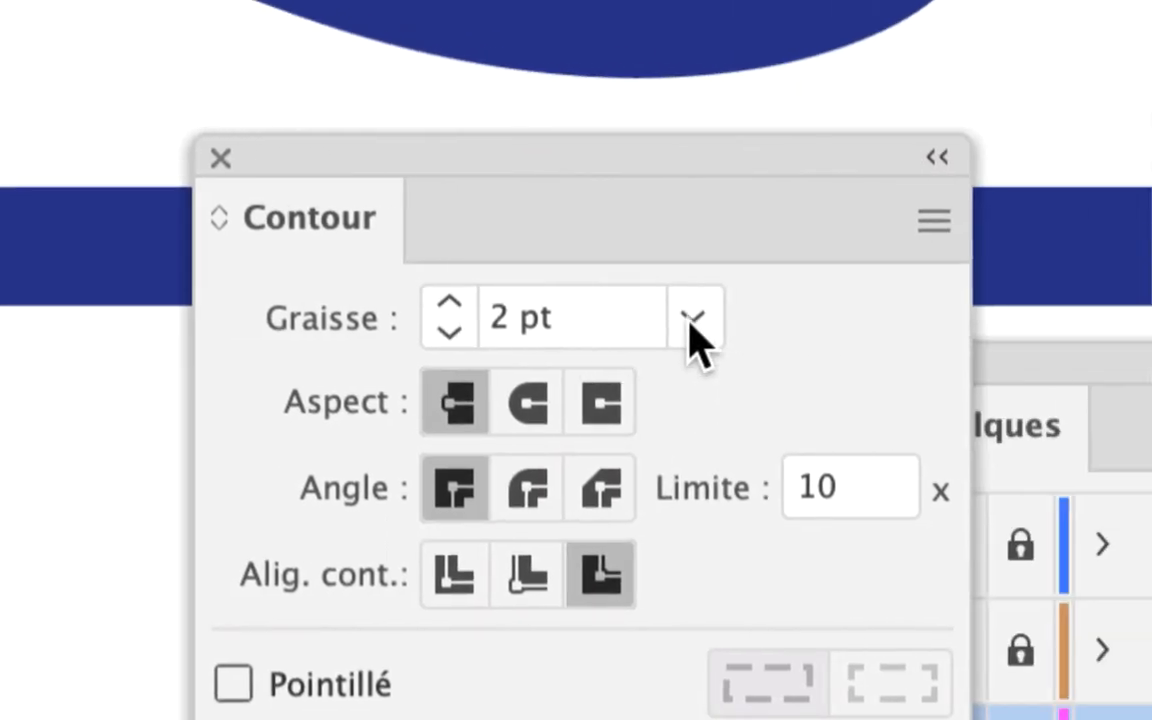
Step: Set the copied motif's stroke weight to 0,5 pt and align the stroke to the inside
click(891, 296)
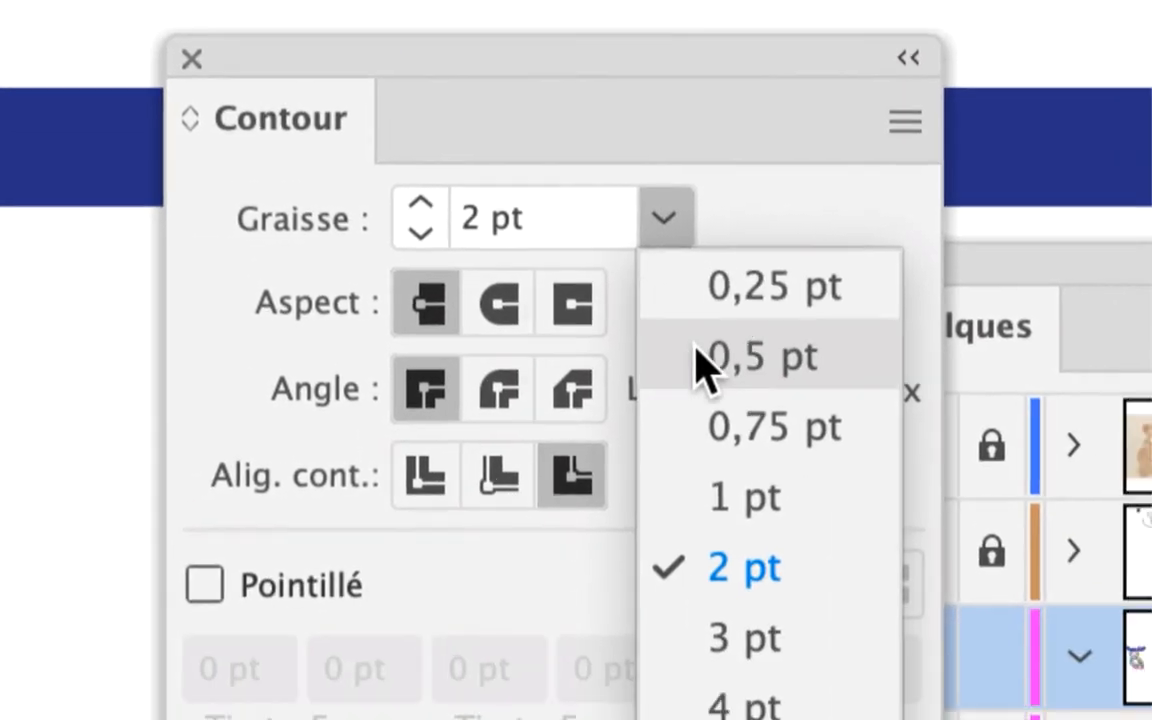
click(698, 352)
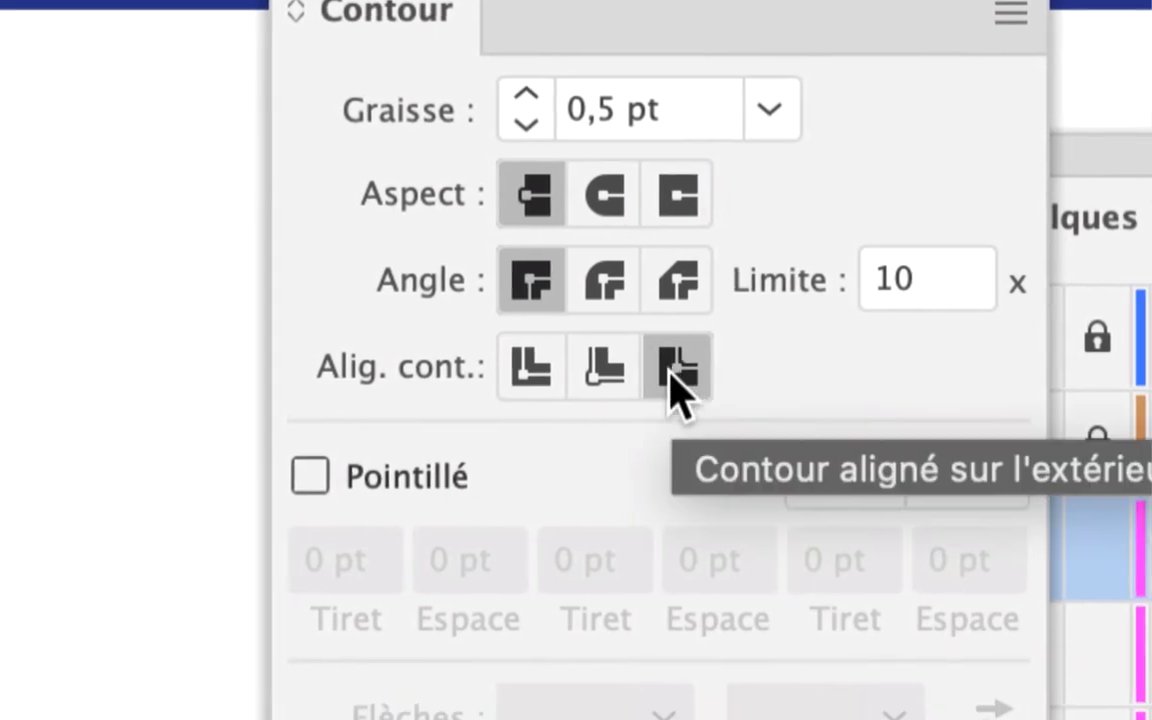
click(626, 388)
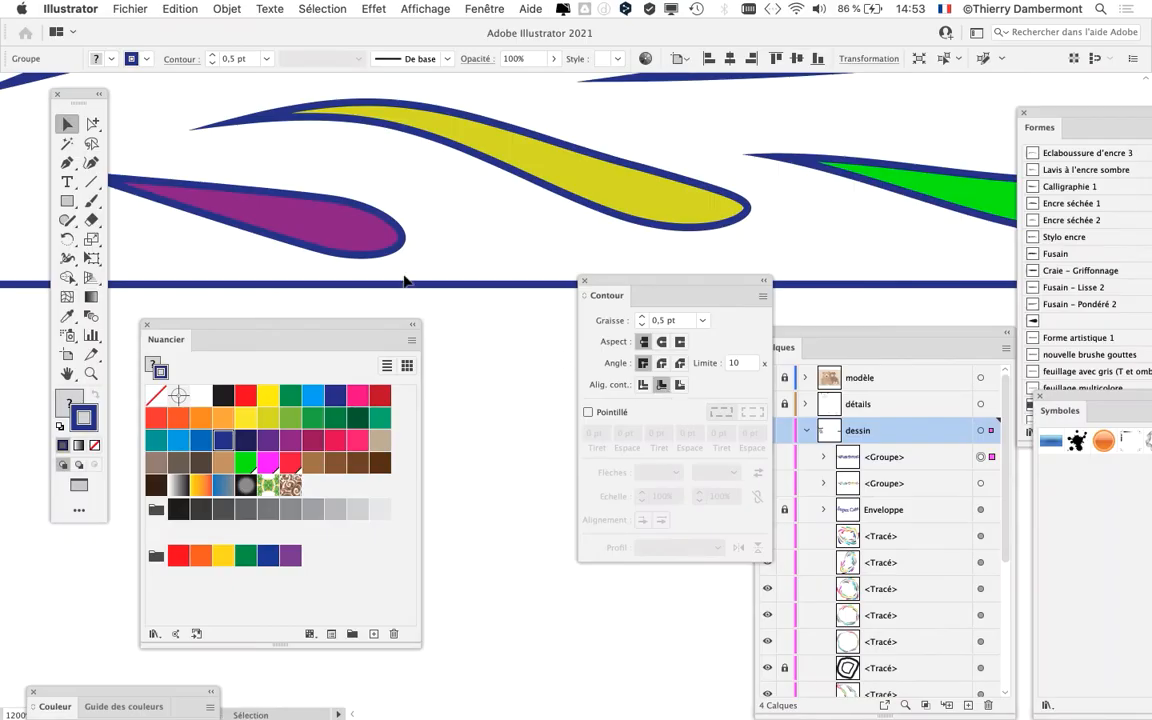
Step: Show the selection edges again and remove the blue stroke from the copied motif's enclosing rectangle using the Group Selection tool
scroll(405, 281, down, 3)
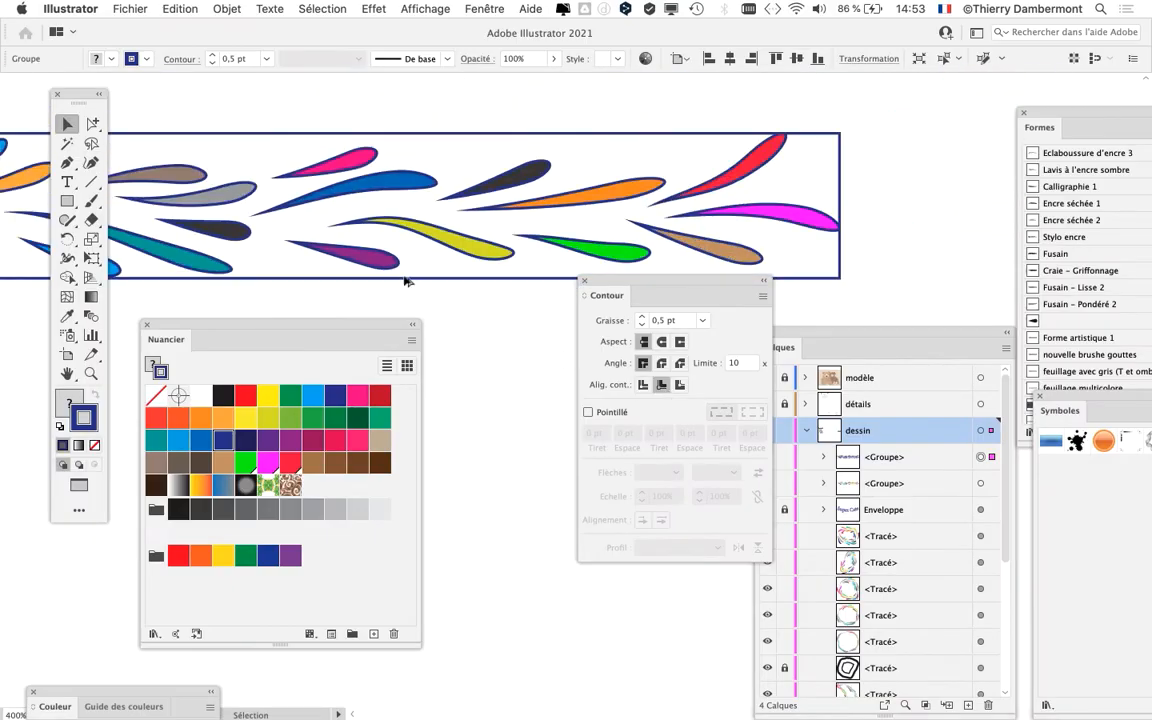
drag(447, 208, 689, 171)
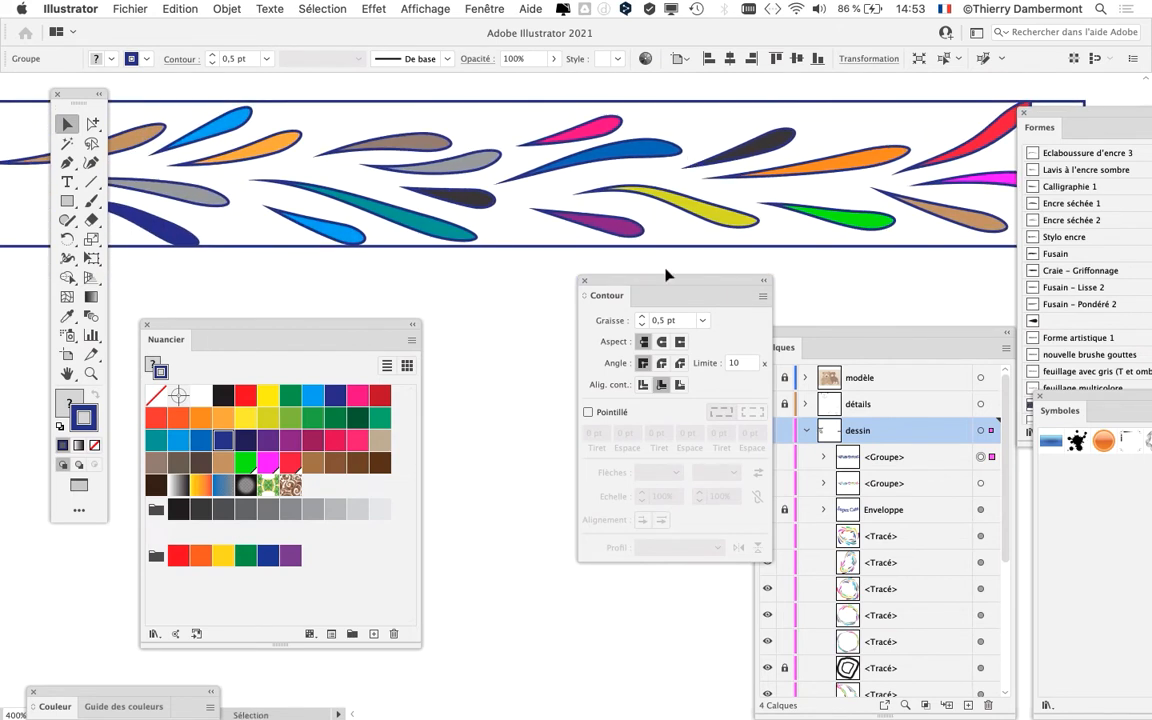
scroll(513, 247, down, 1)
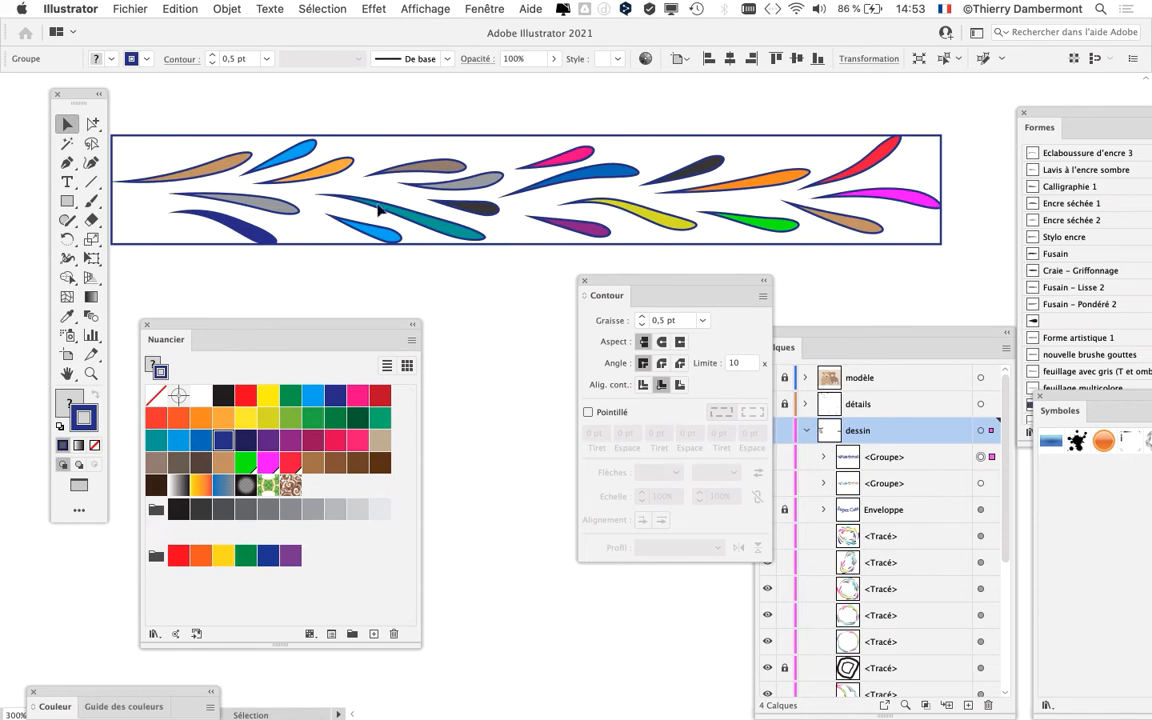
drag(228, 167, 259, 158)
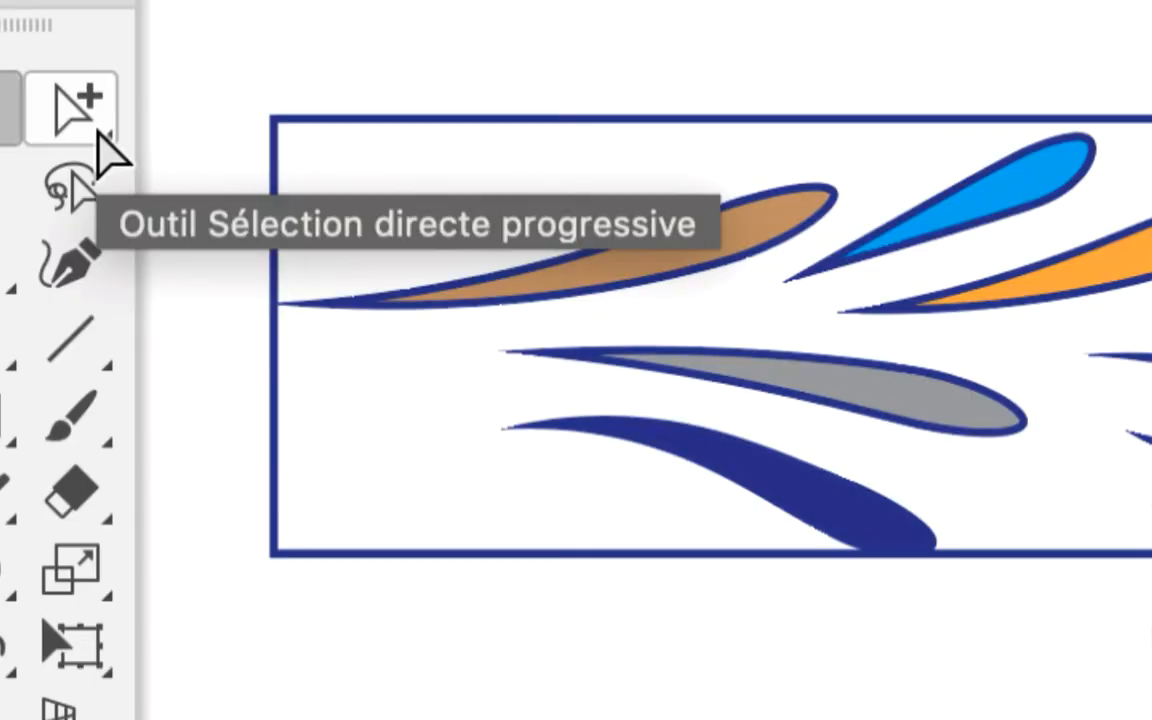
click(97, 132)
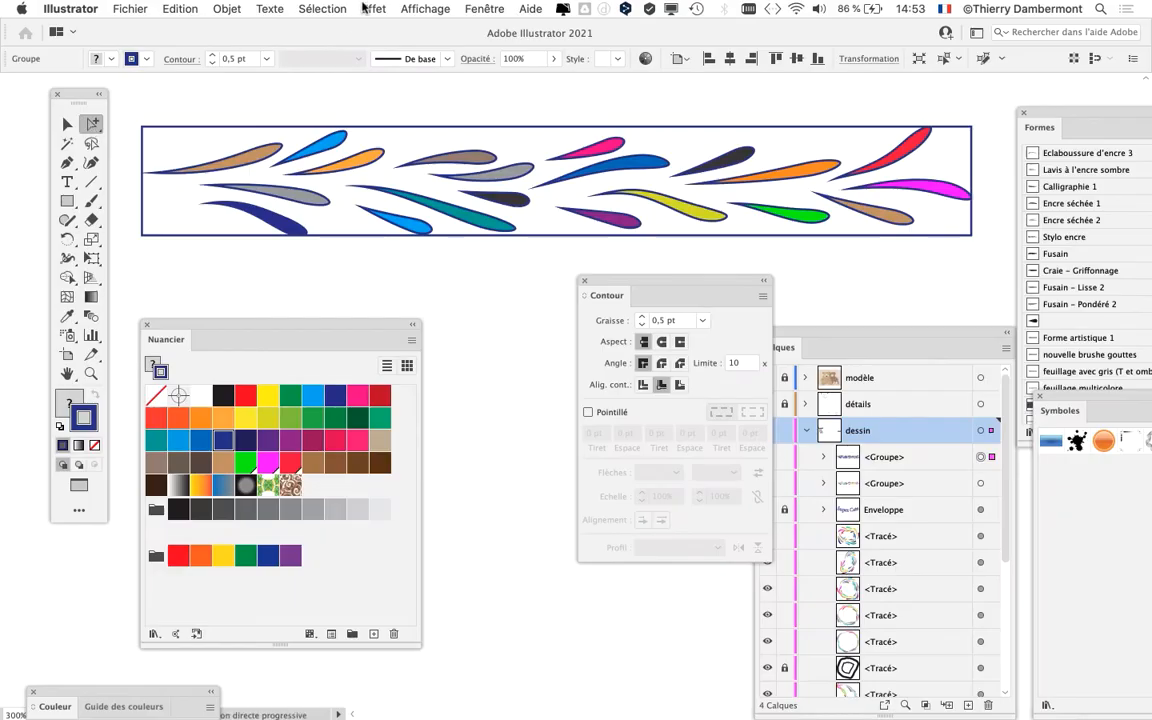
click(428, 8)
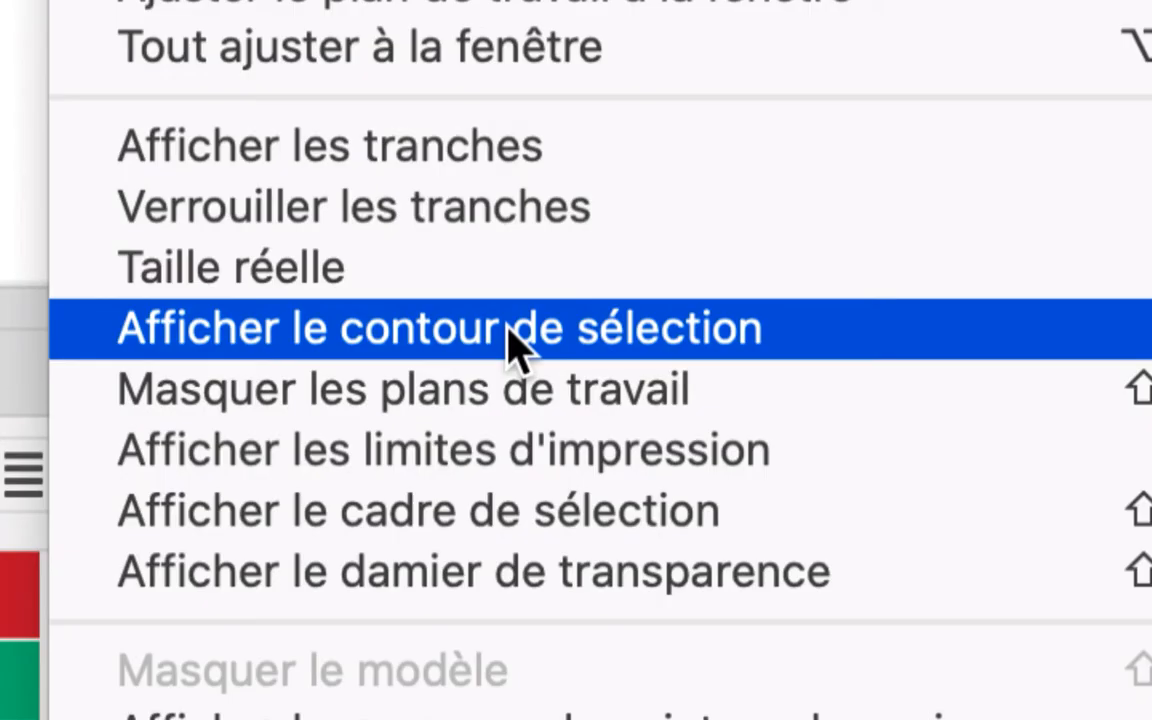
click(509, 328)
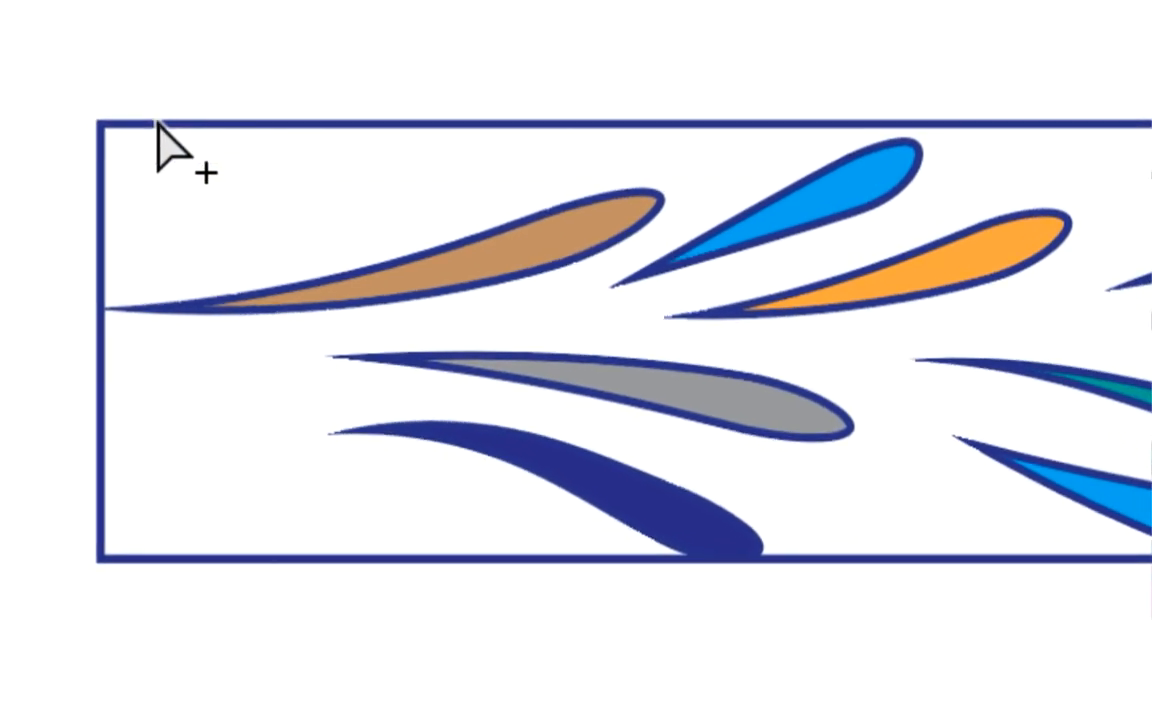
click(157, 125)
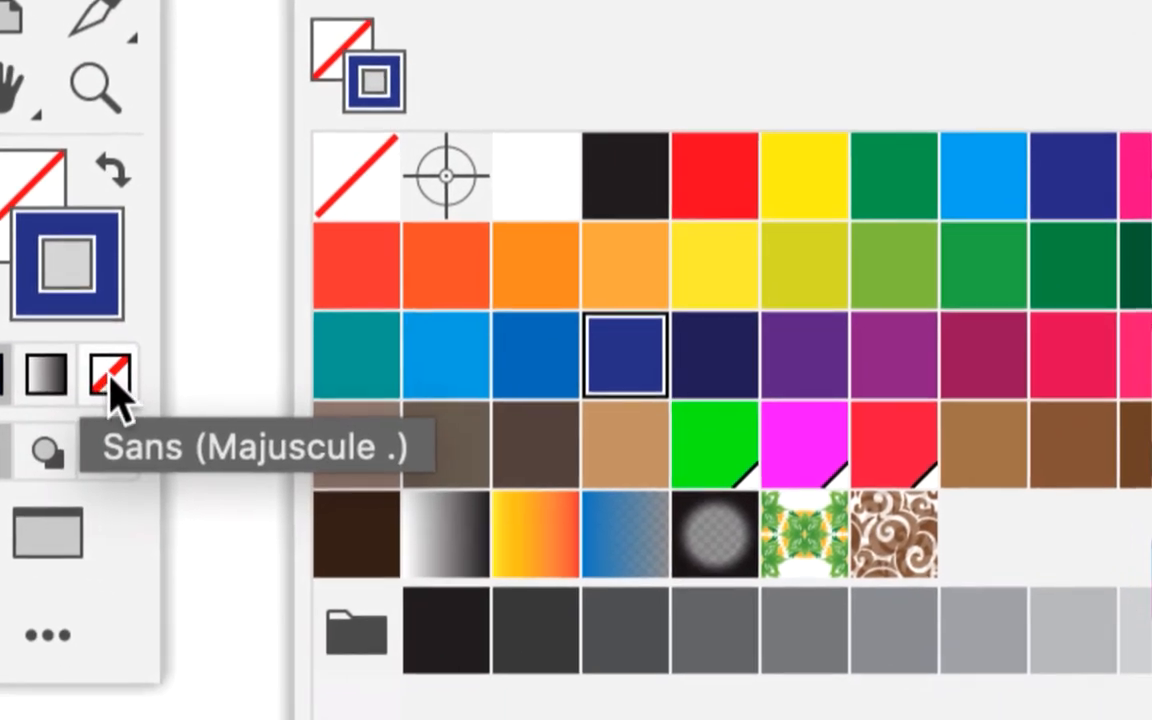
click(110, 382)
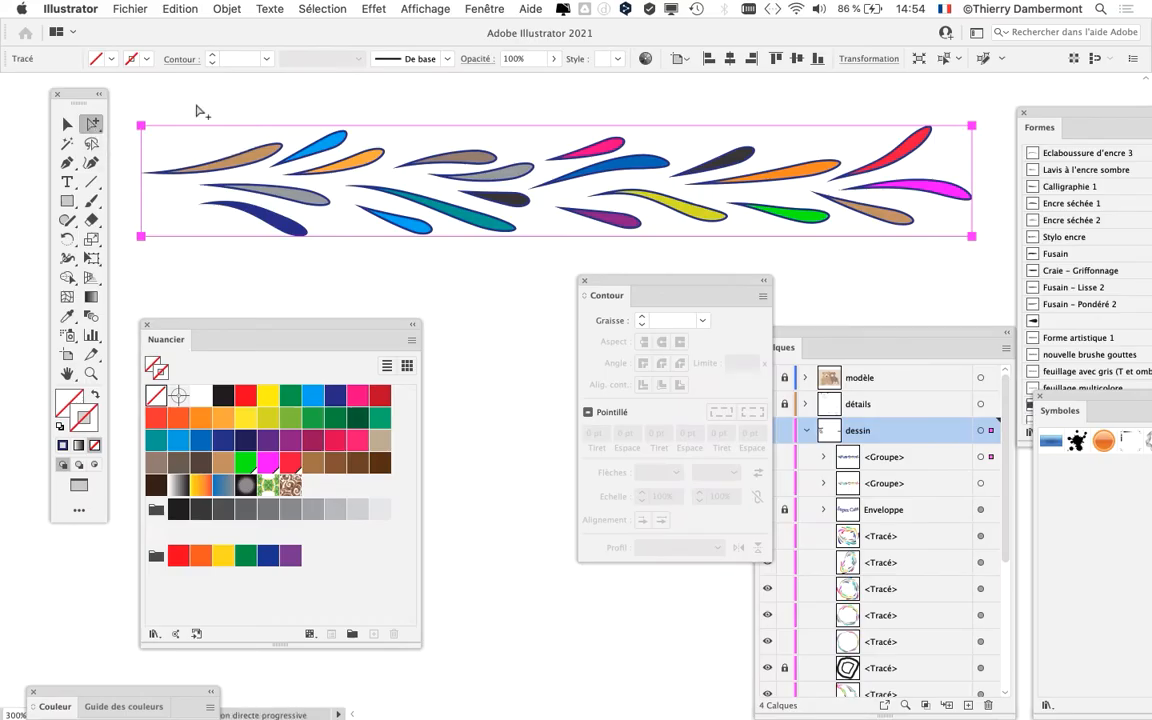
Step: Bring both foliage motifs into view and move the Contour and Nuancier panels clear below them
scroll(195, 110, down, 3)
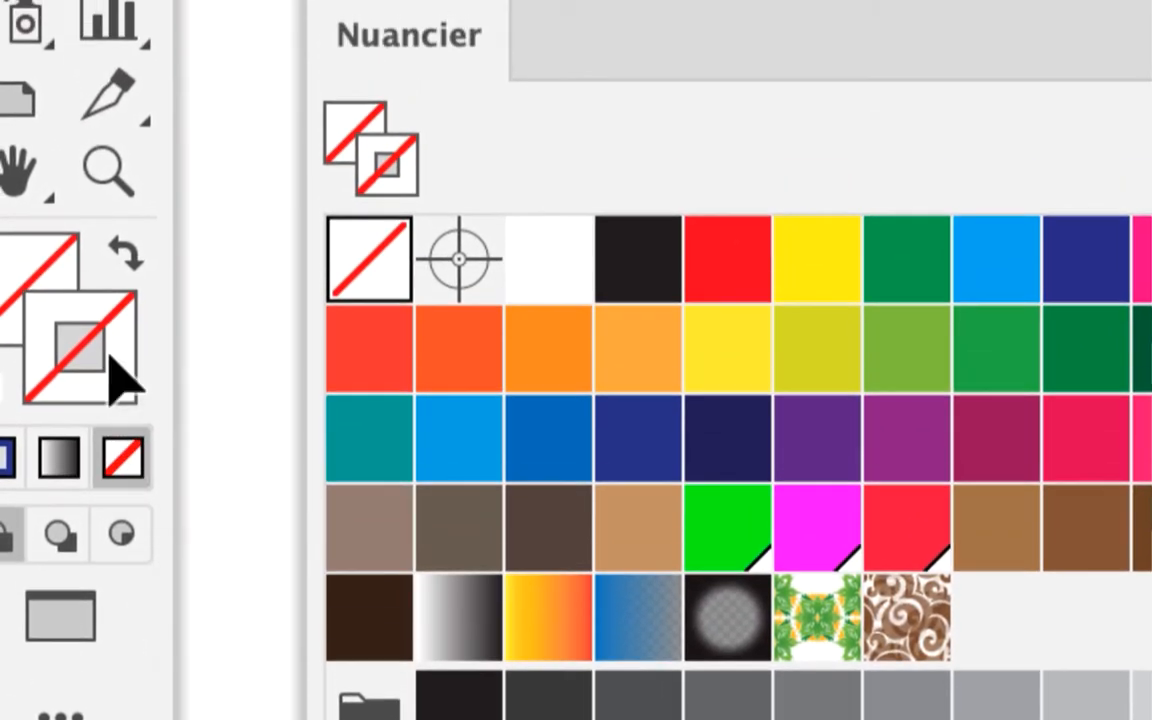
scroll(409, 131, down, 3)
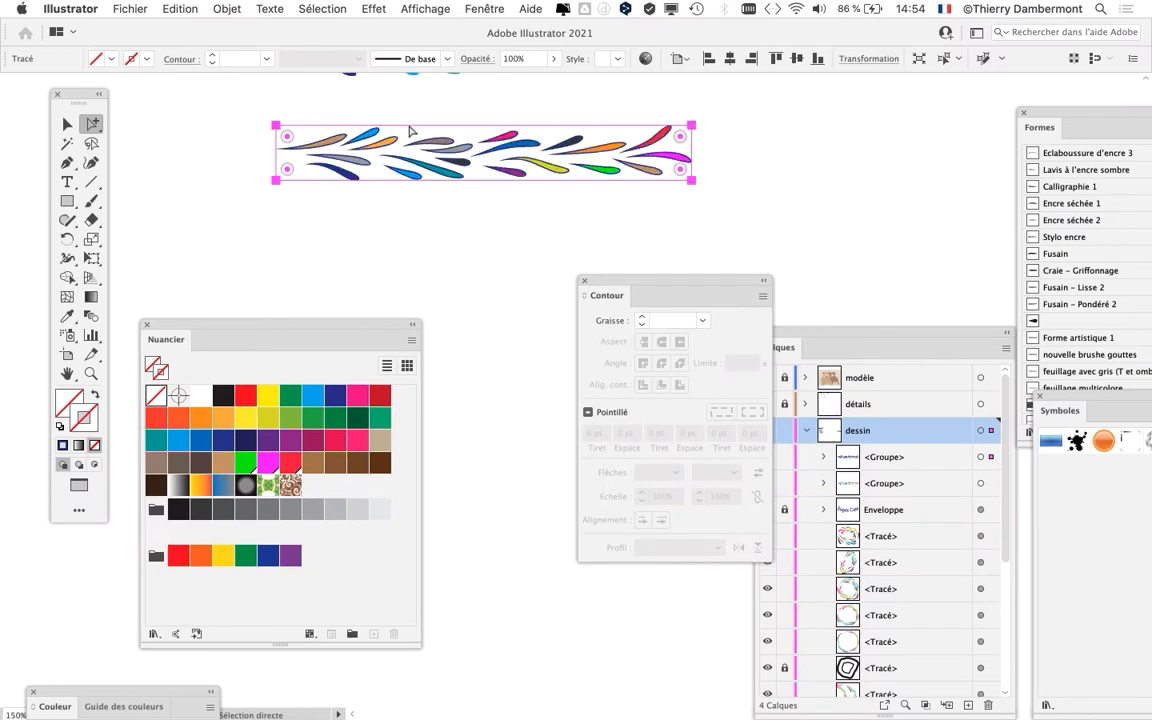
drag(510, 220, 494, 302)
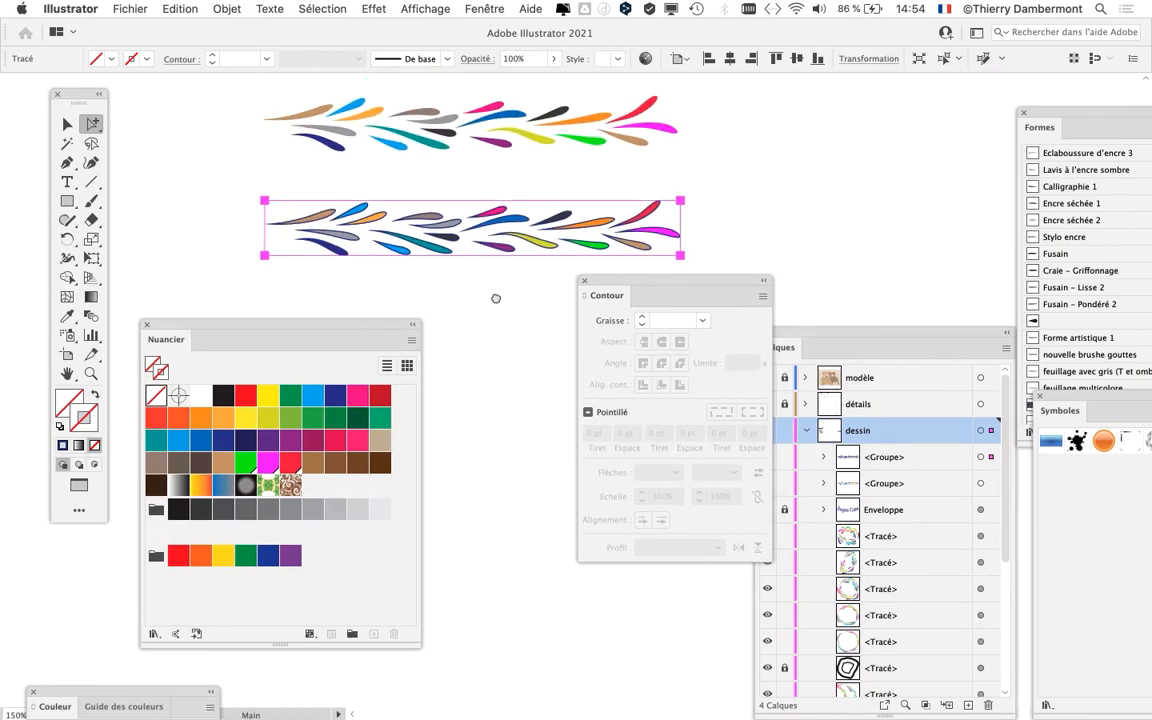
drag(650, 285, 617, 400)
drag(511, 249, 521, 285)
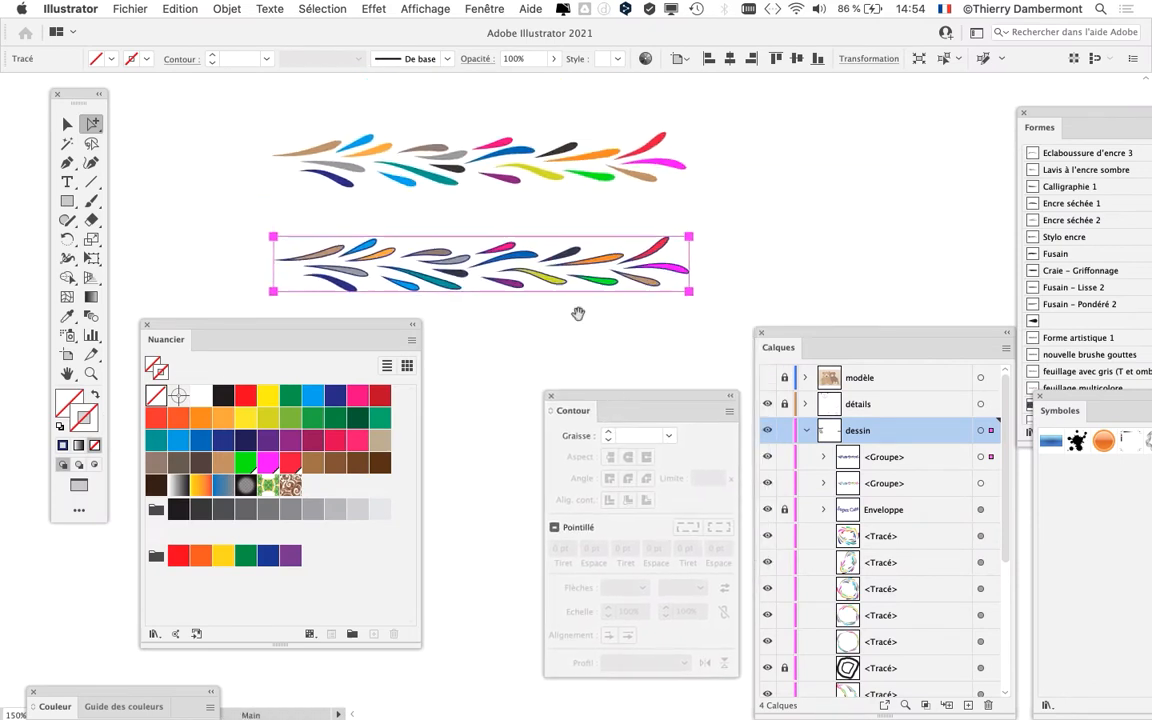
drag(381, 335, 389, 403)
scroll(495, 264, up, 3)
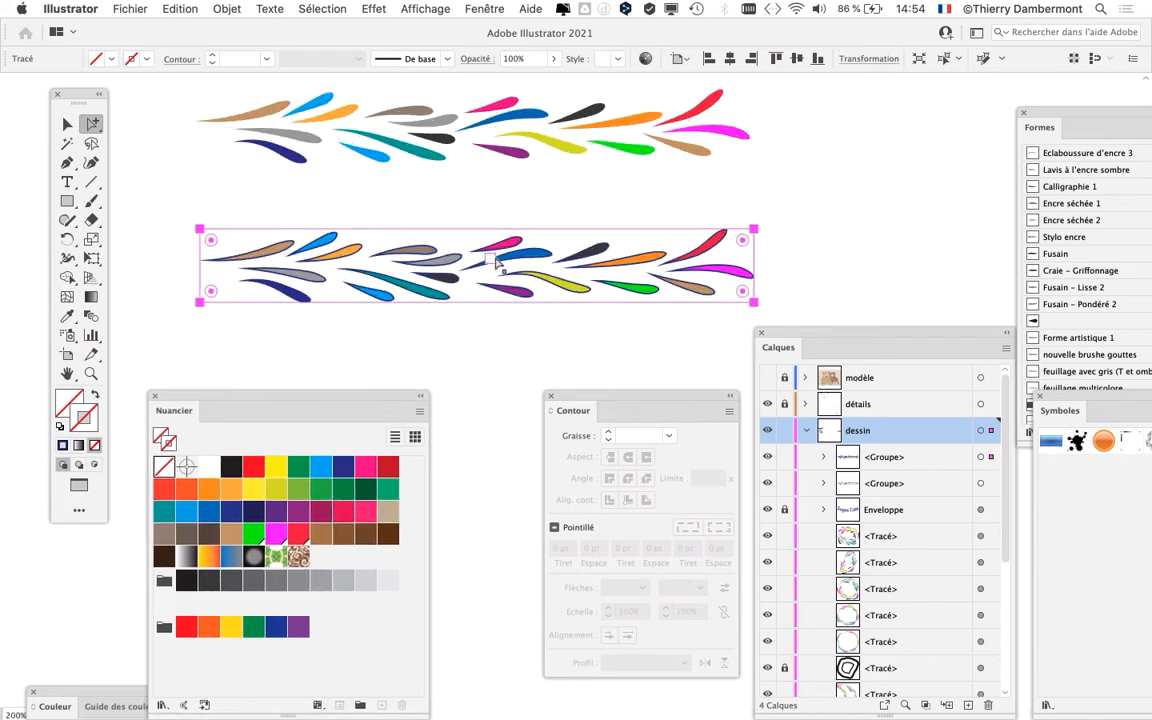
scroll(495, 264, down, 2)
Step: Save the document as teddy-bears-a-redessiner-54.ai in the teddy bear 13 folder, keeping the default Illustrator options
click(130, 9)
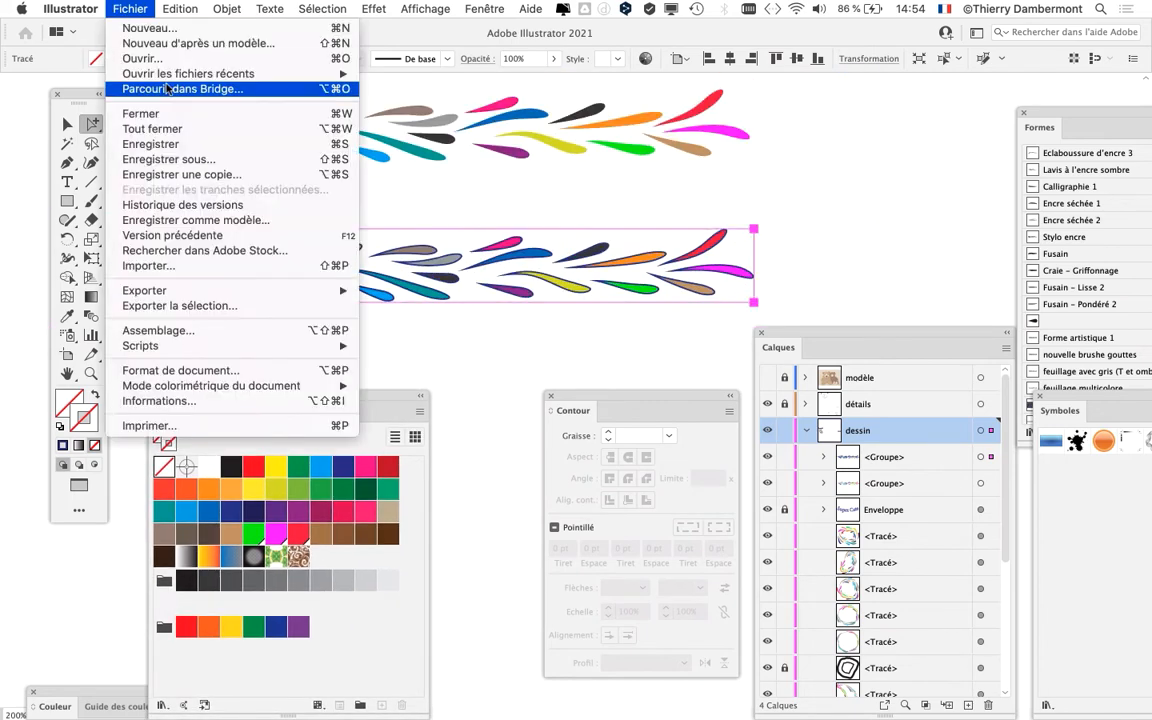
click(205, 162)
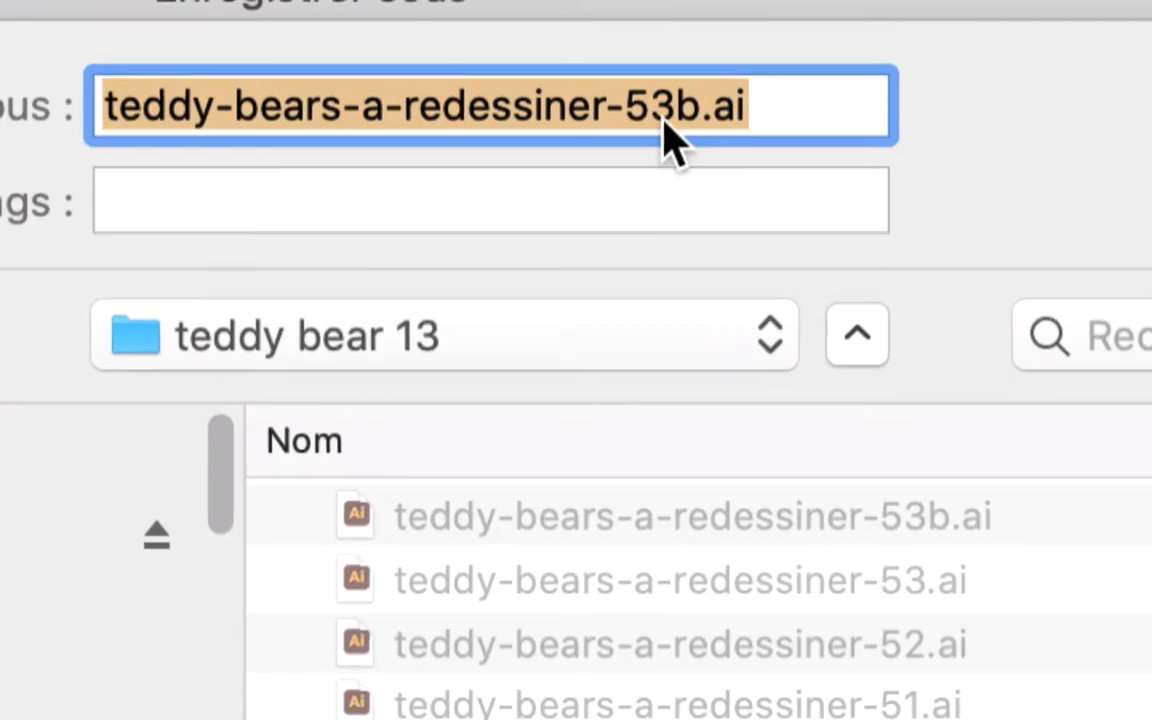
click(665, 120)
key(shift+Left)
key(shift+Right)
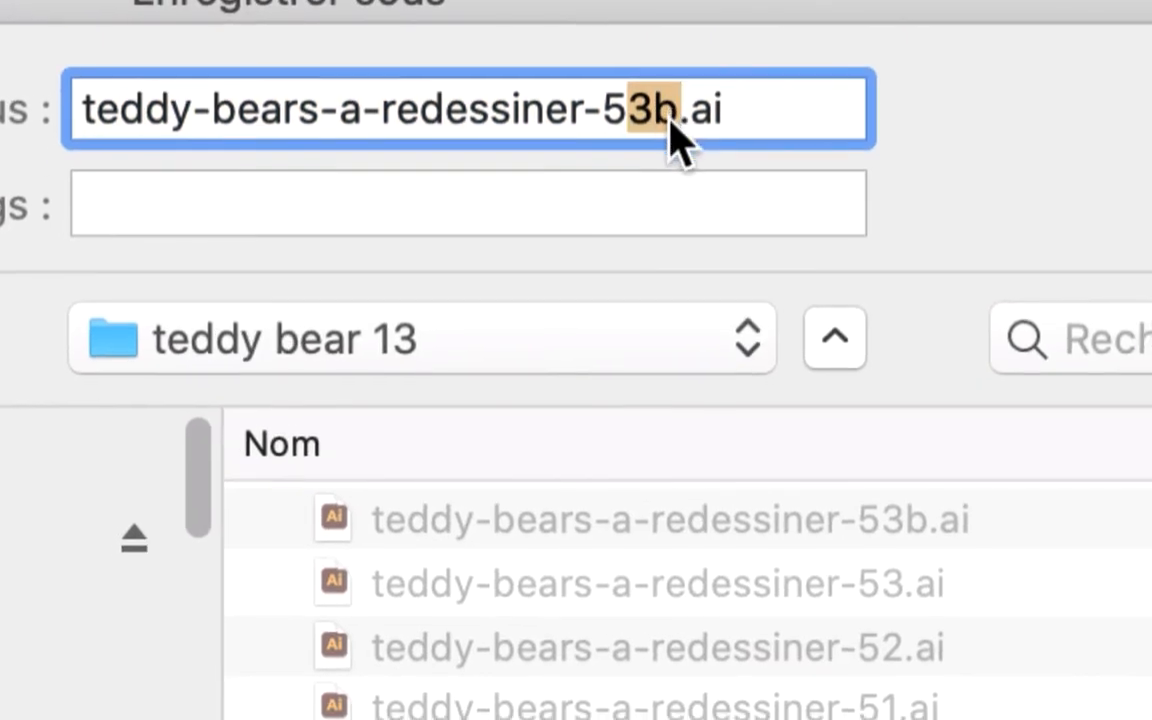
text(4)
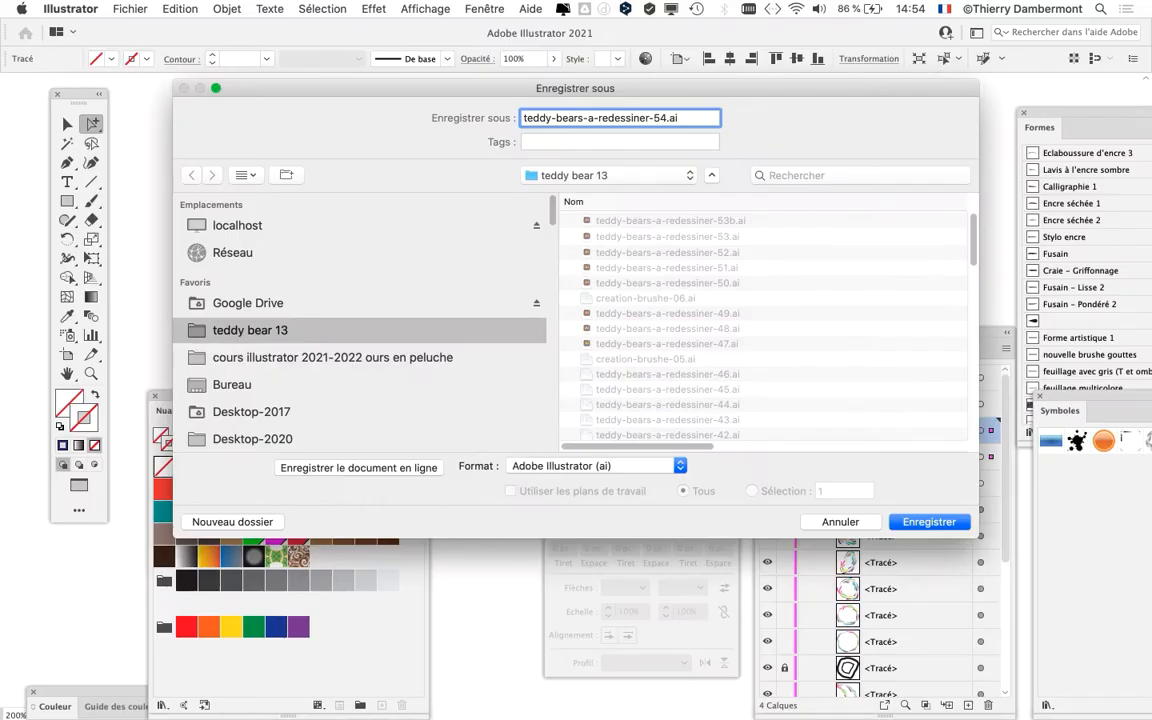
key(Return)
key(Return)
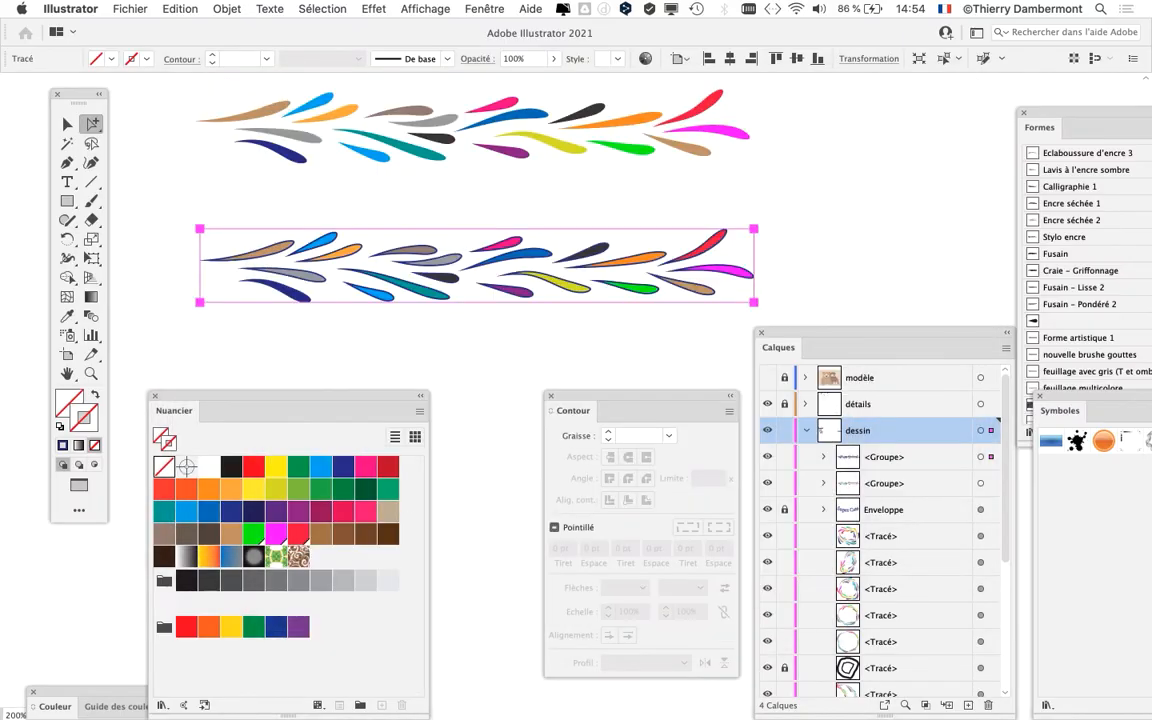
Step: Show the whole outlined foliage motif up close and move the tool palette away from its frame
scroll(476, 272, up, 1)
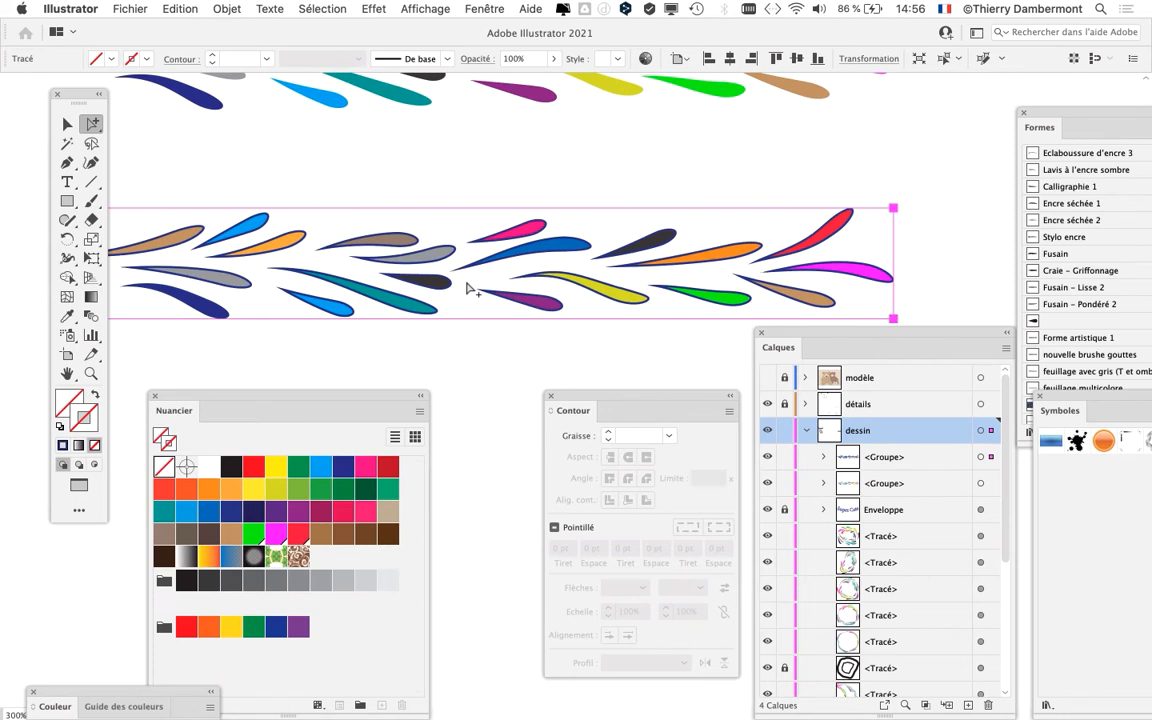
scroll(506, 216, down, 1)
scroll(506, 216, left, 2)
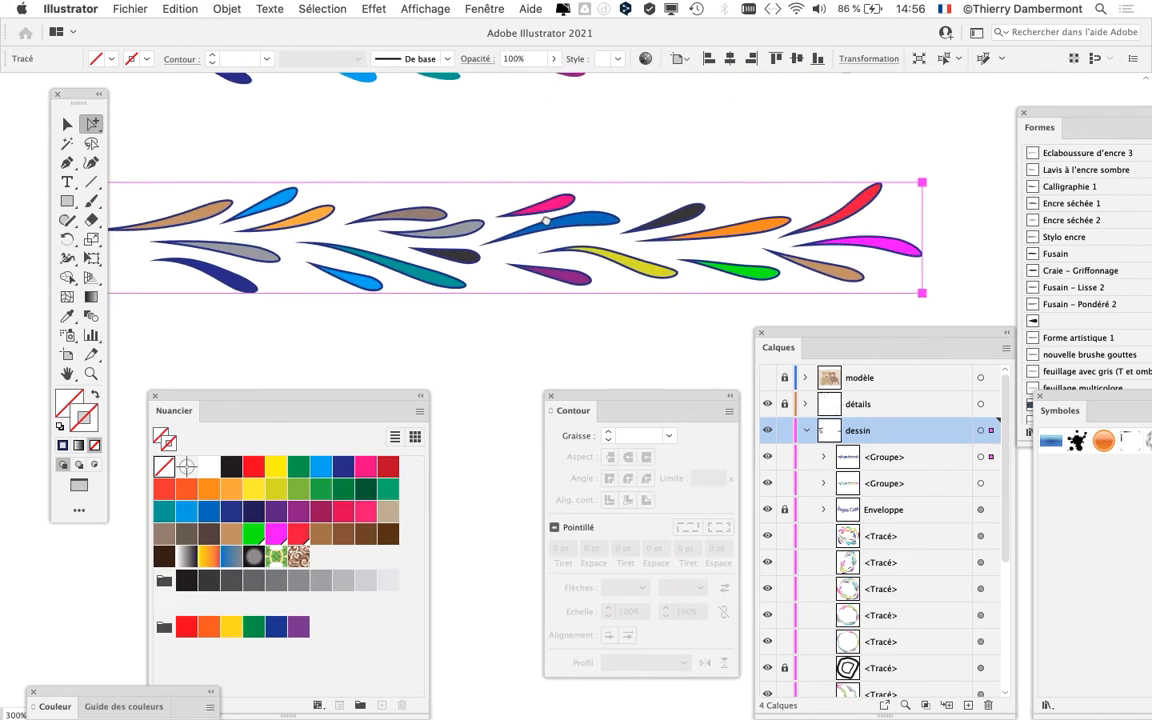
scroll(583, 216, up, 1)
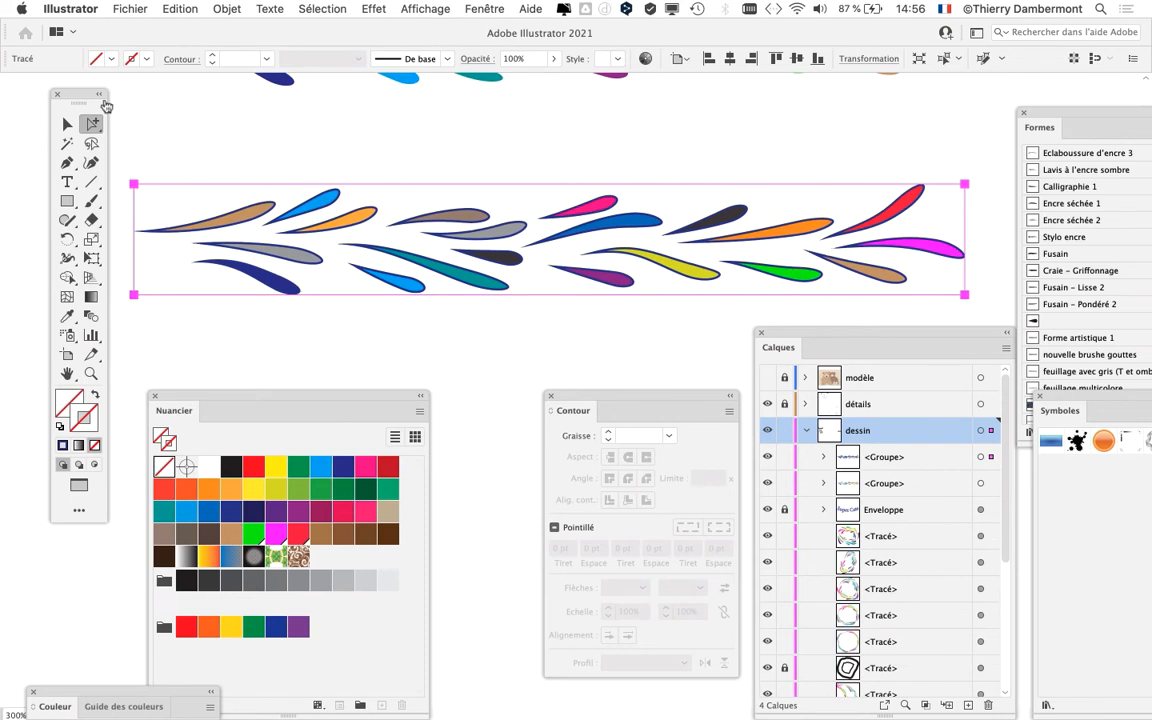
drag(75, 94, 54, 96)
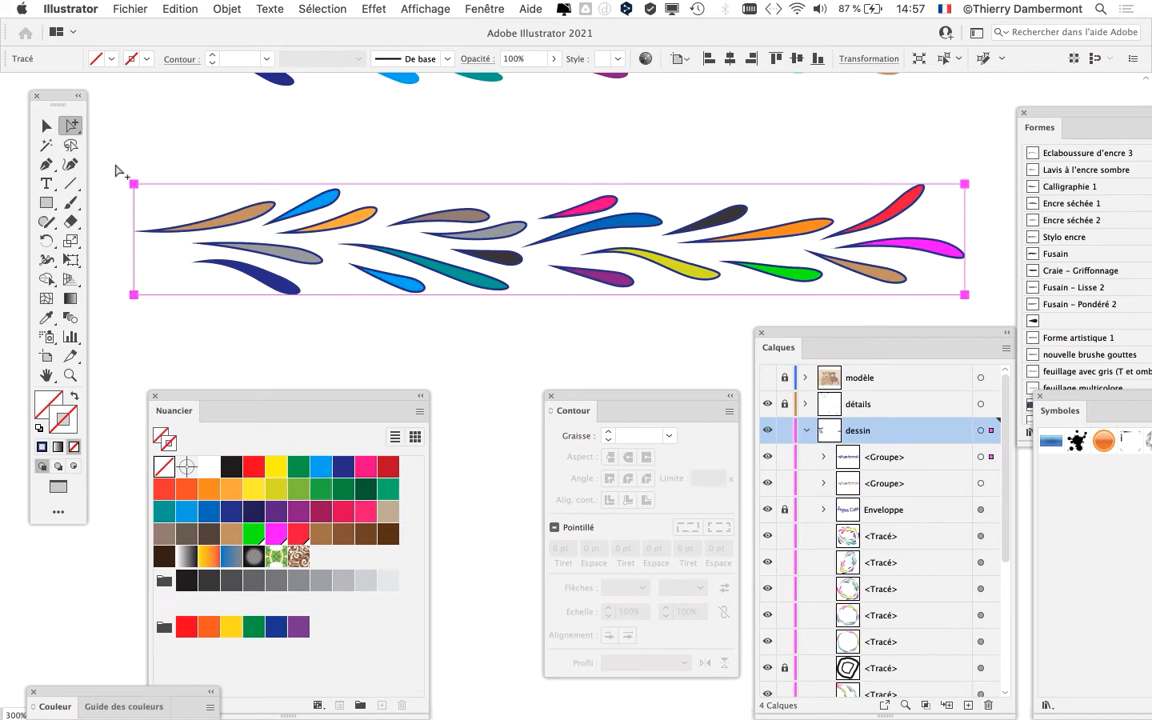
Step: Select the whole outlined foliage group with the Selection tool and examine its drops and enclosing rectangle up close
click(47, 126)
click(205, 222)
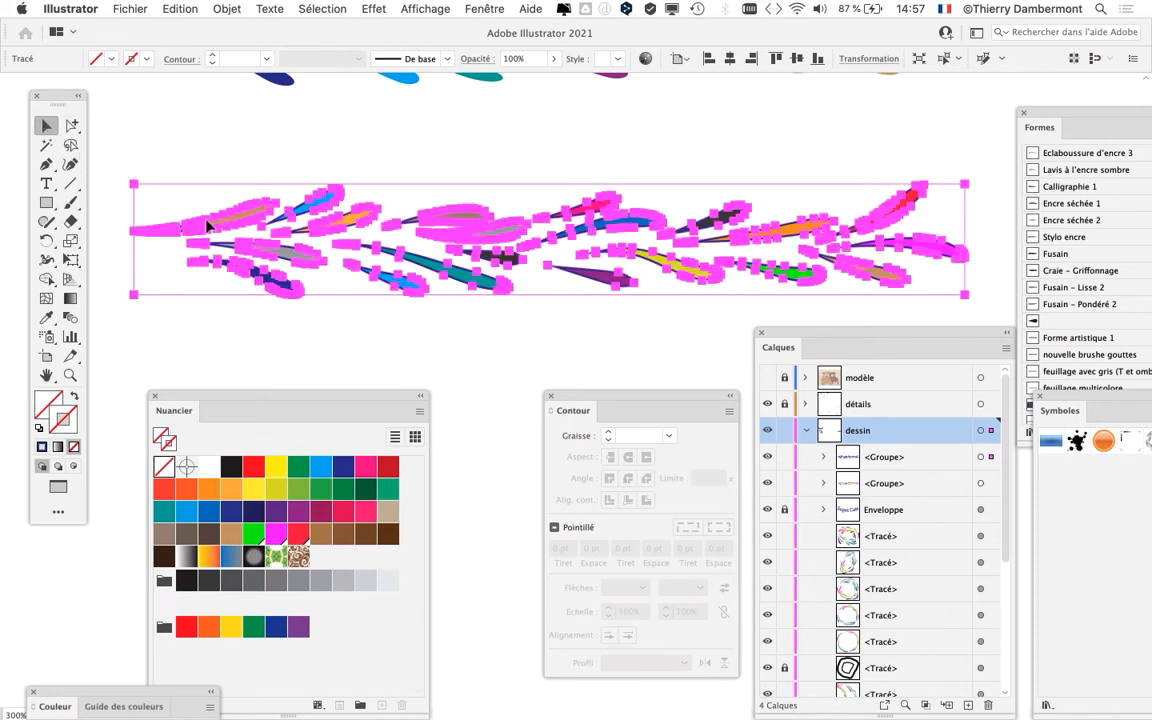
click(190, 170)
click(194, 201)
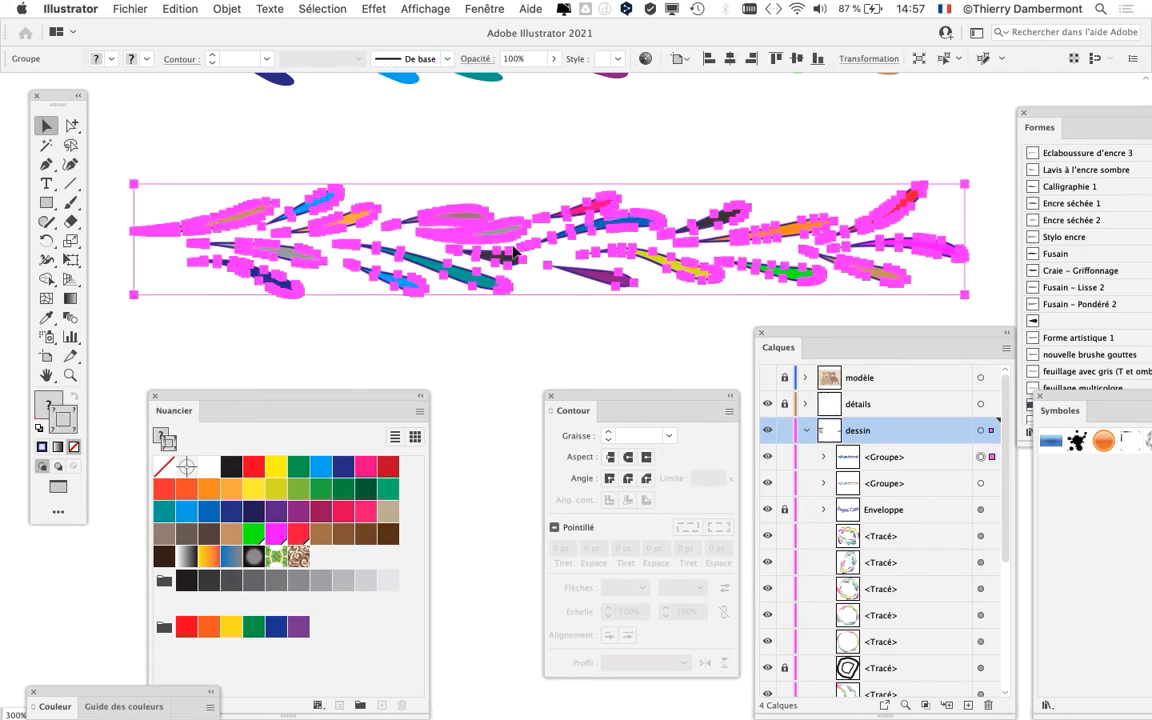
scroll(752, 234, up, 3)
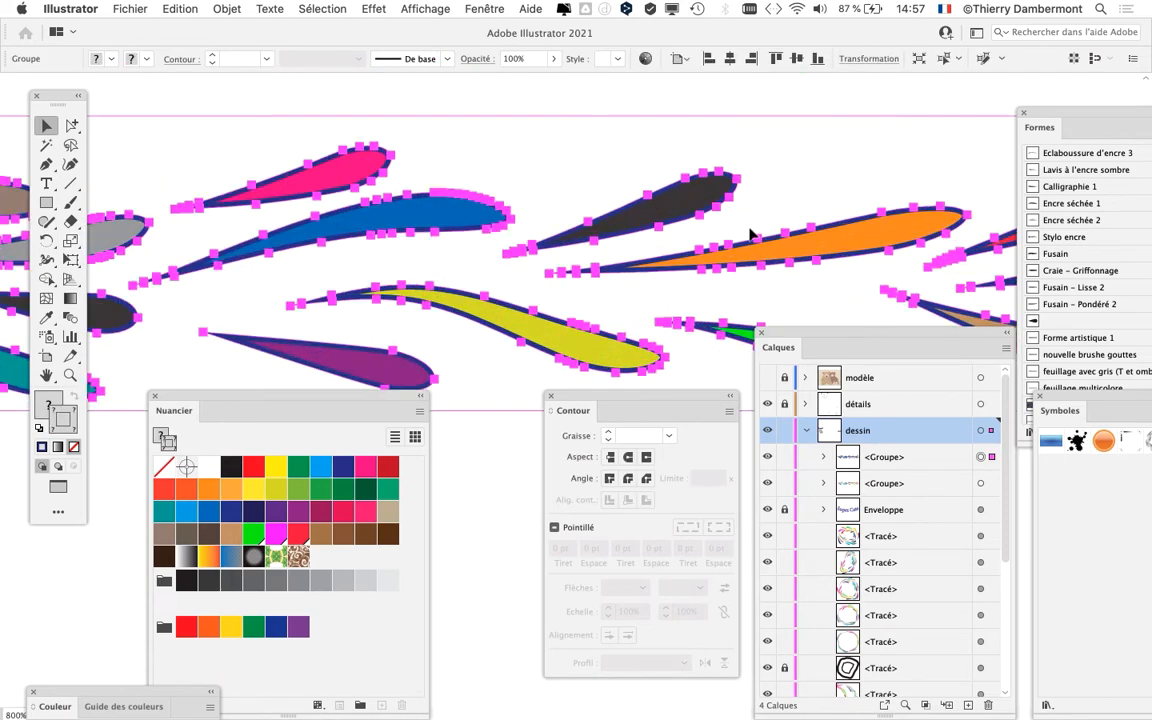
drag(750, 228, 555, 190)
scroll(548, 206, down, 4)
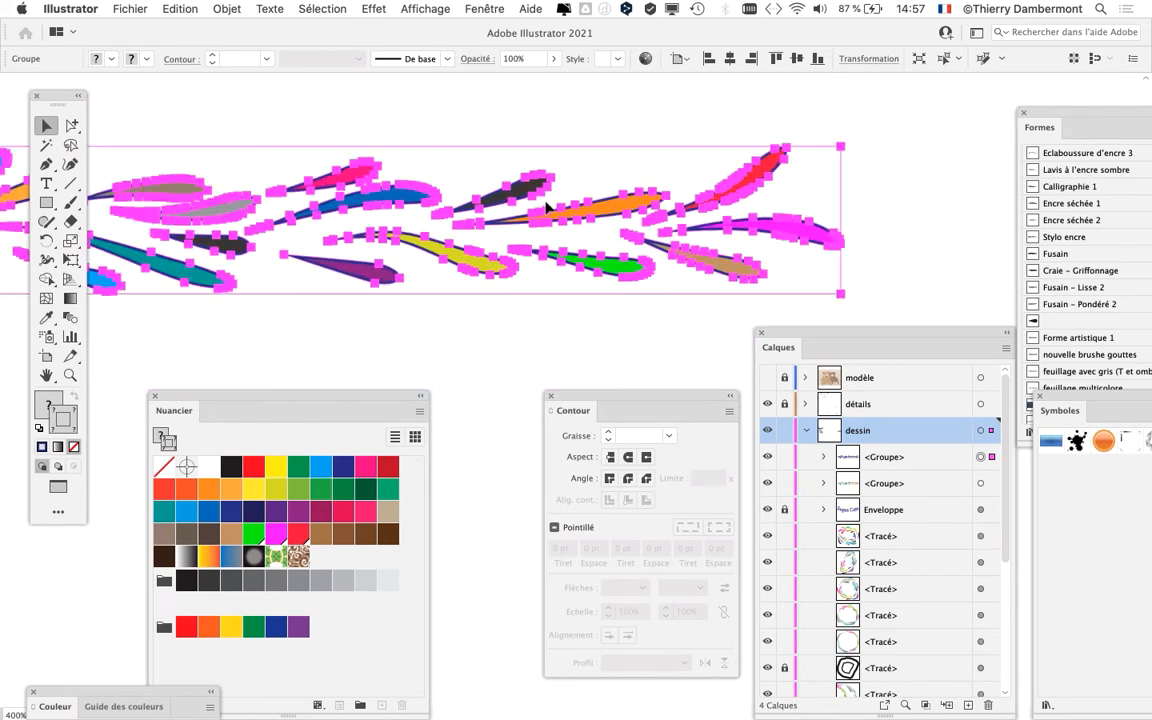
scroll(548, 206, left, 5)
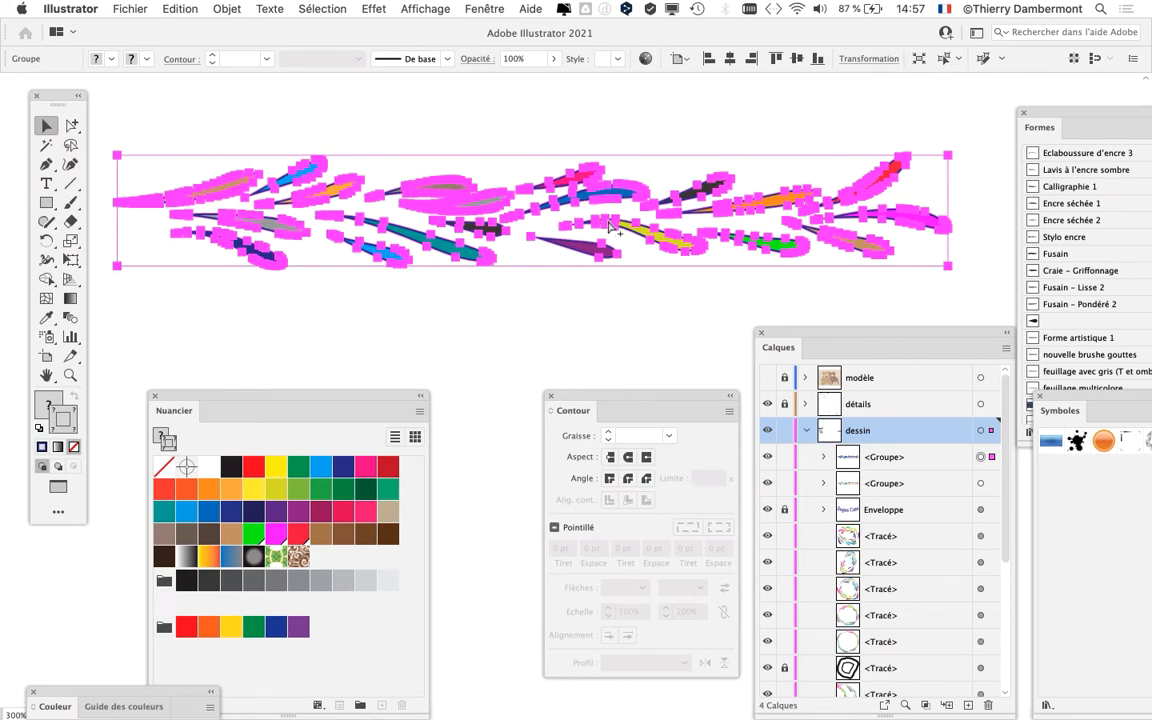
Step: Deselect the foliage motif, display the Aspect panel and place it beside the Formes panel
click(71, 125)
drag(97, 131, 905, 268)
click(46, 125)
click(220, 176)
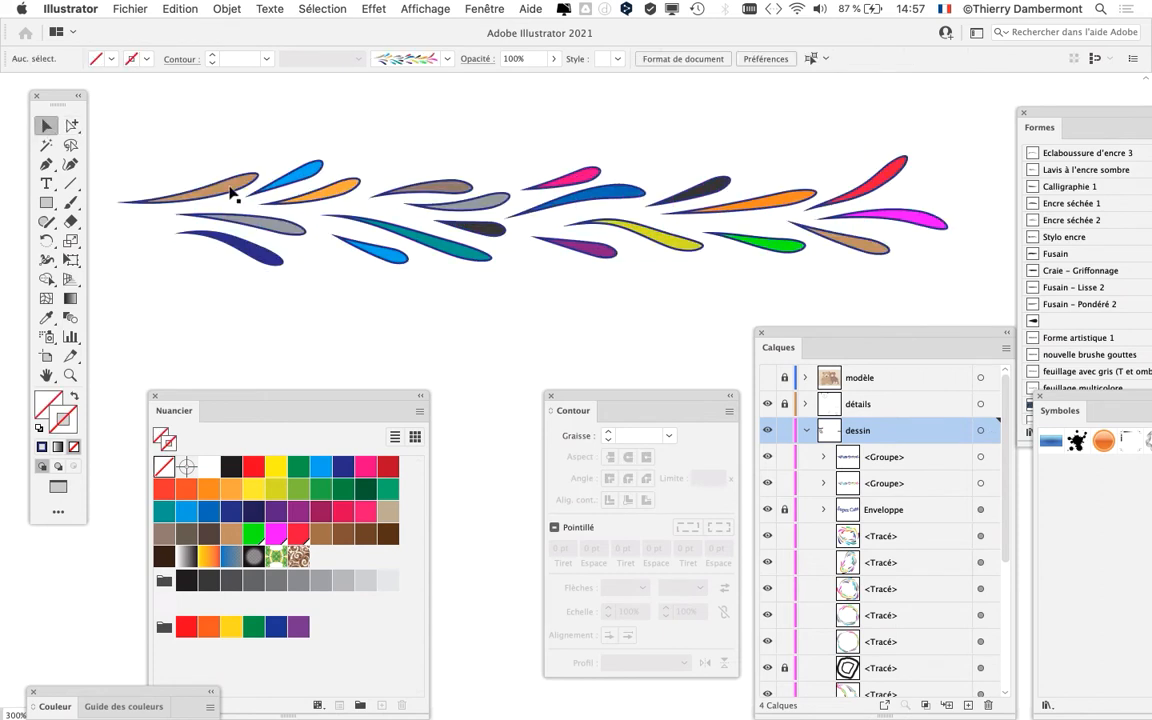
click(231, 193)
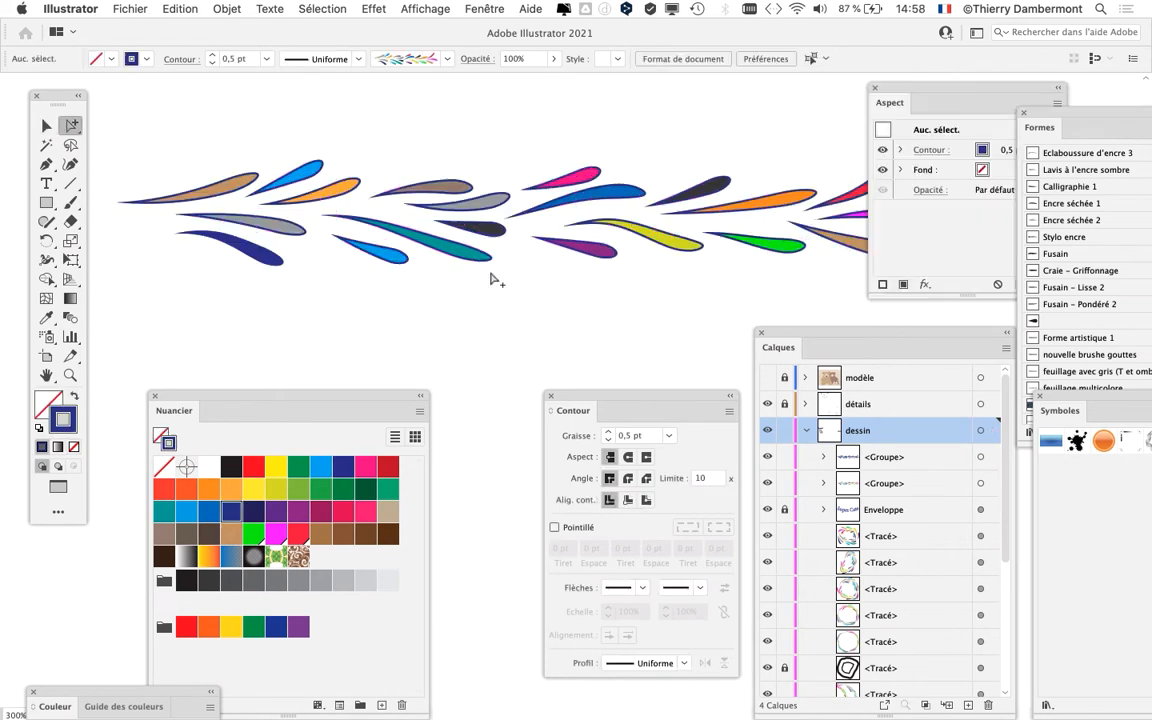
drag(918, 88, 877, 98)
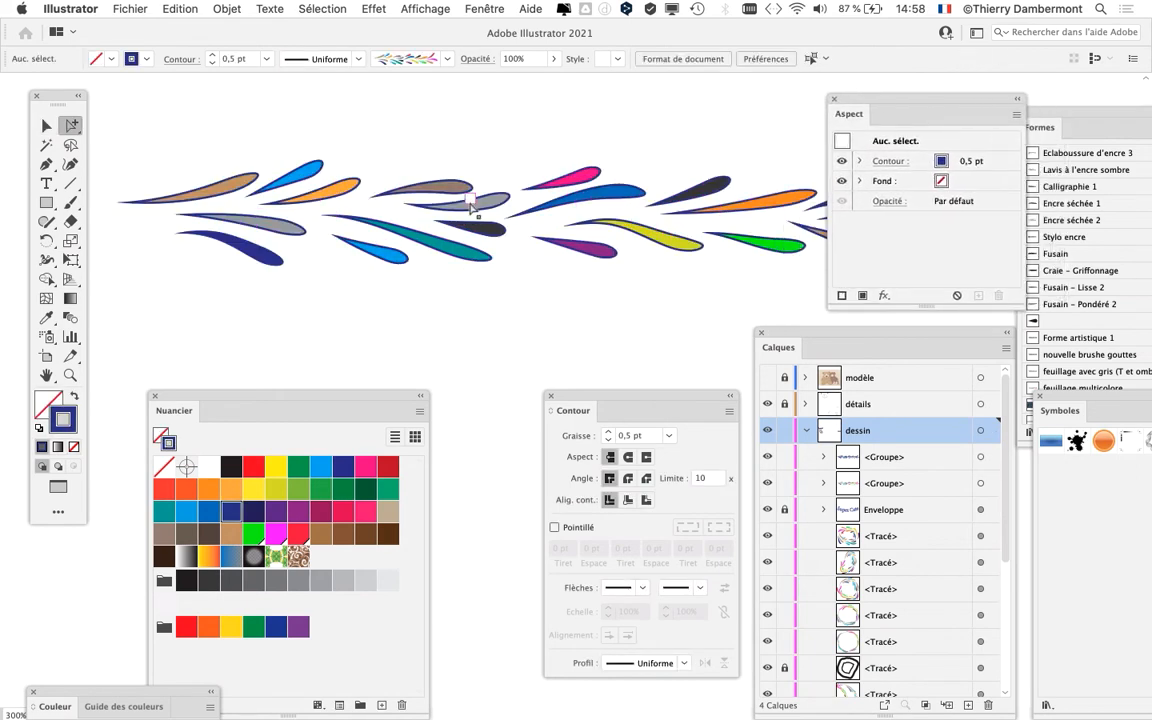
Step: Select the whole outlined motif group with its enclosing rectangle and move the Aspect panel clear of it
scroll(468, 197, down, 1)
click(46, 125)
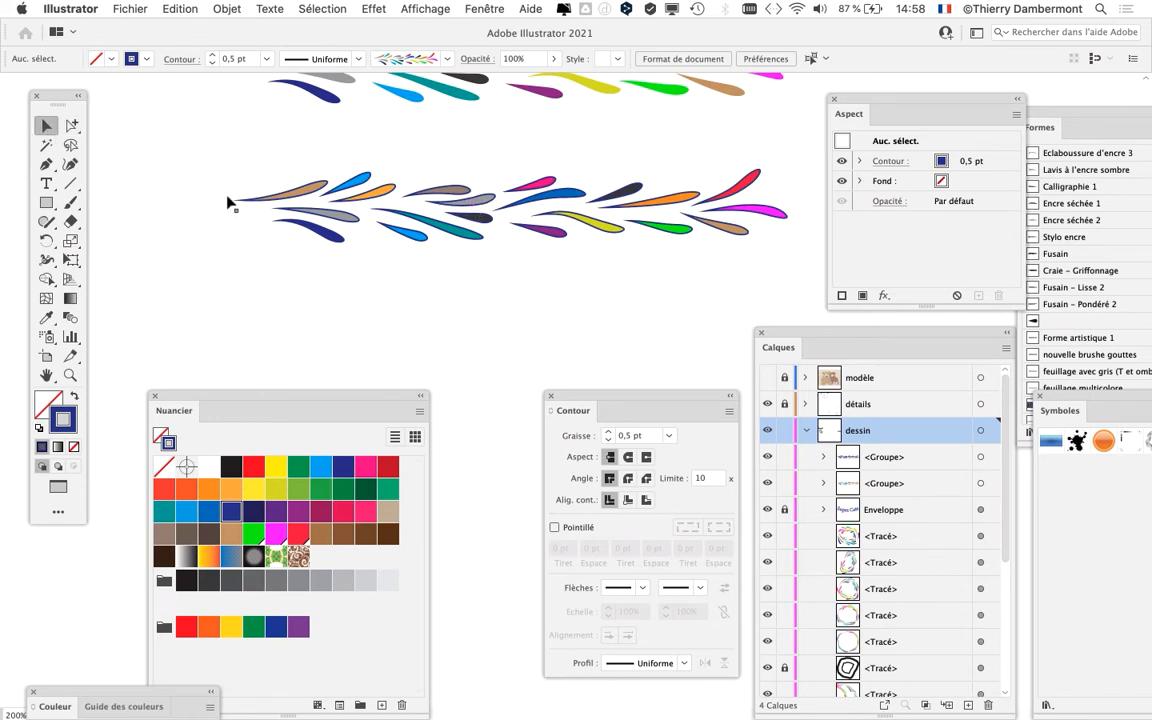
click(362, 192)
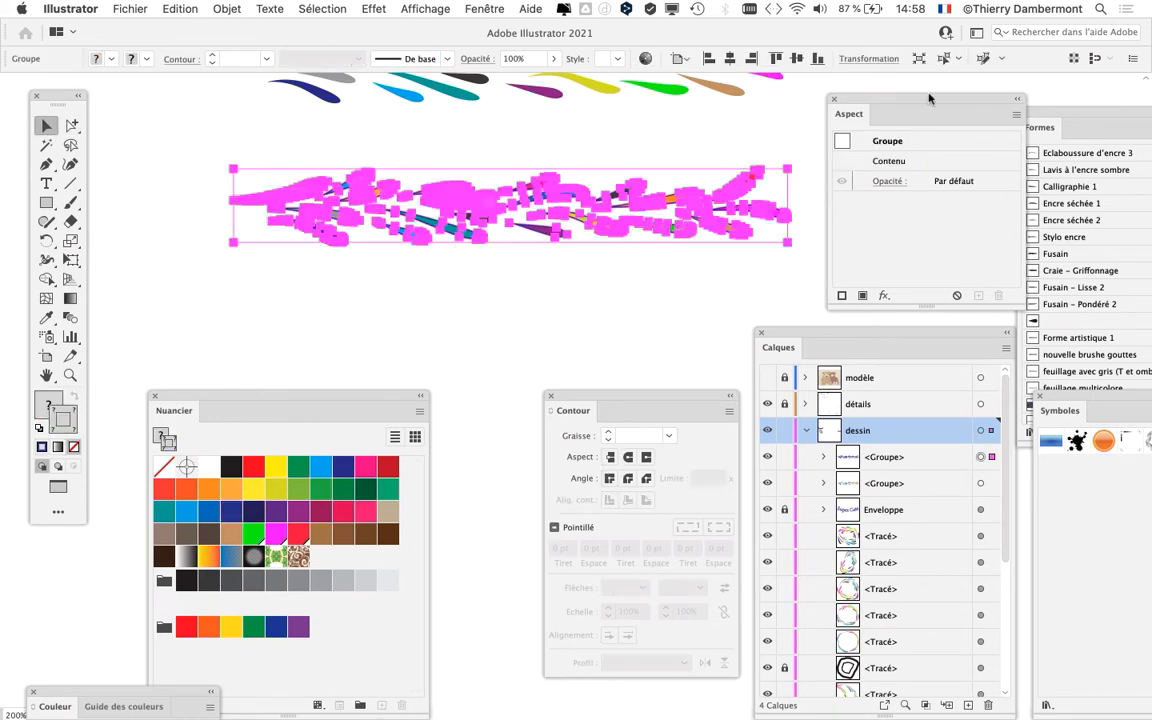
drag(882, 101, 961, 80)
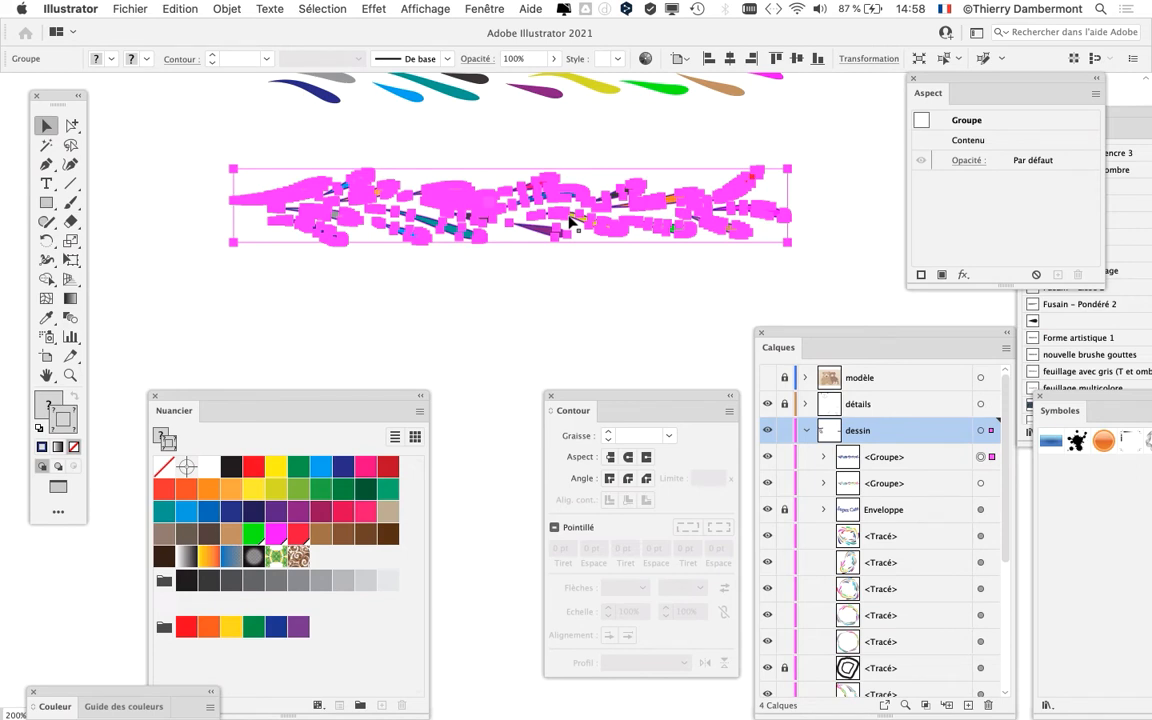
click(576, 265)
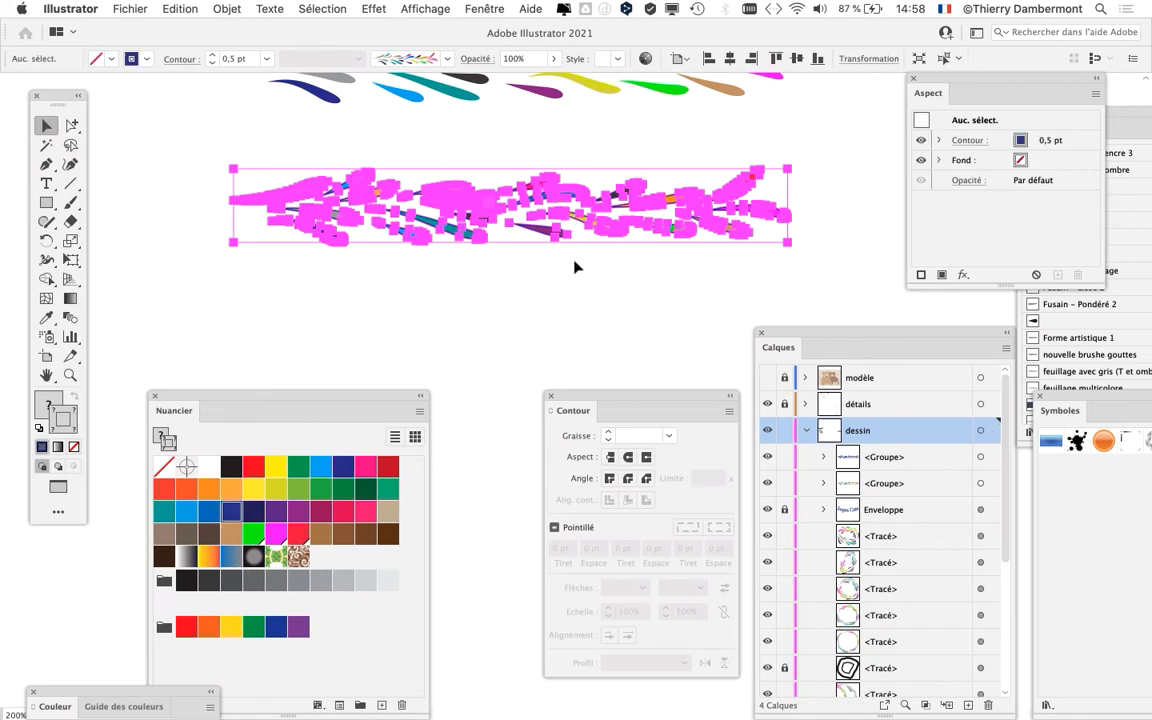
click(388, 197)
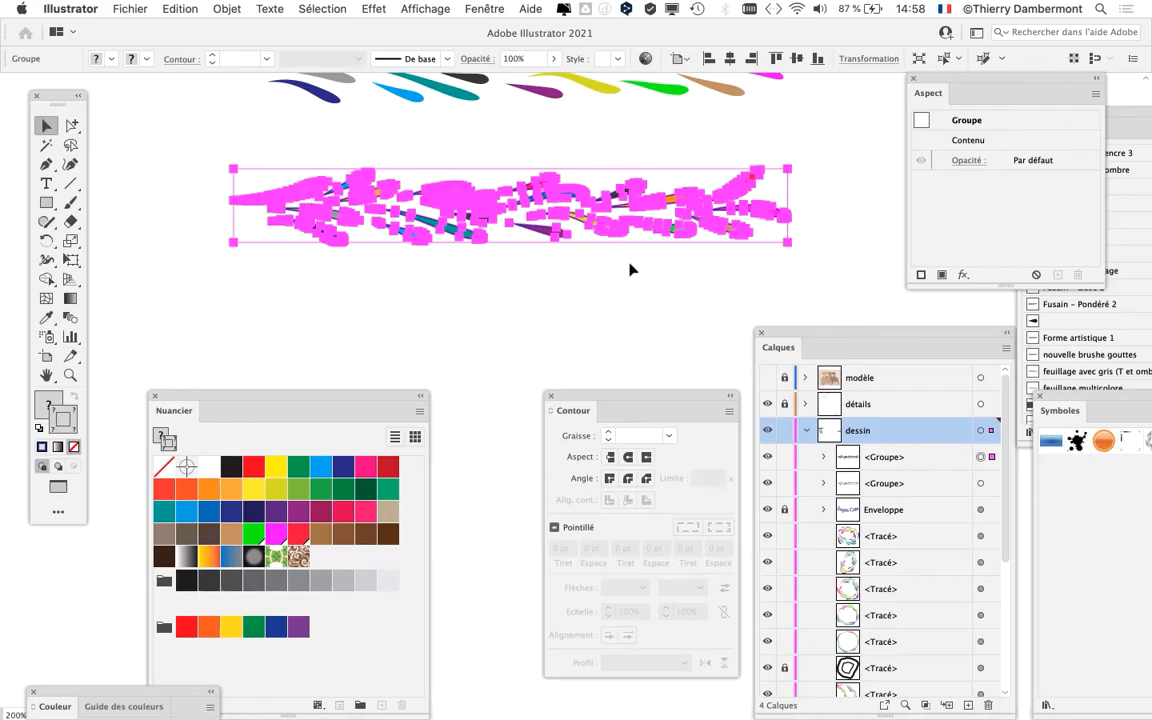
Step: Move the Calques panel aside and bring the Formes panel next to the selected foliage motif
mouse_move(789, 336)
mouse_down()
mouse_move(882, 433)
mouse_move(950, 541)
mouse_up()
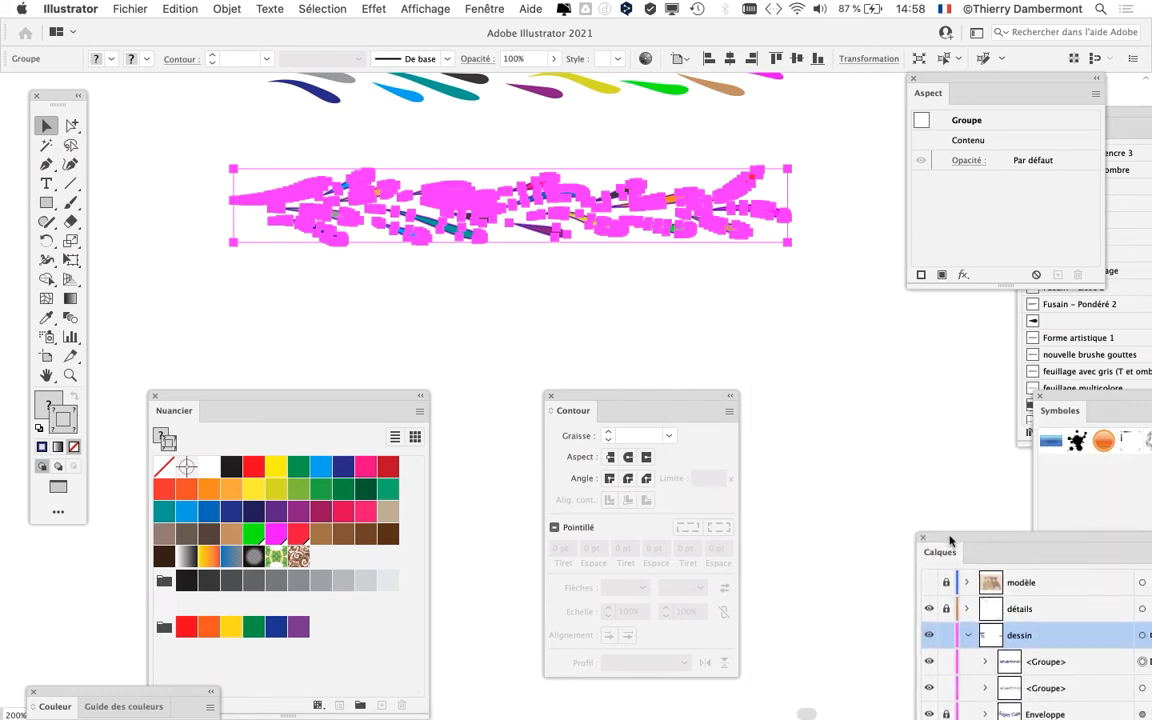
click(1120, 115)
drag(1120, 115, 725, 116)
drag(725, 116, 758, 101)
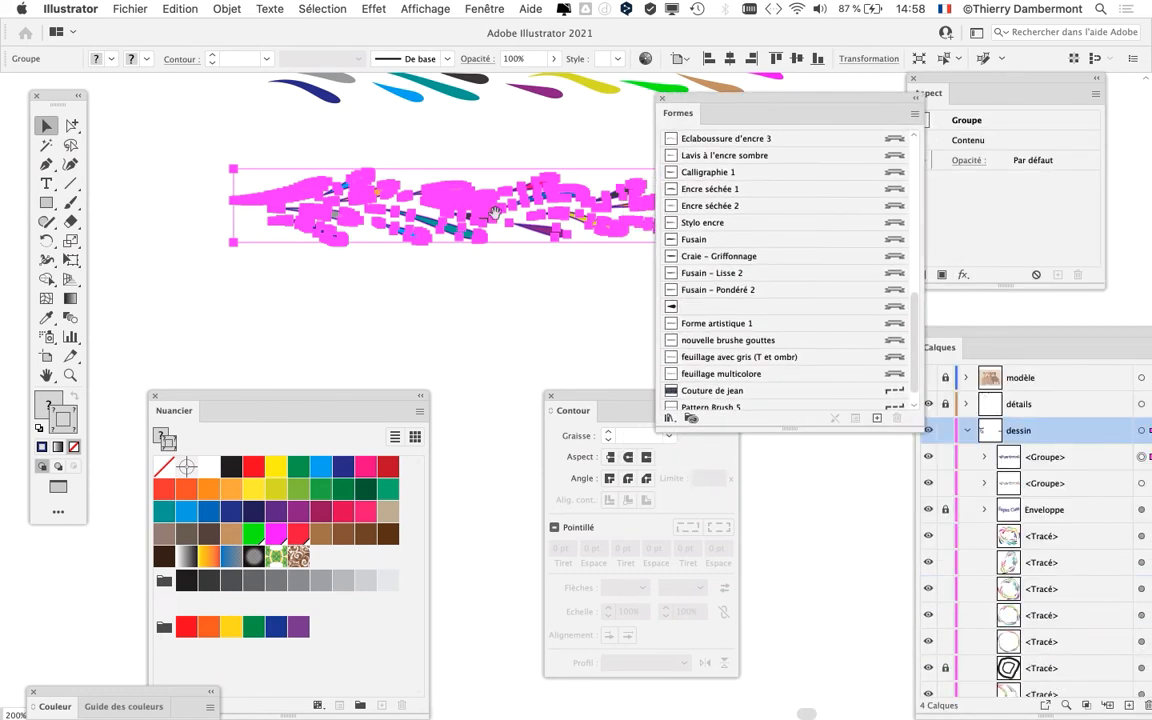
drag(494, 220, 308, 180)
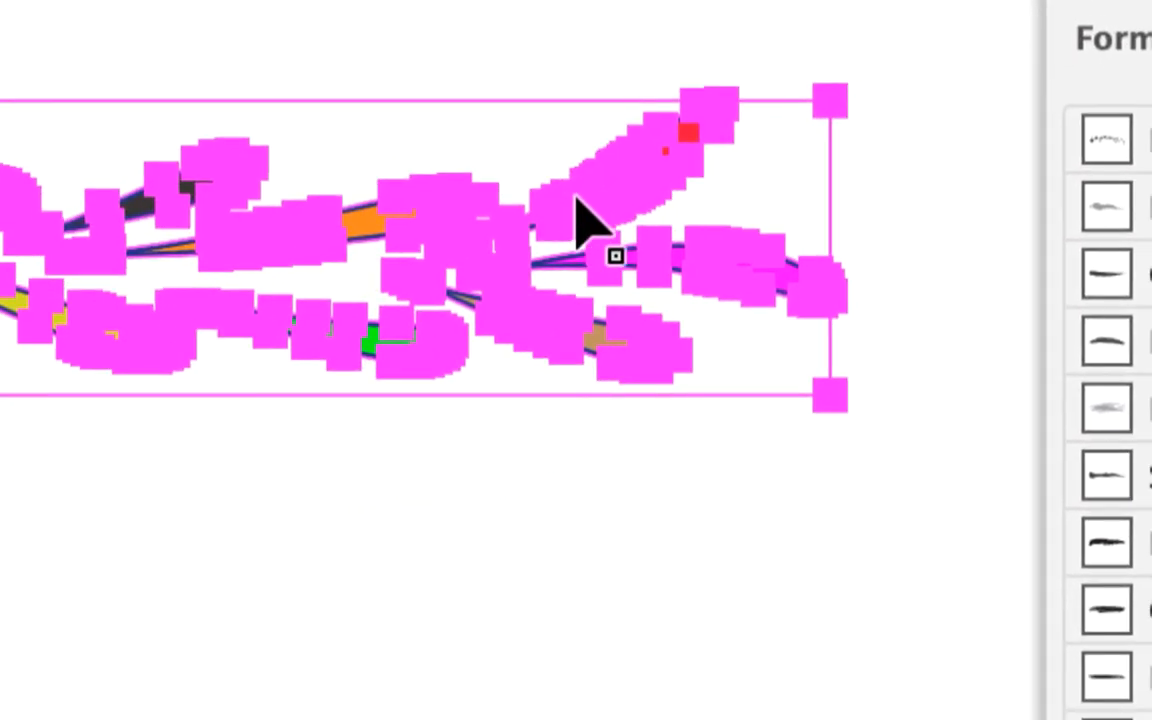
Step: Replace the feuillage multicolore art brush with the outlined motif, keeping its name and options, and apply the change to existing strokes
mouse_move(585, 225)
mouse_down()
mouse_move(708, 270)
mouse_move(754, 372)
mouse_move(772, 664)
mouse_up()
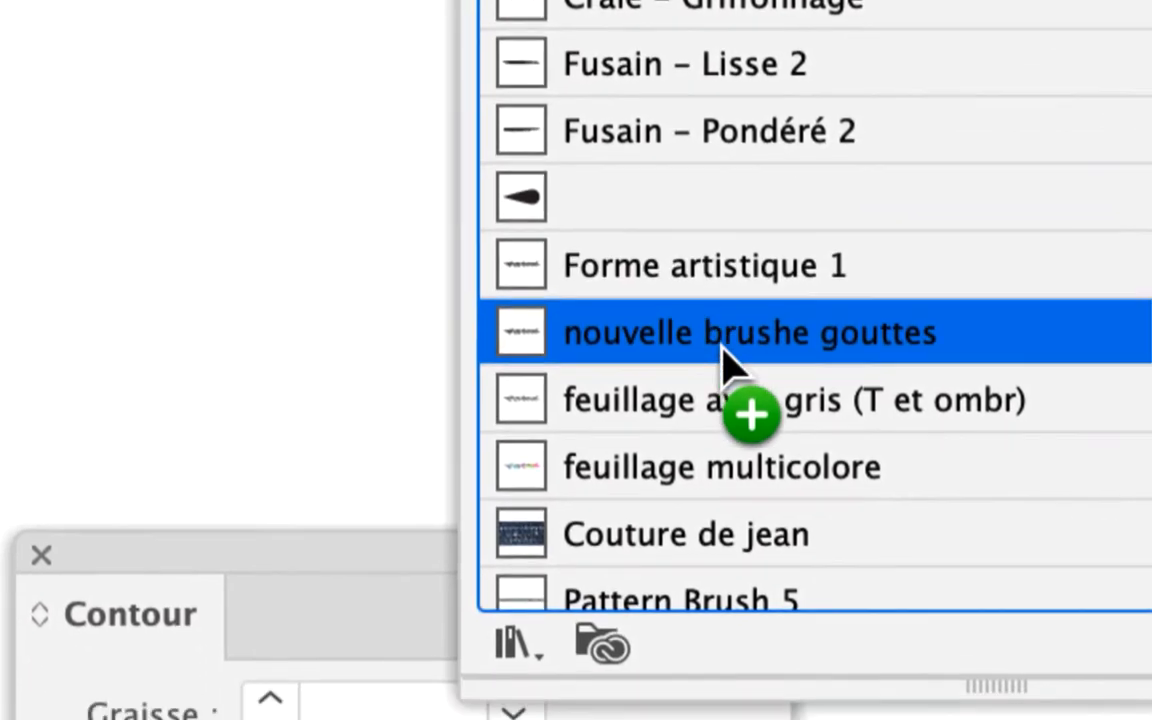
mouse_move(722, 340)
mouse_down()
mouse_move(736, 444)
mouse_move(677, 462)
mouse_move(796, 471)
mouse_up()
mouse_move(735, 370)
mouse_down()
mouse_move(590, 384)
mouse_move(713, 384)
mouse_move(576, 384)
mouse_move(748, 372)
mouse_up()
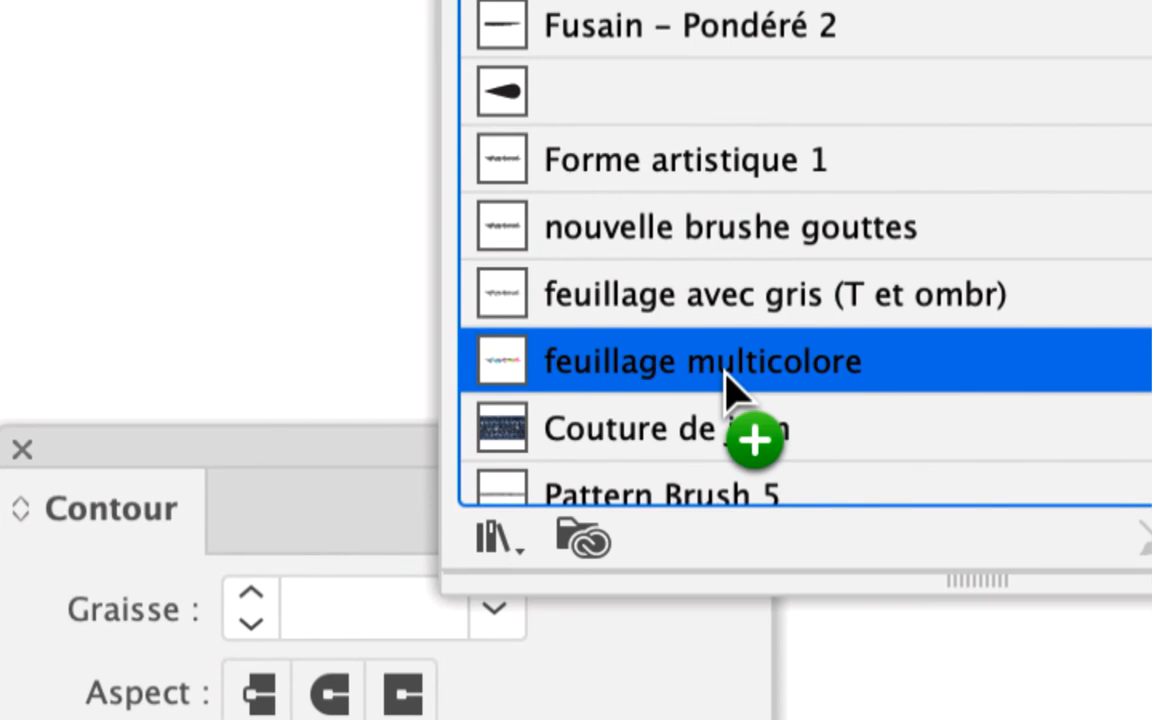
drag(725, 370, 727, 378)
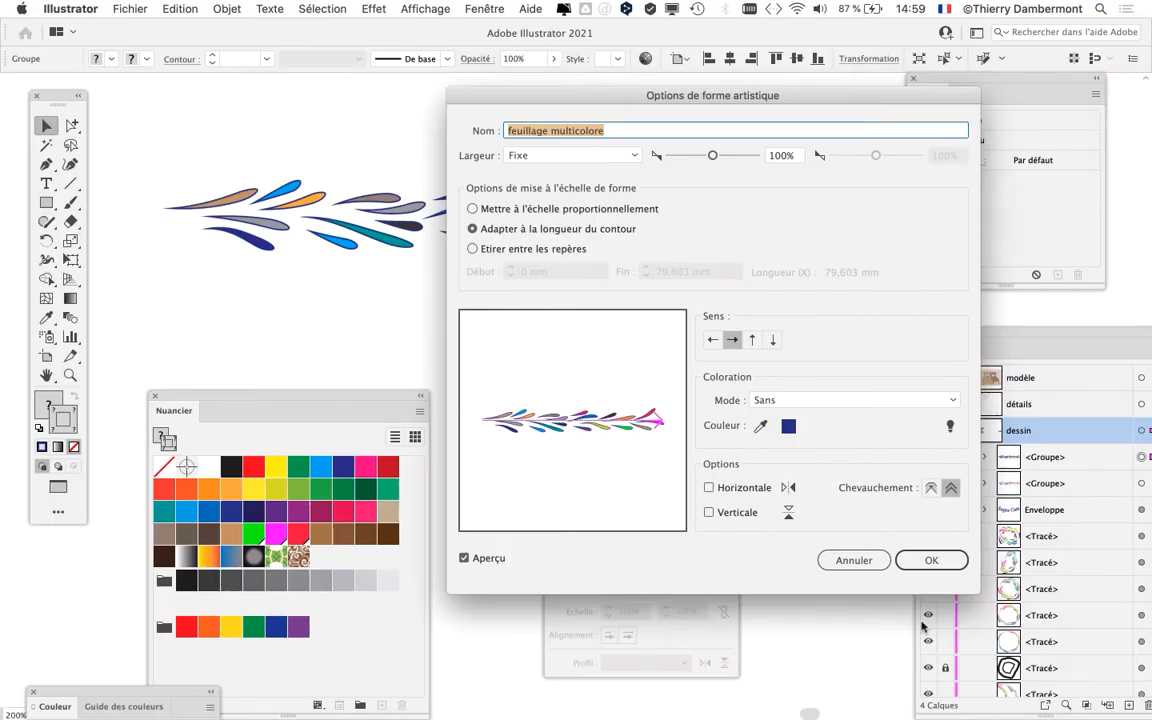
click(936, 562)
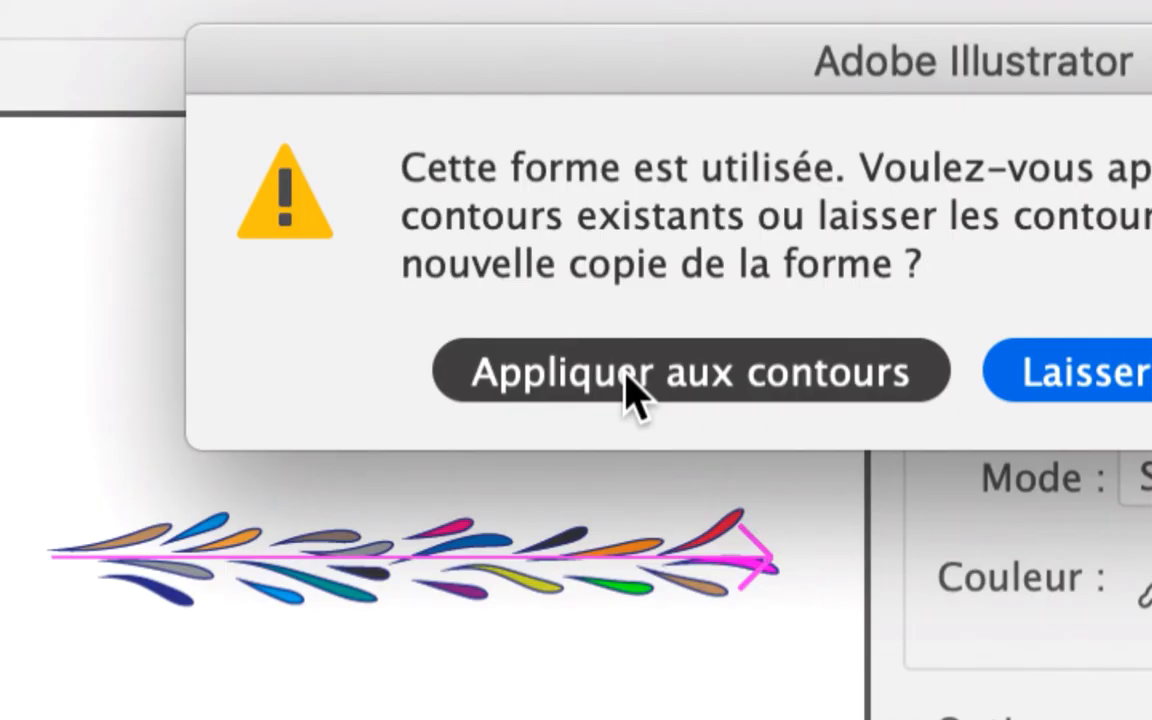
click(624, 390)
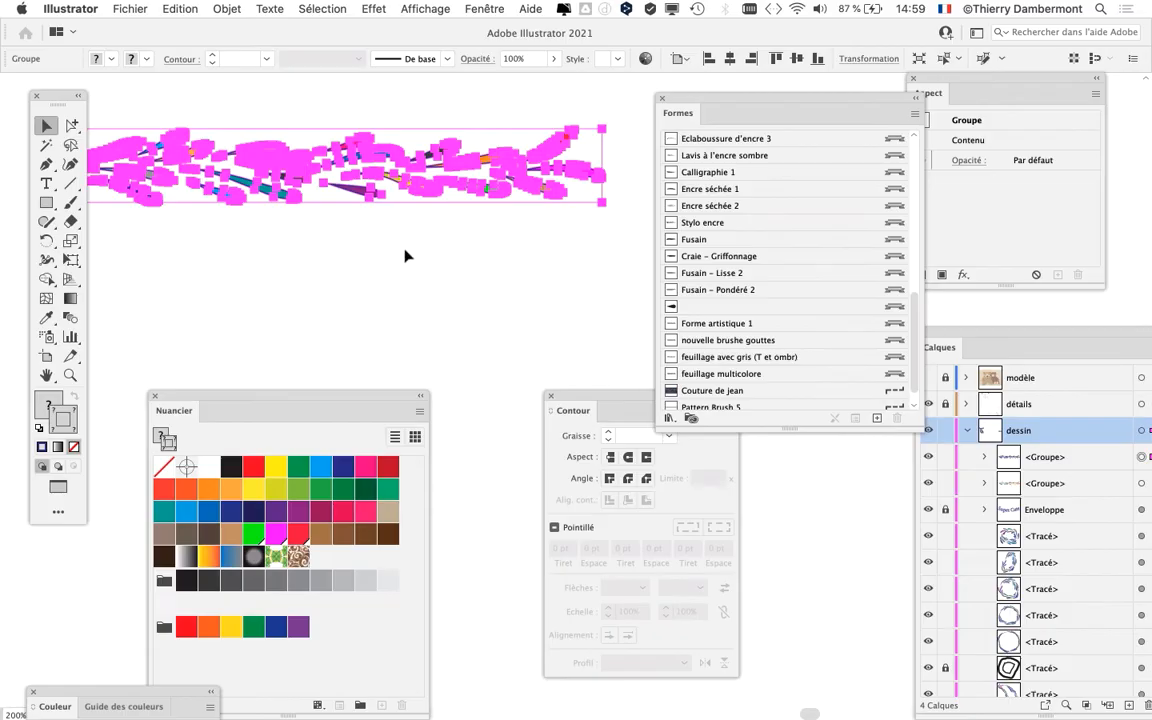
Step: Bring the teddy bear's paw into view and move the Nuancier panel off the drawing
scroll(407, 257, down, 1)
drag(301, 270, 643, 311)
drag(95, 235, 609, 287)
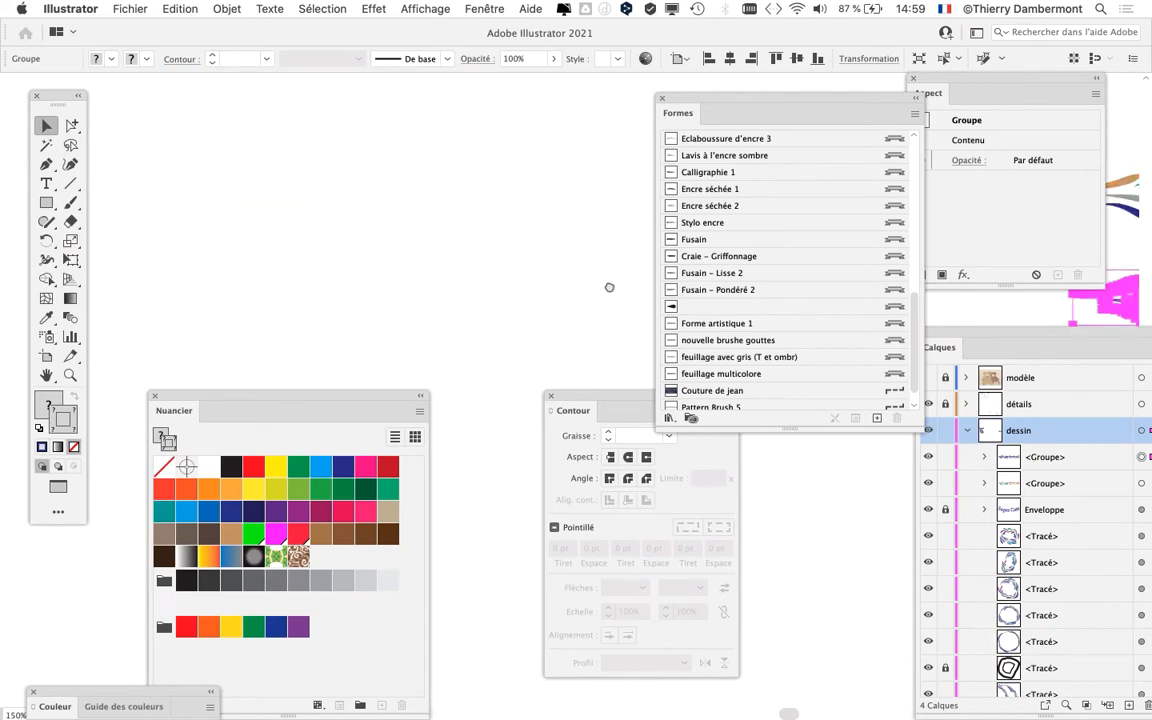
scroll(470, 260, down, 3)
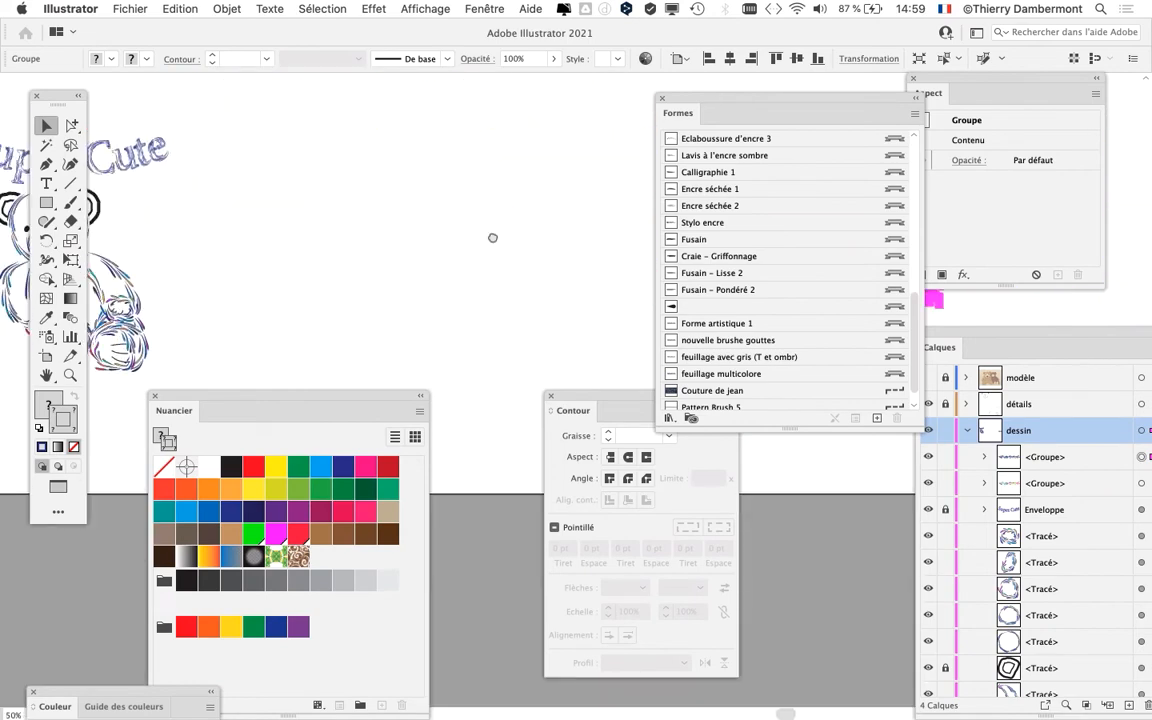
drag(492, 238, 560, 216)
scroll(404, 270, up, 6)
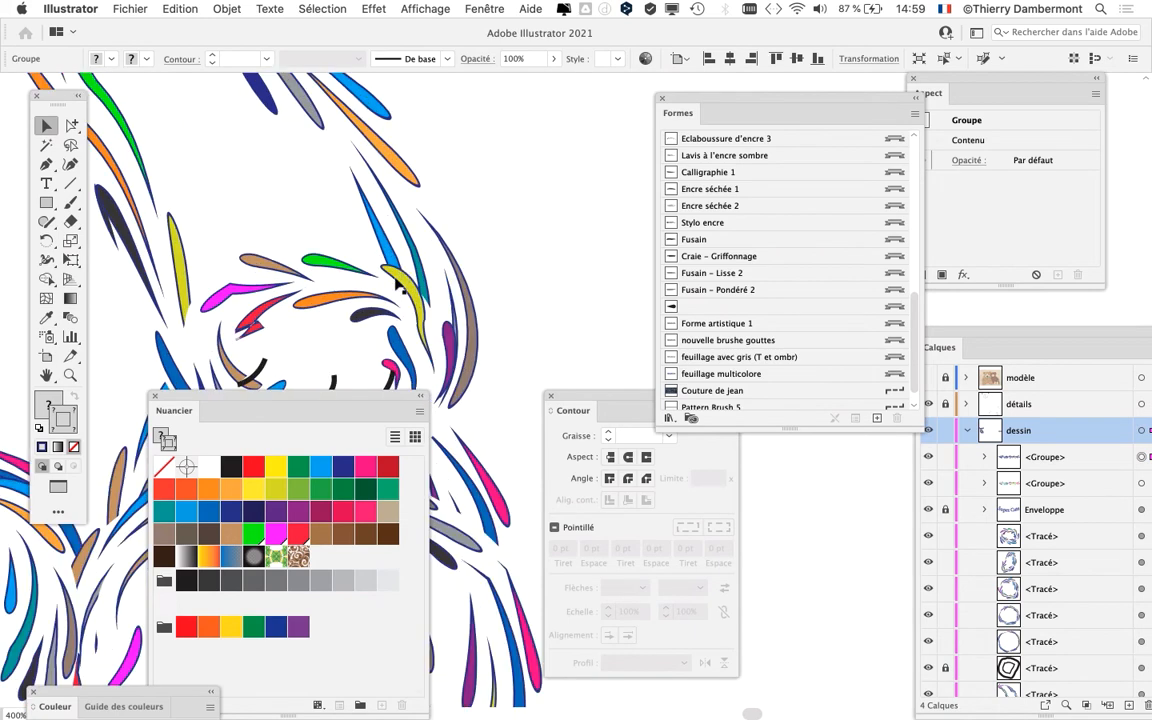
drag(352, 397, 1022, 511)
scroll(288, 372, up, 2)
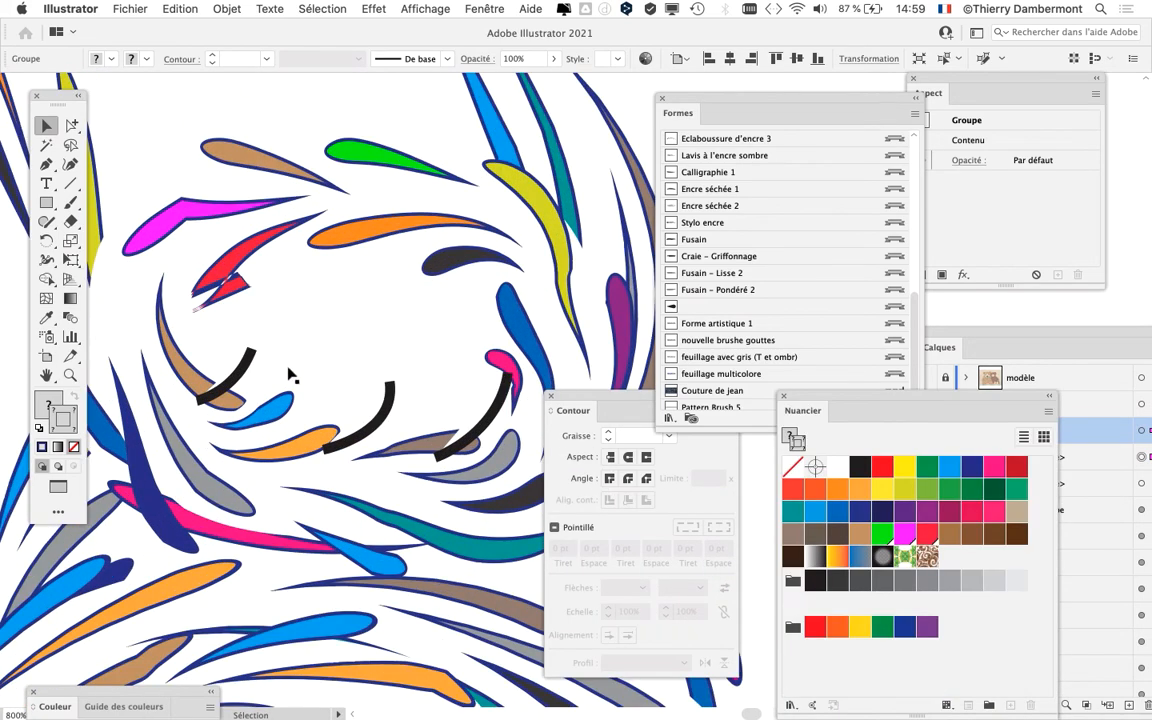
Step: Examine the updated brush strokes on the bear's face, arm and paws, both close up and as a whole
scroll(288, 372, down, 4)
drag(316, 376, 346, 384)
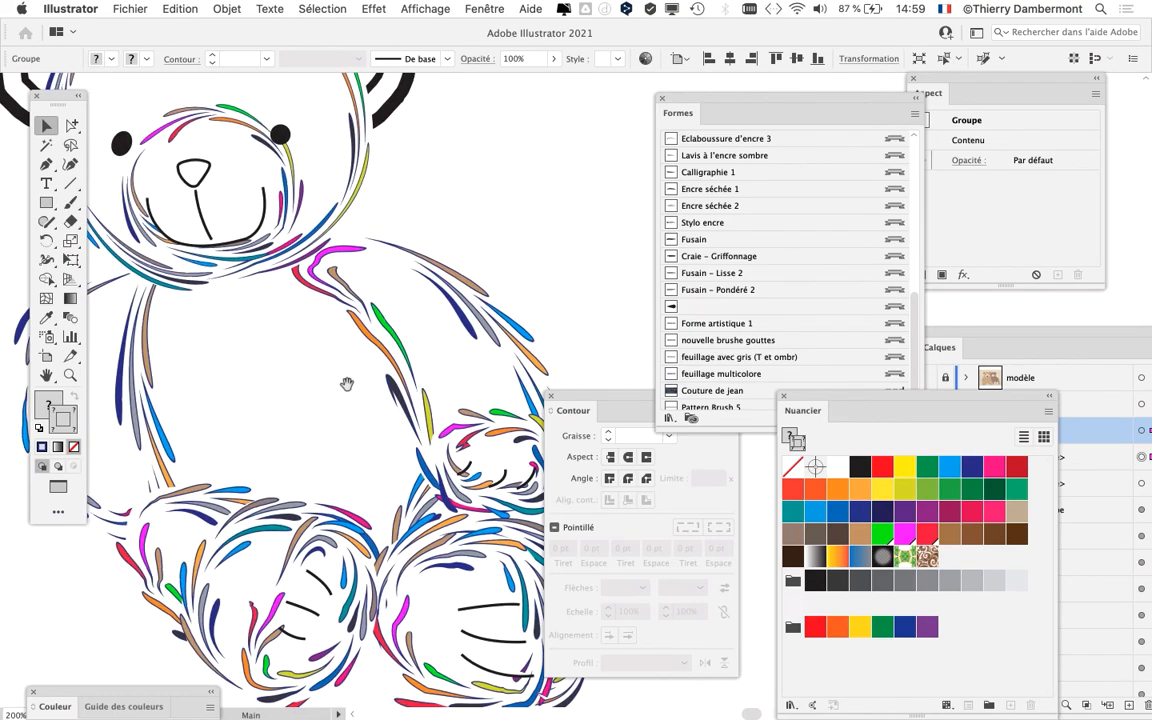
scroll(268, 216, up, 5)
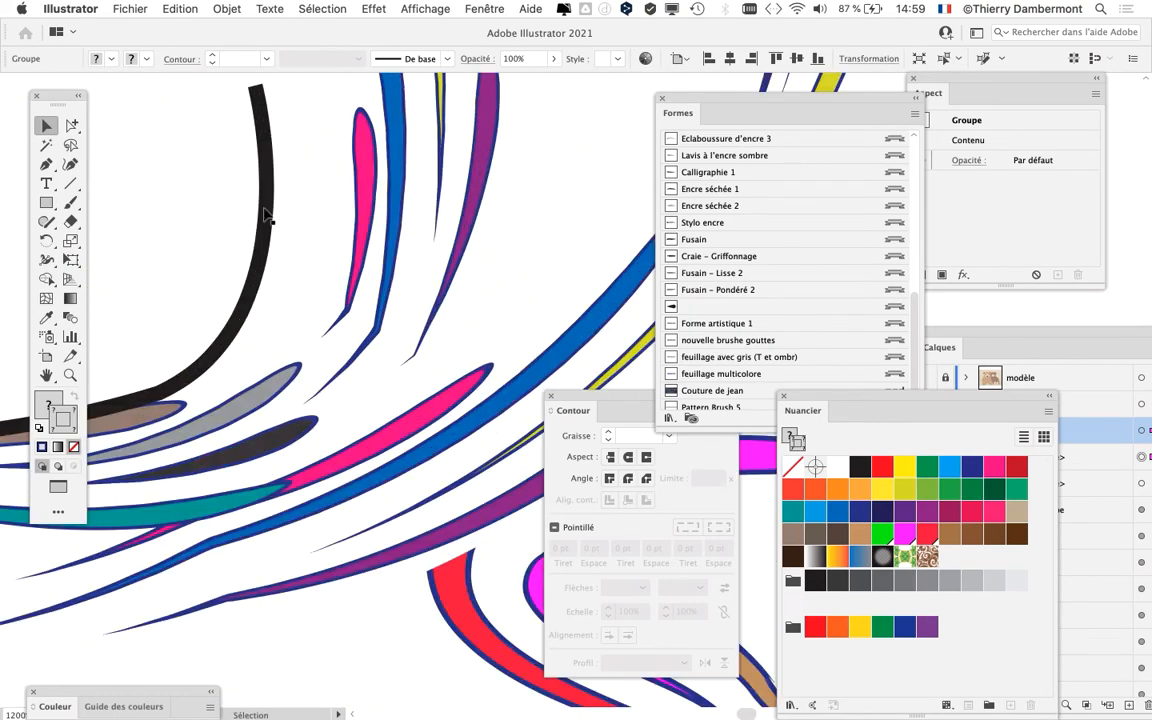
scroll(268, 216, down, 6)
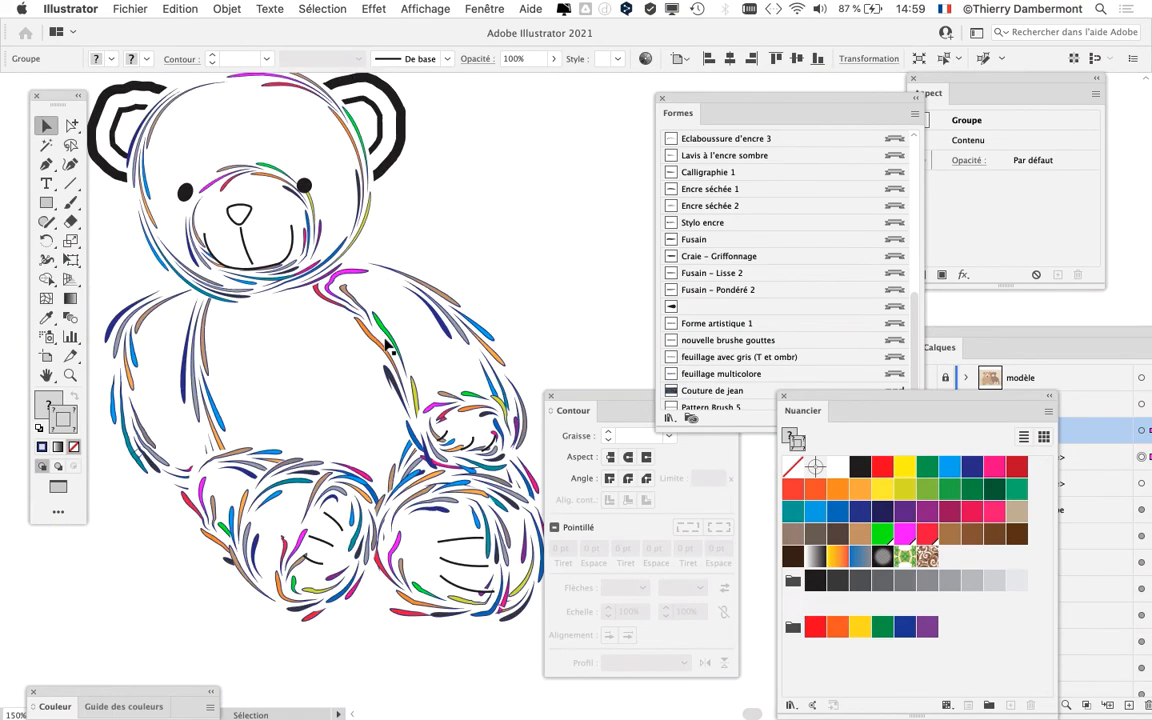
drag(390, 348, 300, 325)
scroll(302, 318, up, 1)
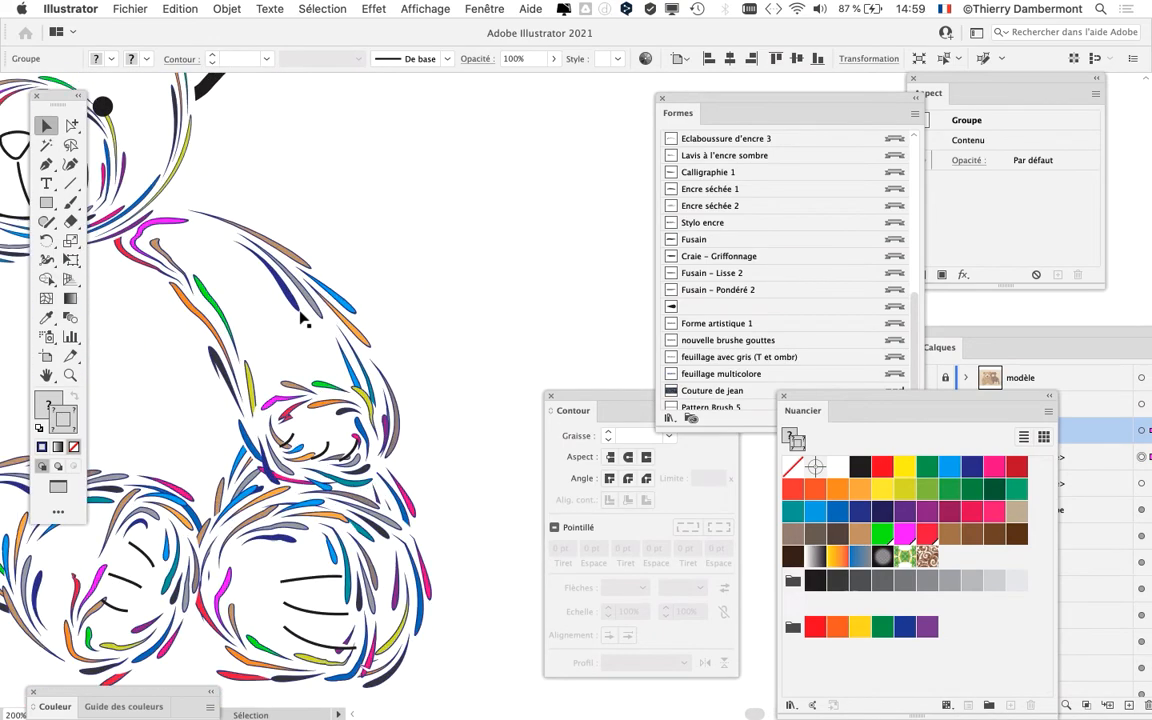
scroll(302, 318, up, 1)
scroll(302, 318, down, 2)
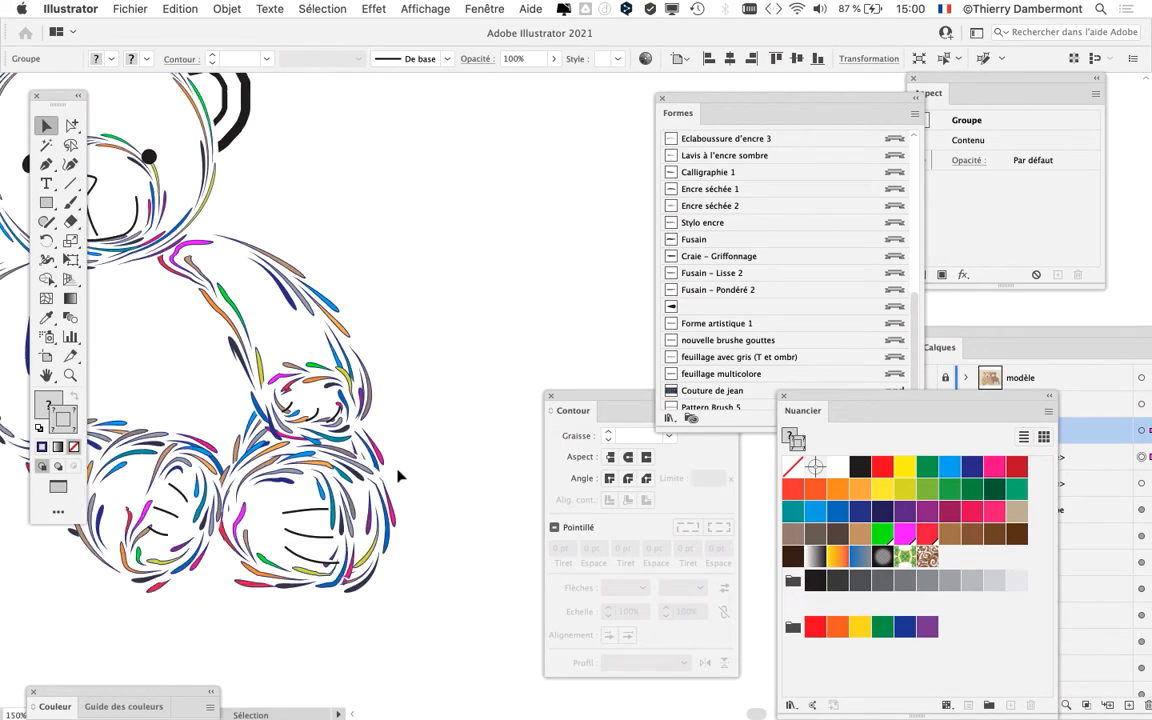
scroll(350, 412, up, 3)
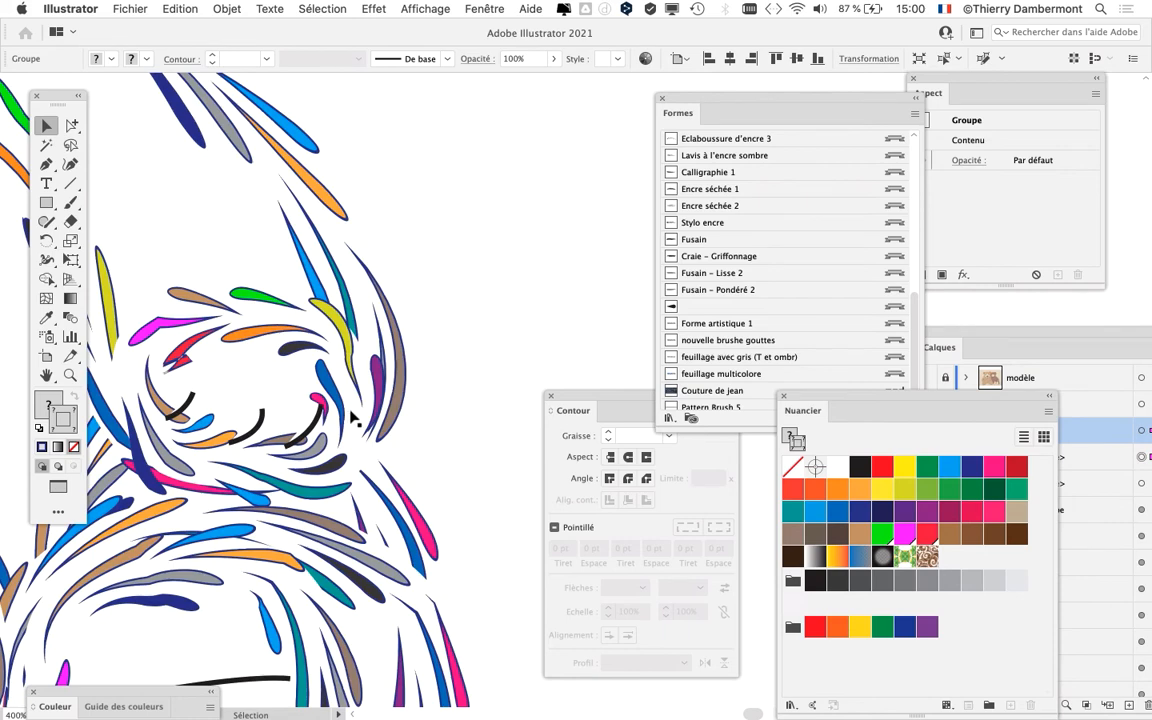
scroll(351, 421, down, 3)
scroll(247, 365, up, 5)
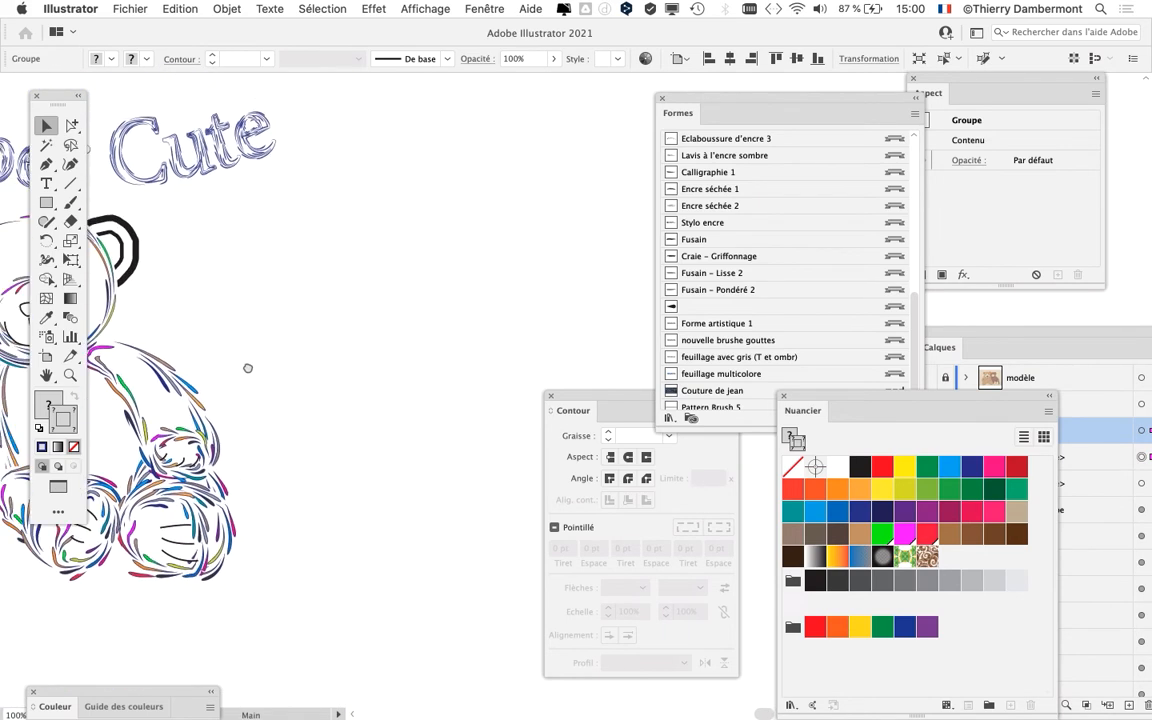
Step: Bring both foliage motifs into view, select the upper motif without outlines, and clear the selection
mouse_move(487, 373)
mouse_down()
mouse_move(366, 332)
mouse_move(219, 200)
mouse_up()
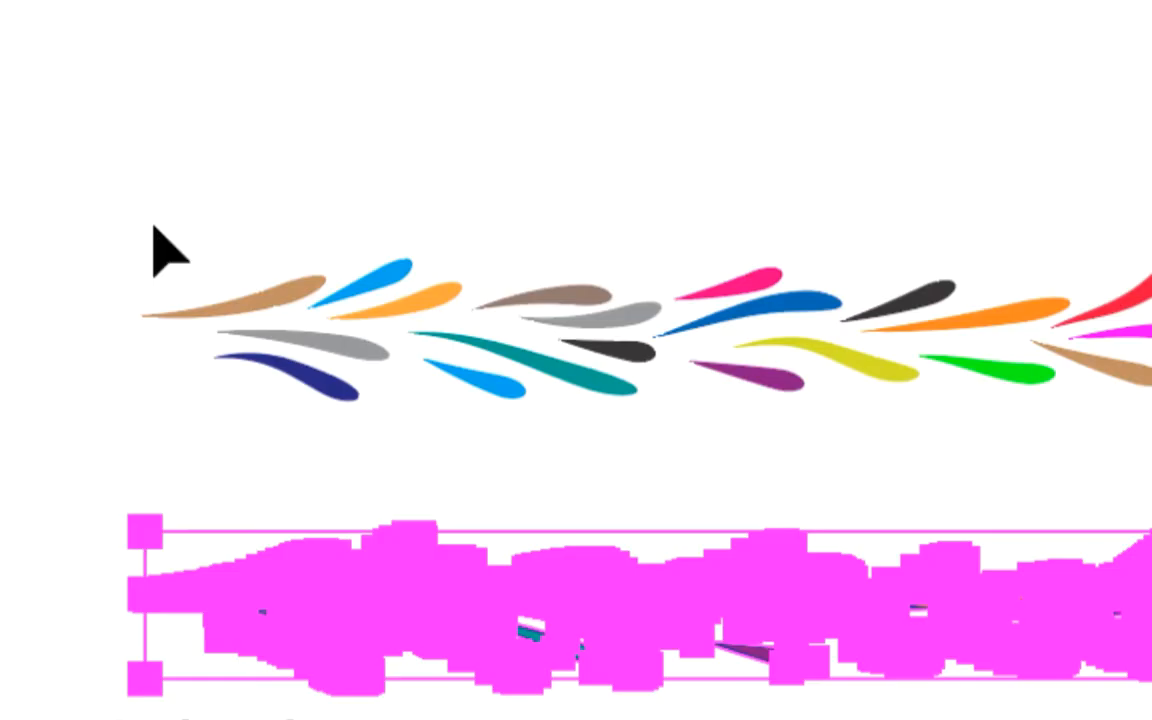
drag(152, 225, 1151, 457)
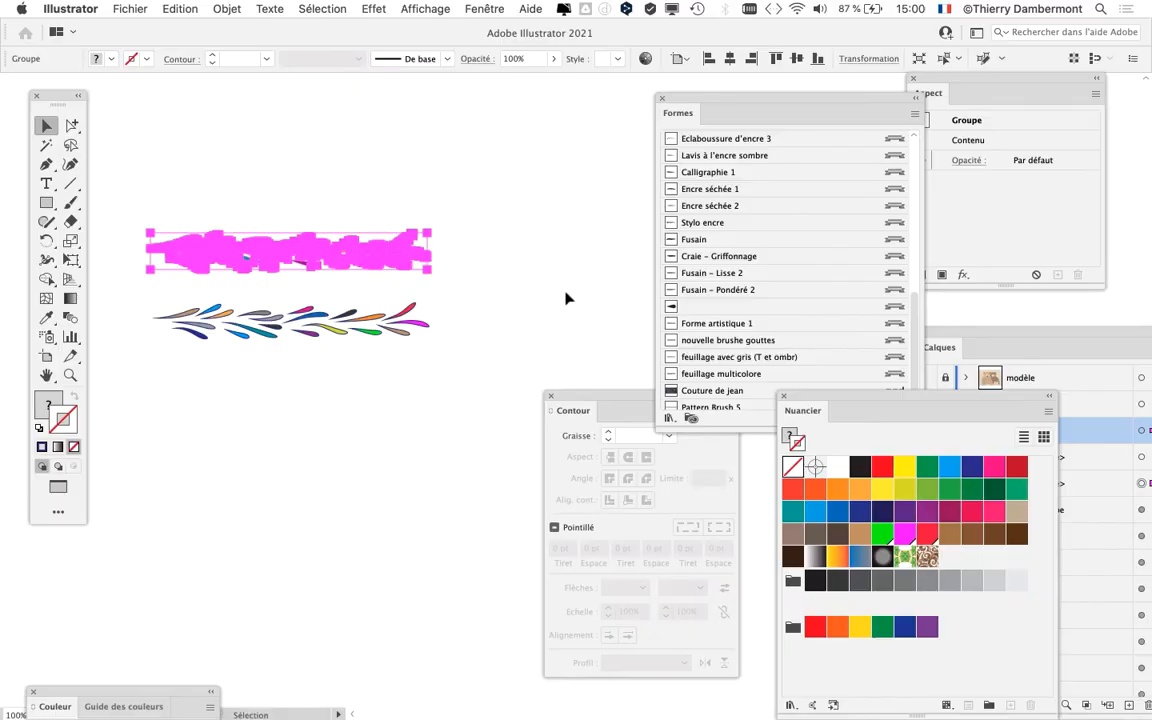
click(484, 286)
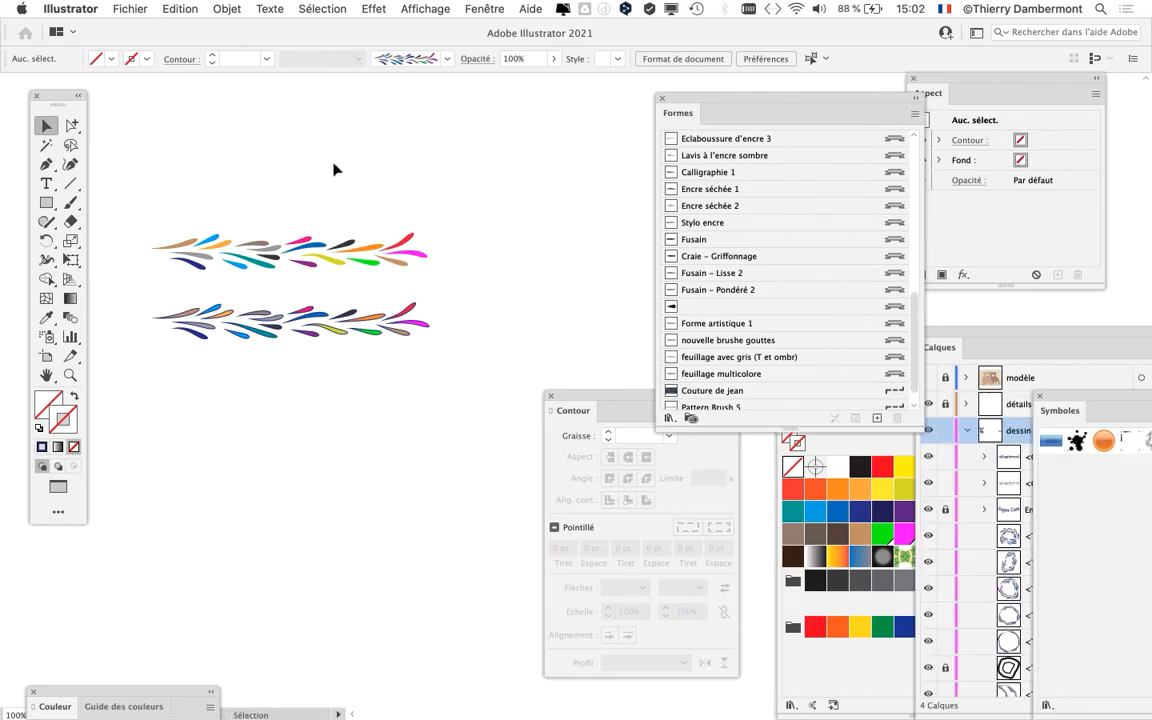
Step: Leave the full-screen view, move the Tools panel off the document tabs, and bring up creation-brushe-06.ai
key(f)
key(f)
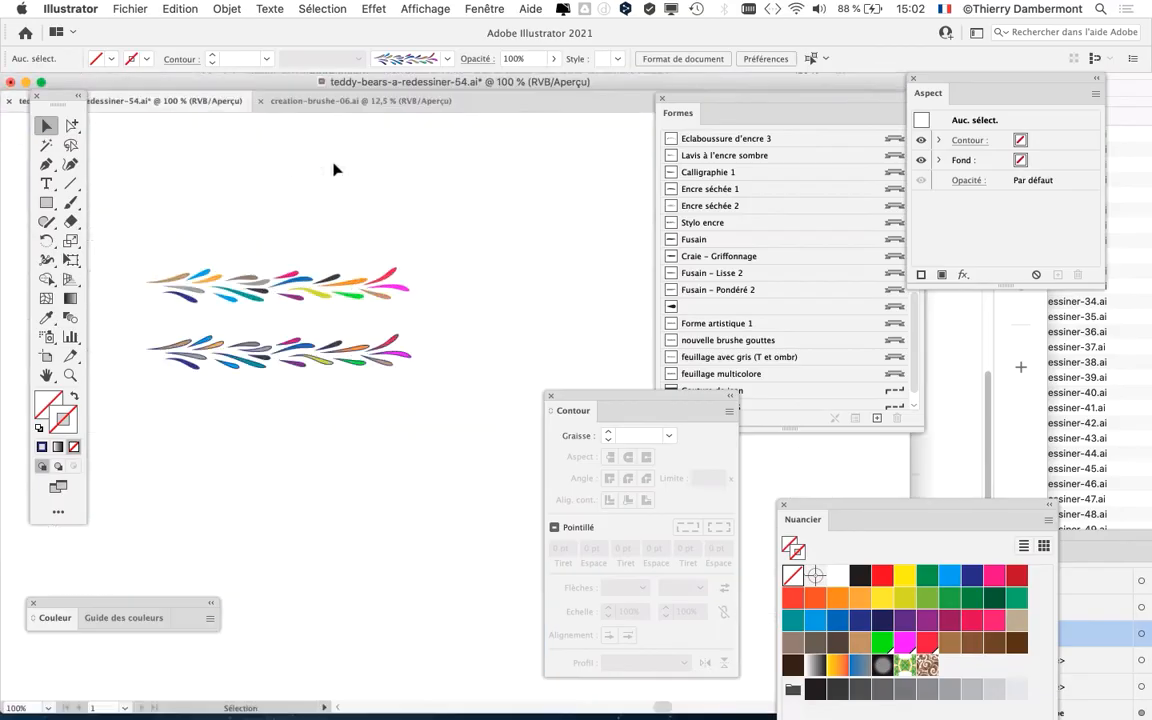
click(309, 104)
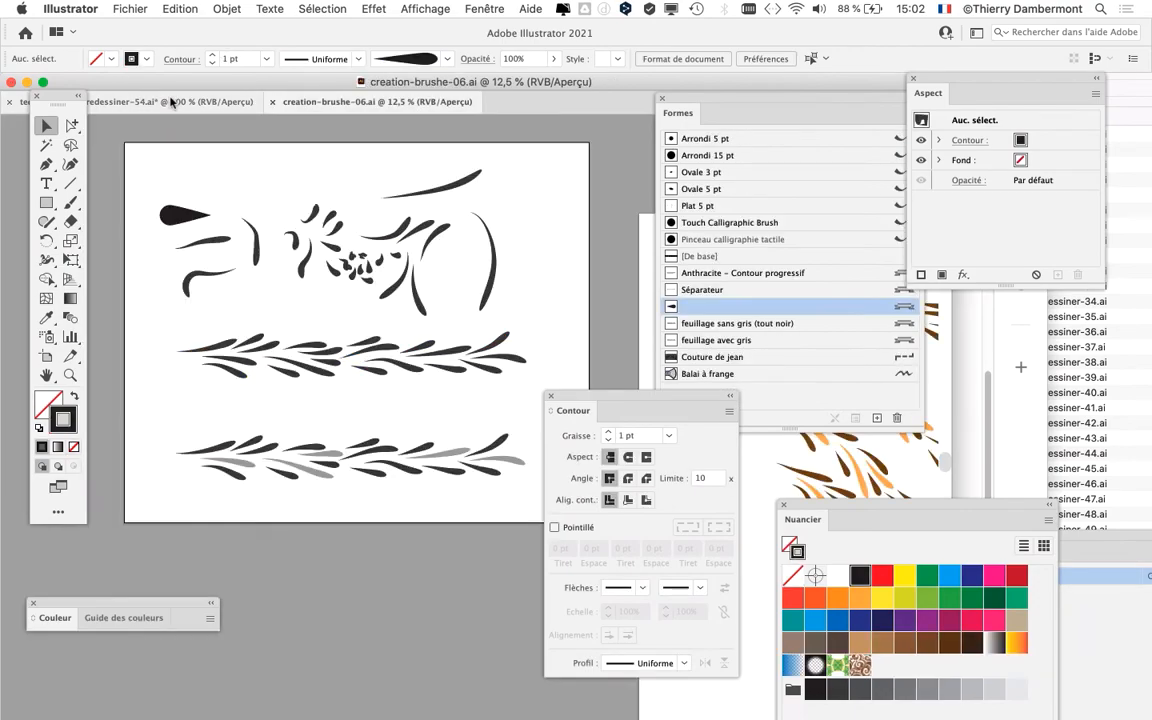
click(170, 102)
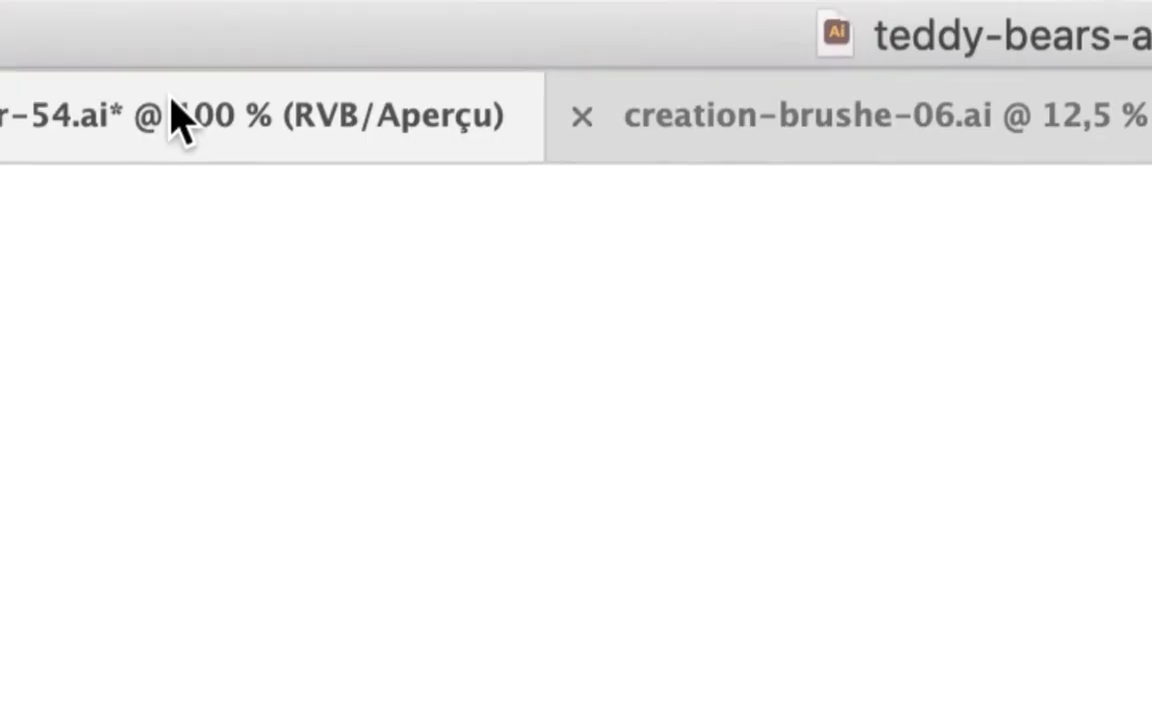
click(747, 116)
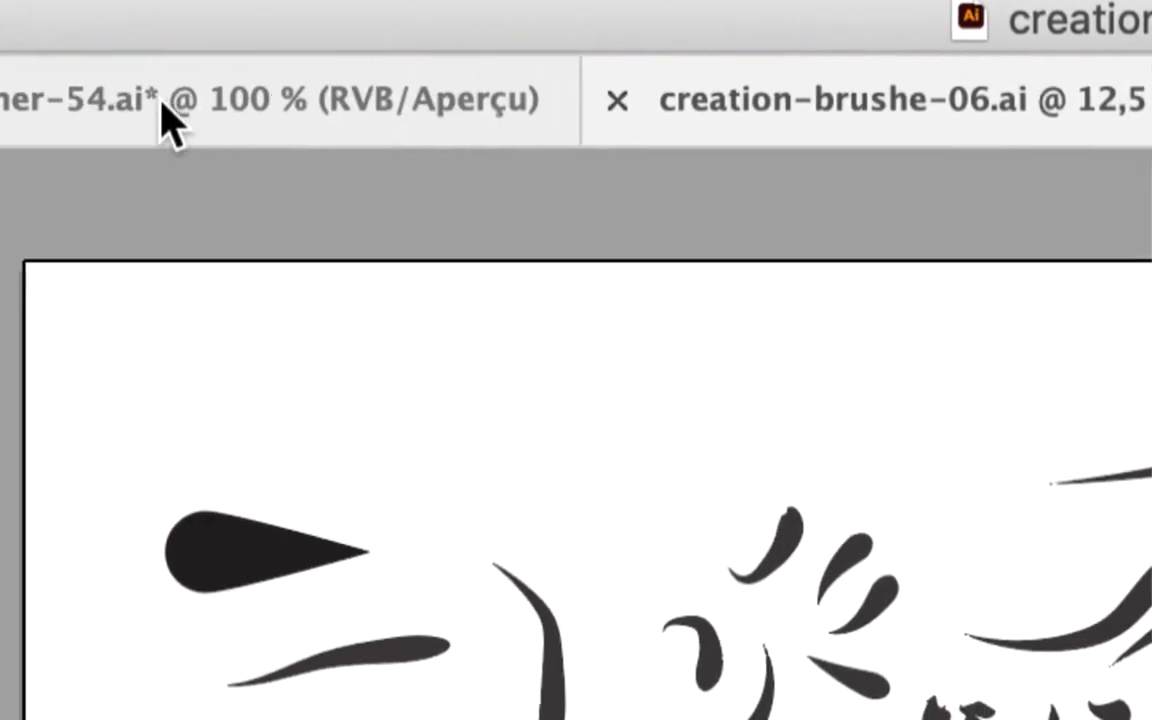
click(163, 103)
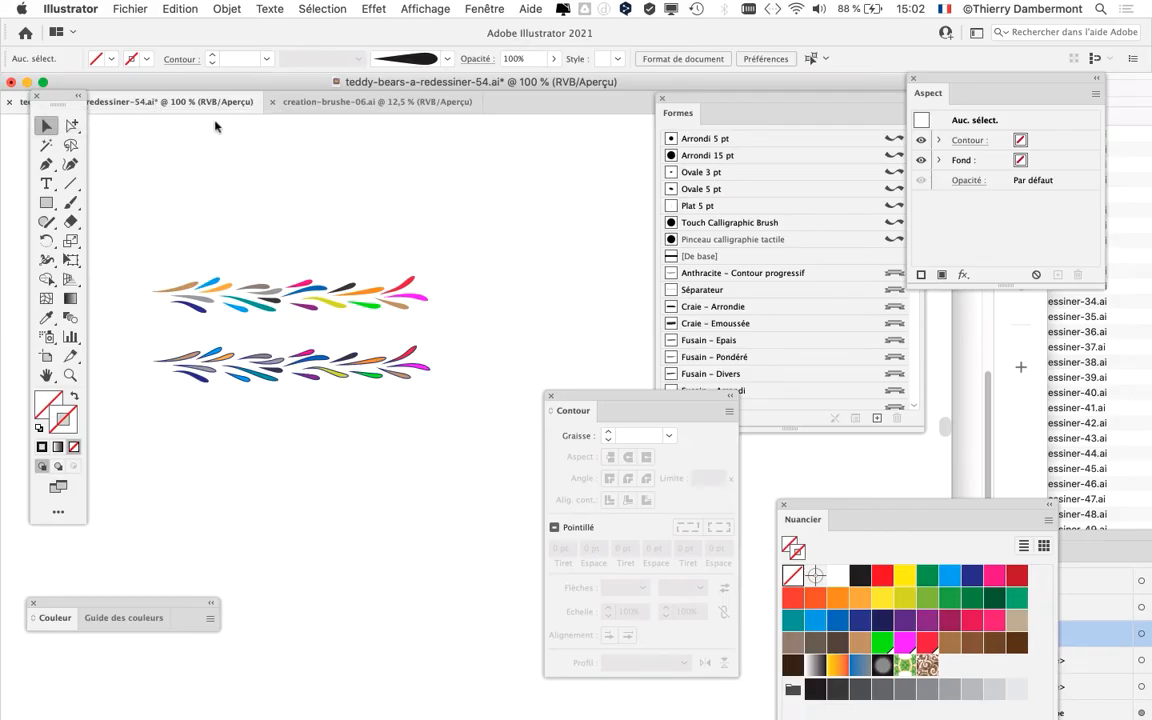
drag(48, 97, 44, 181)
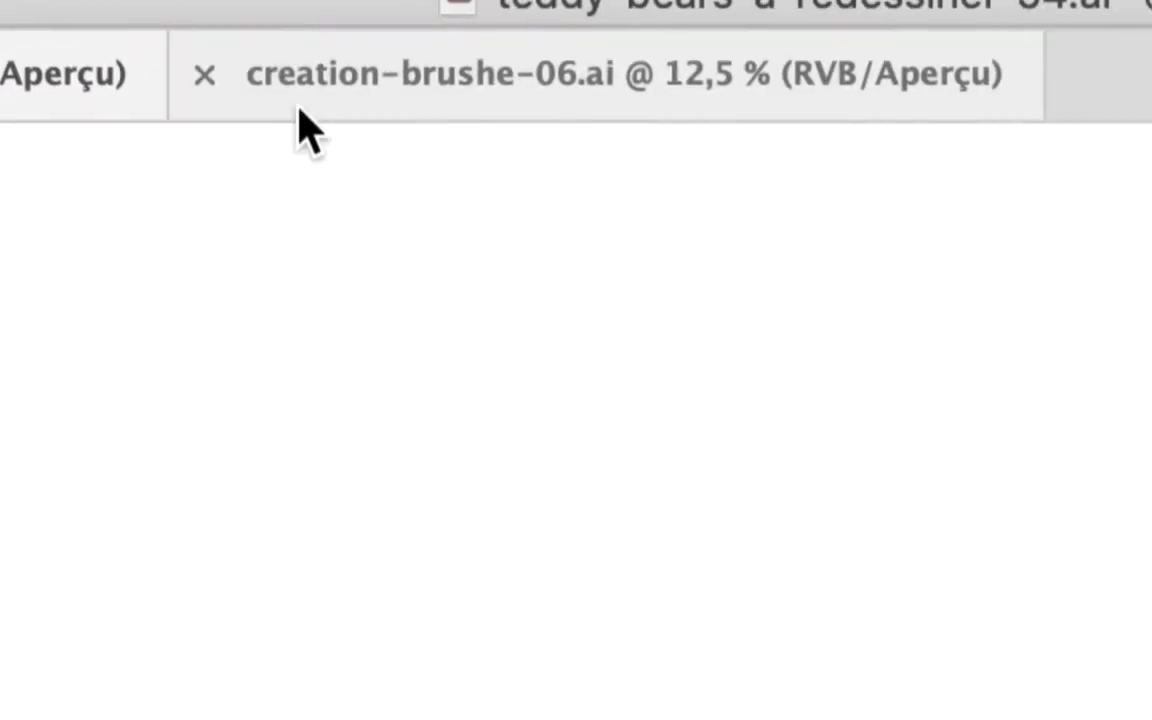
click(300, 108)
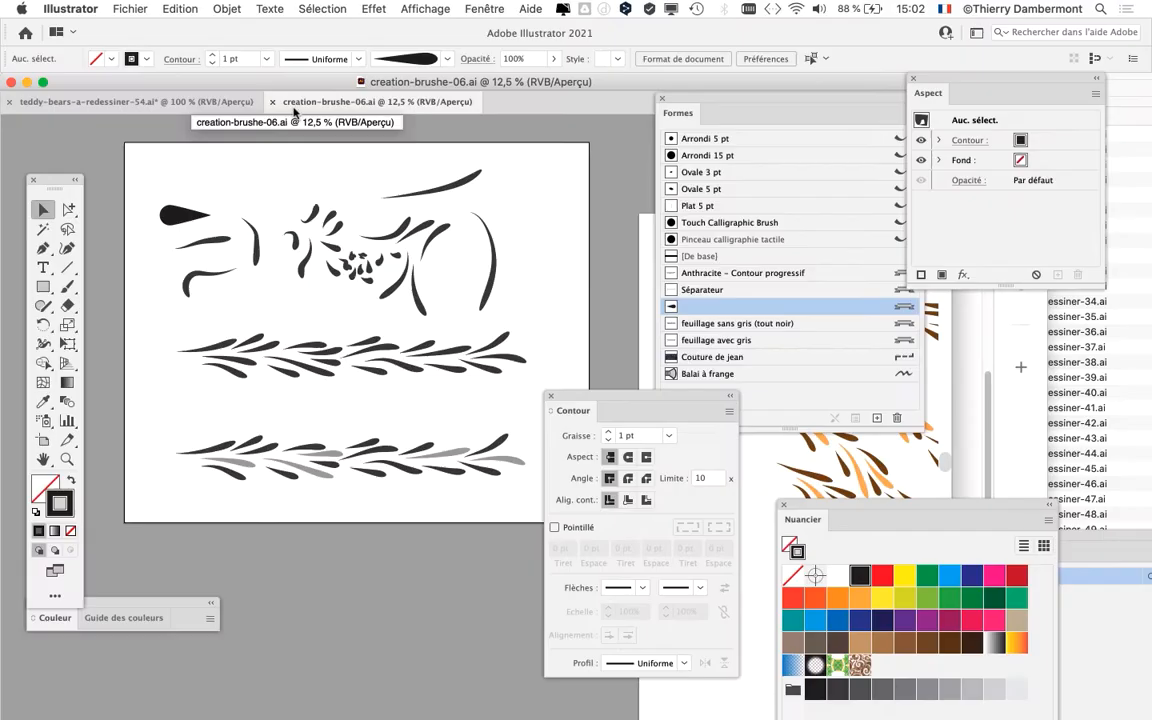
Step: Move the Contour panel clear of the artboard and select individual leaves in the lower foliage motif to show their paths
drag(596, 398, 573, 534)
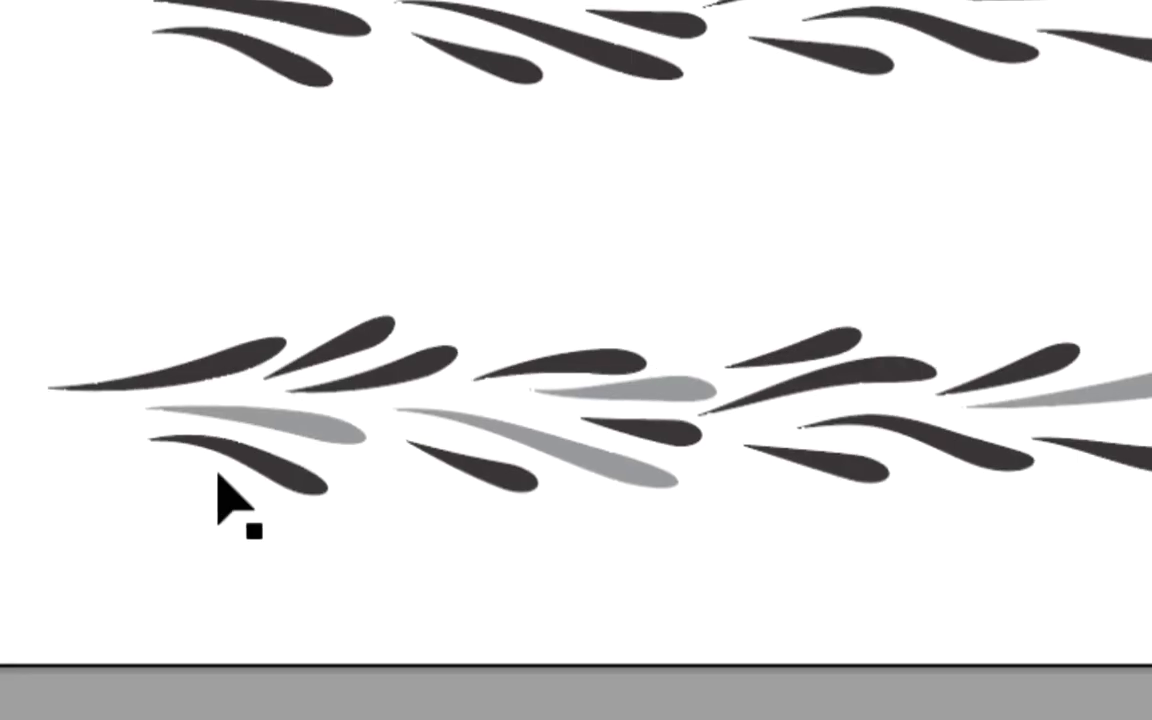
click(268, 412)
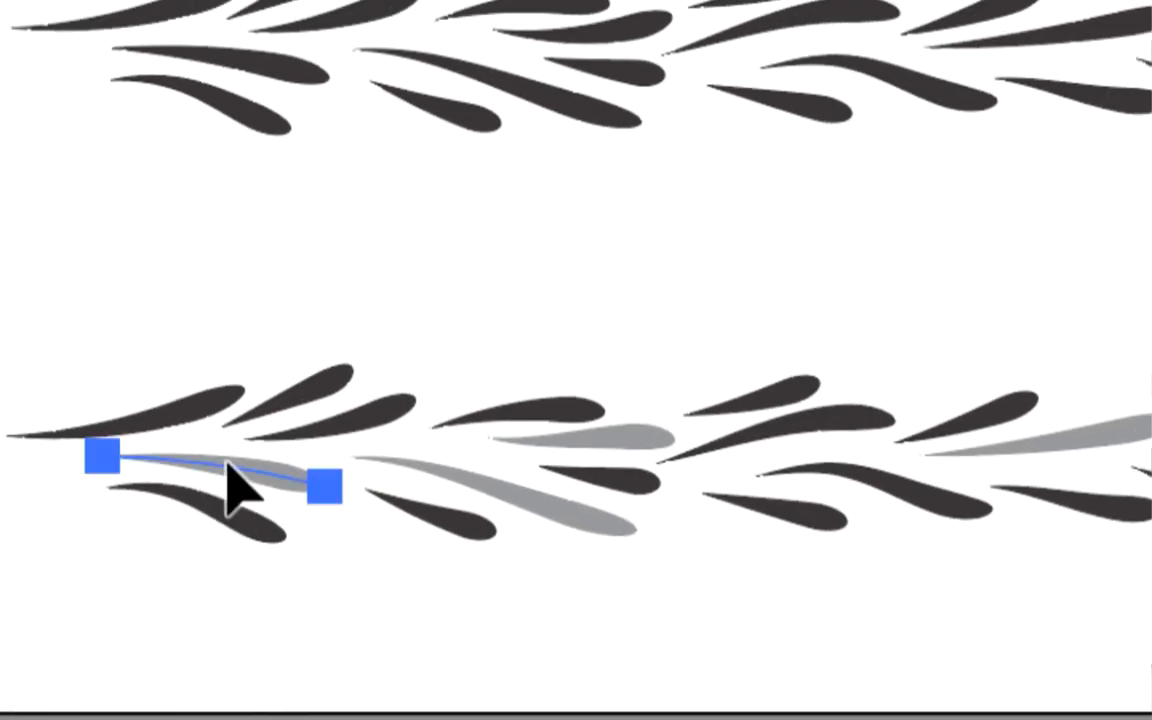
click(323, 351)
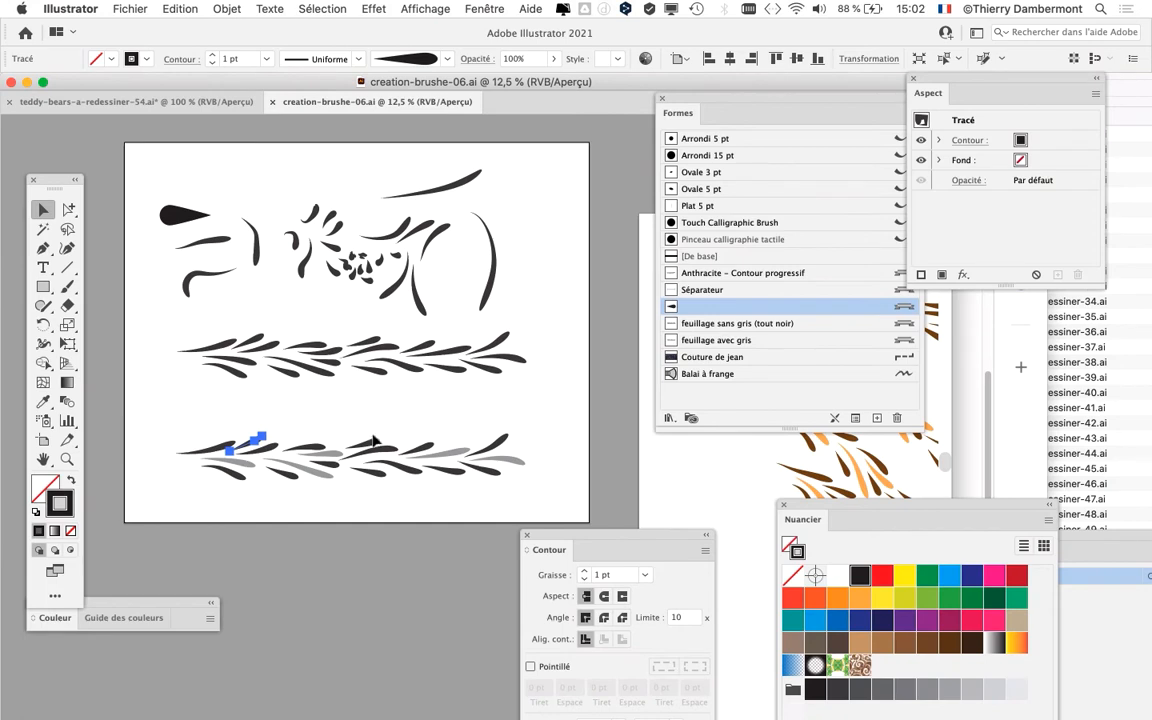
click(726, 295)
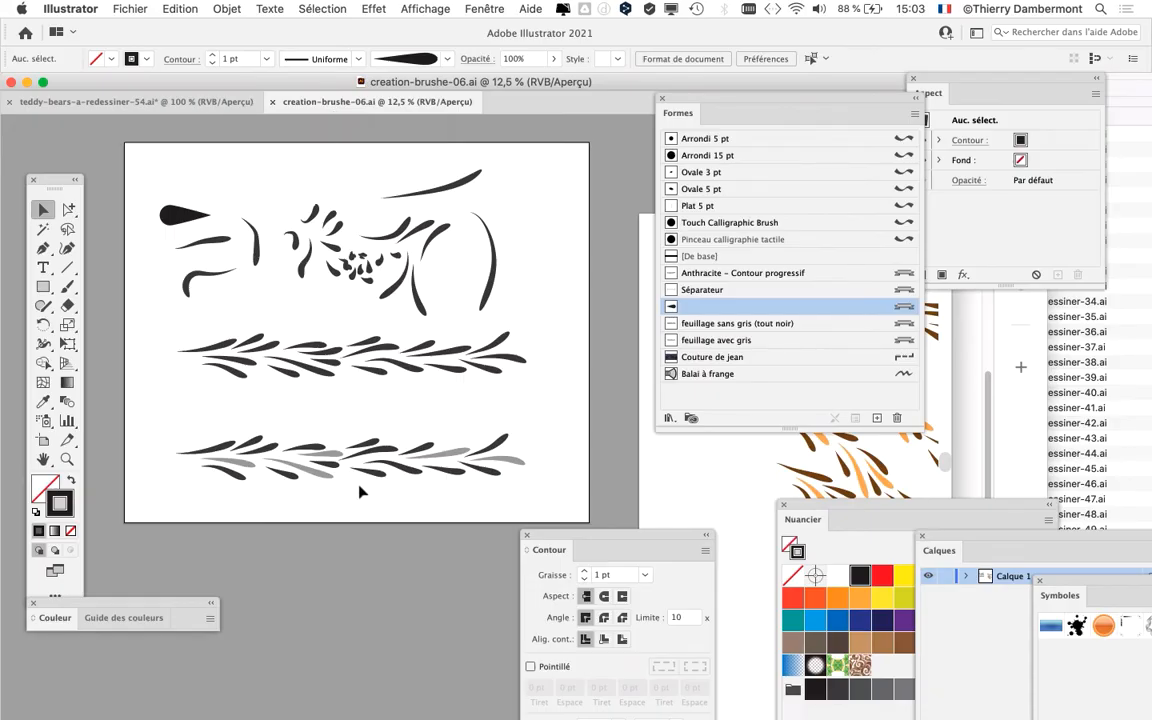
Step: Examine the paths of the black and grey leaves in the middle of the lower foliage motif close up
scroll(360, 489, up, 3)
drag(298, 468, 222, 391)
scroll(334, 328, up, 1)
click(304, 261)
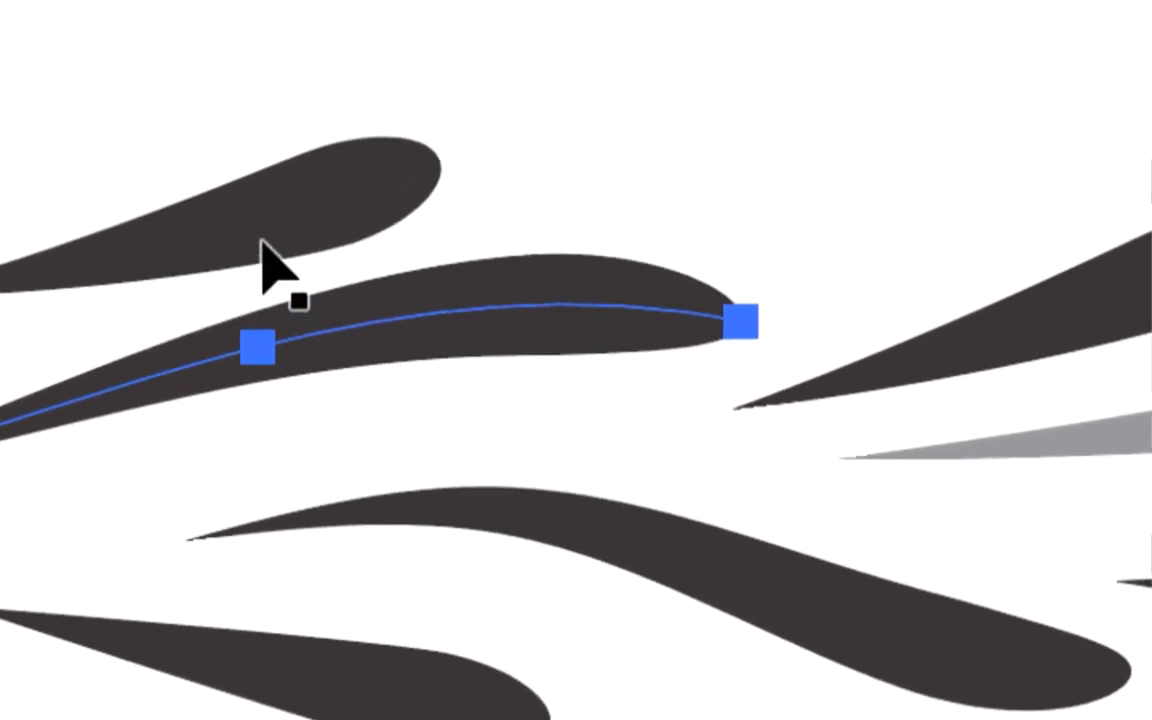
click(257, 225)
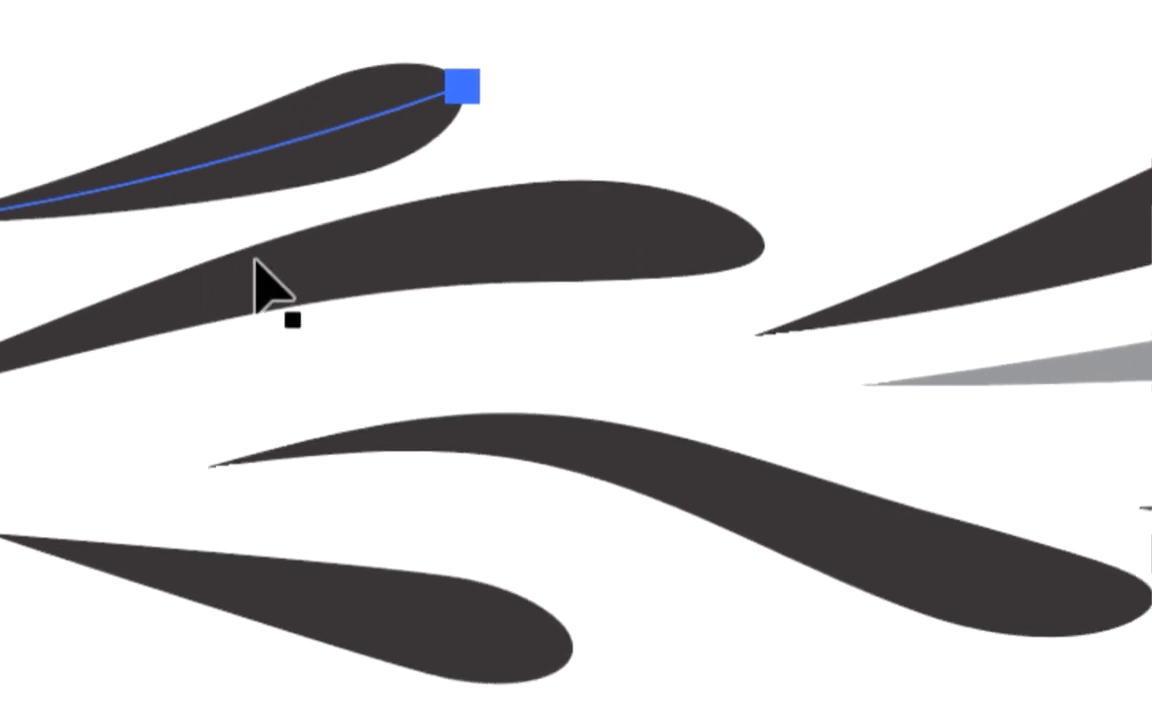
click(240, 350)
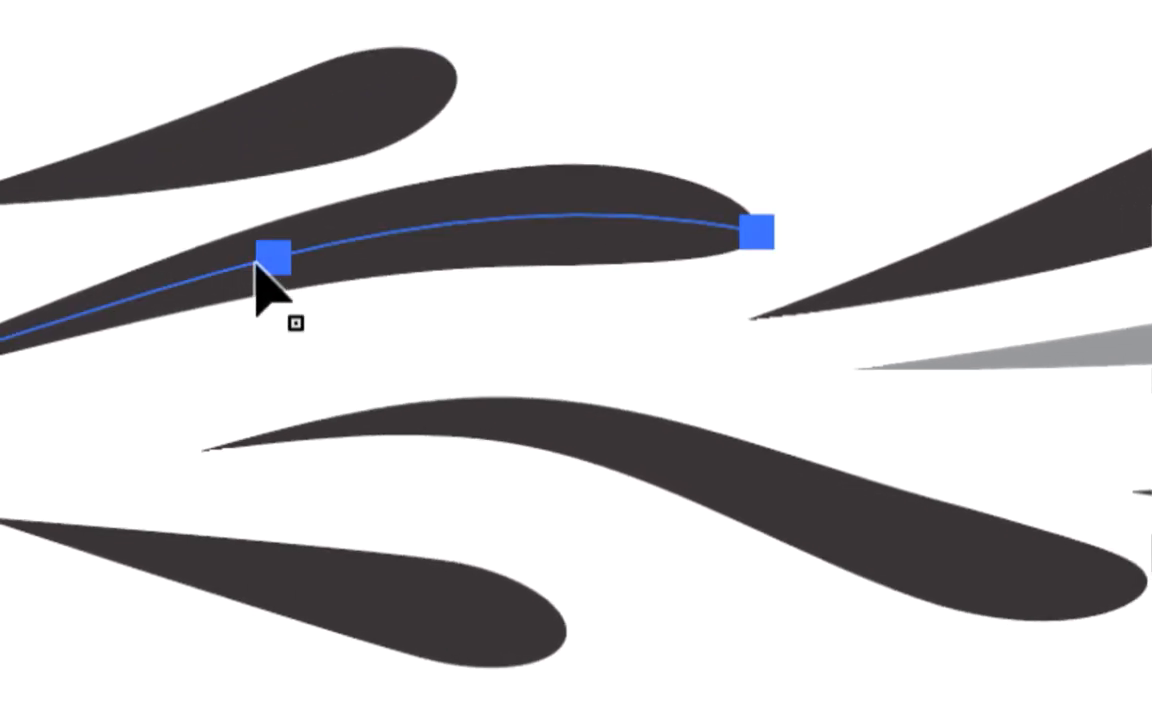
click(159, 291)
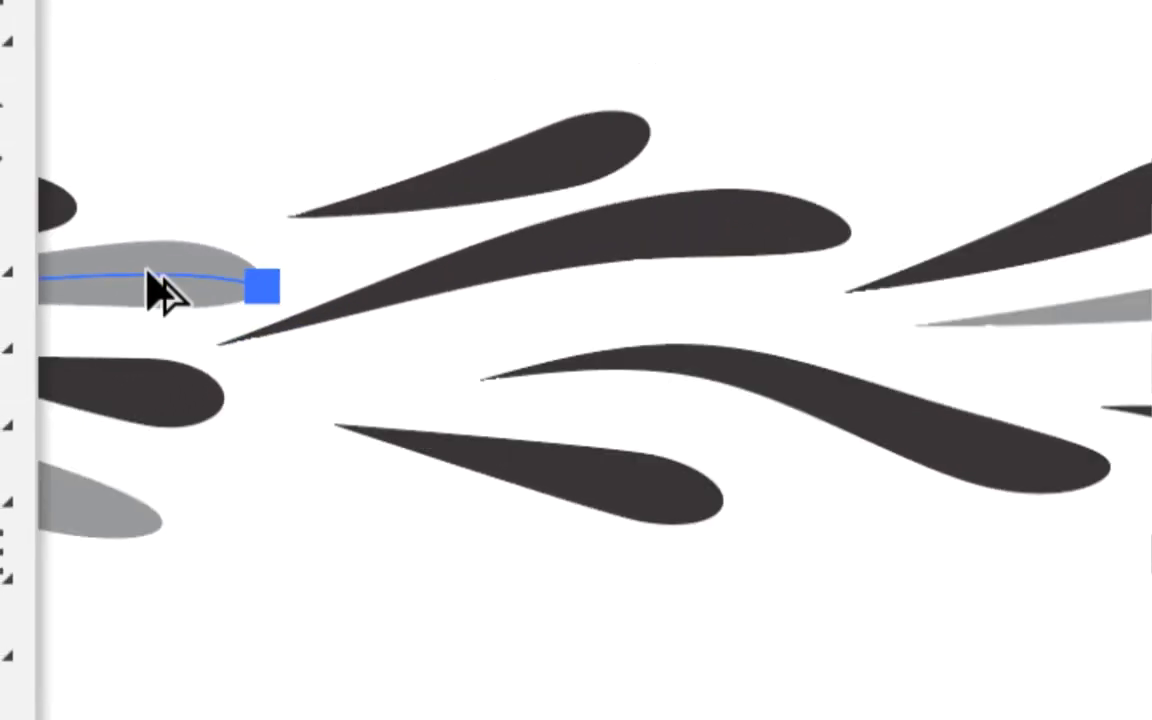
click(234, 302)
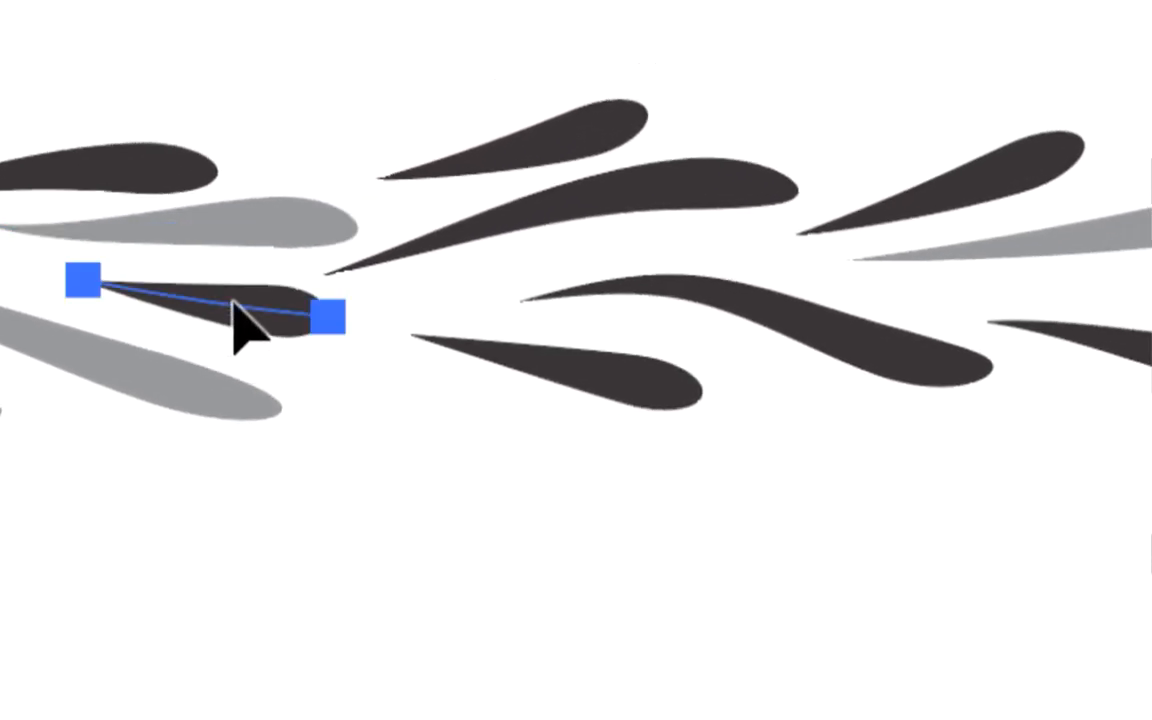
click(200, 232)
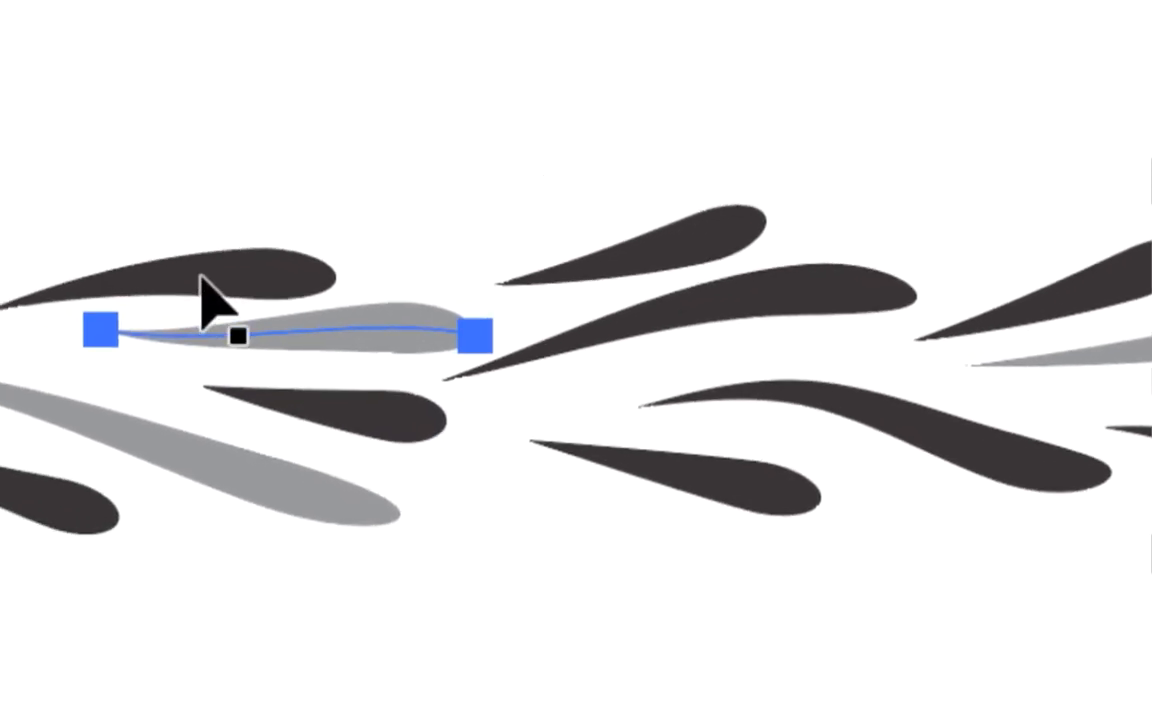
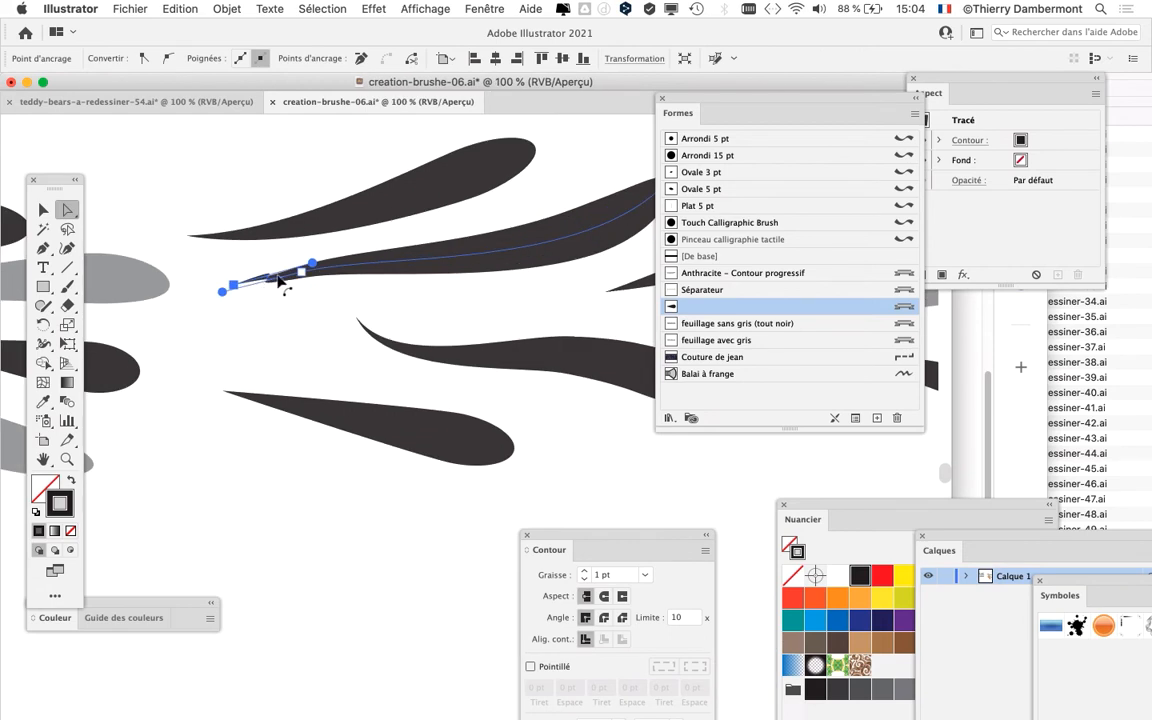
Step: Bend the long black leaf in the middle of the lower motif upward at its tip and smooth the S-curved leaf below it
mouse_move(303, 276)
mouse_down()
mouse_move(535, 258)
mouse_move(527, 268)
mouse_move(570, 238)
mouse_up()
scroll(455, 288, down, 2)
click(509, 399)
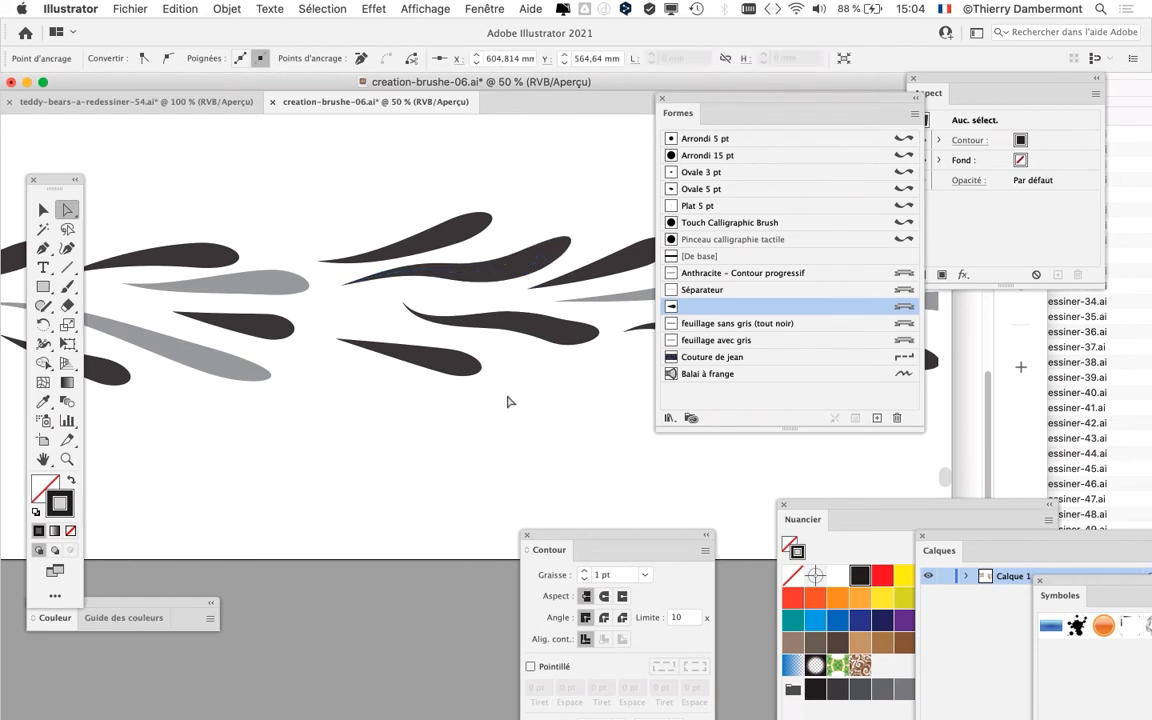
click(447, 327)
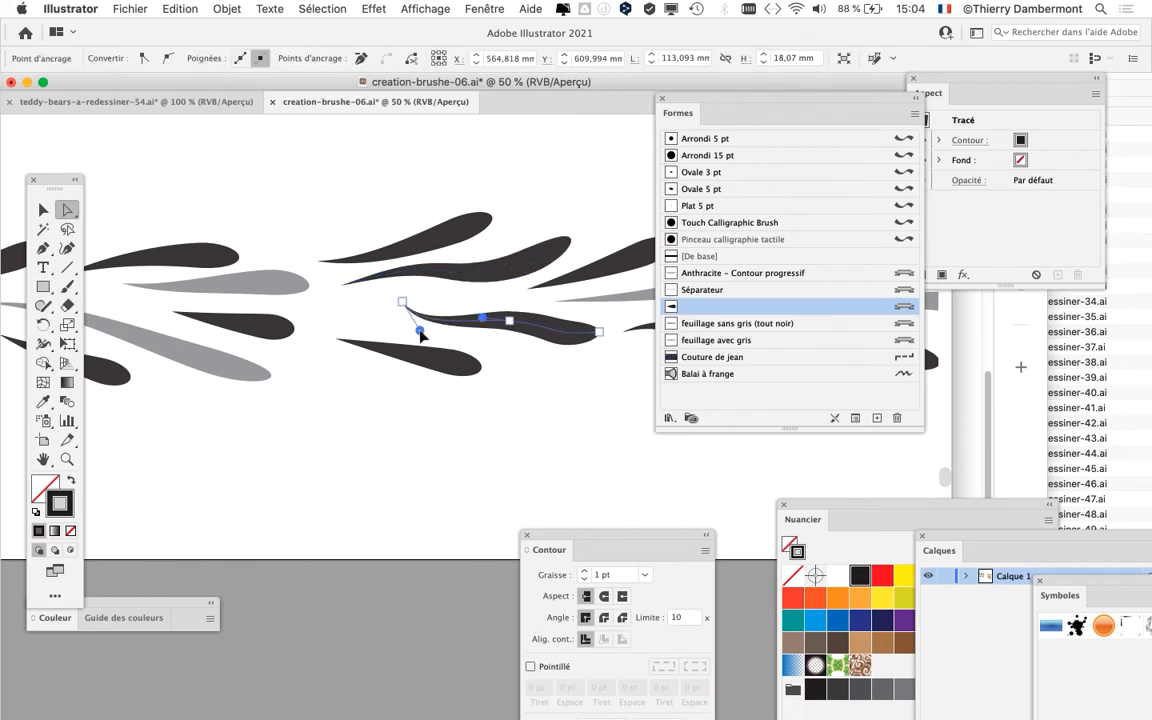
drag(420, 334, 443, 302)
mouse_move(510, 321)
mouse_down()
mouse_move(514, 309)
mouse_move(561, 338)
mouse_move(509, 315)
mouse_up()
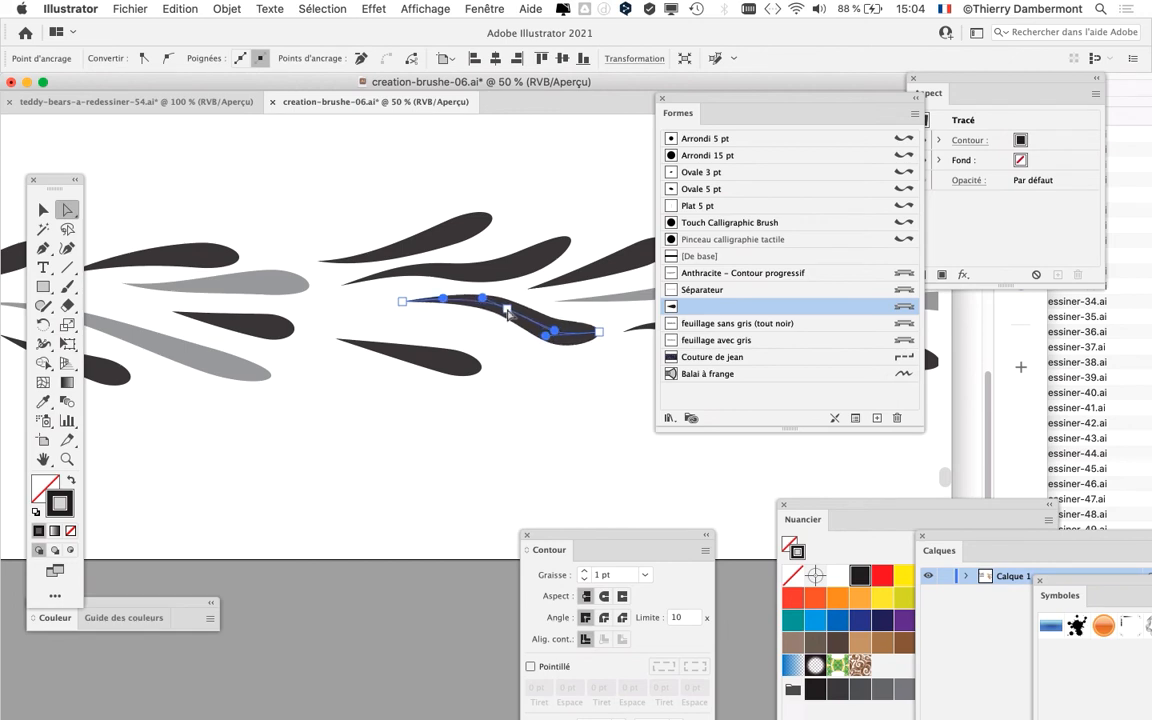
Step: Shift the S-curved leaf slightly toward the motif's start and move the straight black leaf beneath it past its rounded end
click(45, 211)
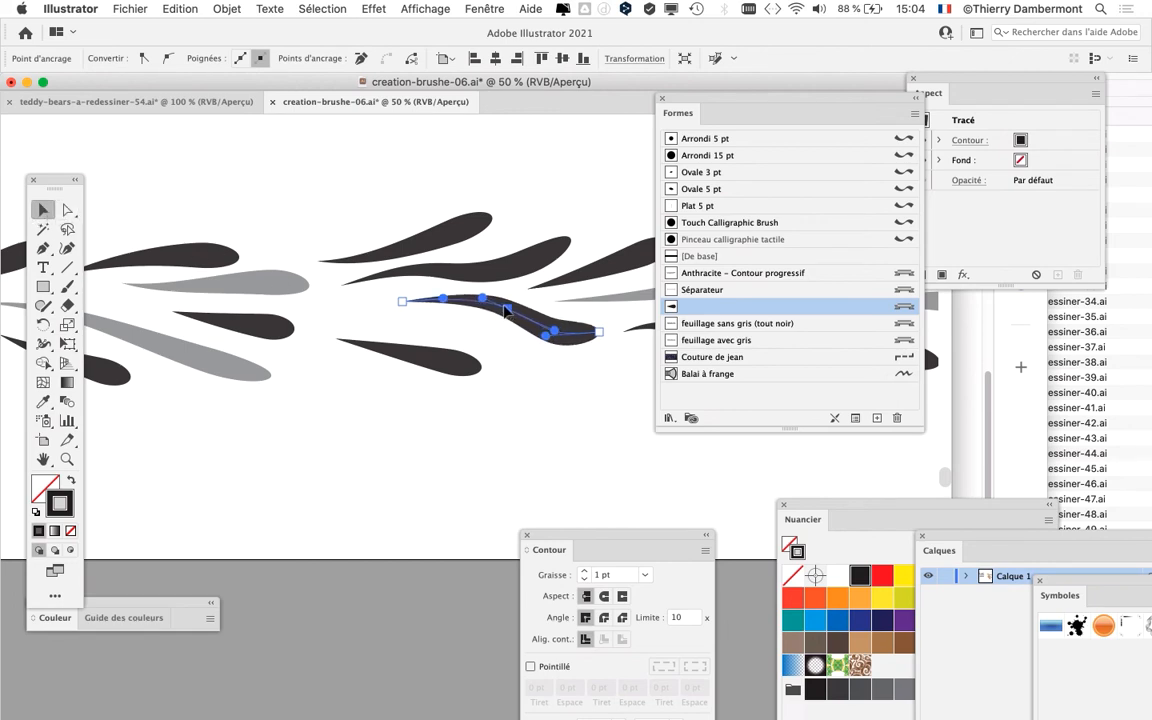
click(504, 306)
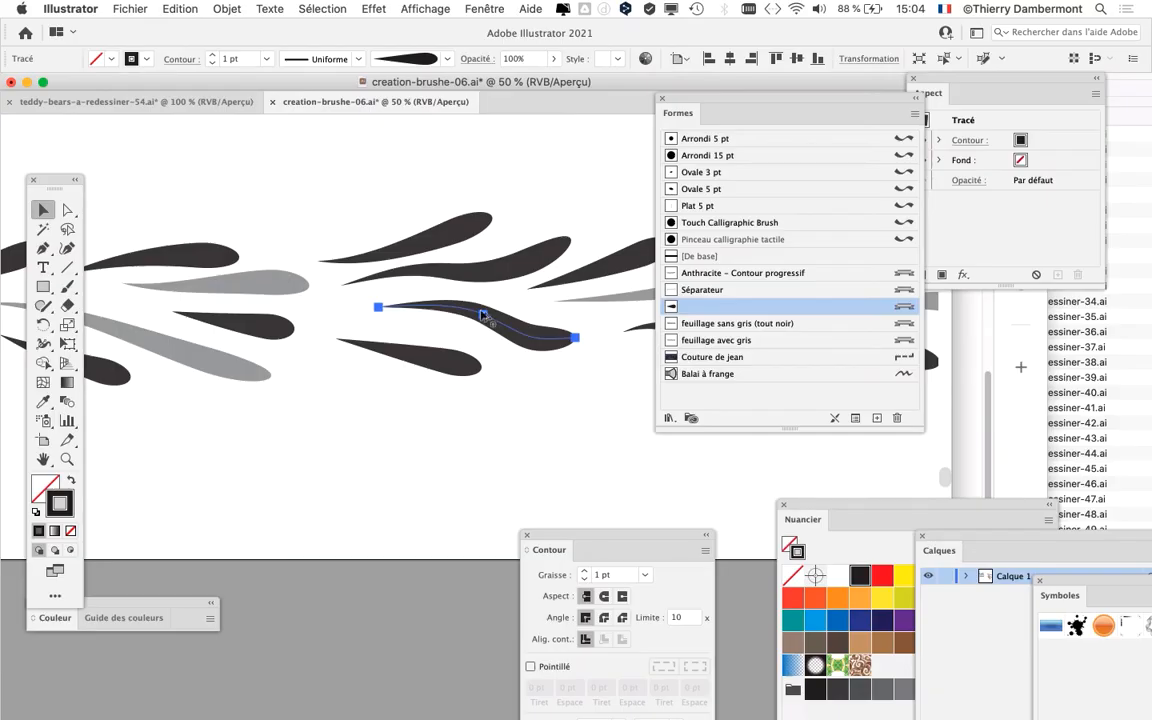
key(super+minus)
key(super+minus)
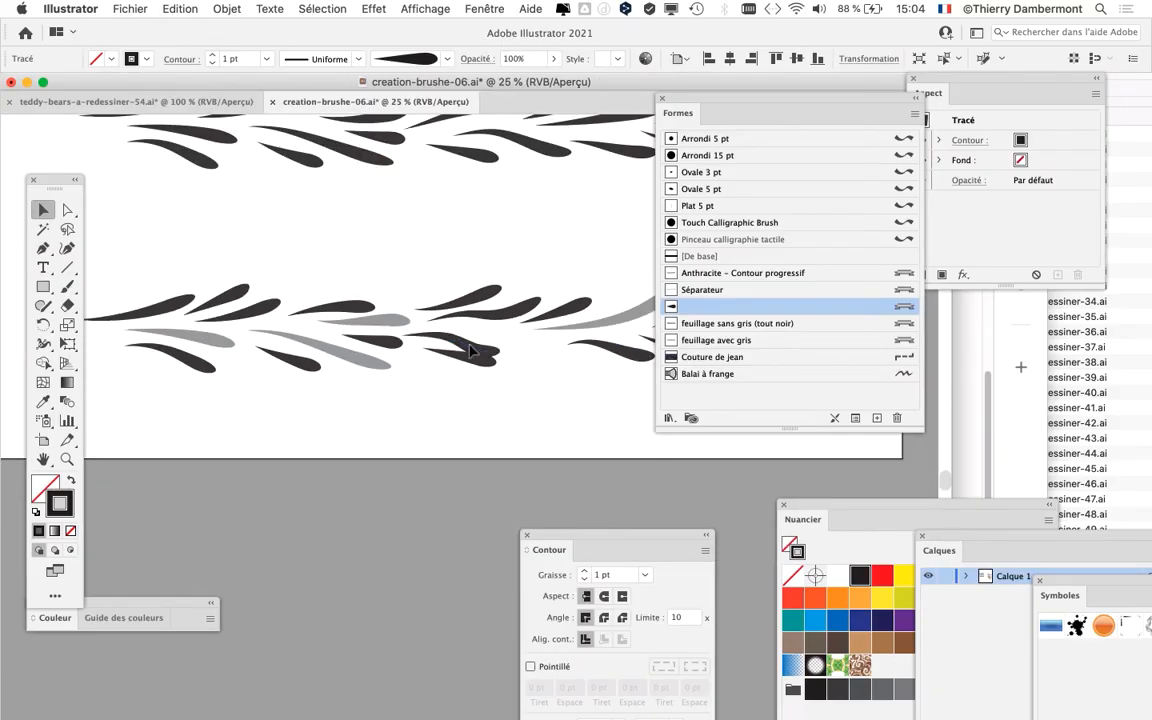
drag(485, 338, 548, 340)
click(535, 358)
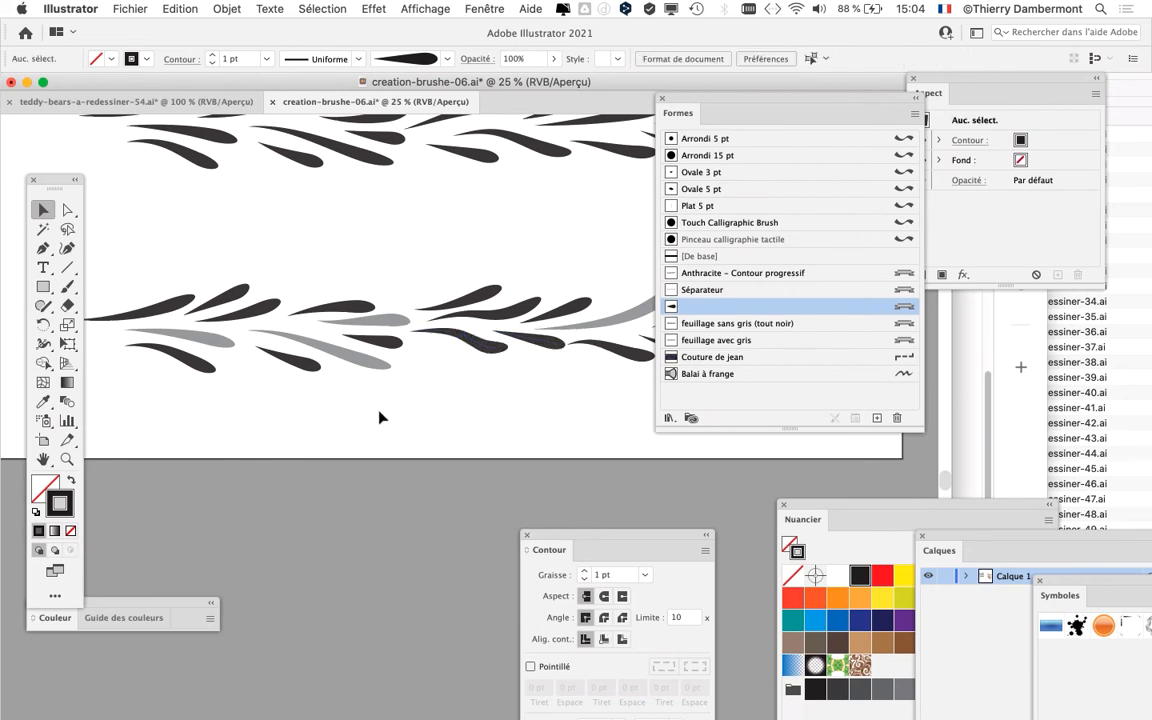
Step: Move the Formes panel off the artboard and select the black and grey end leaves of the lower motif to inspect them
key(super+minus)
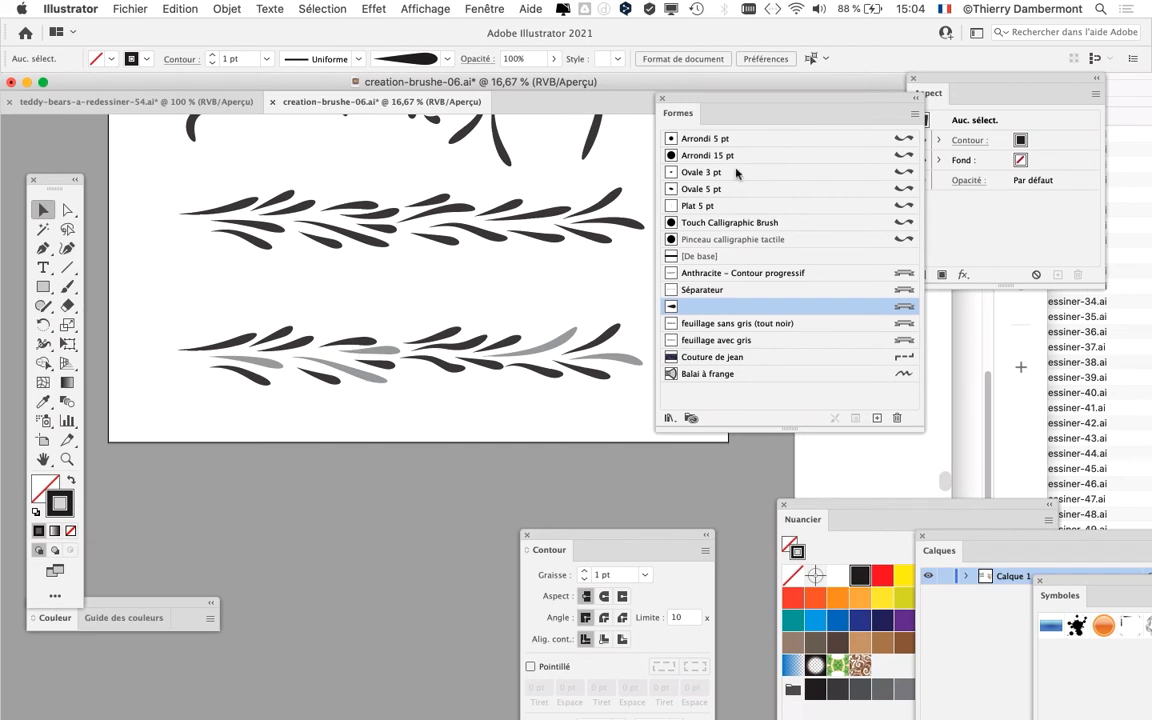
drag(722, 100, 860, 106)
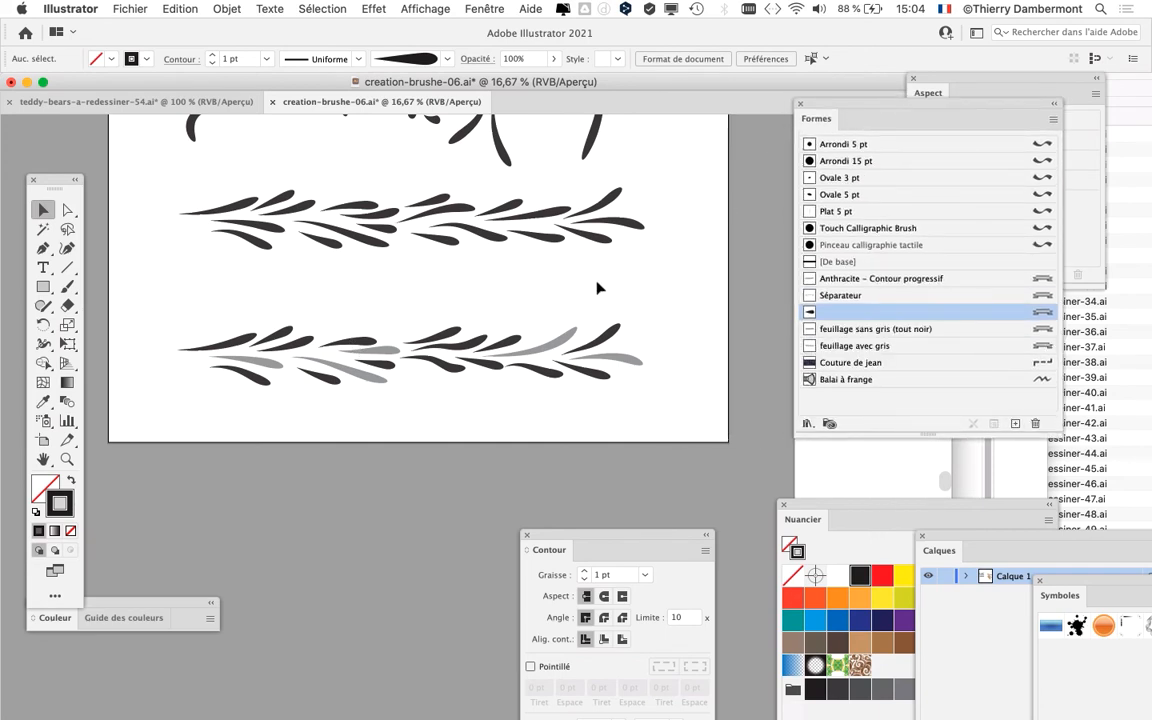
click(606, 345)
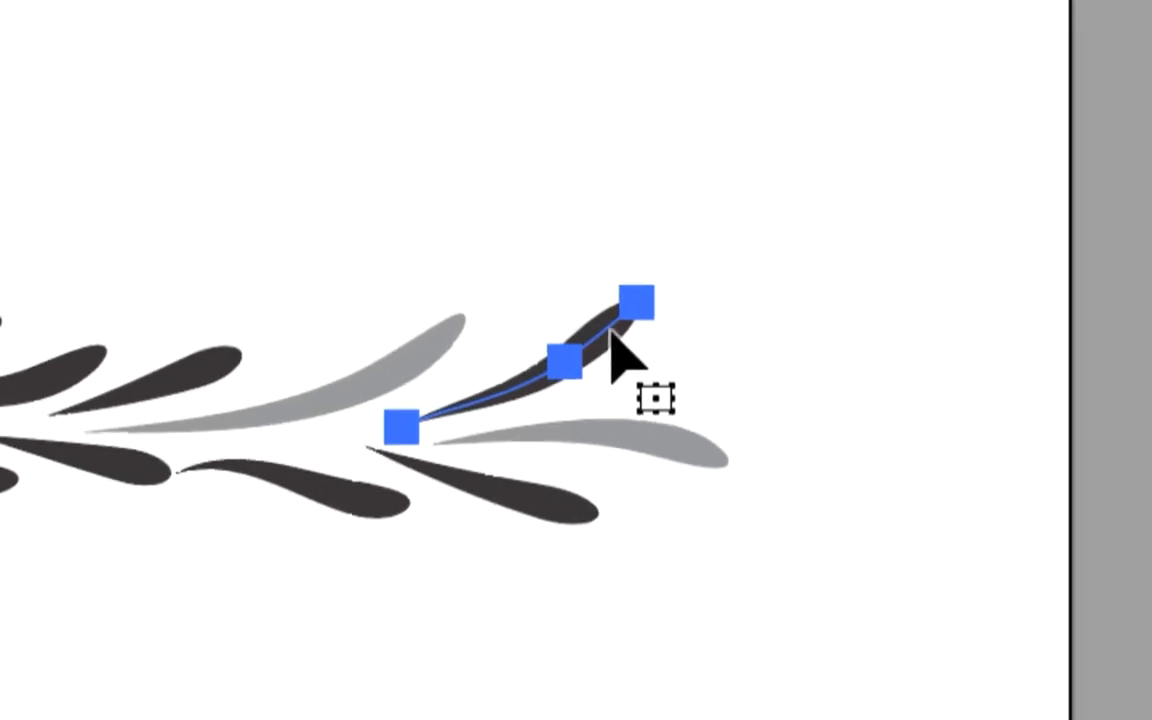
click(640, 380)
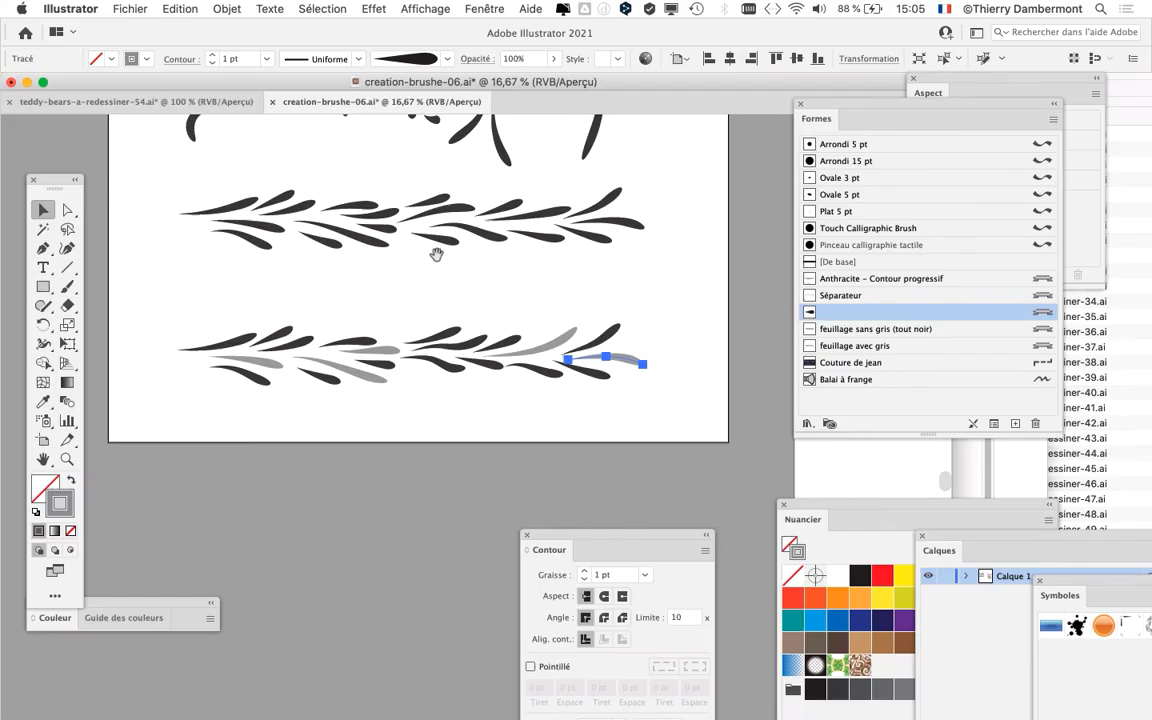
Step: Bring the teardrop, sample strokes and both foliage motifs into view and move the Contour panel off the lower motif
drag(436, 254, 490, 419)
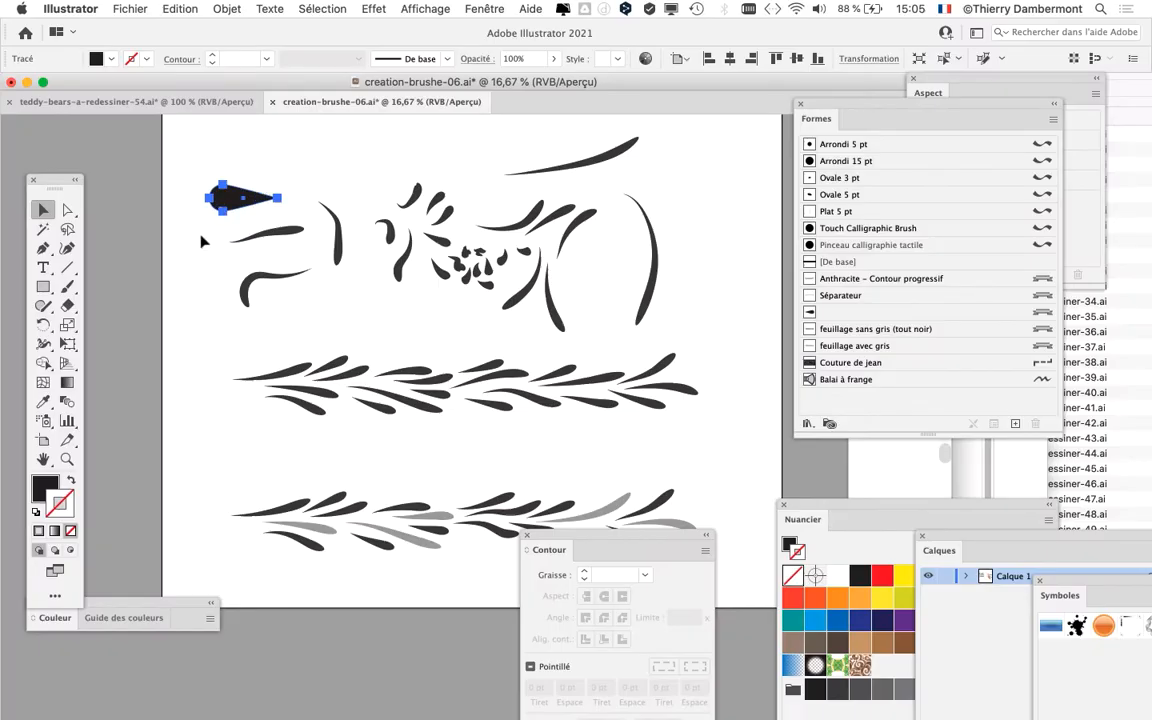
click(201, 241)
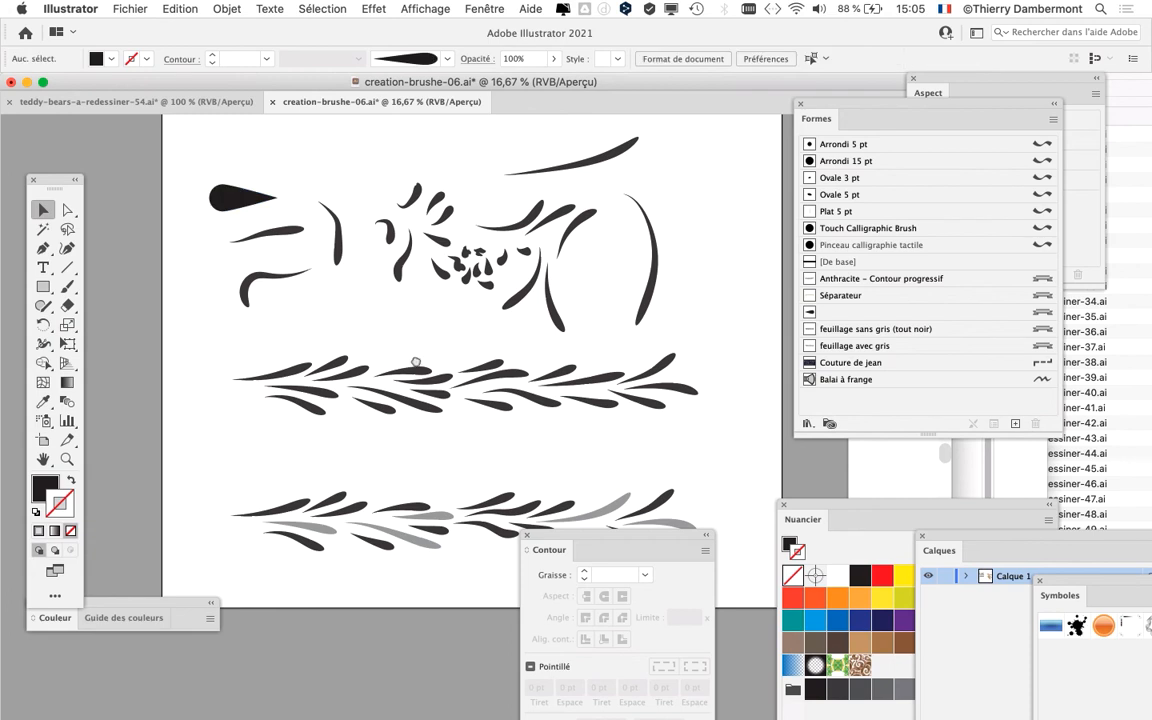
scroll(400, 341, down, 2)
drag(588, 537, 567, 580)
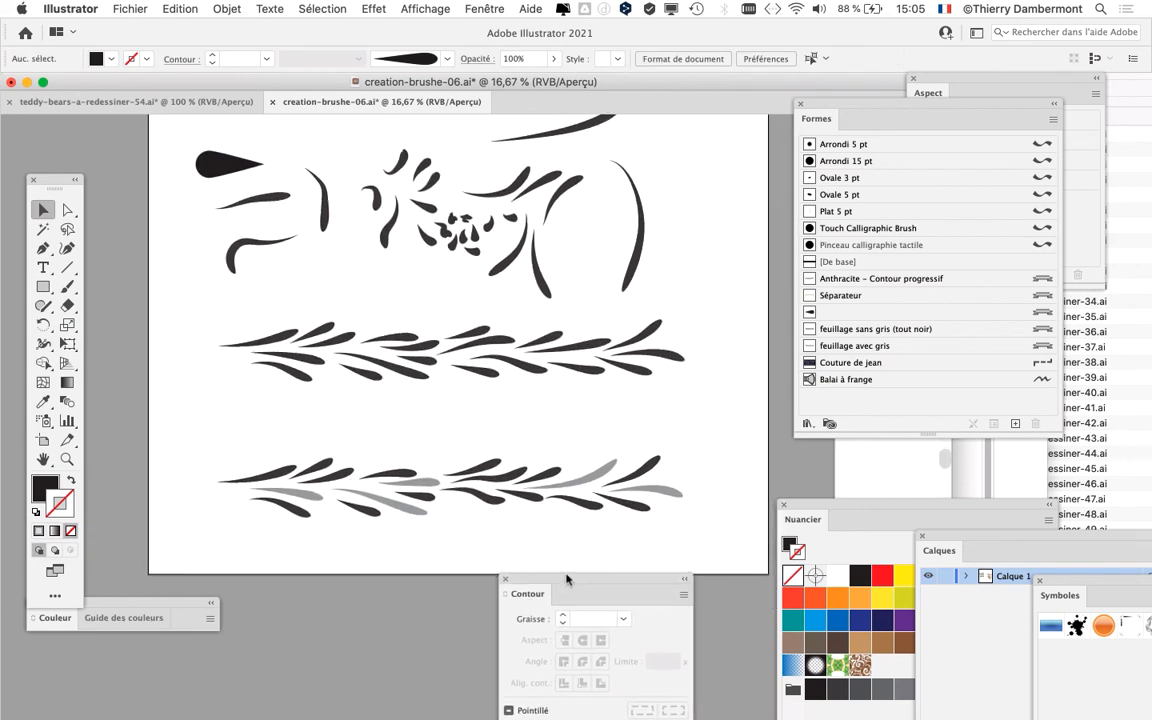
Step: Select the black teardrop shape above the sample brush strokes
scroll(390, 334, up, 2)
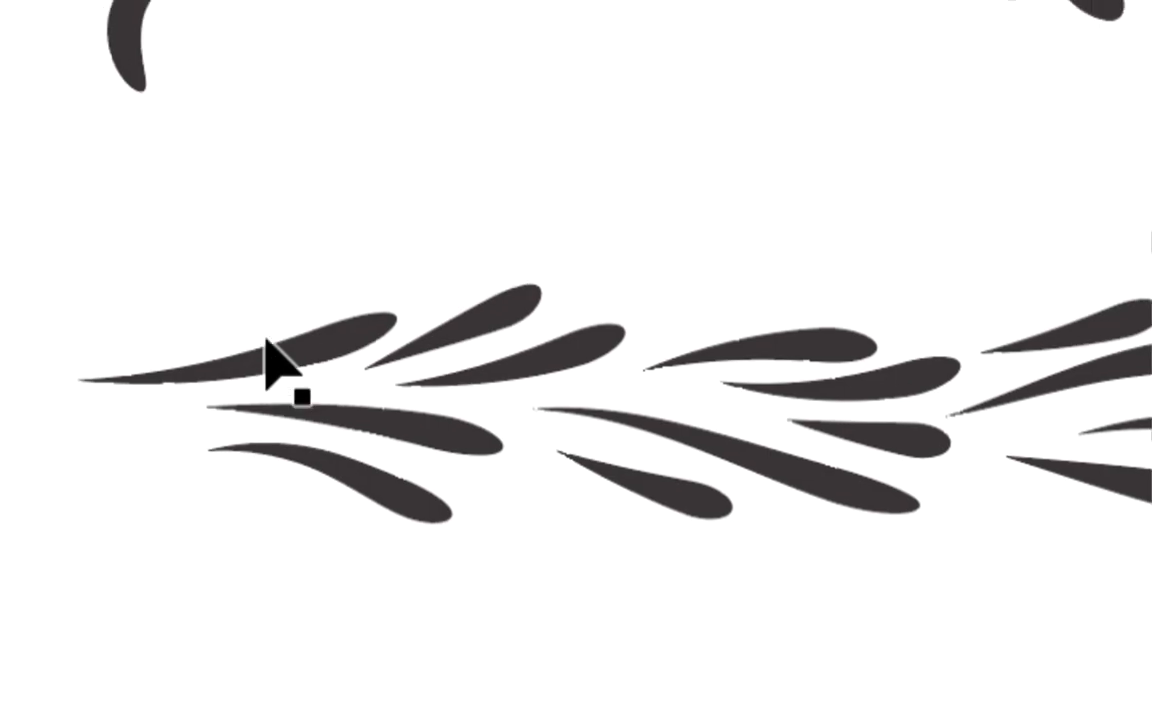
scroll(389, 311, up, 3)
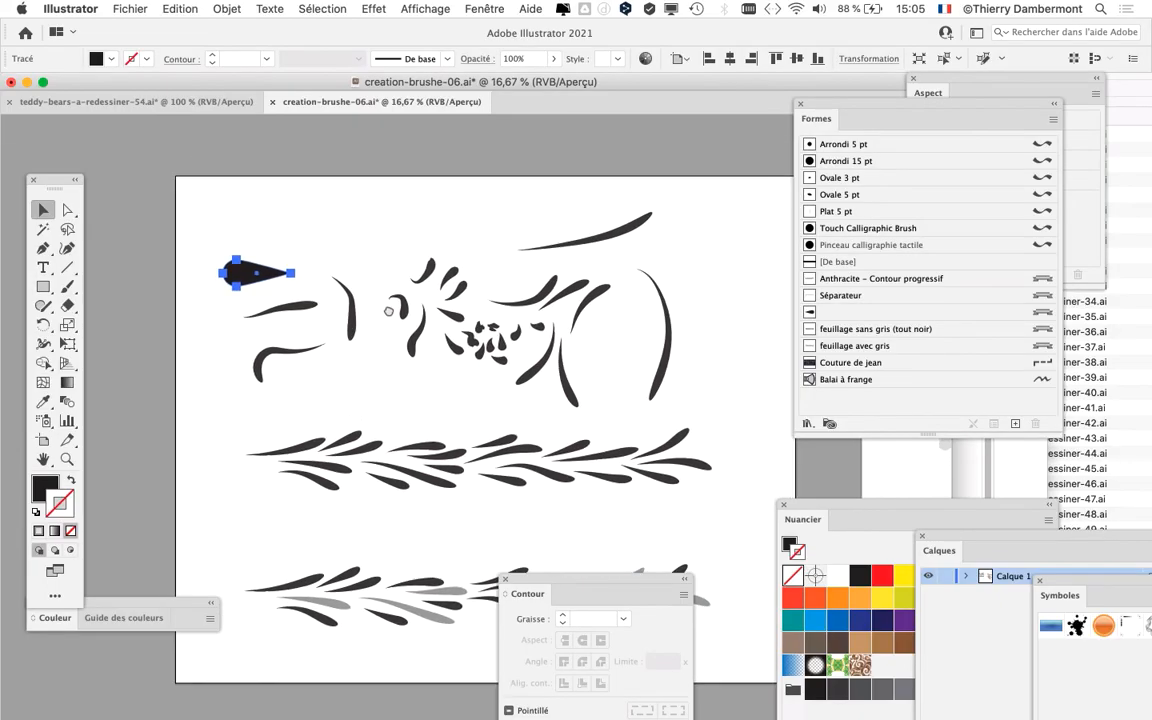
drag(255, 307, 262, 289)
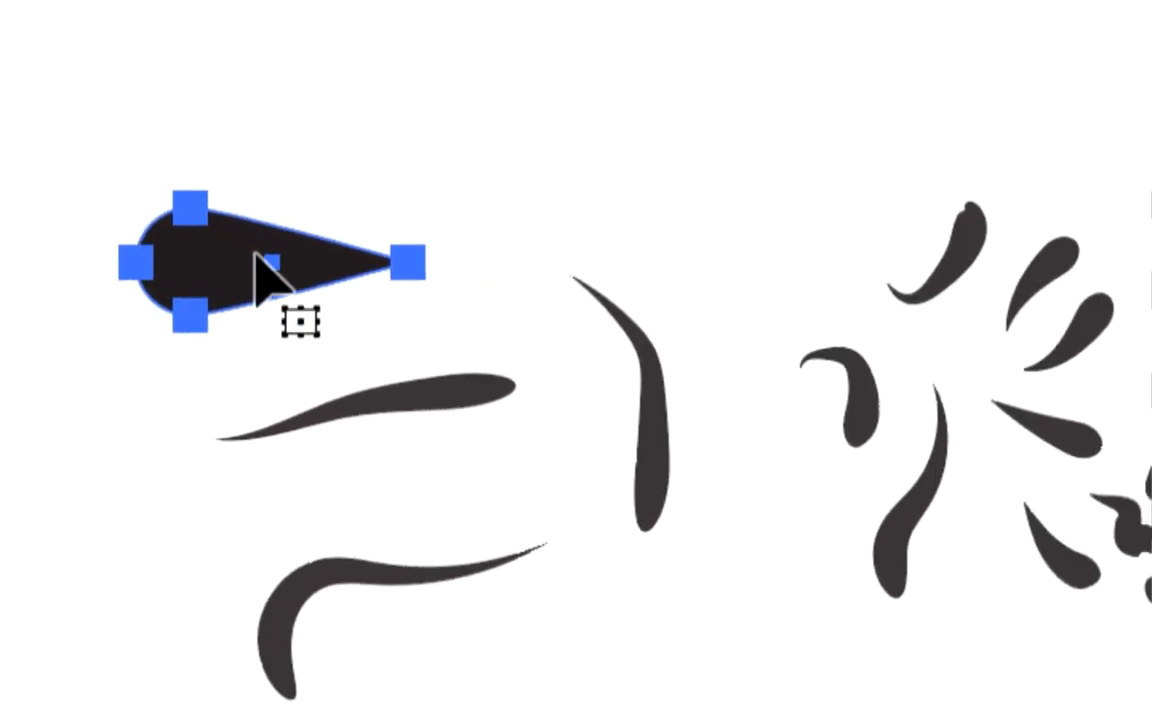
Step: Duplicate the black teardrop directly above the original and bring the copy into close view
scroll(253, 253, down, 1)
scroll(251, 253, left, 1)
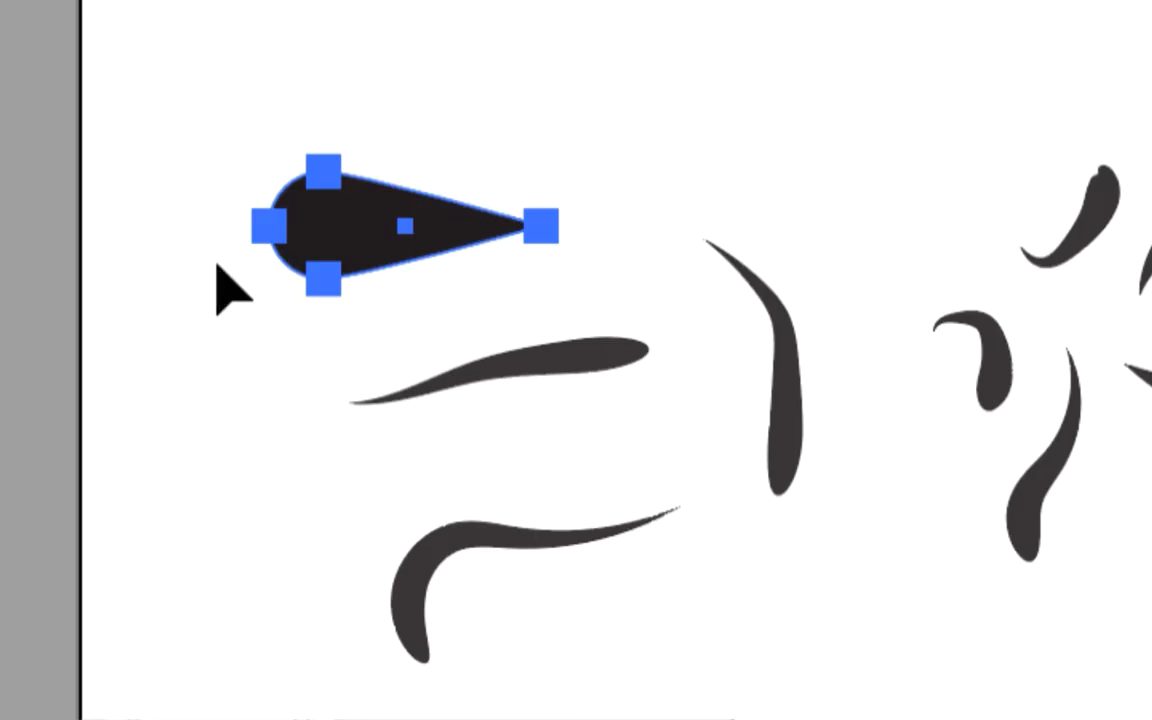
click(223, 243)
click(242, 256)
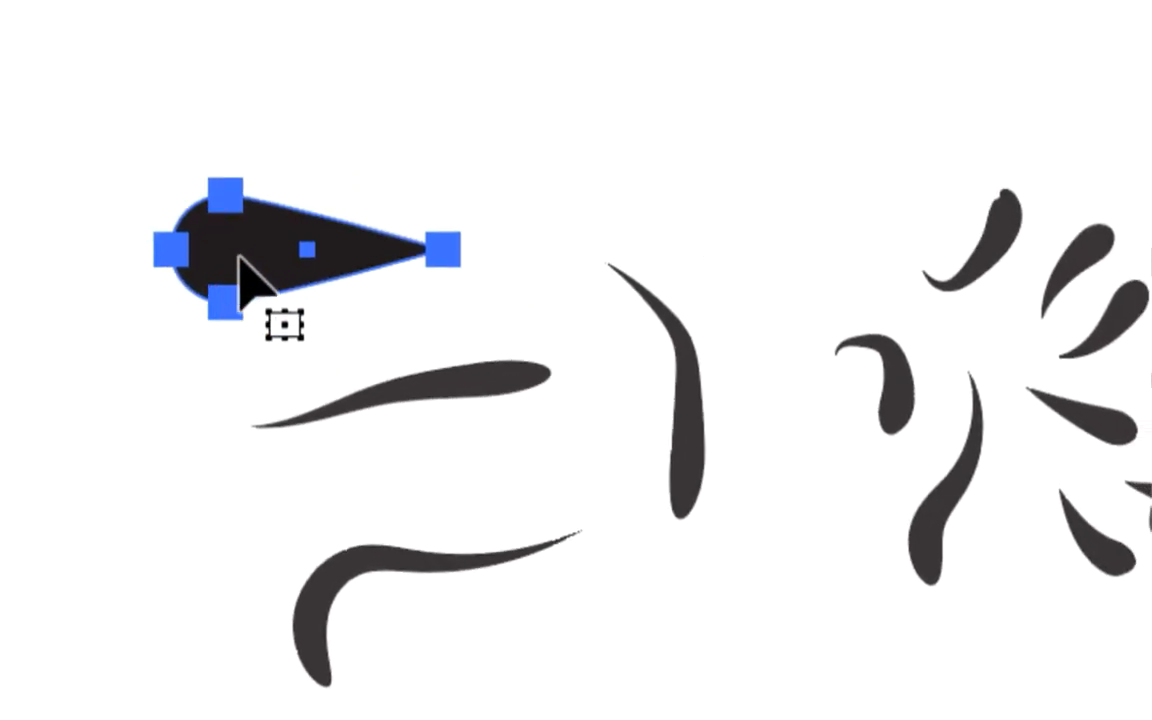
drag(268, 266, 237, 211)
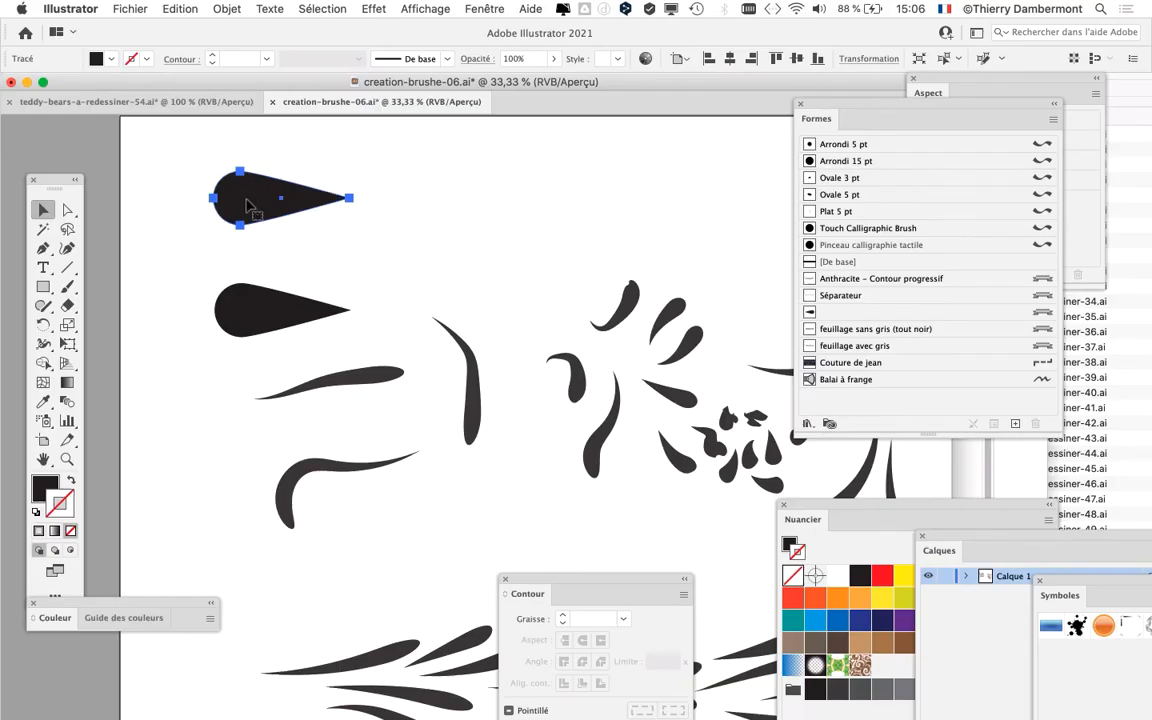
drag(240, 206, 380, 370)
key(super+plus)
key(super+plus)
key(super+plus)
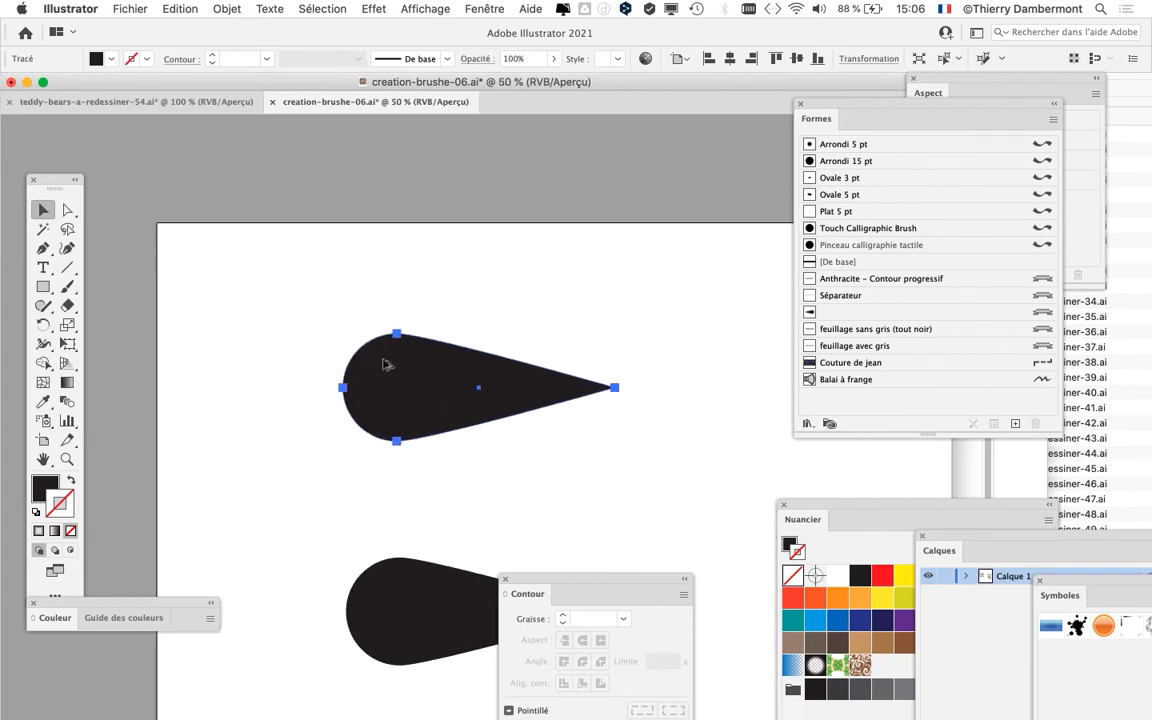
drag(237, 309, 233, 300)
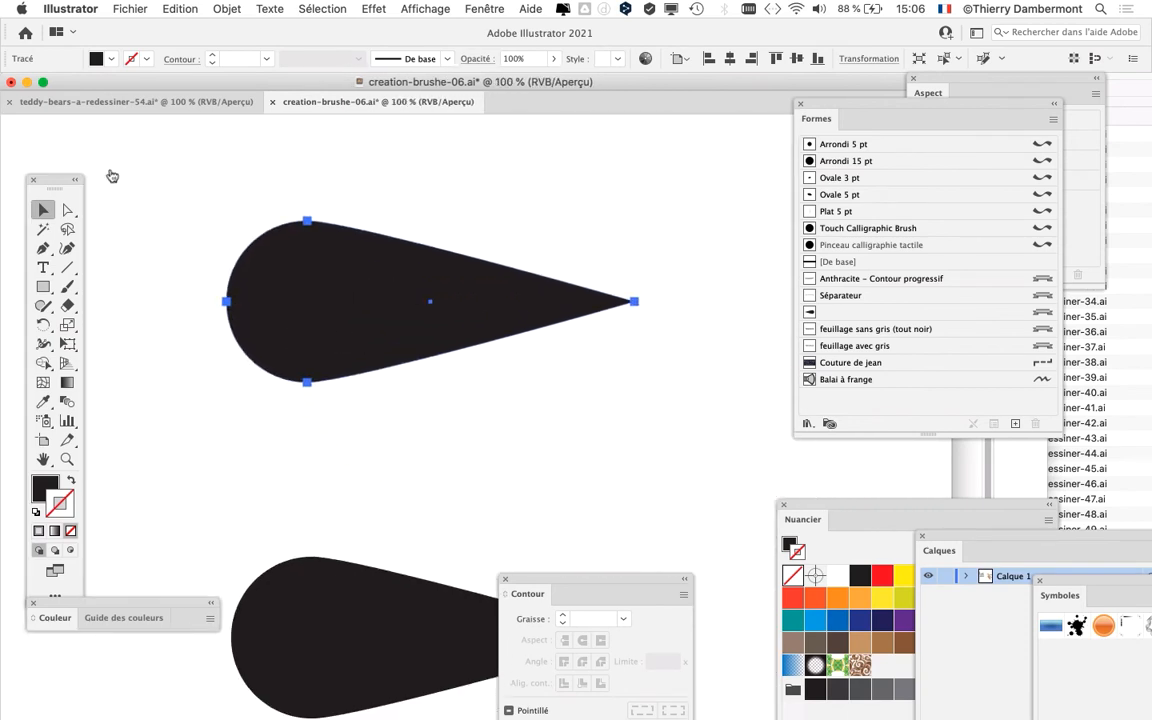
Step: Activate the Tourbillon tool, try a twirl on the upper edge of the teardrop copy and undo it
drag(45, 184, 46, 151)
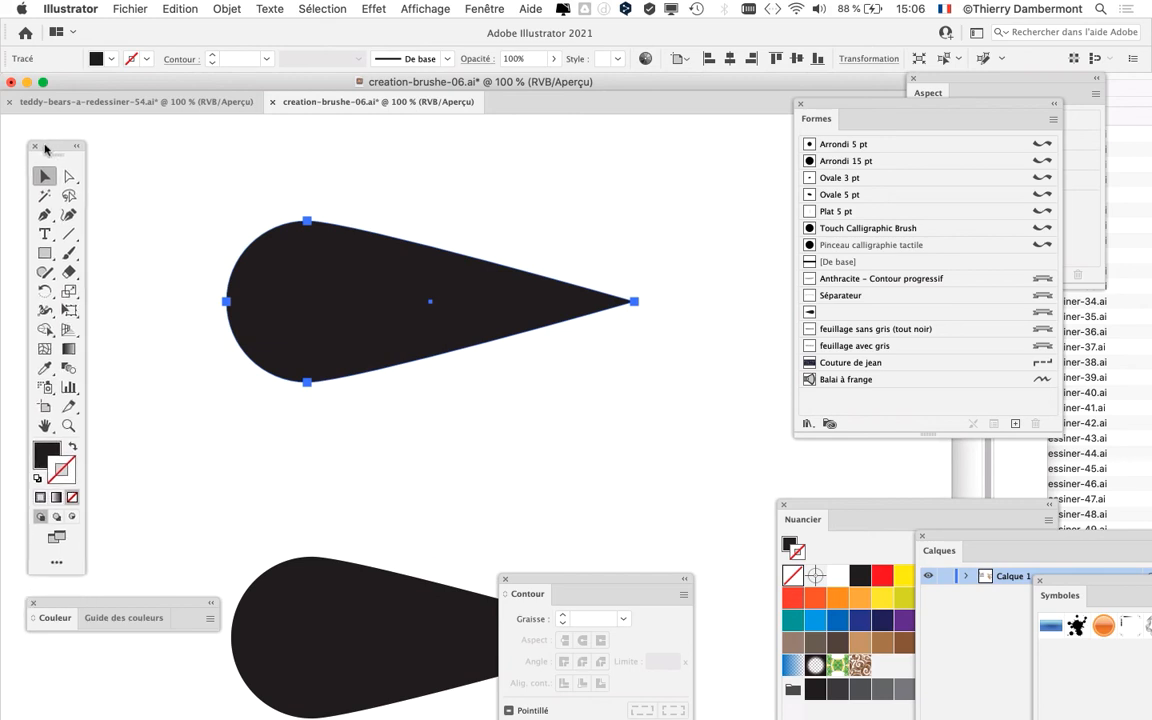
click(45, 311)
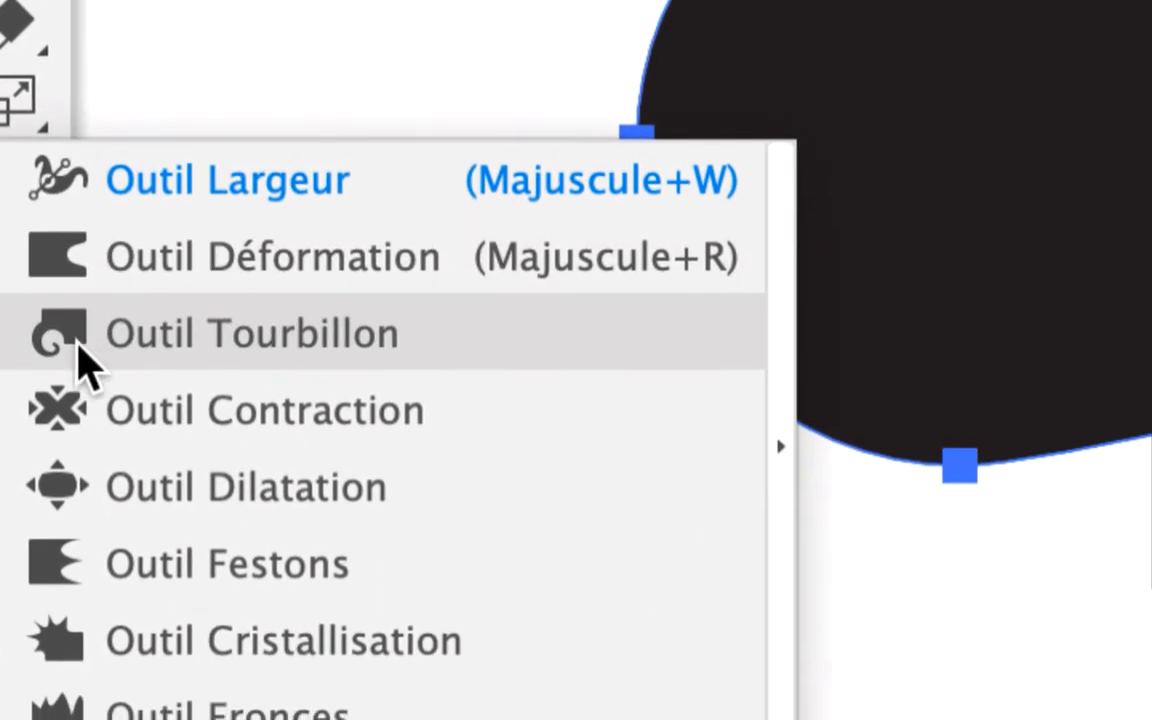
click(78, 345)
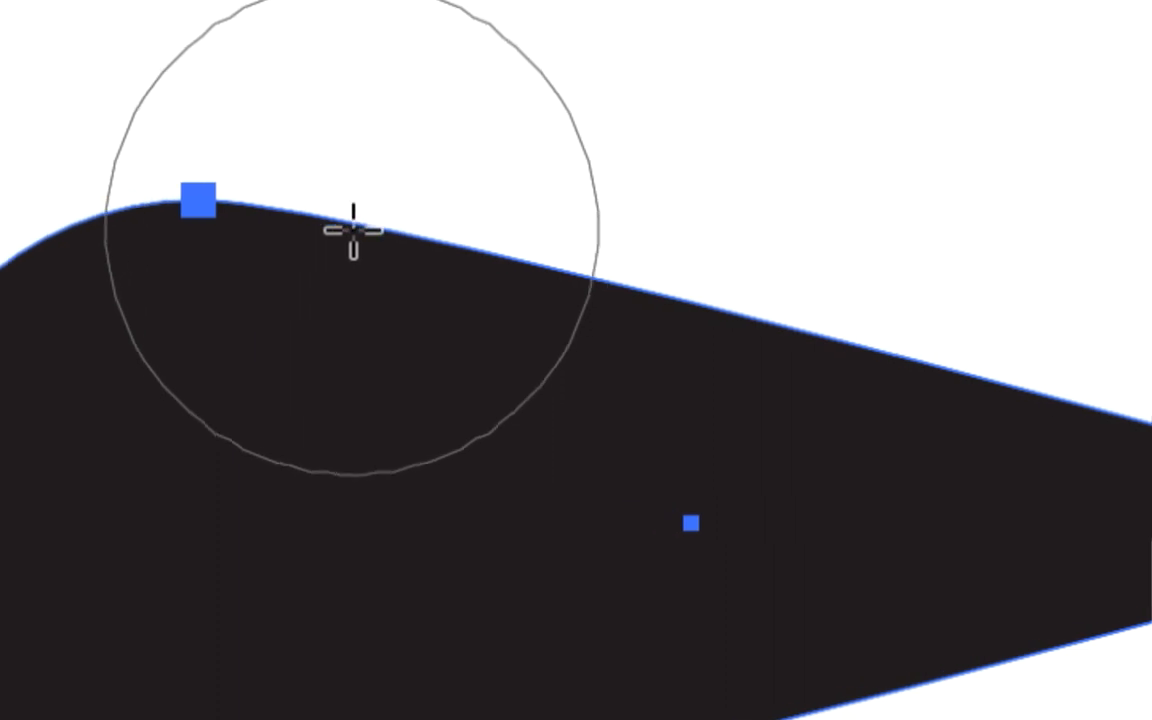
mouse_move(352, 231)
mouse_down()
mouse_move(380, 242)
mouse_move(350, 235)
mouse_up()
key(super+z)
key(super+z)
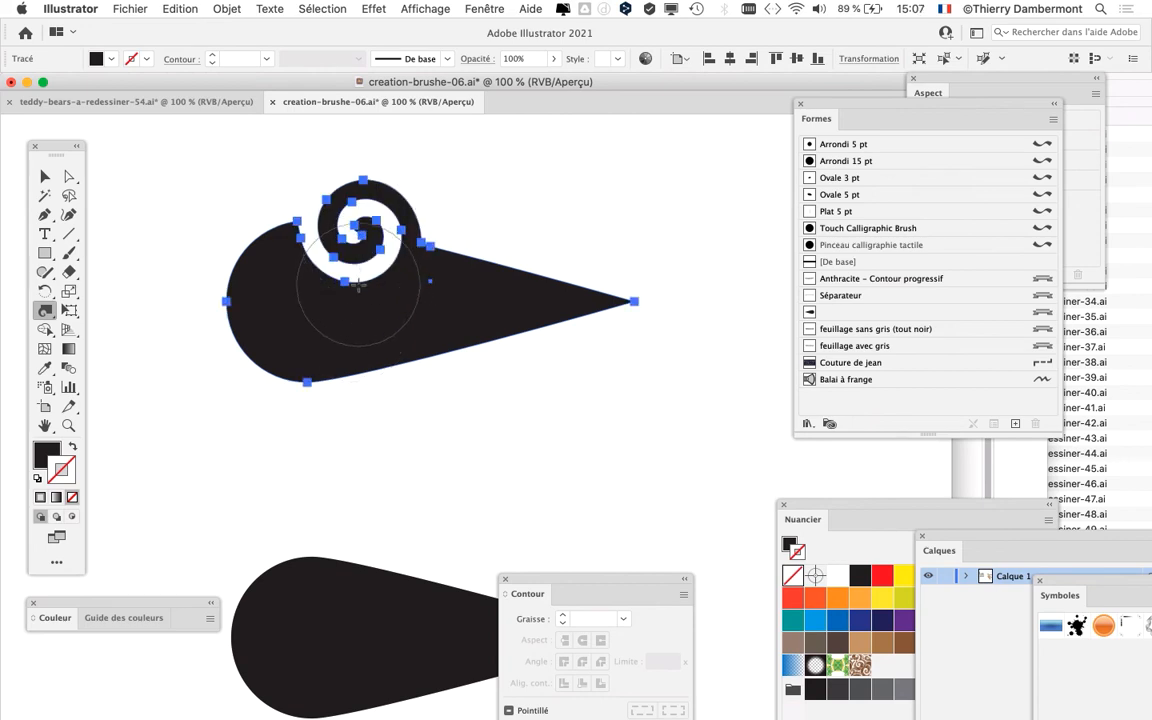
key(super+z)
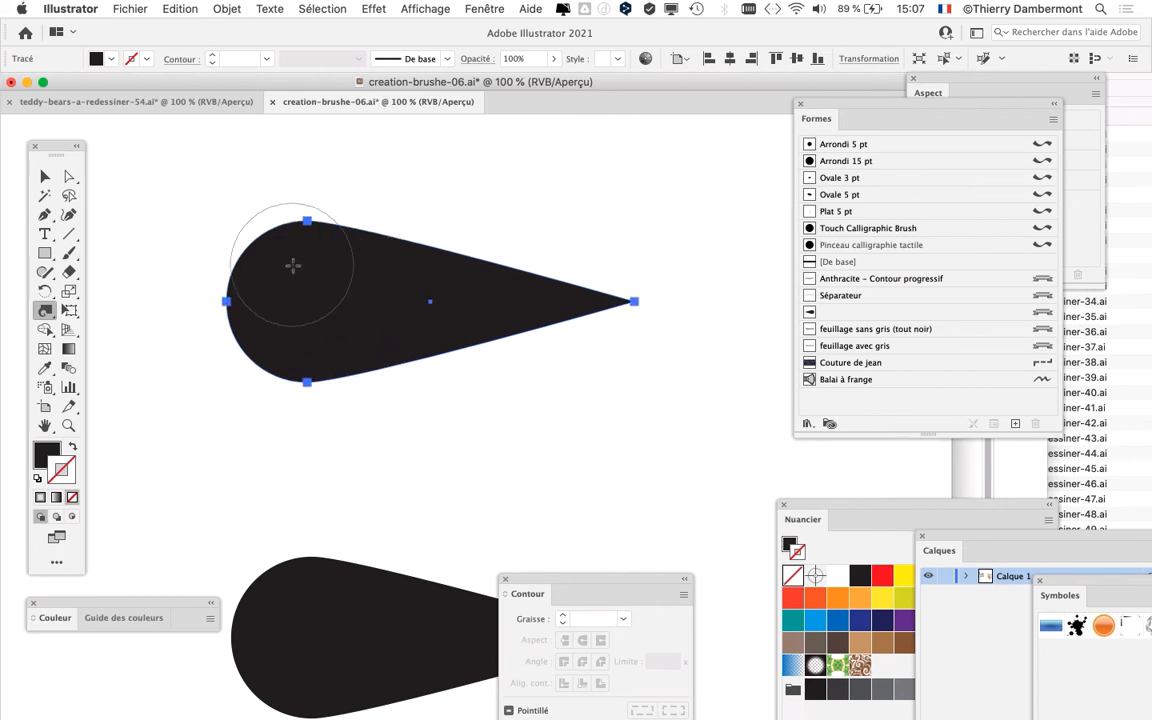
Step: Try twirls on the teardrop copy's rounded end, near its tip and on its lower edge, undoing each one
drag(270, 251, 270, 257)
key(super+z)
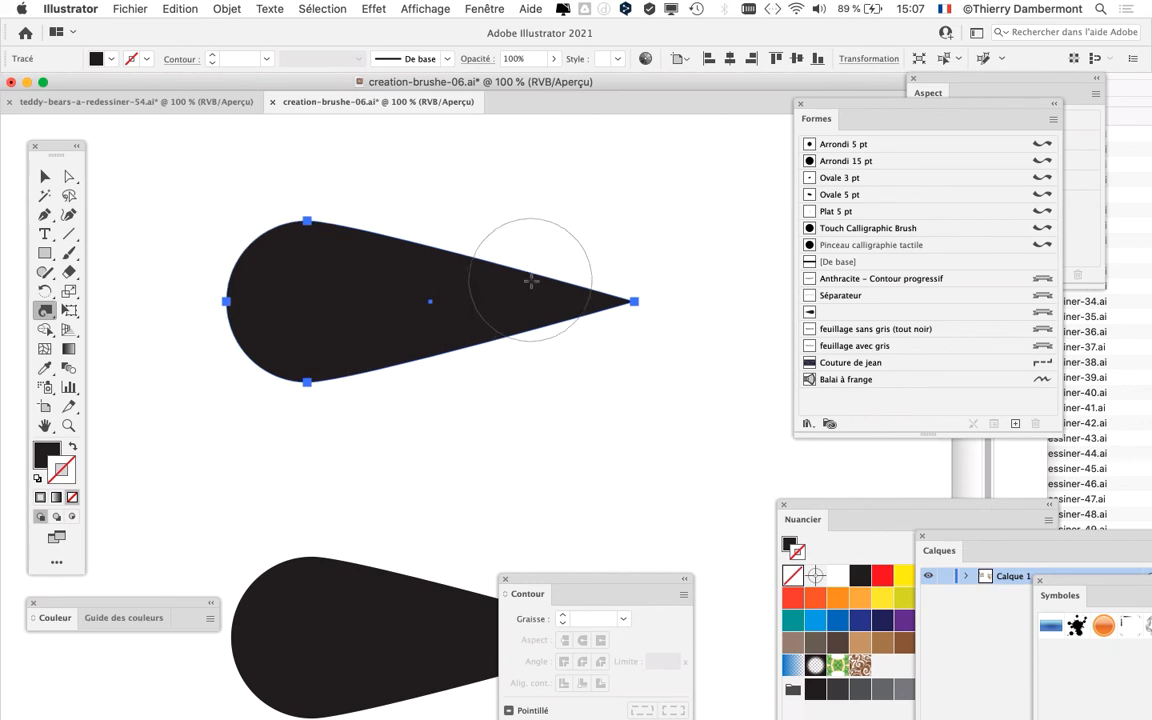
drag(527, 278, 525, 277)
key(super+z)
drag(399, 342, 410, 389)
key(super+z)
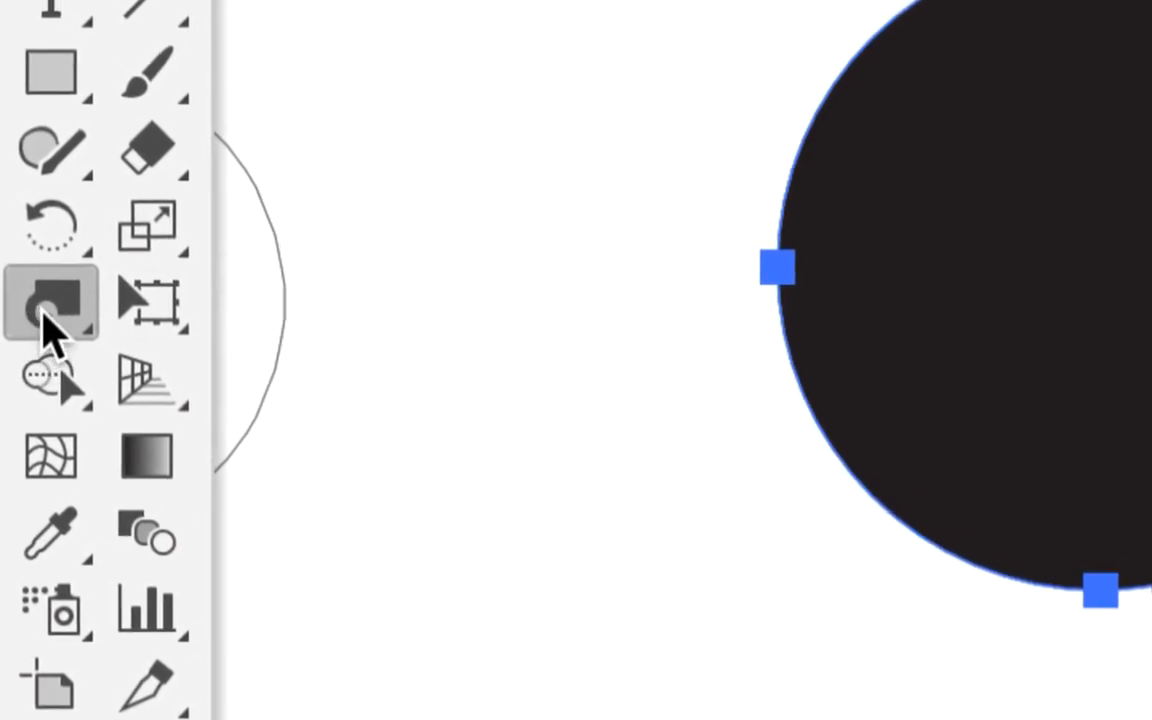
Step: Set the Tourbillon tool's width and height to 20 mm, test a twirl on the teardrop copy's upper edge and undo it
double_click(44, 314)
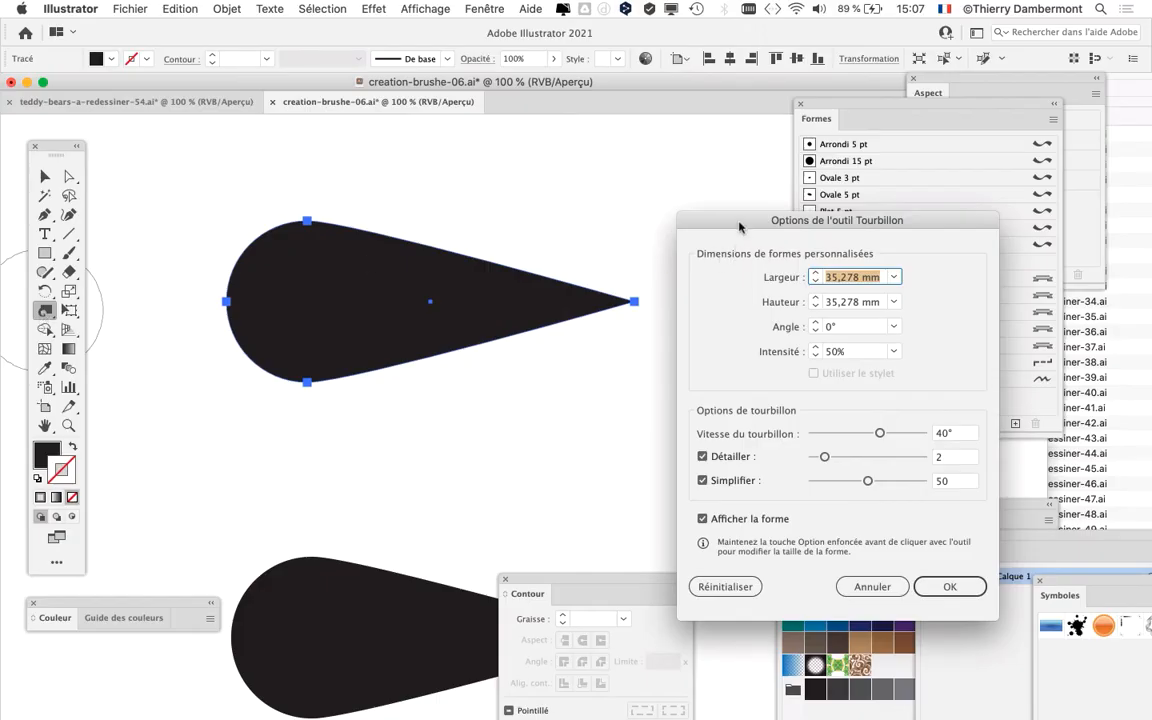
drag(740, 228, 507, 131)
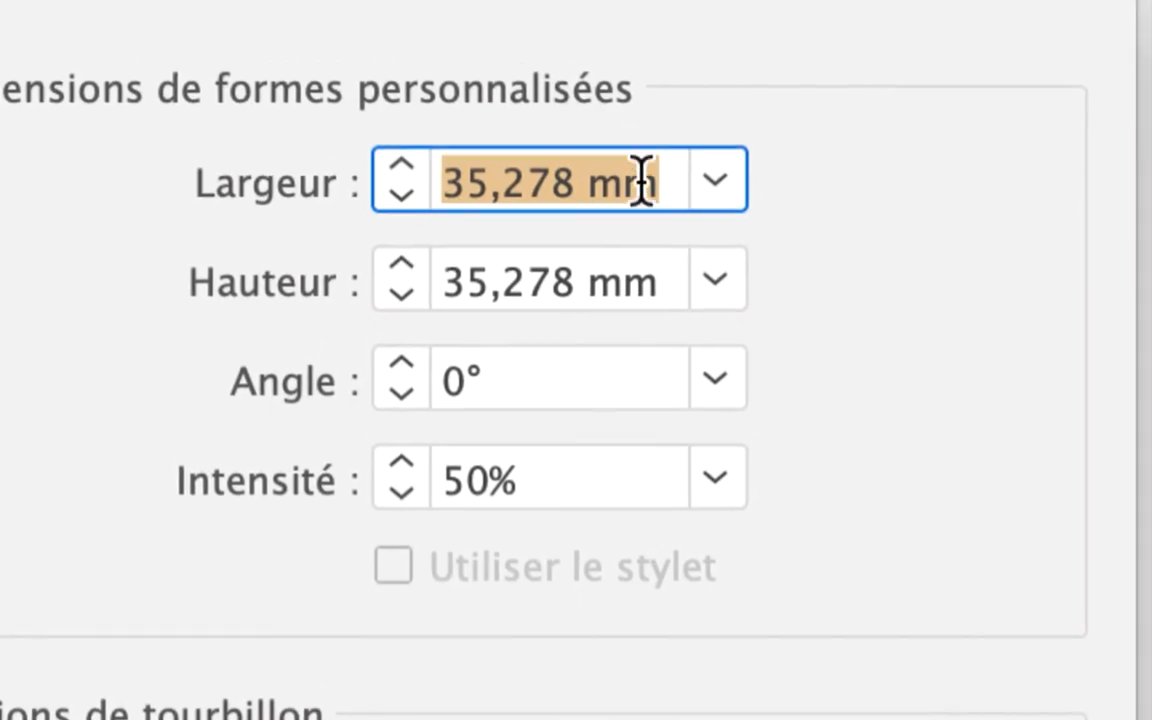
click(645, 182)
drag(632, 185, 455, 178)
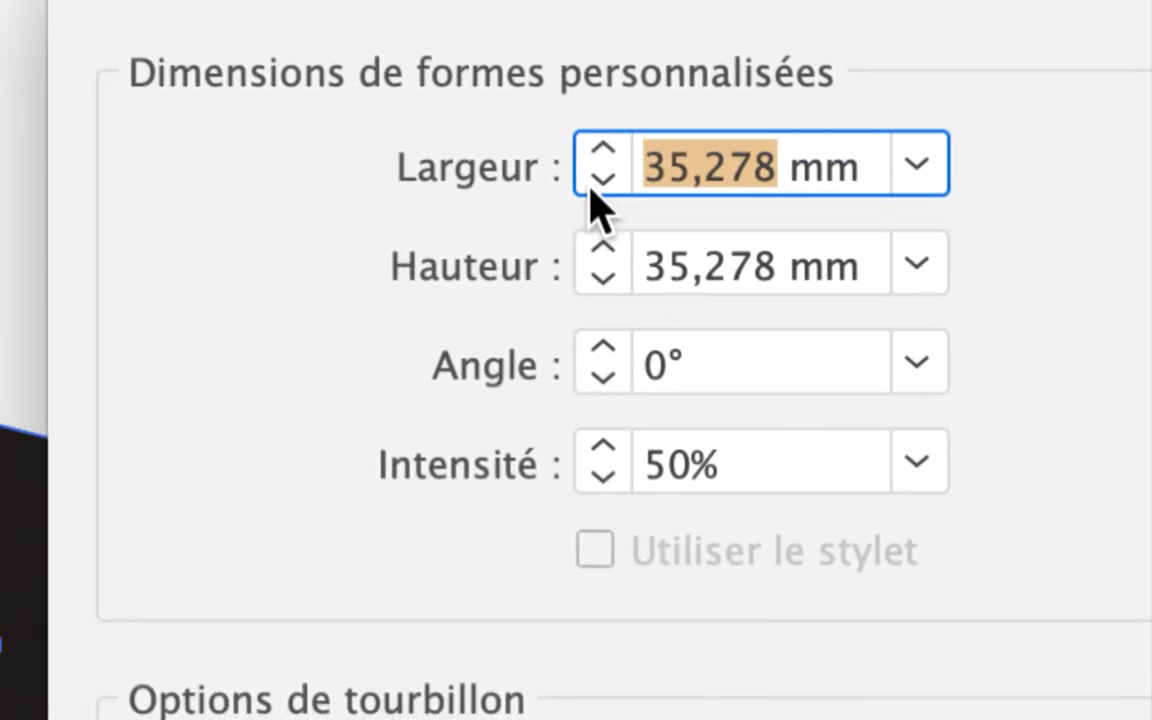
text(20)
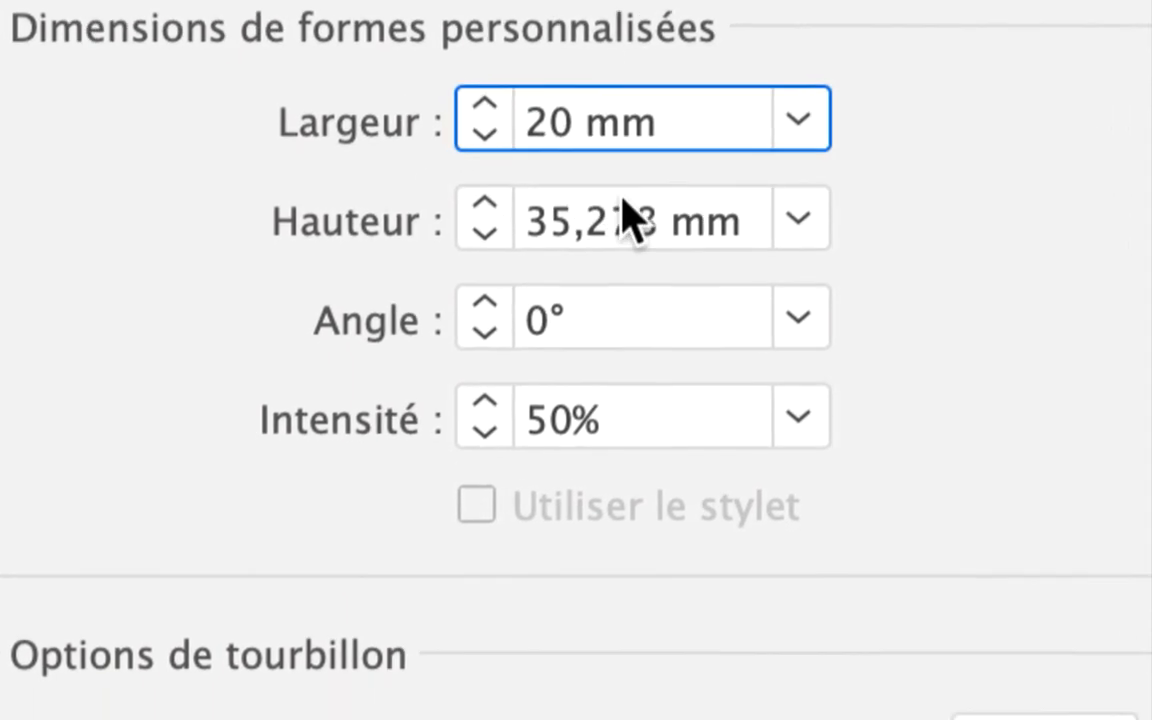
drag(780, 266, 638, 264)
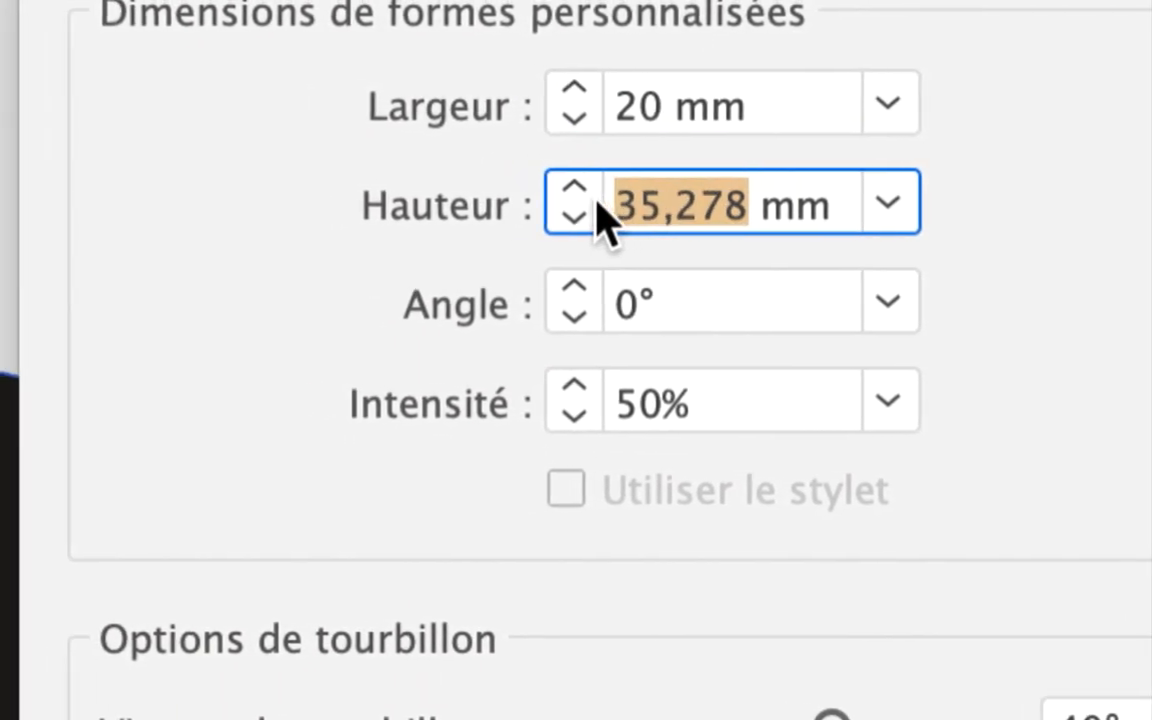
text(20)
key(Tab)
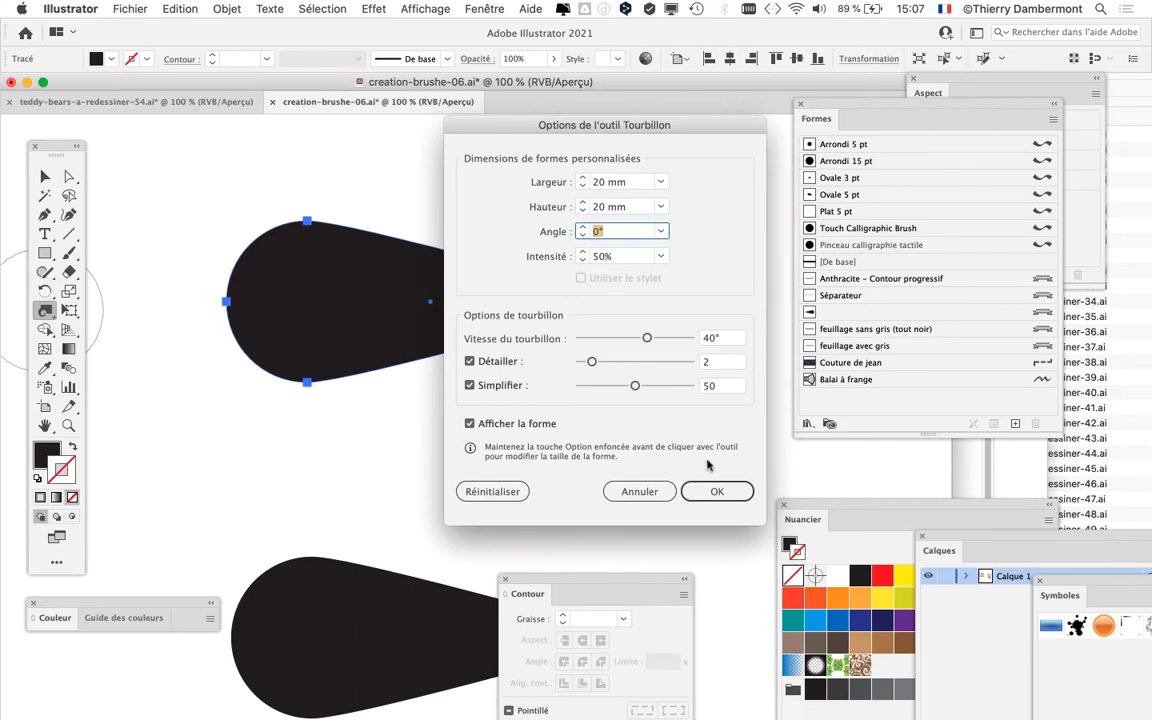
click(712, 488)
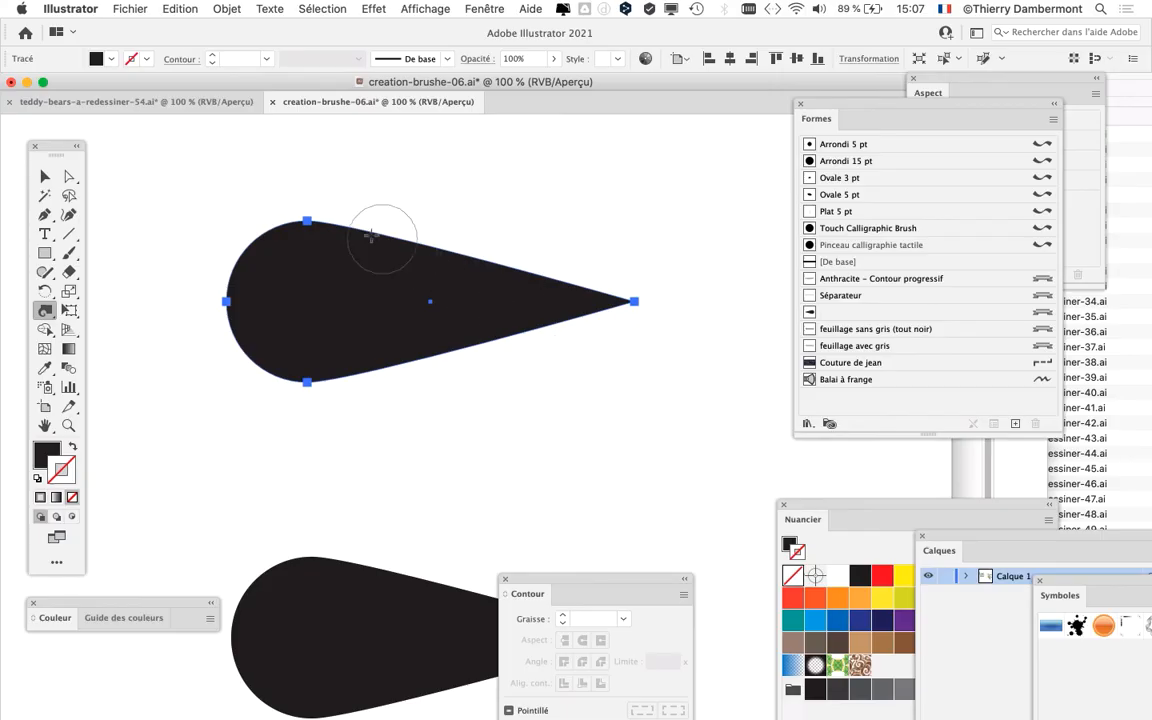
drag(371, 236, 369, 257)
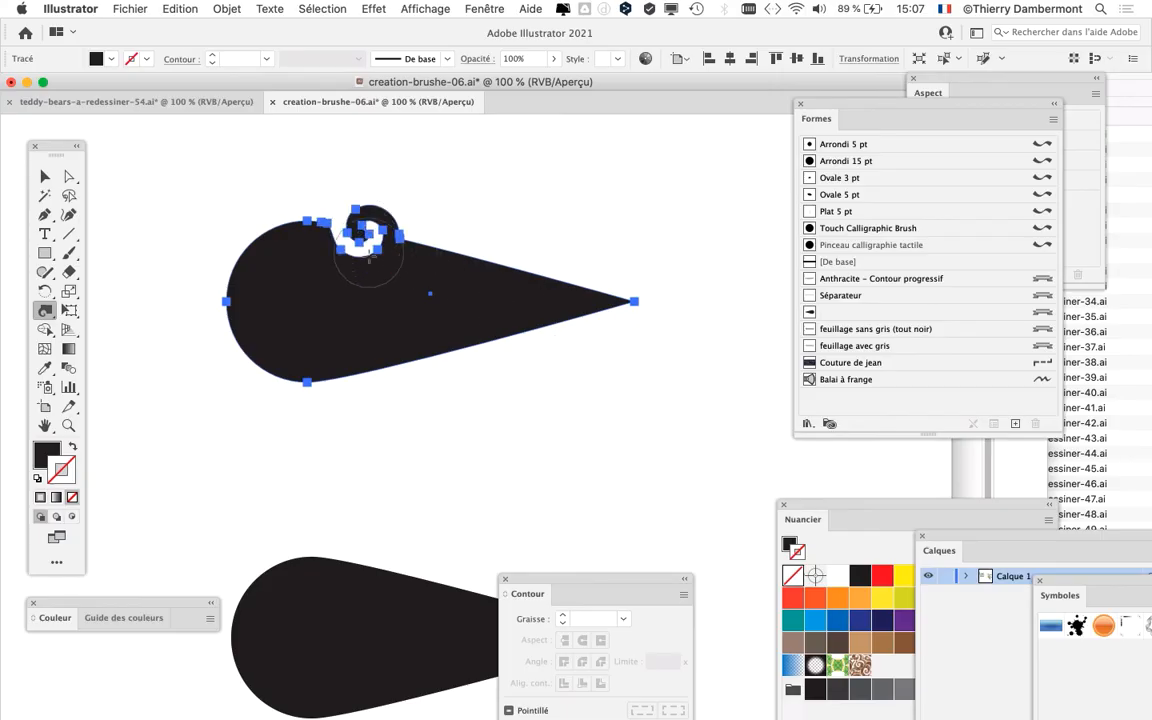
key(super+z)
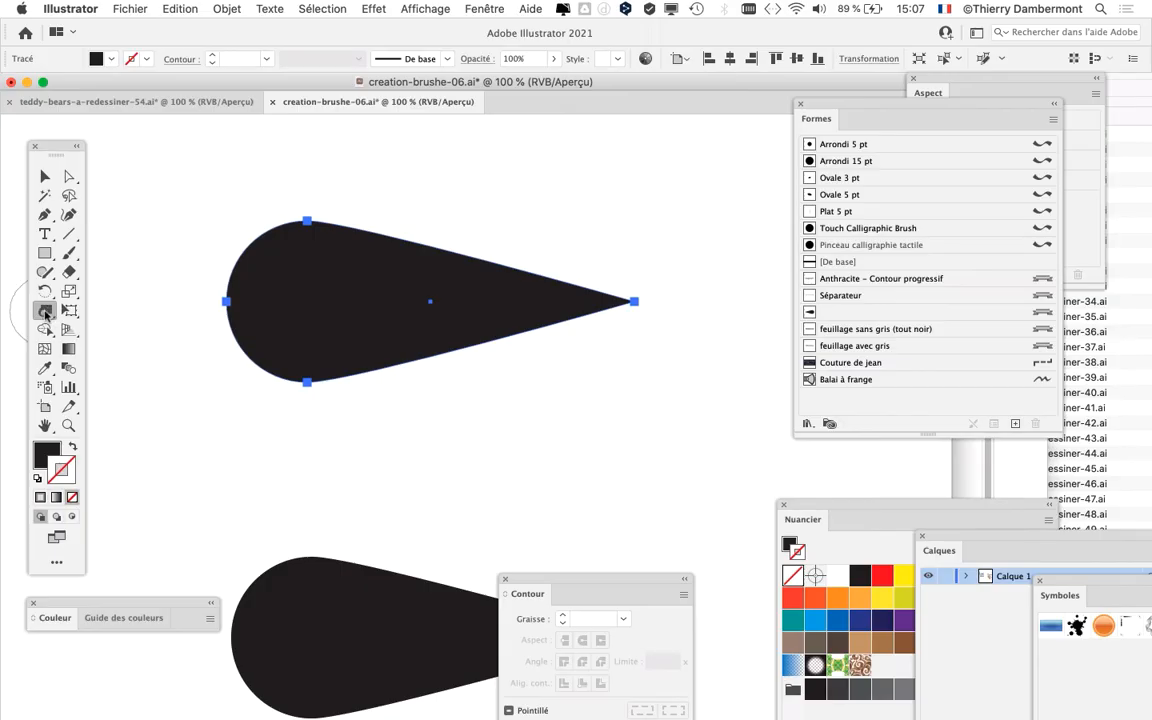
Step: Set the Tourbillon tool's intensity to 15%
double_click(45, 313)
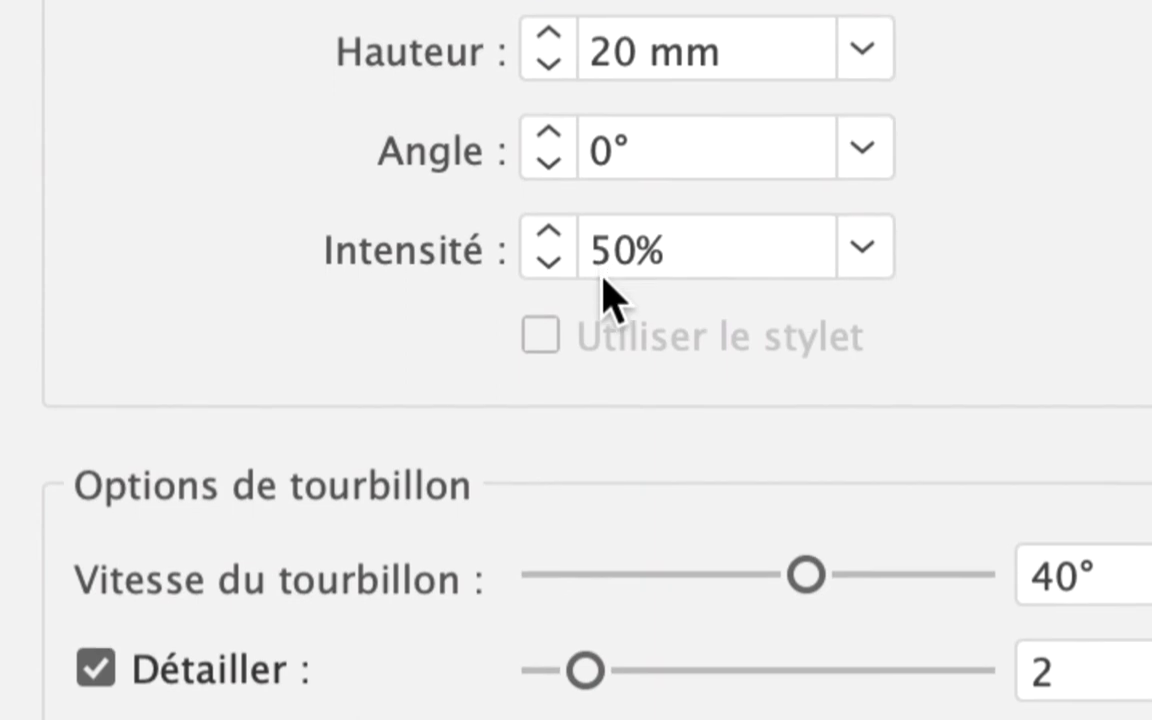
drag(638, 264, 572, 280)
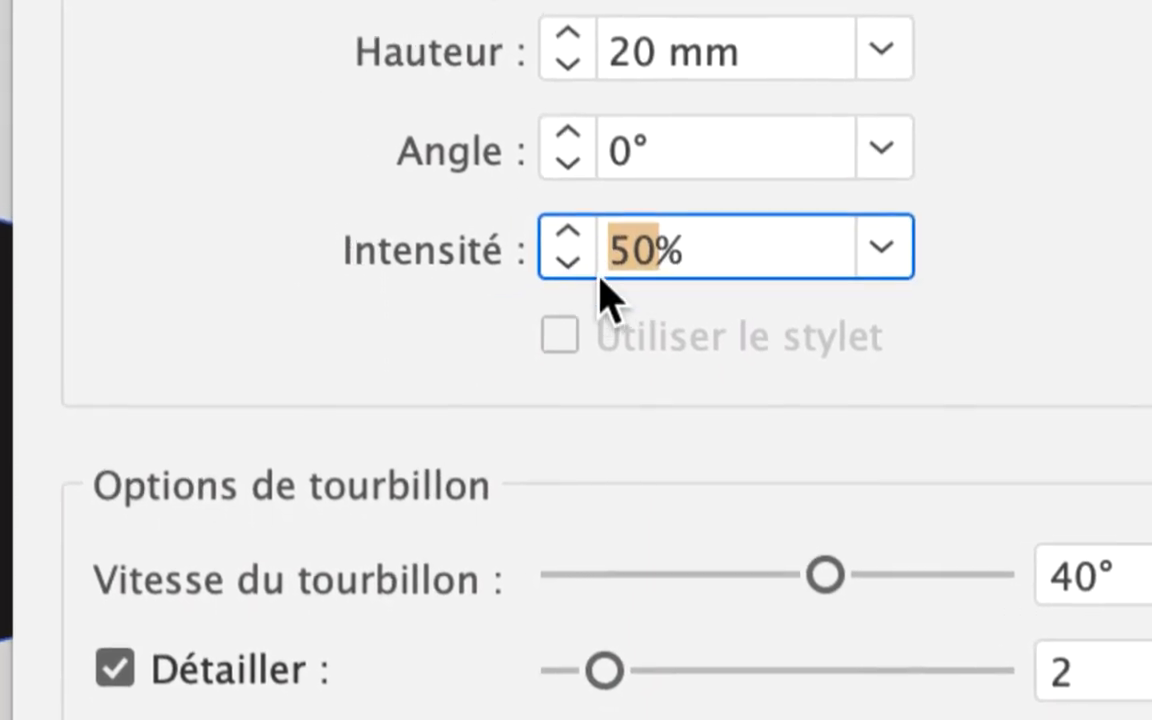
text(15)
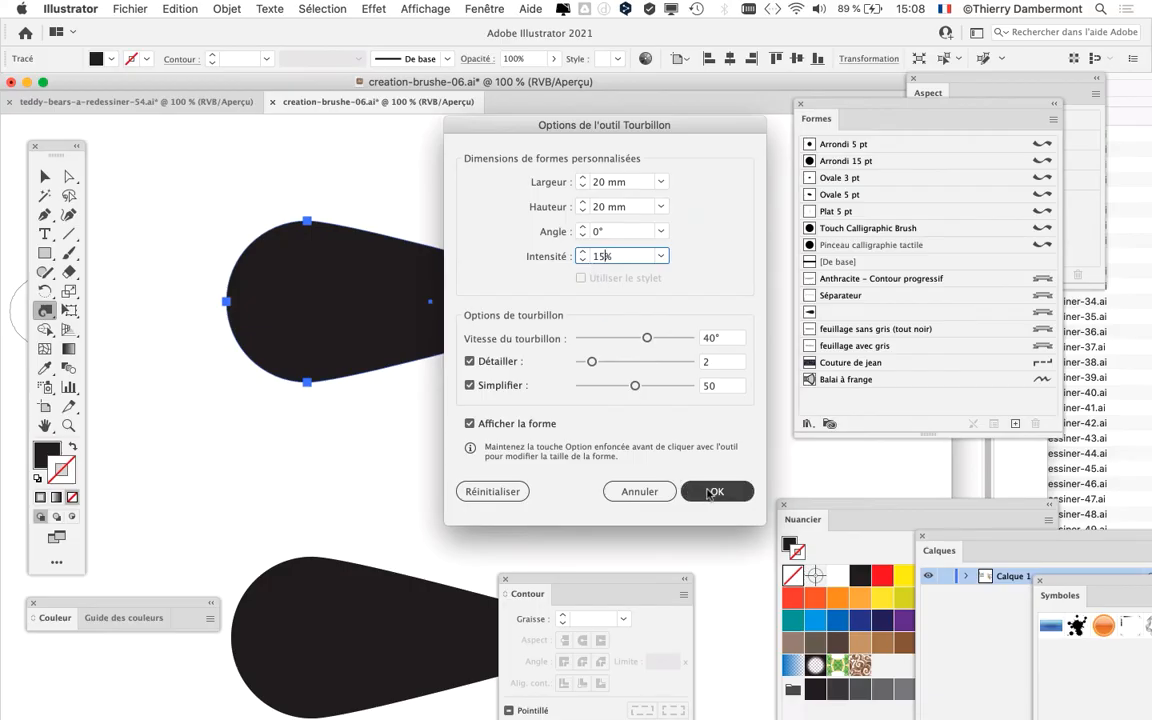
click(699, 491)
Step: Try one twirl on the teardrop copy's upper edge and two around its rounded end, and undo all three
click(353, 237)
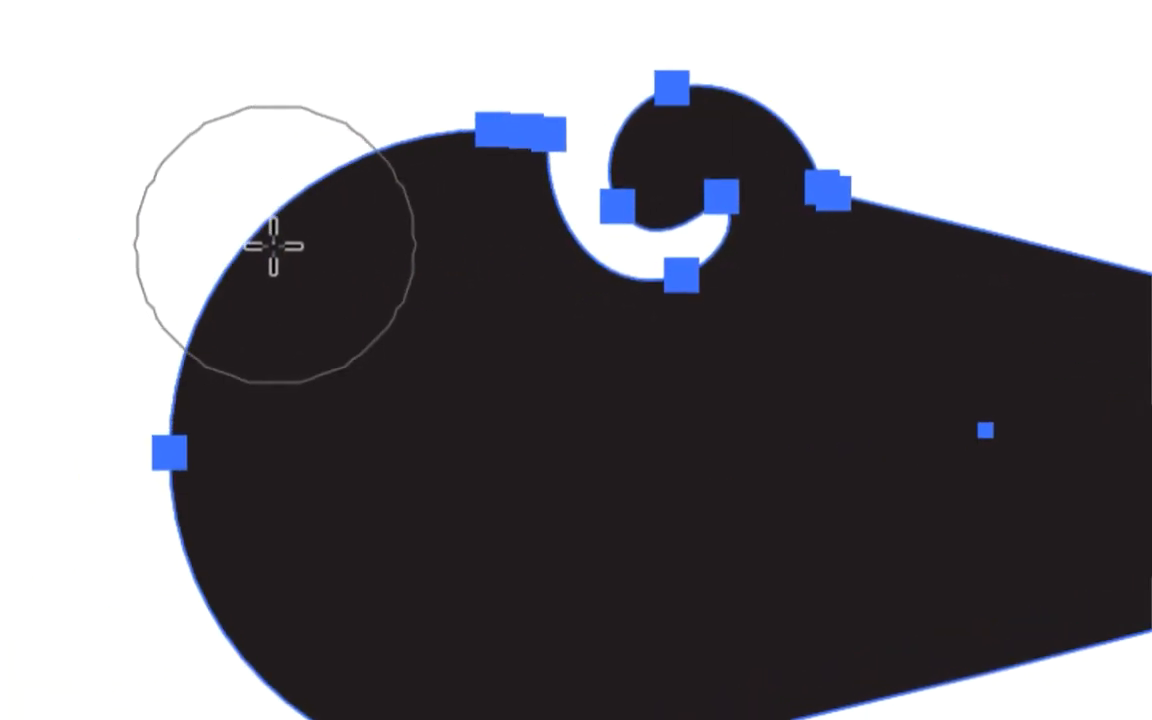
click(273, 245)
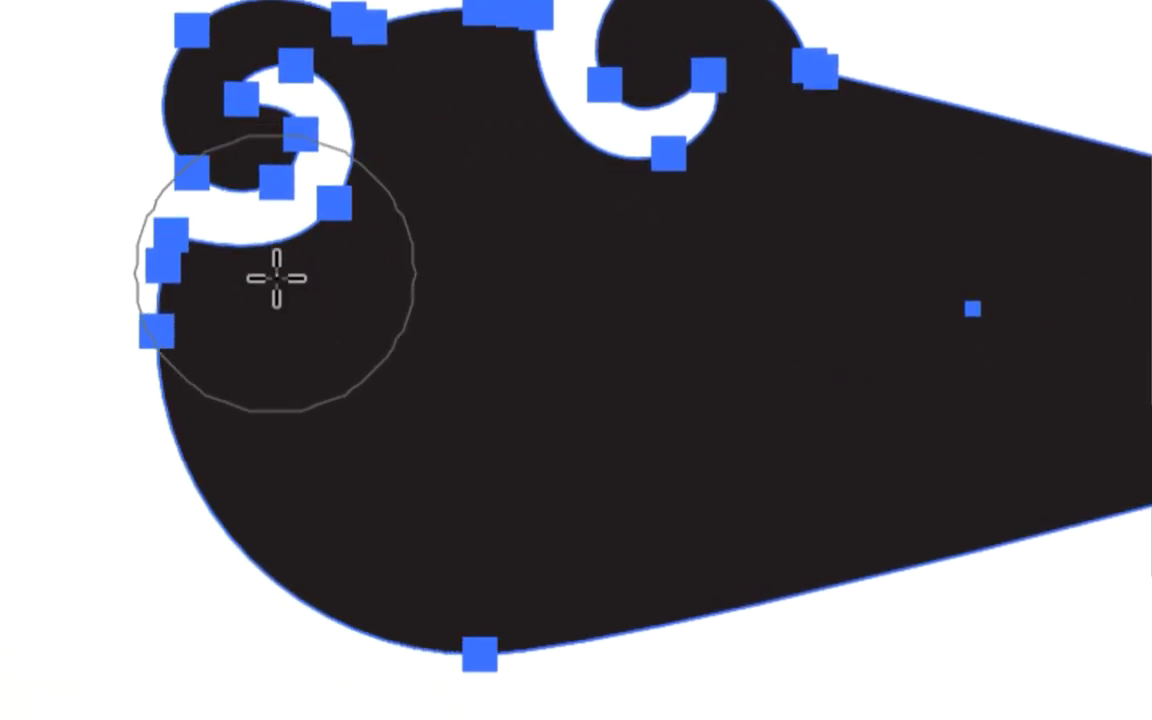
click(265, 319)
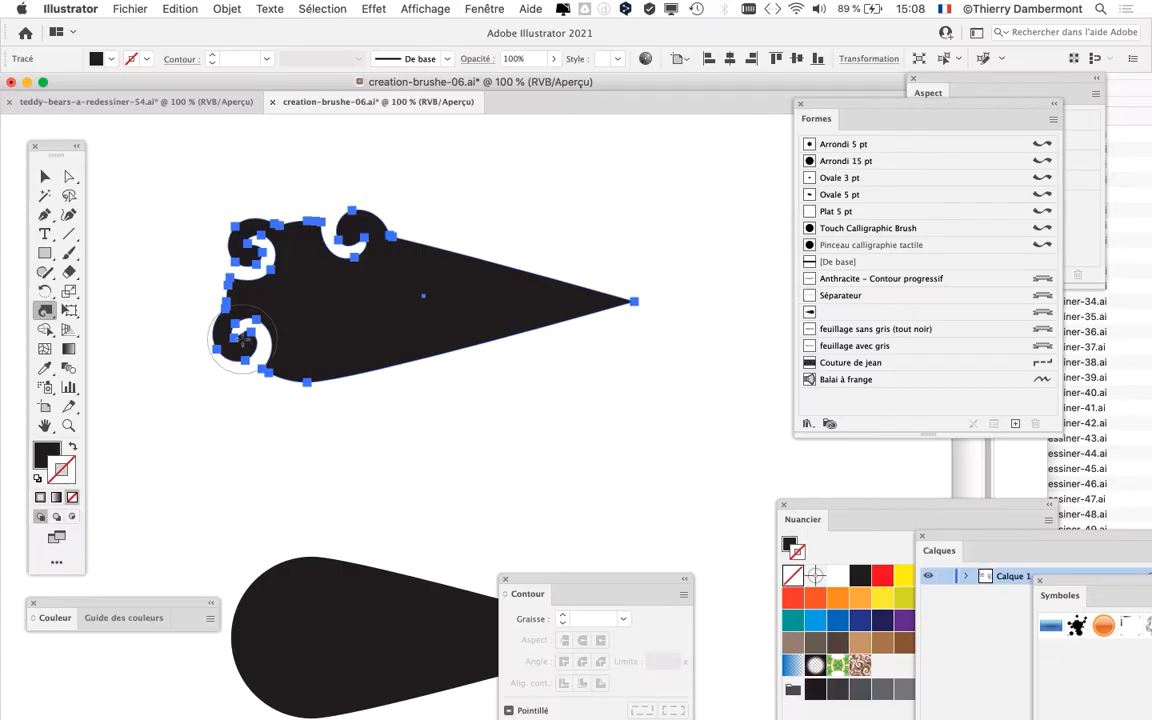
key(super+z)
key(super+z)
key(super+z)
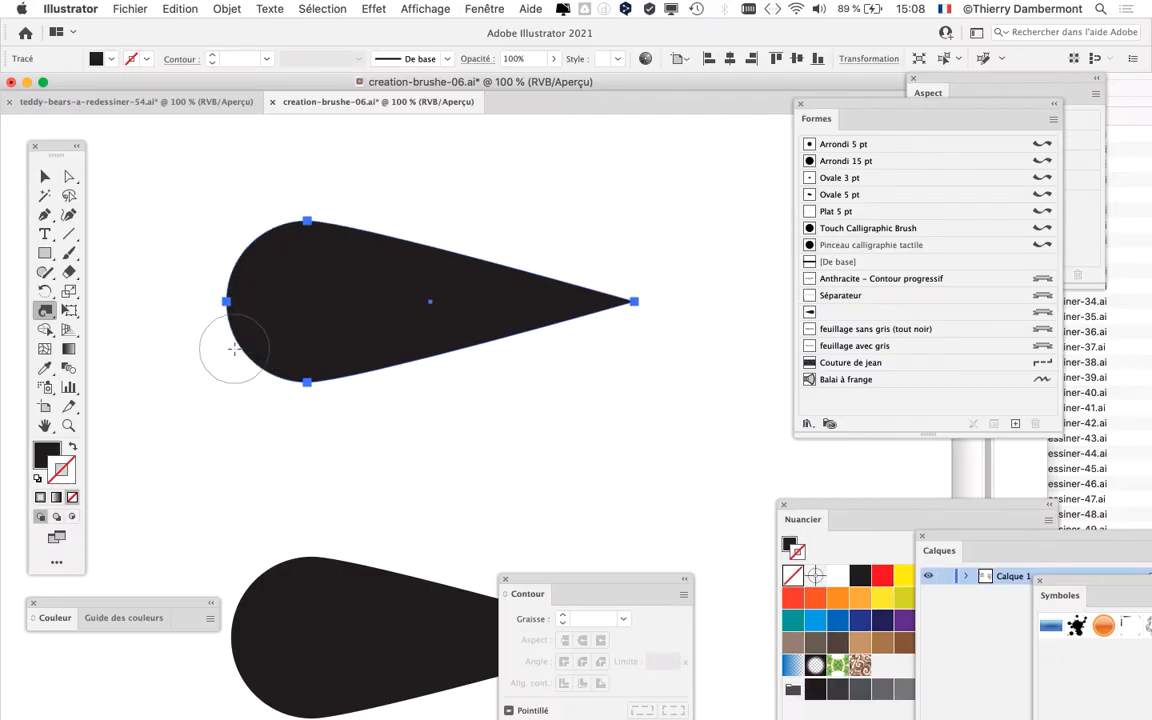
Step: Set the twirl rate to -42° and add two reversed twirls along the teardrop copy's upper edge
double_click(44, 313)
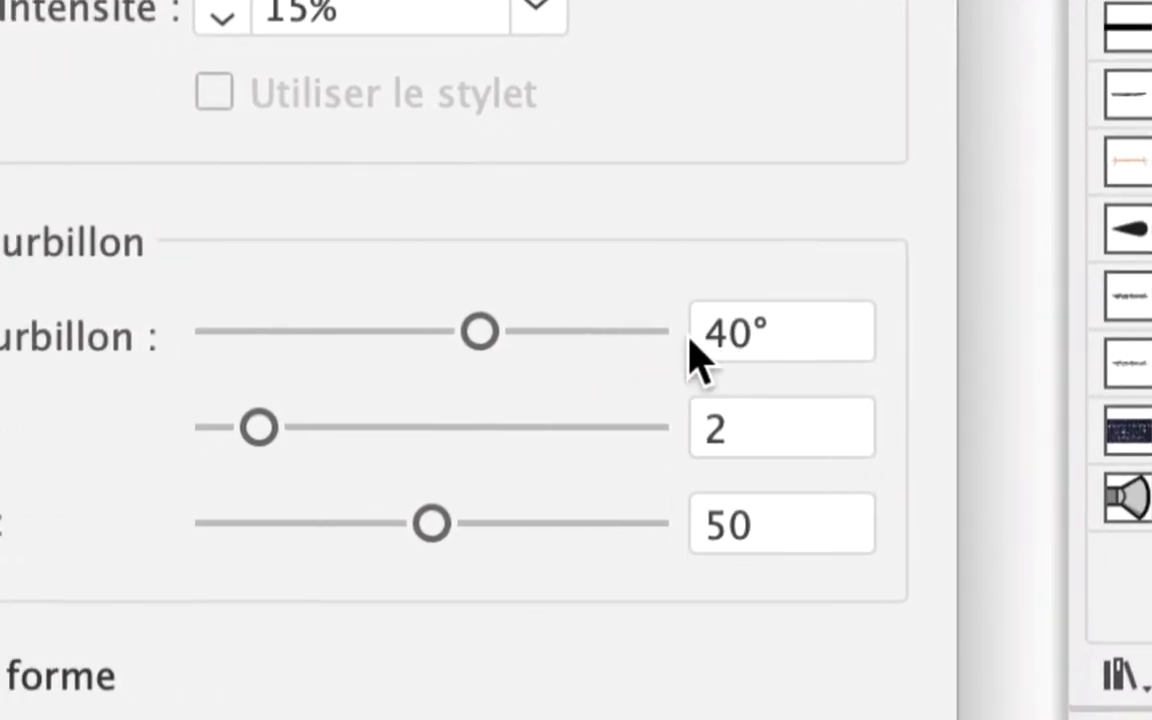
drag(479, 331, 458, 331)
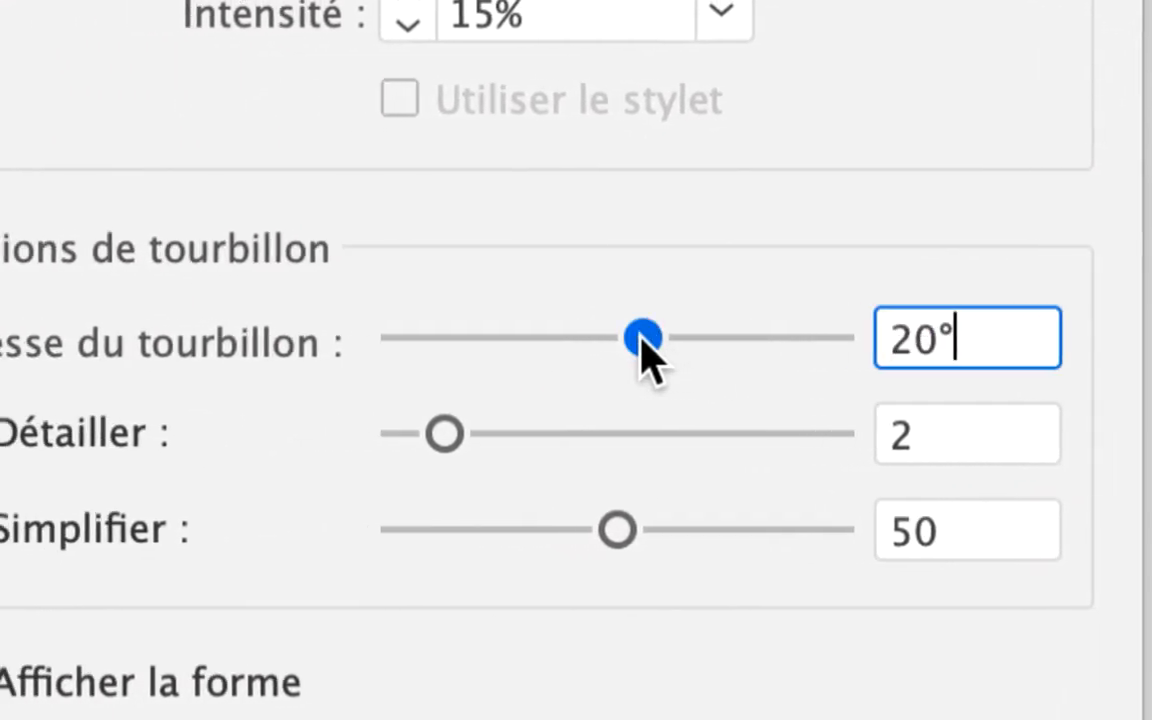
mouse_move(641, 338)
mouse_down()
mouse_move(633, 329)
mouse_move(628, 340)
mouse_up()
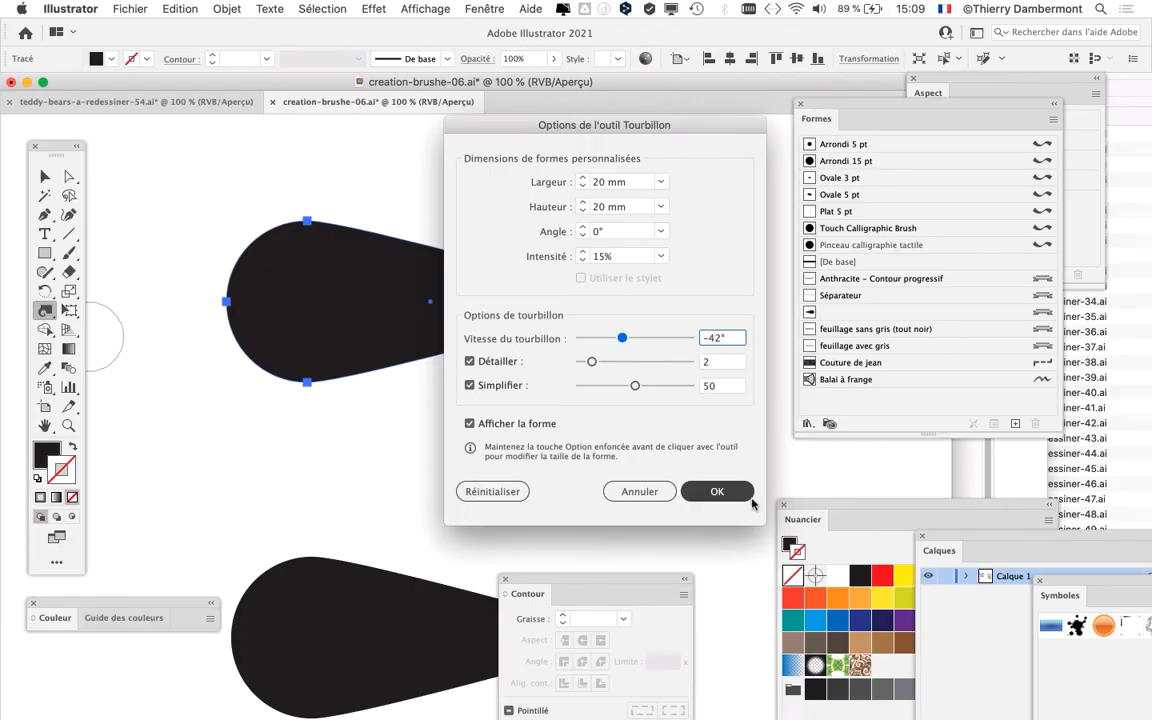
click(712, 490)
click(343, 228)
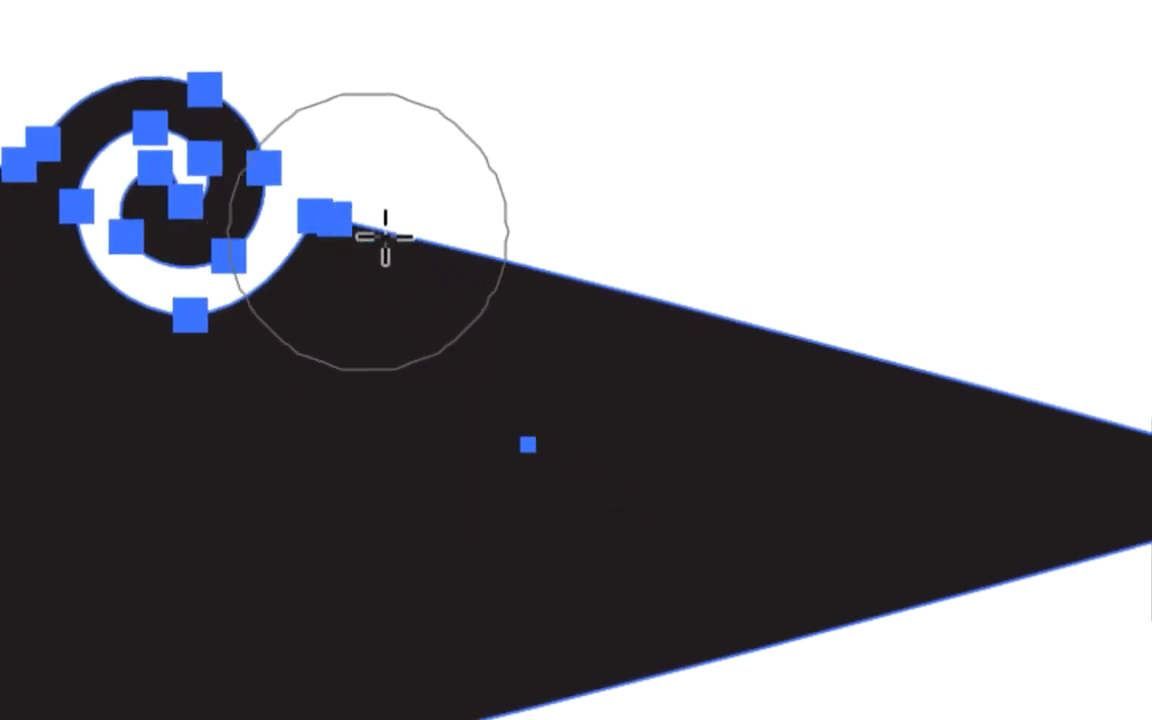
click(418, 245)
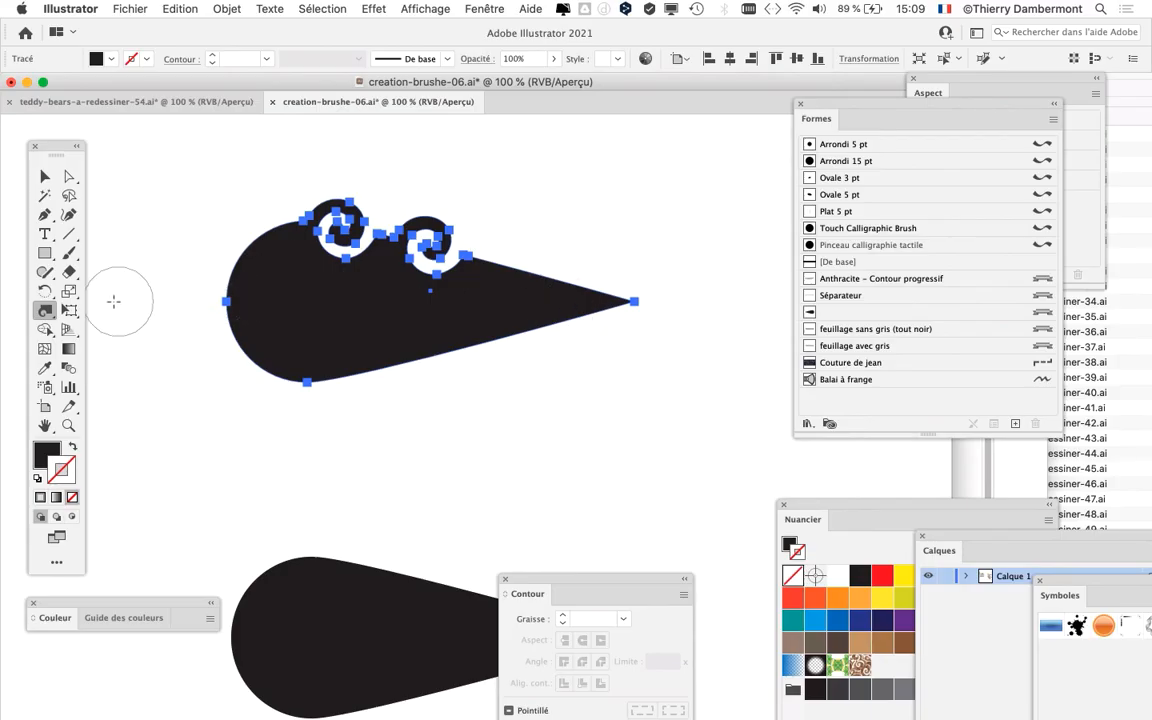
Step: Set the Tourbillon tool's twirl rate to 40° and add two twirls along the teardrop copy's lower edge
double_click(44, 314)
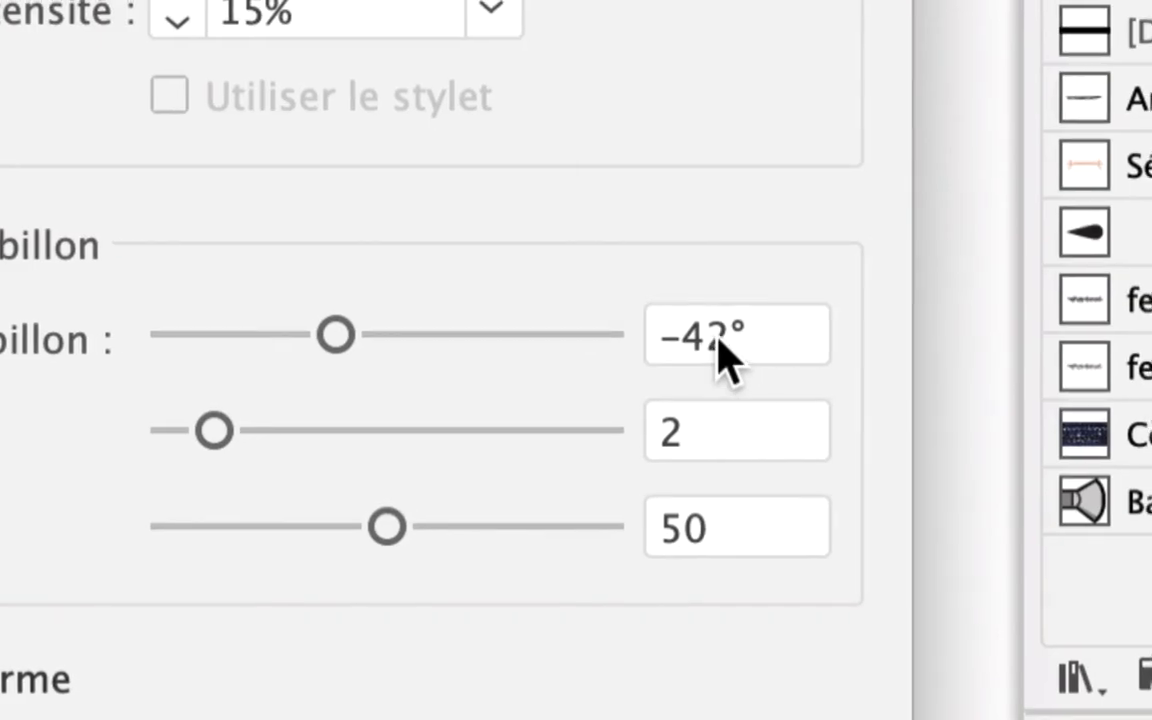
drag(717, 338, 703, 337)
text(40)
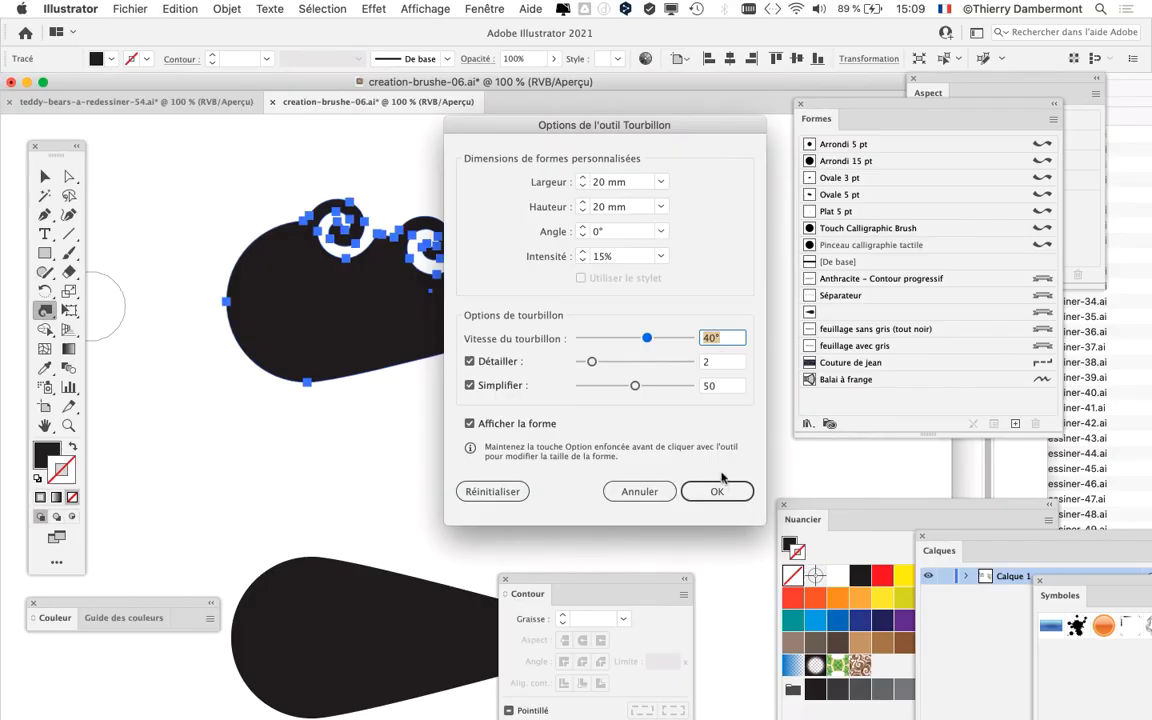
click(718, 490)
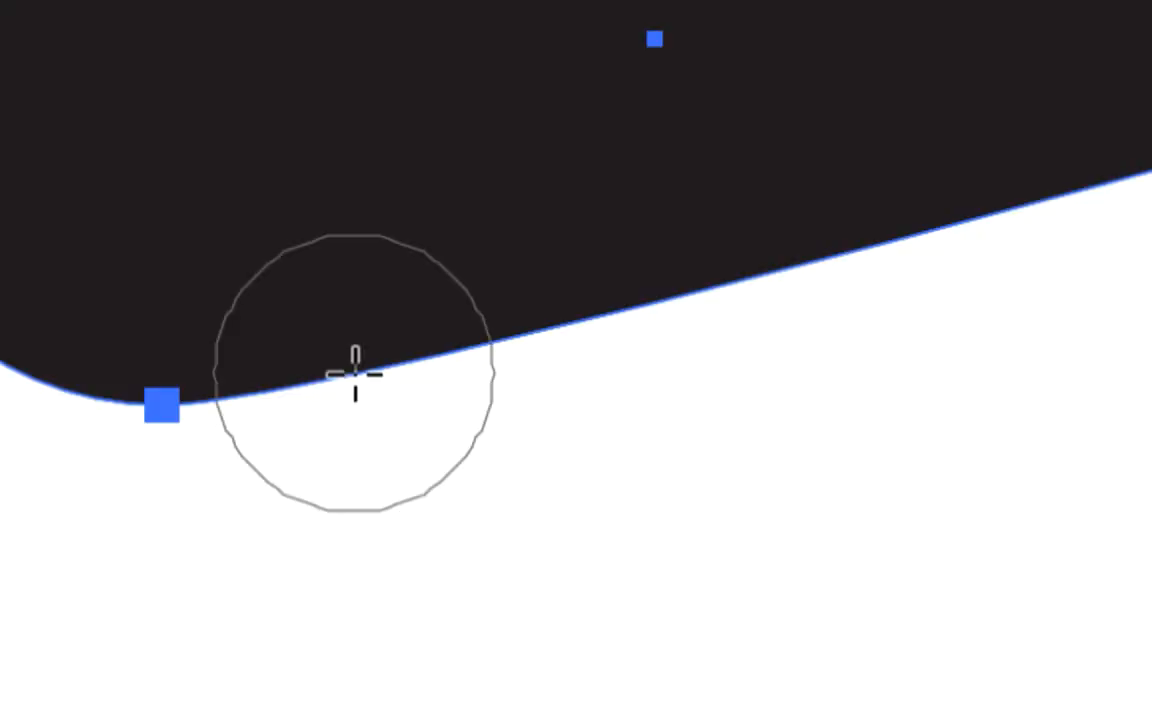
drag(355, 373, 355, 373)
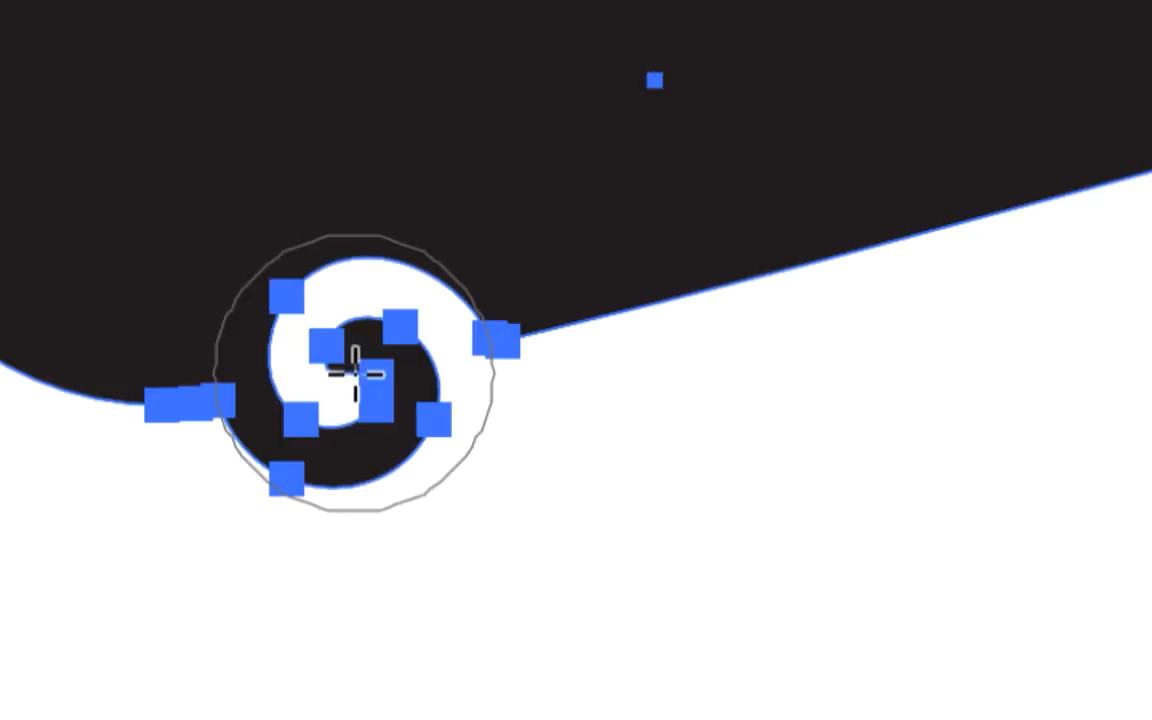
drag(443, 355, 443, 355)
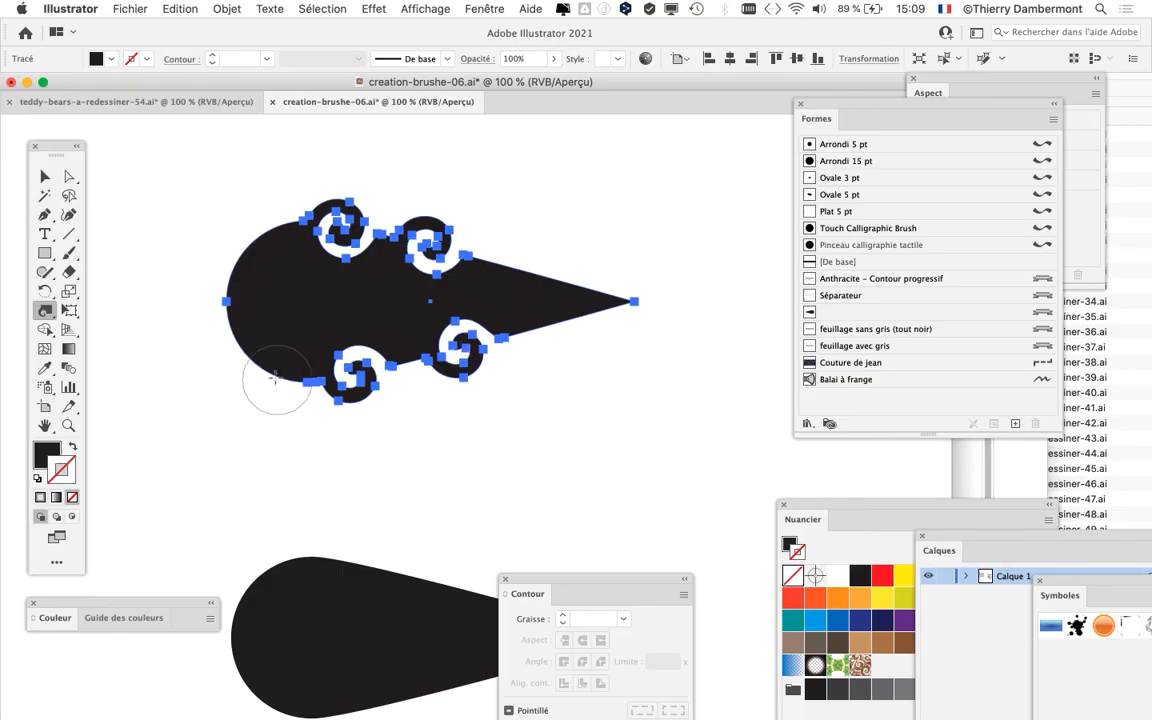
Step: Add three twirls around the teardrop copy's rounded end and one on its upper edge near the tip
drag(265, 370, 265, 370)
drag(226, 290, 226, 290)
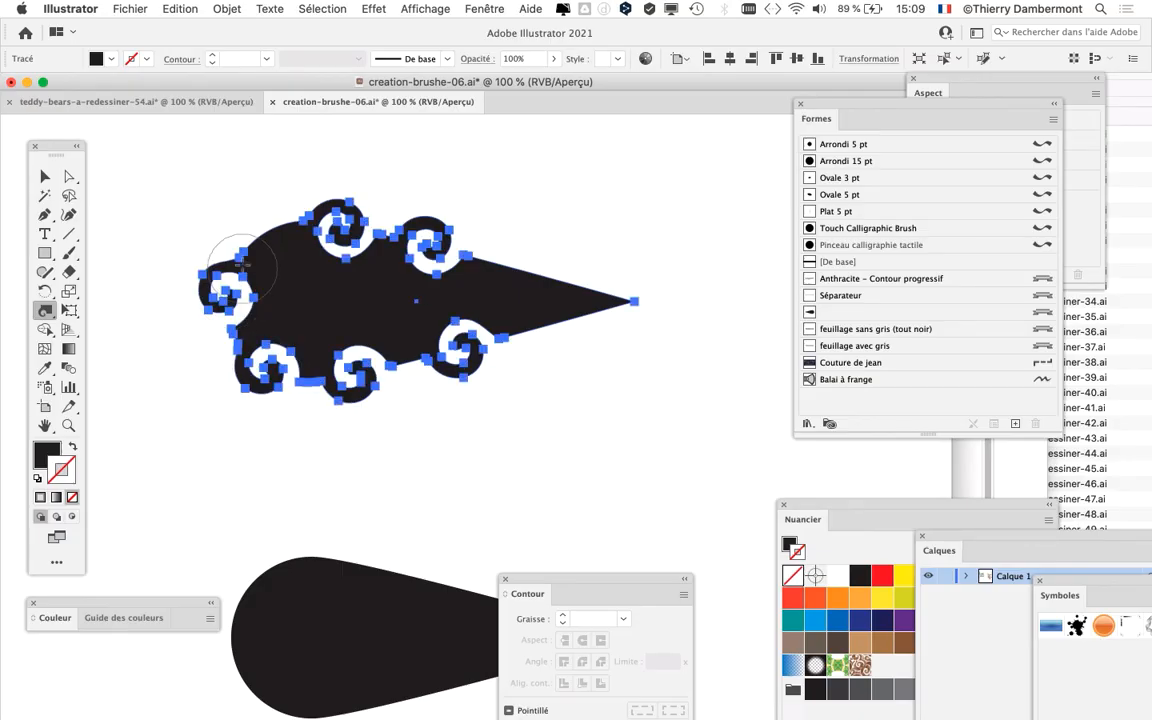
drag(256, 237, 263, 231)
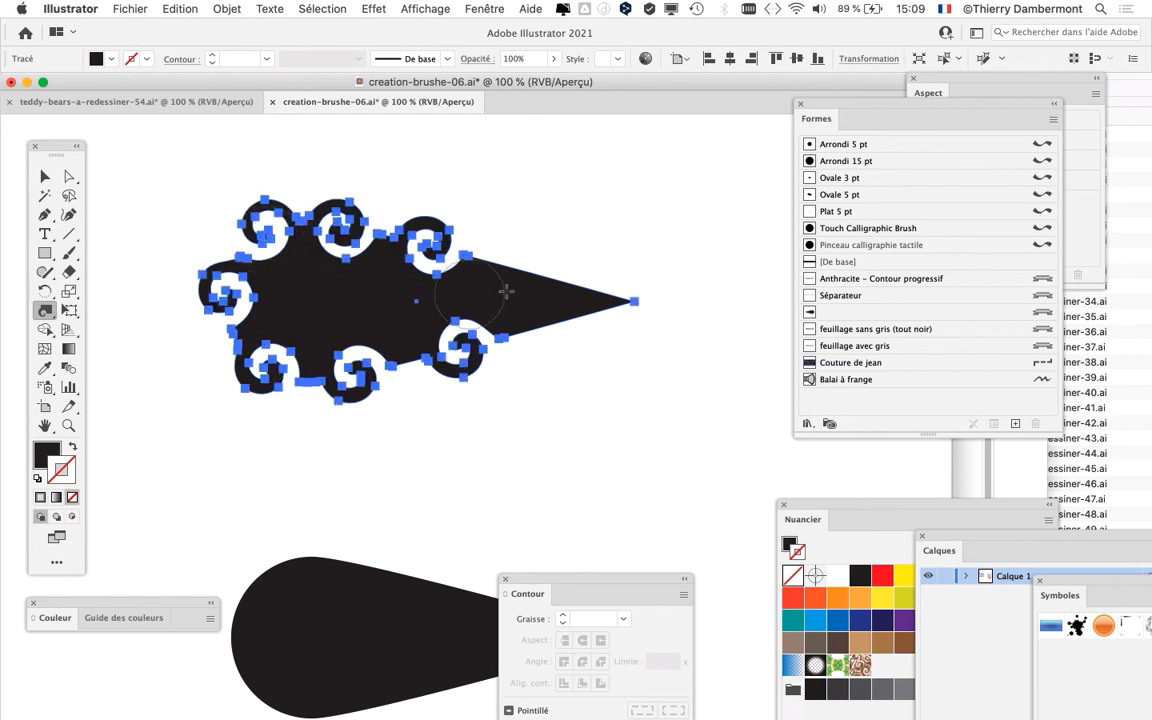
drag(514, 260, 518, 262)
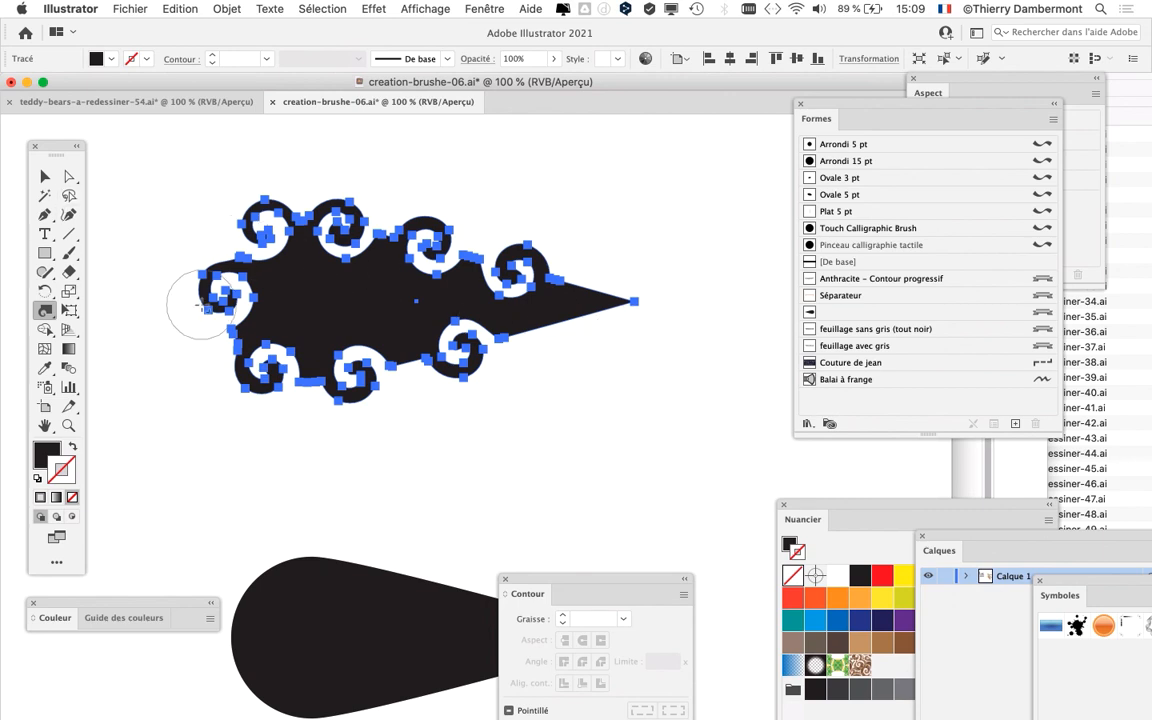
Step: Look over the curled teardrop, the individual teardrop brush strokes and the two foliage strips on the artboard
scroll(205, 305, down, 1)
scroll(200, 305, down, 2)
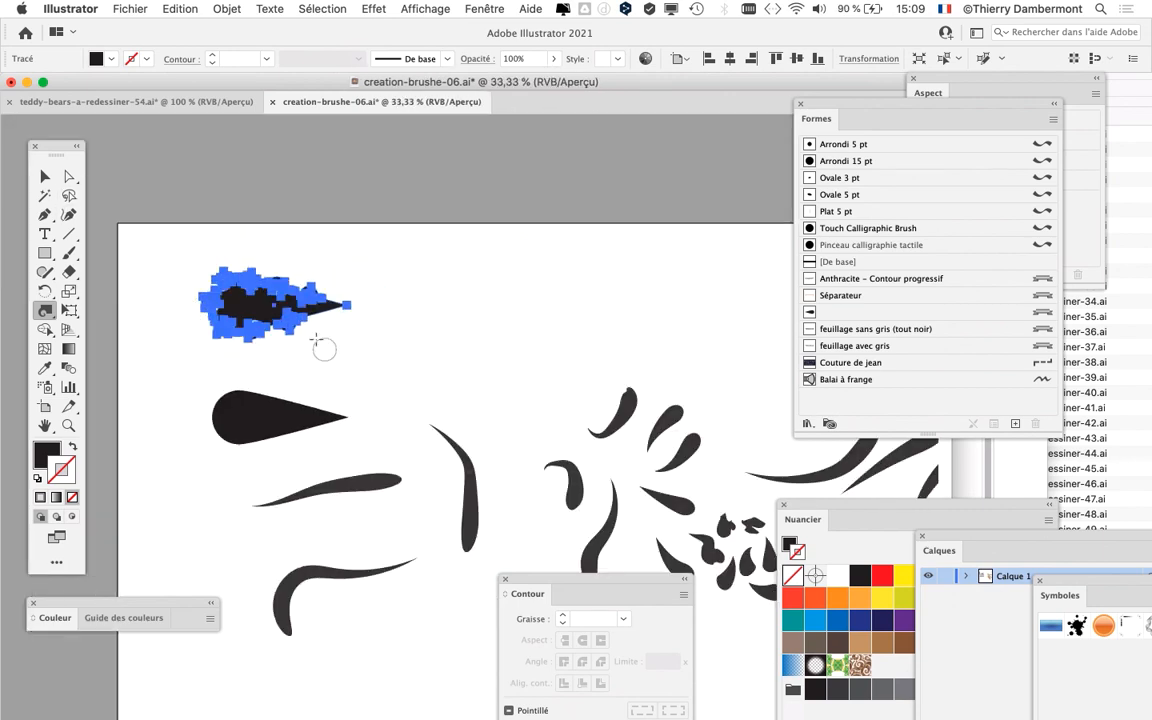
scroll(320, 345, up, 4)
scroll(270, 303, down, 2)
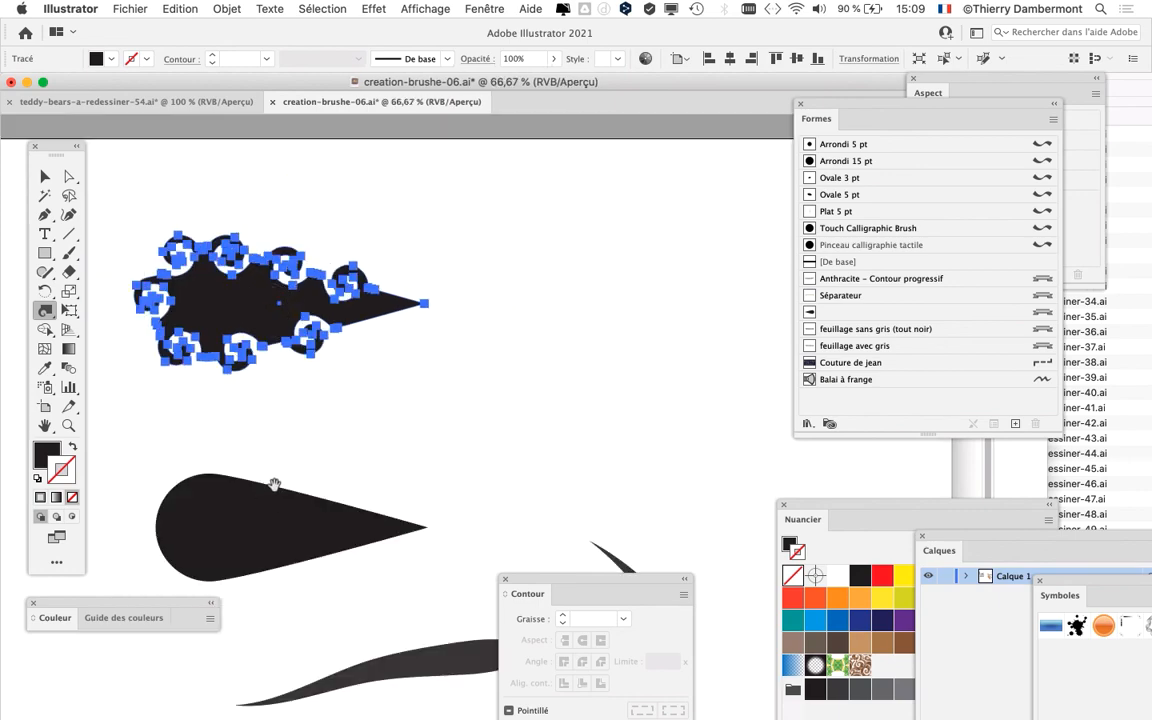
drag(274, 484, 289, 326)
scroll(462, 467, down, 1)
drag(463, 517, 382, 216)
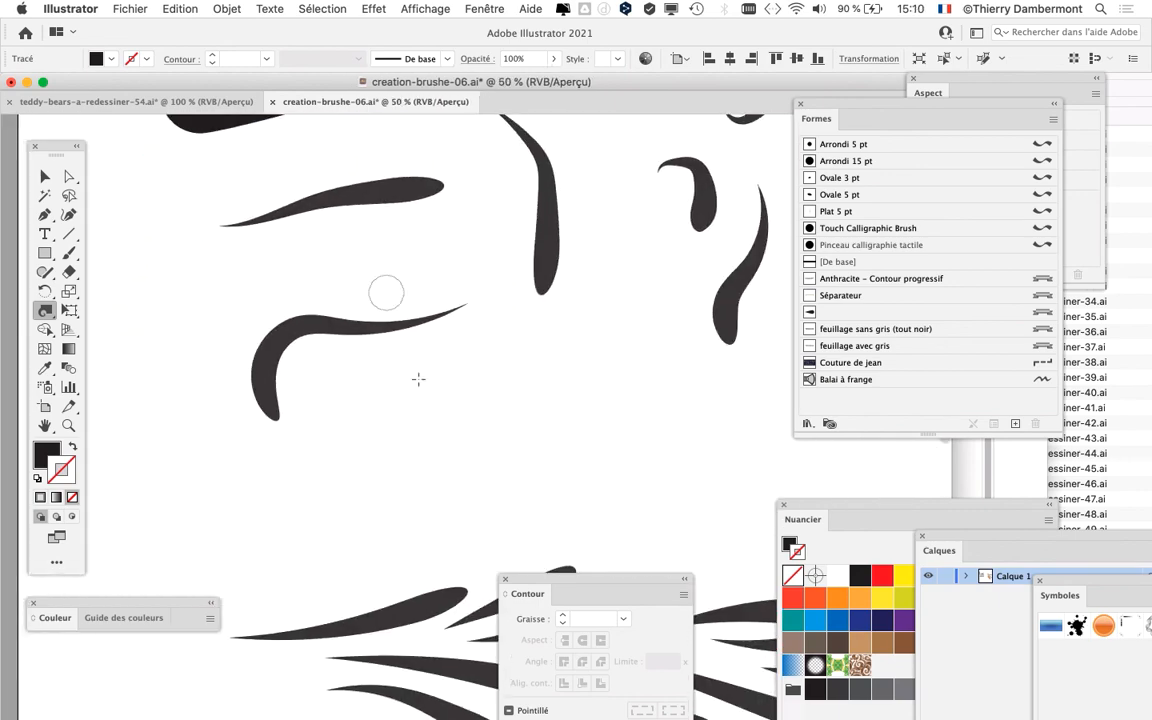
scroll(475, 467, down, 2)
drag(465, 473, 196, 213)
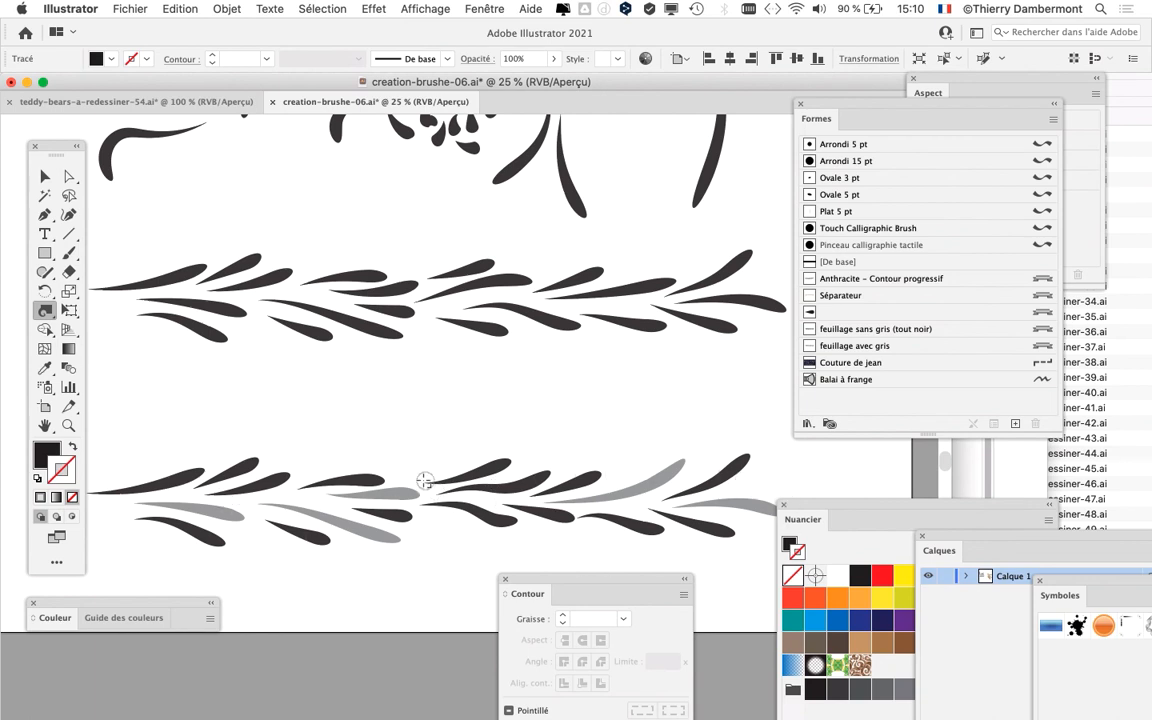
scroll(424, 481, down, 1)
scroll(343, 204, up, 1)
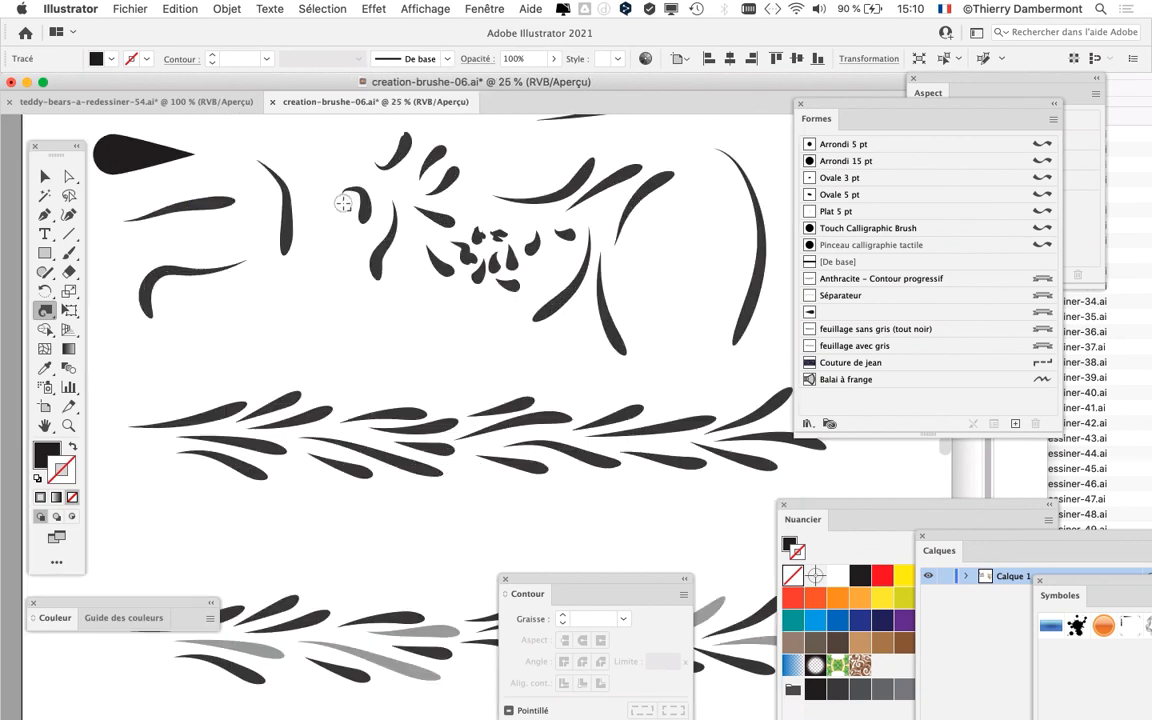
drag(283, 241, 352, 368)
Step: Deselect the curled teardrop to inspect its outline, and reselect it with the Formes brush list placed closer to it
click(47, 176)
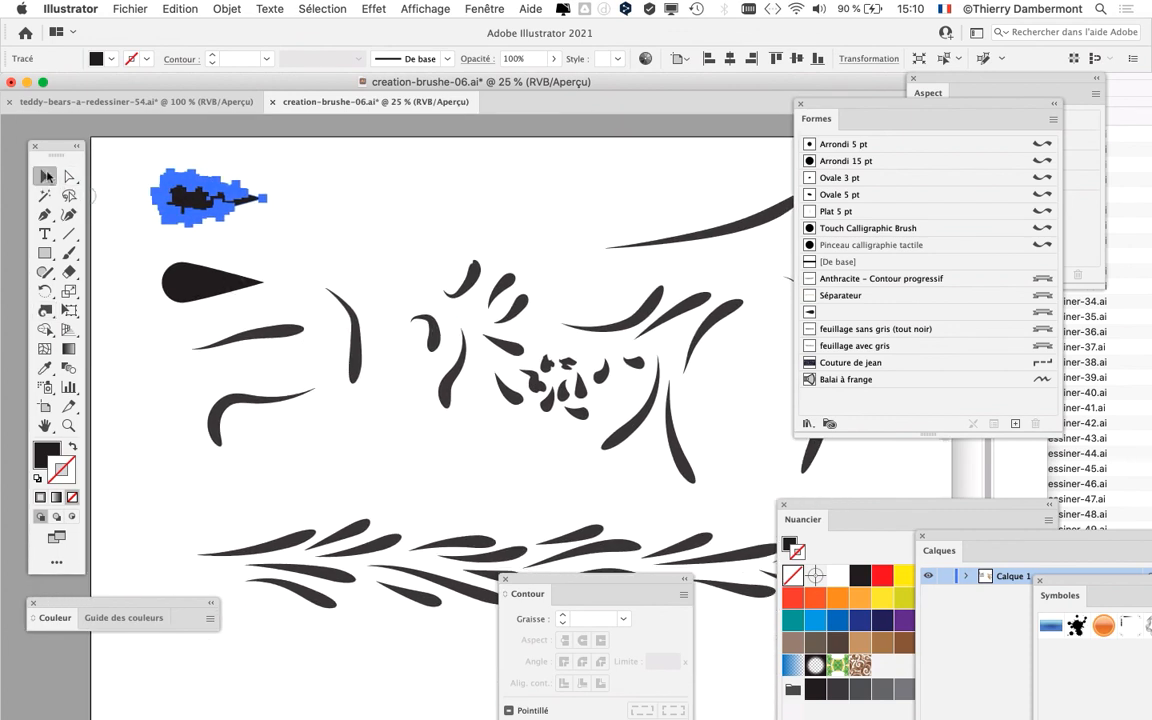
click(315, 235)
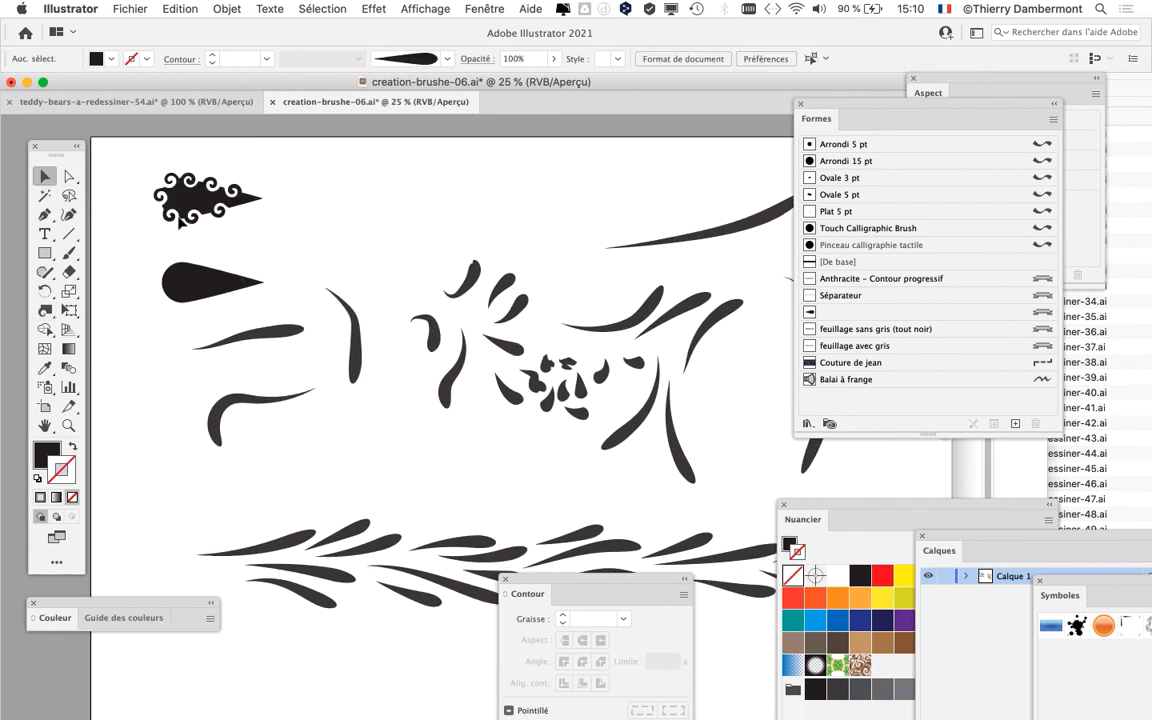
scroll(178, 200, up, 3)
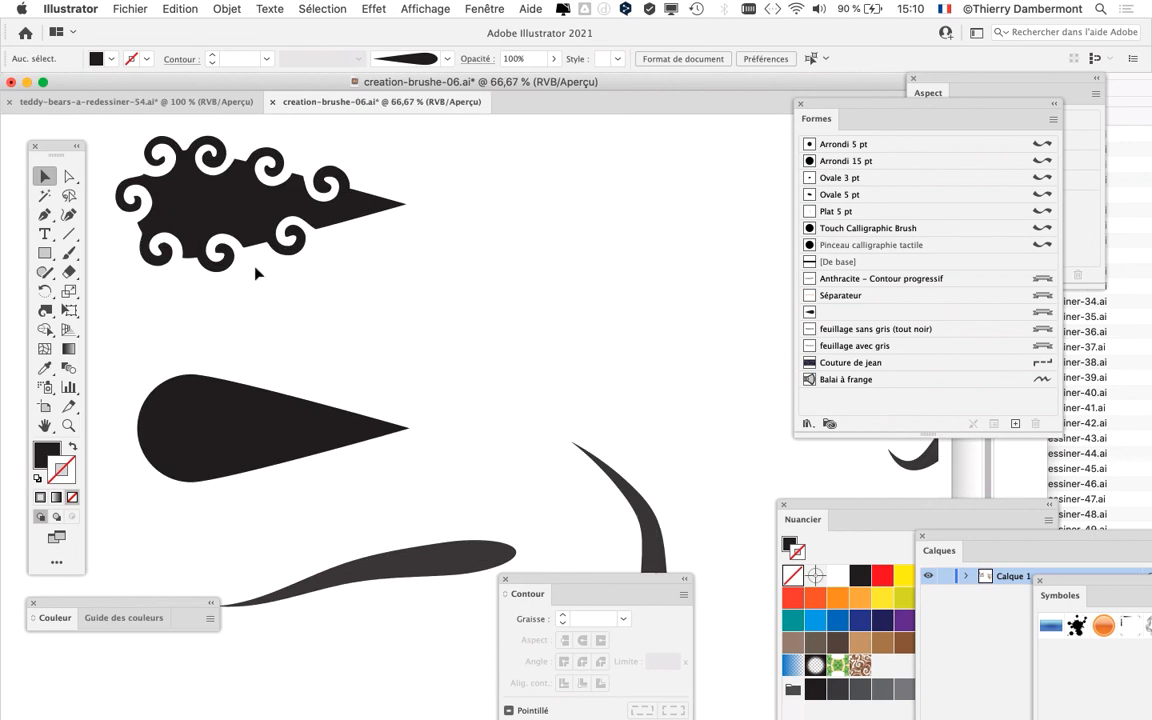
click(217, 203)
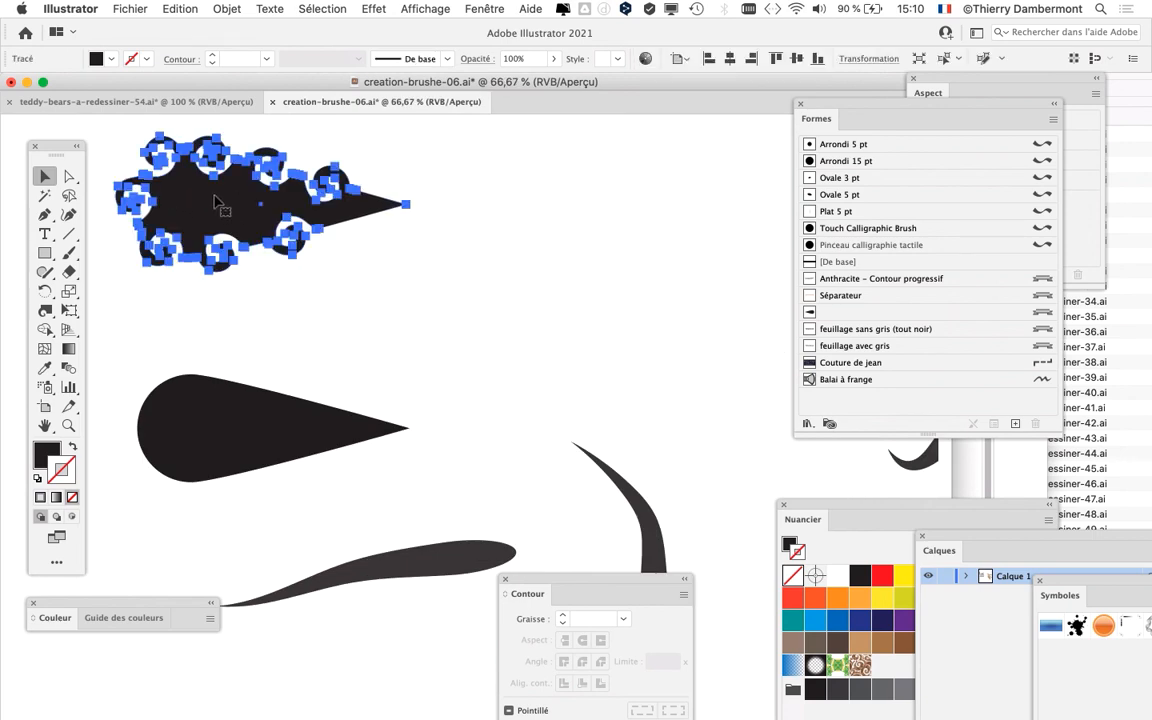
scroll(348, 272, down, 3)
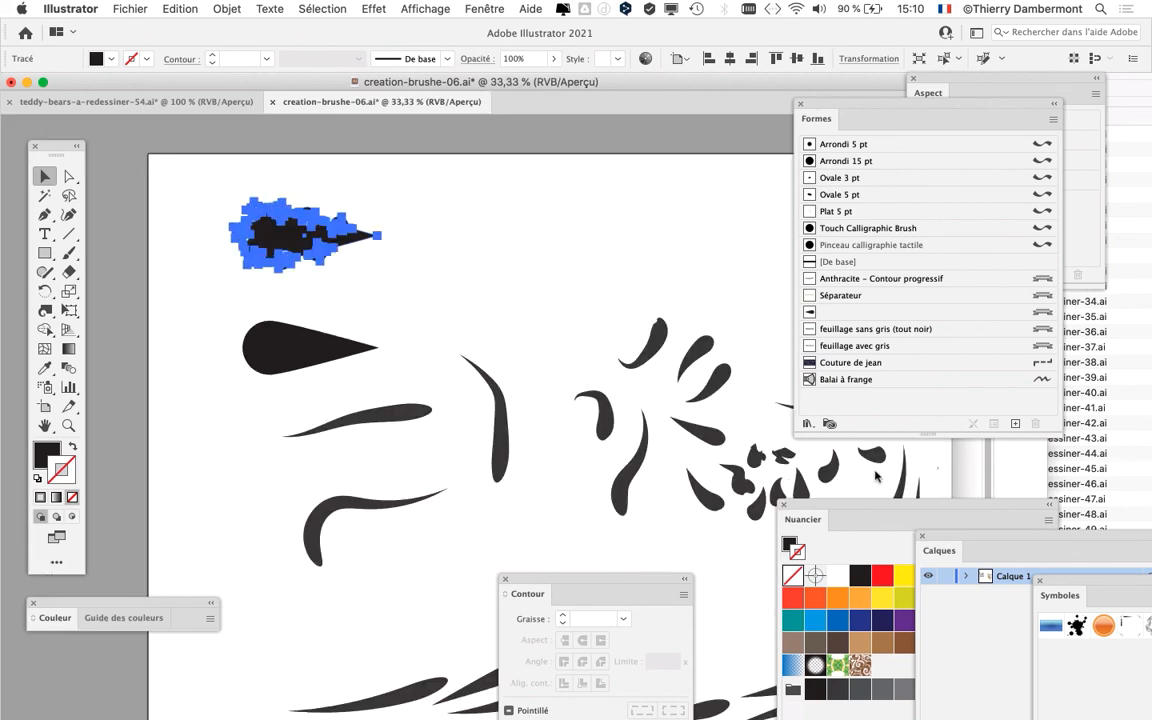
mouse_move(826, 107)
mouse_down()
mouse_move(617, 107)
mouse_move(552, 128)
mouse_up()
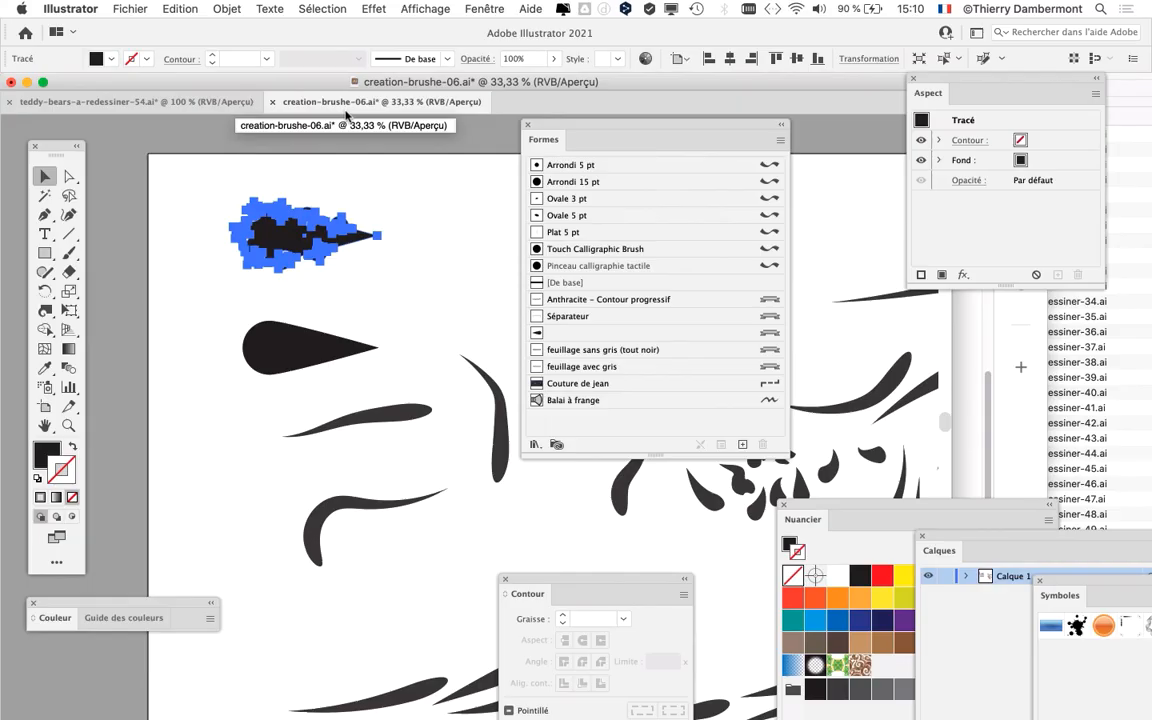
Step: Save the document as creation-brushe-07.ai in the teddy bear 13 folder, in Illustrator 2020 format with the existing options
click(130, 9)
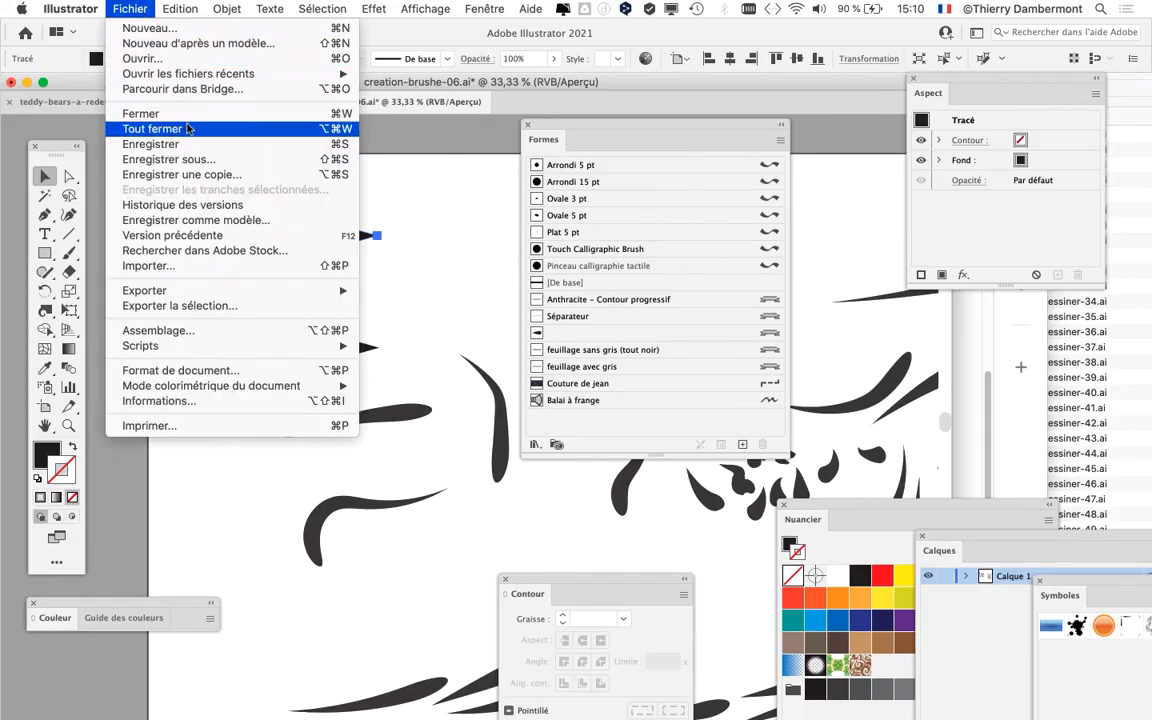
click(182, 156)
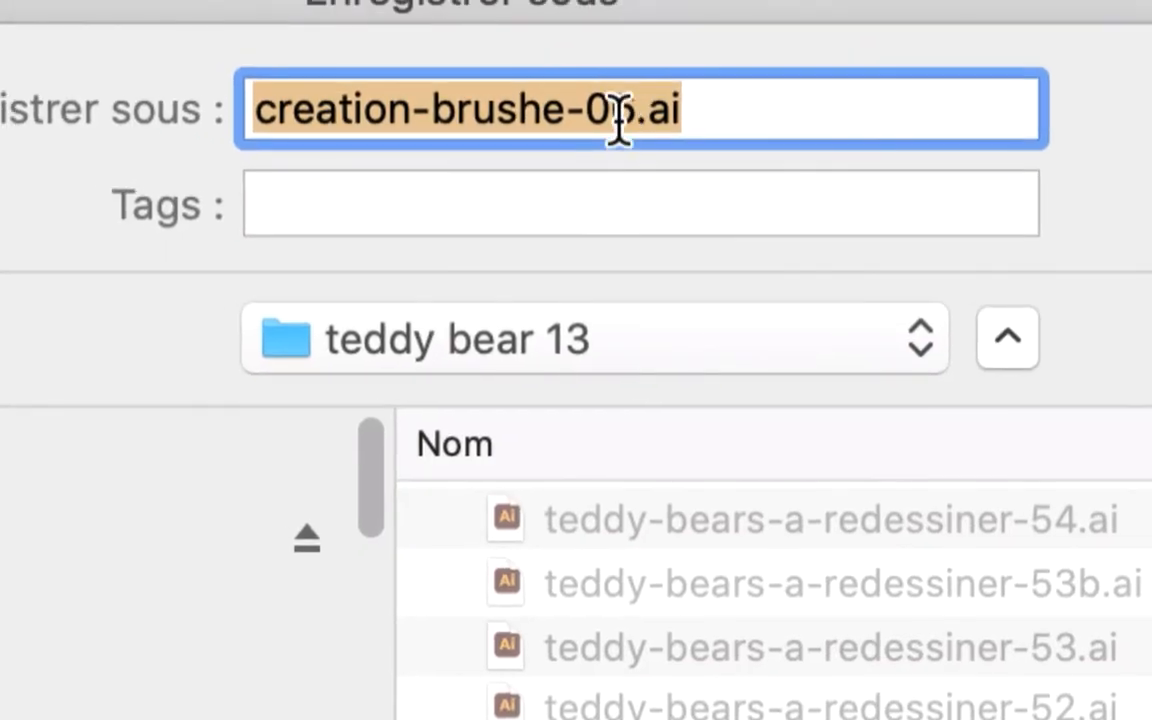
click(537, 100)
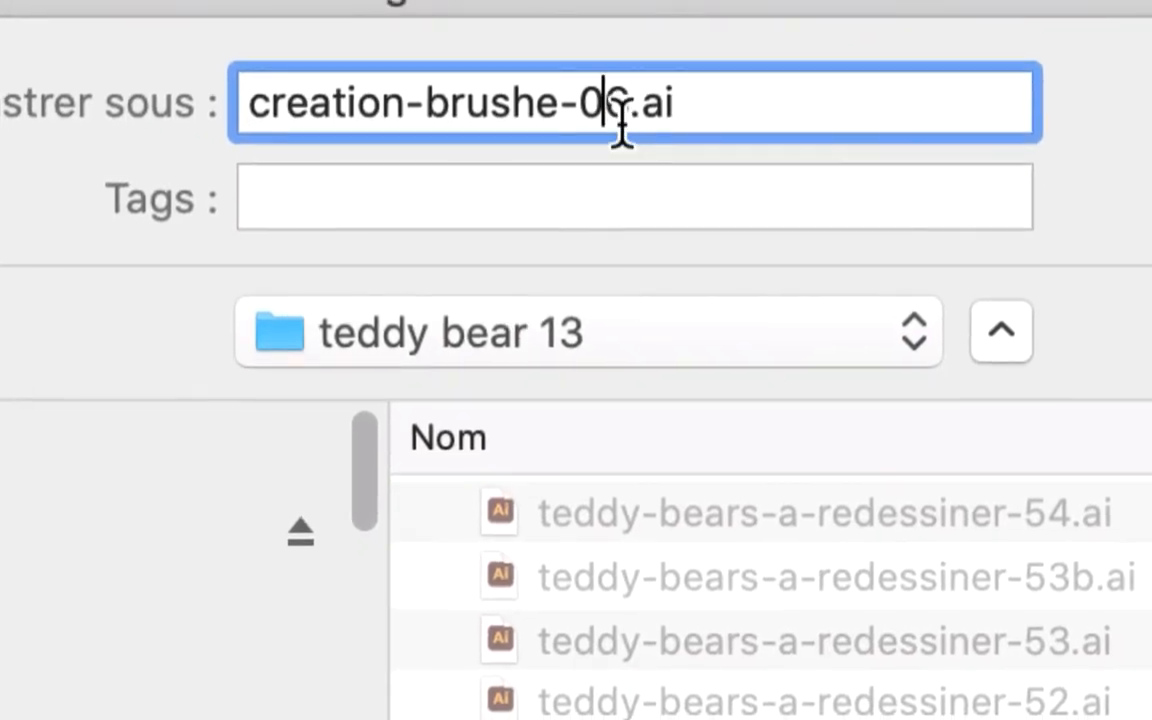
key(shift+Right)
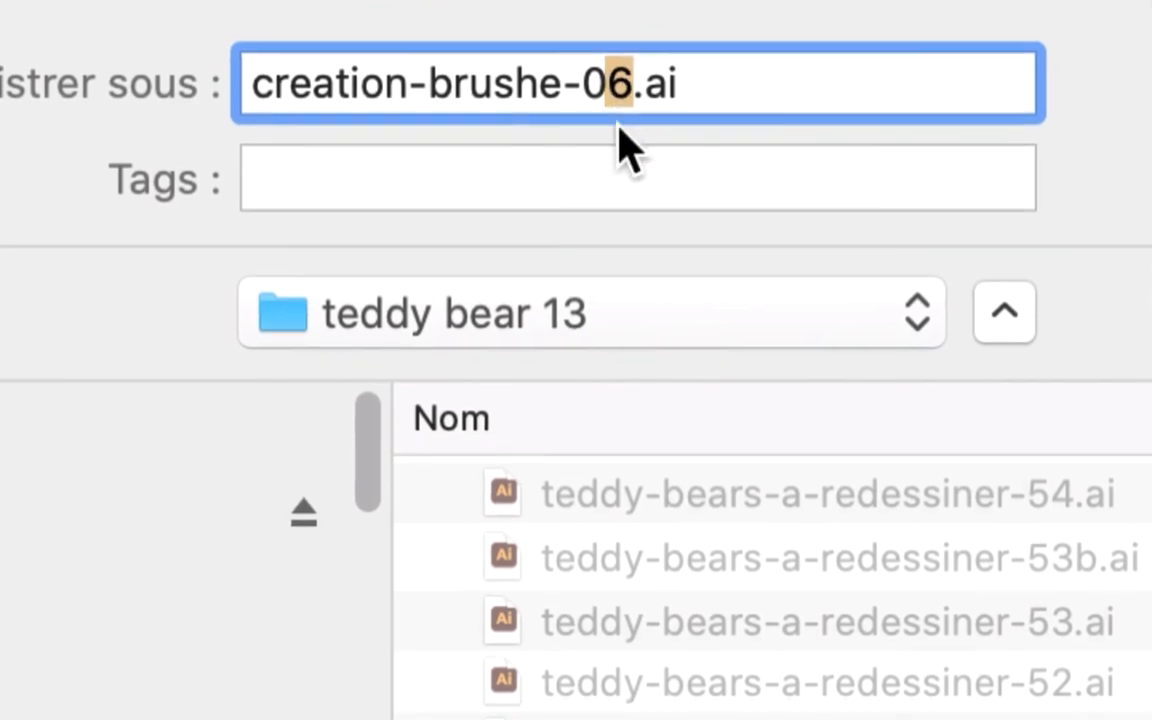
text(7)
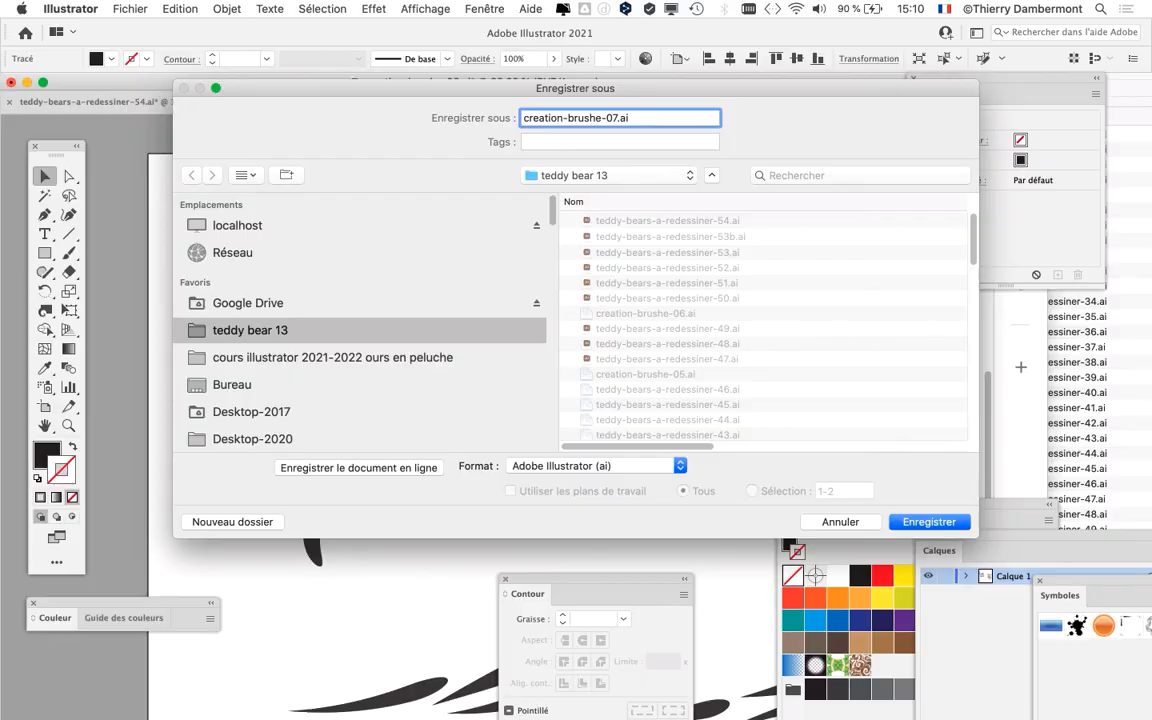
key(Return)
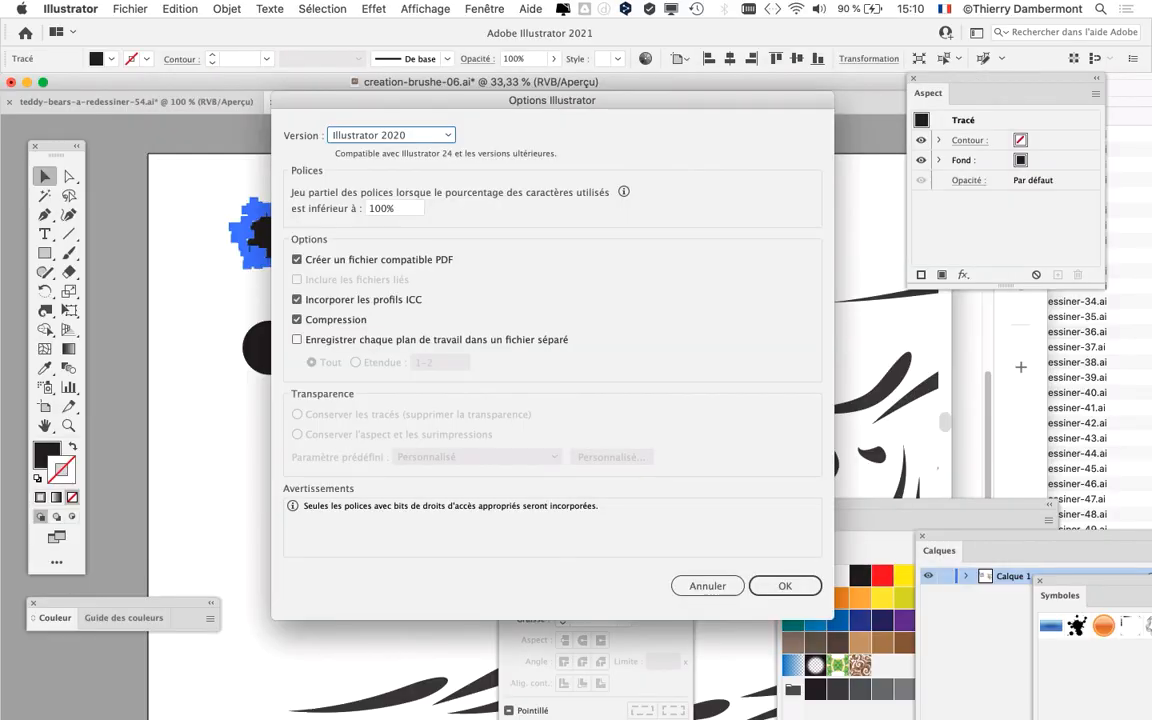
key(Return)
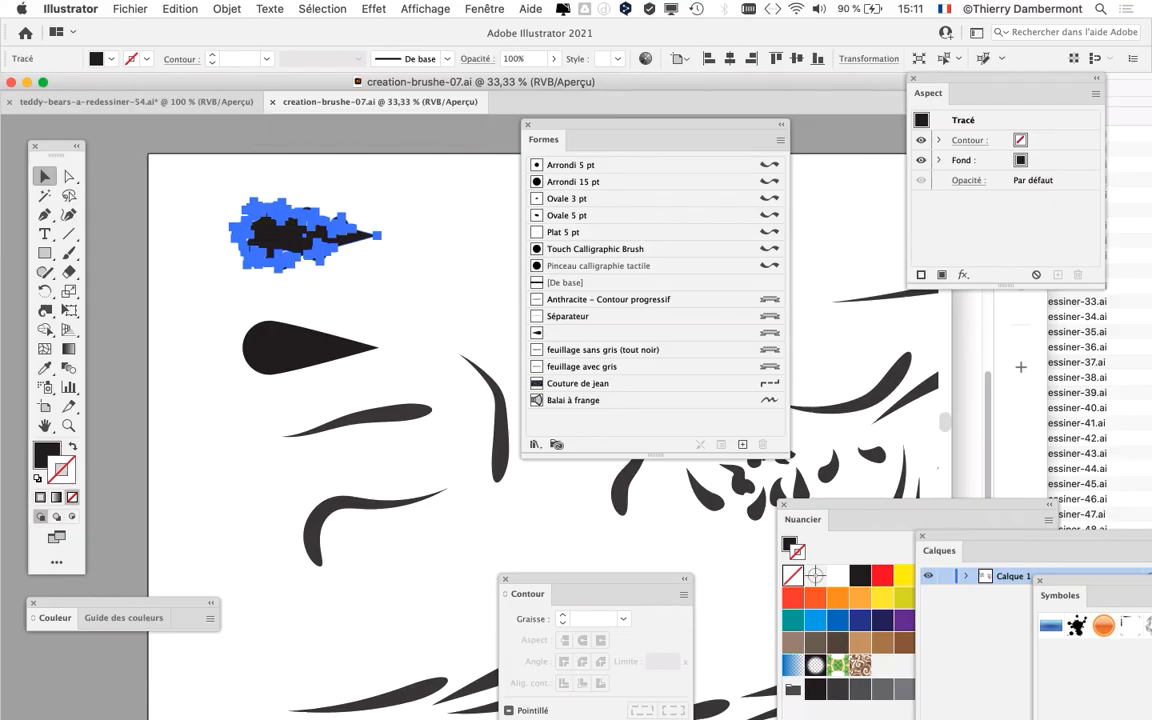
Step: Replace the artwork of the unnamed teardrop art brush in Formes with the curled teardrop
key(super+minus)
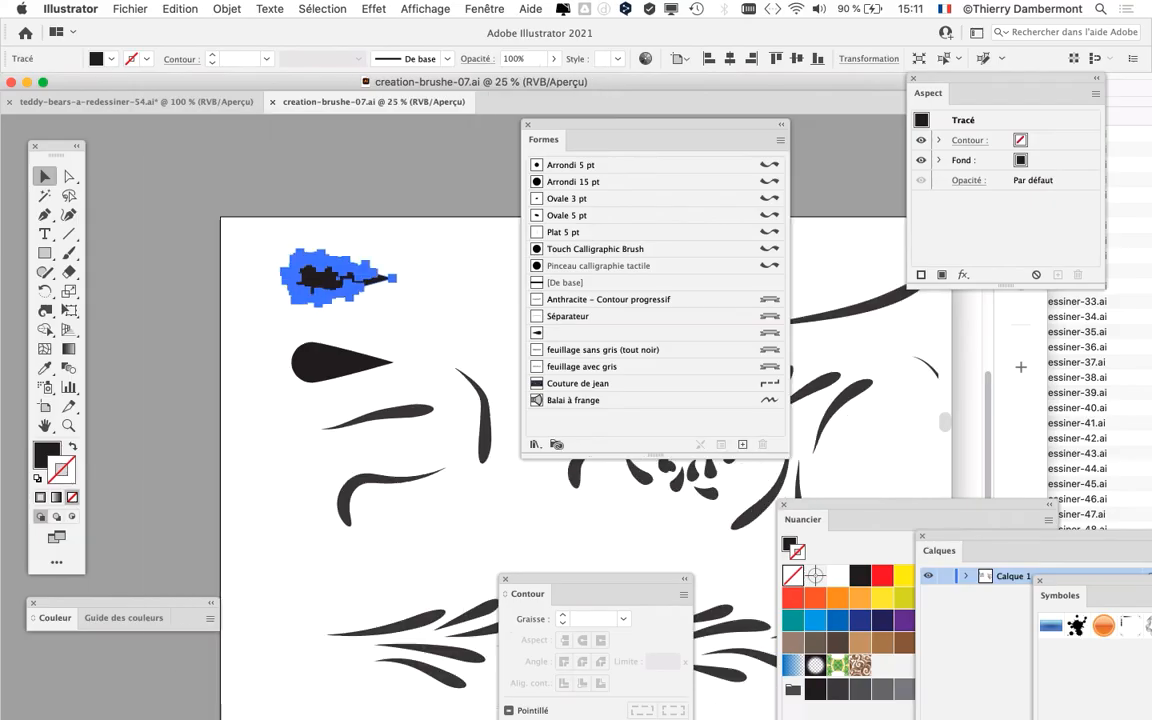
scroll(475, 400, down, 10)
scroll(475, 400, right, 5)
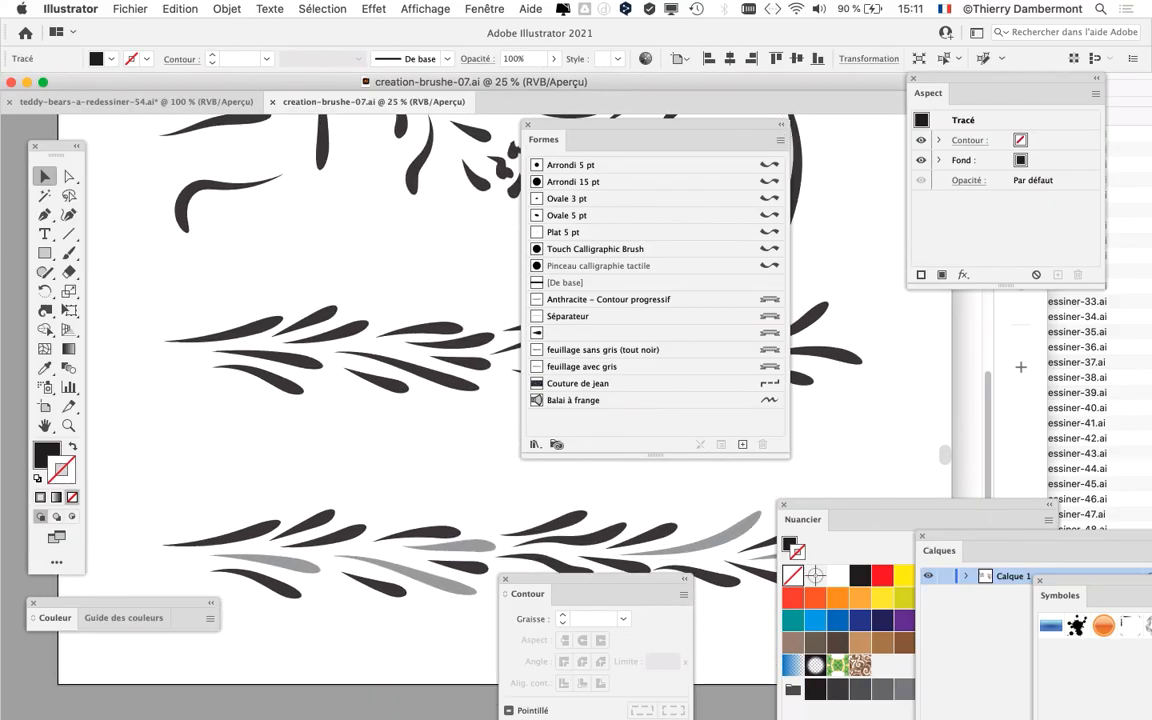
drag(650, 125, 492, 157)
scroll(475, 400, up, 8)
scroll(475, 400, left, 3)
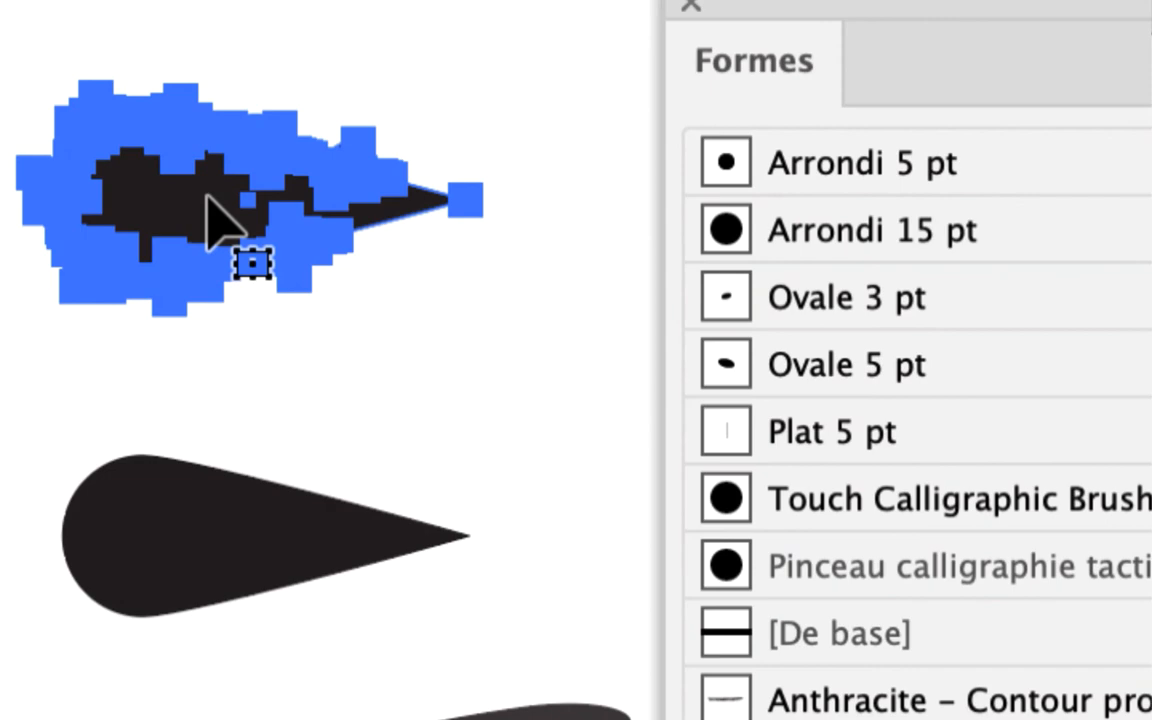
scroll(205, 197, up, 5)
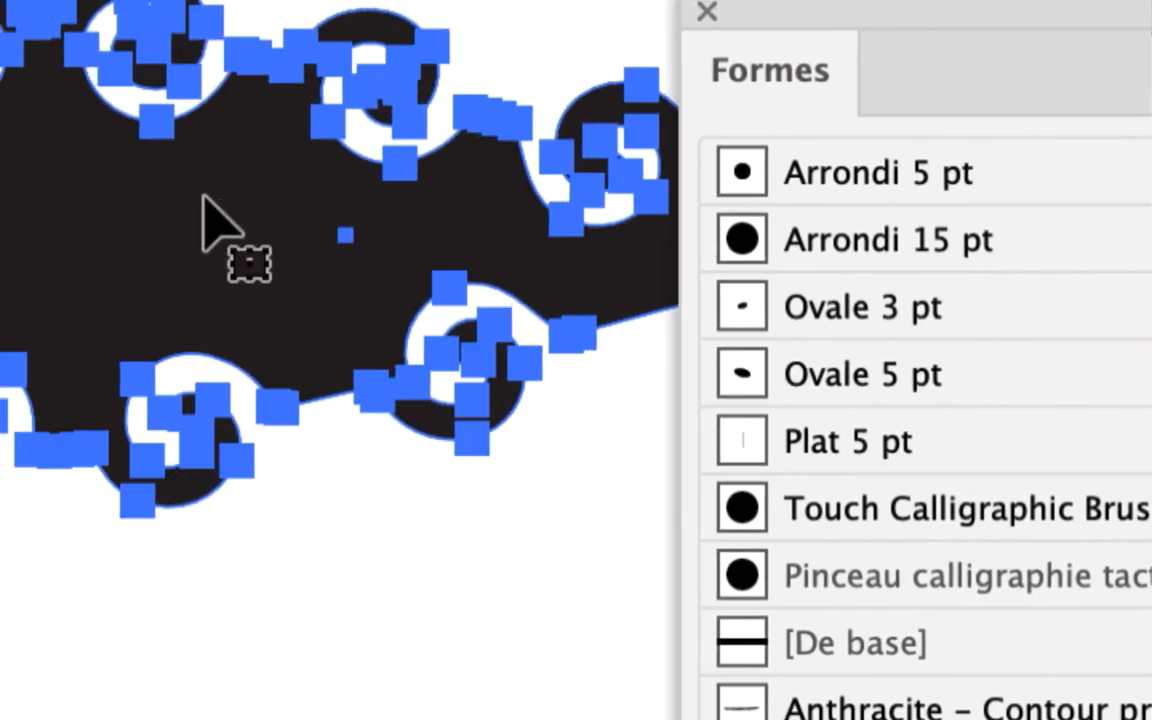
mouse_move(205, 197)
mouse_down()
mouse_move(405, 254)
mouse_move(940, 492)
mouse_move(840, 719)
mouse_move(824, 719)
mouse_up()
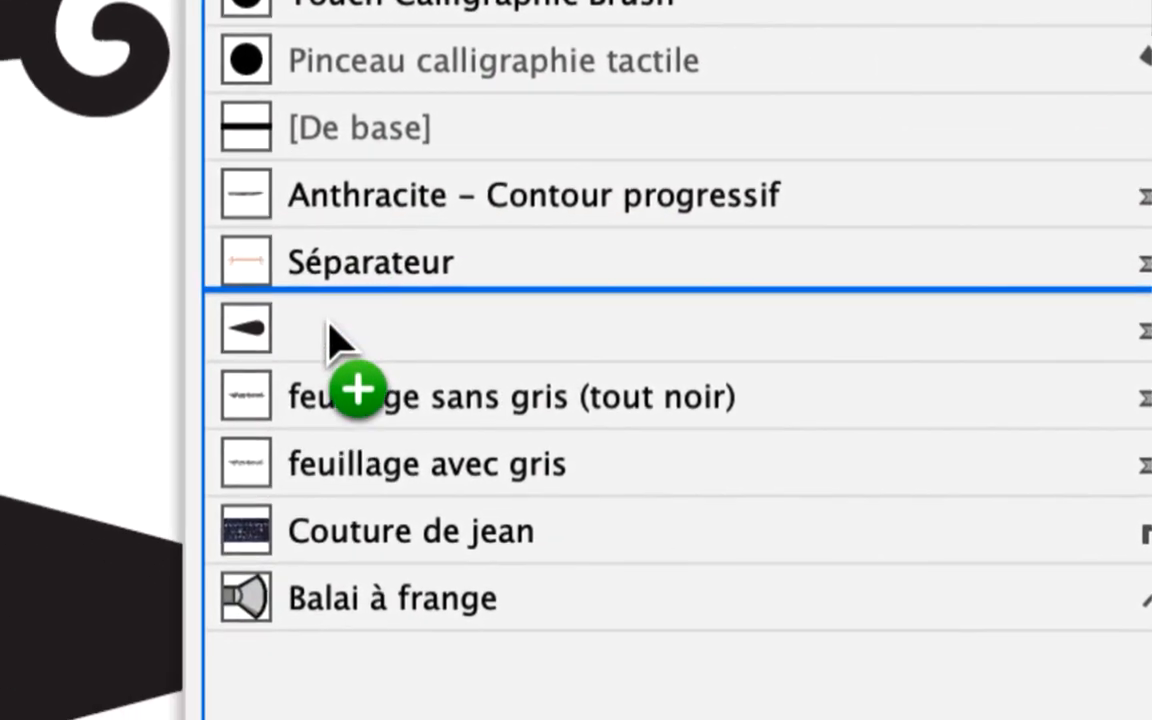
drag(328, 320, 334, 328)
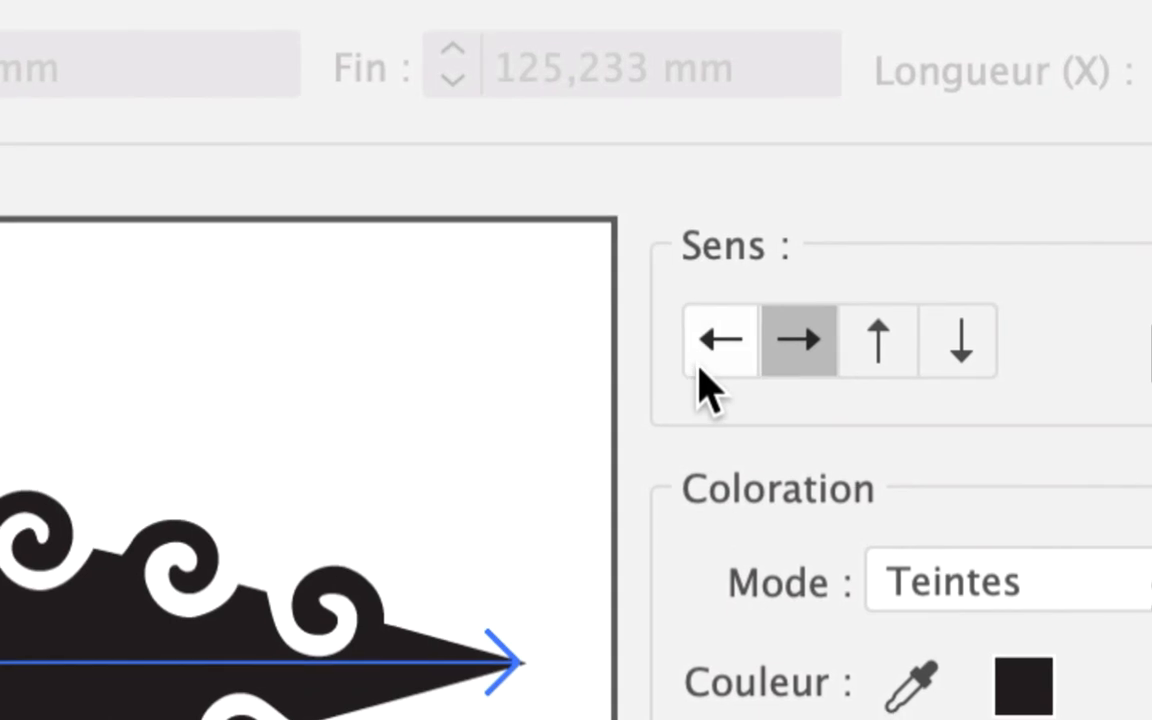
Step: Set the art brush's direction toward the teardrop's rounded end and apply the updated brush to the existing strokes
click(702, 365)
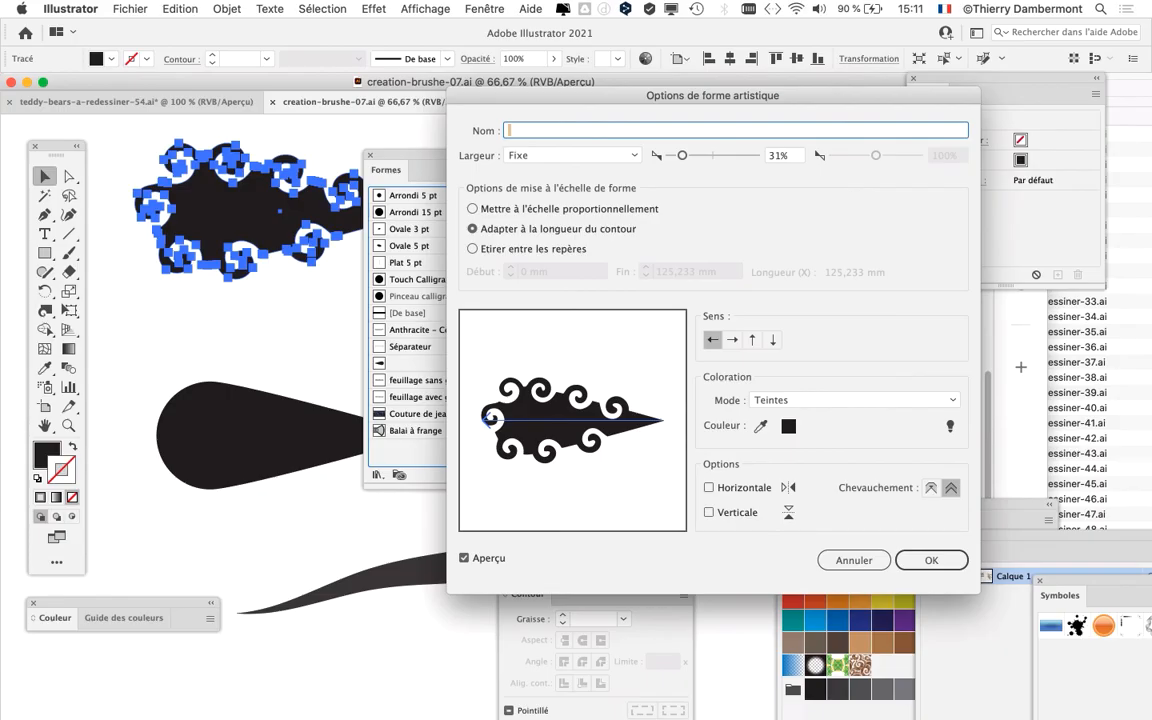
key(Return)
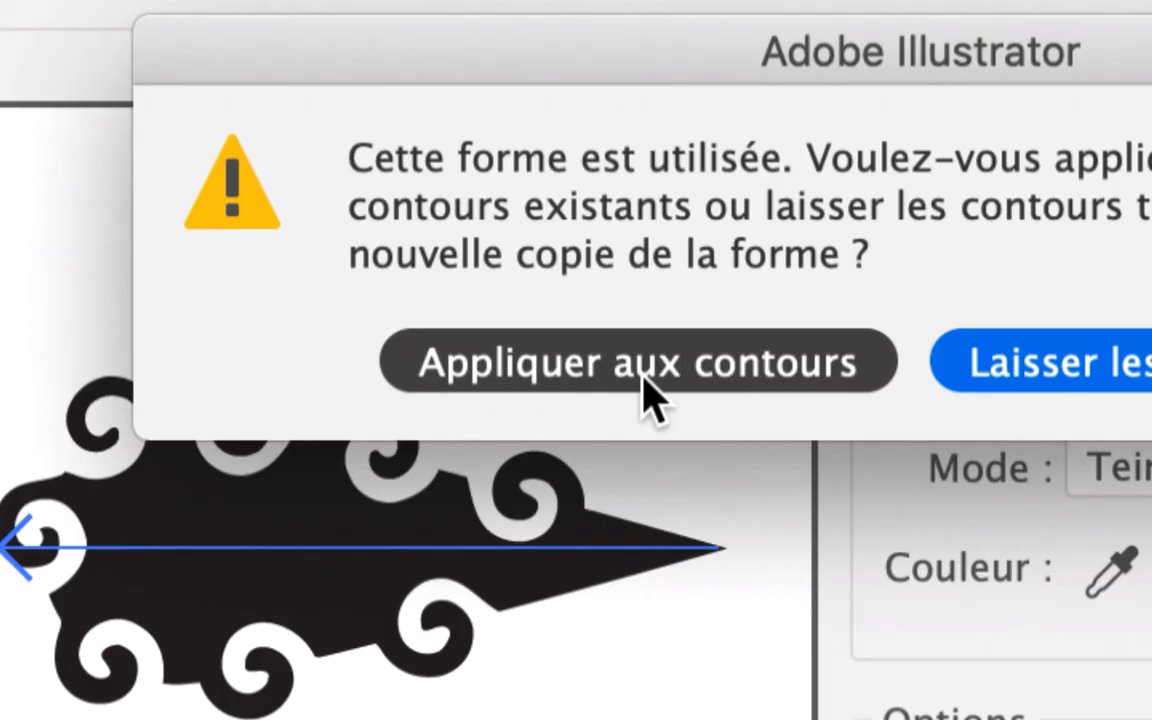
click(645, 385)
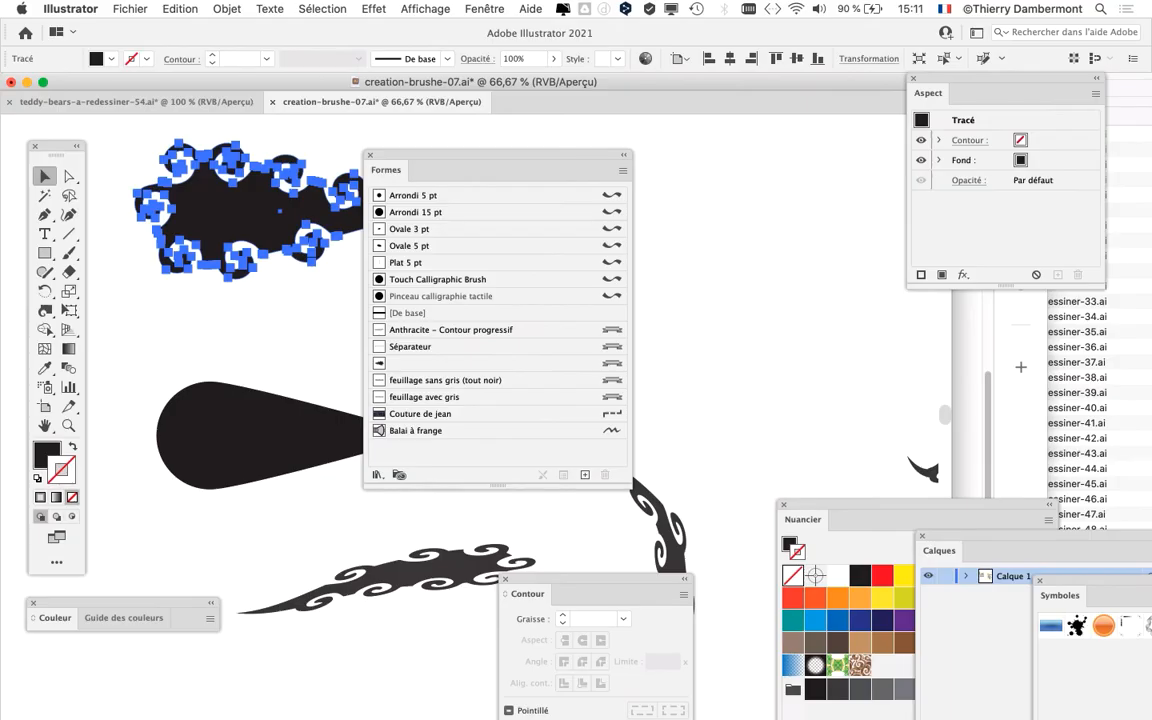
Step: Examine the two foliage rows and the scattered single strokes drawn with the updated curled teardrop brush, both close up and as a whole
key(super+minus)
key(super+minus)
scroll(720, 380, down, 6)
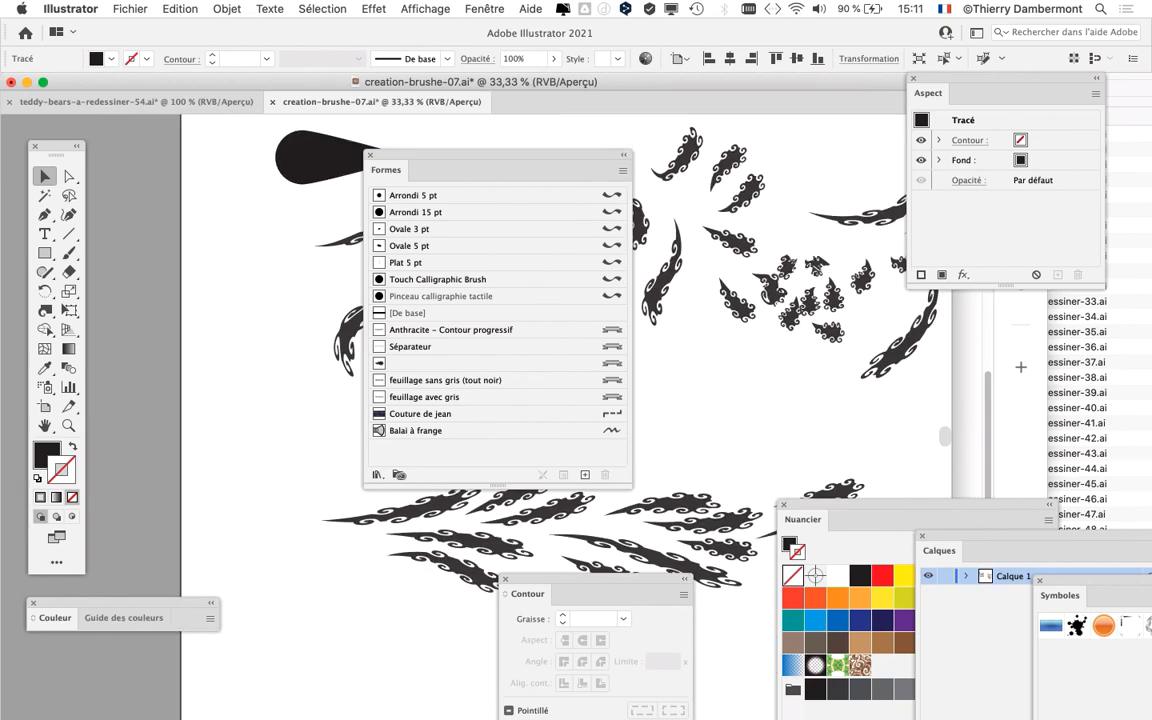
scroll(720, 380, down, 6)
scroll(720, 380, right, 3)
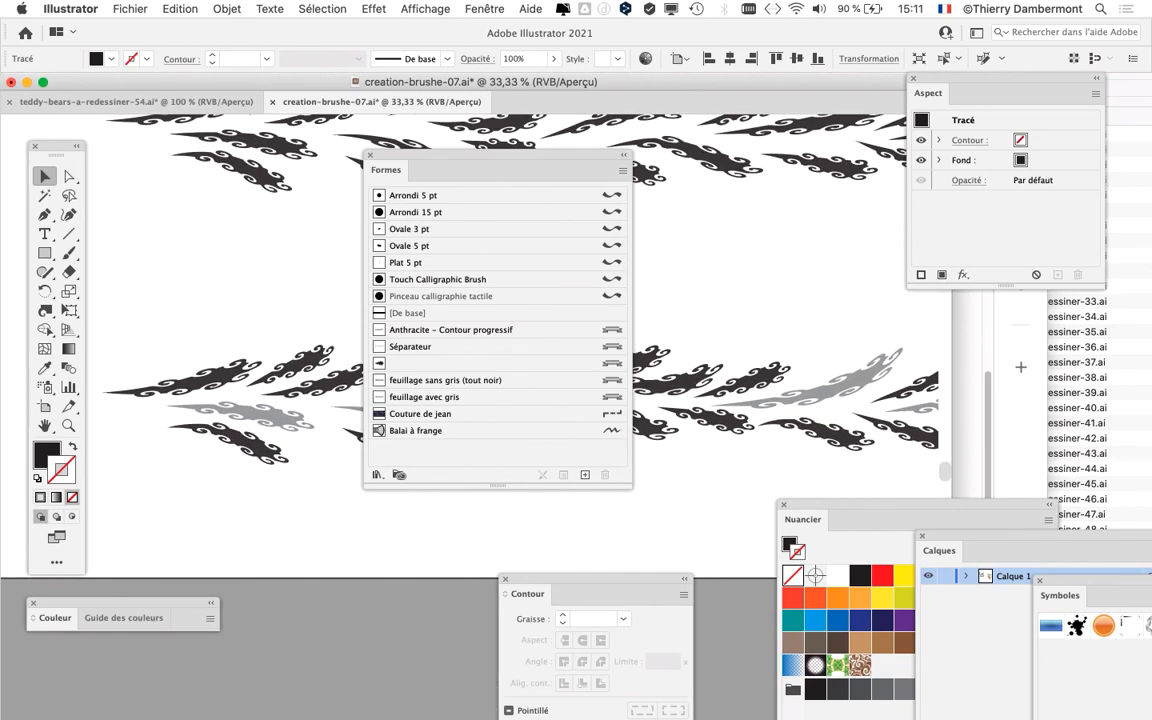
drag(490, 168, 408, 540)
key(super+plus)
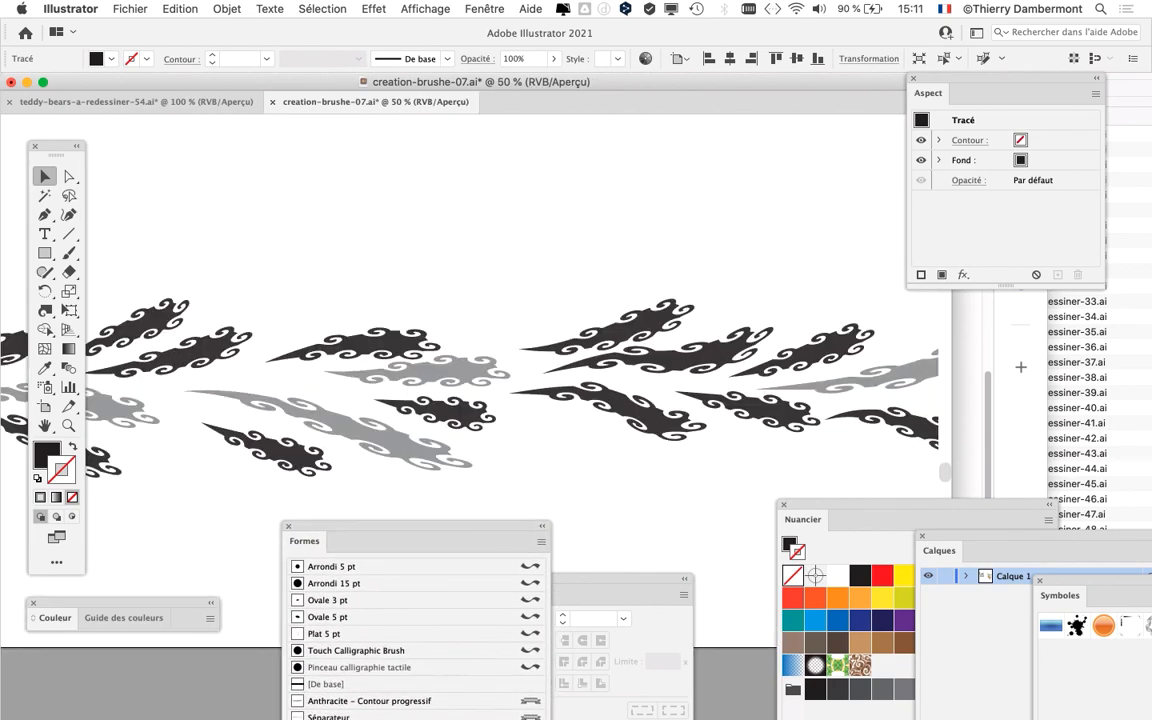
key(super+plus)
scroll(500, 340, right, 15)
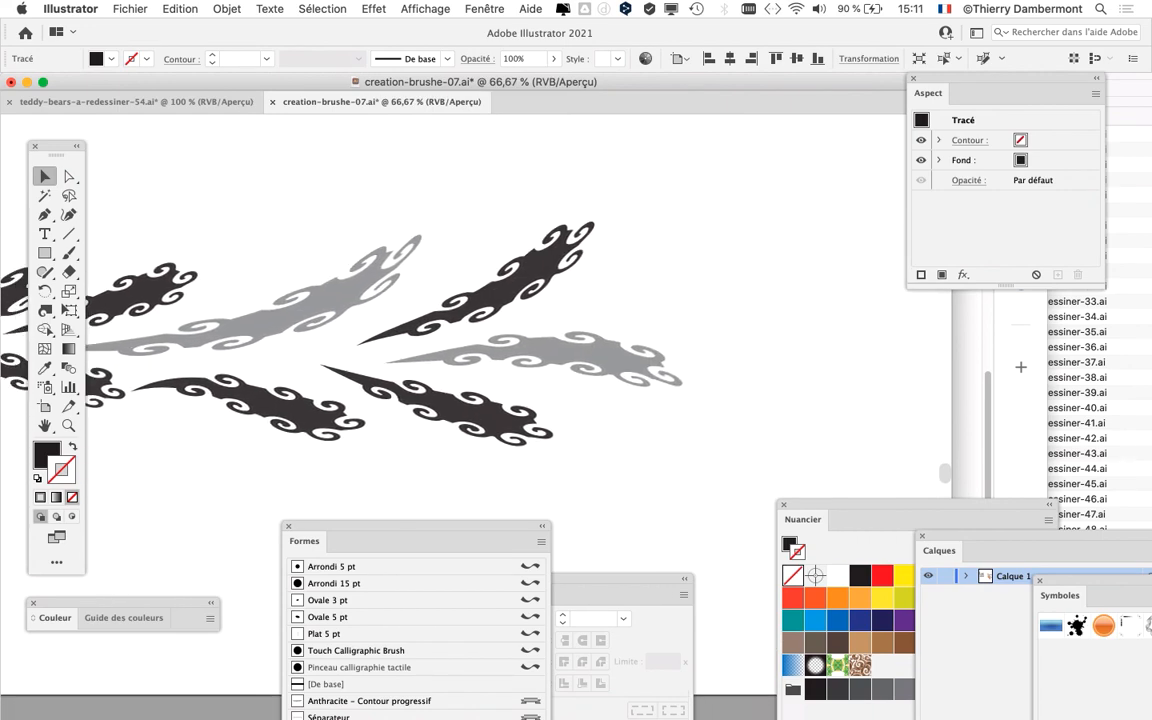
scroll(500, 340, left, 4)
scroll(500, 340, left, 15)
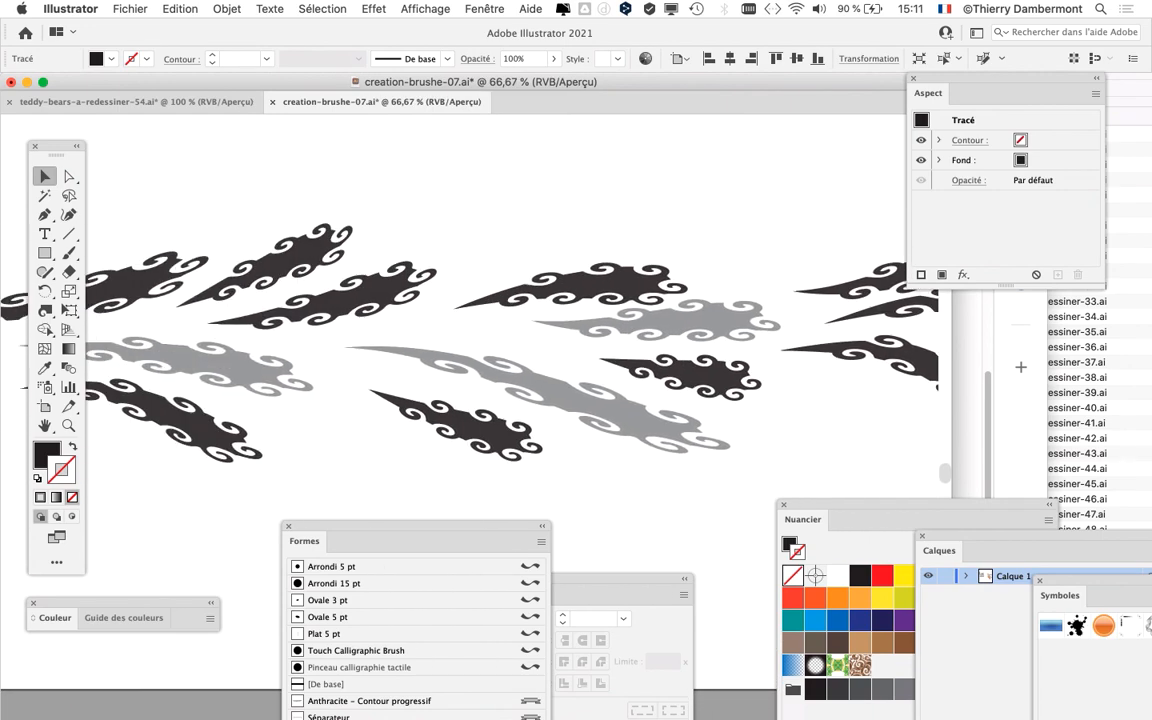
key(super+minus)
key(super+minus)
key(super+minus)
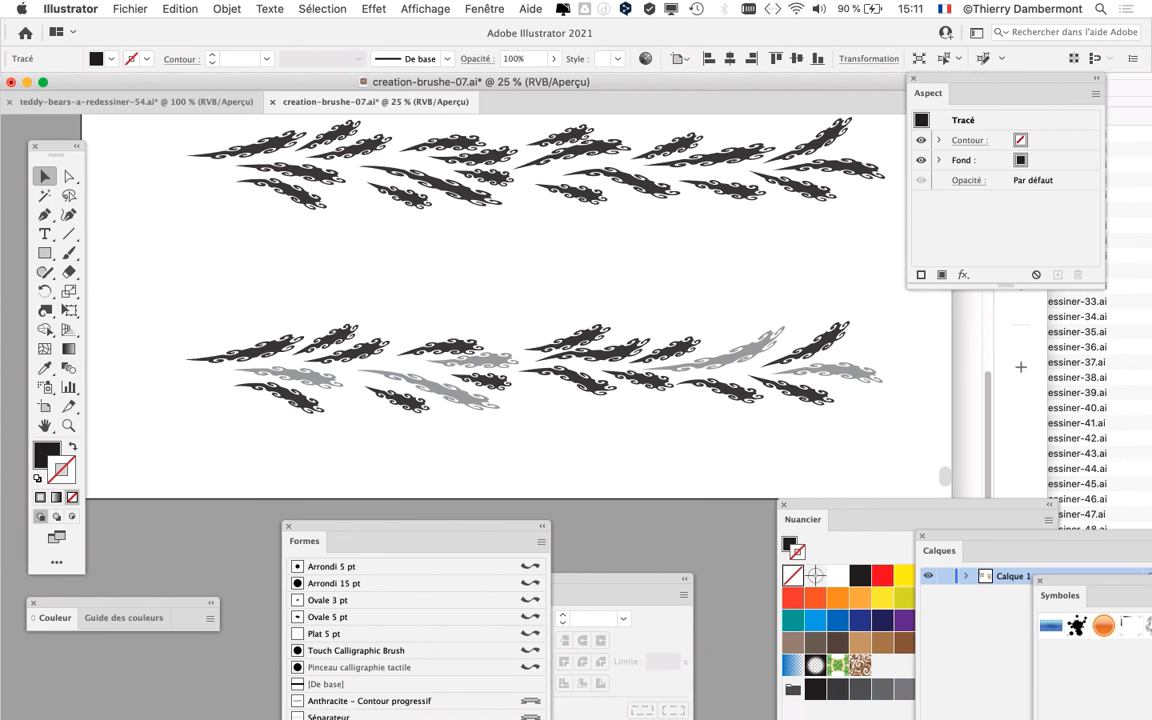
scroll(450, 290, up, 2)
scroll(450, 290, left, 2)
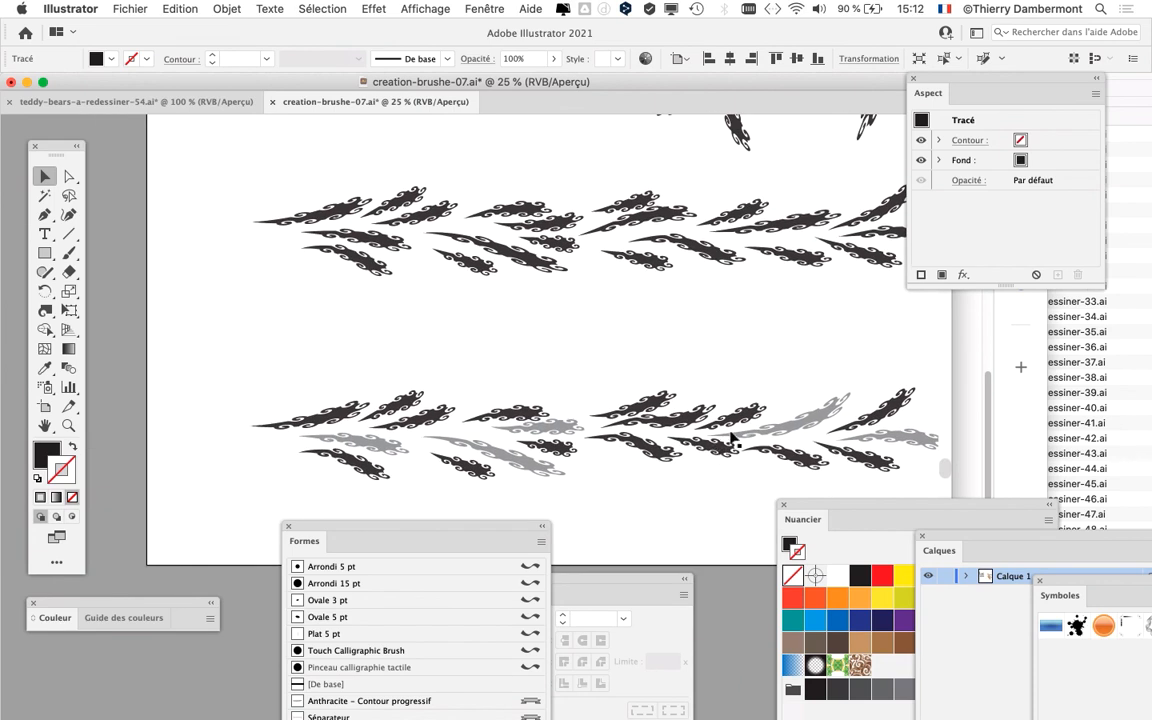
scroll(675, 360, down, 3)
scroll(675, 360, right, 6)
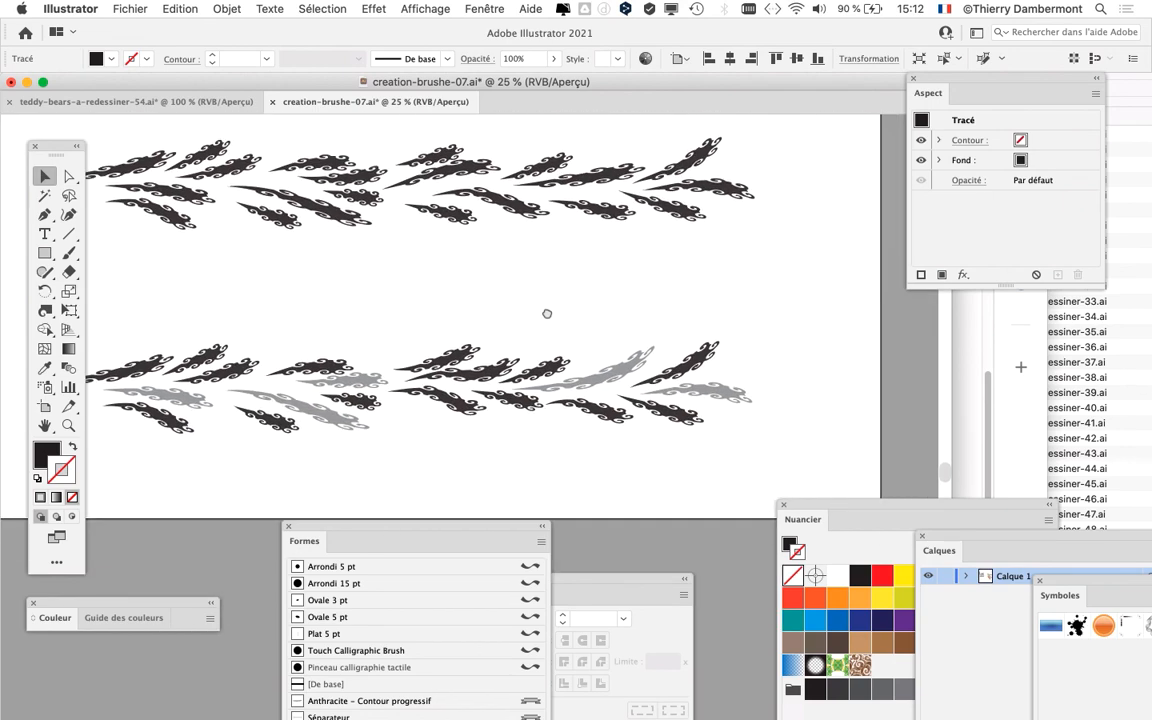
scroll(627, 375, up, 10)
scroll(627, 375, left, 10)
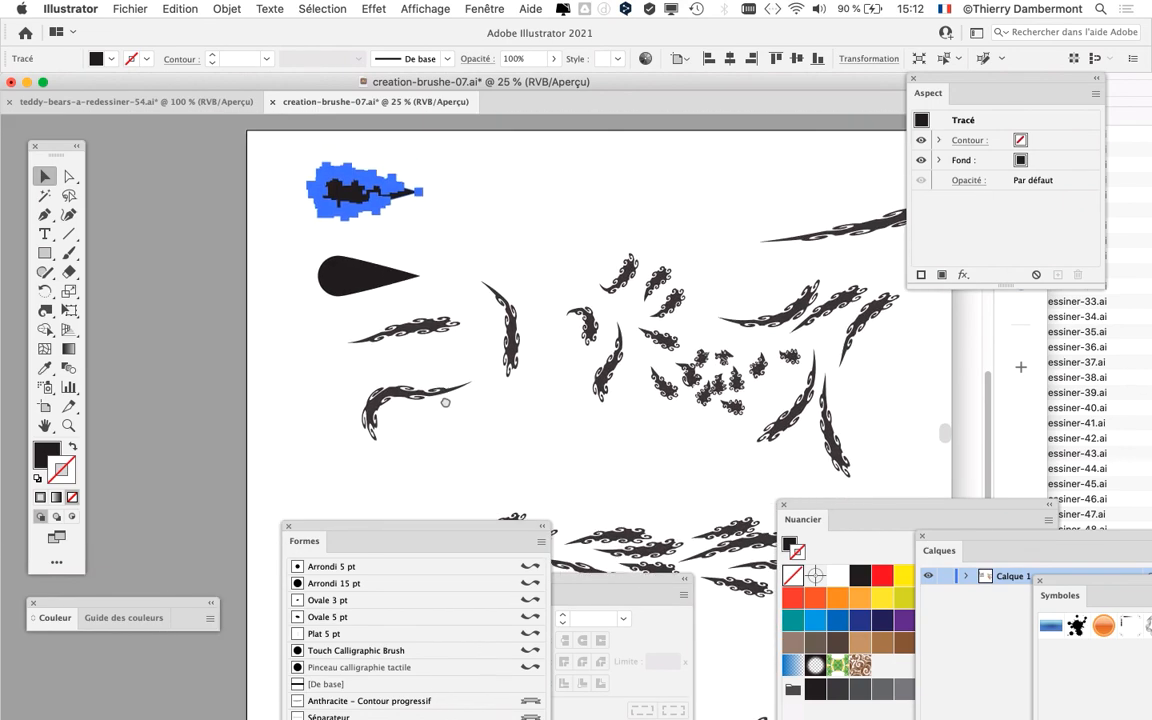
Step: Enlarge the curled teardrop proportionally to about 199 mm long with Free Transform, and place the Formes brush list beside it
scroll(338, 305, up, 2)
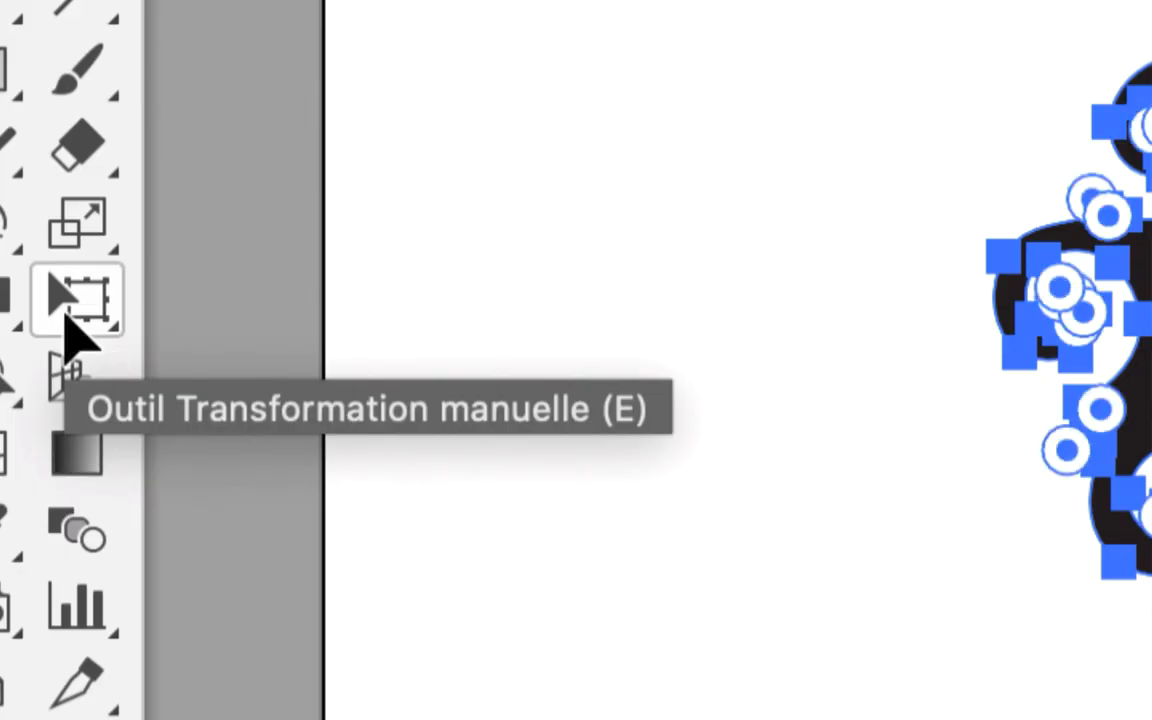
click(68, 312)
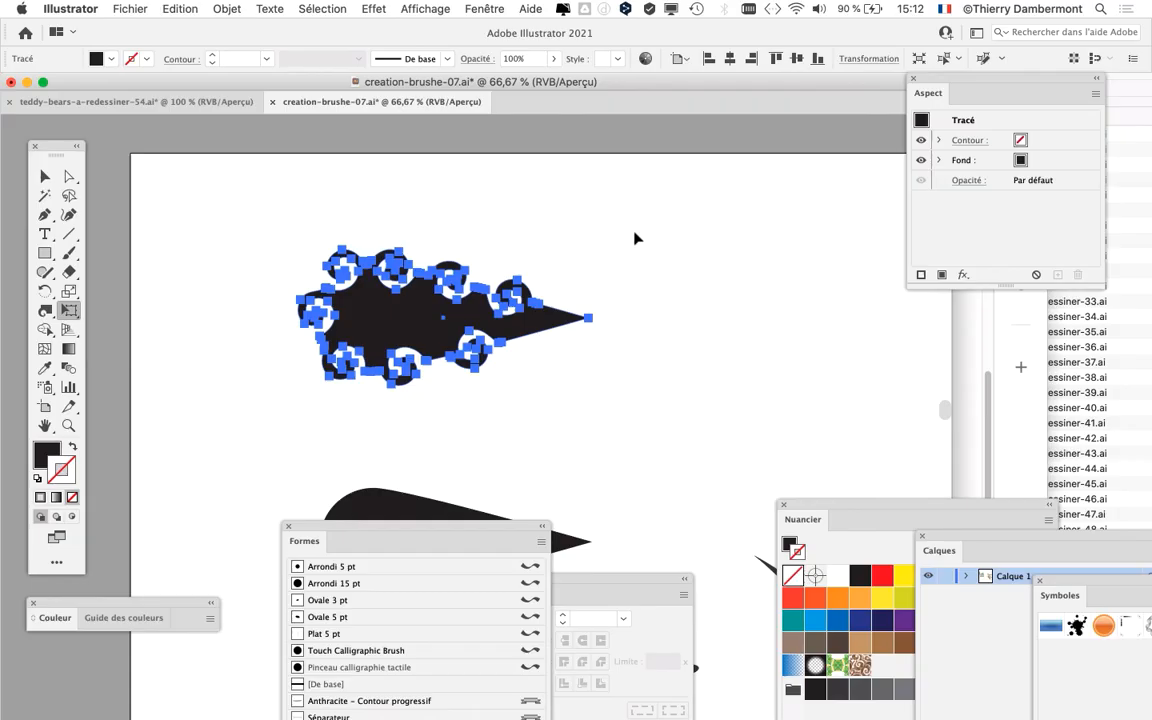
drag(587, 252, 760, 171)
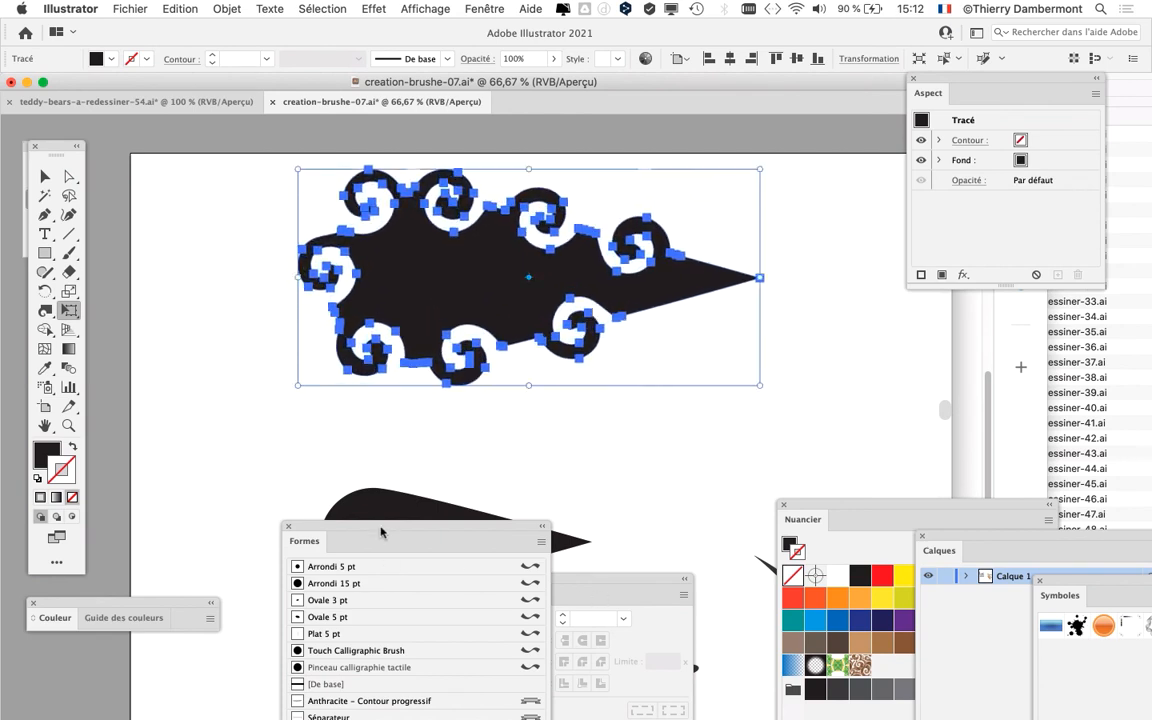
drag(380, 532, 822, 109)
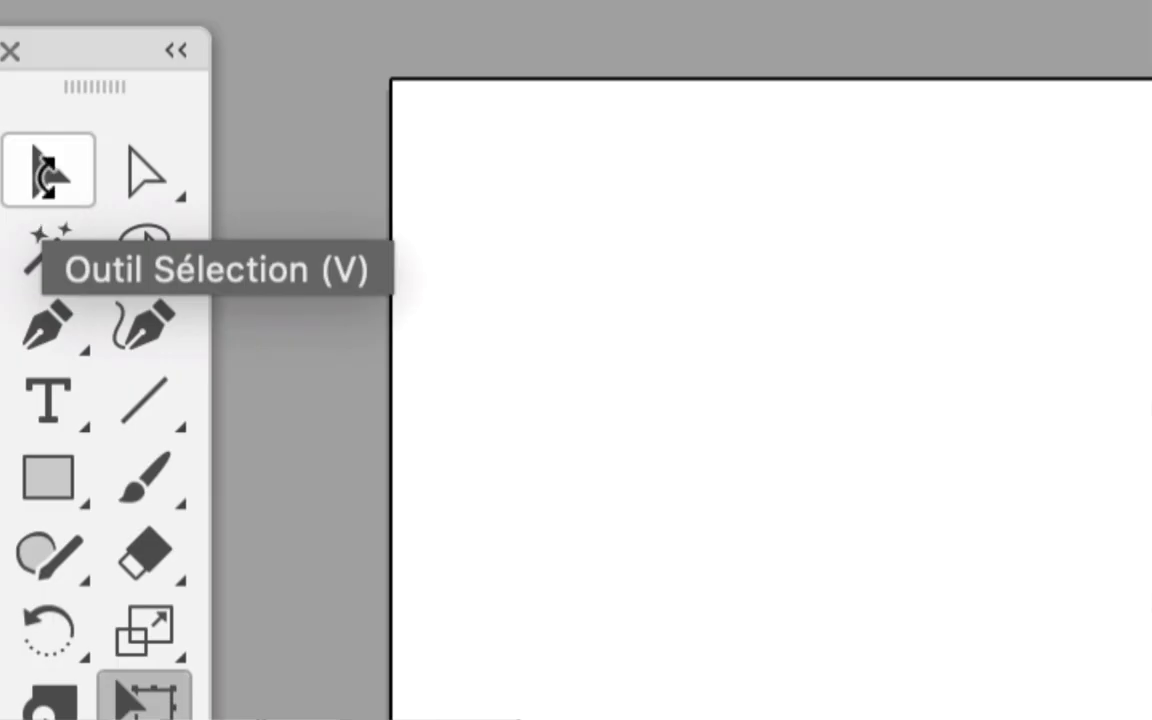
click(44, 176)
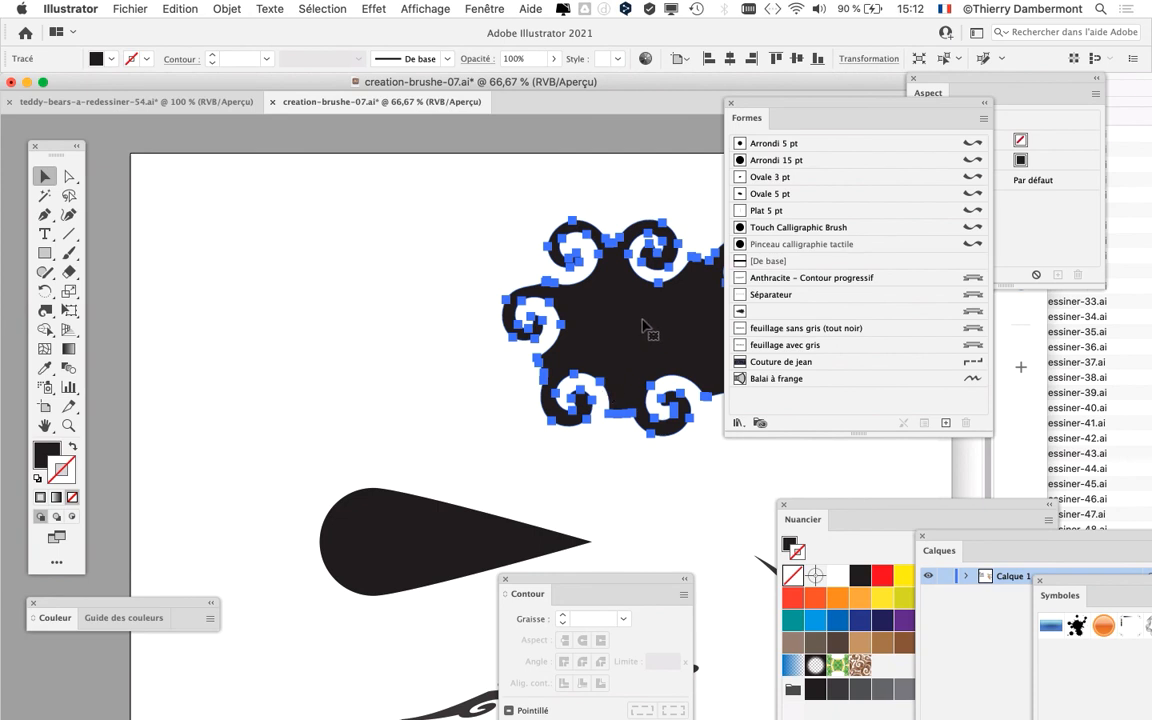
Step: Replace the unnamed teardrop art brush with the enlarged curled teardrop, directed toward its rounded end, and apply the change to existing strokes
drag(443, 325, 140, 278)
mouse_move(367, 284)
mouse_down()
mouse_move(805, 330)
mouse_move(802, 318)
mouse_up()
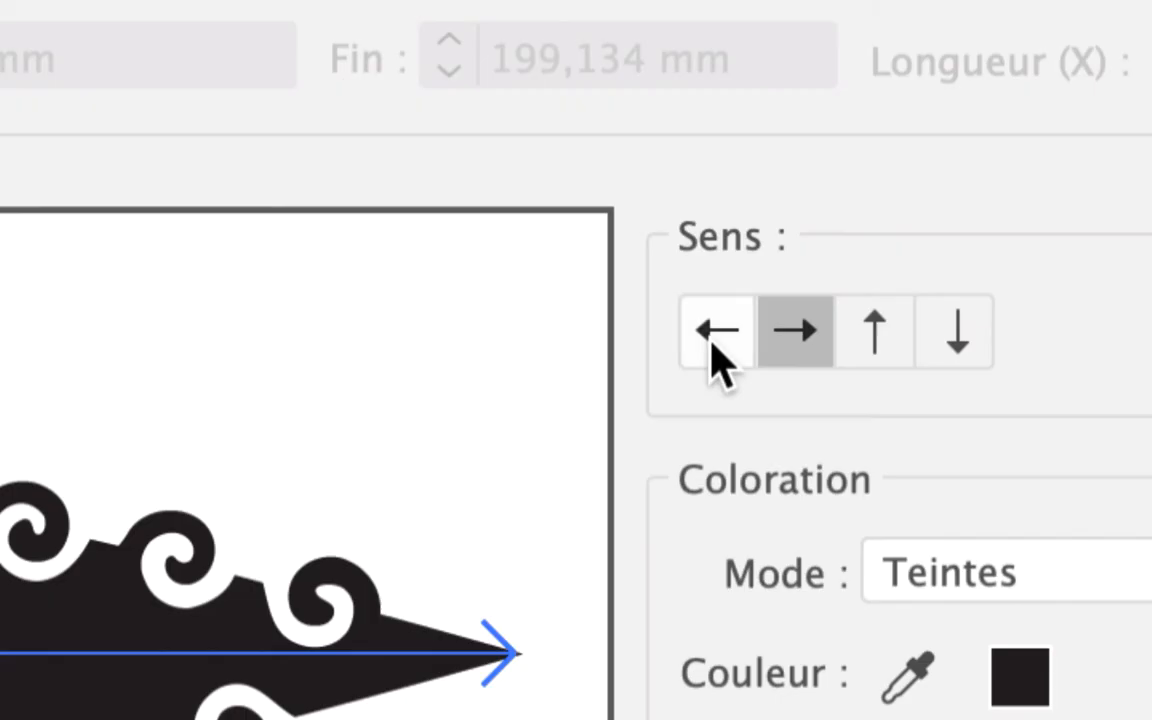
click(712, 342)
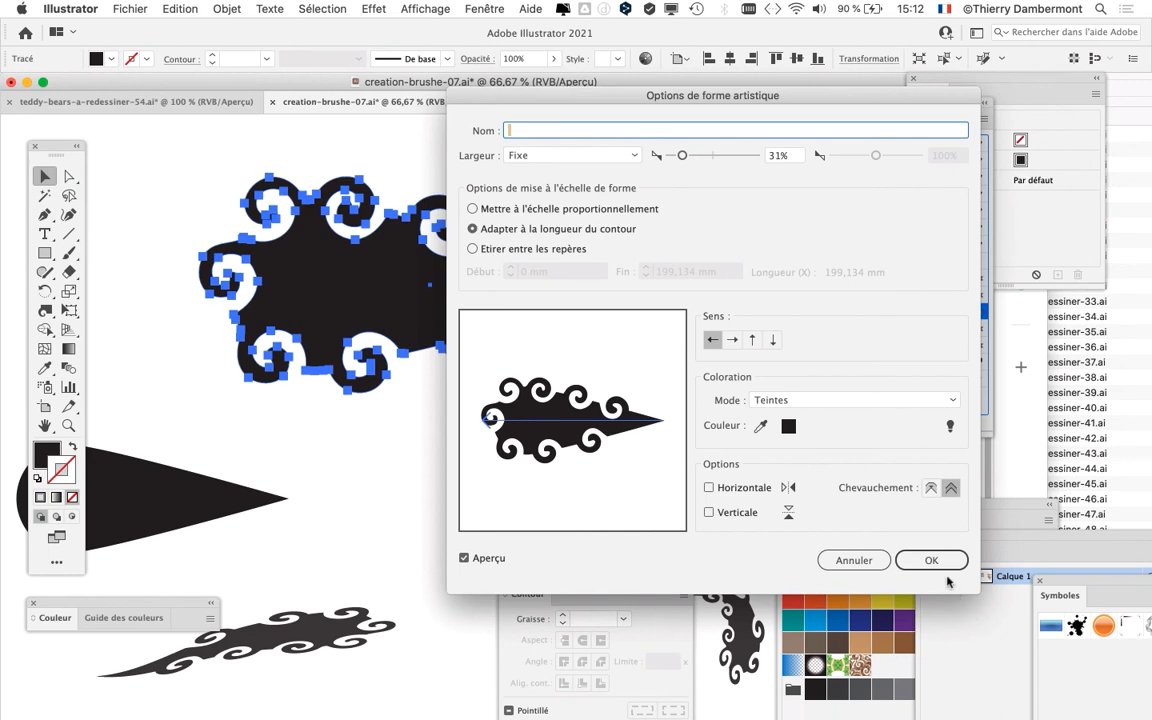
click(940, 564)
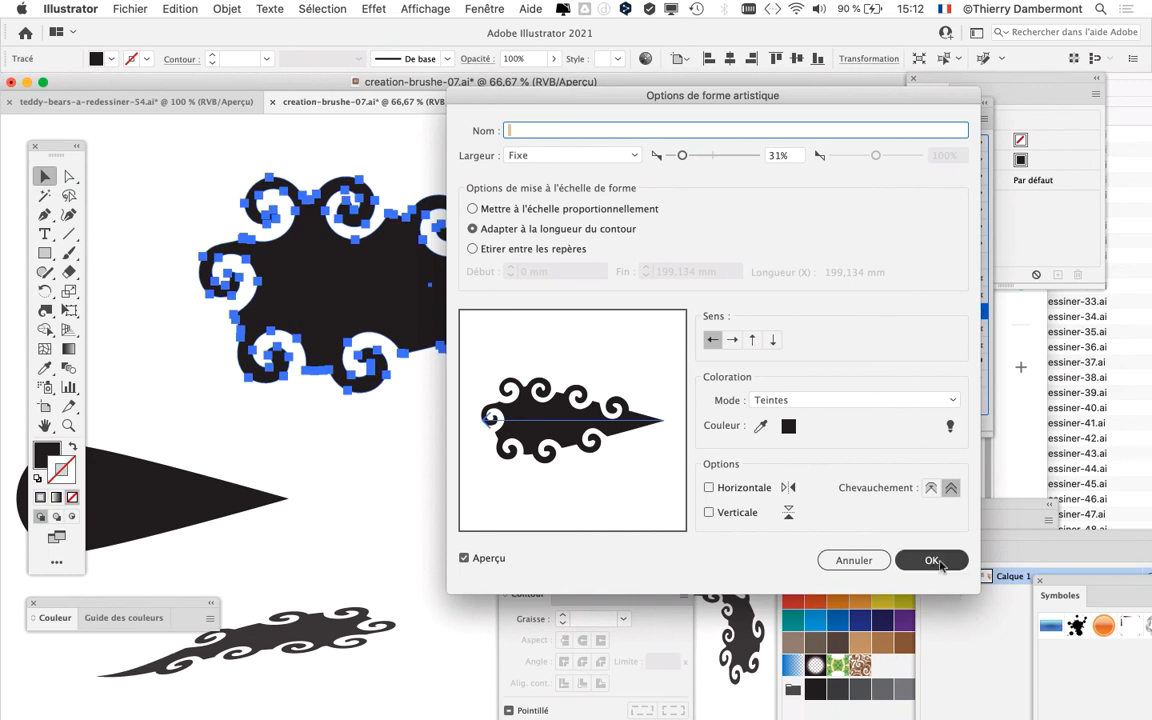
click(931, 561)
click(627, 375)
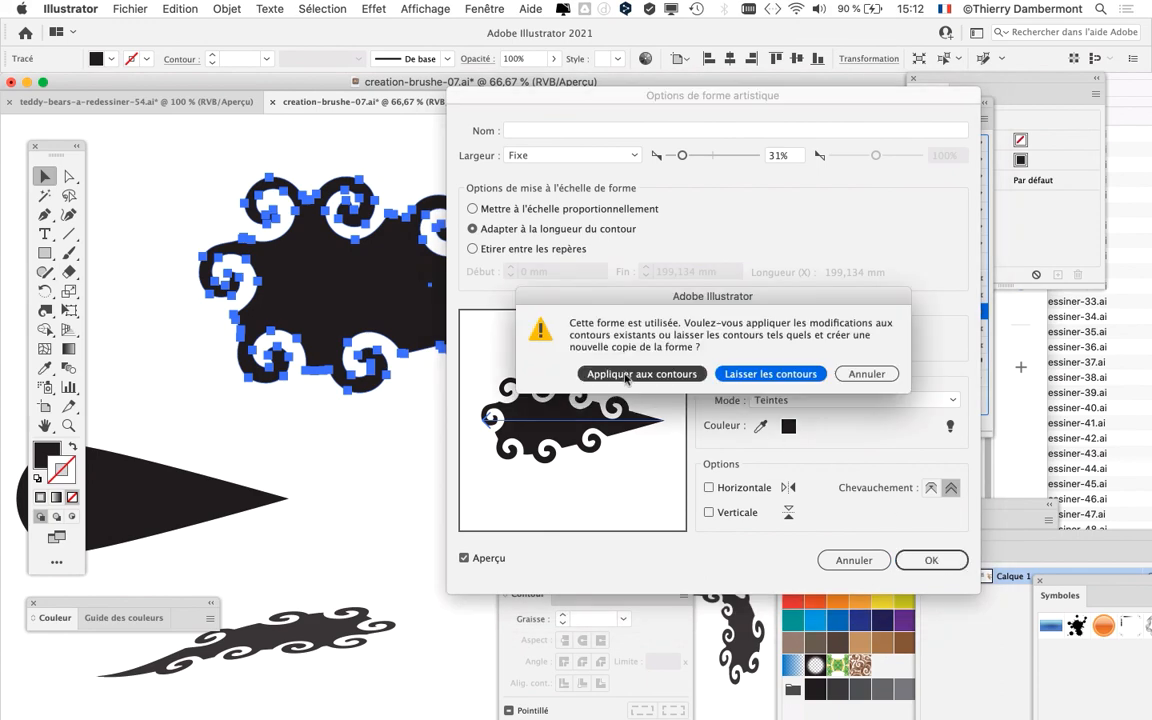
Step: Examine the single strokes and both foliage rows redrawn with the larger brush artwork, moving the Formes brush list clear of the artboard
drag(517, 489, 525, 192)
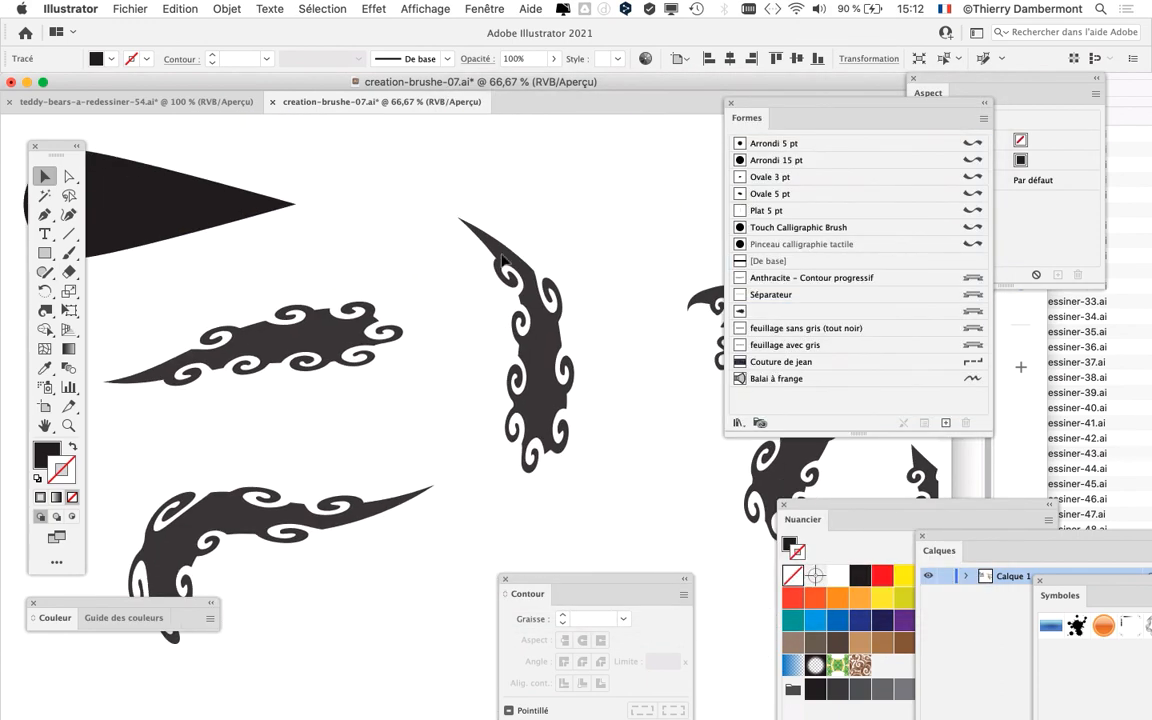
scroll(497, 308, down, 3)
drag(548, 460, 468, 177)
scroll(591, 509, up, 2)
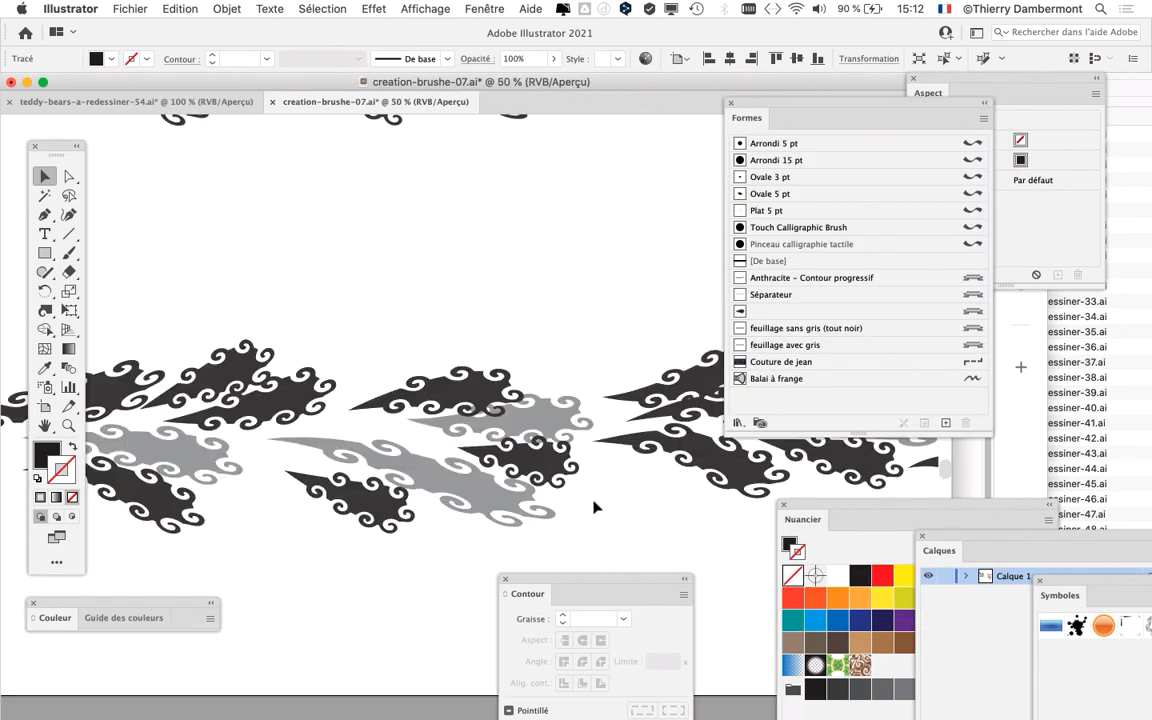
drag(629, 506, 308, 473)
mouse_move(519, 505)
mouse_down()
mouse_move(386, 517)
mouse_move(277, 510)
mouse_move(519, 460)
mouse_up()
scroll(388, 500, down, 1)
drag(358, 466, 519, 468)
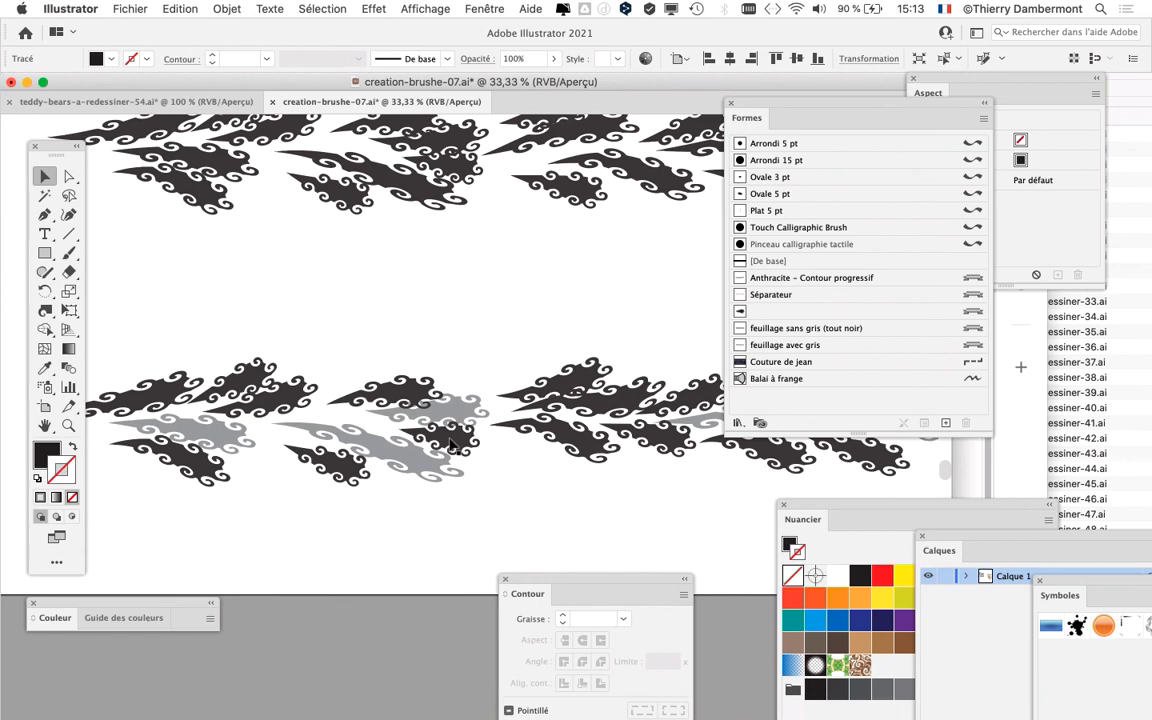
scroll(452, 445, down, 1)
drag(643, 455, 482, 420)
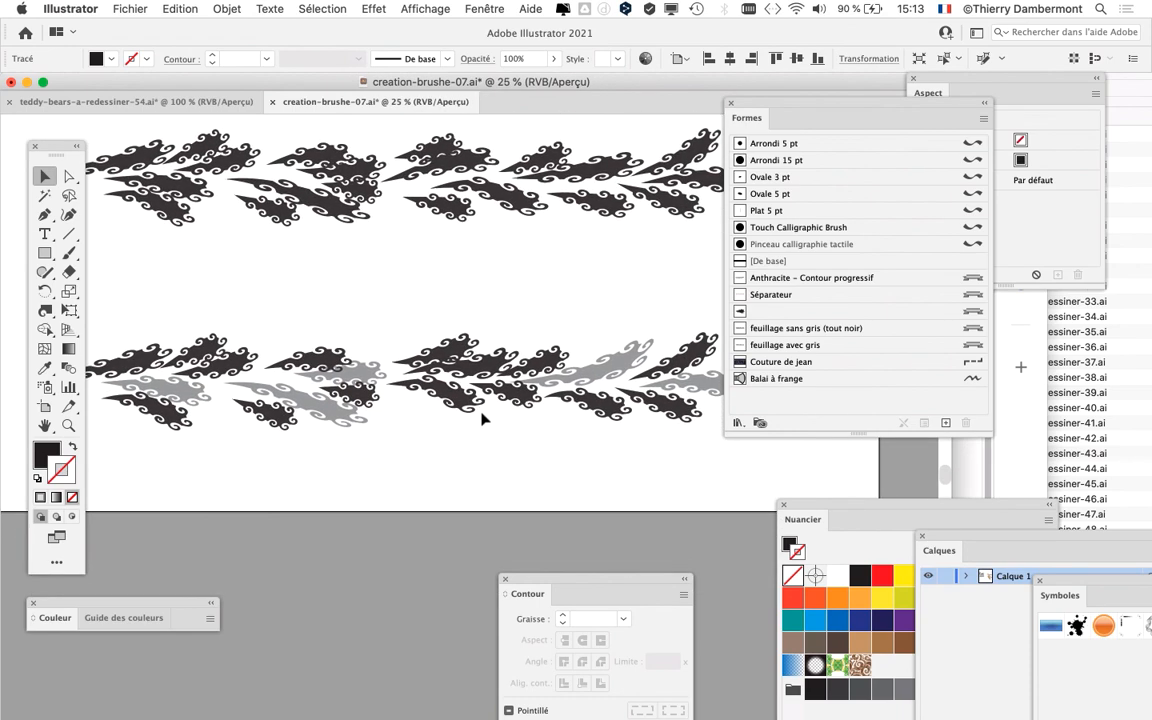
scroll(483, 428, down, 1)
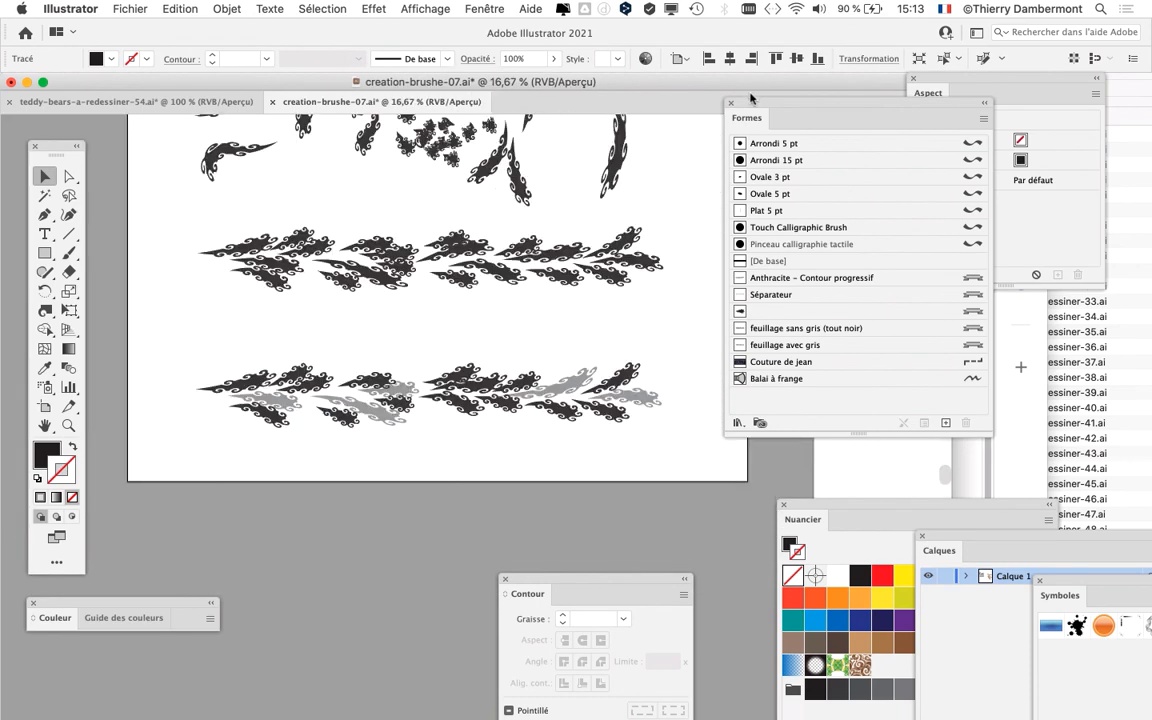
drag(751, 97, 883, 104)
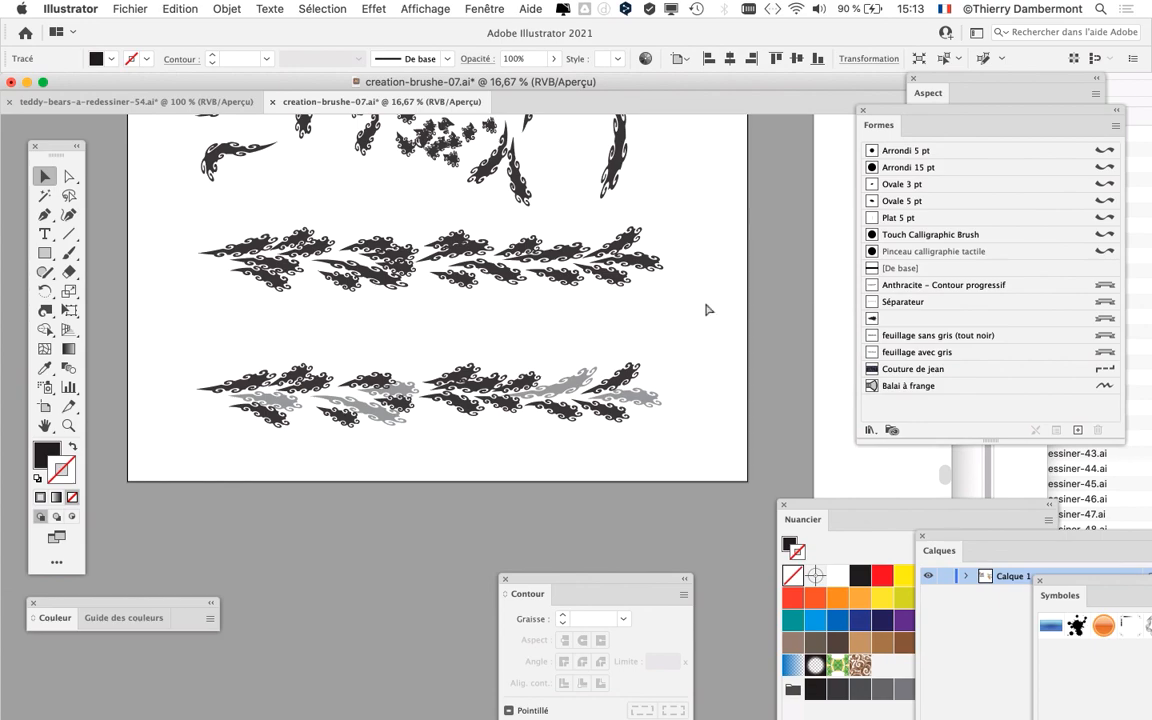